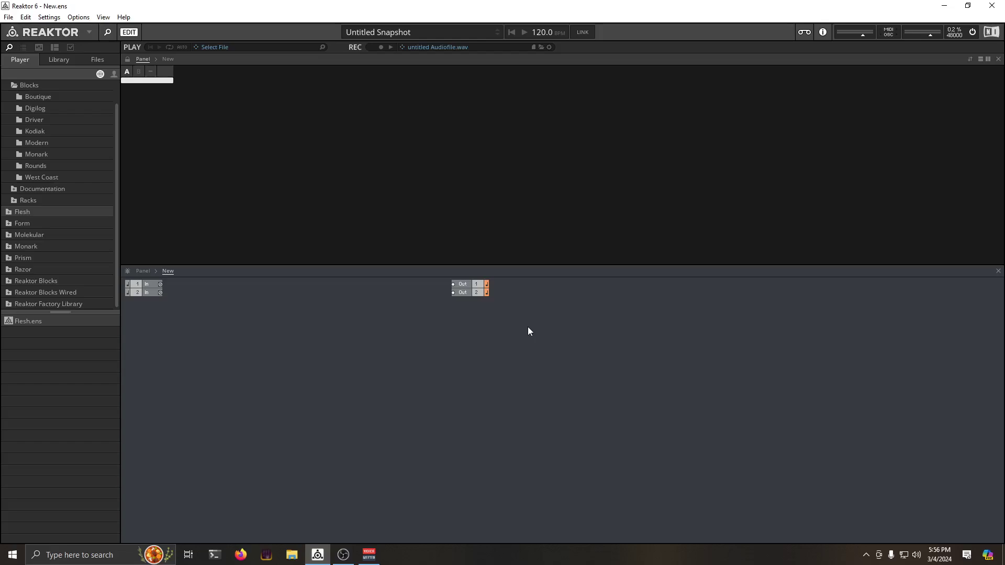
{"action": "right_click", "coordinate": [326, 316]}
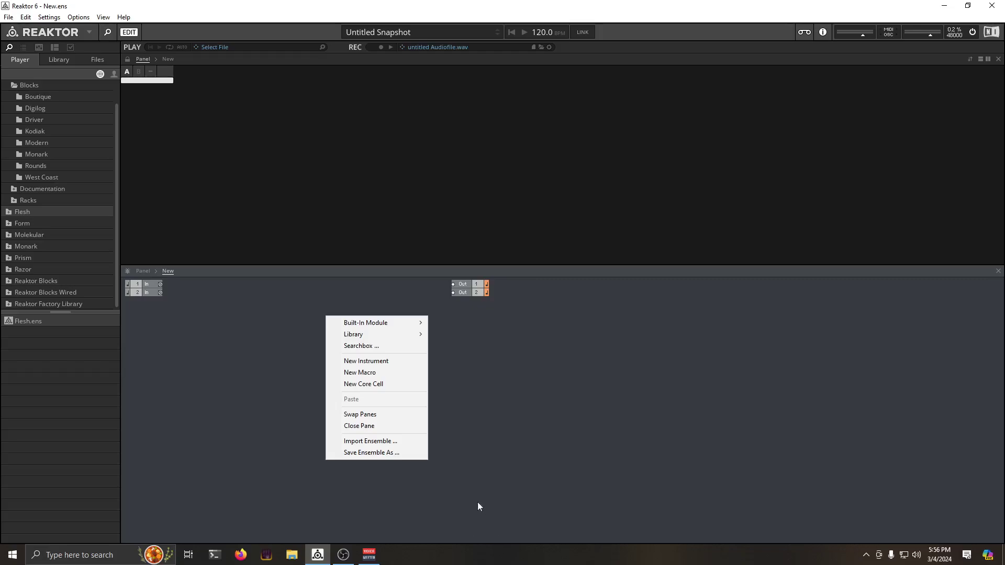
{"action": "left_click", "coordinate": [394, 427]}
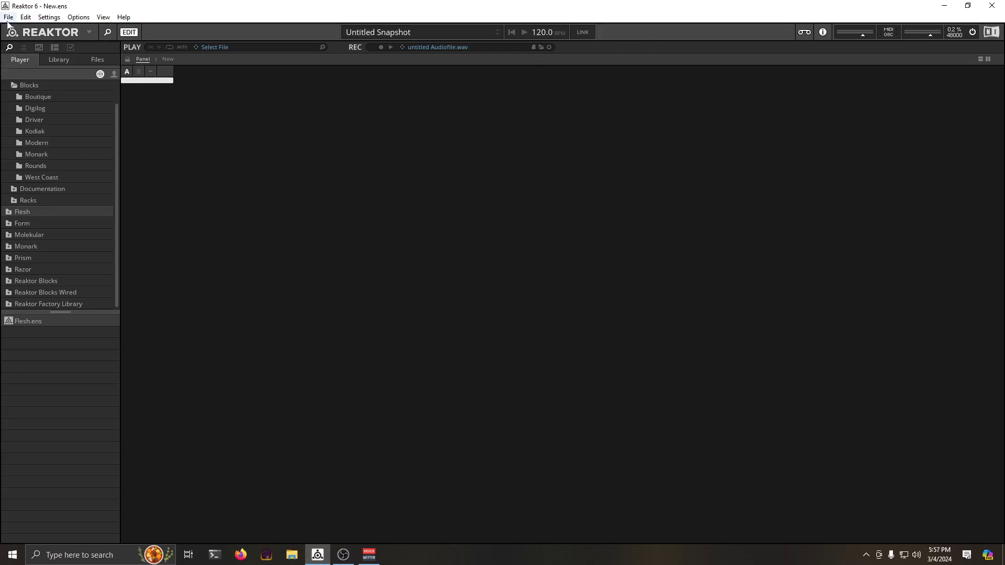
{"action": "left_click", "coordinate": [980, 59]}
{"action": "right_click", "coordinate": [196, 320]}
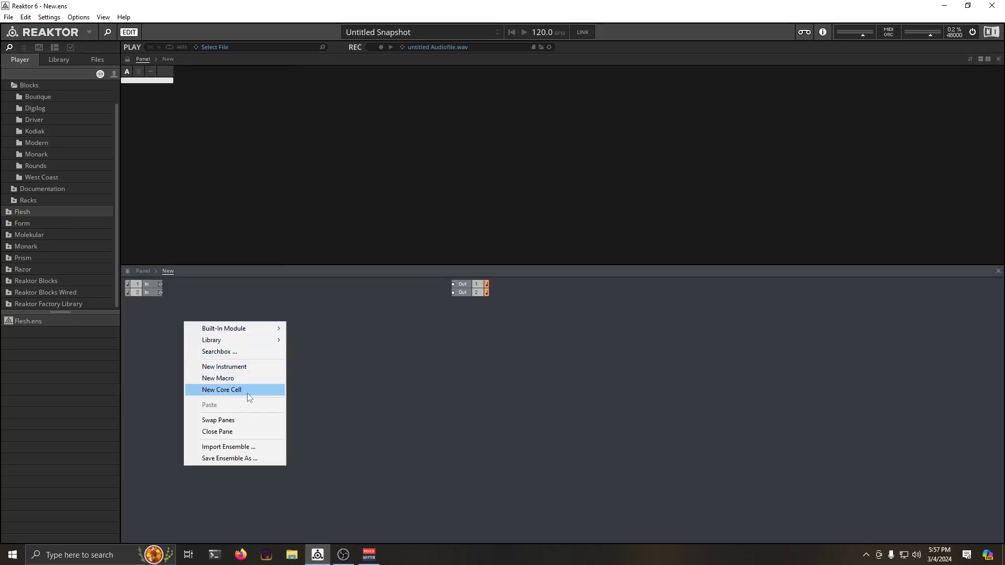
{"action": "key", "text": "Escape"}
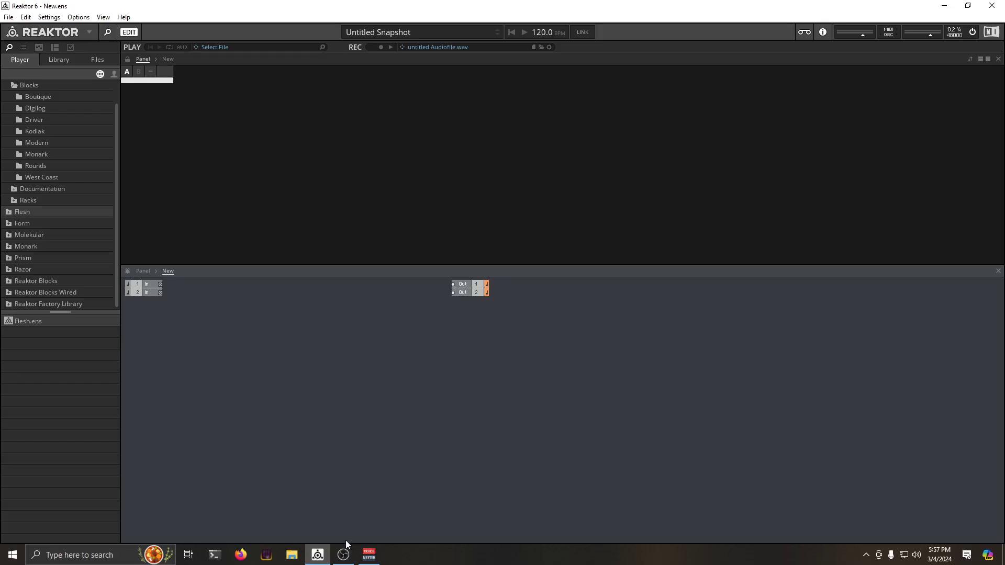
Add a new core cell to the ensemble structure and move it between the input and output terminals
{"action": "right_click", "coordinate": [336, 403]}
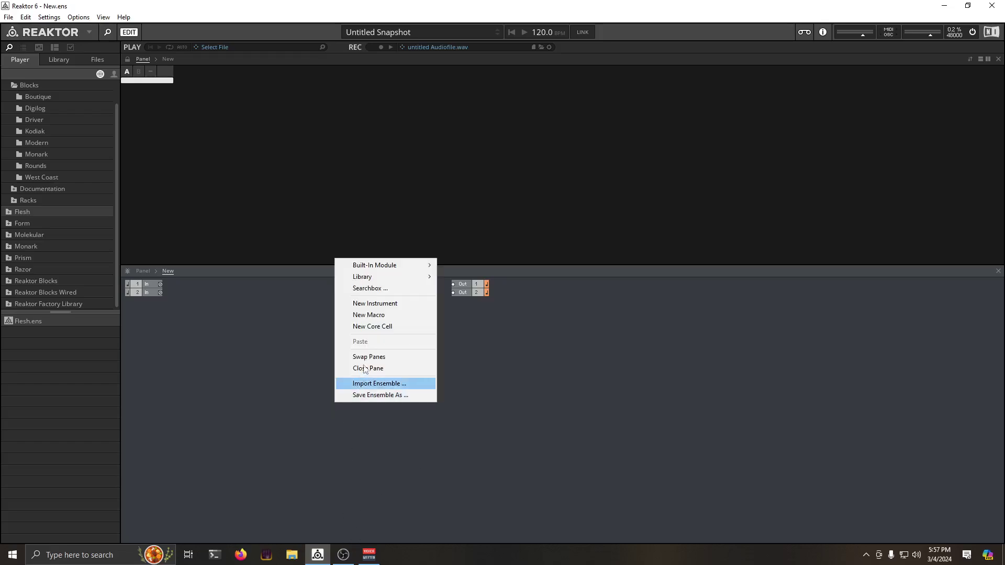
{"action": "left_click", "coordinate": [388, 327]}
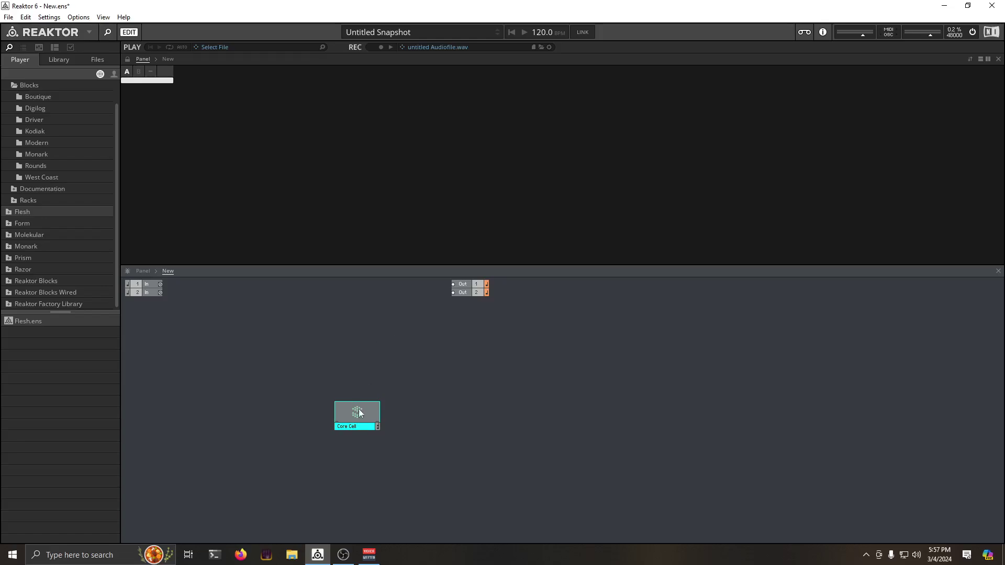
{"action": "left_click_drag", "start_coordinate": [368, 412], "coordinate": [306, 335]}
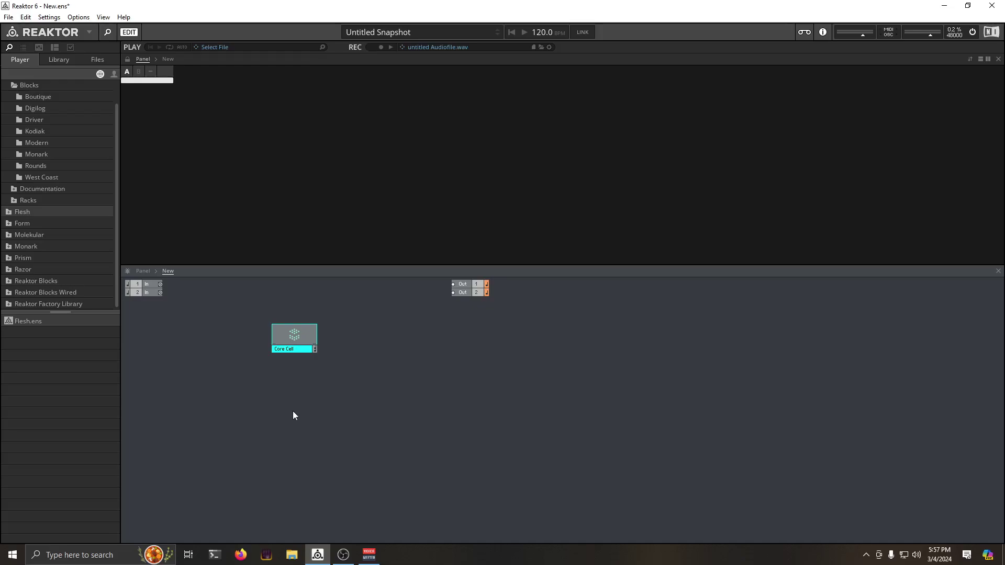
Open the core cell and insert a NAND macro from the library inside it
{"action": "double_click", "coordinate": [281, 333]}
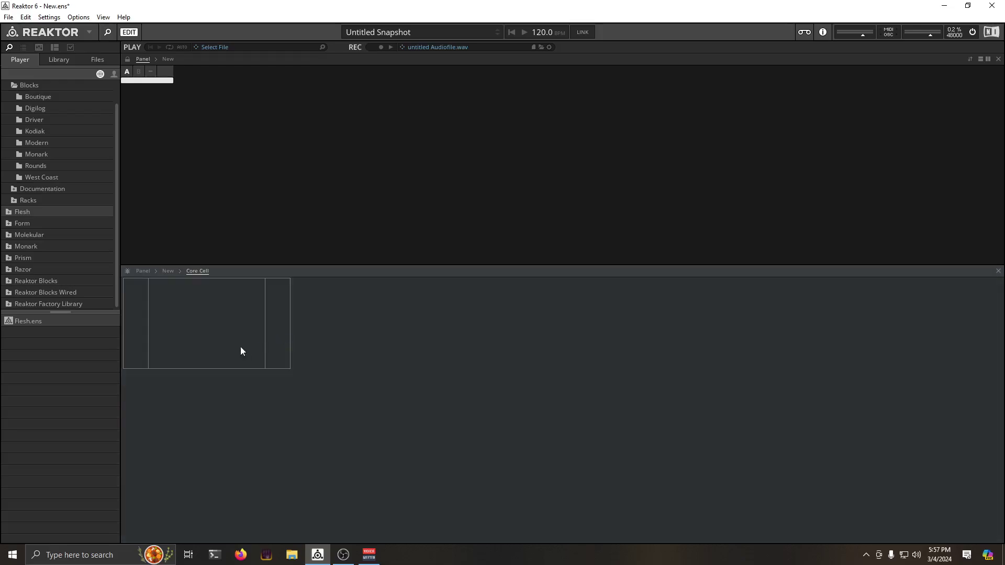
{"action": "right_click", "coordinate": [174, 306]}
{"action": "mouse_move", "coordinate": [215, 323]}
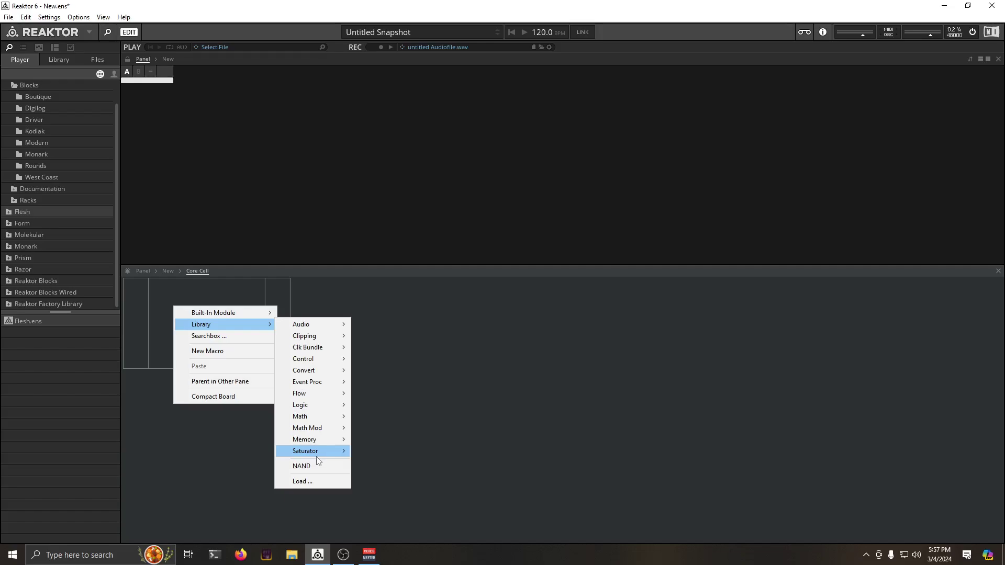
{"action": "mouse_move", "coordinate": [329, 429]}
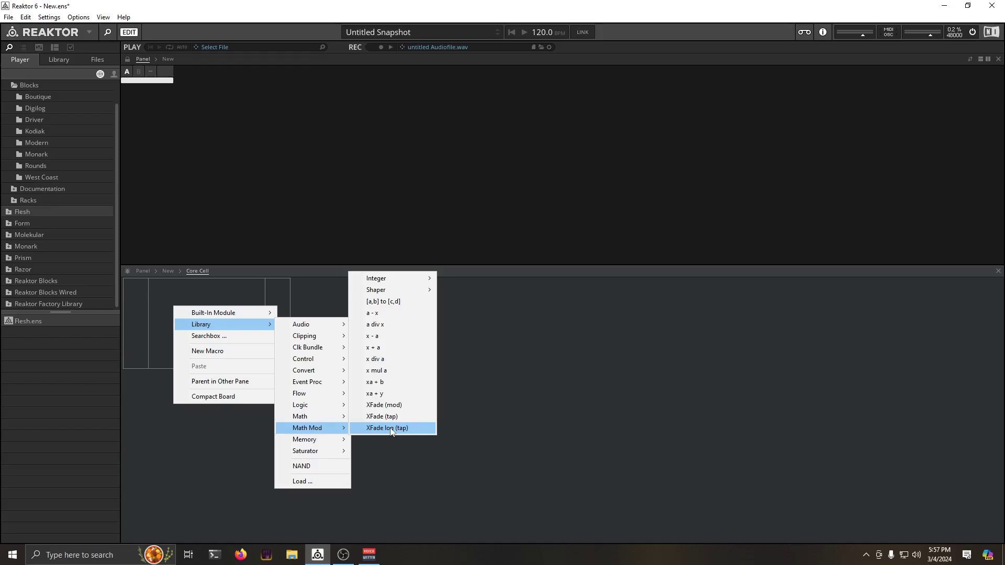
{"action": "left_click", "coordinate": [302, 467]}
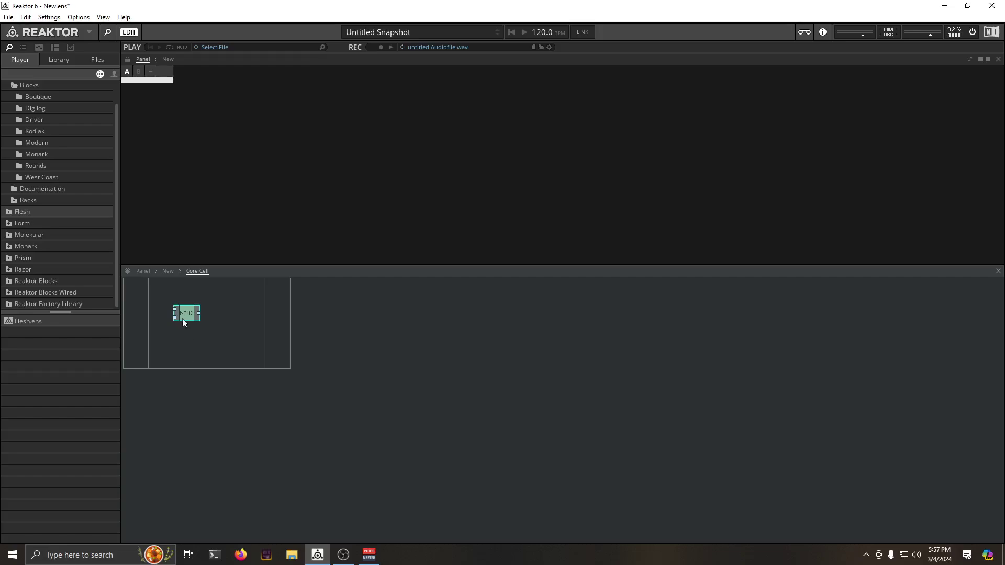
Add two input ports to the core cell and wire them to the NAND macro's inputs
{"action": "right_click", "coordinate": [151, 308]}
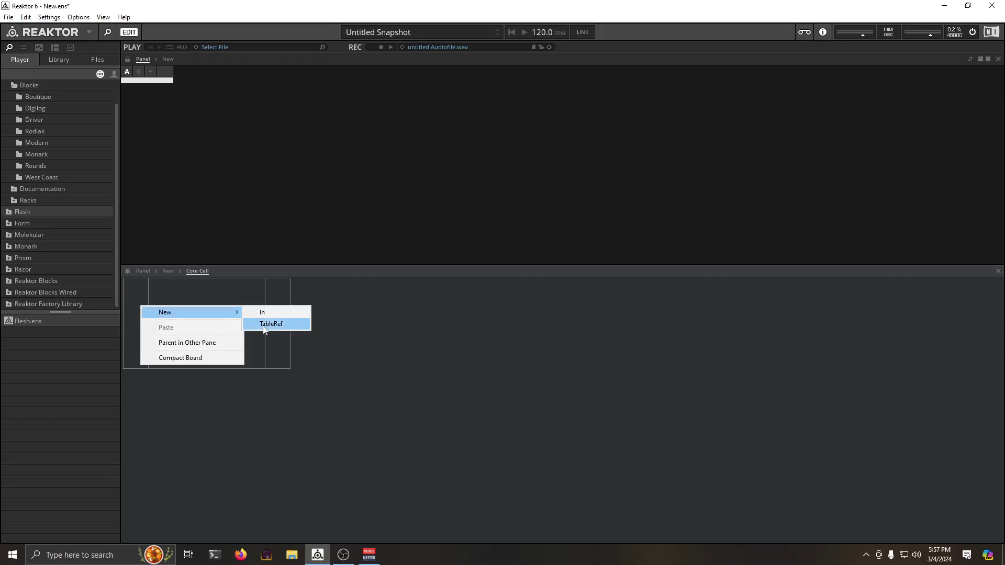
{"action": "left_click", "coordinate": [262, 316]}
{"action": "right_click", "coordinate": [124, 317]}
{"action": "left_click", "coordinate": [240, 325]}
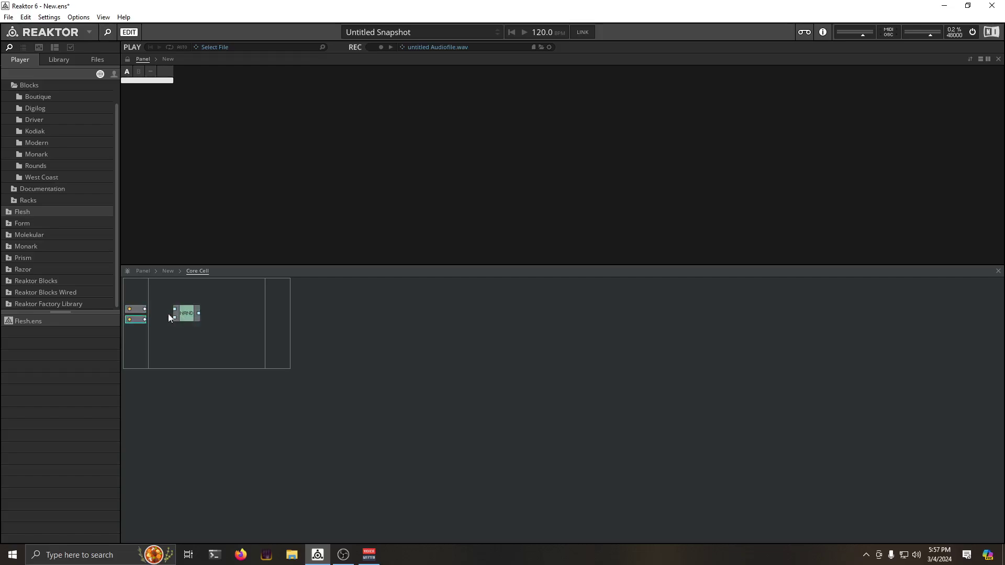
{"action": "mouse_move", "coordinate": [171, 313]}
{"action": "left_mouse_down"}
{"action": "mouse_move", "coordinate": [154, 323]}
{"action": "mouse_move", "coordinate": [175, 318]}
{"action": "left_mouse_up"}
Add an output port wired to the NAND output, compact the board, and return to the ensemble level
{"action": "right_click", "coordinate": [278, 323]}
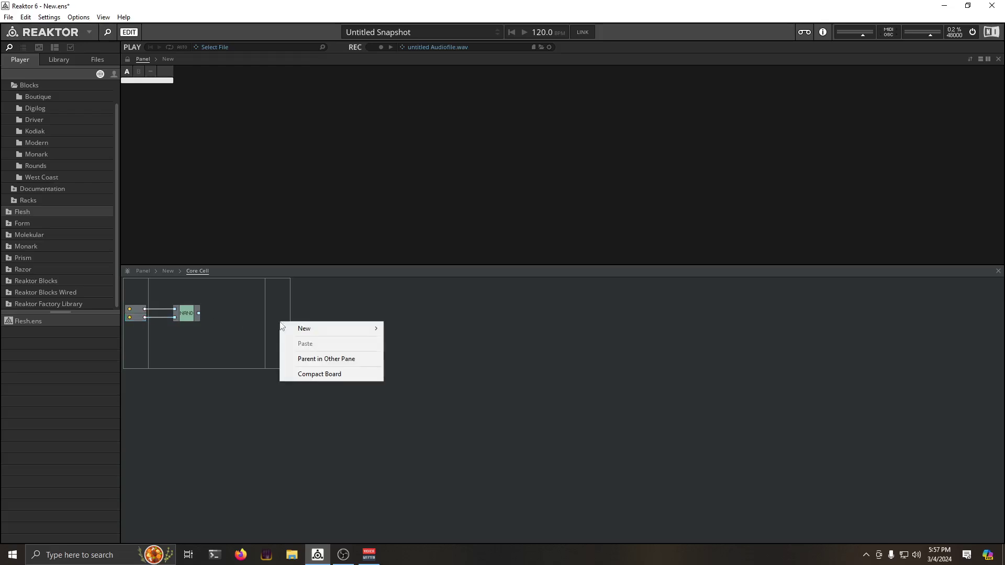
{"action": "mouse_move", "coordinate": [296, 328]}
{"action": "left_click", "coordinate": [405, 330]}
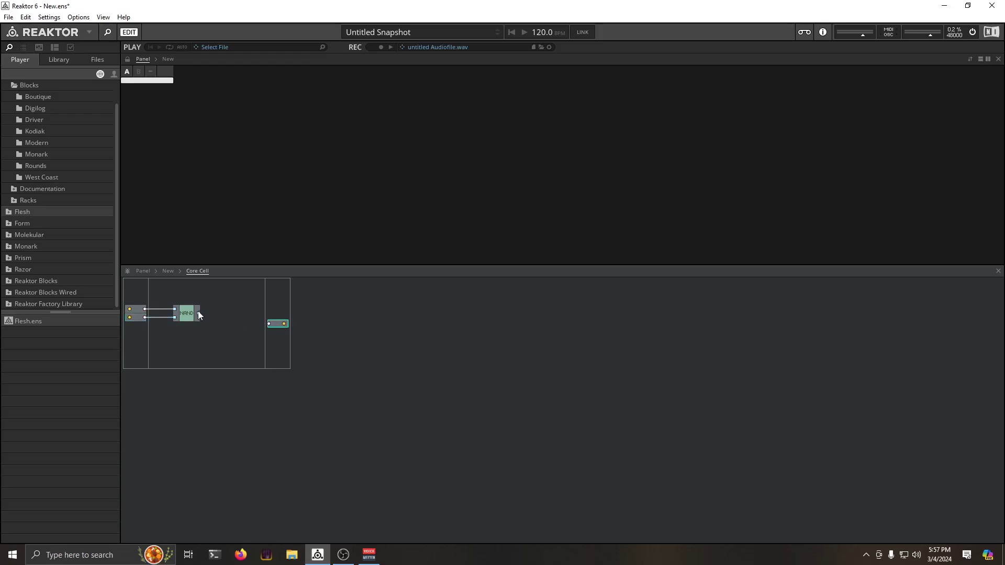
{"action": "left_click_drag", "start_coordinate": [252, 328], "coordinate": [279, 317]}
{"action": "right_click", "coordinate": [247, 326]}
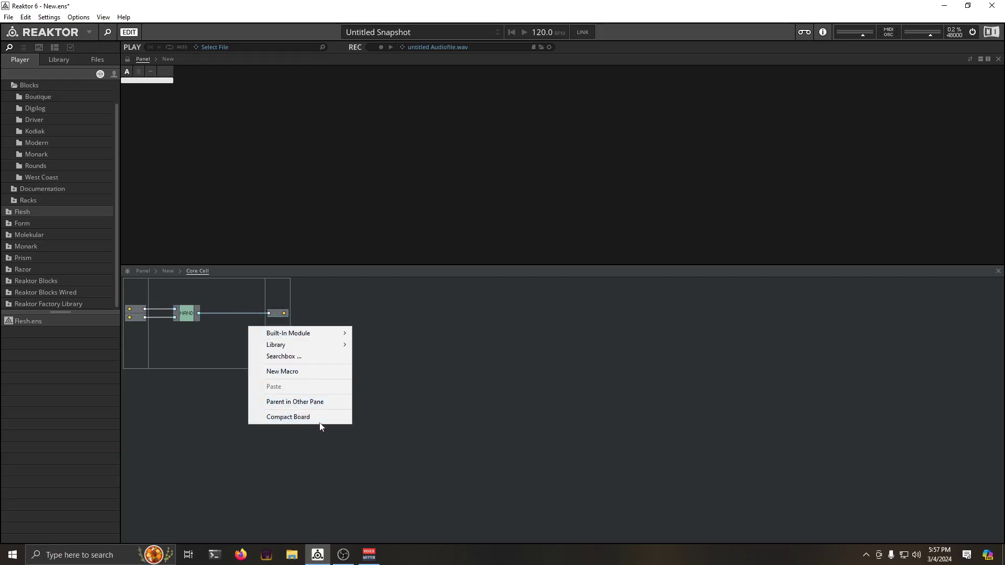
{"action": "left_click", "coordinate": [319, 416]}
{"action": "left_click", "coordinate": [163, 271]}
{"action": "right_click", "coordinate": [224, 350]}
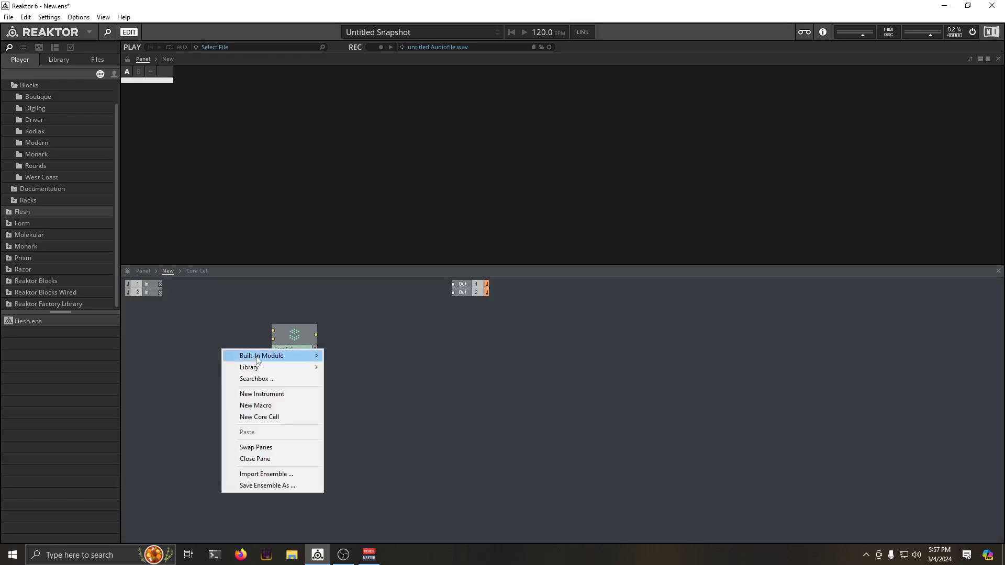
{"action": "mouse_move", "coordinate": [262, 366]}
{"action": "left_click", "coordinate": [174, 363]}
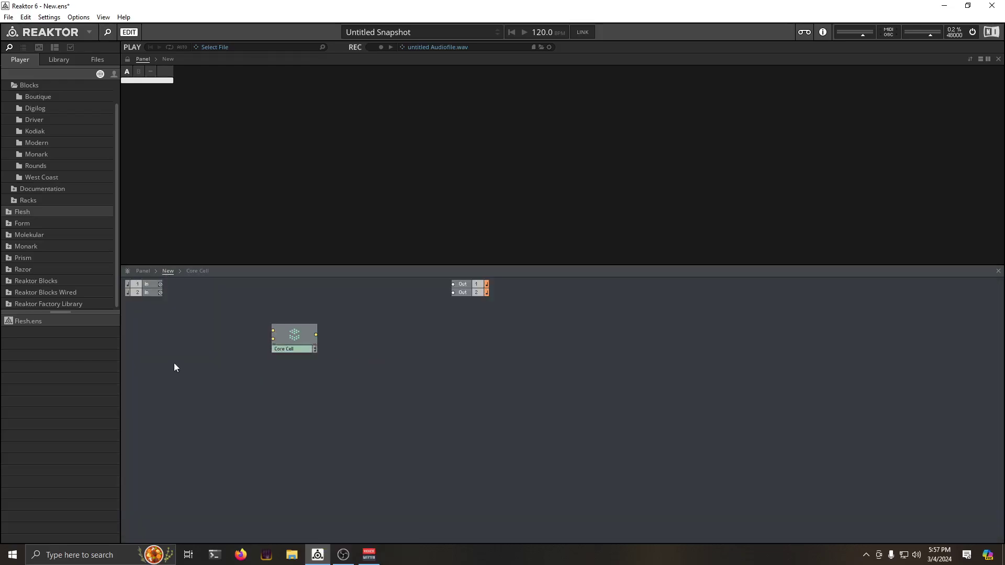
{"action": "right_click", "coordinate": [238, 323]}
{"action": "left_click", "coordinate": [274, 391]}
{"action": "double_click", "coordinate": [300, 336]}
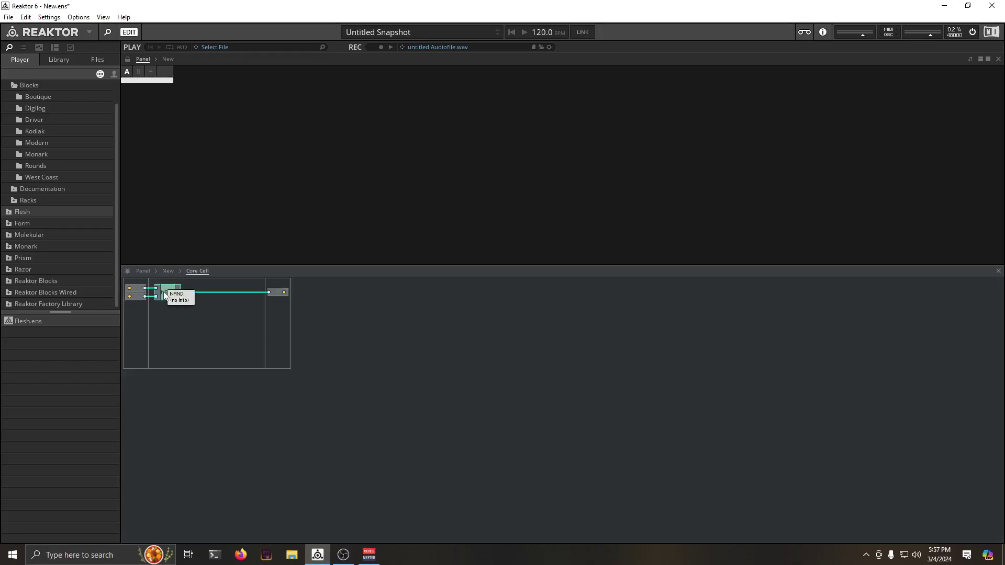
{"action": "left_click", "coordinate": [168, 271]}
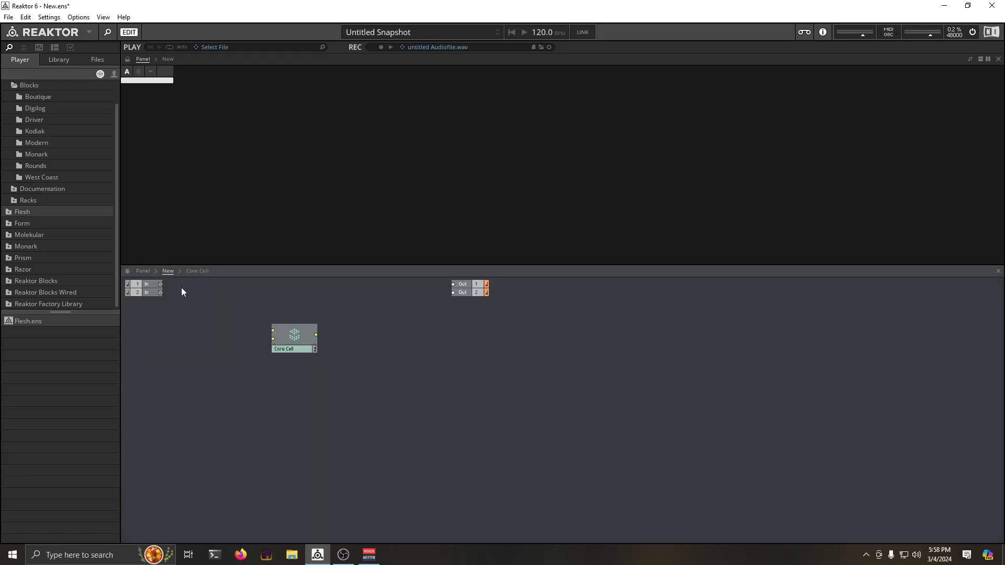
{"action": "right_click", "coordinate": [206, 331]}
{"action": "mouse_move", "coordinate": [269, 354]}
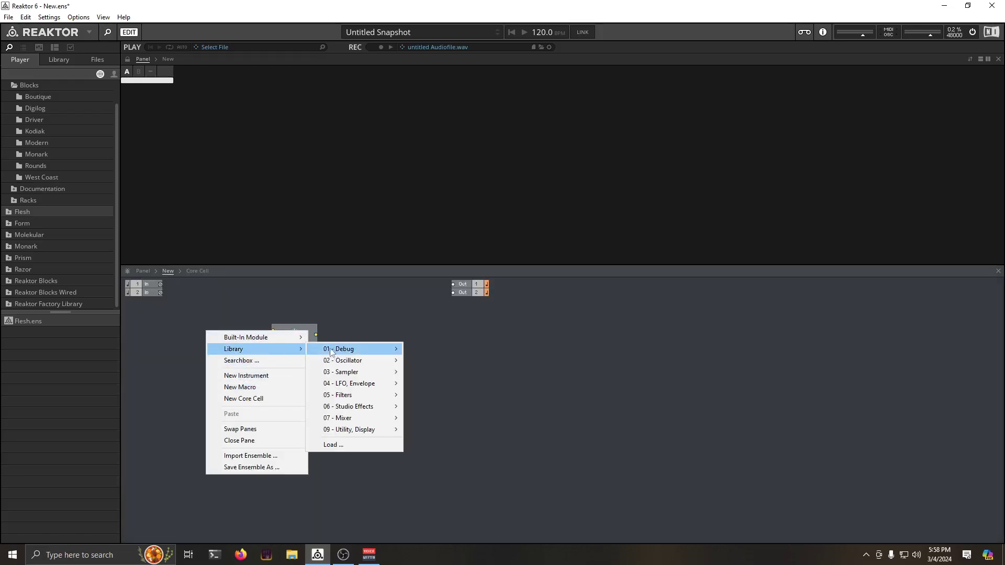
{"action": "mouse_move", "coordinate": [239, 343]}
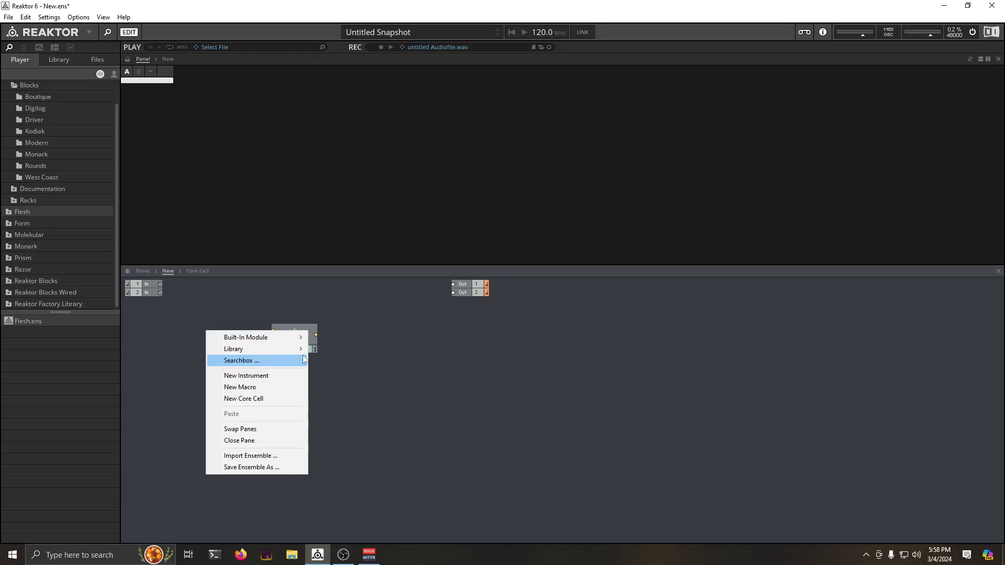
{"action": "left_click", "coordinate": [270, 330]}
Create a constant on each of the core cell's two inputs, setting the upper one to 1
{"action": "right_click", "coordinate": [270, 331]}
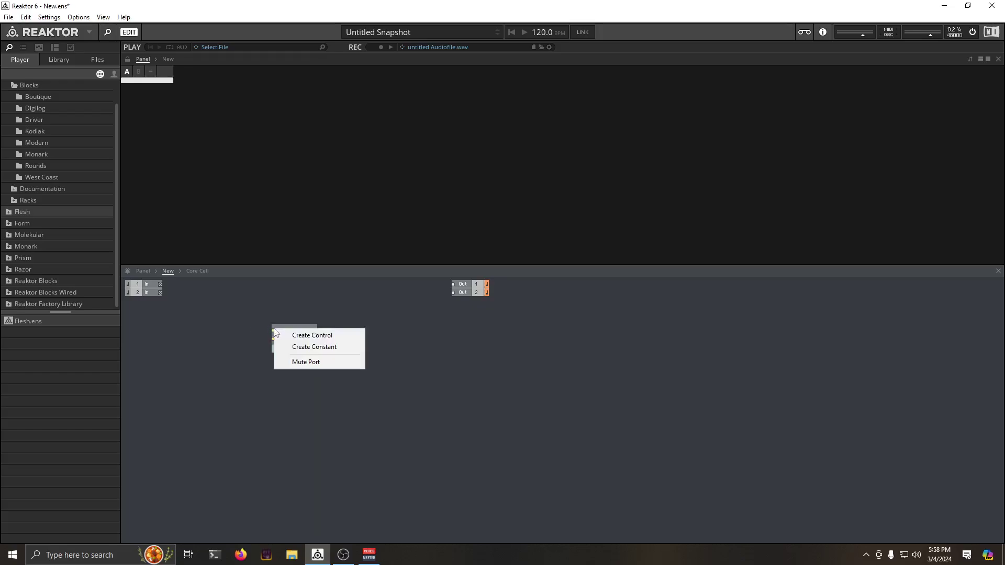
{"action": "left_click", "coordinate": [306, 348]}
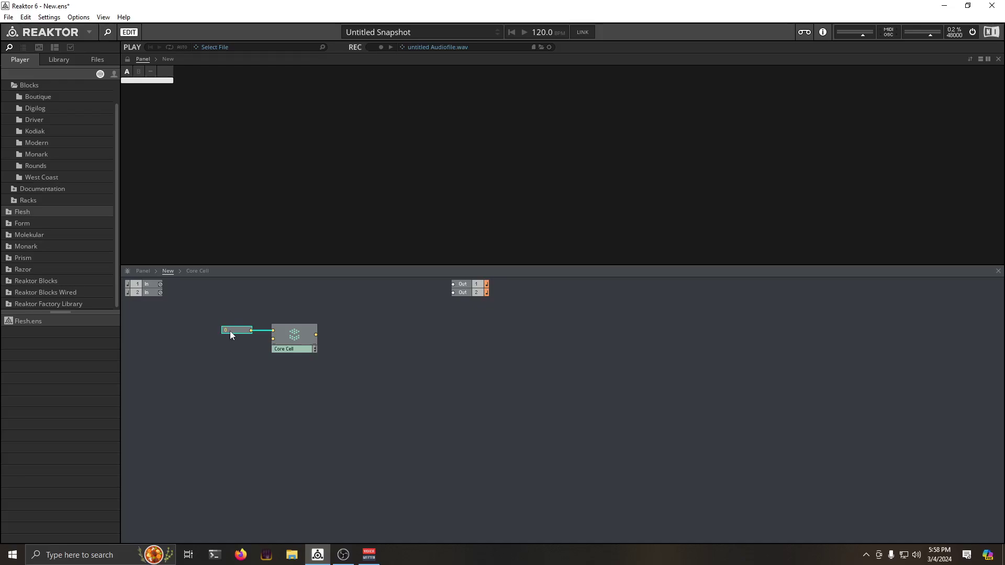
{"action": "type", "text": "1"}
{"action": "key", "text": "Return"}
{"action": "right_click", "coordinate": [272, 339]}
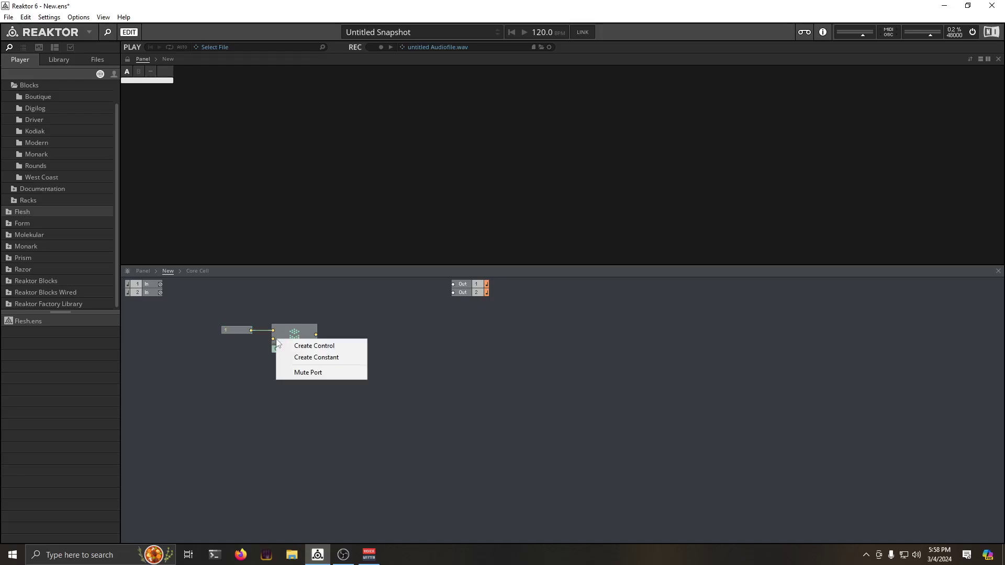
{"action": "left_click", "coordinate": [306, 356]}
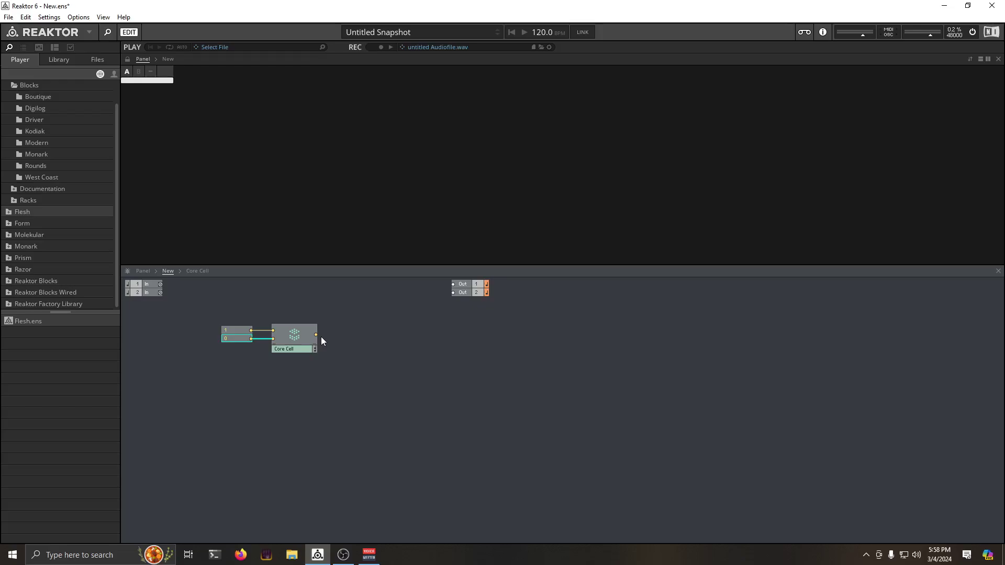
{"action": "left_click", "coordinate": [368, 321]}
Add a Numeric Readout module, place it beside the core cell, and connect it to the cell's output
{"action": "double_click", "coordinate": [396, 294]}
{"action": "type", "text": "num"}
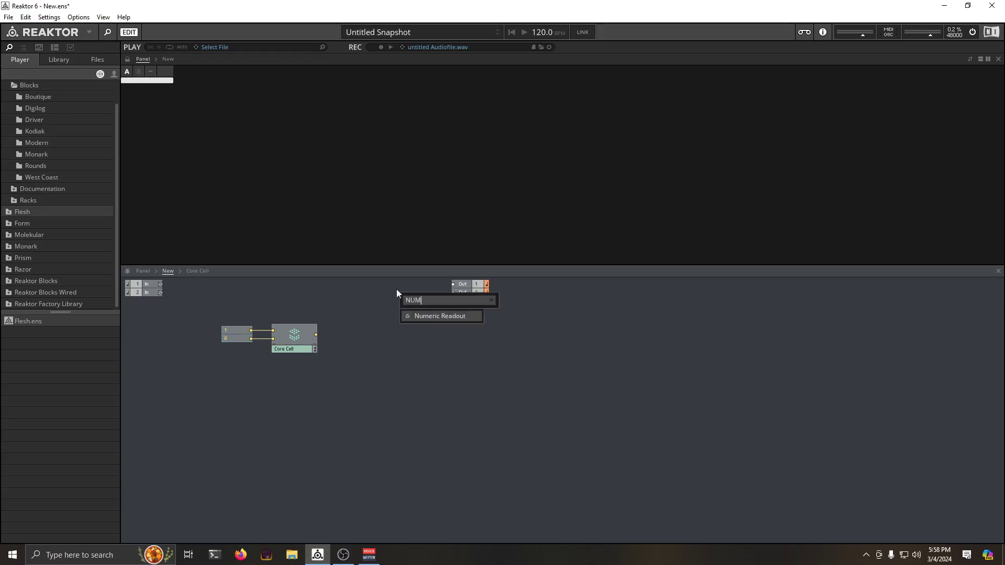
{"action": "key", "text": "Return"}
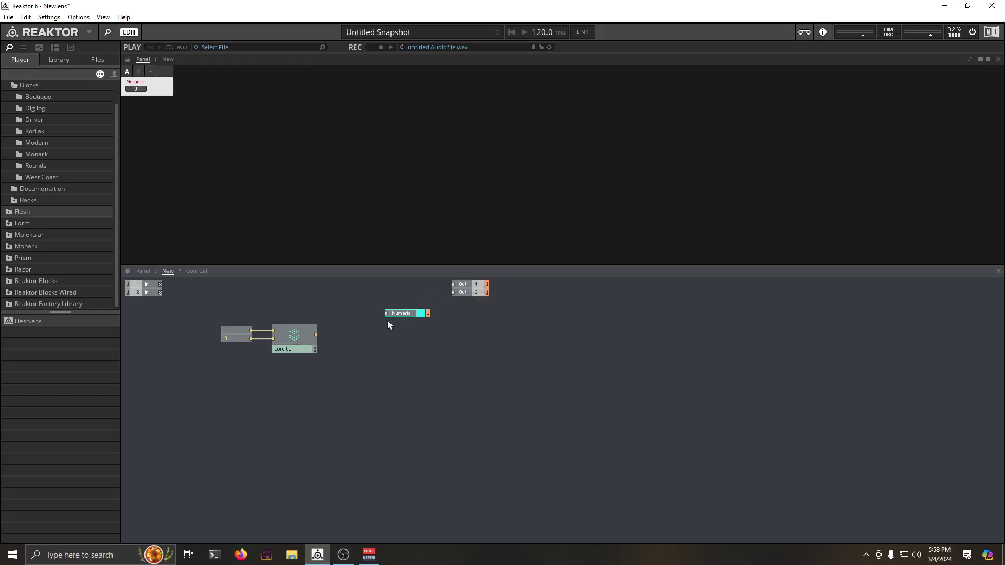
{"action": "left_click_drag", "start_coordinate": [399, 314], "coordinate": [345, 335]}
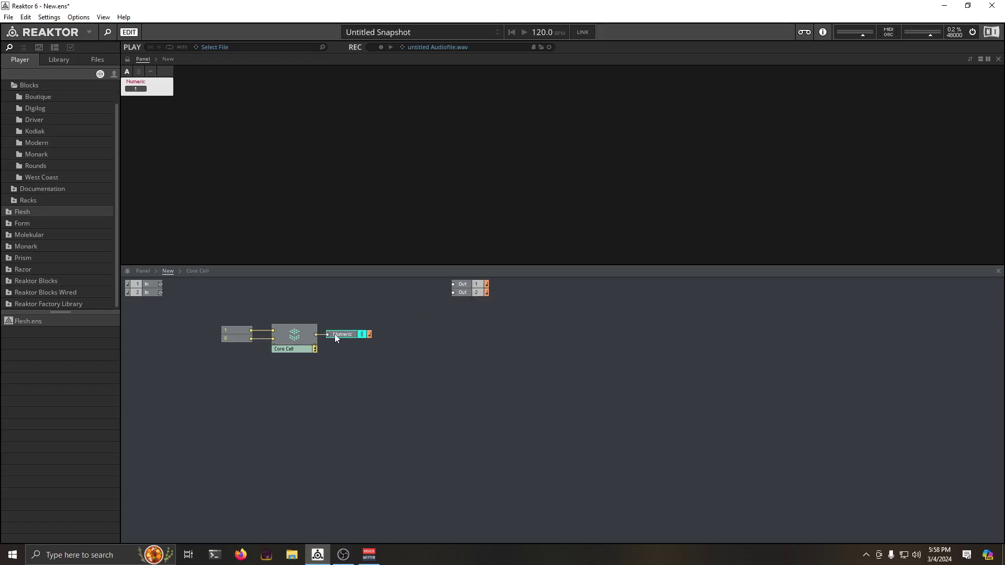
Test the NAND gate by entering 0, 2 and 0 in turn for the core cell's input constants
{"action": "left_click", "coordinate": [226, 333]}
{"action": "double_click", "coordinate": [226, 332]}
{"action": "left_click", "coordinate": [234, 366]}
{"action": "double_click", "coordinate": [234, 333]}
{"action": "double_click", "coordinate": [237, 330]}
{"action": "type", "text": "0"}
{"action": "left_click", "coordinate": [256, 365]}
{"action": "left_click", "coordinate": [244, 310]}
{"action": "double_click", "coordinate": [229, 330]}
{"action": "type", "text": "2"}
{"action": "left_click", "coordinate": [231, 336]}
{"action": "double_click", "coordinate": [231, 332]}
{"action": "double_click", "coordinate": [233, 336]}
{"action": "type", "text": "0"}
{"action": "left_click", "coordinate": [247, 297]}
Reopen the core cell's structure, switch to File Explorer beside it, and open the Documents folder
{"action": "double_click", "coordinate": [298, 338]}
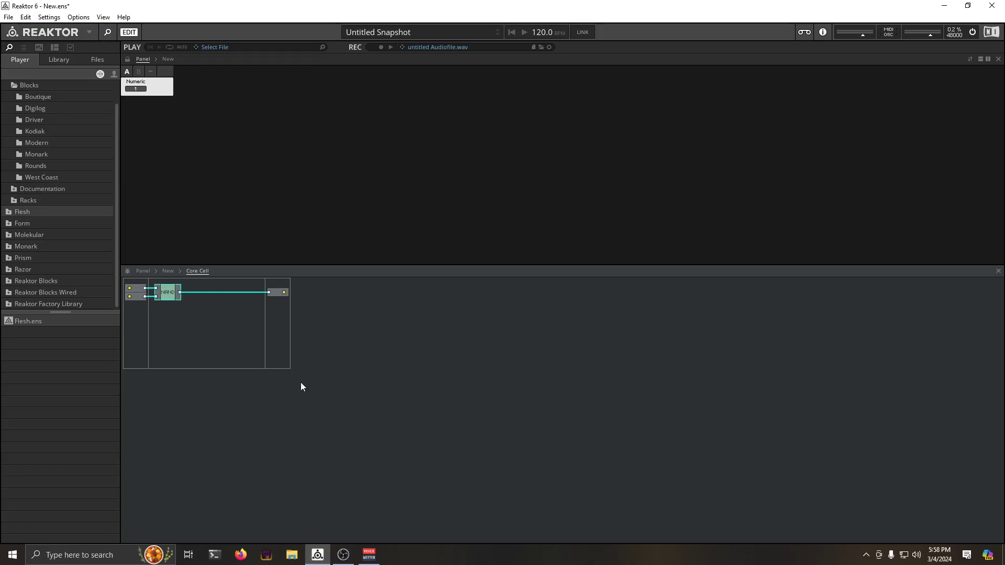
{"action": "left_click", "coordinate": [291, 554]}
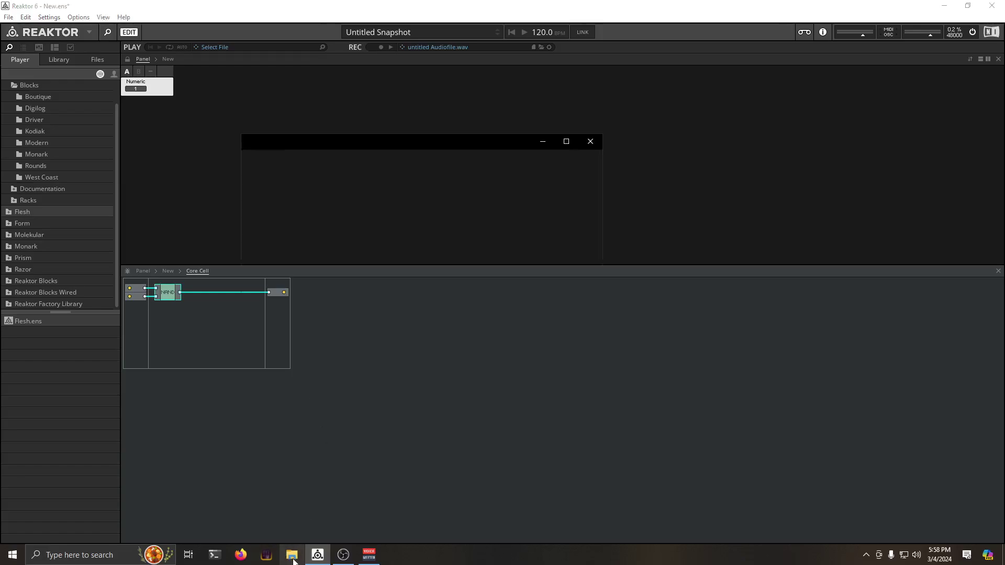
{"action": "left_click_drag", "start_coordinate": [997, 231], "coordinate": [596, 234]}
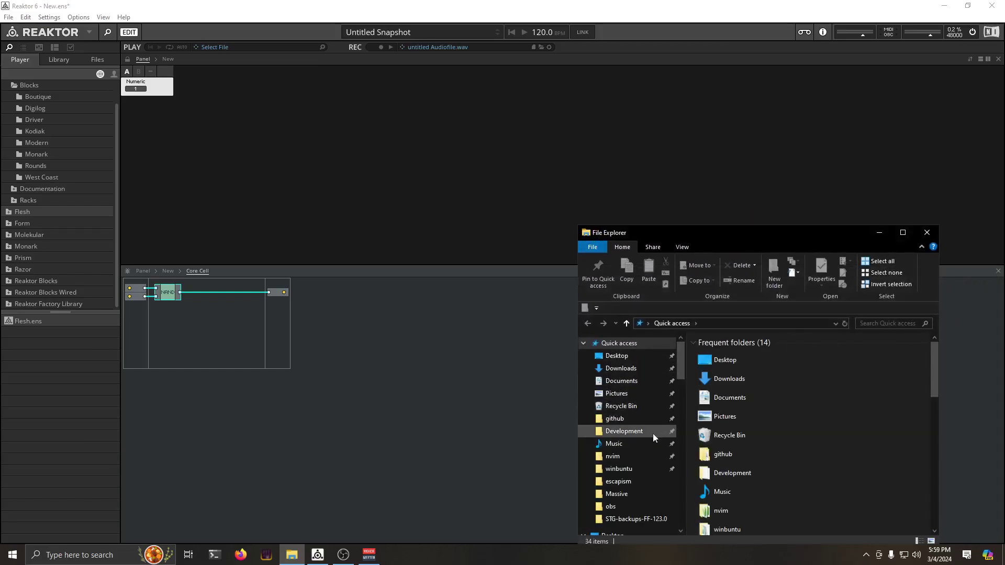
{"action": "scroll", "coordinate": [645, 444], "scroll_direction": "down", "scroll_amount": 2}
{"action": "scroll", "coordinate": [645, 444], "scroll_direction": "down", "scroll_amount": 3}
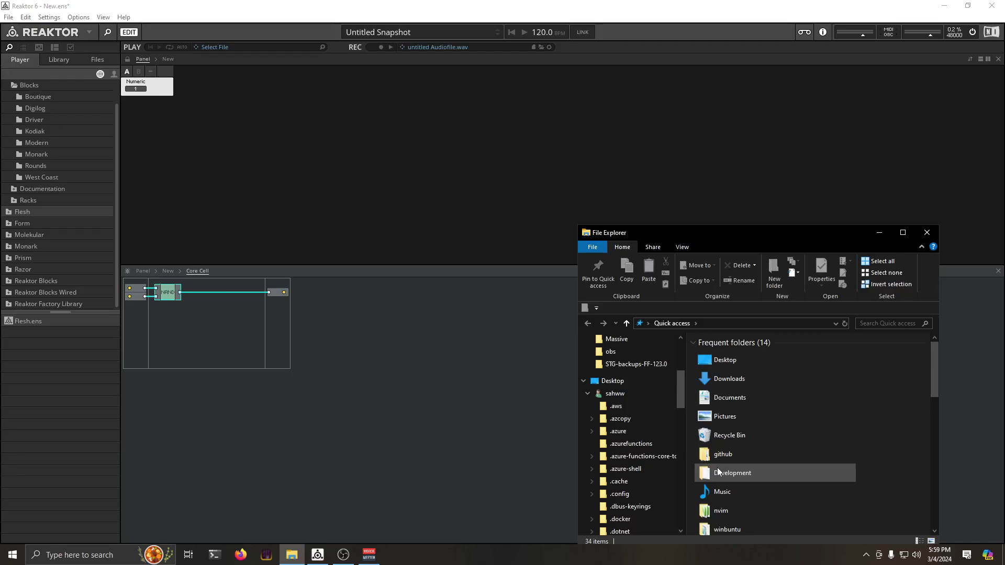
{"action": "scroll", "coordinate": [638, 392], "scroll_direction": "up", "scroll_amount": 5}
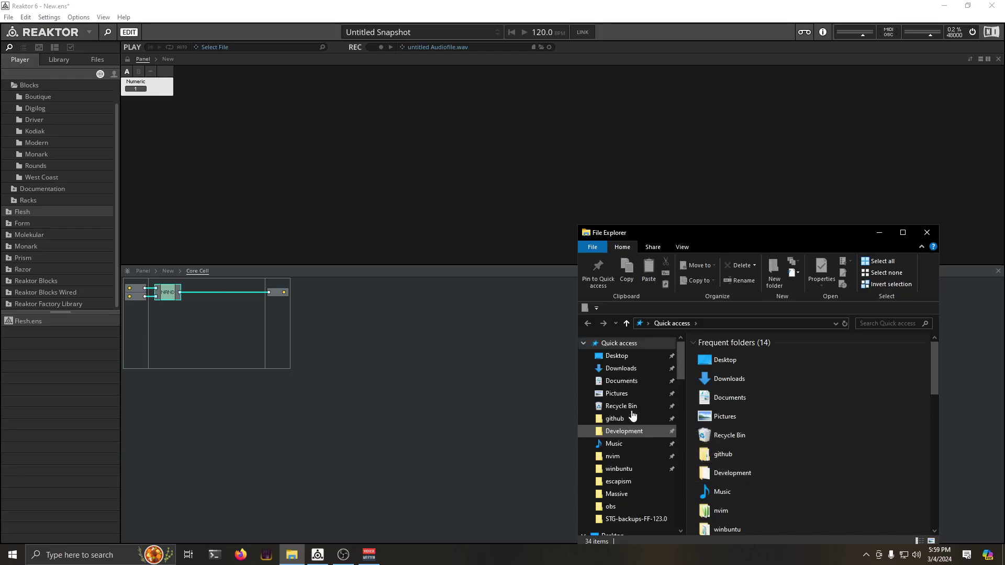
{"action": "left_click", "coordinate": [628, 380]}
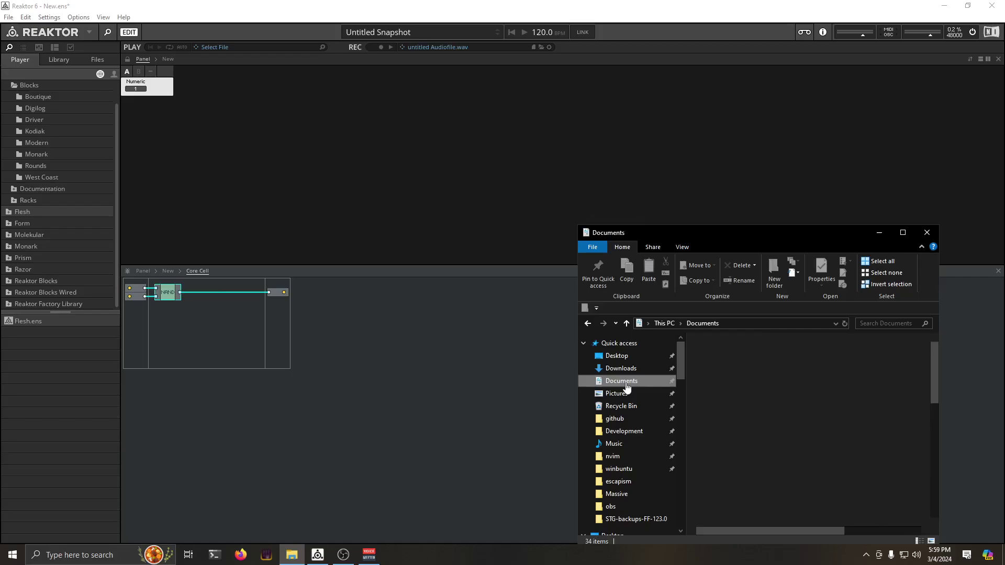
Look through the Documents folder's contents and search it for BOOKS
{"action": "scroll", "coordinate": [773, 445], "scroll_direction": "down", "scroll_amount": 7}
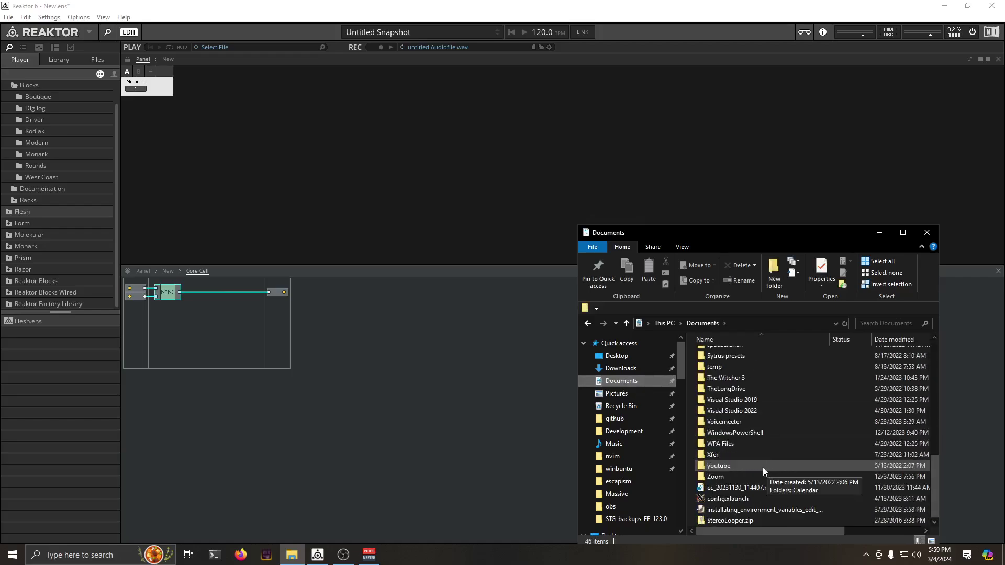
{"action": "scroll", "coordinate": [762, 472], "scroll_direction": "up", "scroll_amount": 3}
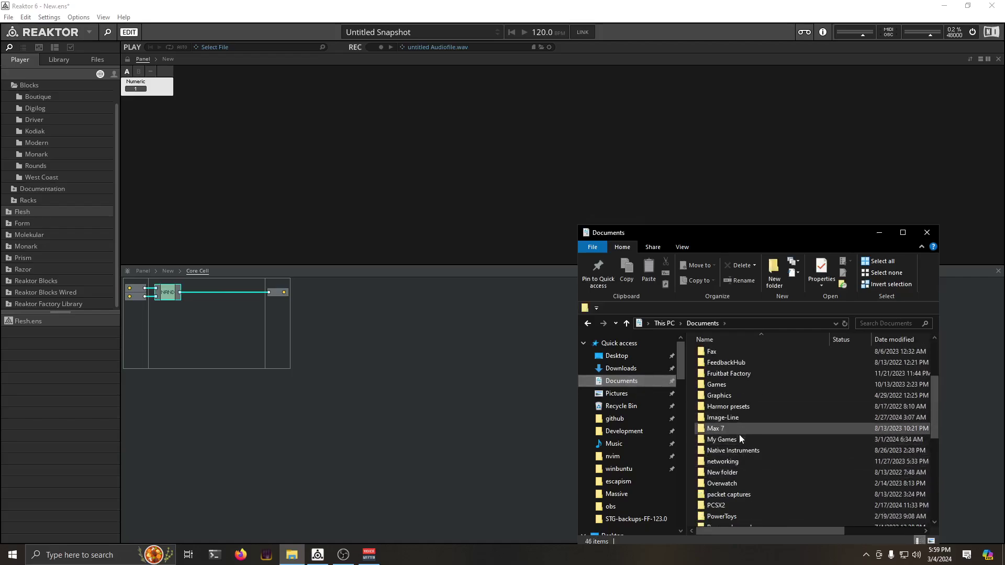
{"action": "scroll", "coordinate": [735, 415], "scroll_direction": "down", "scroll_amount": 3}
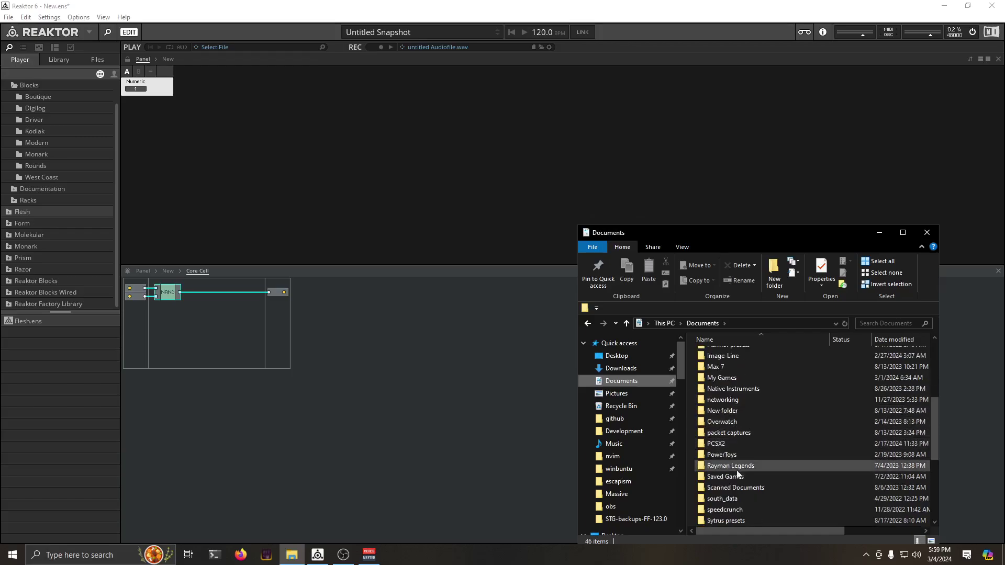
{"action": "scroll", "coordinate": [740, 505], "scroll_direction": "down", "scroll_amount": 4}
{"action": "scroll", "coordinate": [740, 494], "scroll_direction": "up", "scroll_amount": 6}
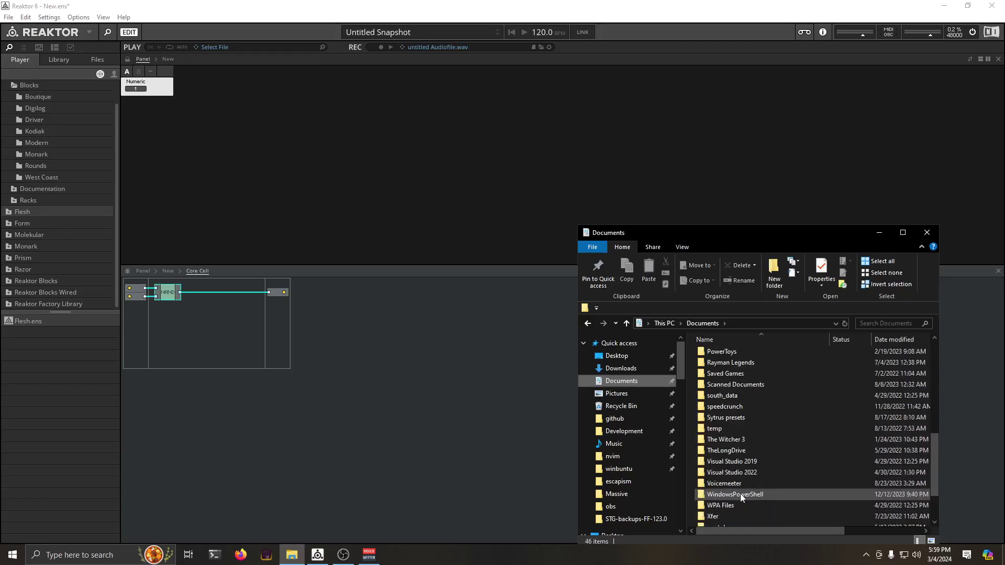
{"action": "left_click", "coordinate": [879, 324]}
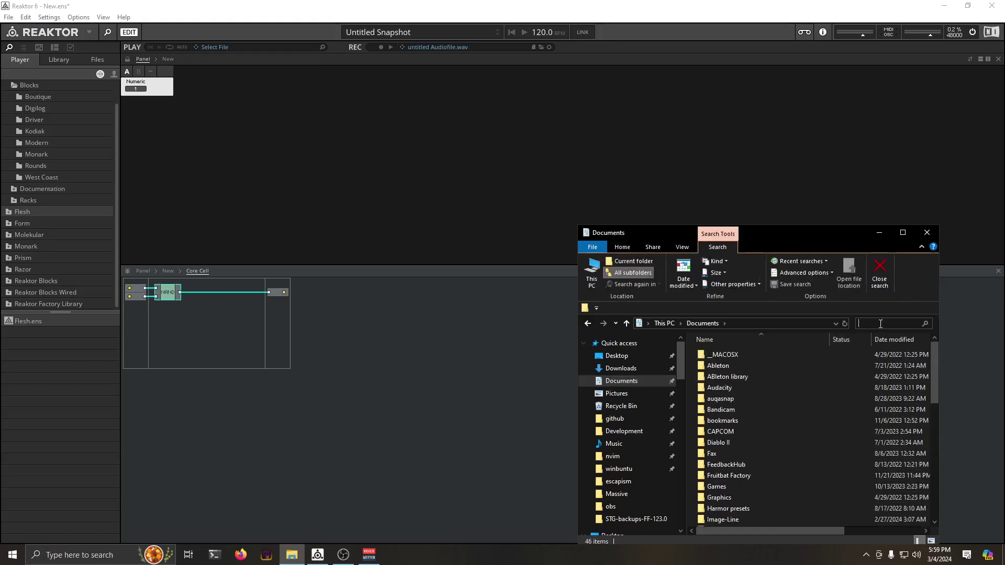
{"action": "type", "text": "BOOKS"}
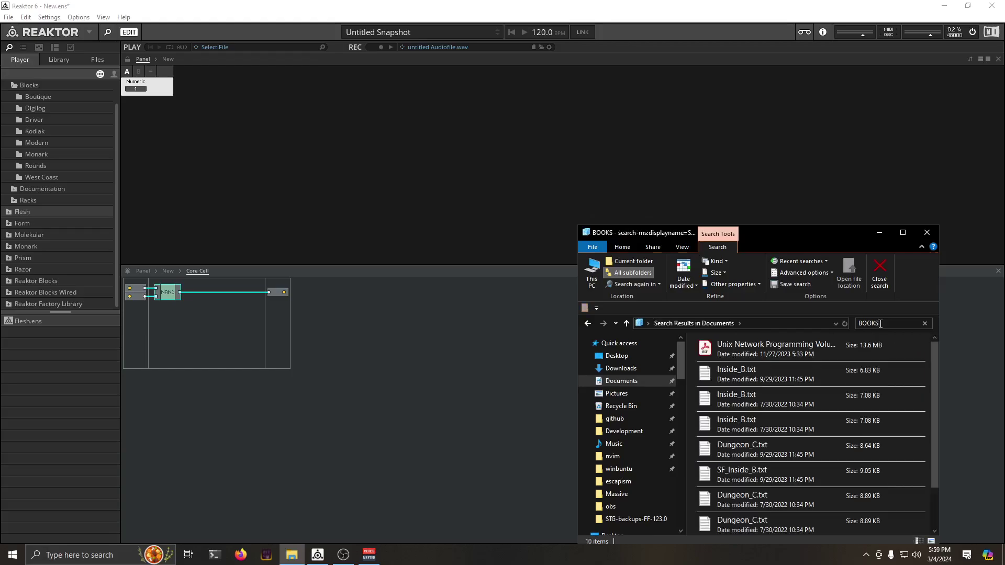
Clear the BOOKS search and return to the Documents folder listing
{"action": "key", "text": "BackSpace"}
{"action": "key", "text": "BackSpace"}
{"action": "key", "text": "BackSpace"}
{"action": "key", "text": "BackSpace"}
{"action": "key", "text": "BackSpace"}
{"action": "left_click", "coordinate": [647, 324]}
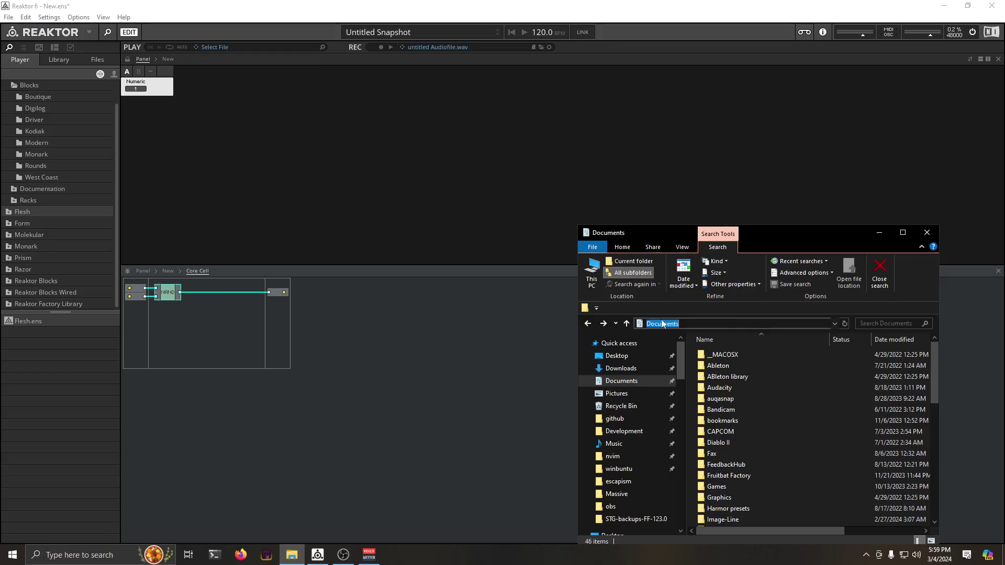
{"action": "left_click", "coordinate": [623, 381]}
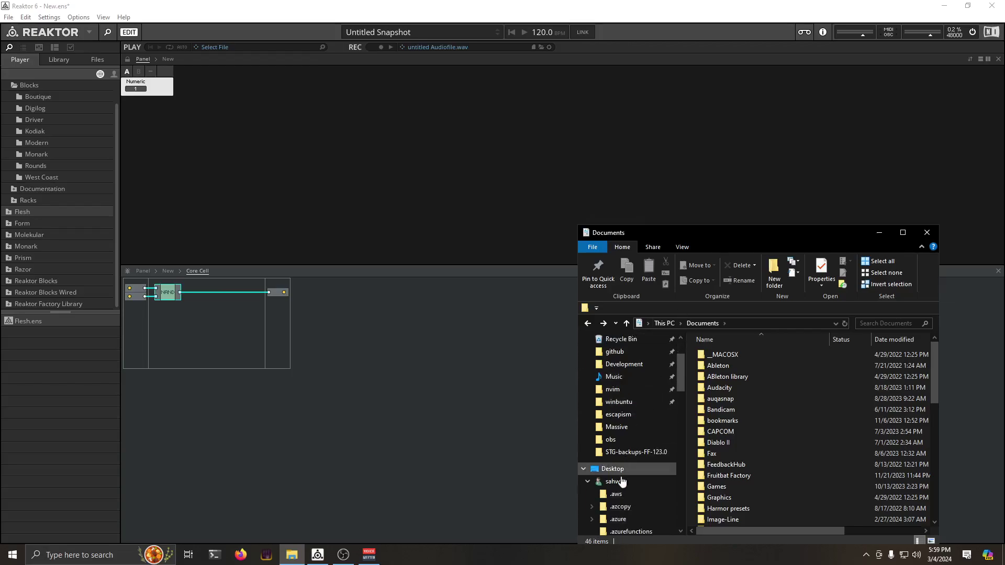
Open the user profile folder under Desktop, then reposition and enlarge the File Explorer window
{"action": "left_click", "coordinate": [615, 481]}
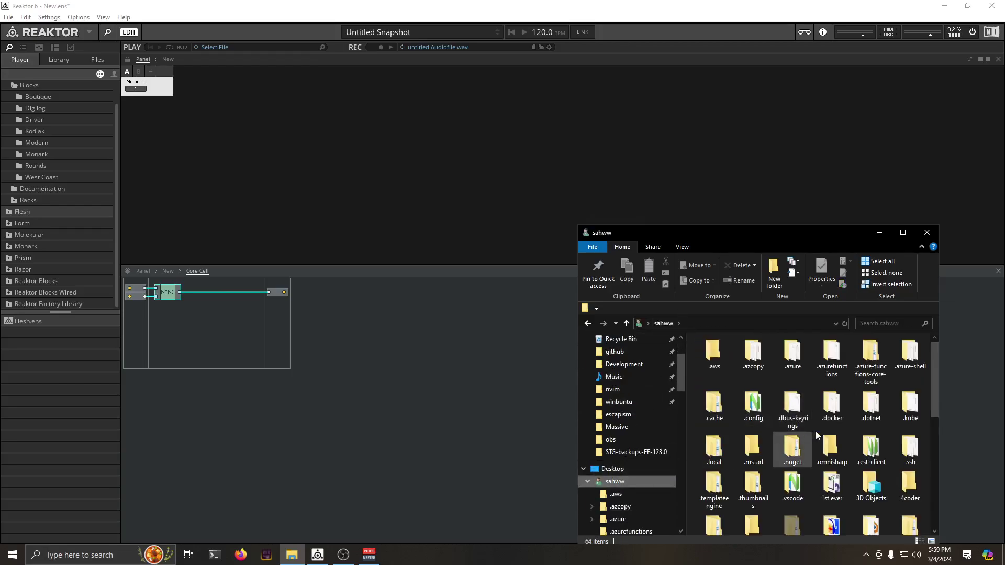
{"action": "scroll", "coordinate": [815, 431], "scroll_direction": "down", "scroll_amount": 5}
{"action": "scroll", "coordinate": [834, 443], "scroll_direction": "up", "scroll_amount": 5}
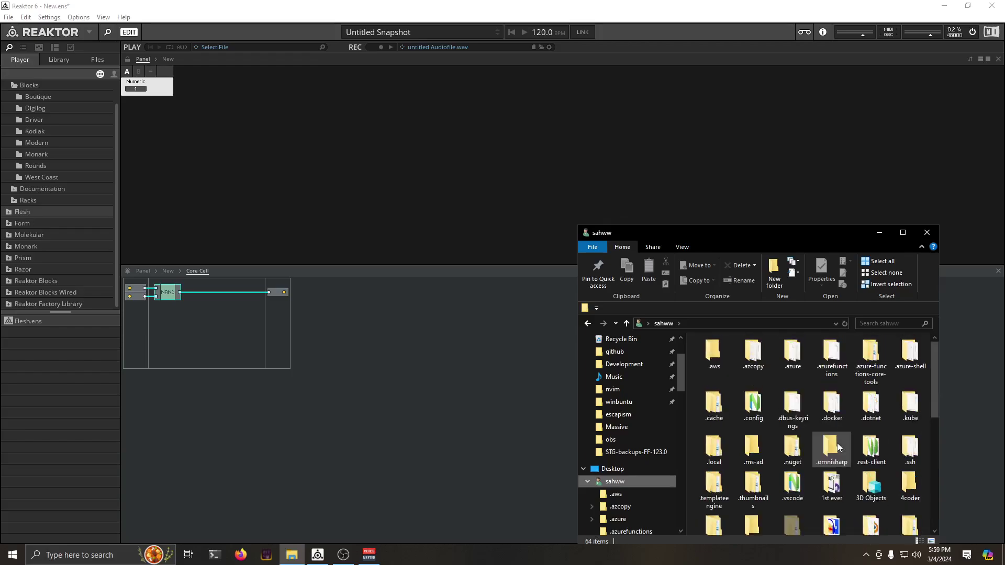
{"action": "left_click_drag", "start_coordinate": [828, 234], "coordinate": [801, 165]}
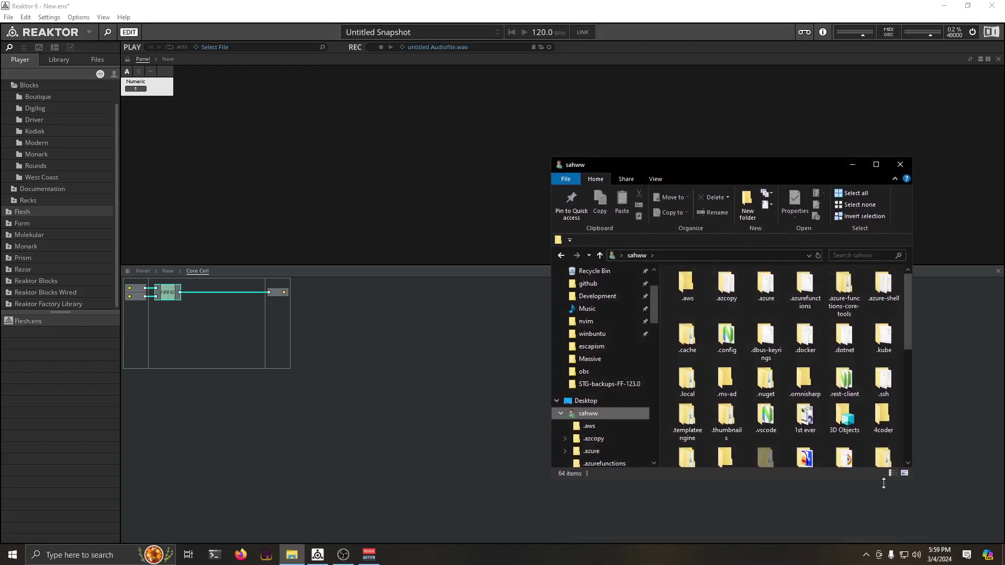
{"action": "left_click_drag", "start_coordinate": [912, 476], "coordinate": [986, 524]}
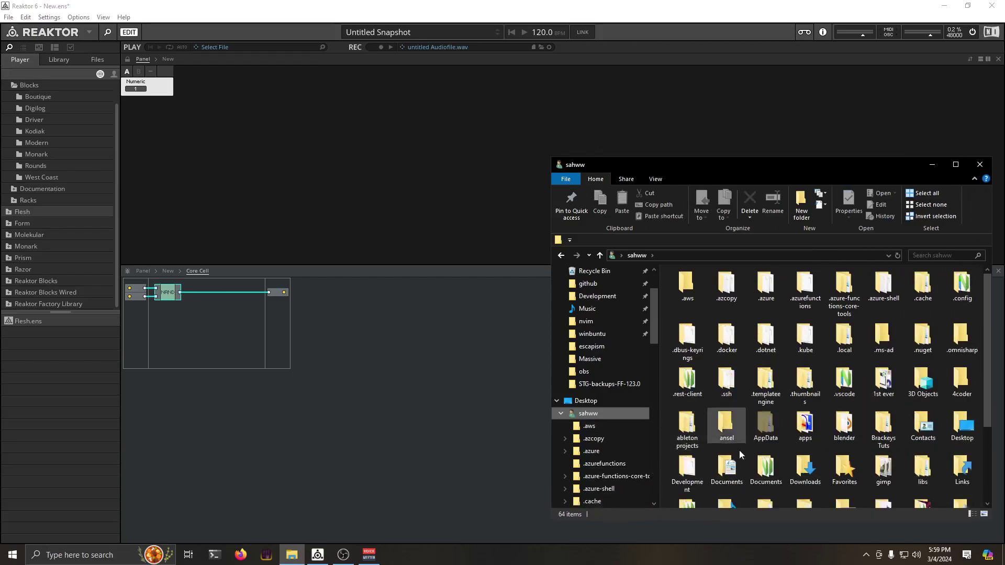
Open the OneDrive Documents folder inside the user profile and look through its folders and files
{"action": "double_click", "coordinate": [724, 464]}
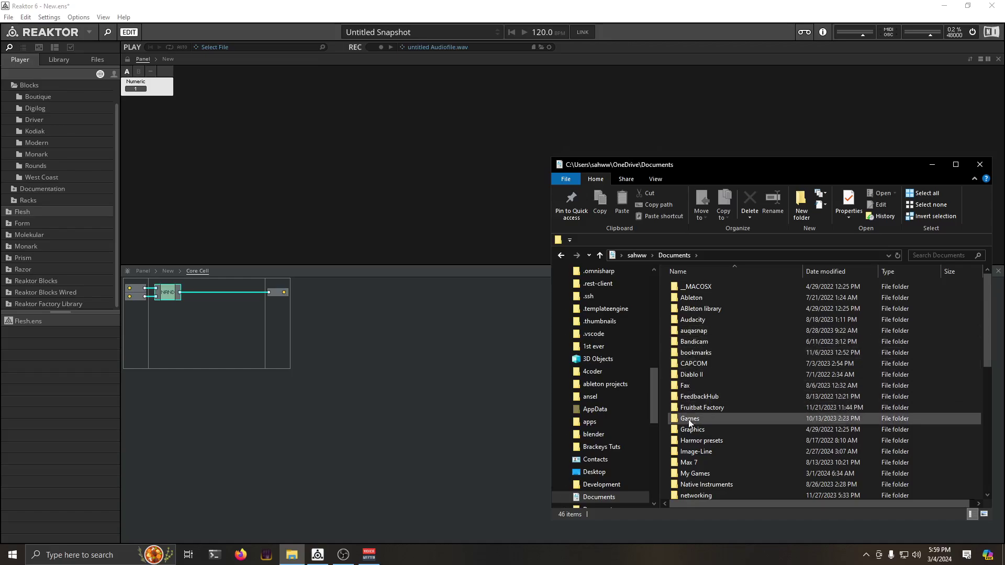
{"action": "scroll", "coordinate": [710, 485], "scroll_direction": "down", "scroll_amount": 2}
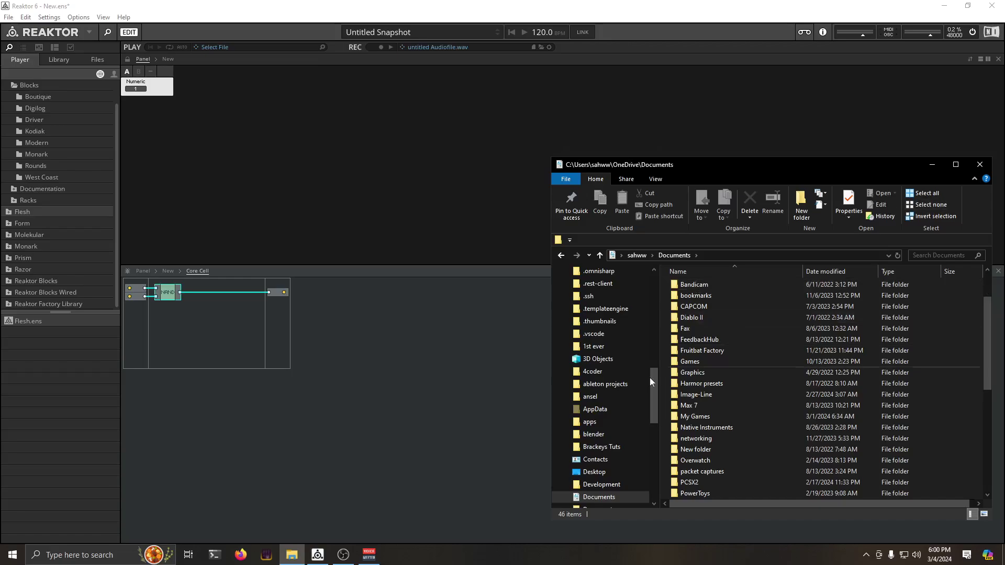
{"action": "scroll", "coordinate": [680, 387], "scroll_direction": "down", "scroll_amount": 4}
{"action": "scroll", "coordinate": [701, 400], "scroll_direction": "up", "scroll_amount": 3}
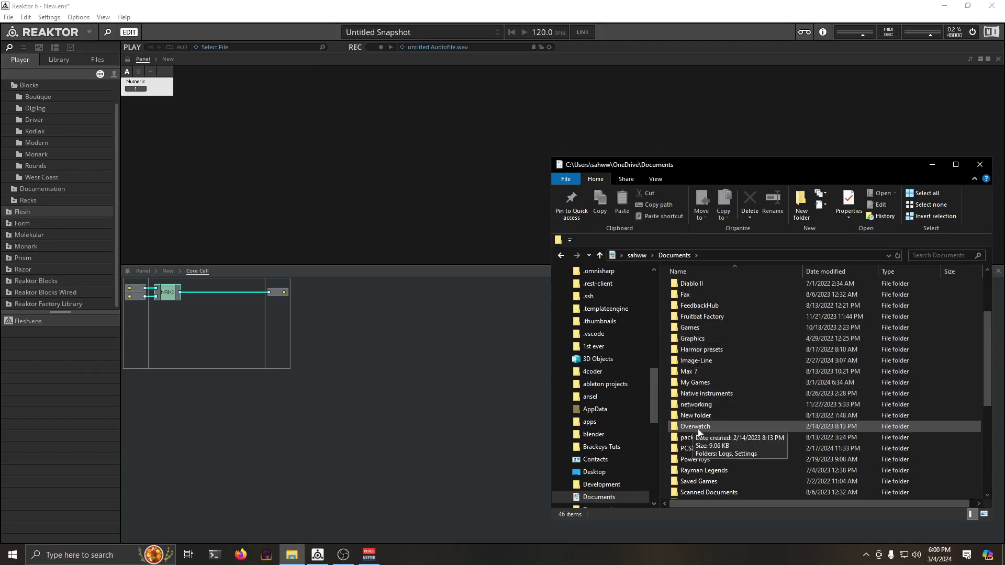
{"action": "scroll", "coordinate": [704, 438], "scroll_direction": "down", "scroll_amount": 2}
{"action": "scroll", "coordinate": [704, 439], "scroll_direction": "down", "scroll_amount": 4}
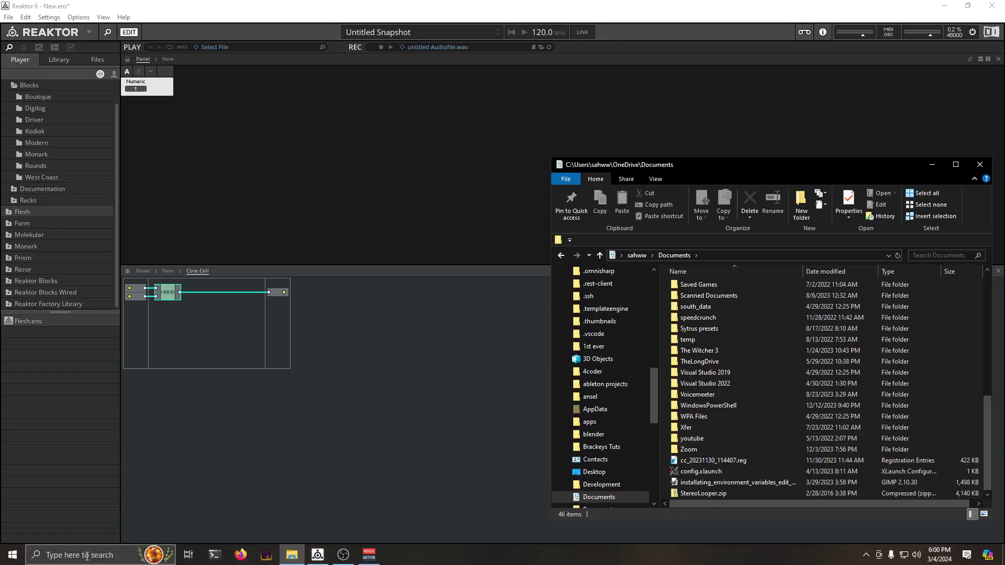
Search Windows for "read", replace the query with "ado", and launch Adobe Acrobat
{"action": "left_click", "coordinate": [103, 554]}
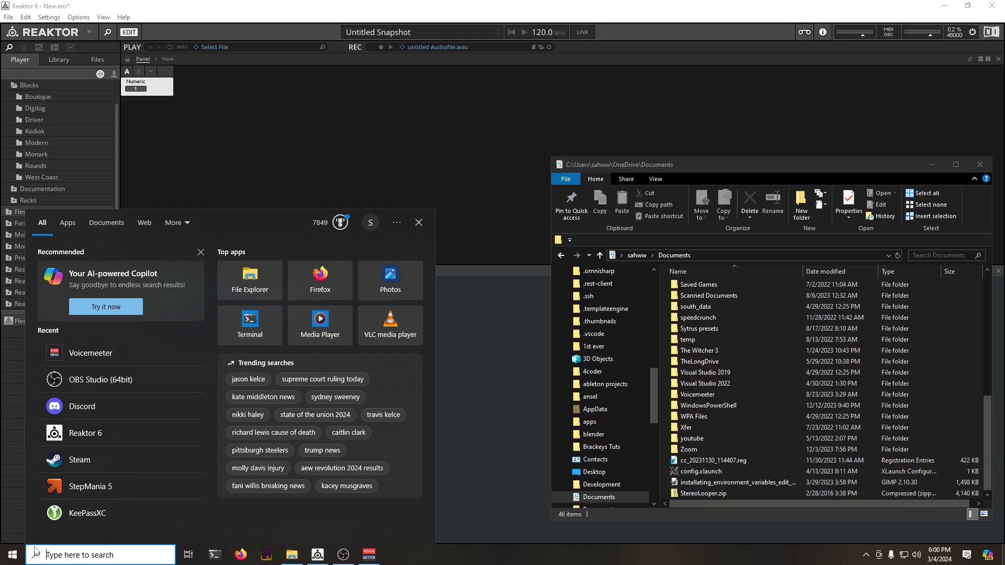
{"action": "type", "text": "read"}
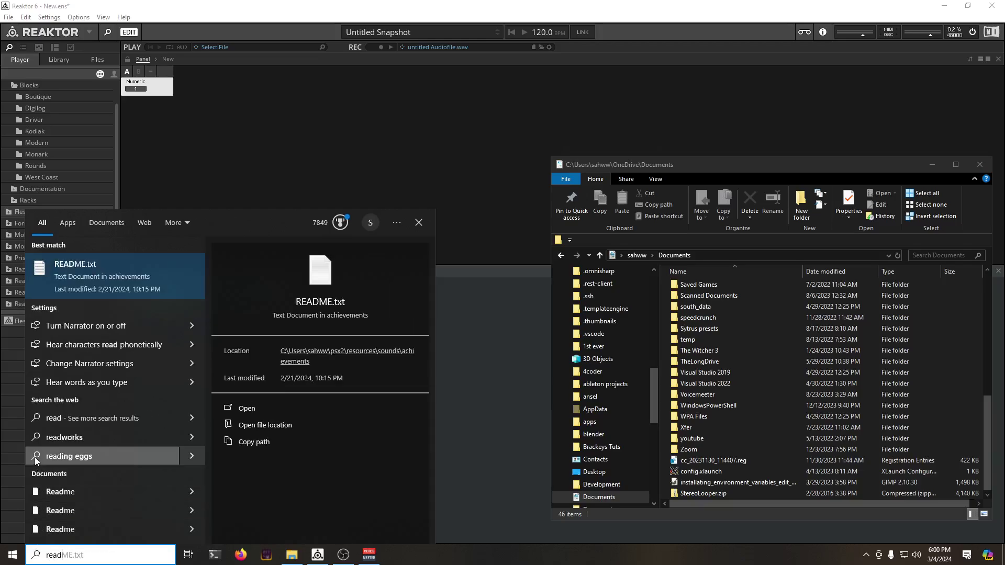
{"action": "key", "text": "BackSpace"}
{"action": "key", "text": "BackSpace"}
{"action": "key", "text": "BackSpace"}
{"action": "key", "text": "BackSpace"}
{"action": "type", "text": "ado"}
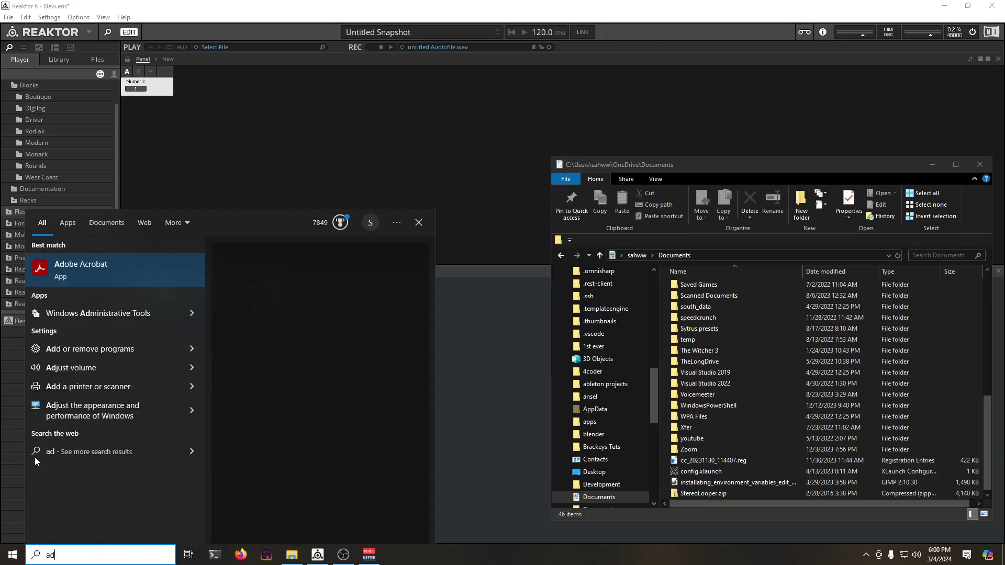
{"action": "key", "text": "Return"}
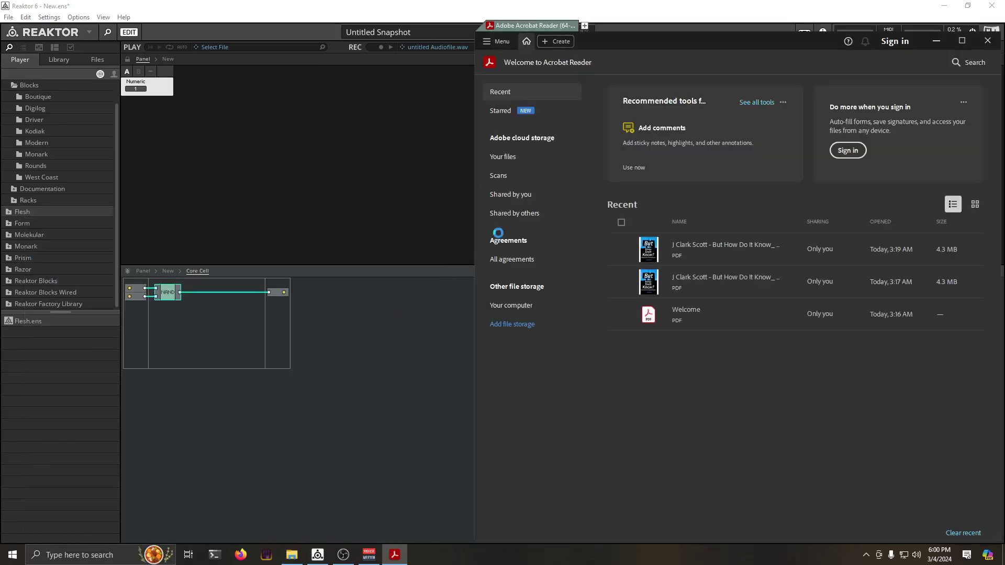
Open the most recent "But How Do It Know" PDF, dismiss the What's new notice, and go to the Simple Variations section
{"action": "left_click", "coordinate": [715, 254]}
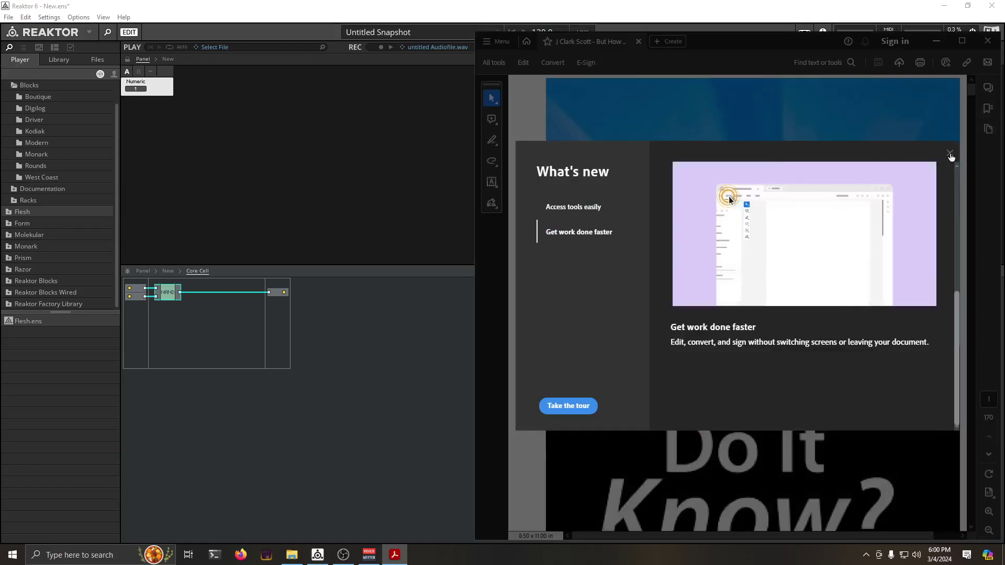
{"action": "left_click", "coordinate": [950, 153]}
{"action": "scroll", "coordinate": [884, 314], "scroll_direction": "down", "scroll_amount": 15}
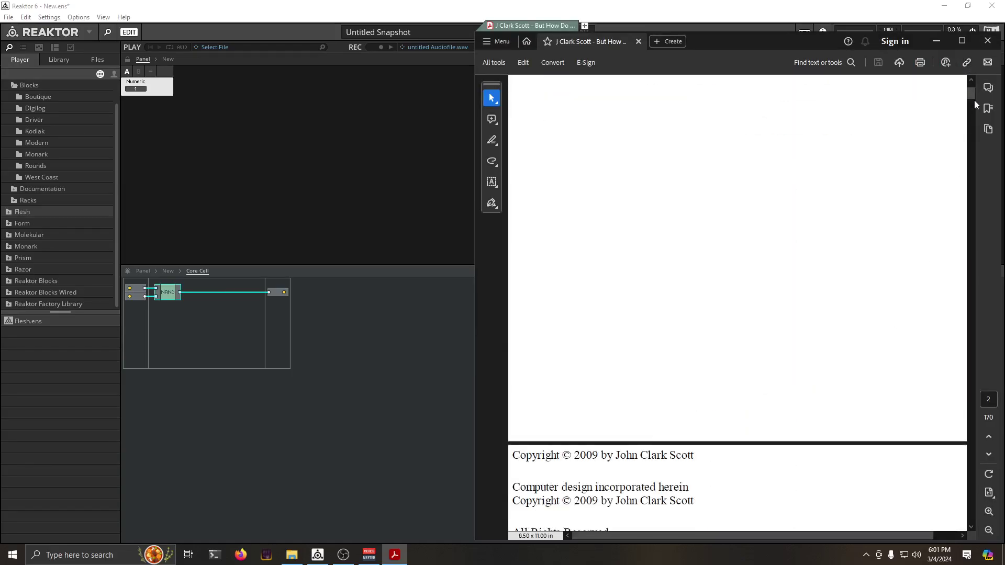
{"action": "left_click_drag", "start_coordinate": [975, 97], "coordinate": [972, 128]}
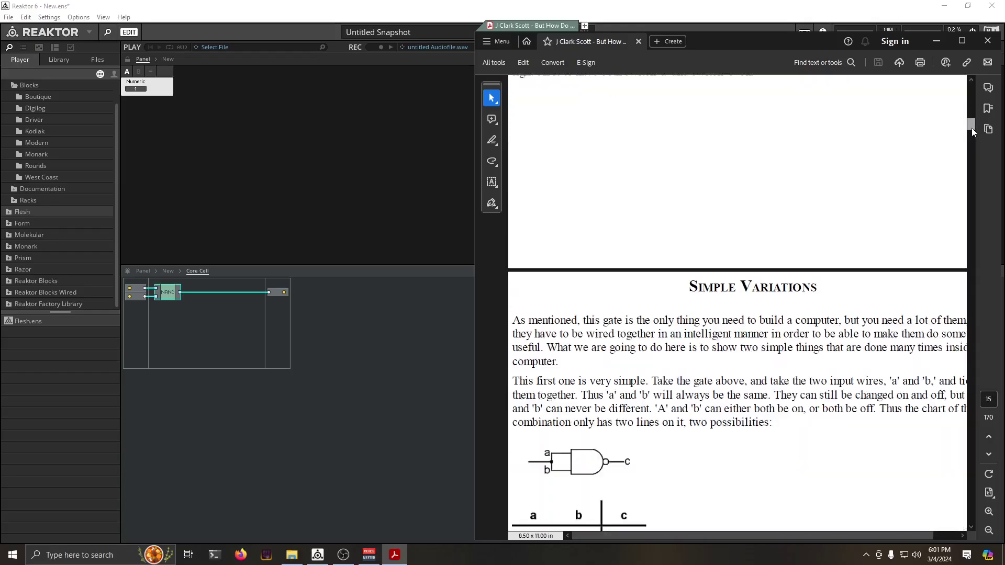
{"action": "scroll", "coordinate": [751, 371], "scroll_direction": "down", "scroll_amount": 6, "text": "ctrl"}
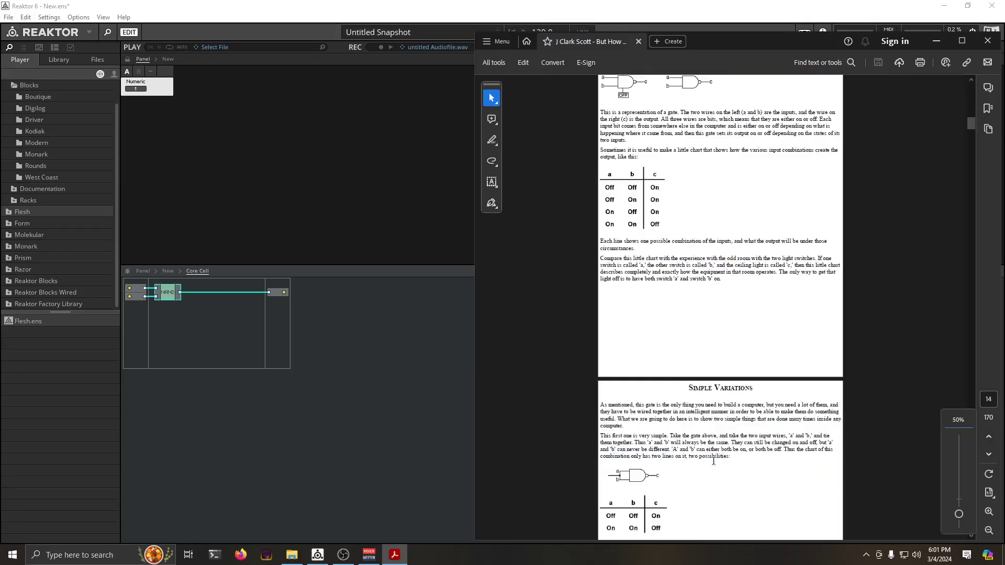
{"action": "scroll", "coordinate": [714, 449], "scroll_direction": "up", "scroll_amount": 2, "text": "ctrl"}
Look through the book's pages for the four-NAND one-bit memory diagram in the Remember When section
{"action": "scroll", "coordinate": [691, 304], "scroll_direction": "up", "scroll_amount": 15}
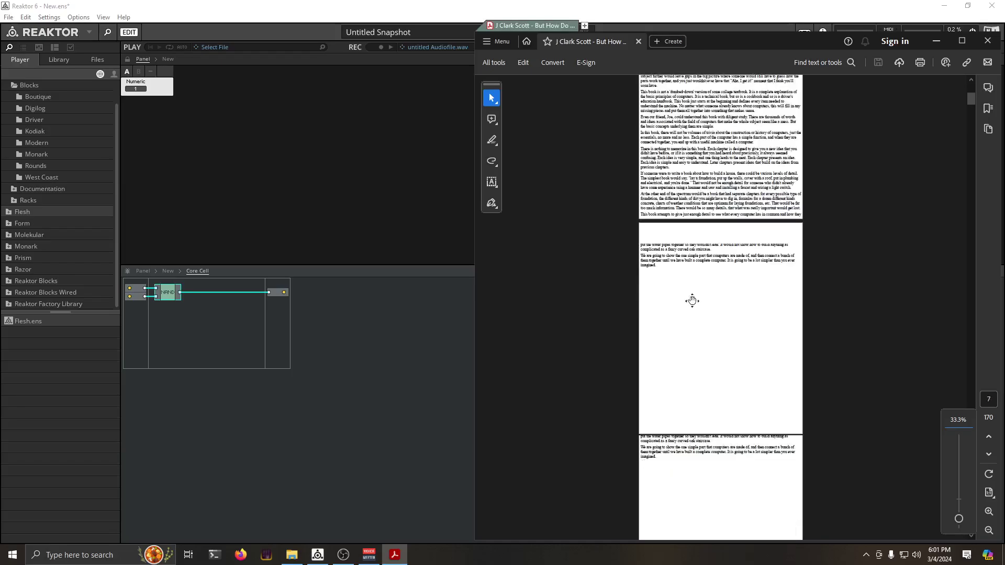
{"action": "scroll", "coordinate": [726, 334], "scroll_direction": "down", "scroll_amount": 5, "text": "ctrl"}
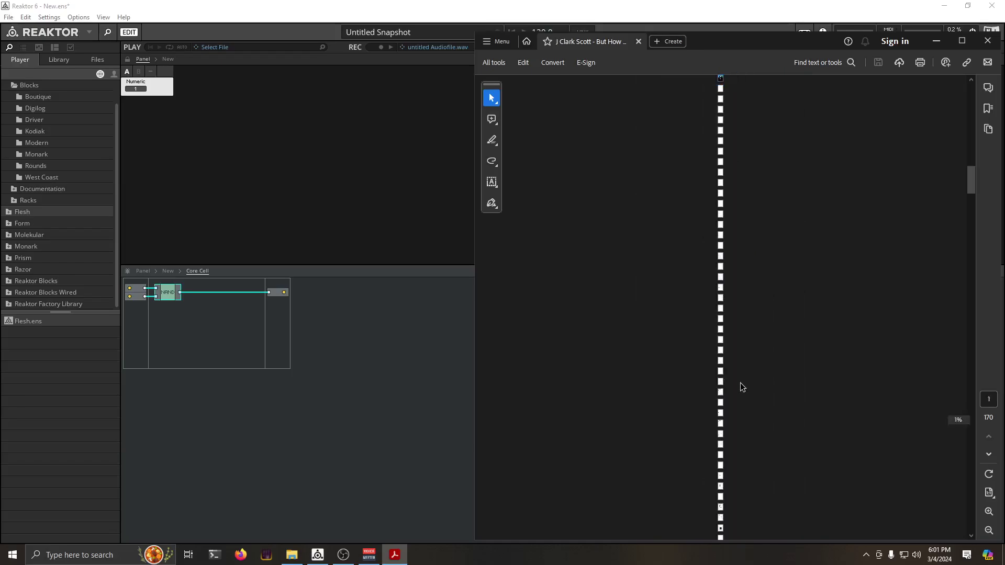
{"action": "scroll", "coordinate": [740, 382], "scroll_direction": "up", "scroll_amount": 6, "text": "ctrl"}
{"action": "left_click_drag", "start_coordinate": [965, 185], "coordinate": [974, 200]}
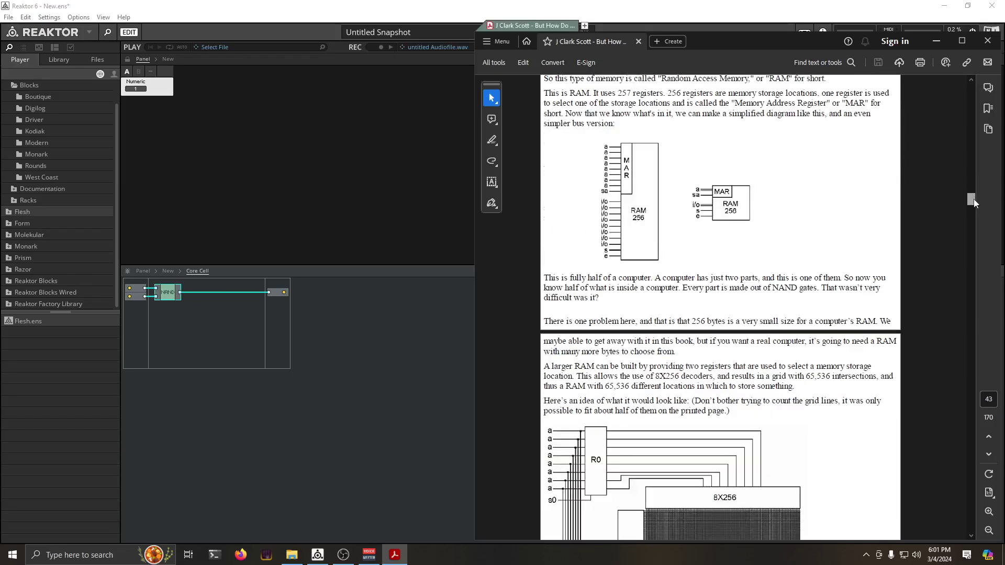
{"action": "scroll", "coordinate": [881, 365], "scroll_direction": "up", "scroll_amount": 15}
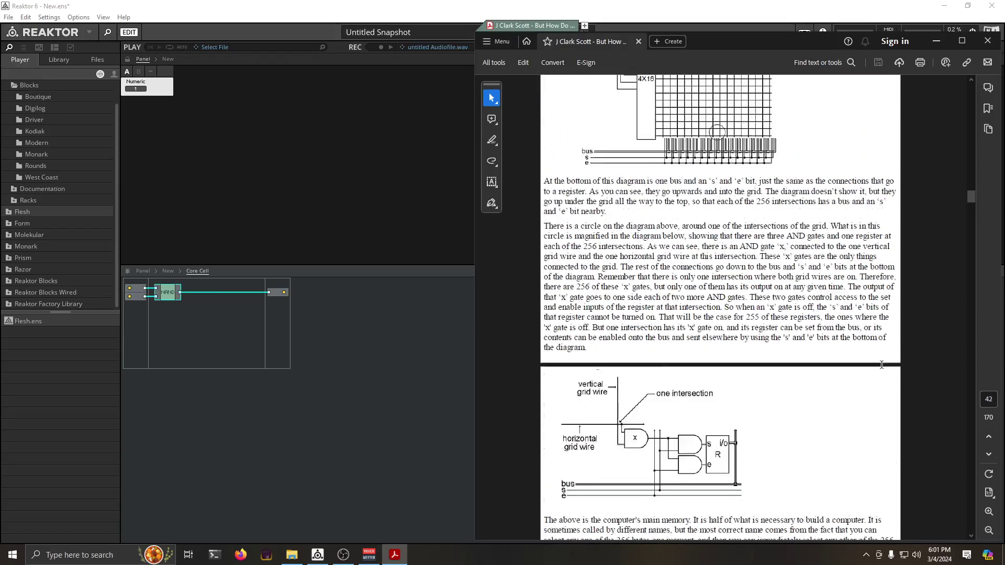
{"action": "scroll", "coordinate": [882, 365], "scroll_direction": "up", "scroll_amount": 20}
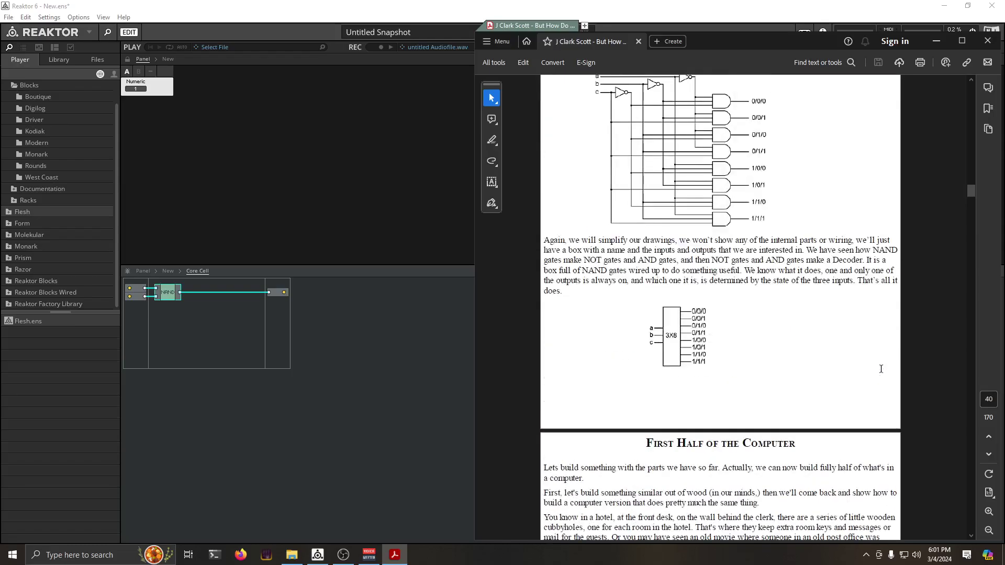
{"action": "scroll", "coordinate": [881, 369], "scroll_direction": "up", "scroll_amount": 20}
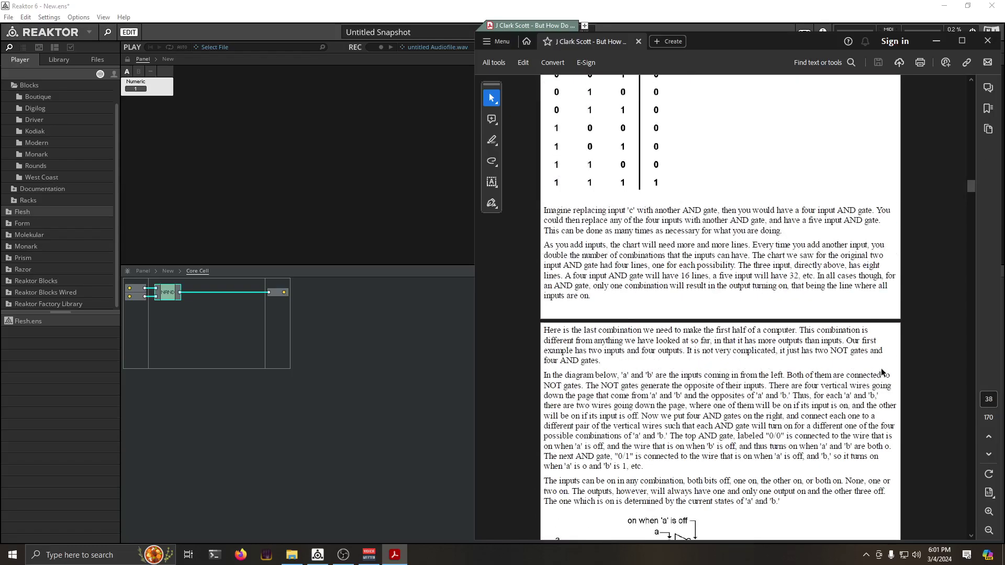
{"action": "scroll", "coordinate": [881, 368], "scroll_direction": "up", "scroll_amount": 20}
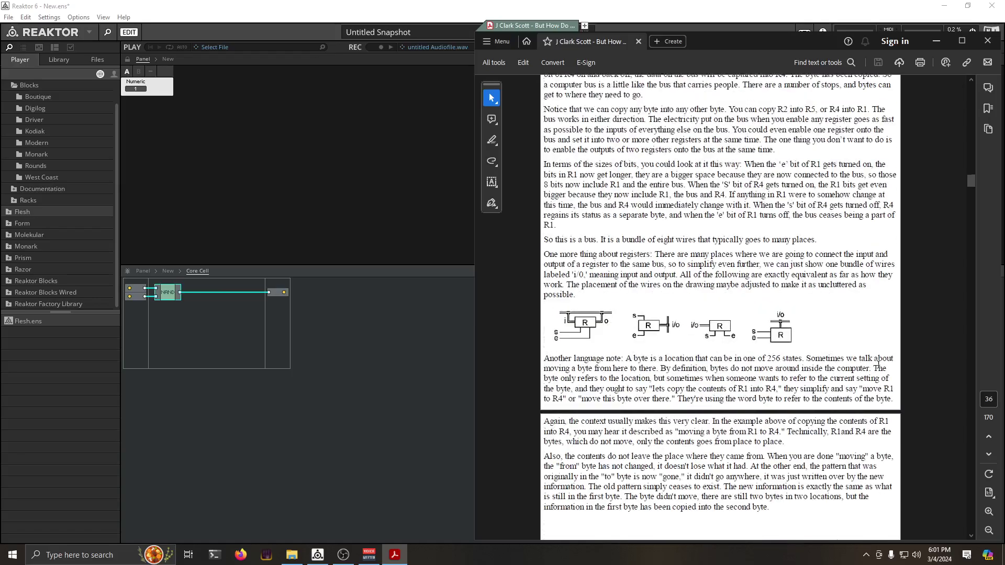
{"action": "scroll", "coordinate": [878, 368], "scroll_direction": "up", "scroll_amount": 20}
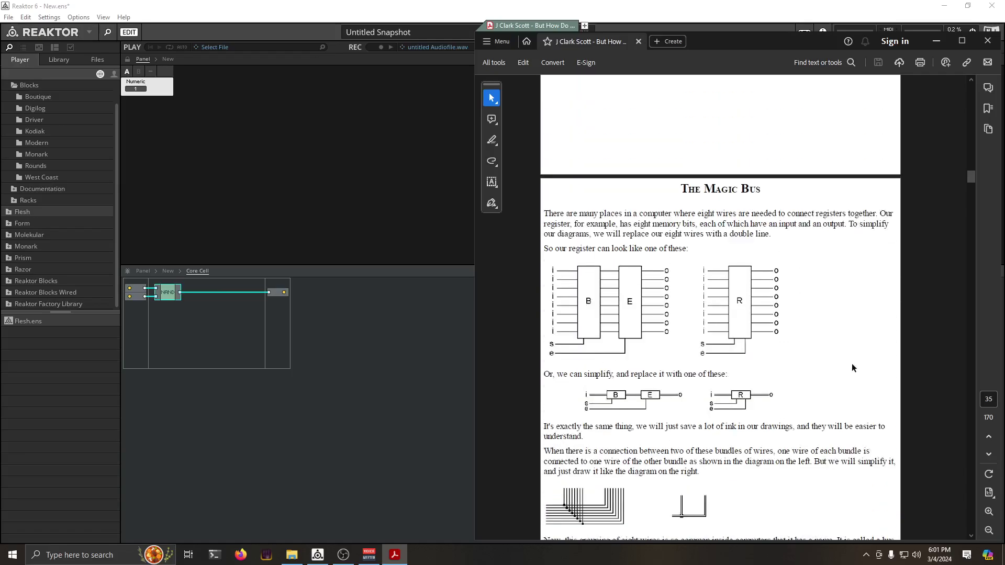
{"action": "scroll", "coordinate": [850, 367], "scroll_direction": "up", "scroll_amount": 3}
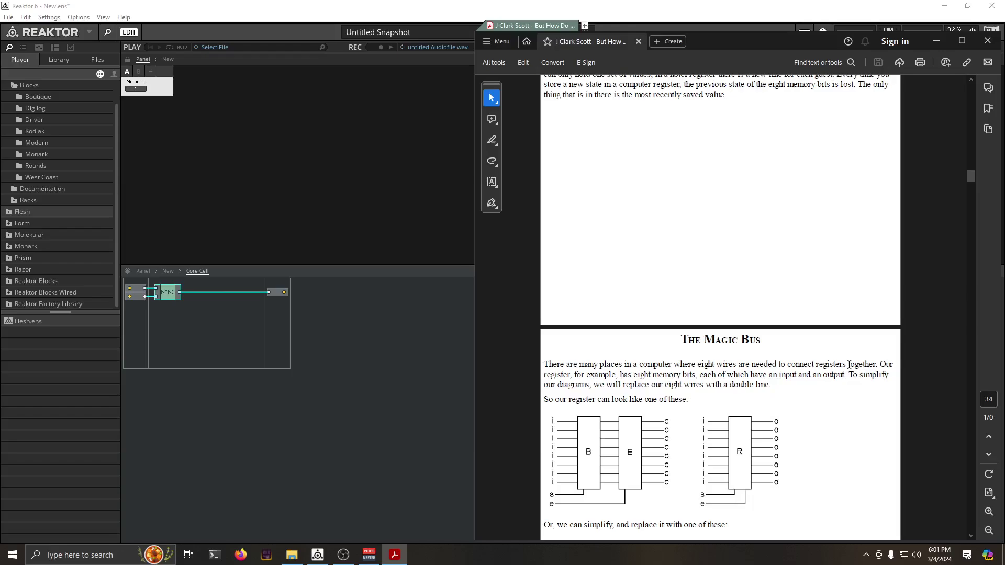
{"action": "scroll", "coordinate": [849, 364], "scroll_direction": "up", "scroll_amount": 15}
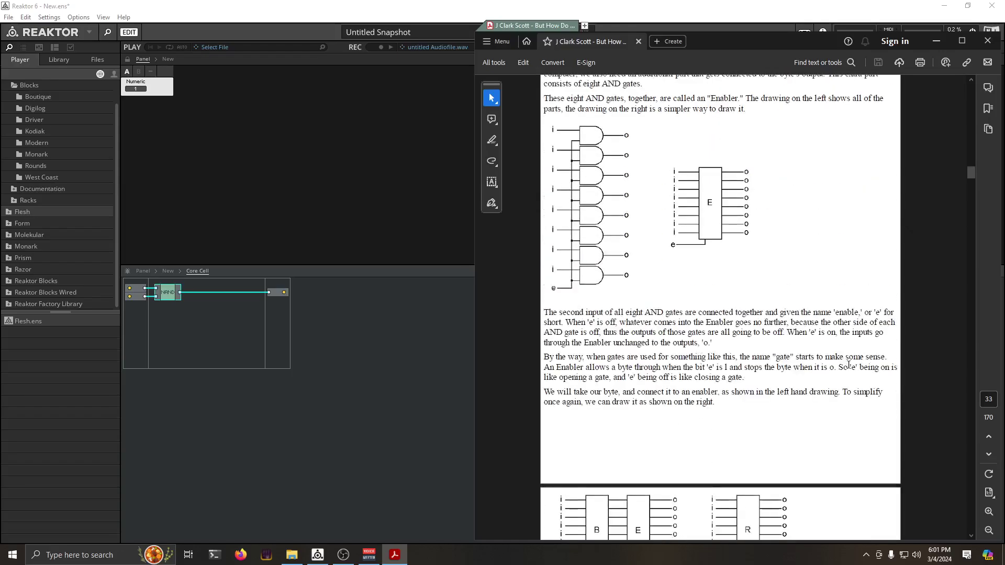
{"action": "scroll", "coordinate": [848, 364], "scroll_direction": "up", "scroll_amount": 15}
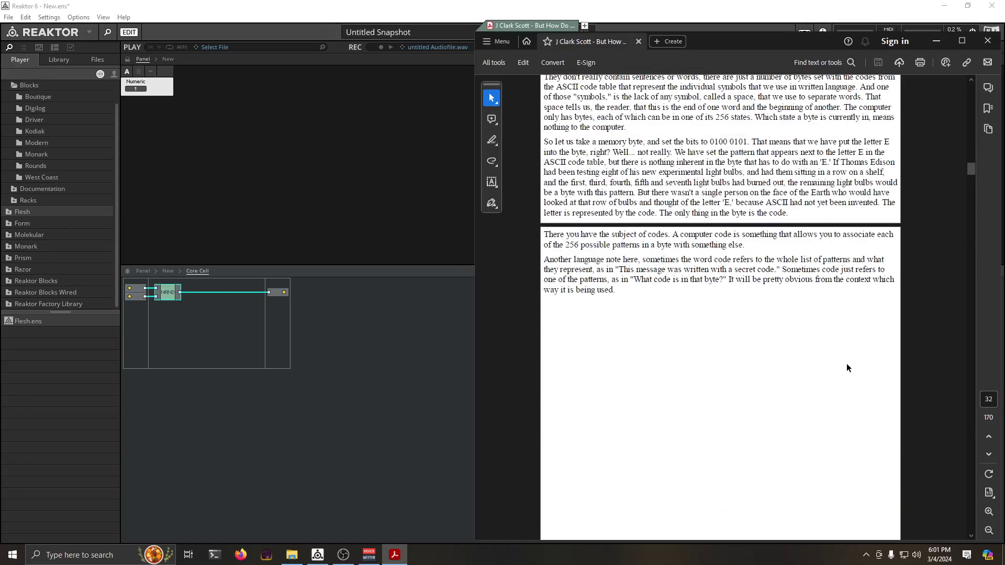
{"action": "scroll", "coordinate": [848, 368], "scroll_direction": "up", "scroll_amount": 15}
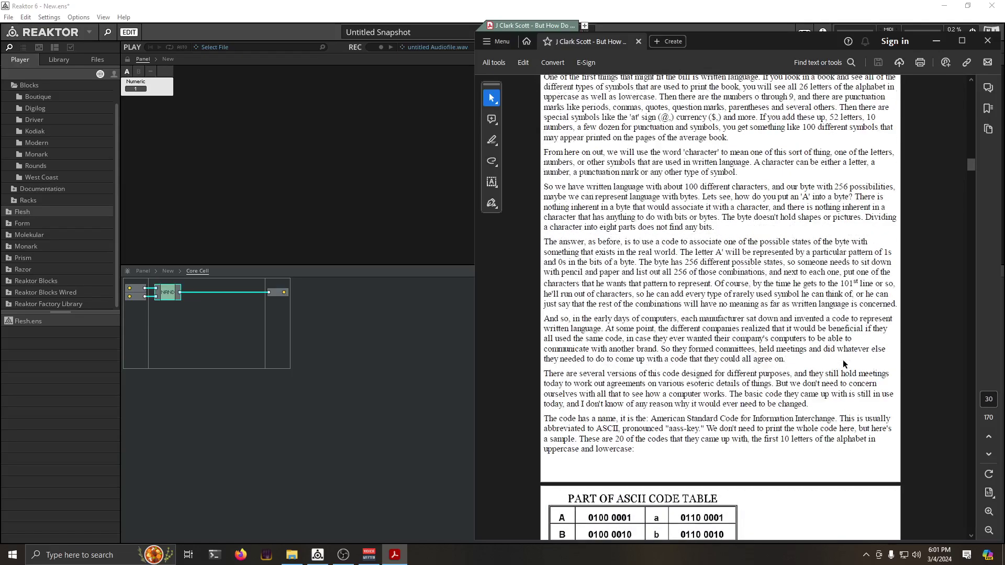
{"action": "scroll", "coordinate": [842, 364], "scroll_direction": "up", "scroll_amount": 15}
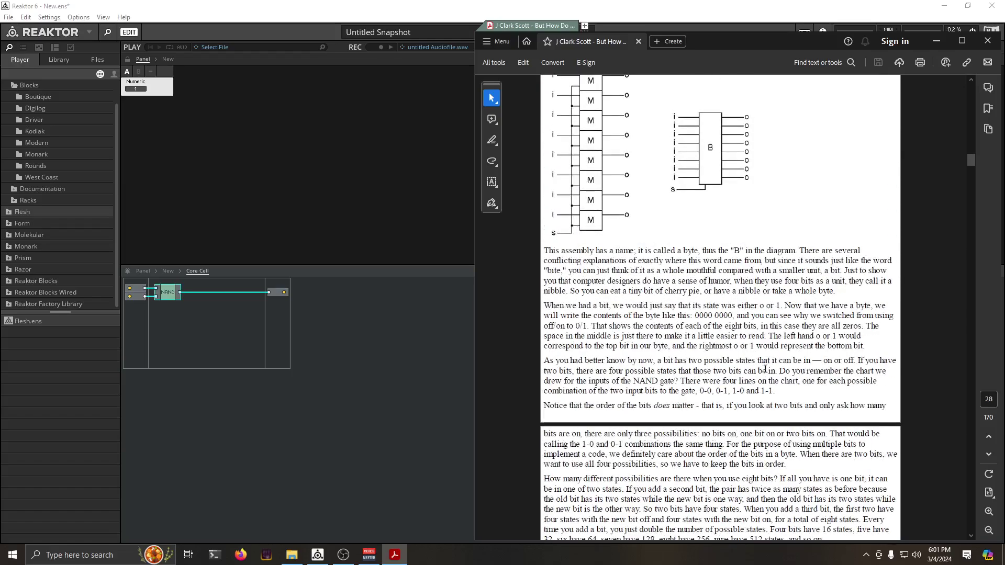
{"action": "scroll", "coordinate": [765, 370], "scroll_direction": "up", "scroll_amount": 5}
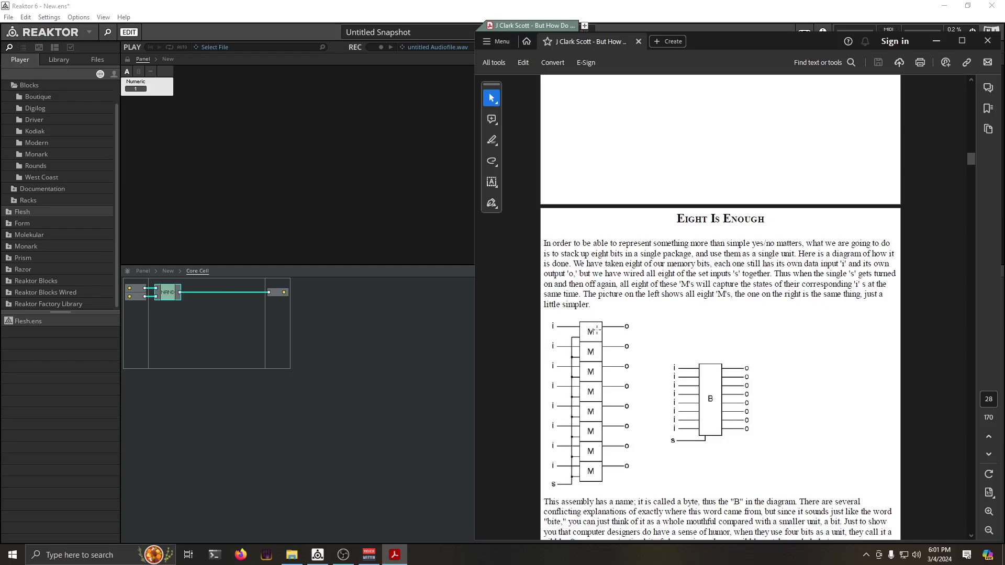
{"action": "scroll", "coordinate": [738, 393], "scroll_direction": "up", "scroll_amount": 8}
{"action": "scroll", "coordinate": [739, 393], "scroll_direction": "up", "scroll_amount": 10}
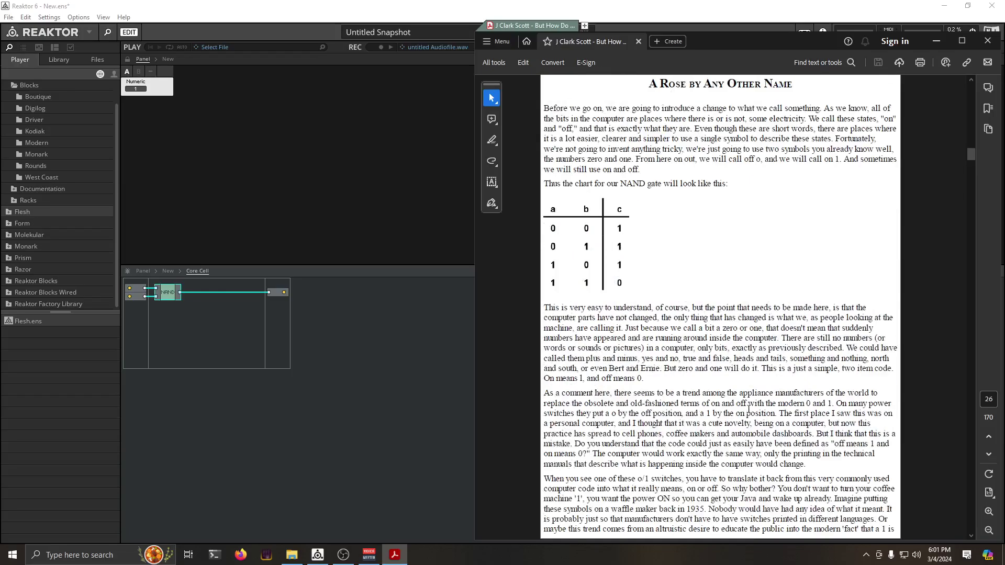
{"action": "scroll", "coordinate": [745, 413], "scroll_direction": "up", "scroll_amount": 12}
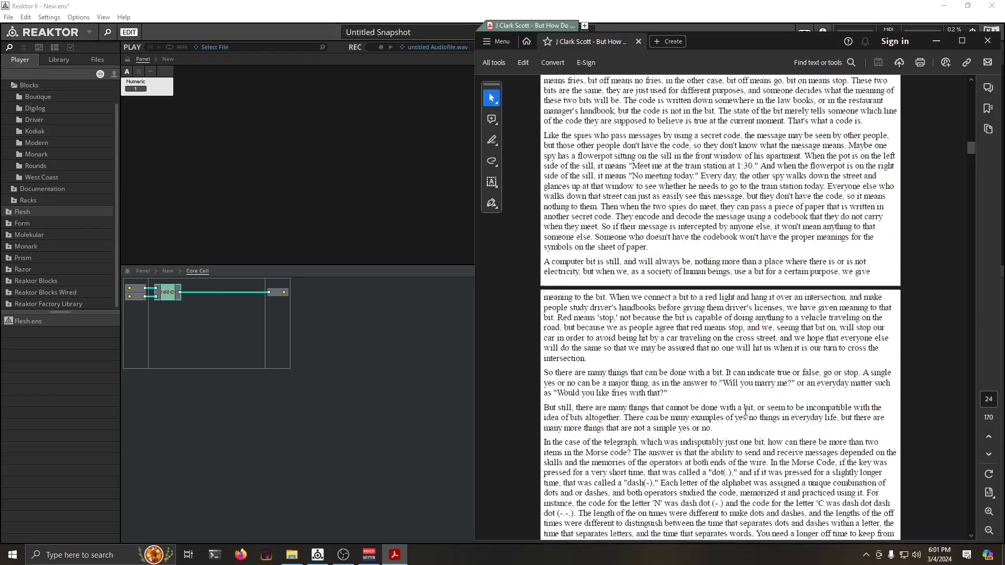
{"action": "scroll", "coordinate": [736, 406], "scroll_direction": "up", "scroll_amount": 15}
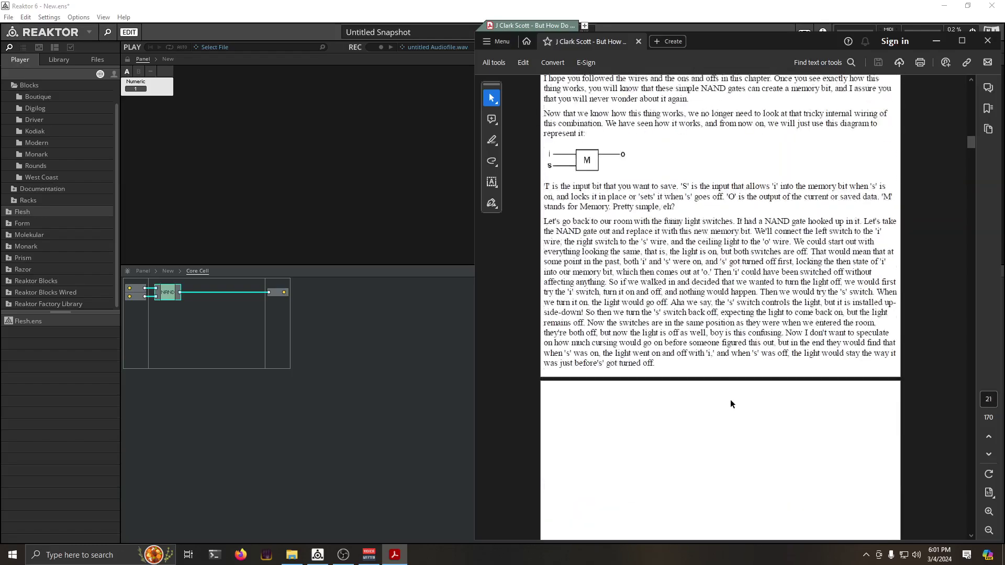
{"action": "scroll", "coordinate": [731, 401], "scroll_direction": "up", "scroll_amount": 6}
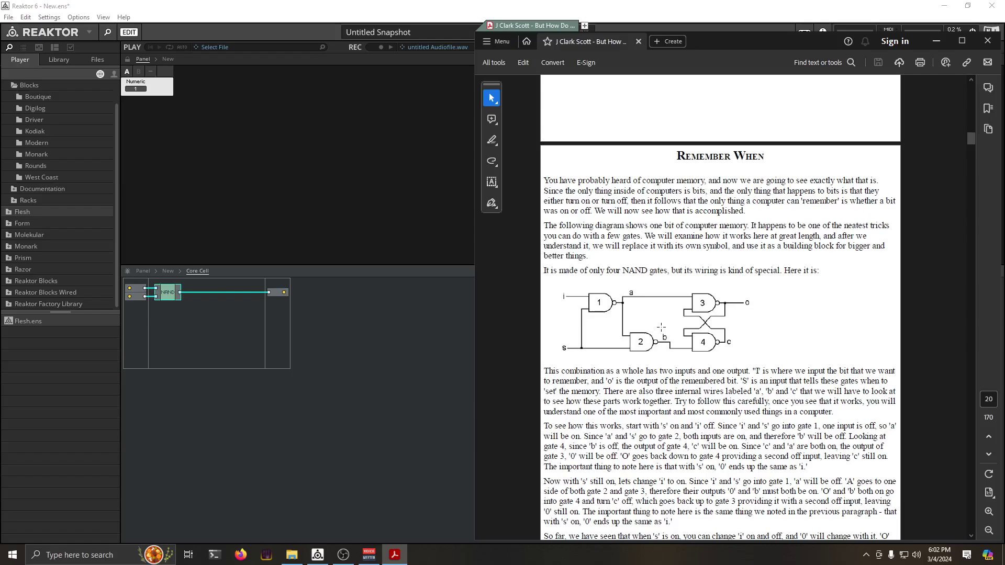
Disconnect the cell inputs from the NAND macro, and arrange the Reaktor and PDF windows side by side
{"action": "left_click_drag", "start_coordinate": [158, 297], "coordinate": [149, 283]}
{"action": "left_click", "coordinate": [394, 556]}
{"action": "left_click_drag", "start_coordinate": [478, 5], "coordinate": [401, 62]}
{"action": "key", "text": "super+Left"}
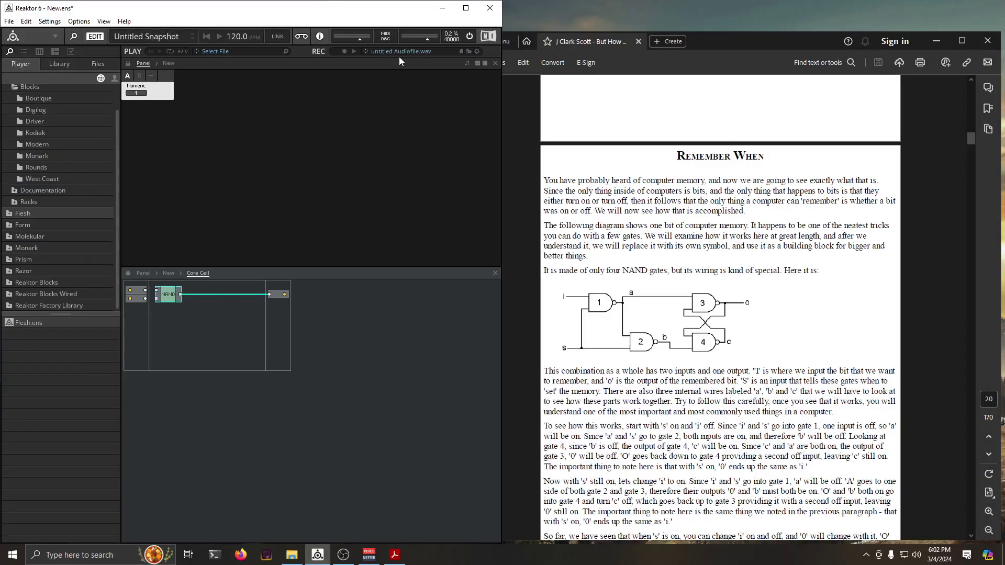
{"action": "left_click", "coordinate": [657, 210]}
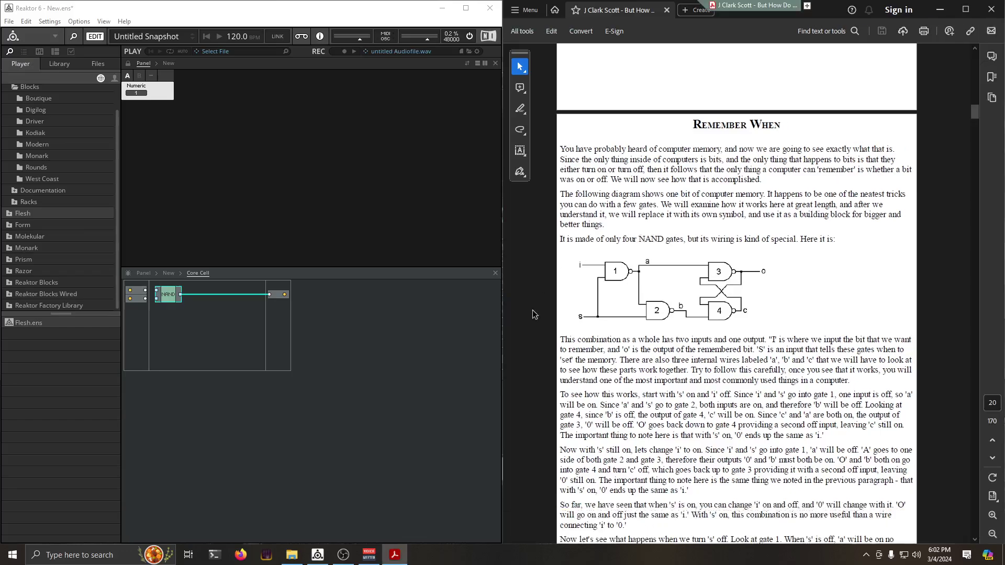
Disconnect the NAND from the cell output and place a duplicate below and to its right, fed by the first NAND's output
{"action": "left_click_drag", "start_coordinate": [270, 294], "coordinate": [224, 319]}
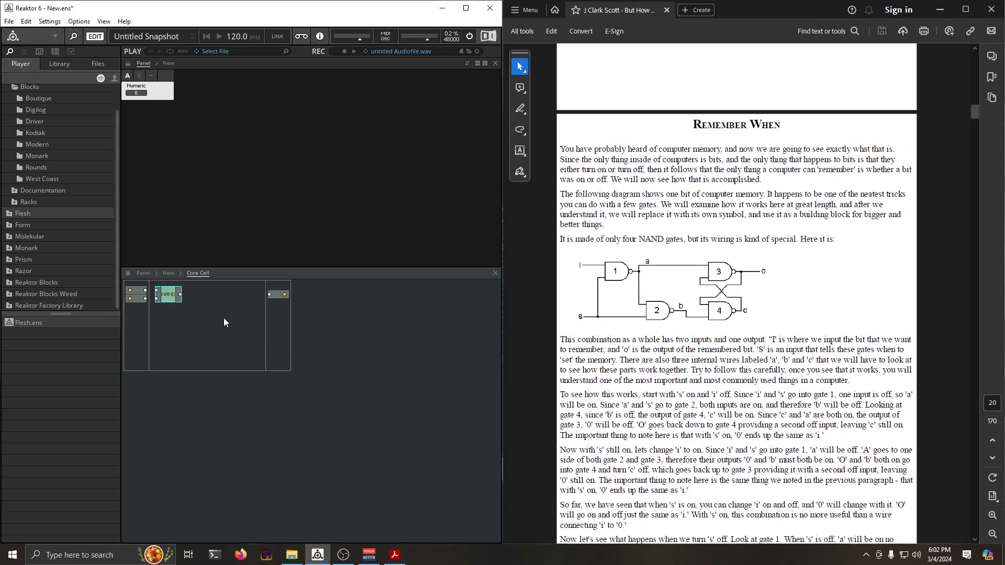
{"action": "left_click_drag", "start_coordinate": [169, 293], "coordinate": [221, 302]}
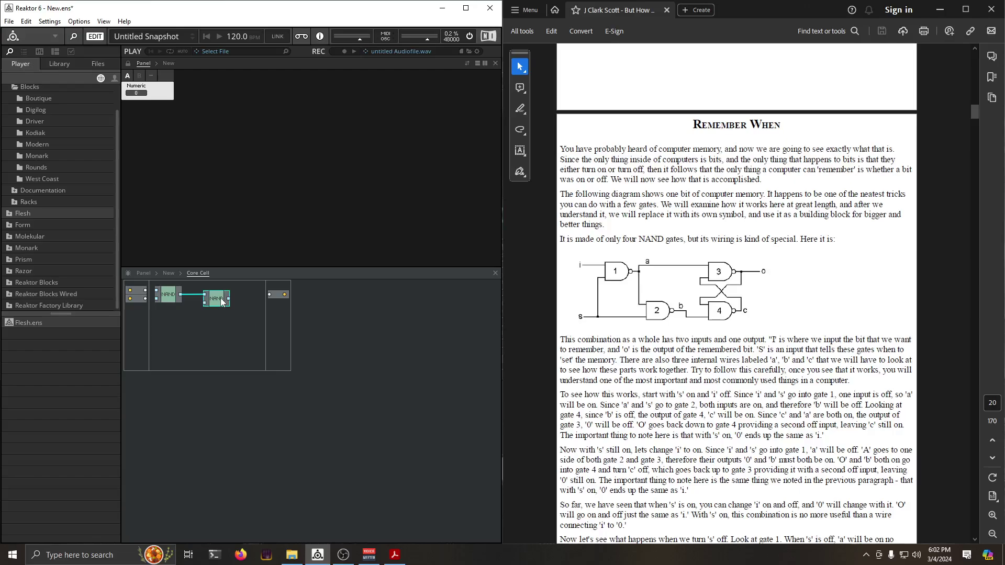
{"action": "left_click_drag", "start_coordinate": [222, 302], "coordinate": [225, 340]}
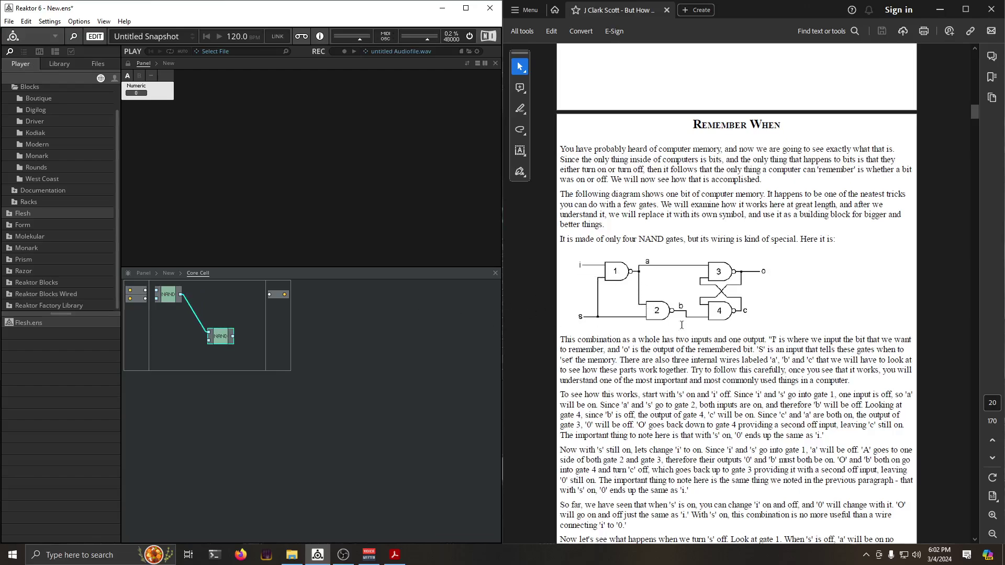
Add two more NAND copies as gates 3 and 4, with gate 3 fed by the first NAND and gate 4 unwired beneath it
{"action": "right_click", "coordinate": [190, 315]}
{"action": "left_click", "coordinate": [180, 328]}
{"action": "left_click_drag", "start_coordinate": [230, 345], "coordinate": [286, 297]}
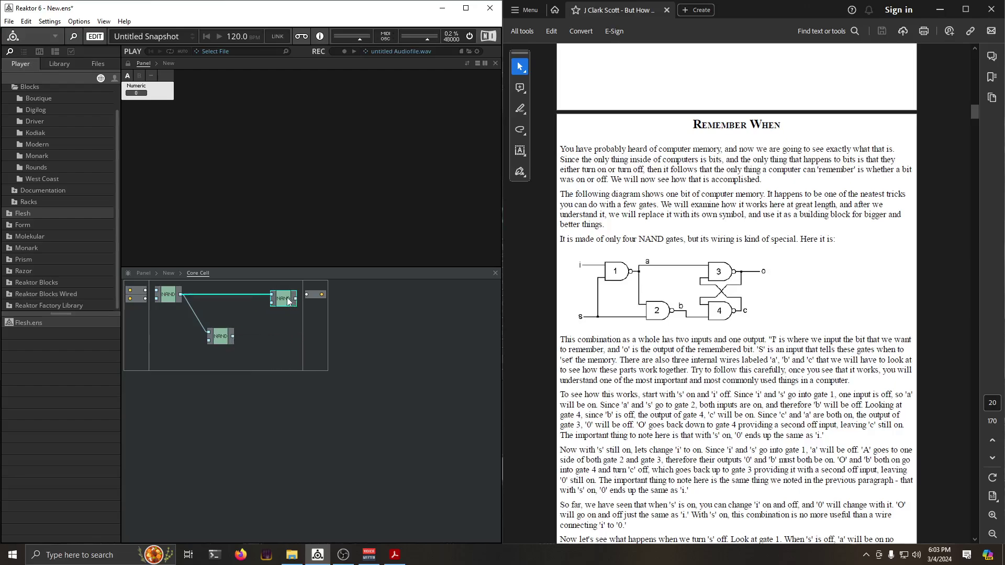
{"action": "right_click", "coordinate": [286, 297]}
{"action": "left_click", "coordinate": [340, 381]}
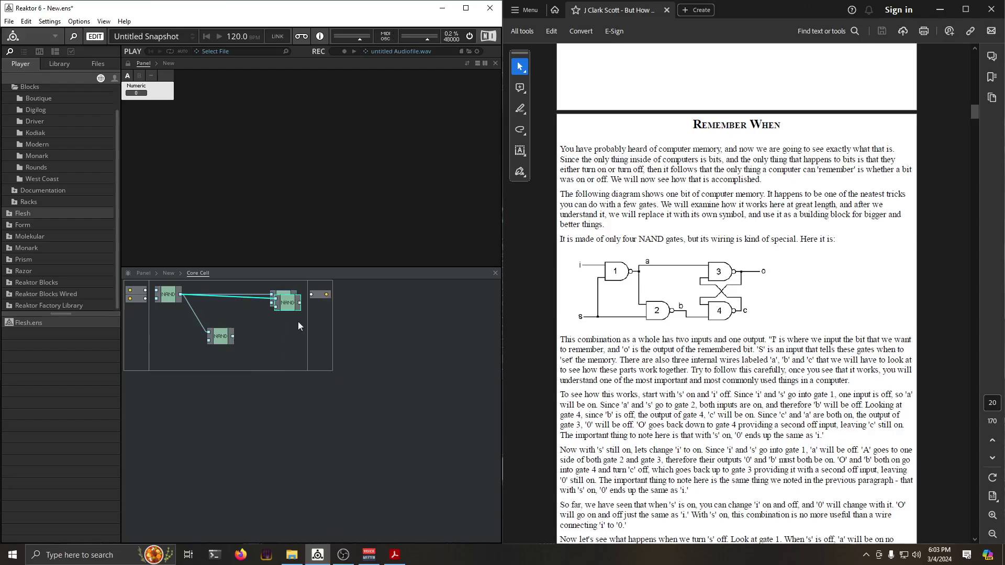
{"action": "left_click_drag", "start_coordinate": [297, 321], "coordinate": [415, 315]}
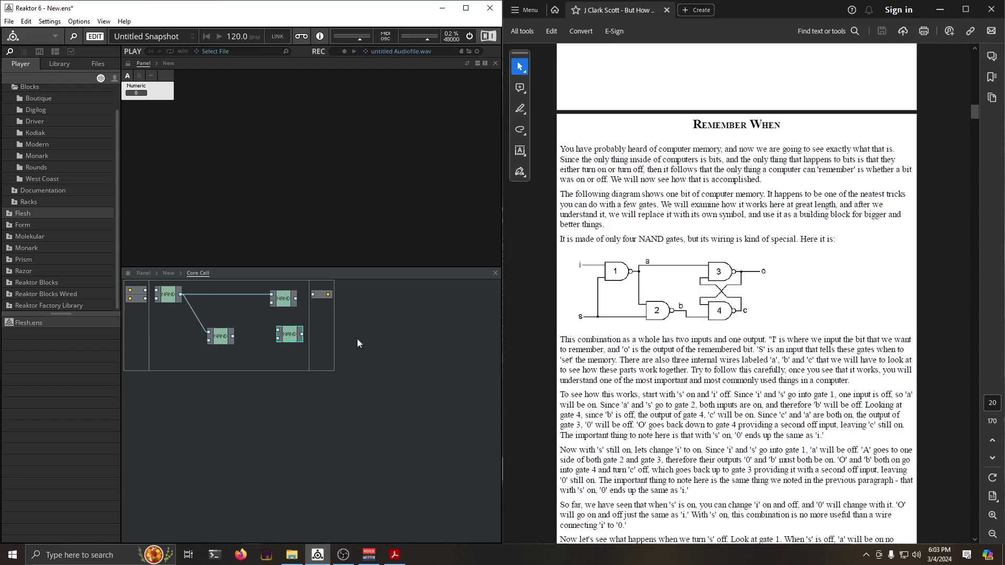
Turn off the Solid property of the two output-side NAND macros, gates 3 and 4
{"action": "double_click", "coordinate": [290, 304]}
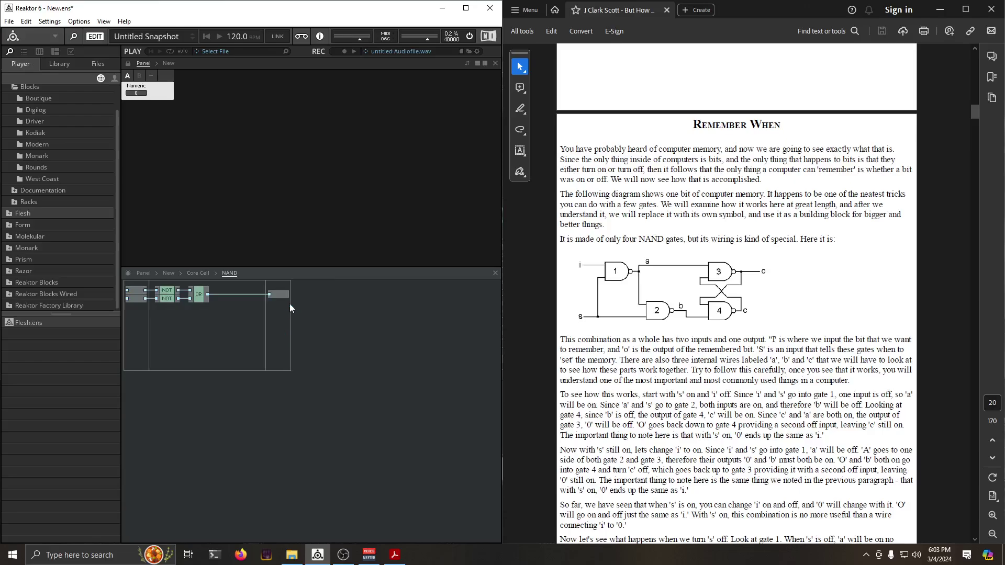
{"action": "double_click", "coordinate": [224, 283]}
{"action": "left_click", "coordinate": [71, 51]}
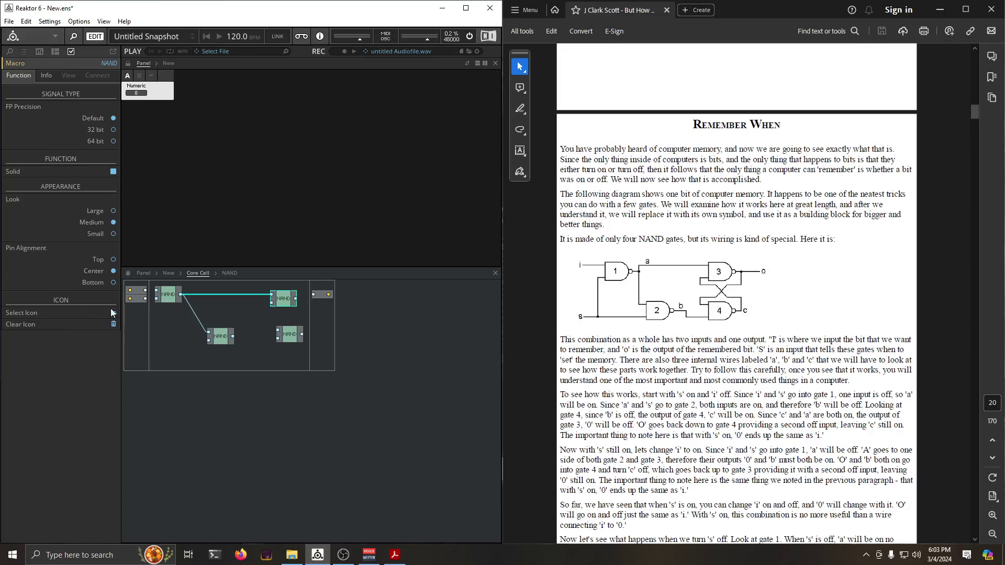
{"action": "left_click", "coordinate": [112, 172]}
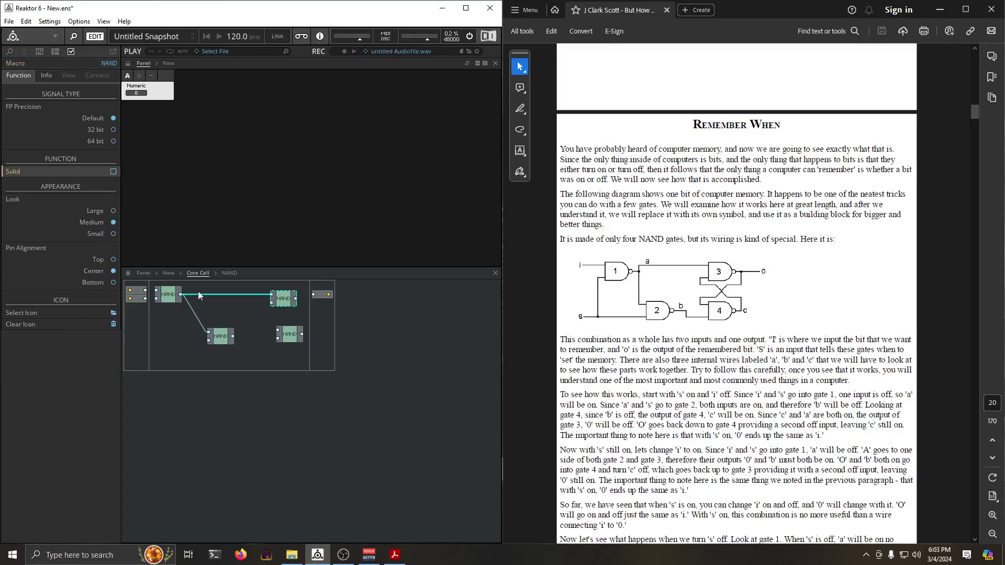
{"action": "left_click", "coordinate": [287, 337]}
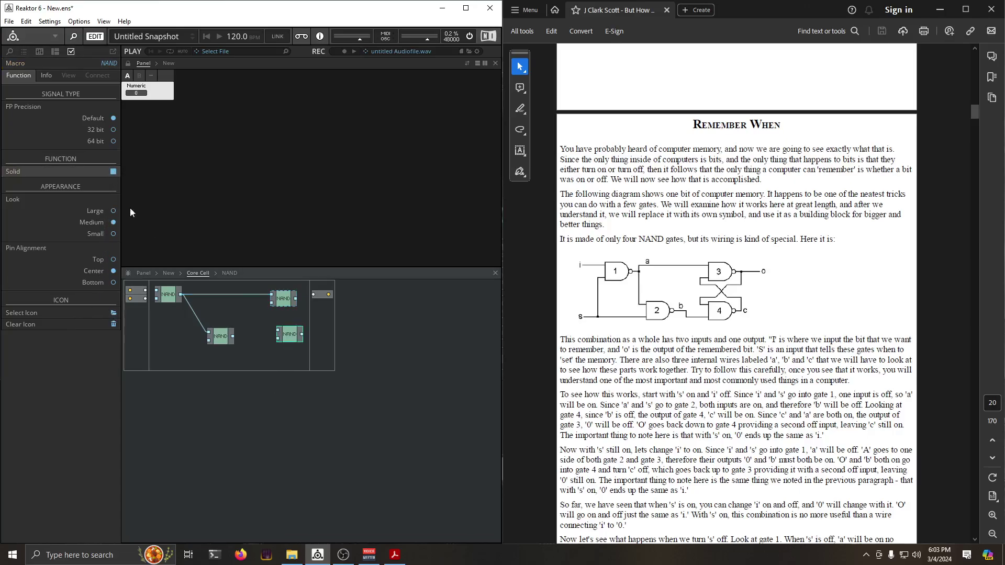
{"action": "left_click", "coordinate": [113, 172]}
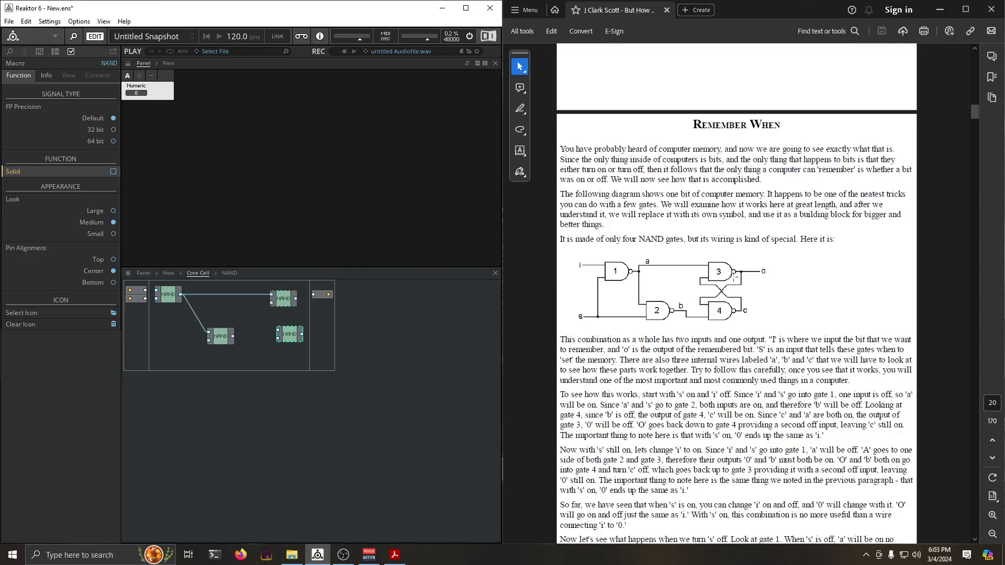
Insert a Merge module in the core cell and place it between the gate 3 NAND and the cell output
{"action": "left_click", "coordinate": [301, 306]}
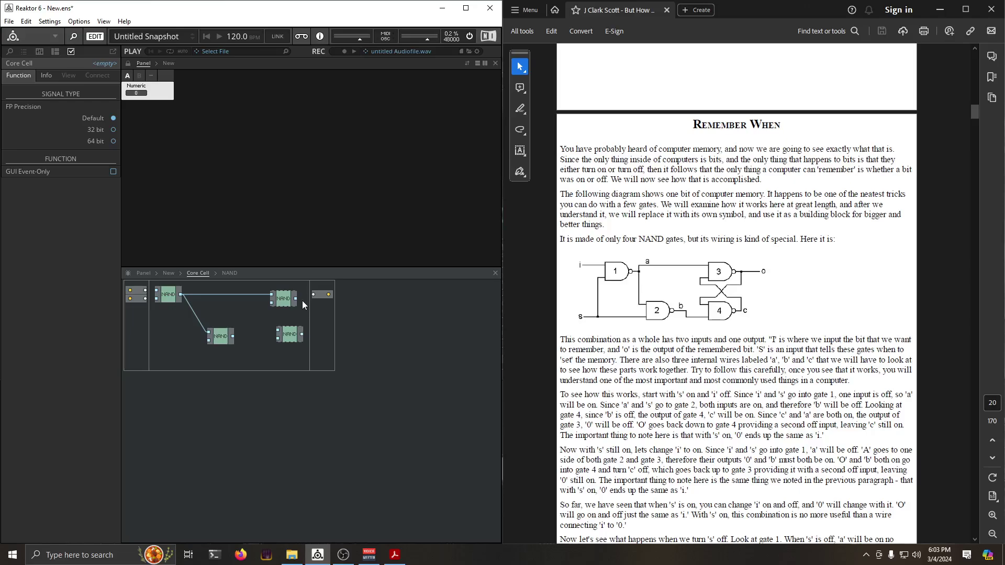
{"action": "double_click", "coordinate": [303, 305]}
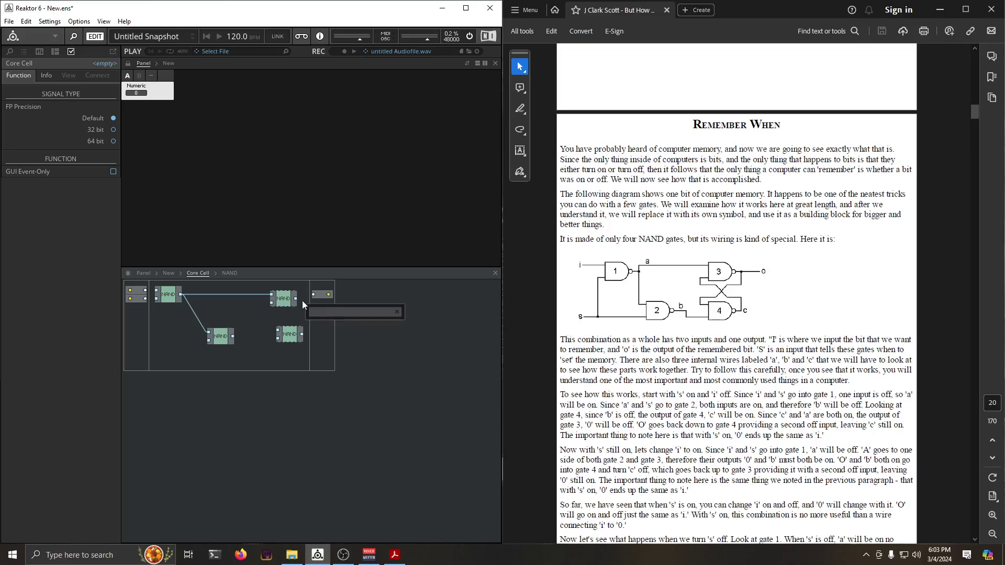
{"action": "type", "text": "mer"}
{"action": "key", "text": "Return"}
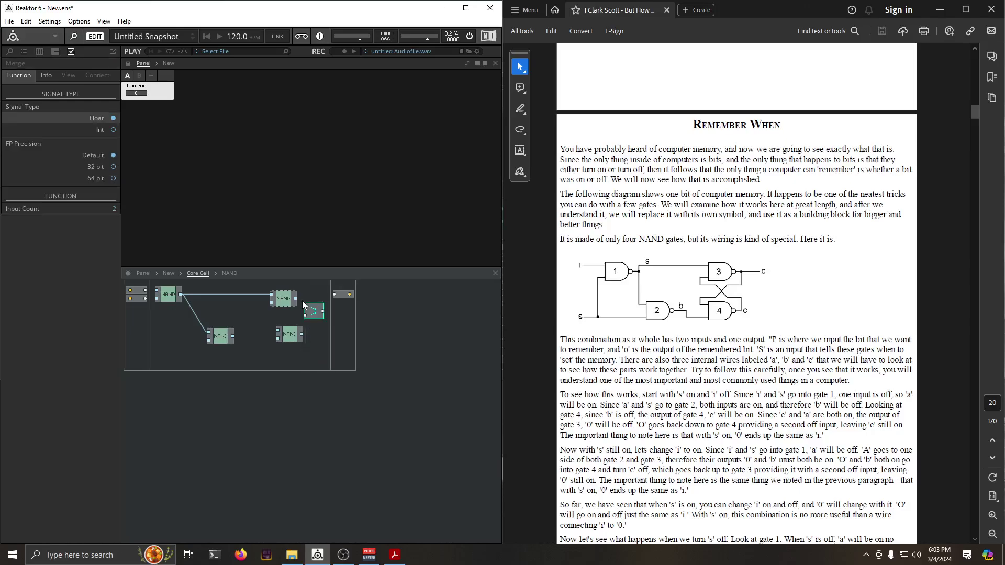
{"action": "left_click_drag", "start_coordinate": [313, 311], "coordinate": [330, 307]}
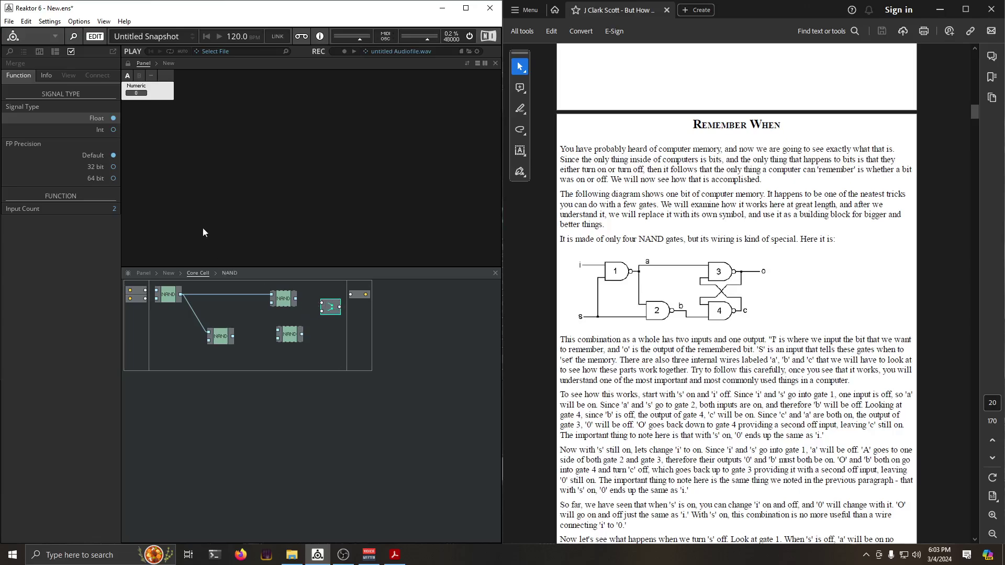
Set the Merge's signal type to Int and cross-couple gates 3 and 4, routing gate 3's output through the Merge into gate 4's upper input
{"action": "left_click", "coordinate": [113, 130]}
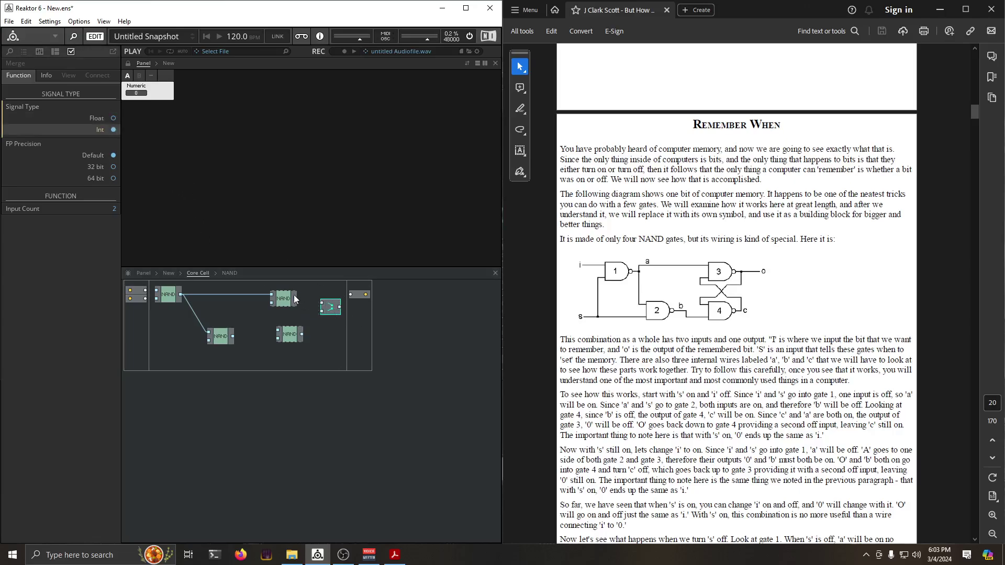
{"action": "left_click_drag", "start_coordinate": [295, 298], "coordinate": [324, 304]}
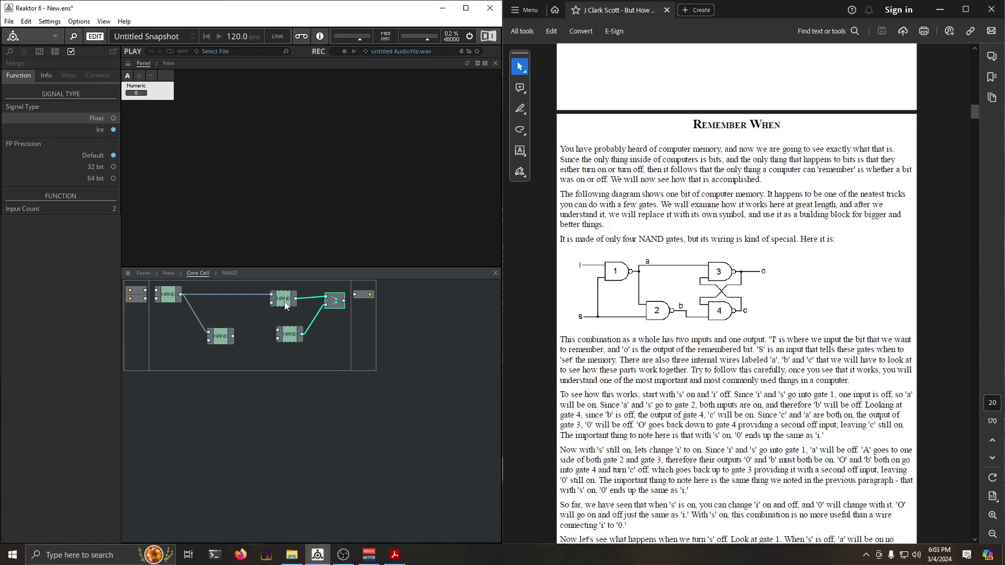
{"action": "left_click_drag", "start_coordinate": [272, 302], "coordinate": [262, 308]}
{"action": "left_click_drag", "start_coordinate": [280, 335], "coordinate": [344, 302]}
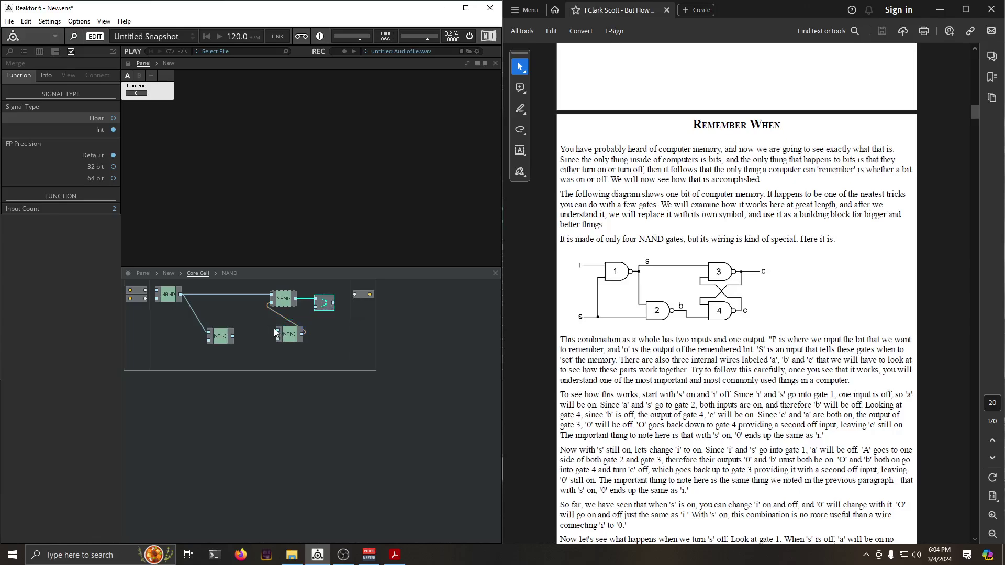
{"action": "left_click_drag", "start_coordinate": [279, 328], "coordinate": [333, 304]}
{"action": "left_click", "coordinate": [347, 305]}
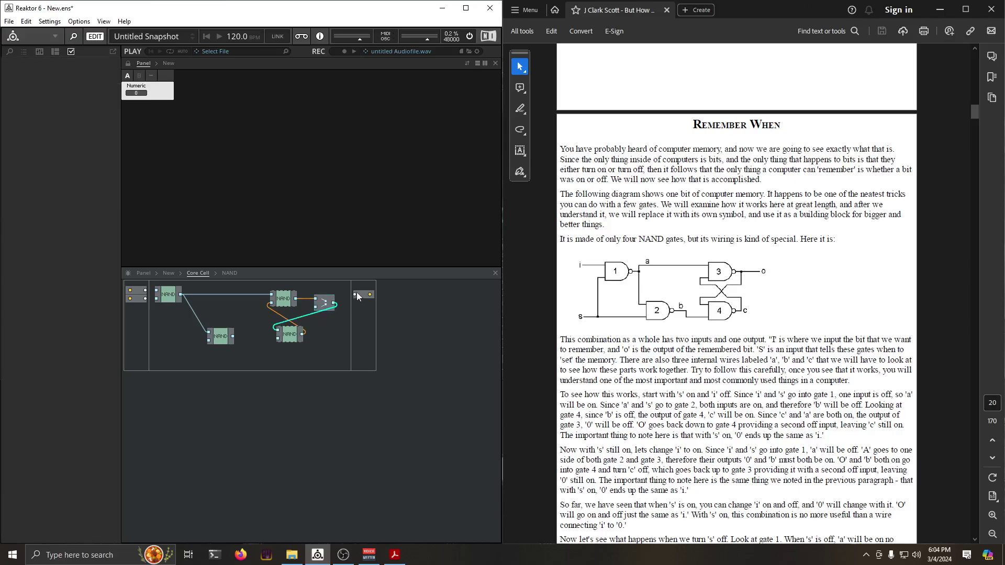
Lower the cell output slightly, move the Merge beside gate 4 and remove its wires
{"action": "left_click", "coordinate": [365, 302]}
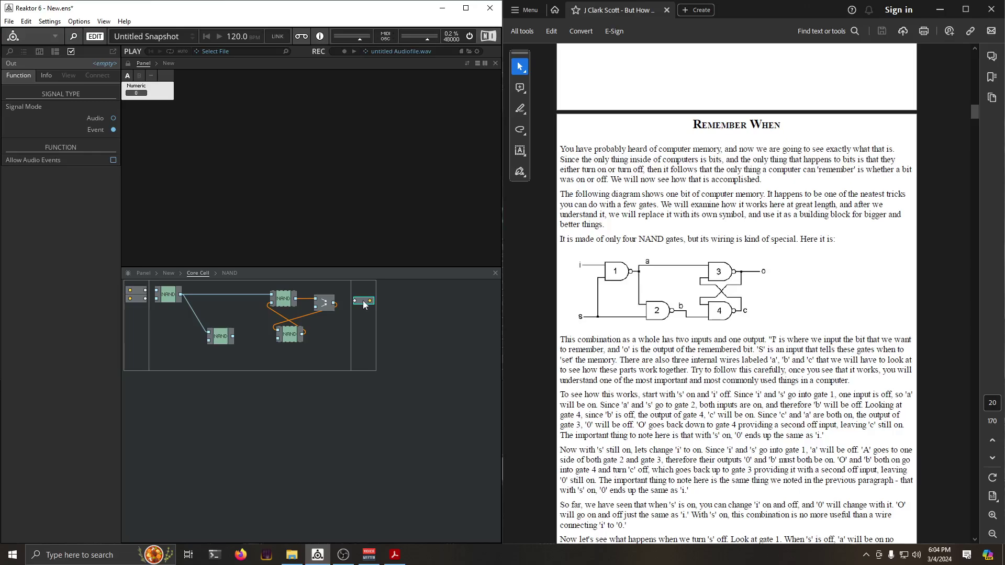
{"action": "left_click_drag", "start_coordinate": [353, 303], "coordinate": [333, 340]}
{"action": "key", "text": "Delete"}
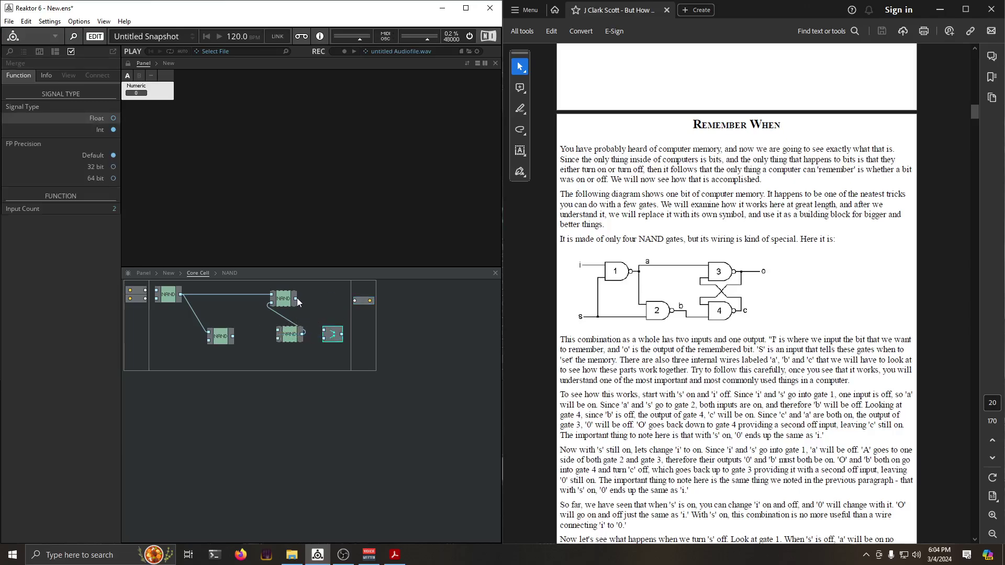
Wire gate 3's output to the cell output and gate 4's upper input, and gate 2's output to gate 4's lower input
{"action": "left_click_drag", "start_coordinate": [354, 301], "coordinate": [325, 338]}
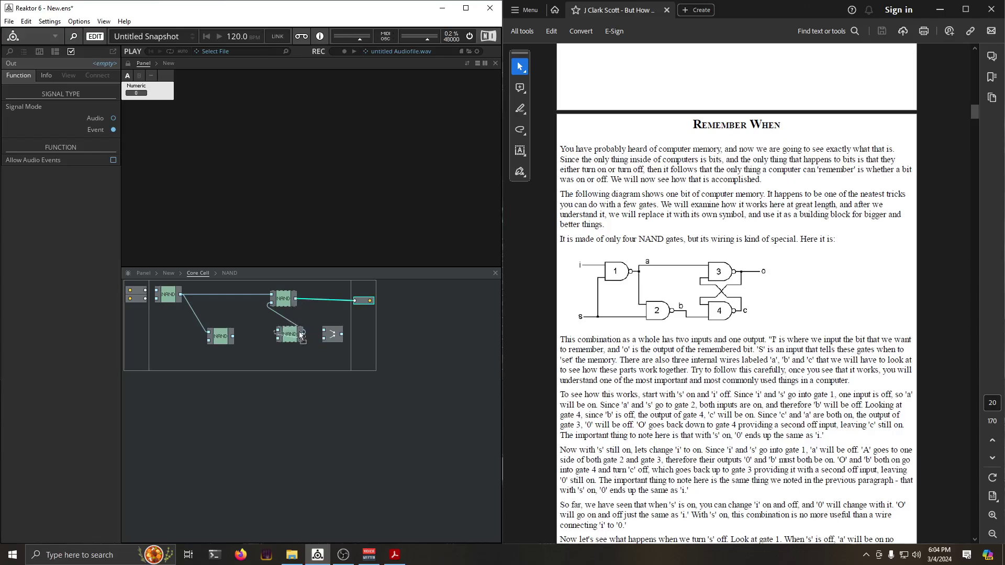
{"action": "left_click", "coordinate": [269, 326]}
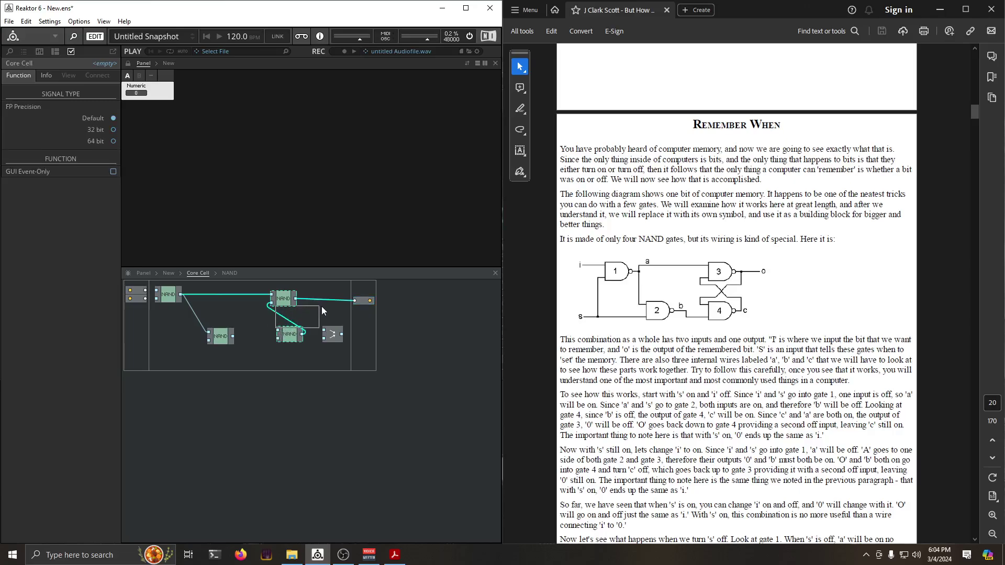
{"action": "left_click_drag", "start_coordinate": [278, 330], "coordinate": [296, 303]}
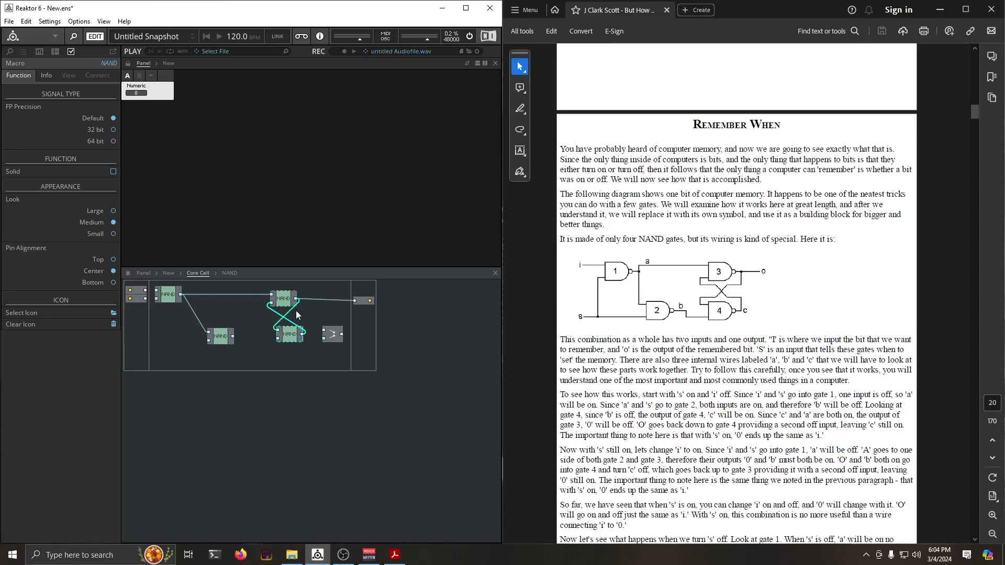
{"action": "left_click_drag", "start_coordinate": [287, 341], "coordinate": [220, 340]}
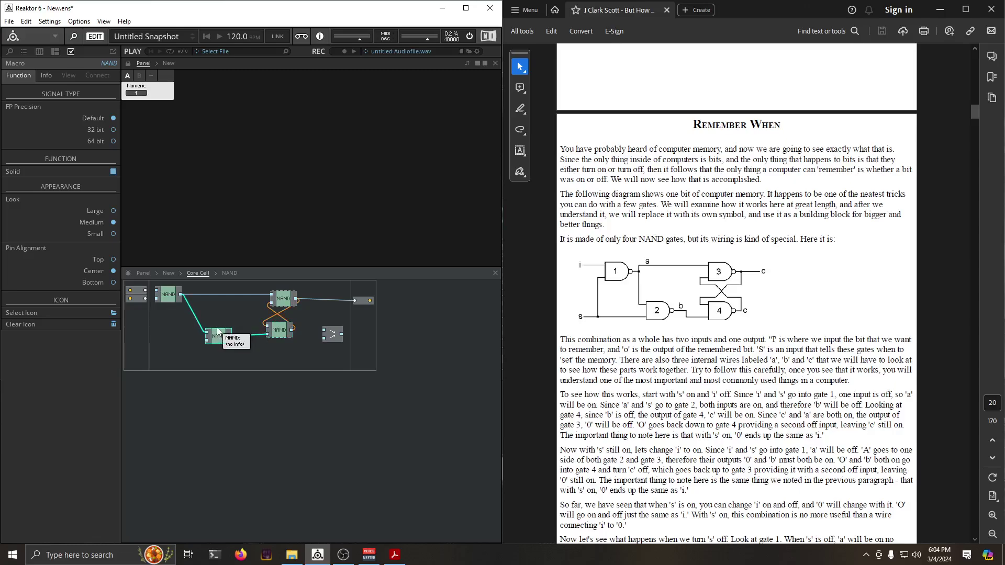
Name the core cell's two inputs i and s, with s placed well below i
{"action": "left_click_drag", "start_coordinate": [144, 298], "coordinate": [138, 328]}
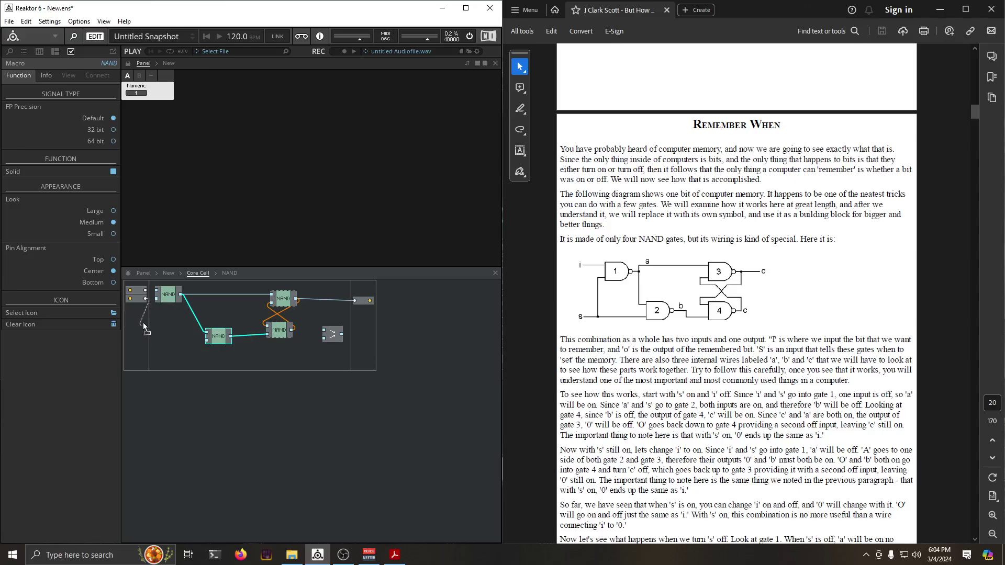
{"action": "left_click", "coordinate": [132, 296]}
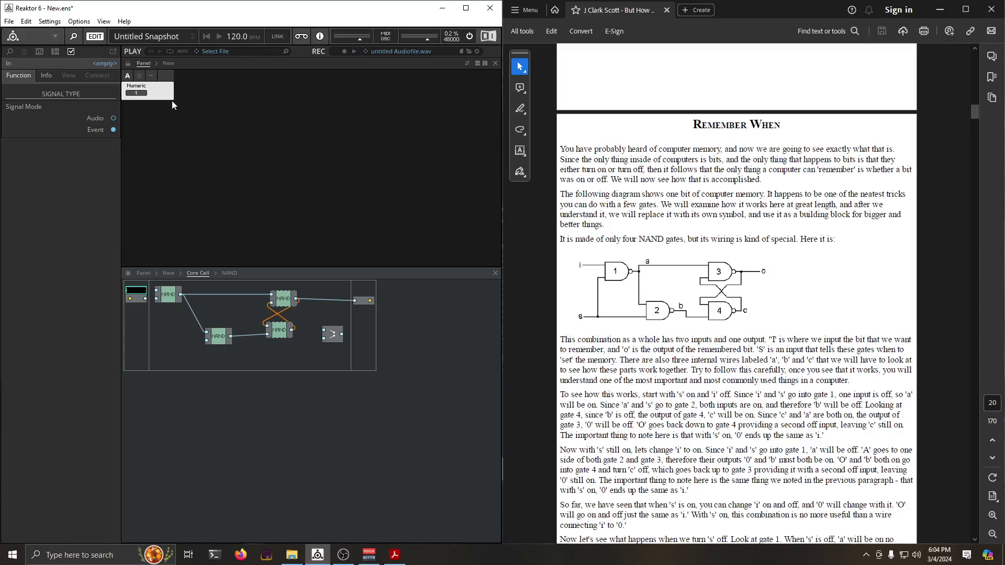
{"action": "type", "text": "i"}
{"action": "key", "text": "Return"}
{"action": "double_click", "coordinate": [134, 299]}
{"action": "type", "text": "s"}
{"action": "key", "text": "Return"}
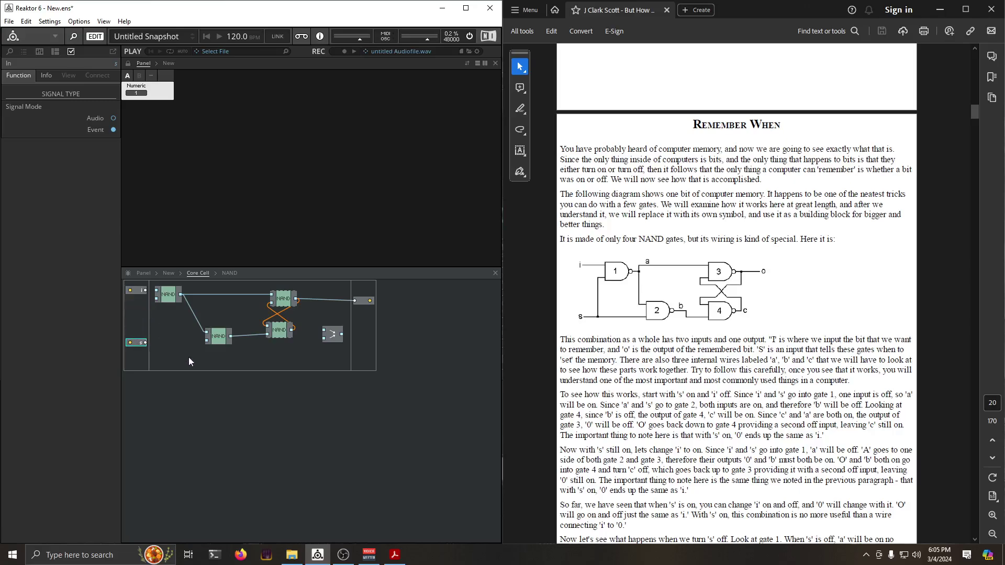
Switch to OBS, dismiss the streaming error dialog and minimize the OBS window
{"action": "left_click", "coordinate": [344, 555]}
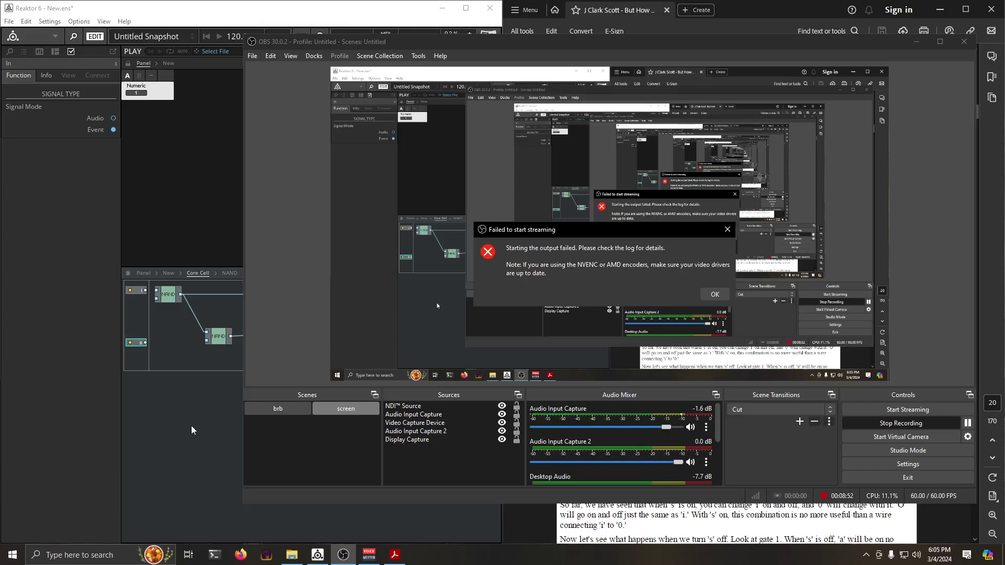
{"action": "left_click", "coordinate": [174, 417]}
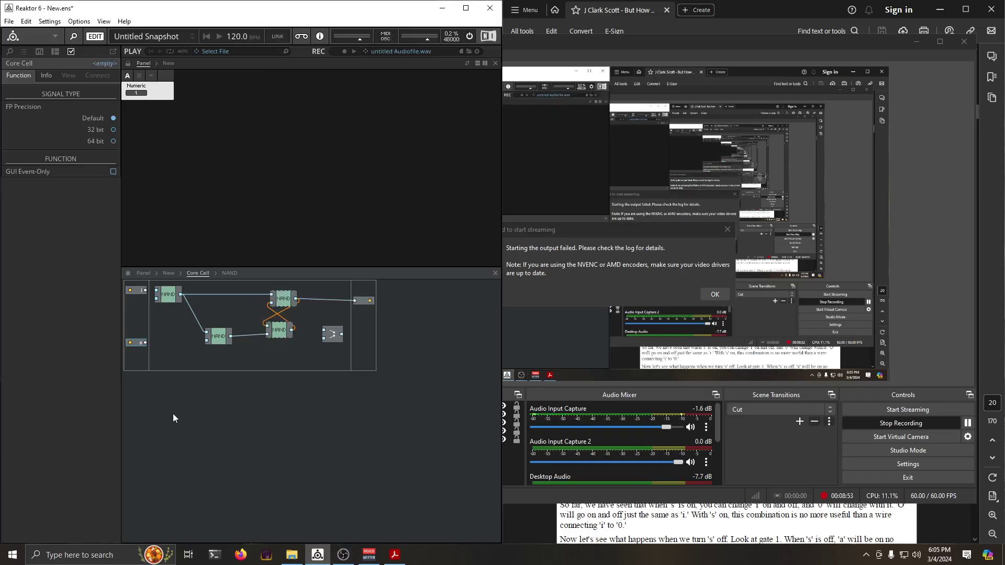
{"action": "left_click", "coordinate": [727, 229]}
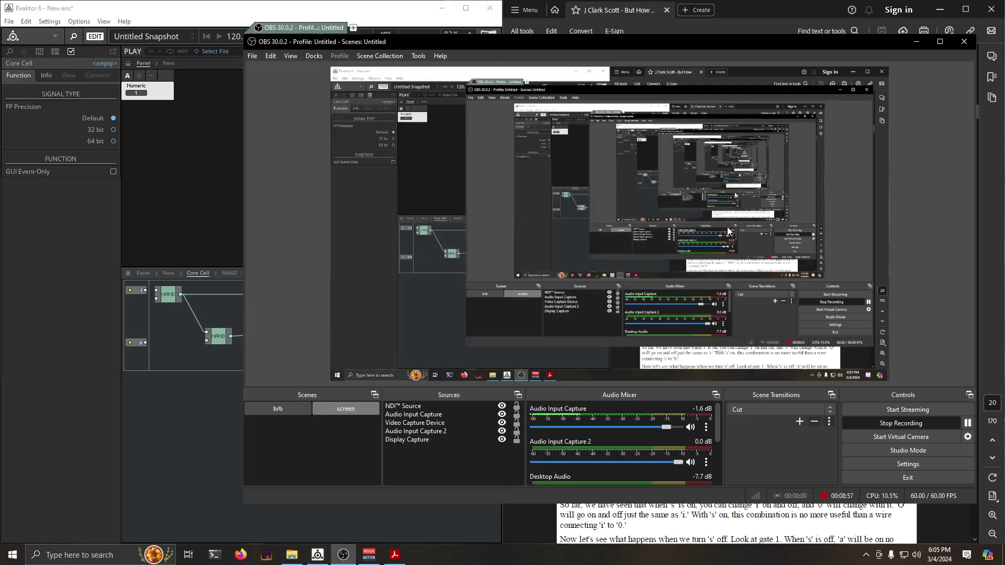
{"action": "left_click", "coordinate": [917, 41]}
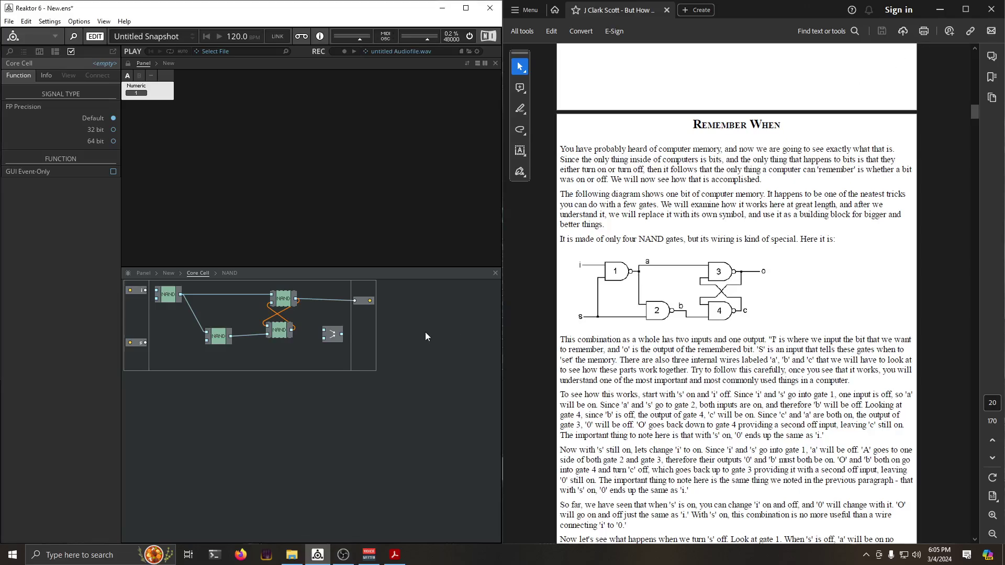
Wire input i to gate 1 and input s to gates 1 and 2, and delete the unused Merge module
{"action": "left_click_drag", "start_coordinate": [144, 290], "coordinate": [156, 293]}
{"action": "left_click_drag", "start_coordinate": [155, 294], "coordinate": [171, 294]}
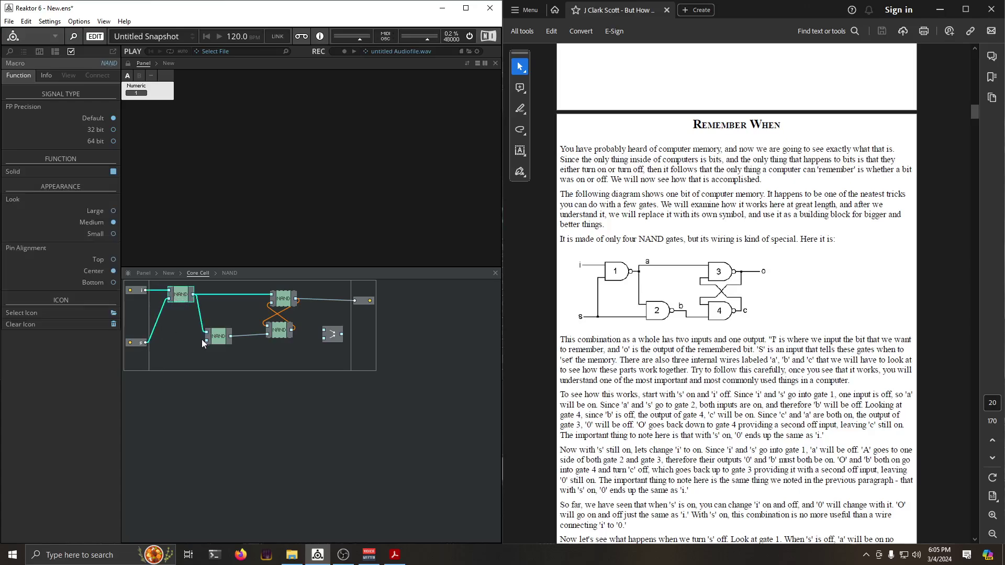
{"action": "left_click_drag", "start_coordinate": [155, 343], "coordinate": [136, 333]}
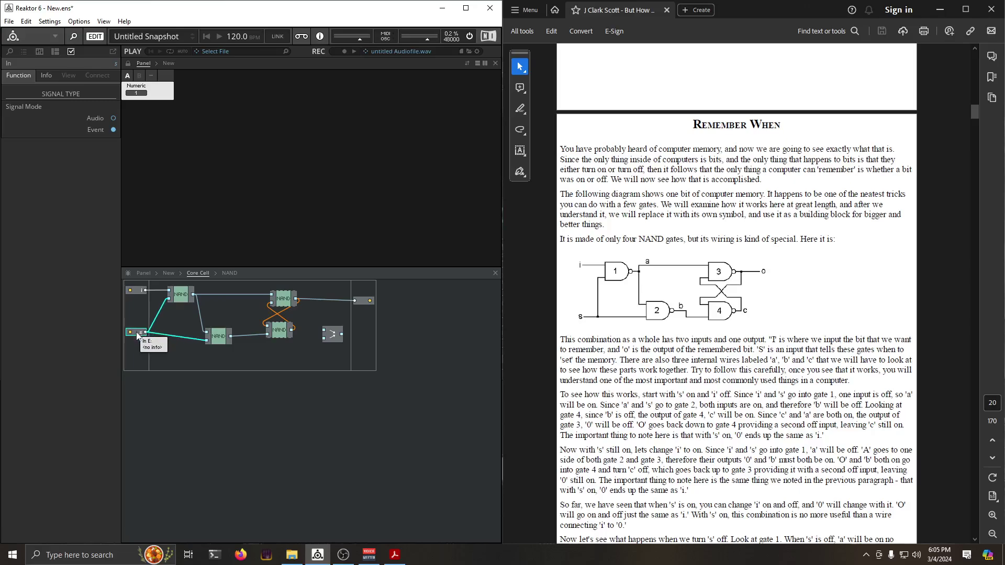
{"action": "right_click", "coordinate": [335, 339]}
{"action": "left_click", "coordinate": [369, 412]}
Insert the library's Write [] memory macro to examine its internal structure, and remove it from the core cell again
{"action": "right_click", "coordinate": [280, 360]}
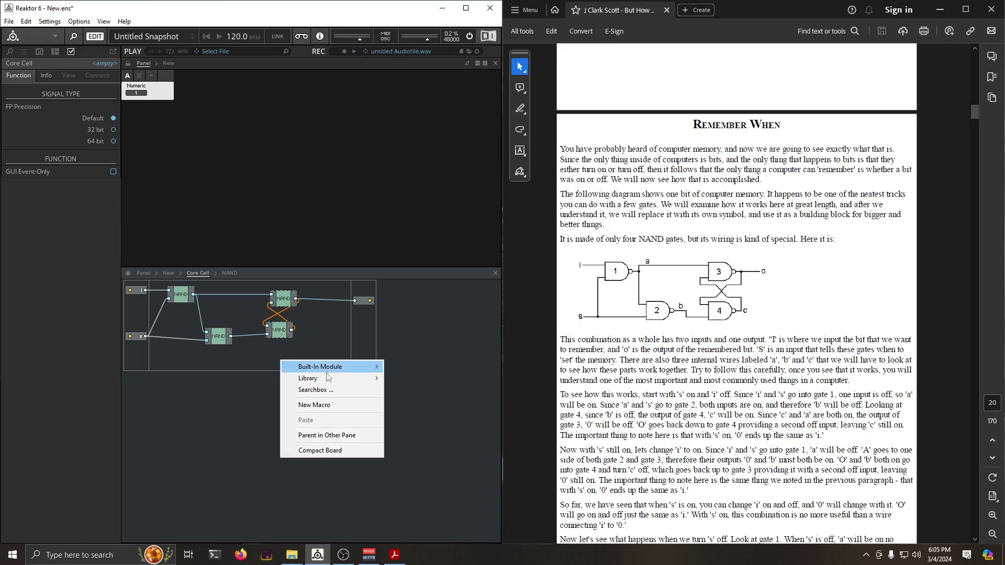
{"action": "mouse_move", "coordinate": [341, 383]}
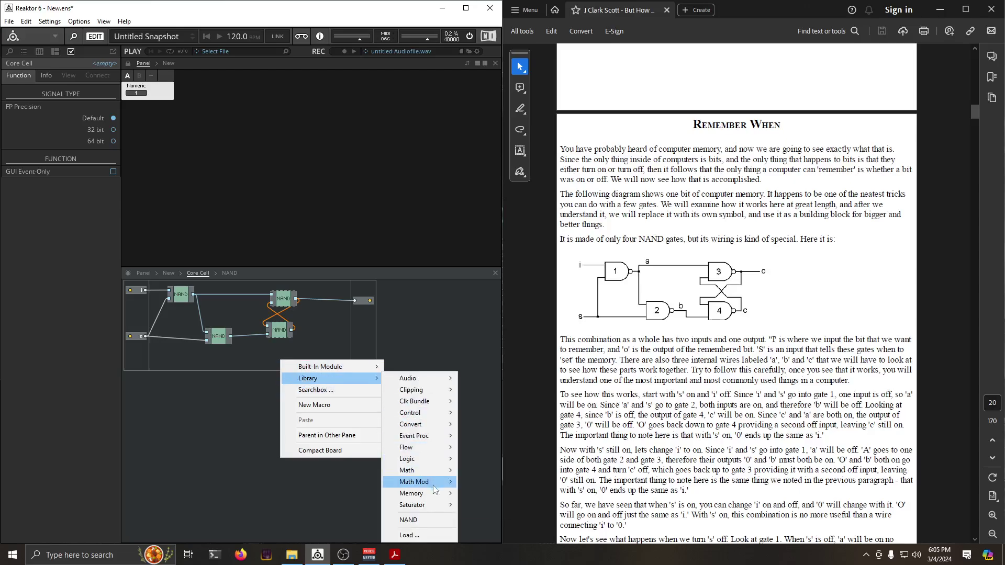
{"action": "mouse_move", "coordinate": [433, 498]}
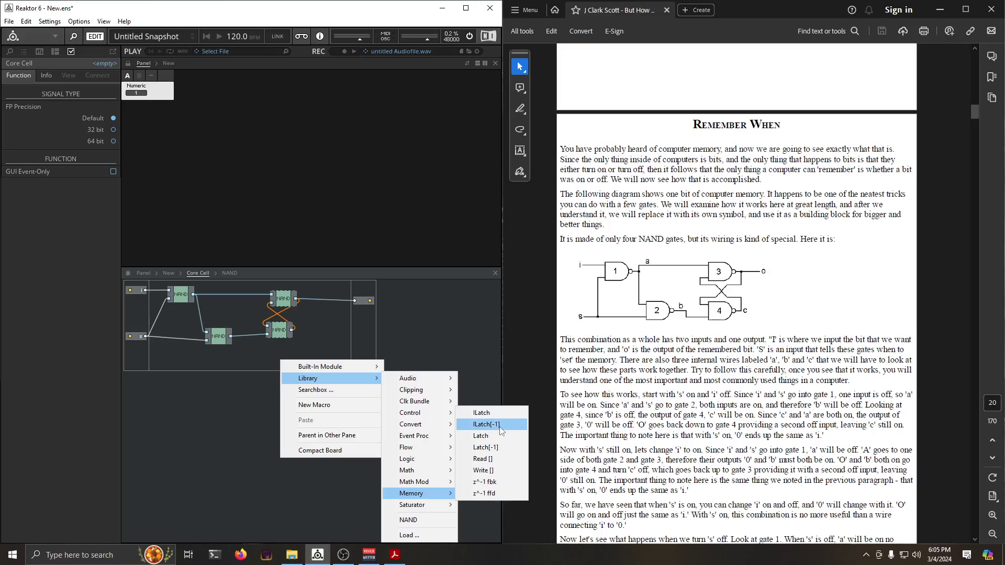
{"action": "left_click", "coordinate": [483, 470]}
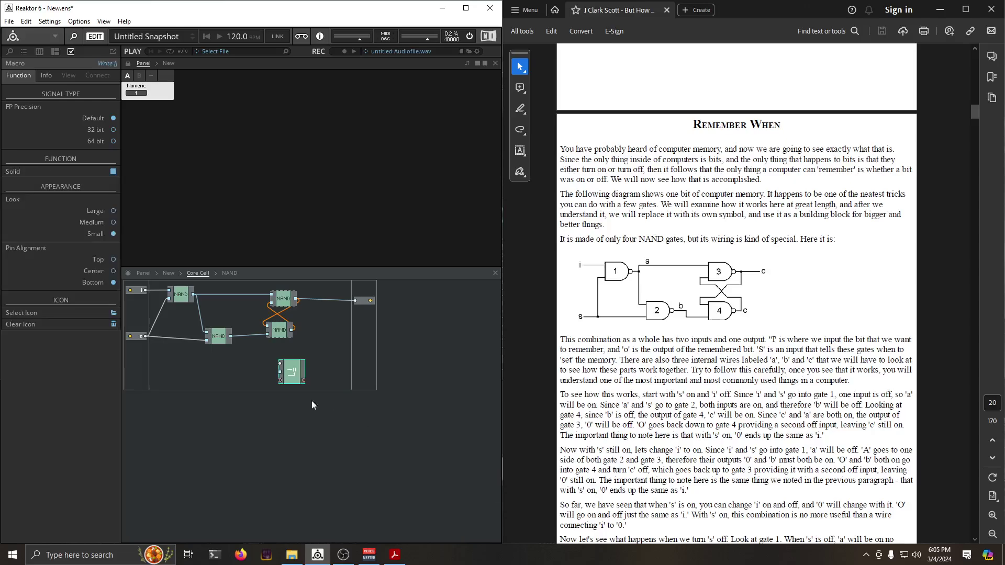
{"action": "double_click", "coordinate": [292, 372]}
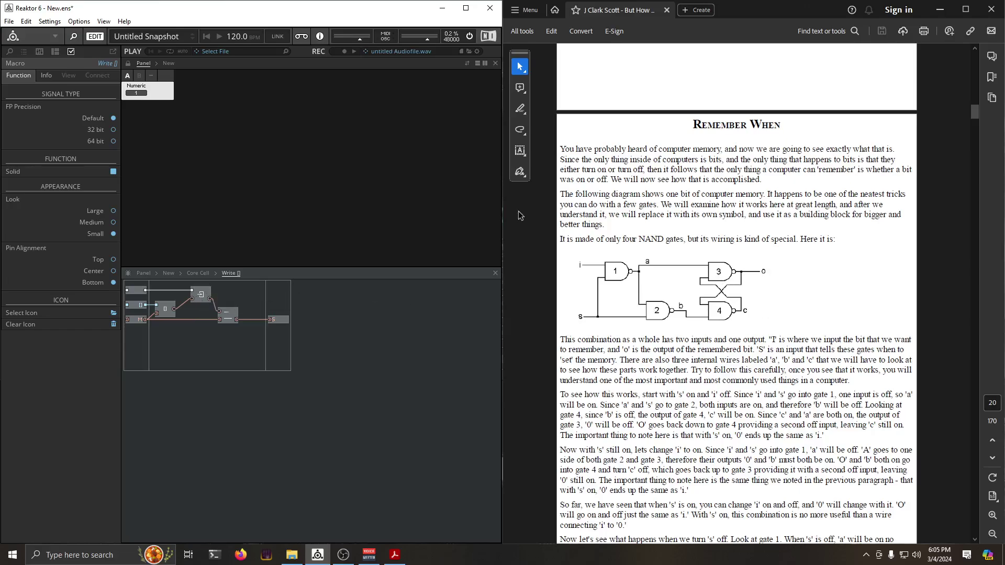
{"action": "left_click_drag", "start_coordinate": [694, 126], "coordinate": [750, 126]}
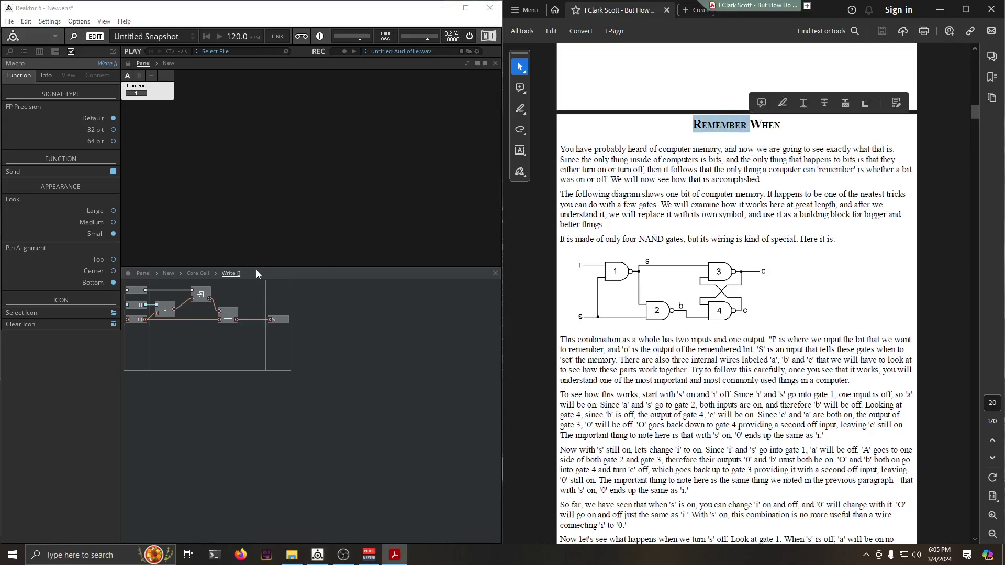
{"action": "left_click", "coordinate": [203, 273]}
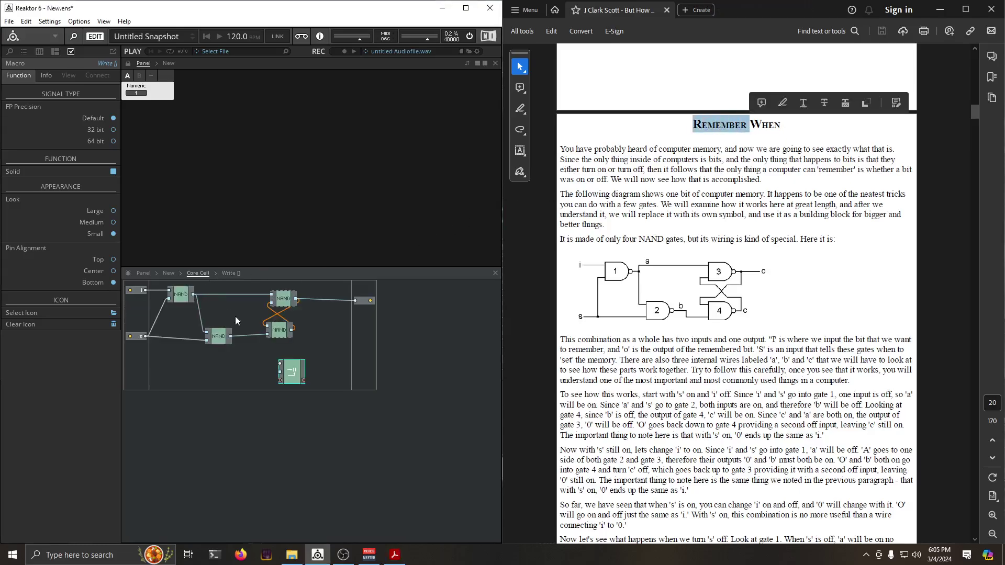
{"action": "right_click", "coordinate": [293, 377]}
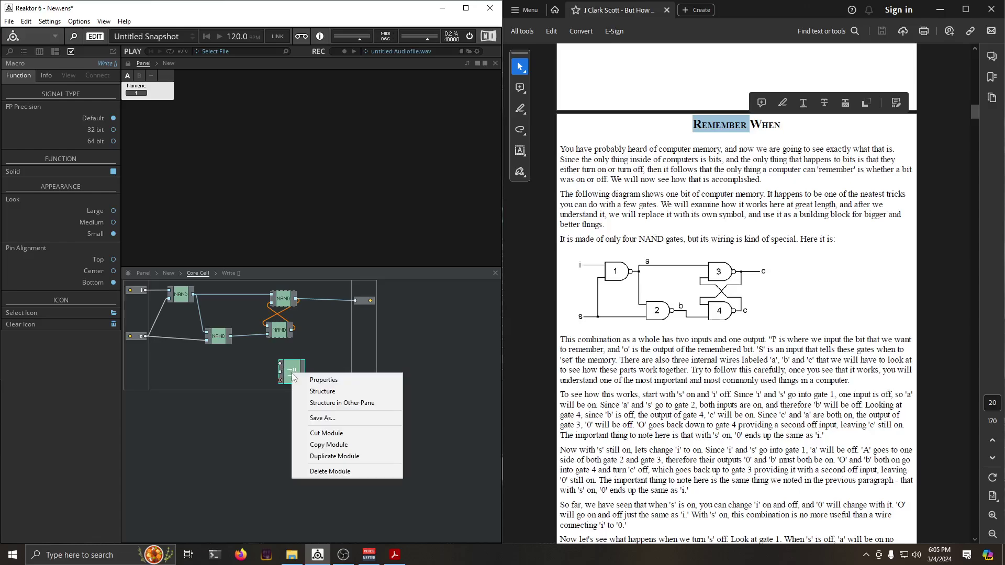
{"action": "left_click", "coordinate": [338, 457]}
Tidy the layout by stacking gate 4 directly under gate 3, aligning gate 2 and input s, and compact the board
{"action": "left_click_drag", "start_coordinate": [221, 337], "coordinate": [223, 333]}
{"action": "left_click", "coordinate": [134, 337]}
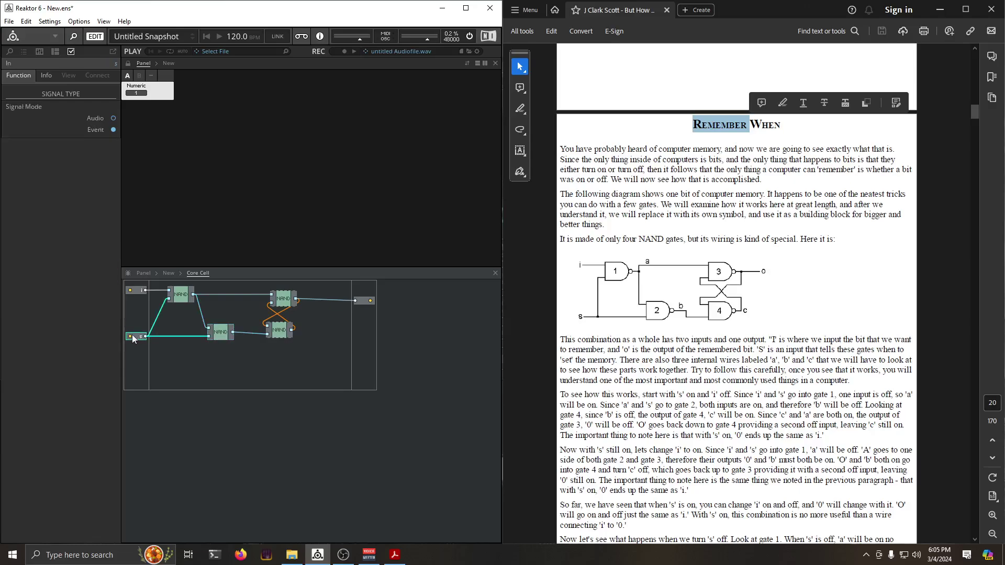
{"action": "left_click_drag", "start_coordinate": [220, 334], "coordinate": [219, 326]}
{"action": "left_click_drag", "start_coordinate": [289, 296], "coordinate": [287, 300]}
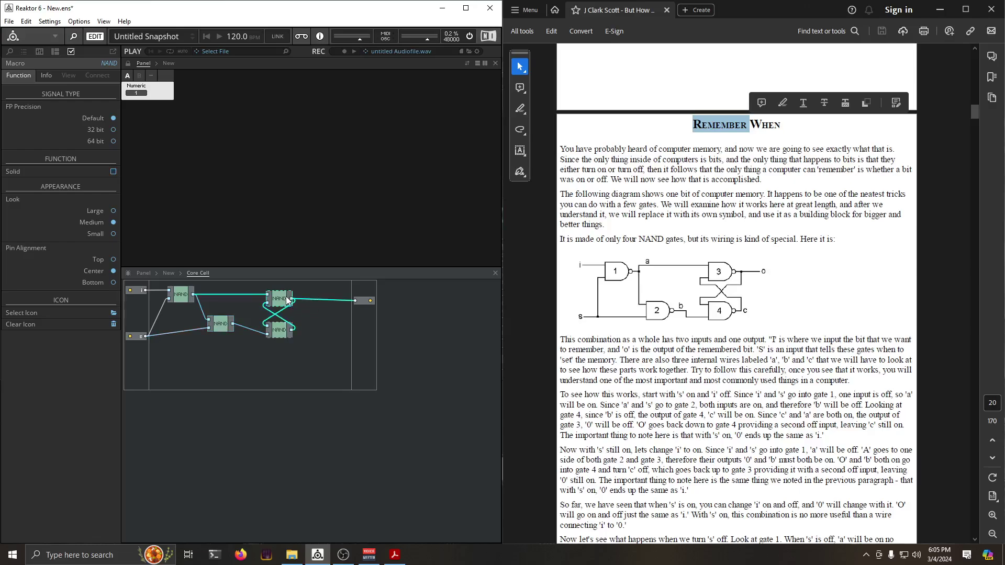
{"action": "left_click_drag", "start_coordinate": [369, 304], "coordinate": [366, 301]}
{"action": "left_click_drag", "start_coordinate": [281, 331], "coordinate": [278, 316]}
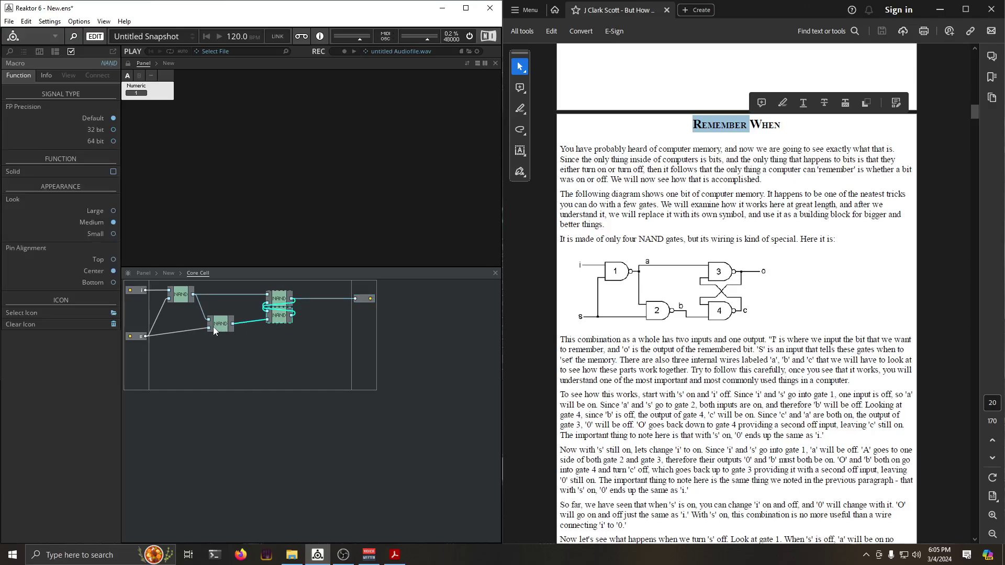
{"action": "left_click_drag", "start_coordinate": [212, 326], "coordinate": [220, 325]}
{"action": "left_click_drag", "start_coordinate": [129, 337], "coordinate": [134, 325]}
{"action": "right_click", "coordinate": [239, 349]}
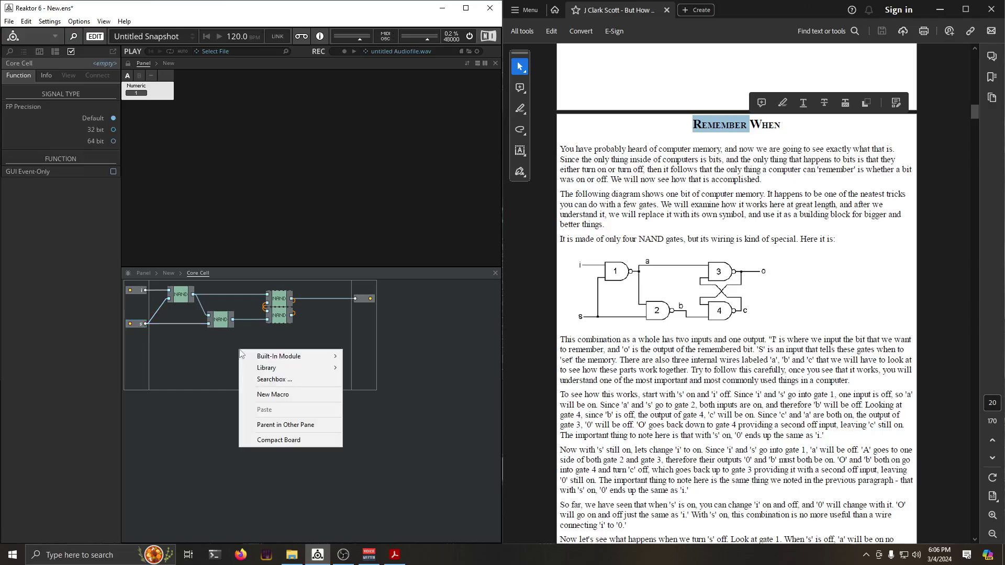
{"action": "left_click", "coordinate": [284, 440]}
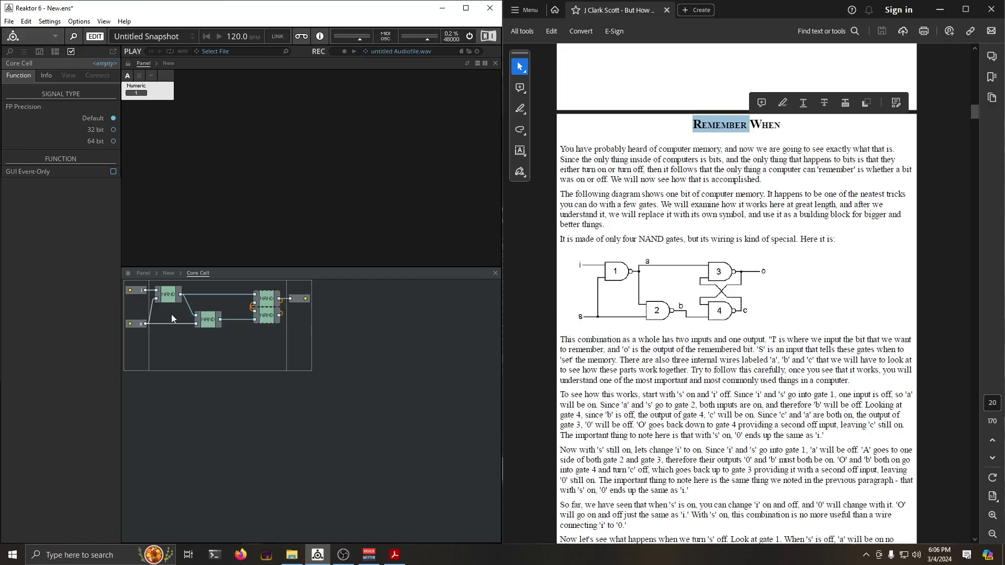
Return to the parent structure and set the constant feeding the core cell's input i to 12
{"action": "left_click", "coordinate": [172, 274]}
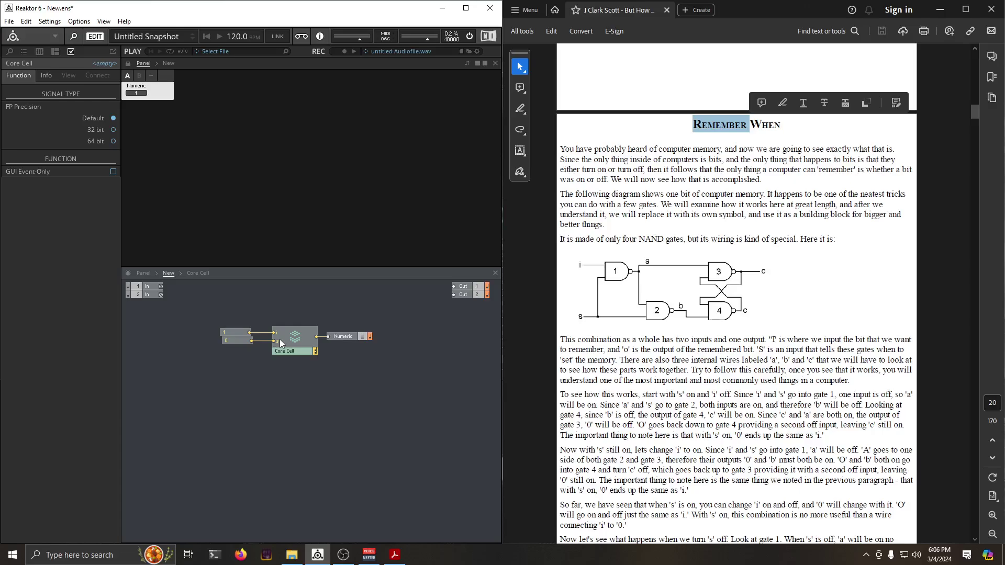
{"action": "left_click", "coordinate": [234, 337]}
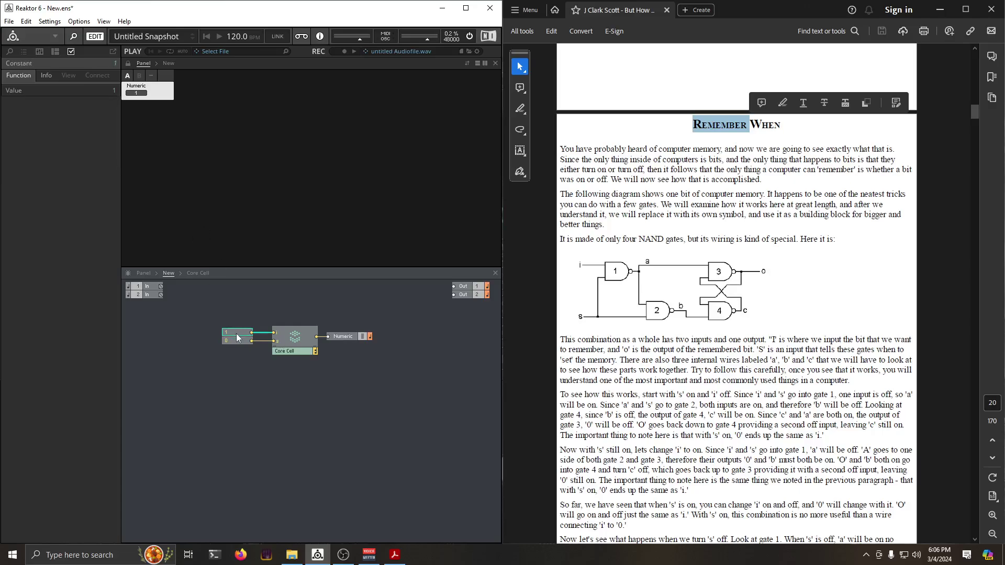
{"action": "left_click", "coordinate": [239, 367]}
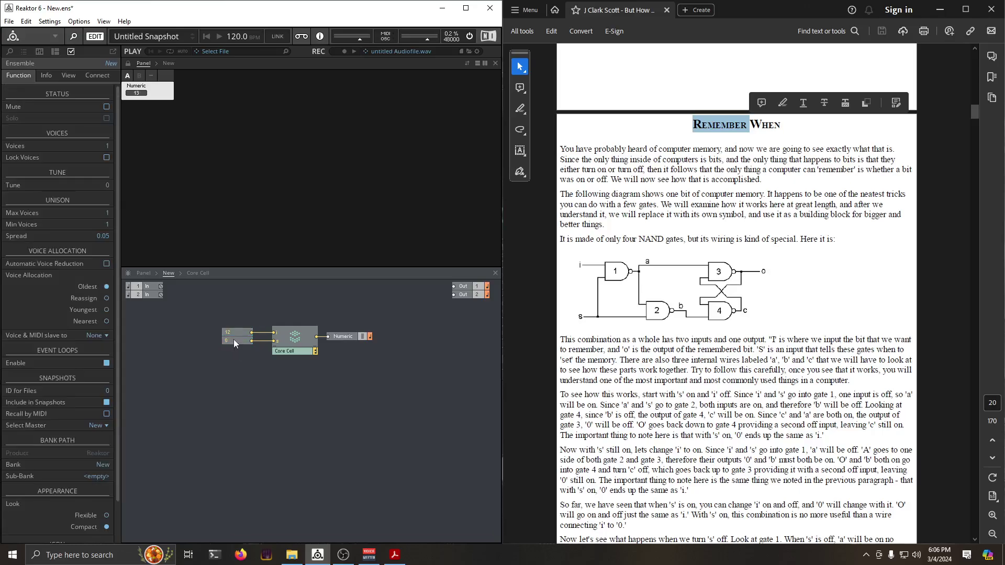
Test the circuit by setting the constant feeding input s to 1 and back to 0 while i stays at 12
{"action": "left_click", "coordinate": [234, 339]}
{"action": "left_click", "coordinate": [253, 373]}
{"action": "left_click", "coordinate": [231, 339]}
{"action": "left_click_drag", "start_coordinate": [251, 341], "coordinate": [274, 341]}
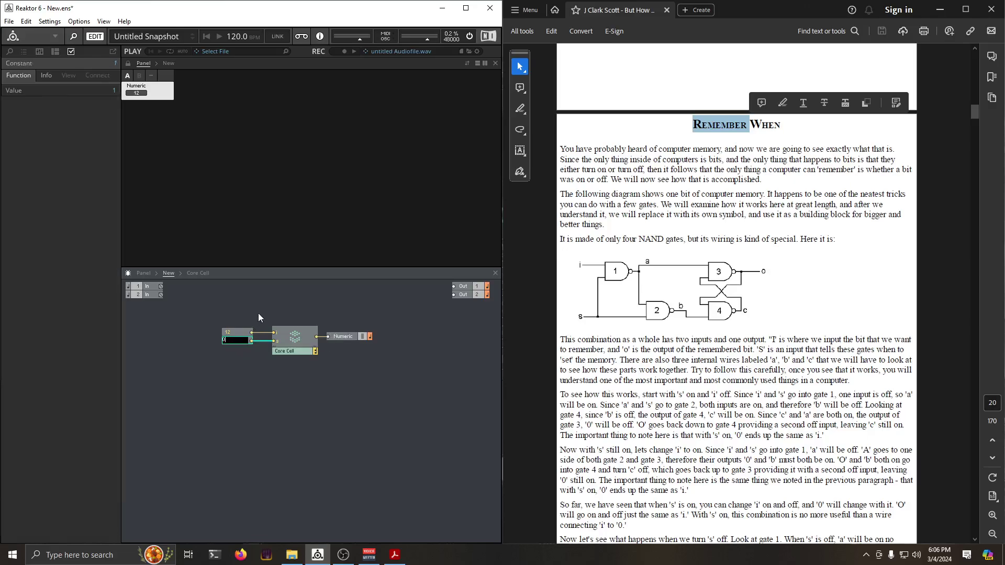
{"action": "left_click", "coordinate": [258, 313]}
{"action": "double_click", "coordinate": [229, 339]}
{"action": "left_click", "coordinate": [249, 357]}
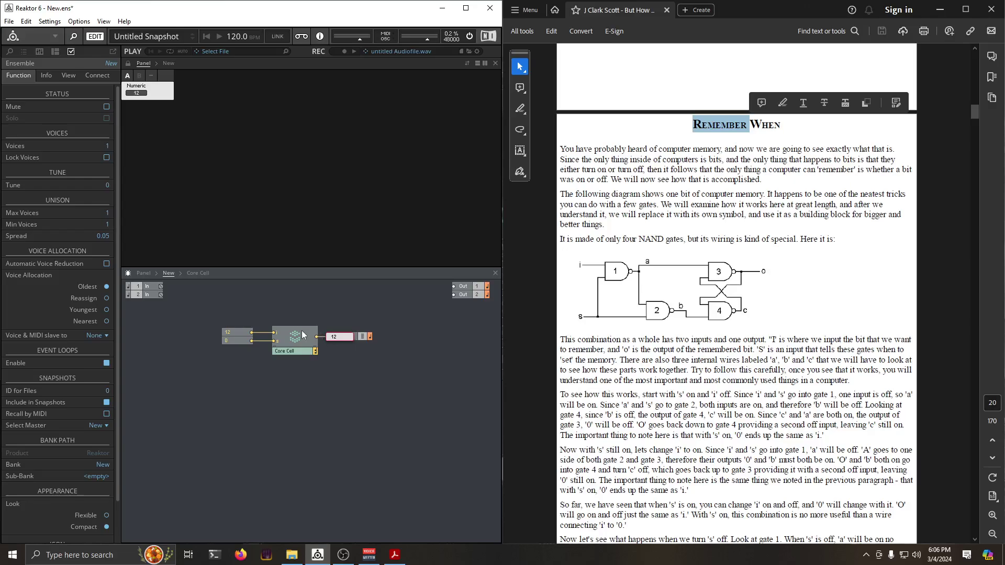
Open the core cell and move the four NAND gates together, away from the input ports and below input i
{"action": "double_click", "coordinate": [301, 331]}
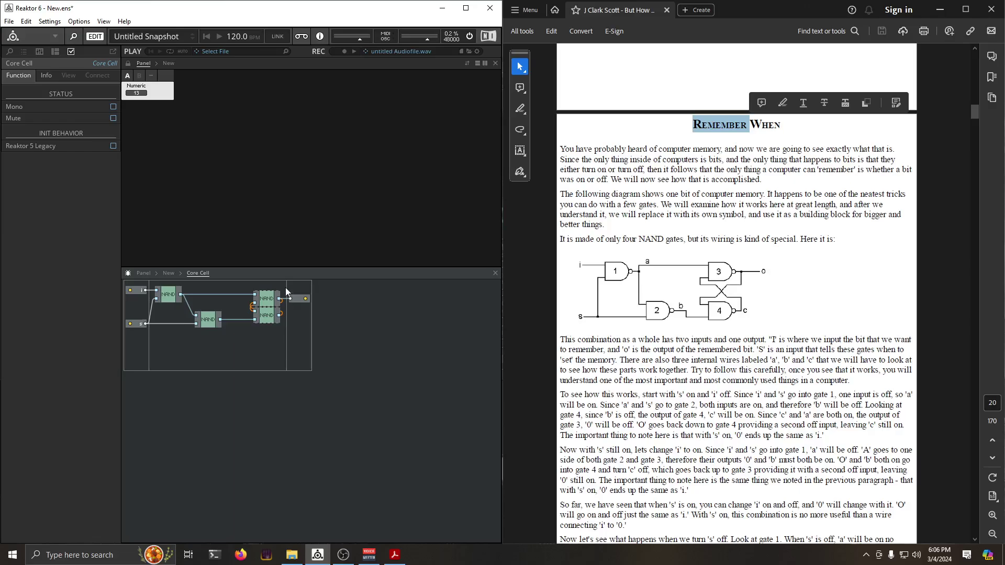
{"action": "left_click", "coordinate": [168, 273]}
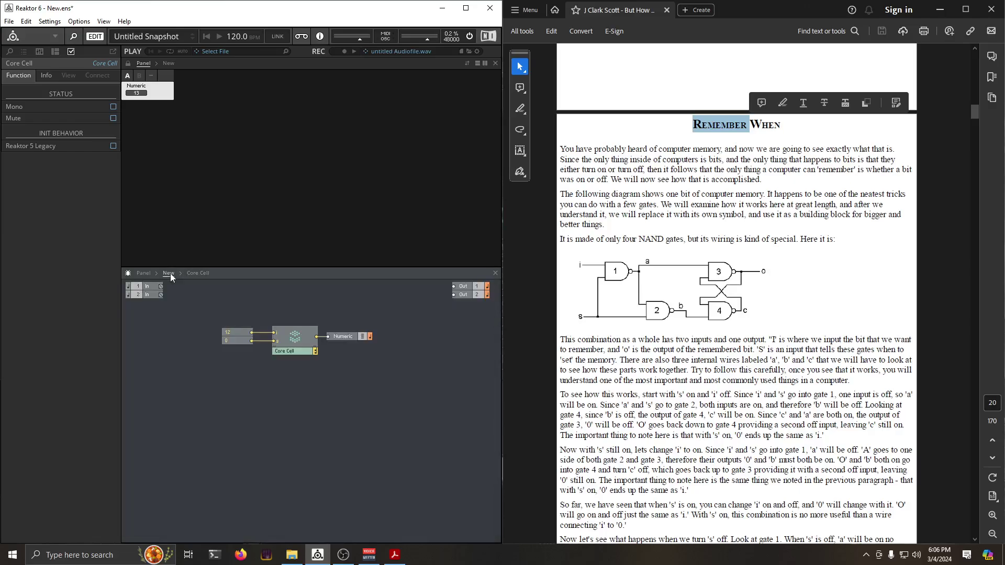
{"action": "double_click", "coordinate": [303, 335]}
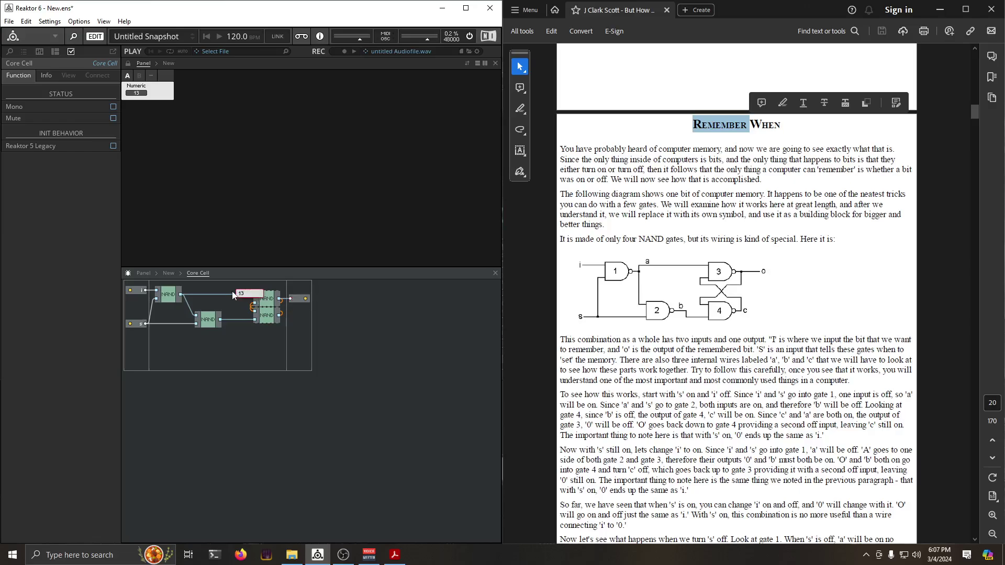
{"action": "mouse_move", "coordinate": [155, 294]}
{"action": "key", "text": "ctrl+a"}
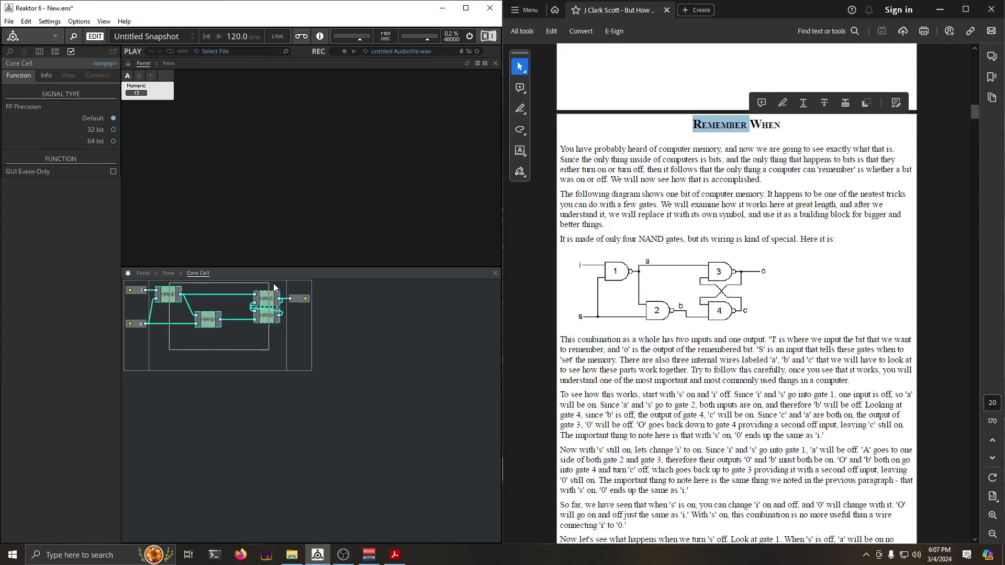
{"action": "left_click_drag", "start_coordinate": [167, 302], "coordinate": [206, 320]}
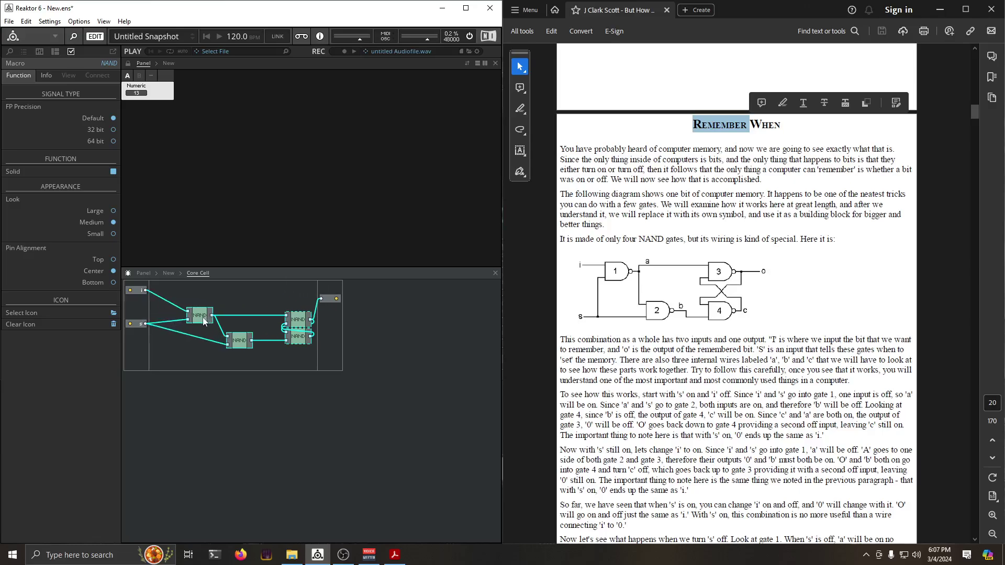
{"action": "left_click", "coordinate": [205, 293]}
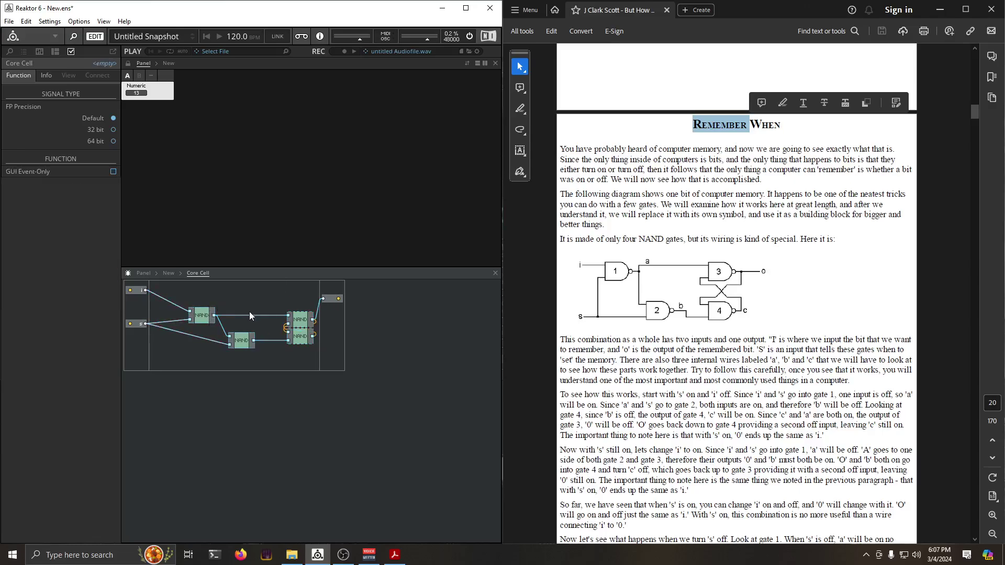
Return to the parent structure and set the constant feeding the core cell's input i to 1
{"action": "mouse_move", "coordinate": [321, 310]}
{"action": "left_click", "coordinate": [178, 273]}
{"action": "left_click", "coordinate": [244, 359]}
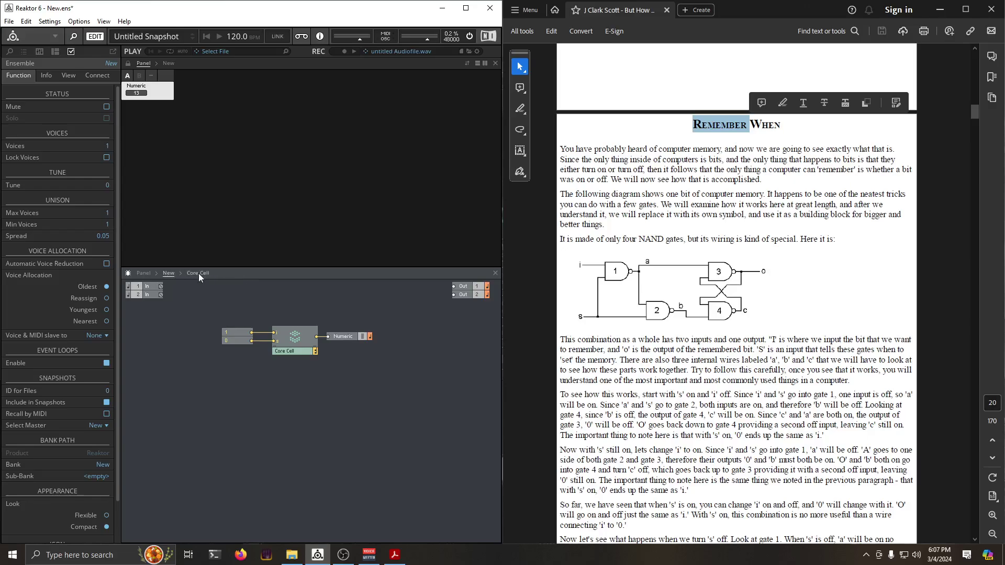
{"action": "left_click", "coordinate": [199, 273]}
{"action": "left_click", "coordinate": [176, 272]}
Set the constant feeding input s to 1 and return it to 0 to latch the new i value
{"action": "double_click", "coordinate": [243, 341]}
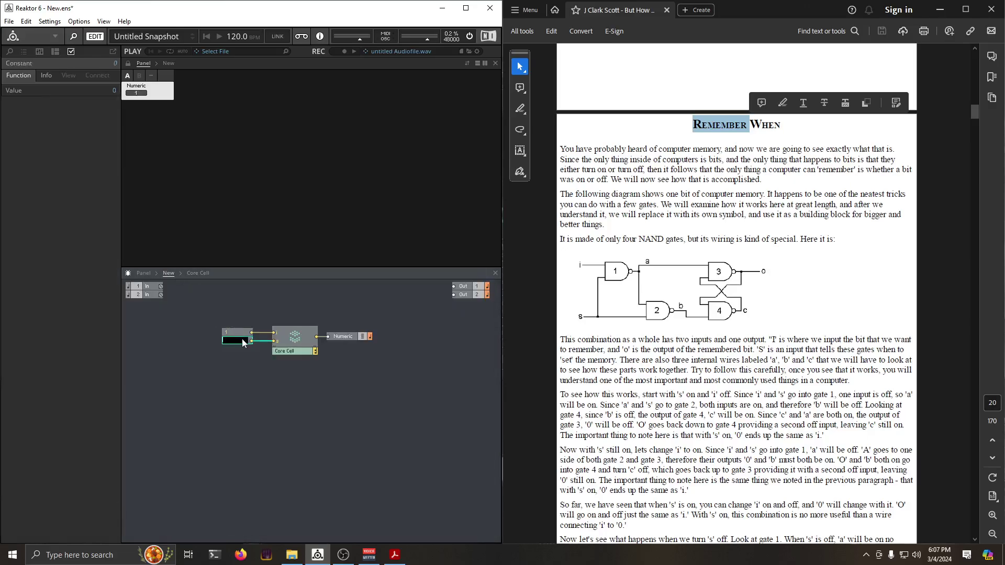
{"action": "type", "text": "1"}
{"action": "left_click", "coordinate": [241, 377]}
{"action": "double_click", "coordinate": [240, 341]}
{"action": "type", "text": "0"}
{"action": "left_click", "coordinate": [260, 365]}
Inside the core cell, lower gates 4 and 2 to spread out the crossed feedback wires below gate 3
{"action": "double_click", "coordinate": [315, 353]}
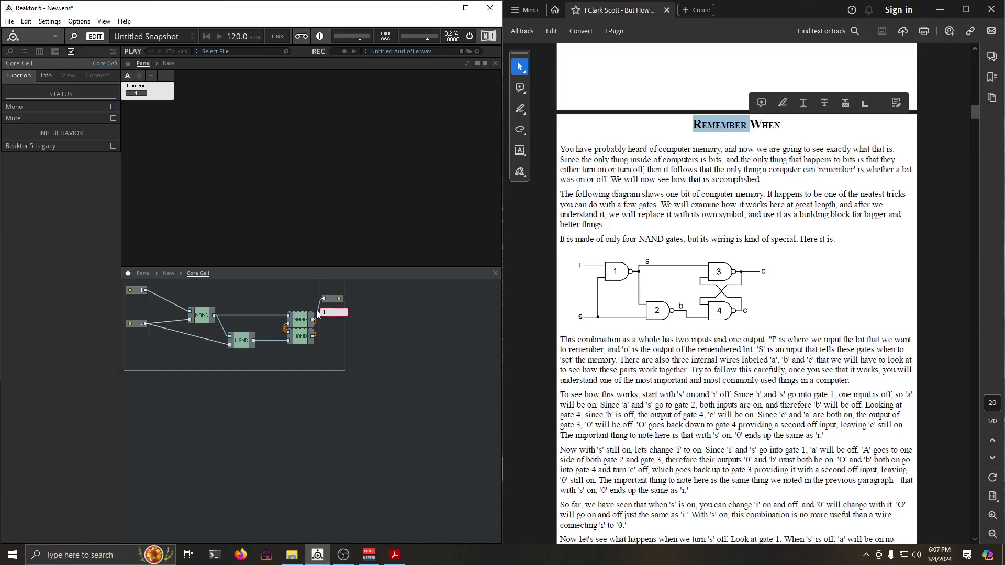
{"action": "mouse_move", "coordinate": [222, 323]}
{"action": "mouse_move", "coordinate": [175, 322]}
{"action": "mouse_move", "coordinate": [318, 317]}
{"action": "left_click_drag", "start_coordinate": [298, 342], "coordinate": [296, 363]}
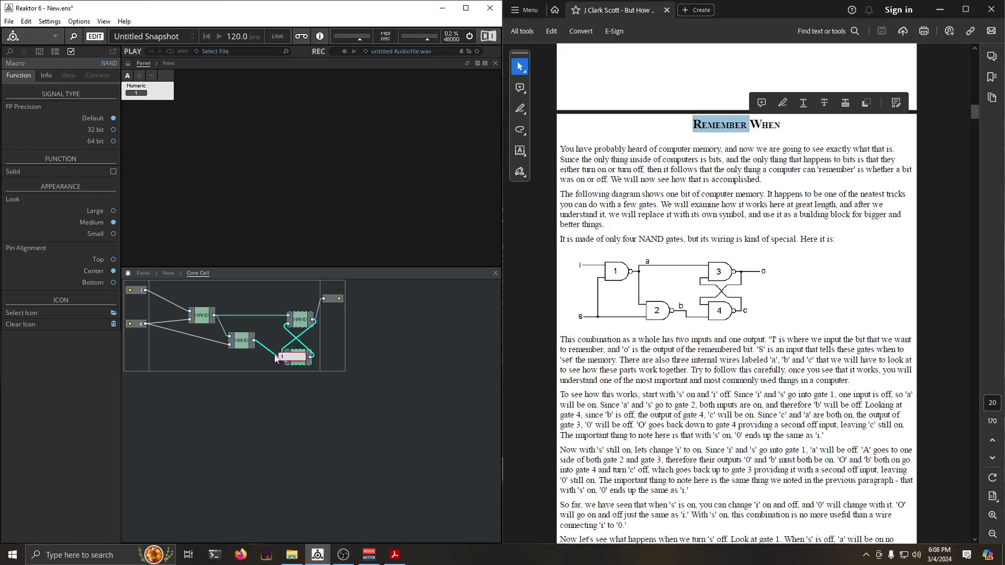
{"action": "mouse_move", "coordinate": [277, 358]}
{"action": "left_click_drag", "start_coordinate": [251, 343], "coordinate": [257, 361]}
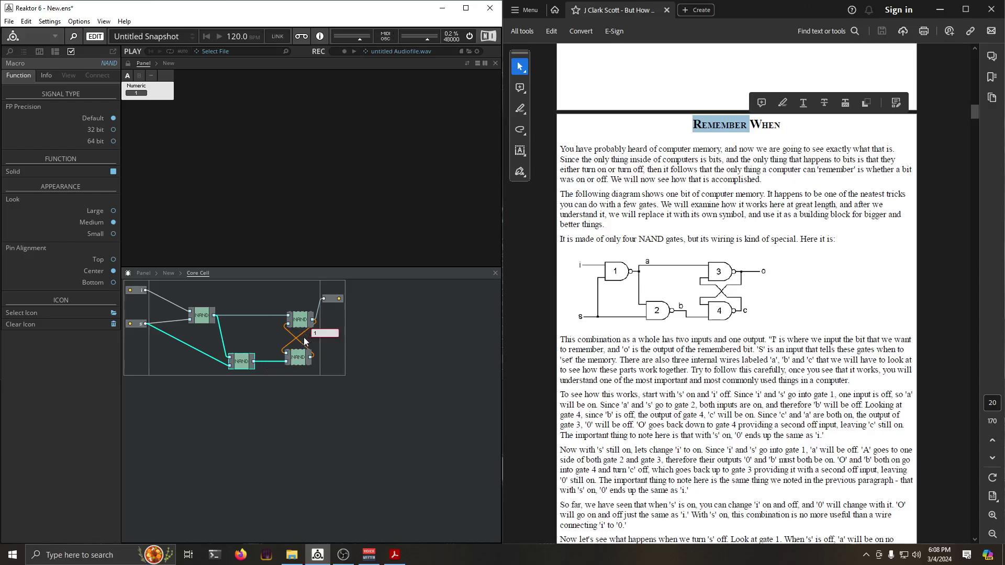
Line up gate 3 with the output port so that their connecting wire runs straight
{"action": "mouse_move", "coordinate": [278, 367]}
{"action": "mouse_move", "coordinate": [262, 317]}
{"action": "left_click_drag", "start_coordinate": [333, 298], "coordinate": [289, 323]}
{"action": "mouse_move", "coordinate": [314, 324]}
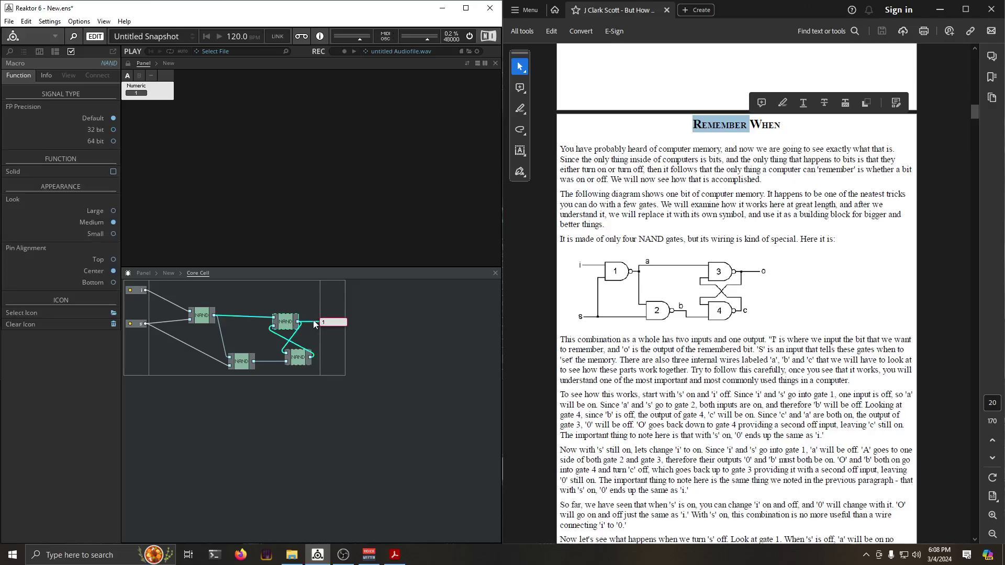
Align gate 4 with gate 2 and turn on the Solid option for gate 4
{"action": "left_click_drag", "start_coordinate": [302, 358], "coordinate": [294, 361]}
{"action": "right_click", "coordinate": [295, 361]}
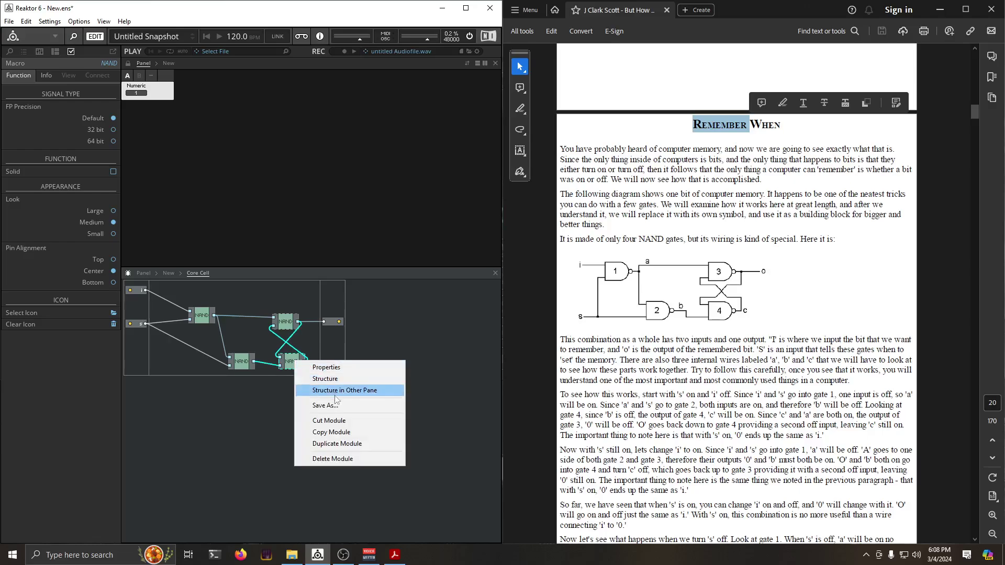
{"action": "left_click", "coordinate": [266, 359]}
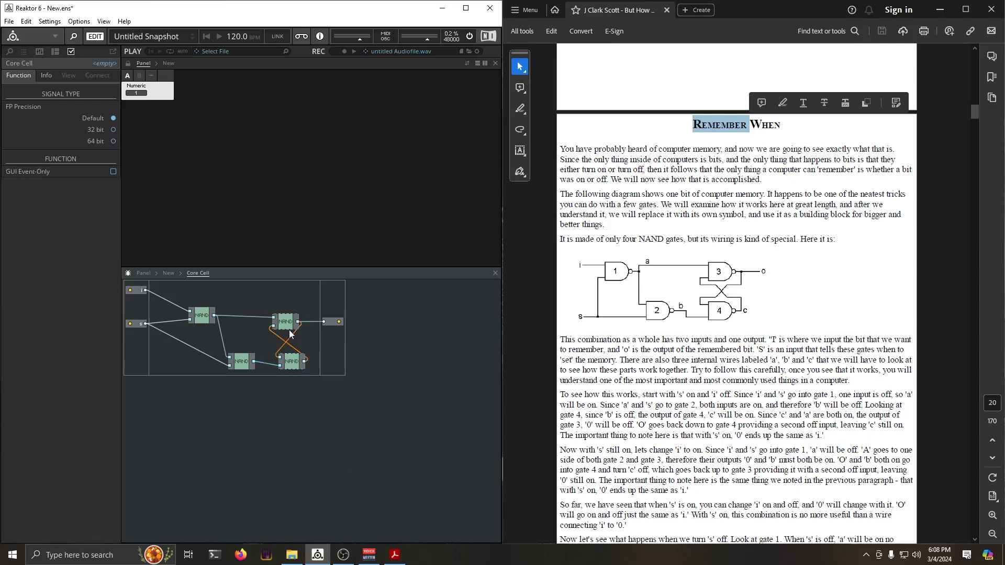
{"action": "left_click", "coordinate": [113, 172]}
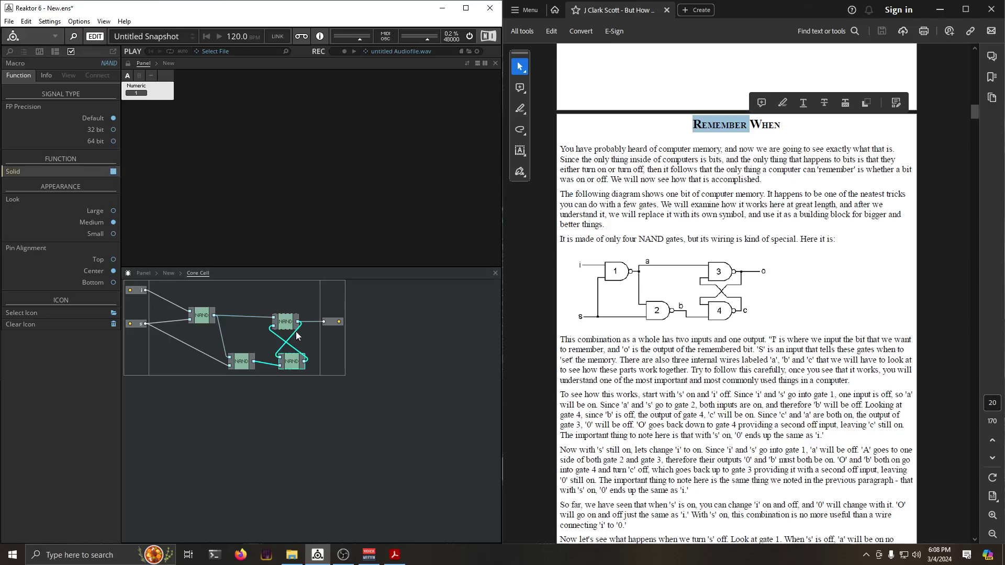
Shift gate 3 away from the output port and examine the signal values on the wires around the gates
{"action": "mouse_move", "coordinate": [285, 327]}
{"action": "mouse_move", "coordinate": [277, 358]}
{"action": "left_click_drag", "start_coordinate": [289, 323], "coordinate": [263, 324]}
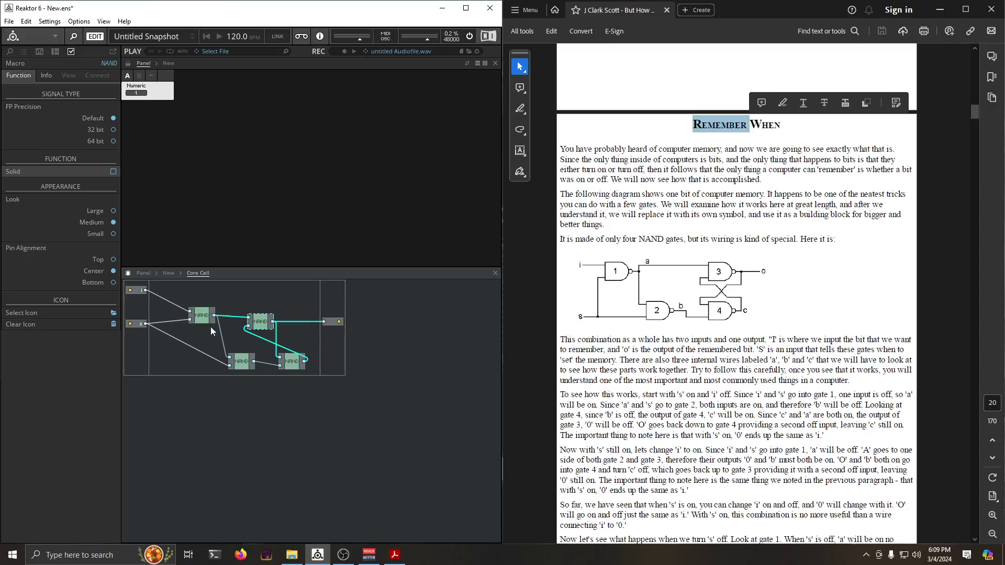
{"action": "mouse_move", "coordinate": [220, 335]}
{"action": "mouse_move", "coordinate": [237, 319]}
{"action": "mouse_move", "coordinate": [276, 329]}
{"action": "mouse_move", "coordinate": [227, 353]}
Compare the constants in the parent structure with the signal values on gate 4's wires inside the core cell
{"action": "left_click", "coordinate": [168, 275]}
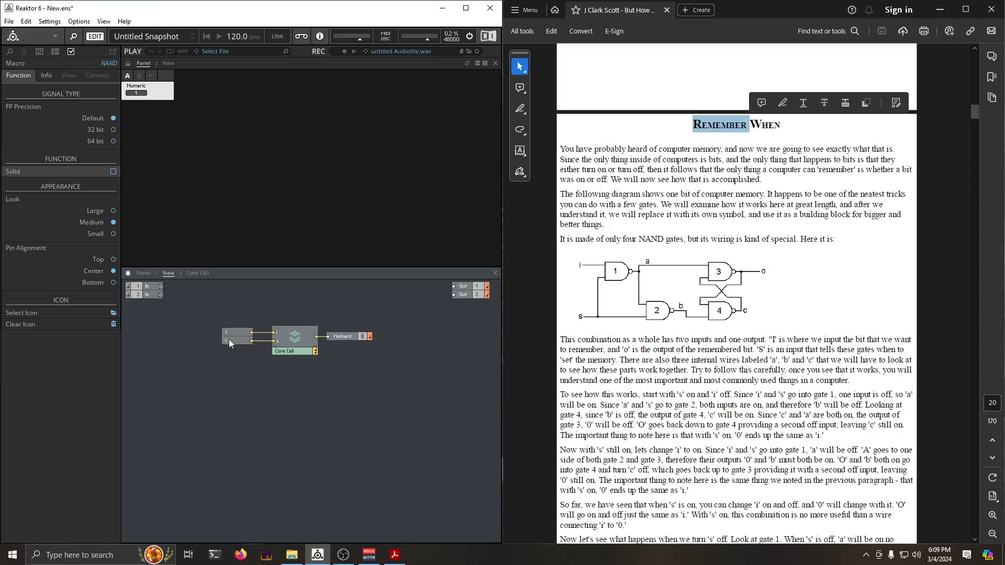
{"action": "double_click", "coordinate": [303, 338]}
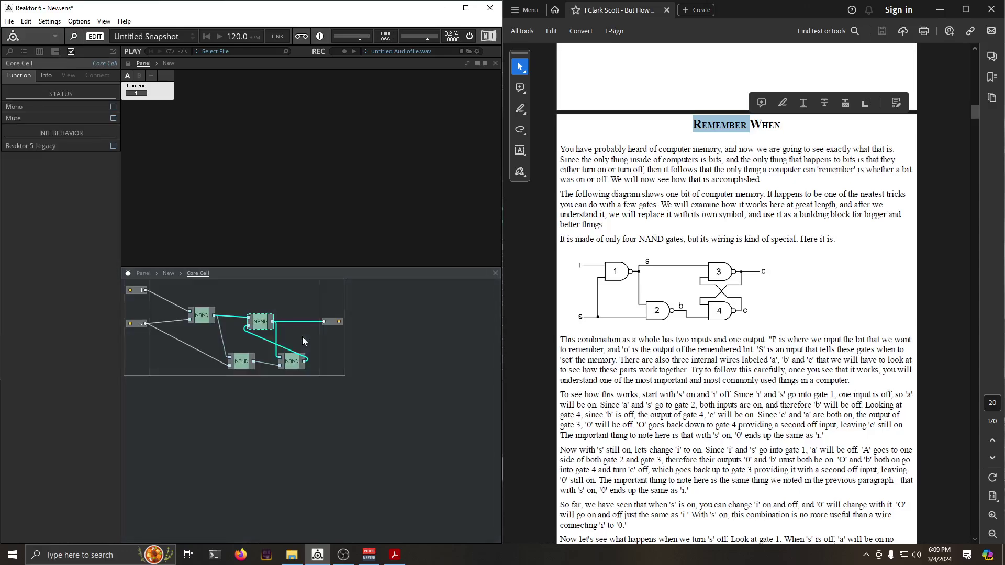
{"action": "mouse_move", "coordinate": [225, 345]}
{"action": "left_click", "coordinate": [175, 274]}
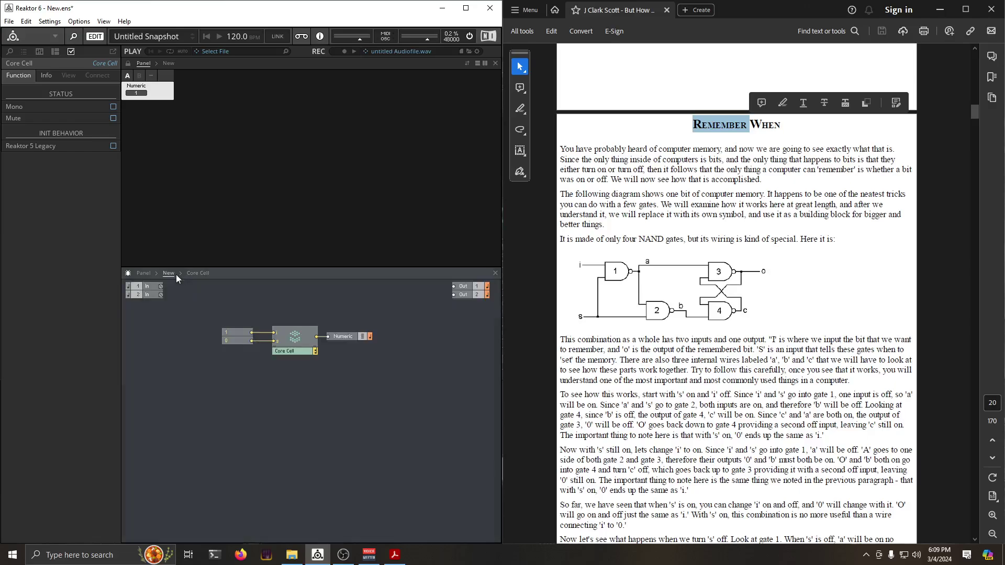
{"action": "left_click", "coordinate": [253, 356]}
{"action": "double_click", "coordinate": [294, 338]}
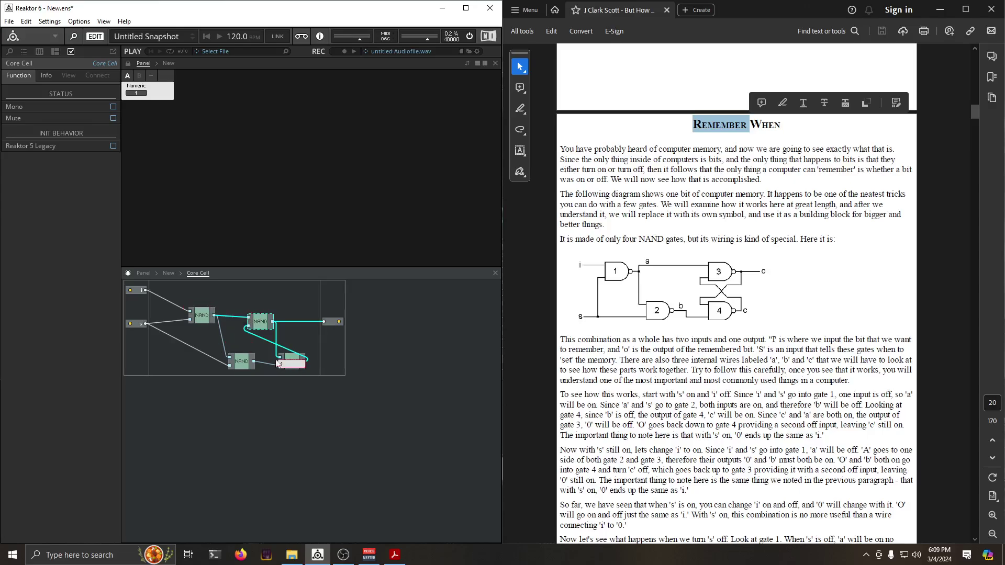
{"action": "mouse_move", "coordinate": [286, 348]}
{"action": "mouse_move", "coordinate": [287, 325]}
{"action": "mouse_move", "coordinate": [285, 349]}
Turn on the Solid option for gate 3 and place the gate back above gate 4
{"action": "left_click_drag", "start_coordinate": [268, 327], "coordinate": [306, 311]}
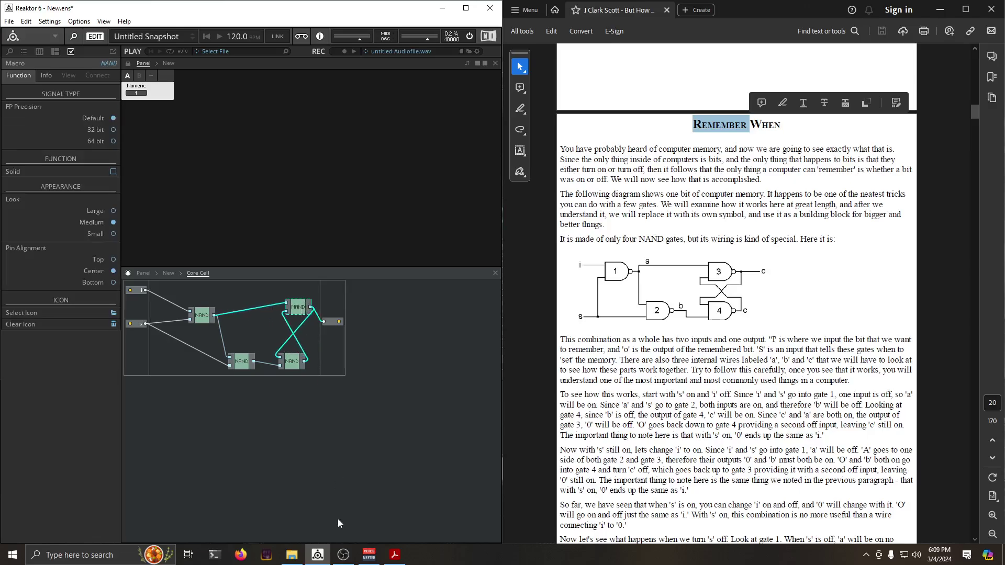
{"action": "left_click", "coordinate": [342, 554]}
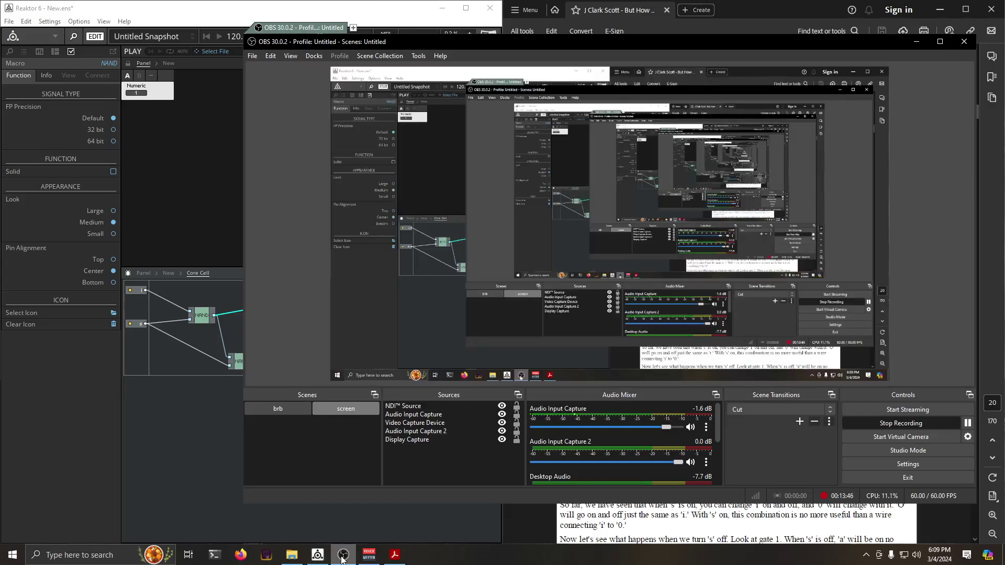
{"action": "left_click", "coordinate": [342, 554]}
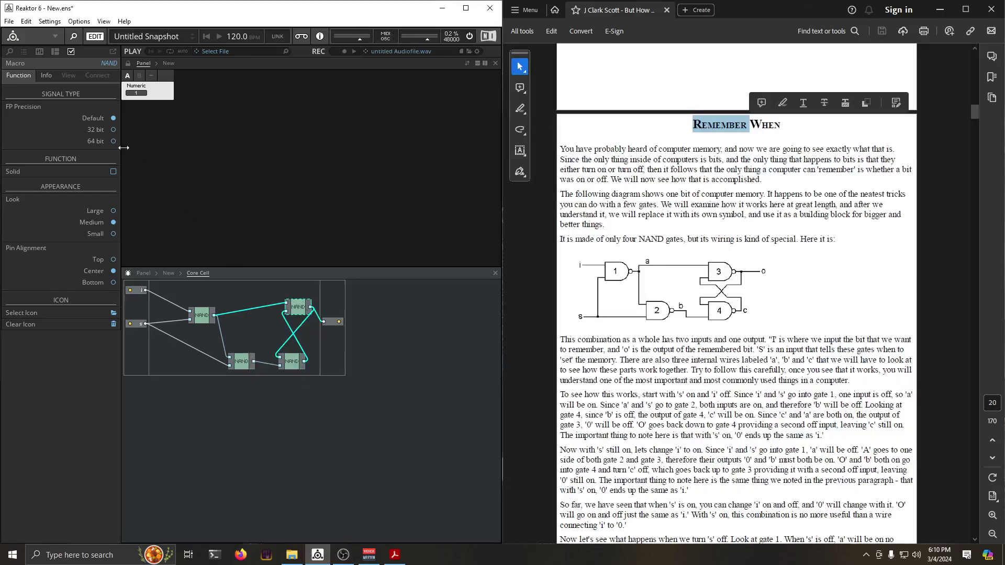
{"action": "left_click", "coordinate": [113, 172]}
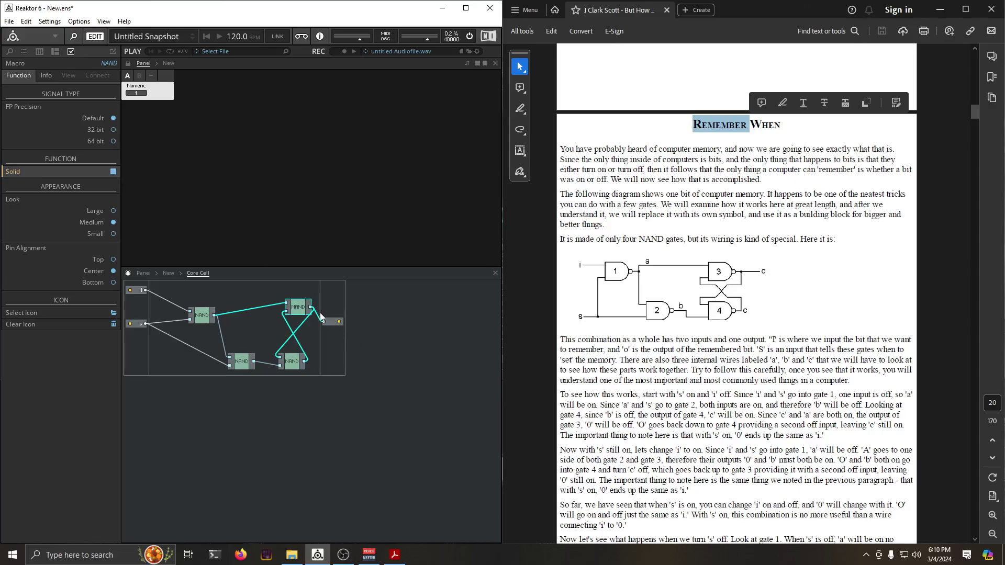
{"action": "left_click_drag", "start_coordinate": [297, 306], "coordinate": [287, 322]}
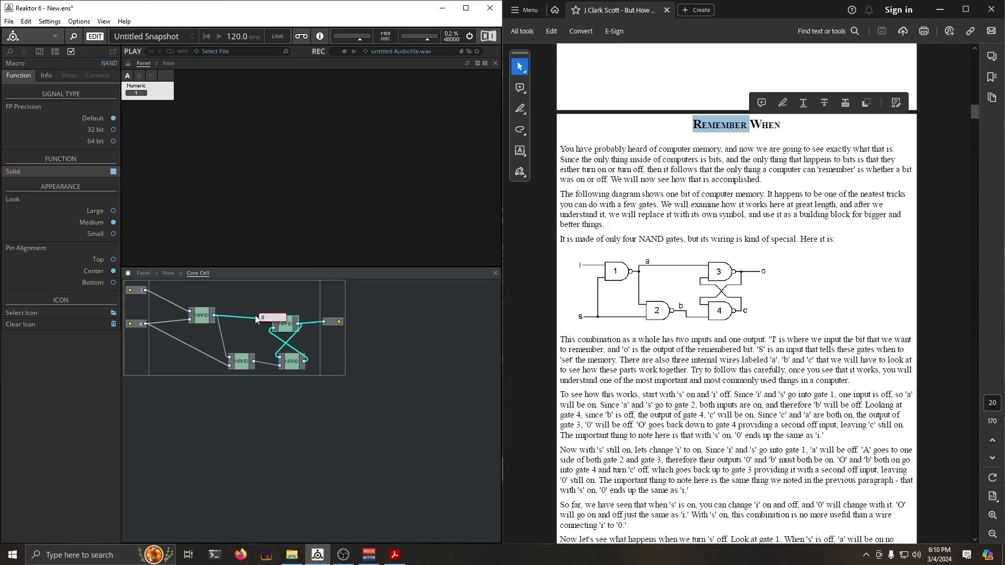
Trace the signal values on the wires from the inputs through gates 1, 2, 3 and 4
{"action": "mouse_move", "coordinate": [223, 341]}
{"action": "mouse_move", "coordinate": [183, 326]}
{"action": "mouse_move", "coordinate": [234, 318]}
{"action": "mouse_move", "coordinate": [277, 339]}
{"action": "mouse_move", "coordinate": [276, 358]}
Insert a Latch macro into the core cell and place it between the input ports and gate 1
{"action": "double_click", "coordinate": [302, 350]}
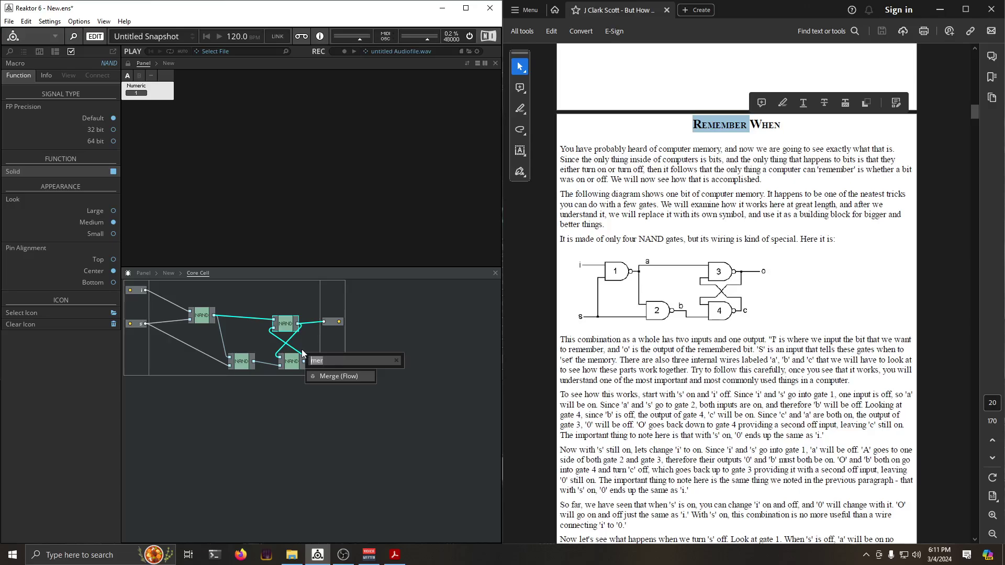
{"action": "type", "text": "latch"}
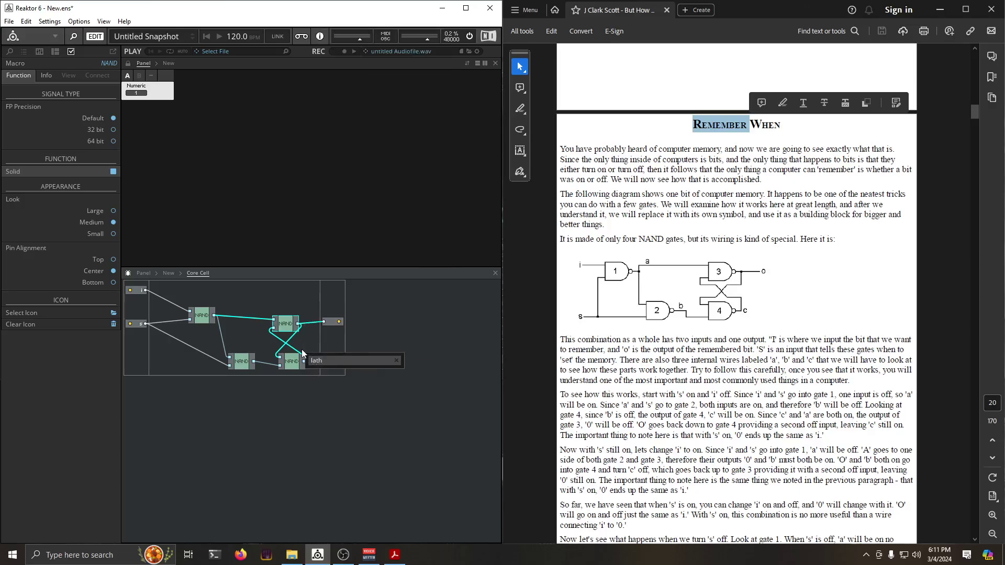
{"action": "key", "text": "Return"}
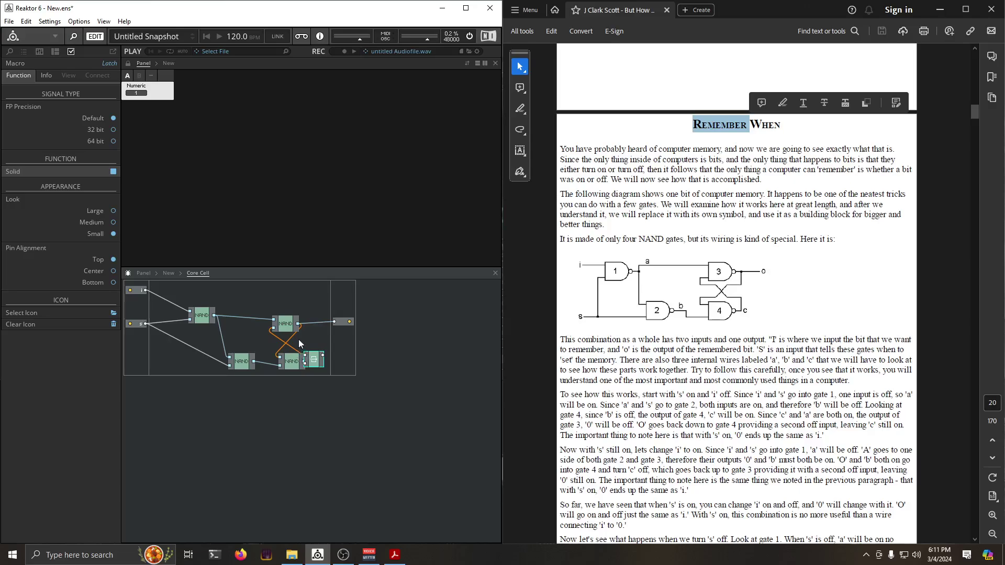
{"action": "left_click_drag", "start_coordinate": [308, 360], "coordinate": [166, 312]}
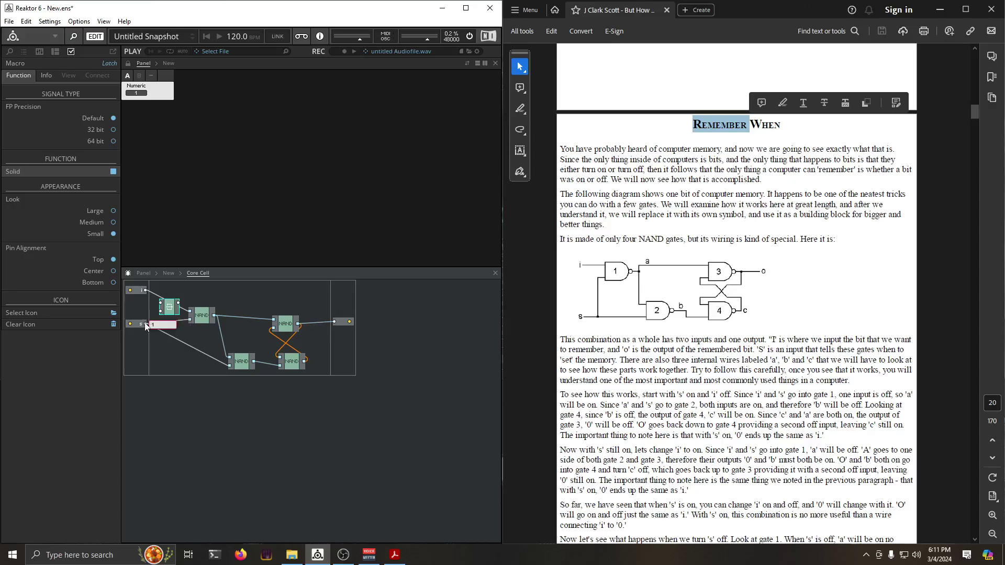
Wire inputs i and s into the Latch and its output to gate 1, and align both inputs with the Latch and gate 1
{"action": "left_click_drag", "start_coordinate": [147, 323], "coordinate": [183, 366]}
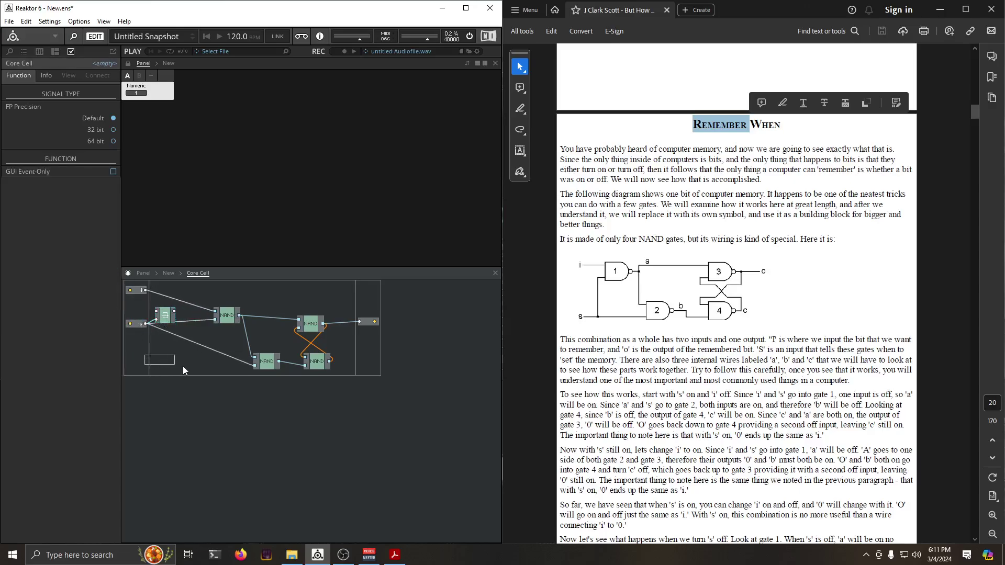
{"action": "left_click_drag", "start_coordinate": [164, 323], "coordinate": [163, 309]}
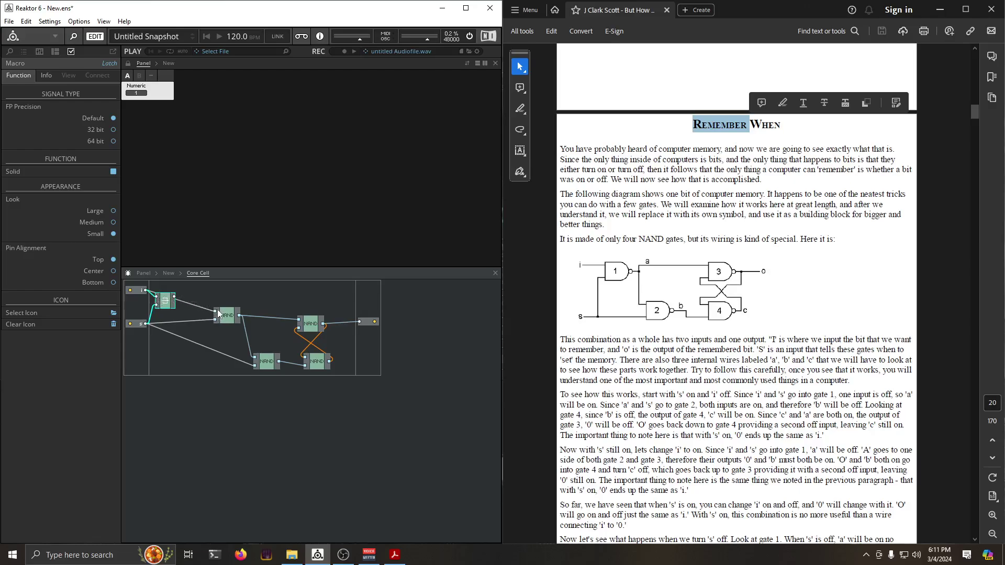
{"action": "left_click_drag", "start_coordinate": [173, 296], "coordinate": [196, 319]}
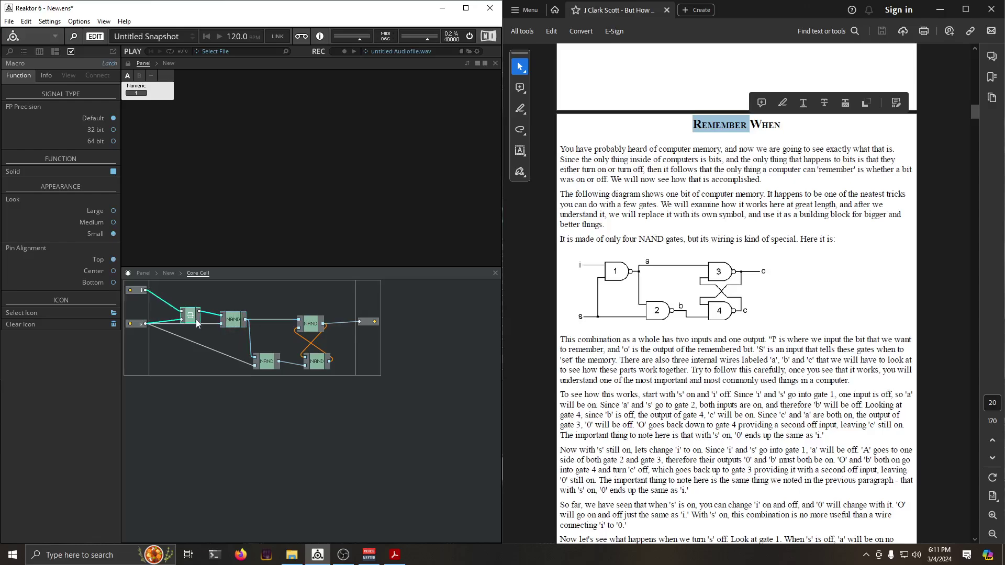
{"action": "left_click_drag", "start_coordinate": [136, 292], "coordinate": [137, 318]}
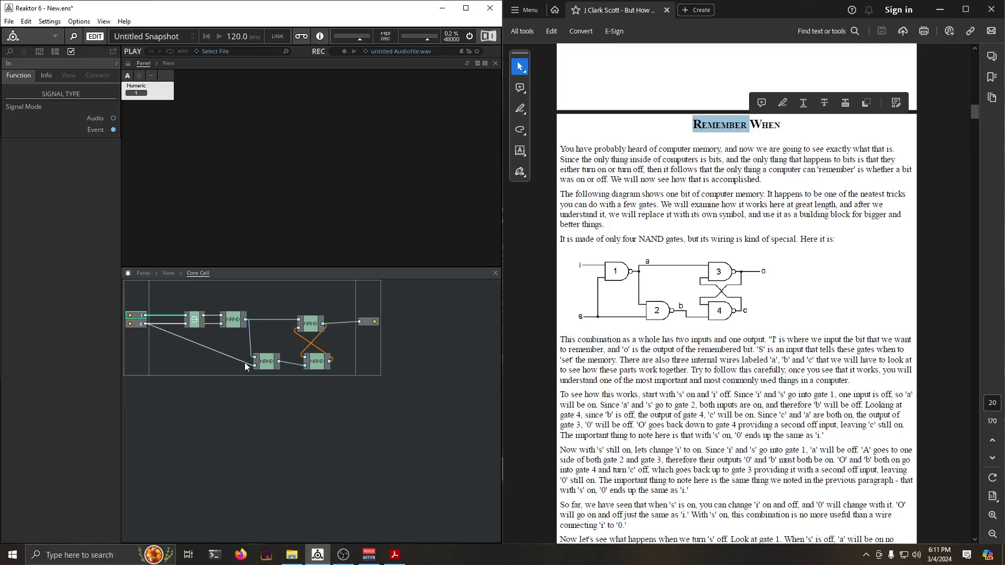
Move gates 2 and 4 in the core cell, and create a control for the Core Cell's s input
{"action": "left_click_drag", "start_coordinate": [263, 369], "coordinate": [256, 367]}
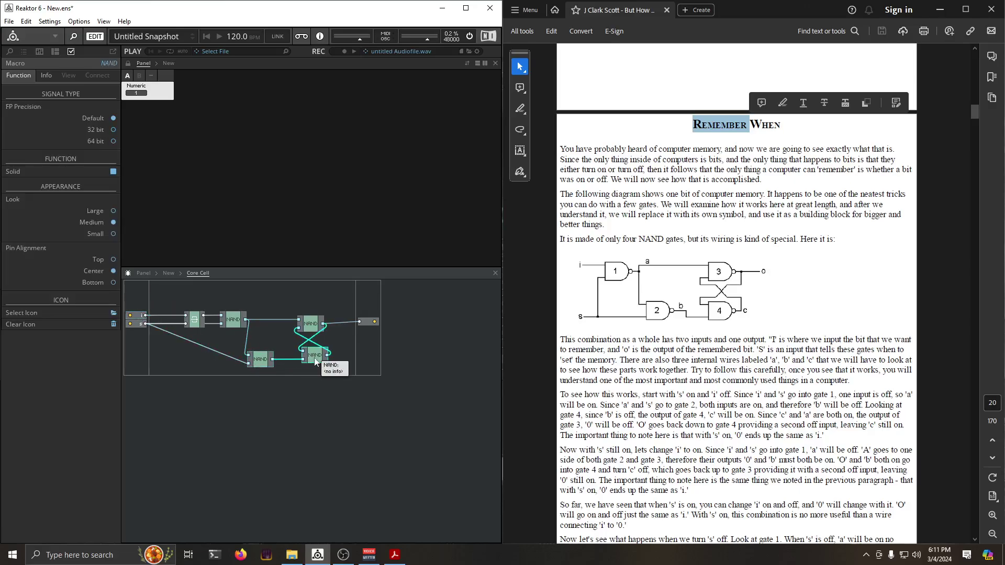
{"action": "left_click", "coordinate": [169, 272]}
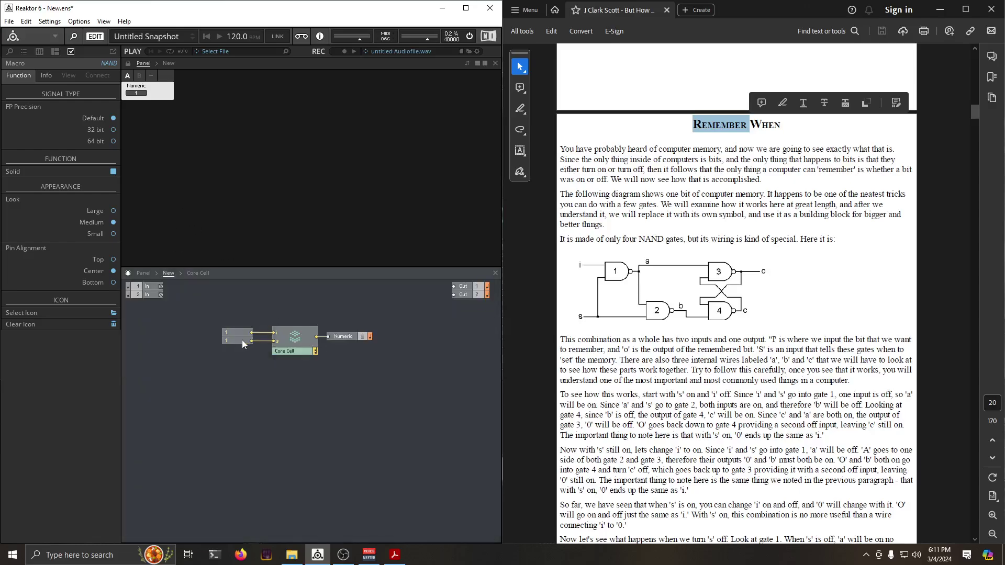
{"action": "right_click", "coordinate": [275, 340]}
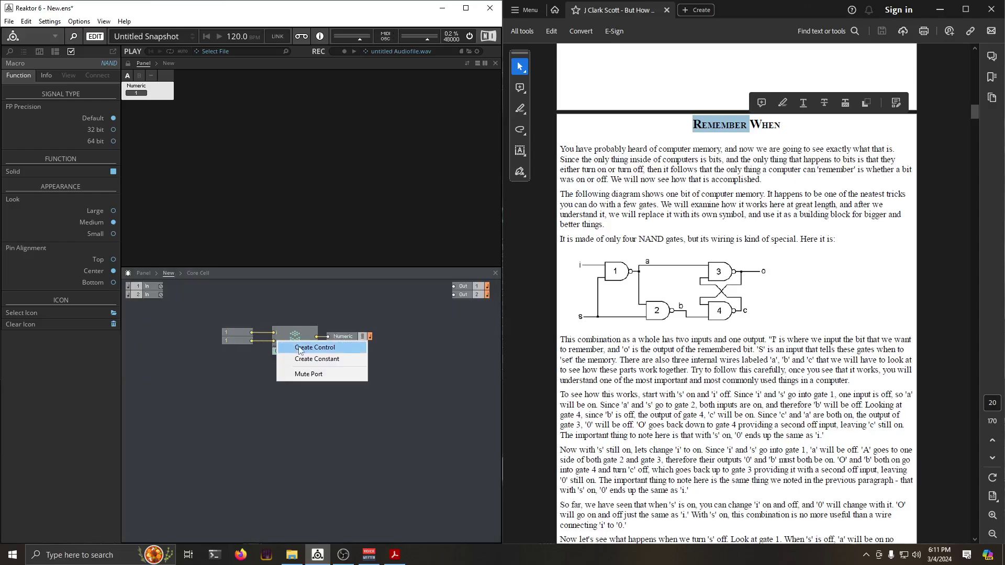
{"action": "left_click", "coordinate": [300, 348]}
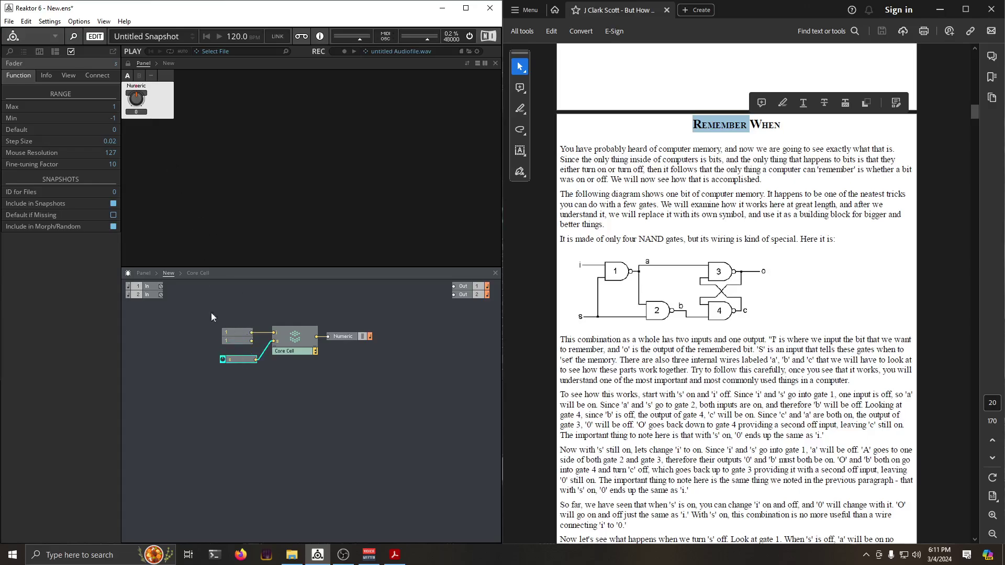
Set the s control's minimum to 0 and step size to 1, and place its knob beside the Numeric display
{"action": "double_click", "coordinate": [112, 118]}
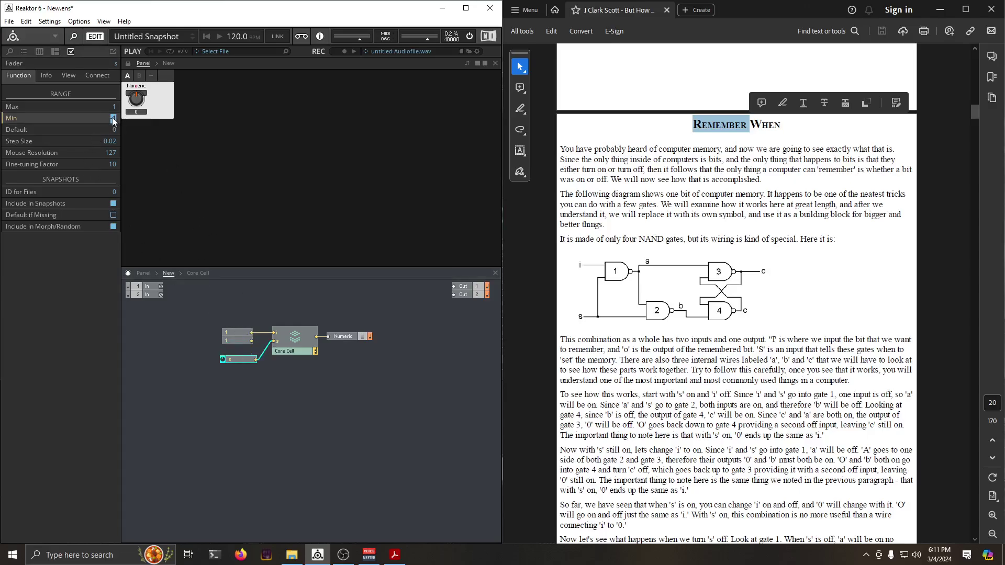
{"action": "type", "text": "0"}
{"action": "key", "text": "Return"}
{"action": "left_click", "coordinate": [128, 62]}
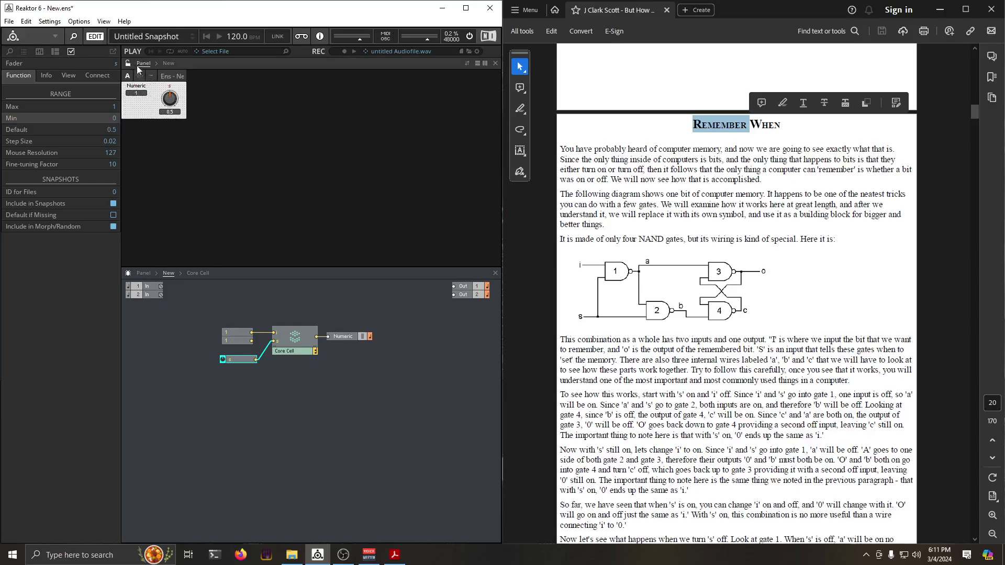
{"action": "left_click", "coordinate": [116, 140]}
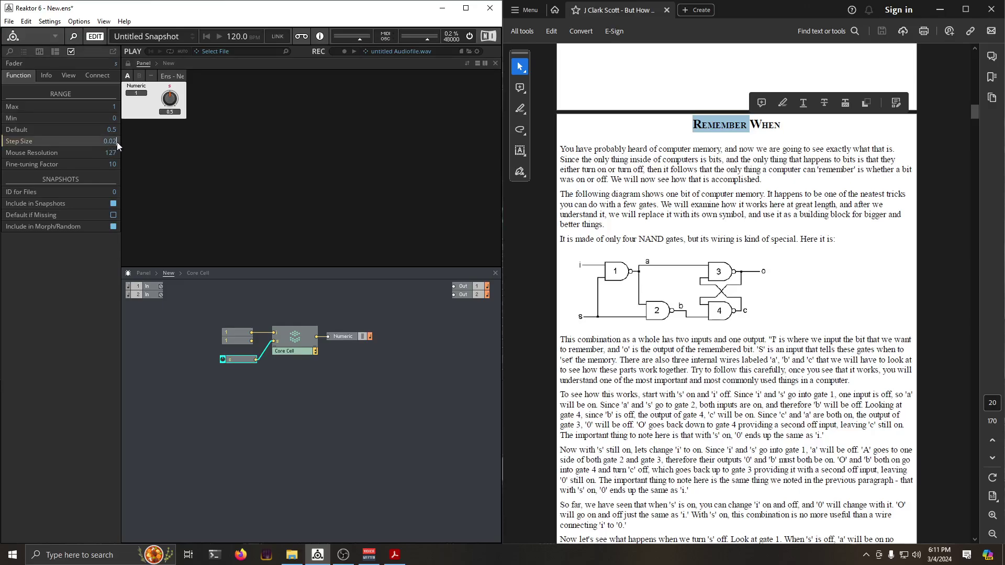
{"action": "type", "text": "1"}
{"action": "key", "text": "Return"}
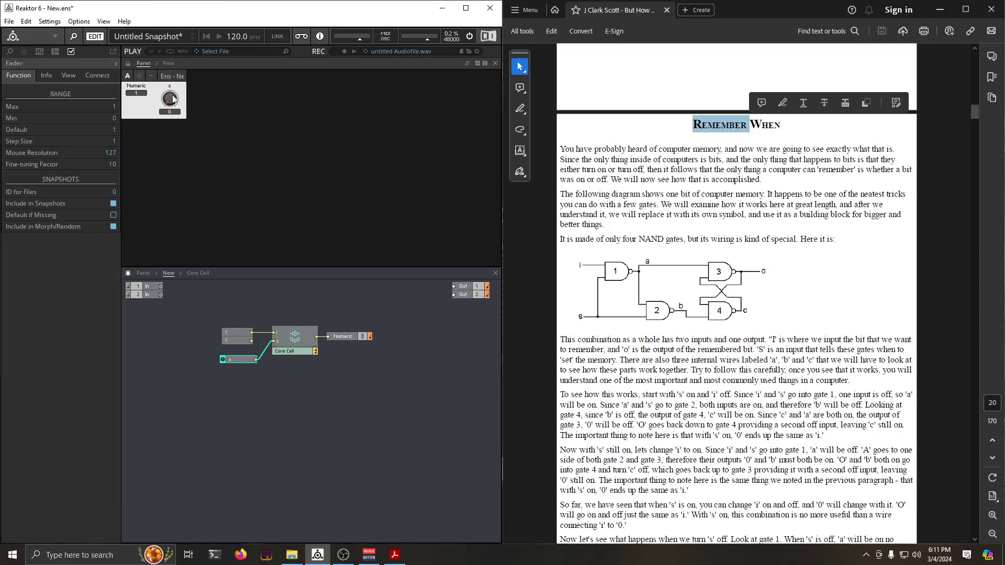
Delete the two constants and move the s control up next to the Core Cell's inputs
{"action": "left_click_drag", "start_coordinate": [237, 347], "coordinate": [238, 304]}
{"action": "key", "text": "Delete"}
{"action": "left_click", "coordinate": [240, 359]}
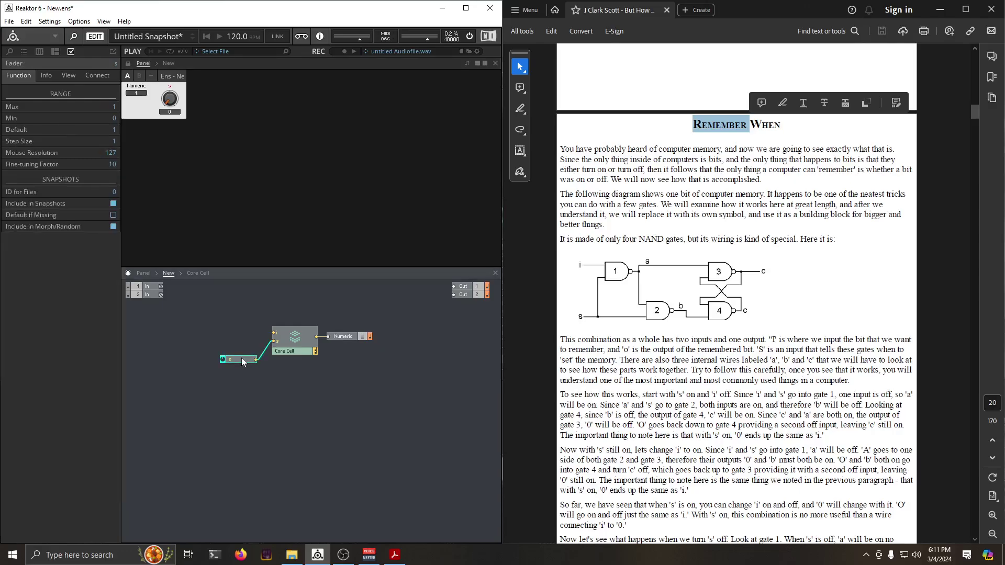
{"action": "left_click_drag", "start_coordinate": [244, 361], "coordinate": [237, 337]}
Add a matching 0 to 1 control for the i input and place its knob beside the s knob
{"action": "left_click", "coordinate": [245, 358]}
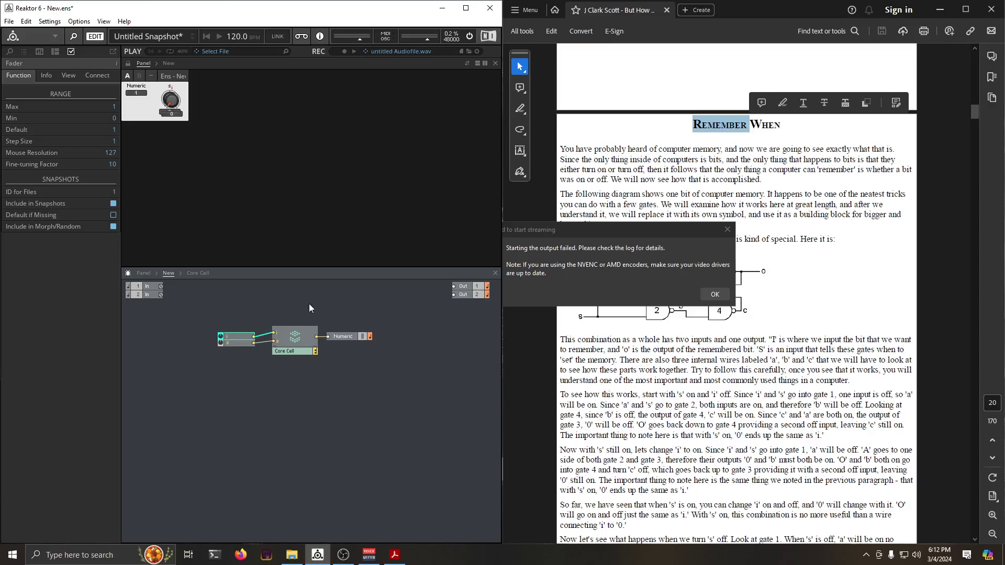
{"action": "left_click", "coordinate": [133, 72]}
{"action": "left_click_drag", "start_coordinate": [170, 103], "coordinate": [197, 102]}
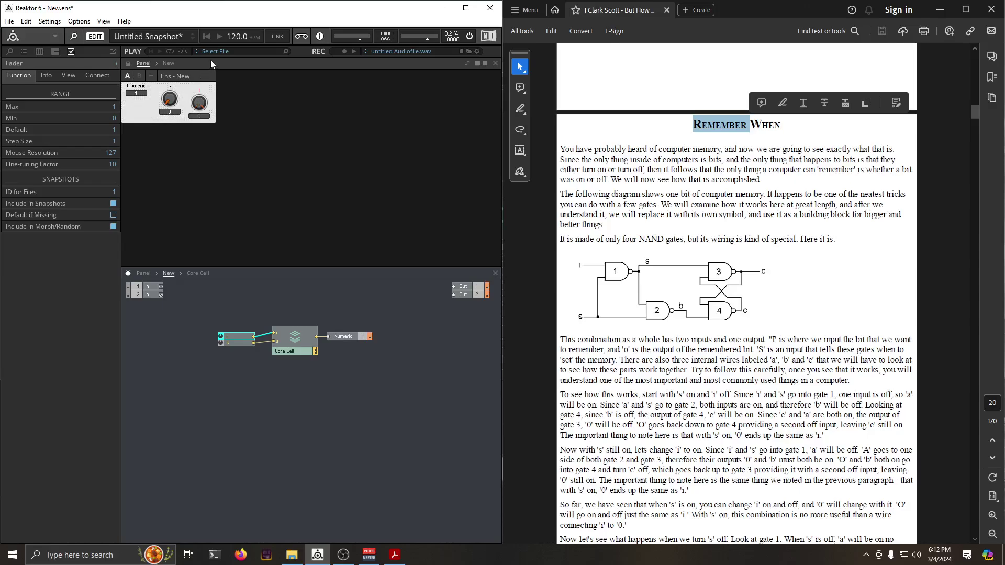
Switch the s and i knobs between 0 and 1 to test the memory bit, and align the controls with the Core Cell's inputs
{"action": "left_click_drag", "start_coordinate": [170, 106], "coordinate": [176, 45]}
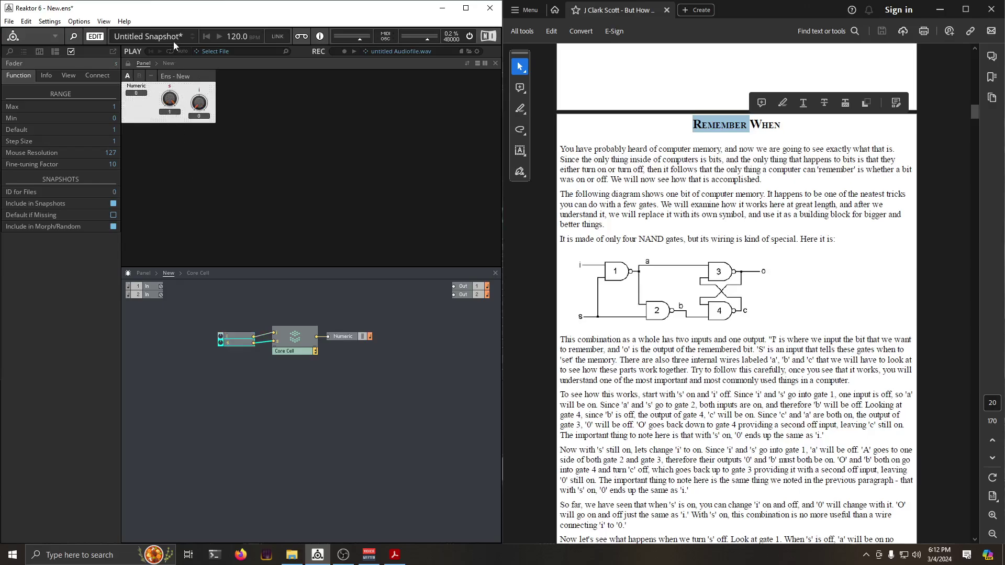
{"action": "left_click", "coordinate": [199, 102]}
{"action": "left_click_drag", "start_coordinate": [173, 102], "coordinate": [175, 207]}
{"action": "left_click_drag", "start_coordinate": [198, 119], "coordinate": [194, 48]}
{"action": "left_click_drag", "start_coordinate": [200, 112], "coordinate": [184, 162]}
{"action": "left_click_drag", "start_coordinate": [168, 104], "coordinate": [167, 174]}
{"action": "left_click_drag", "start_coordinate": [238, 336], "coordinate": [237, 333]}
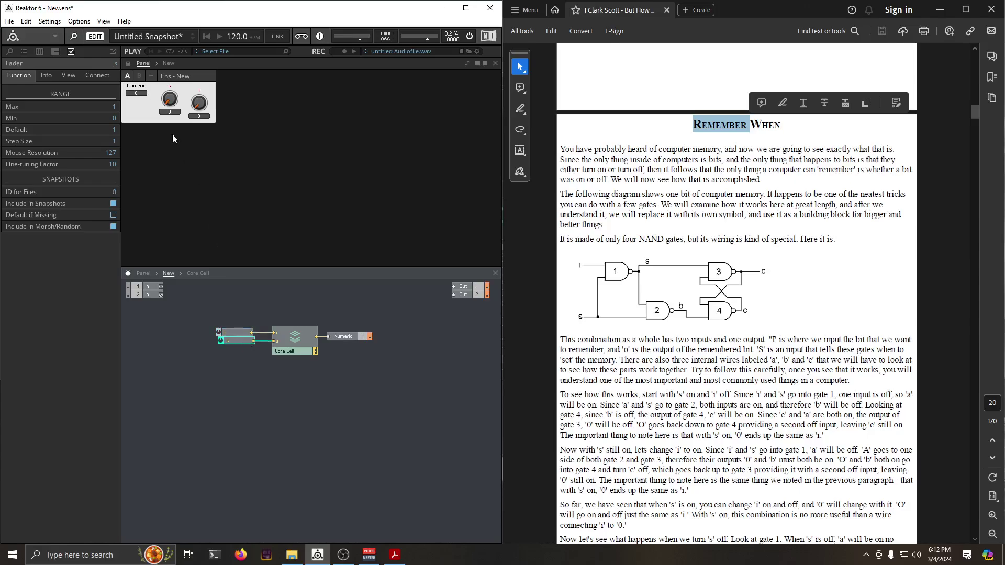
{"action": "right_click", "coordinate": [296, 342]}
{"action": "left_click", "coordinate": [326, 436]}
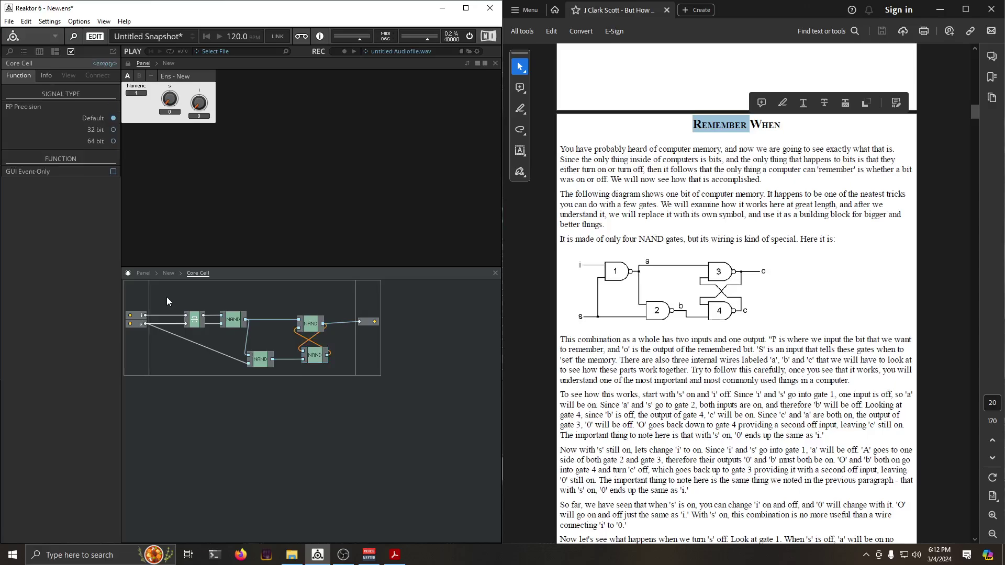
{"action": "double_click", "coordinate": [167, 296]}
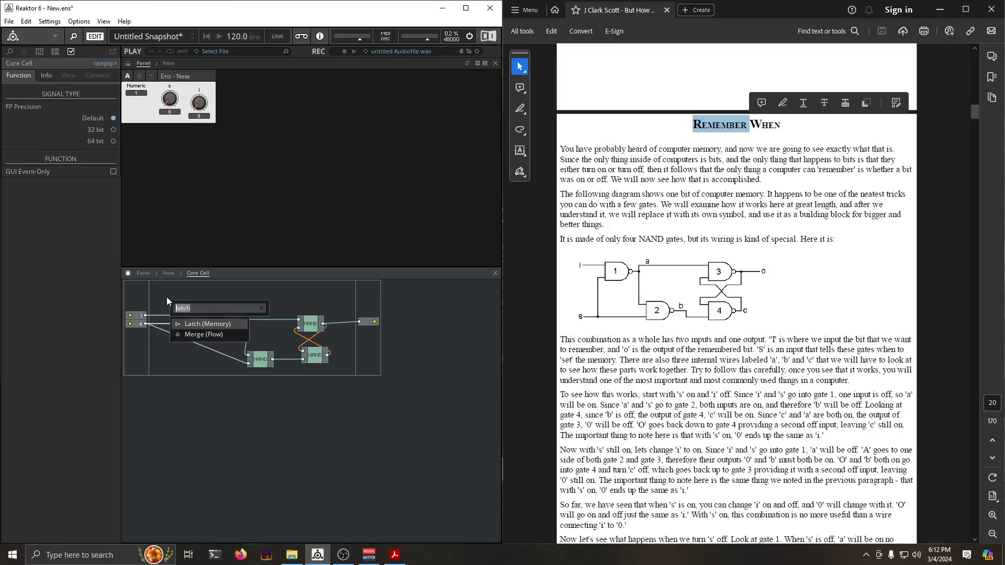
{"action": "key", "text": "Return"}
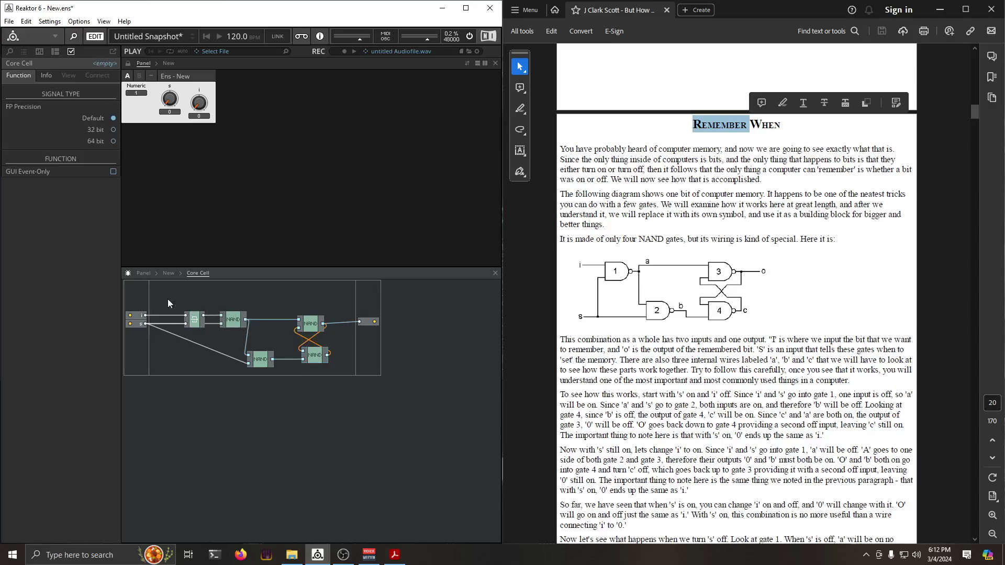
{"action": "left_click", "coordinate": [173, 272]}
Set the i control's maximum to 12 and turn the i knob up to 12
{"action": "left_click", "coordinate": [239, 332]}
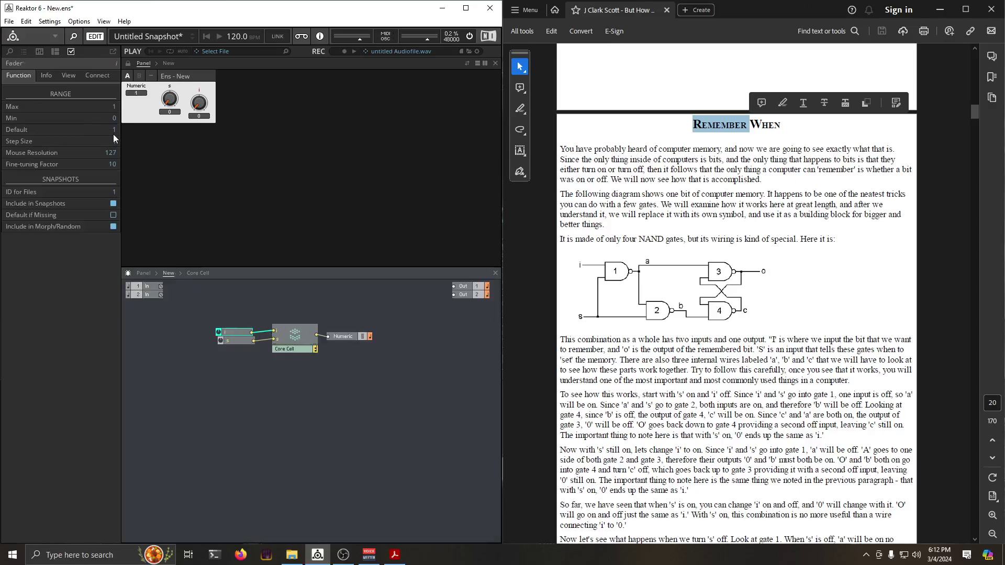
{"action": "double_click", "coordinate": [115, 108]}
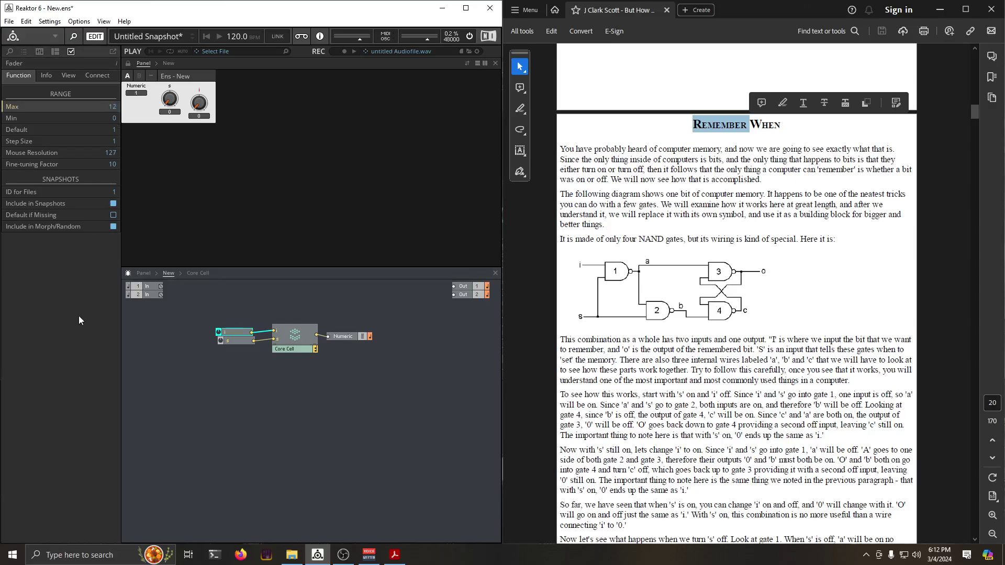
{"action": "left_click", "coordinate": [173, 100]}
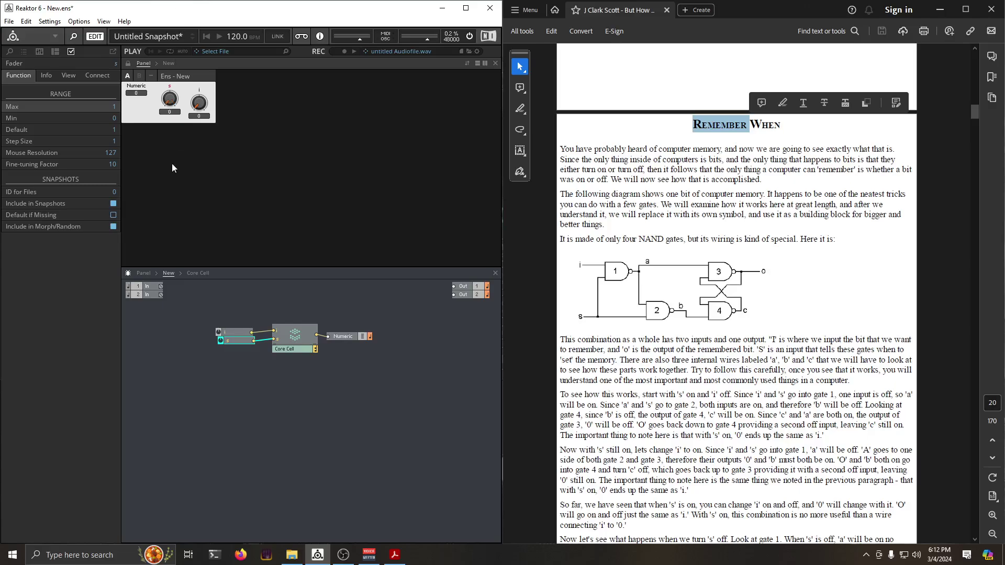
{"action": "left_click", "coordinate": [199, 103]}
{"action": "left_click_drag", "start_coordinate": [199, 103], "coordinate": [200, 73]}
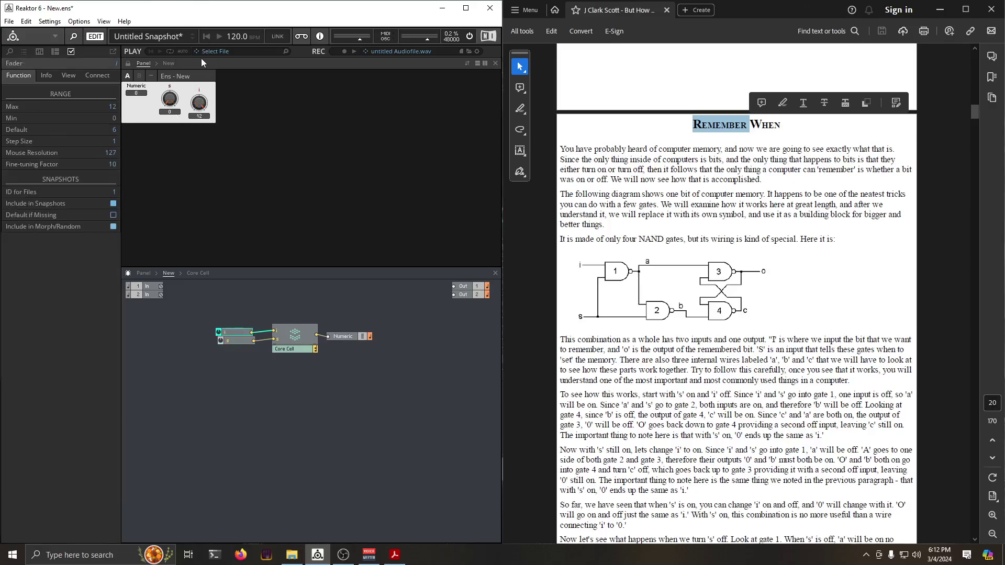
Switch s on and off while varying i to check how the circuit stores values other than 0 and 1
{"action": "left_click", "coordinate": [171, 105]}
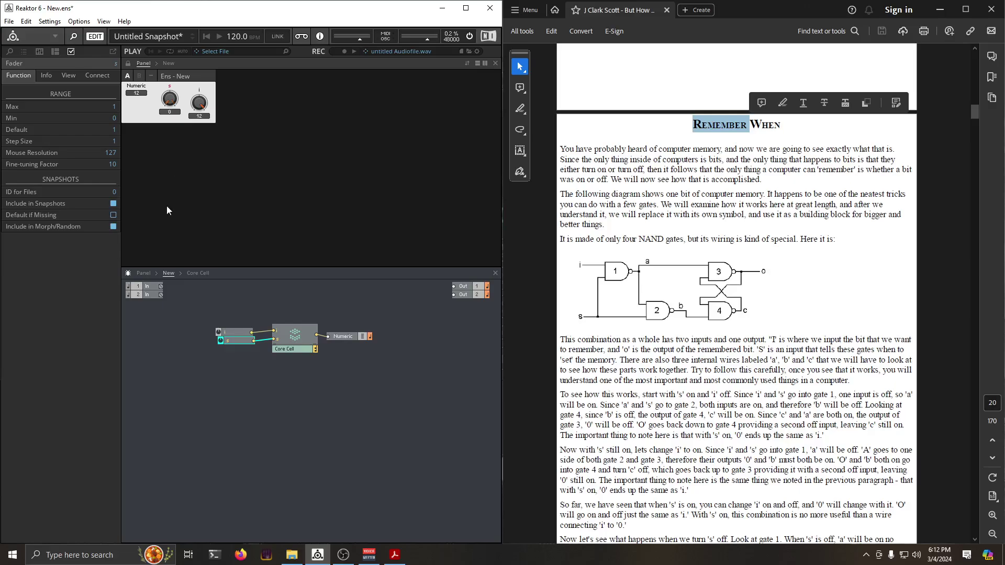
{"action": "left_click_drag", "start_coordinate": [174, 103], "coordinate": [172, 79]}
{"action": "left_click", "coordinate": [199, 115]}
{"action": "left_click", "coordinate": [177, 108]}
{"action": "left_click_drag", "start_coordinate": [198, 111], "coordinate": [198, 114]}
{"action": "mouse_move", "coordinate": [195, 107]}
{"action": "left_mouse_down"}
{"action": "mouse_move", "coordinate": [184, 112]}
{"action": "mouse_move", "coordinate": [198, 111]}
{"action": "left_mouse_up"}
{"action": "left_click", "coordinate": [169, 99]}
{"action": "left_click", "coordinate": [170, 98]}
{"action": "left_click_drag", "start_coordinate": [202, 117], "coordinate": [171, 92]}
{"action": "mouse_move", "coordinate": [325, 337]}
{"action": "left_mouse_down"}
{"action": "mouse_move", "coordinate": [336, 368]}
{"action": "mouse_move", "coordinate": [316, 335]}
{"action": "left_mouse_up"}
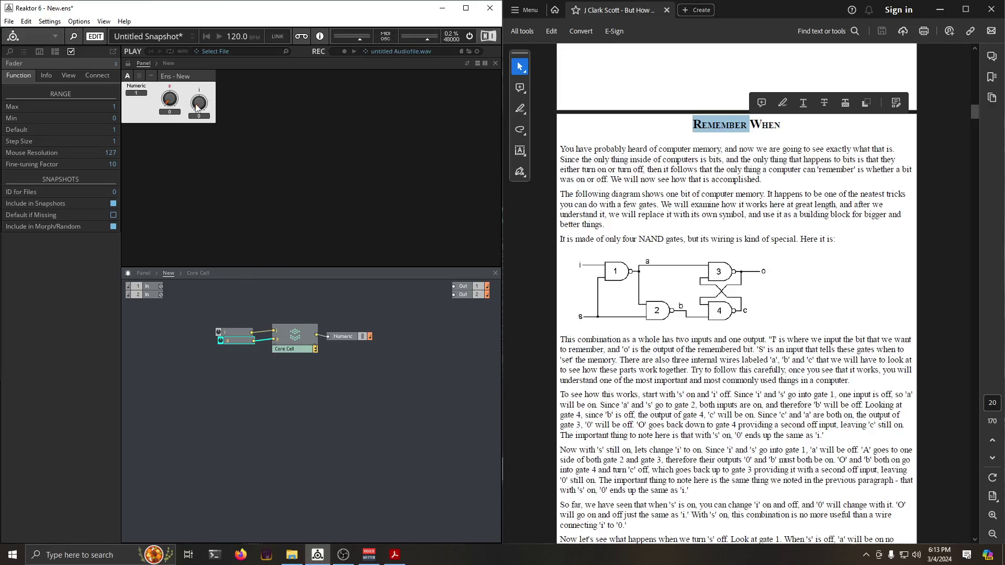
Set the i control's maximum to 1
{"action": "left_click", "coordinate": [226, 331]}
{"action": "double_click", "coordinate": [112, 106]}
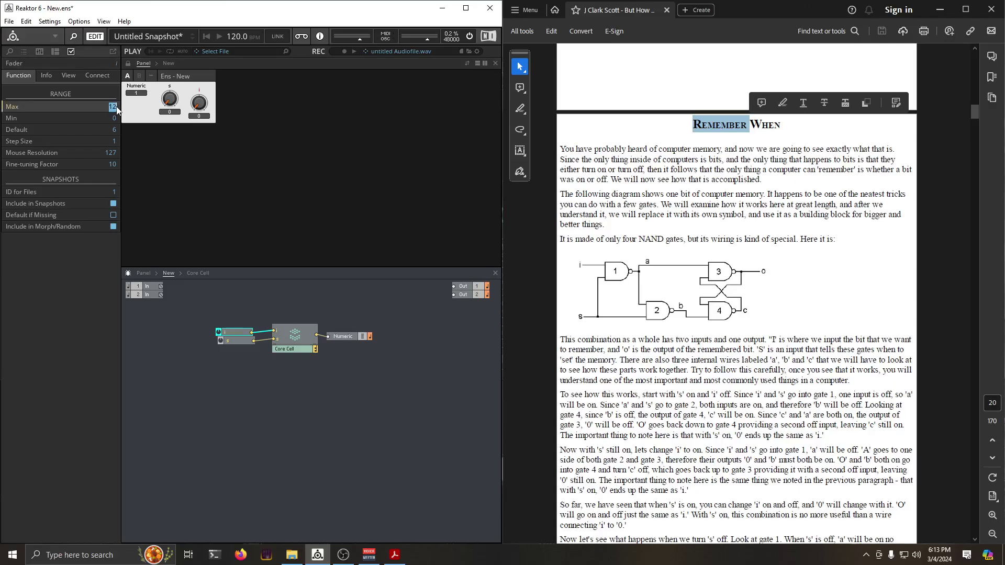
{"action": "type", "text": "1"}
{"action": "key", "text": "Return"}
Retest the memory bit by switching s and i between 0 and 1 in different orders and watching the Numeric display
{"action": "left_click", "coordinate": [167, 112]}
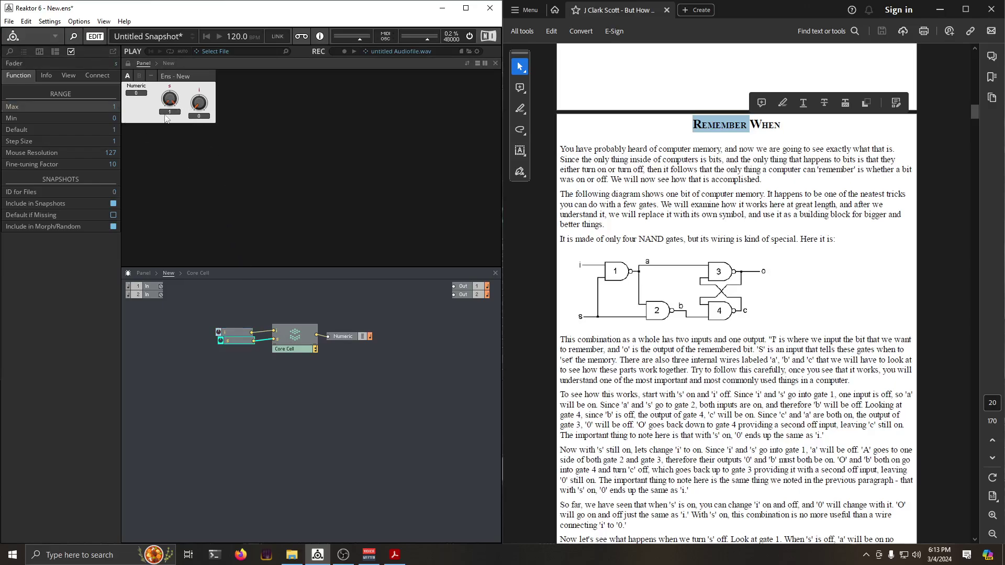
{"action": "double_click", "coordinate": [293, 334]}
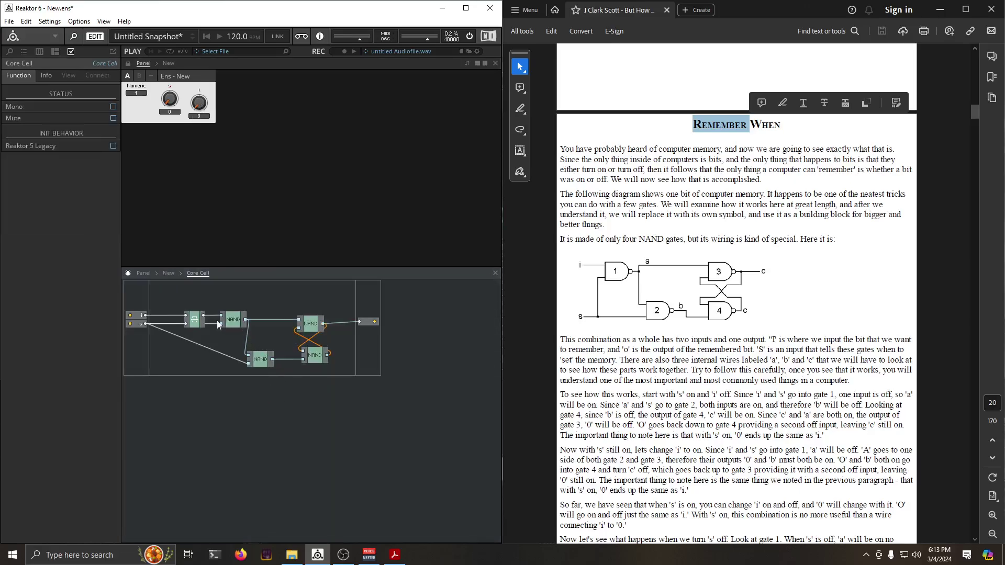
{"action": "left_click", "coordinate": [169, 273]}
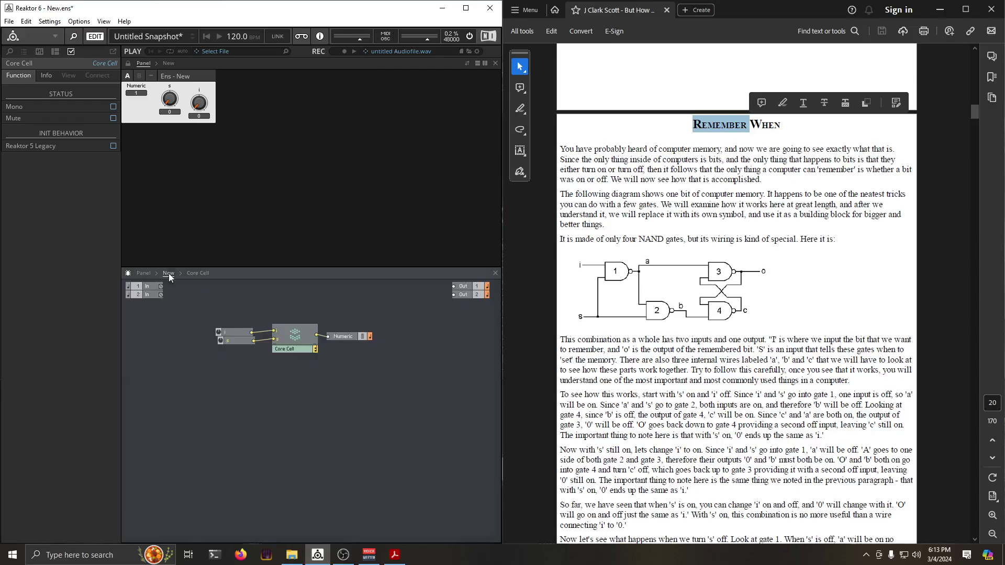
{"action": "left_click", "coordinate": [174, 102]}
{"action": "left_click_drag", "start_coordinate": [199, 105], "coordinate": [199, 97]}
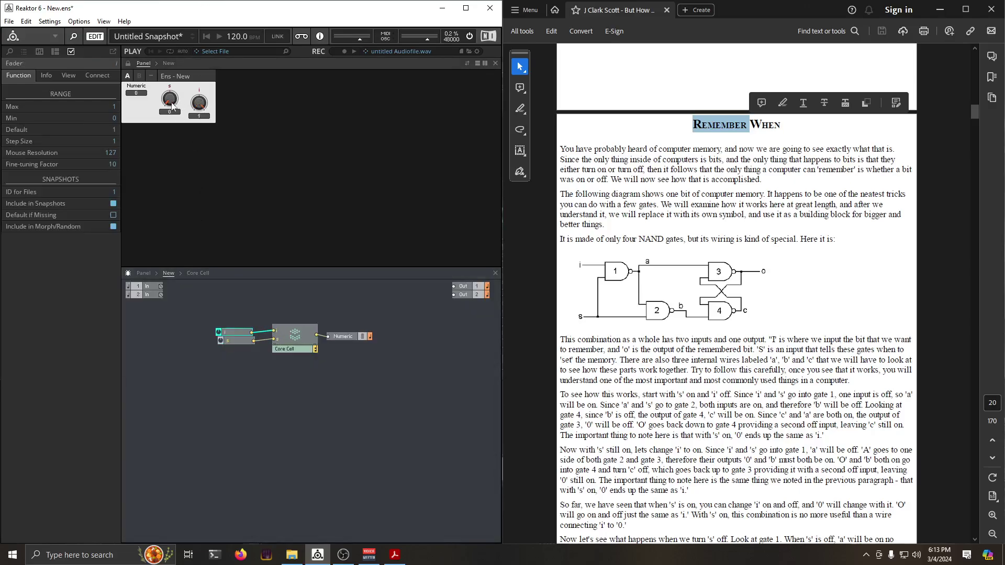
{"action": "left_click", "coordinate": [169, 102]}
{"action": "left_click", "coordinate": [203, 116]}
{"action": "left_click", "coordinate": [169, 102]}
{"action": "left_click", "coordinate": [200, 104]}
{"action": "left_click_drag", "start_coordinate": [170, 99], "coordinate": [174, 34]}
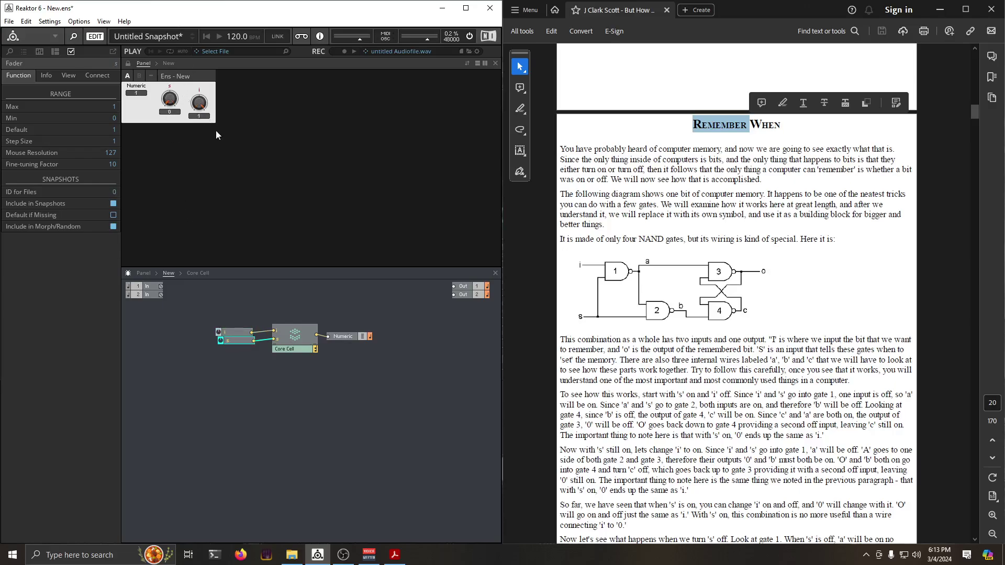
{"action": "left_click", "coordinate": [199, 103]}
Open the core cell and align its output port with gate 3, keeping the Latch in front of gate 1
{"action": "double_click", "coordinate": [296, 335]}
{"action": "left_click_drag", "start_coordinate": [197, 321], "coordinate": [197, 307]}
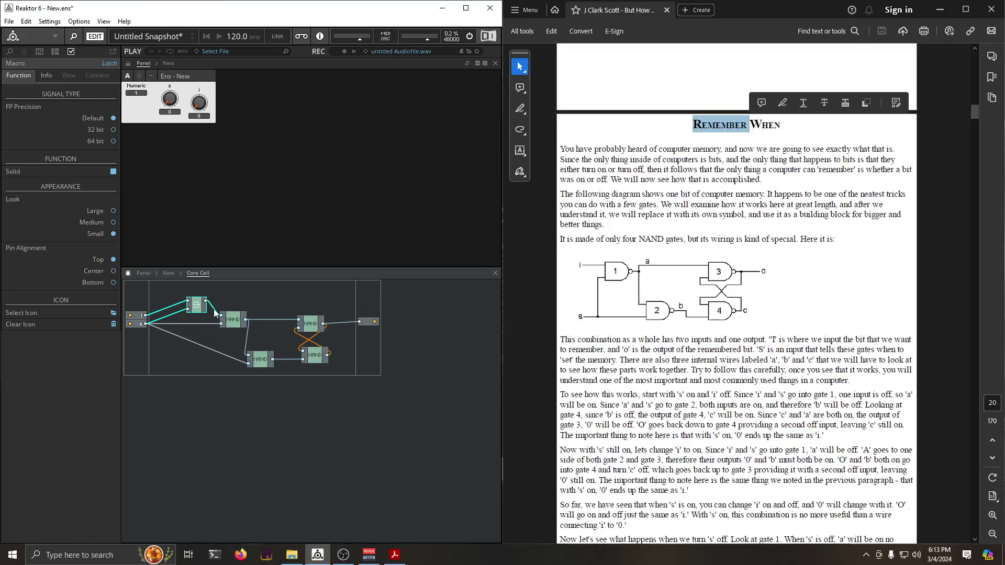
{"action": "left_click_drag", "start_coordinate": [197, 310], "coordinate": [195, 324]}
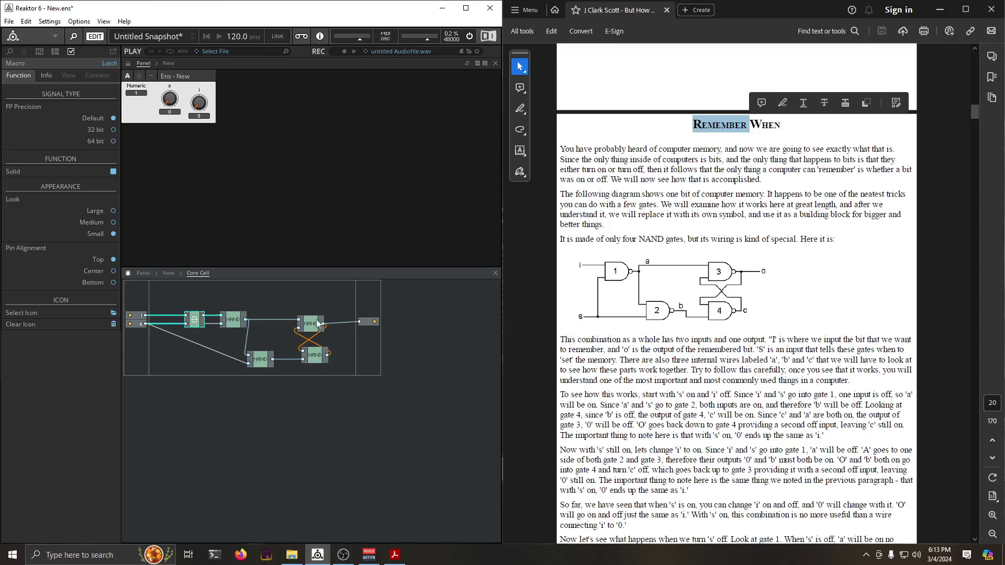
{"action": "left_click", "coordinate": [368, 321]}
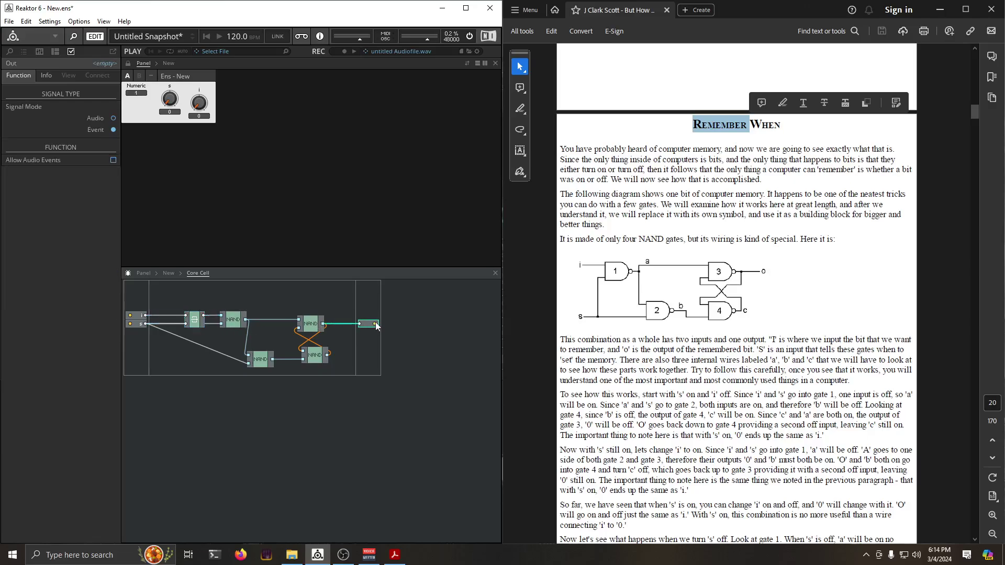
{"action": "left_click", "coordinate": [333, 305]}
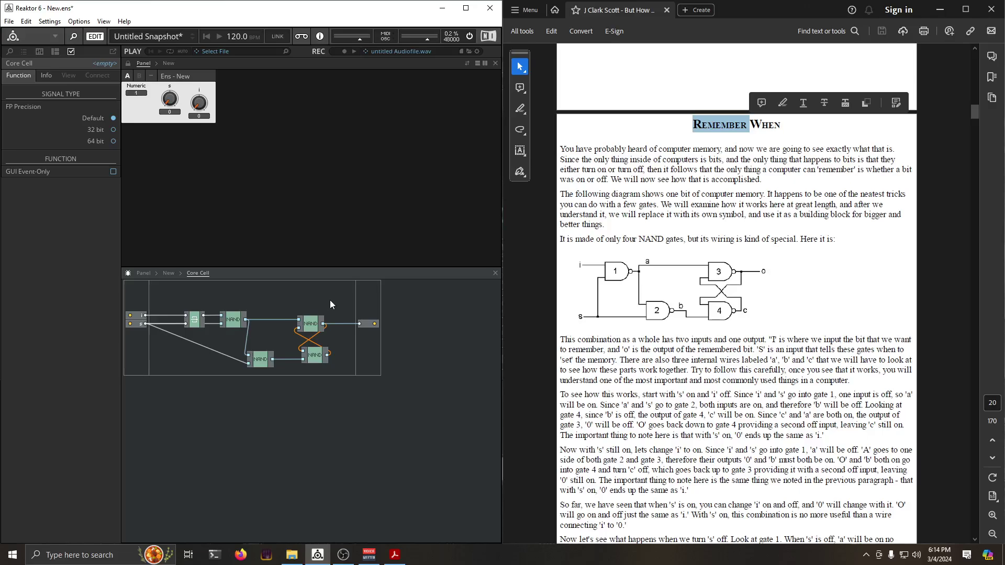
Insert a second Latch macro in the empty area above gate 3 in the core cell
{"action": "double_click", "coordinate": [321, 288]}
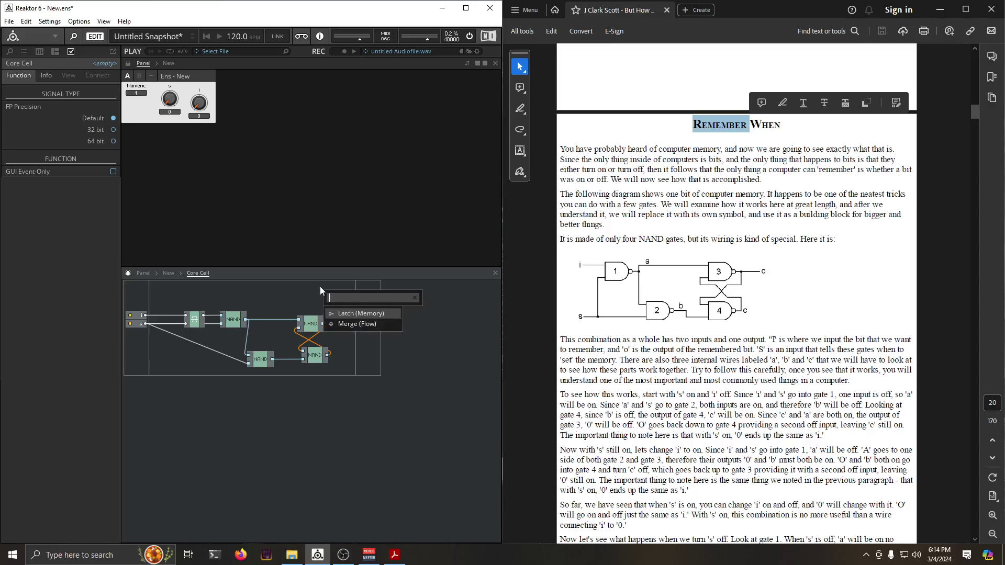
{"action": "type", "text": "latch"}
{"action": "key", "text": "Return"}
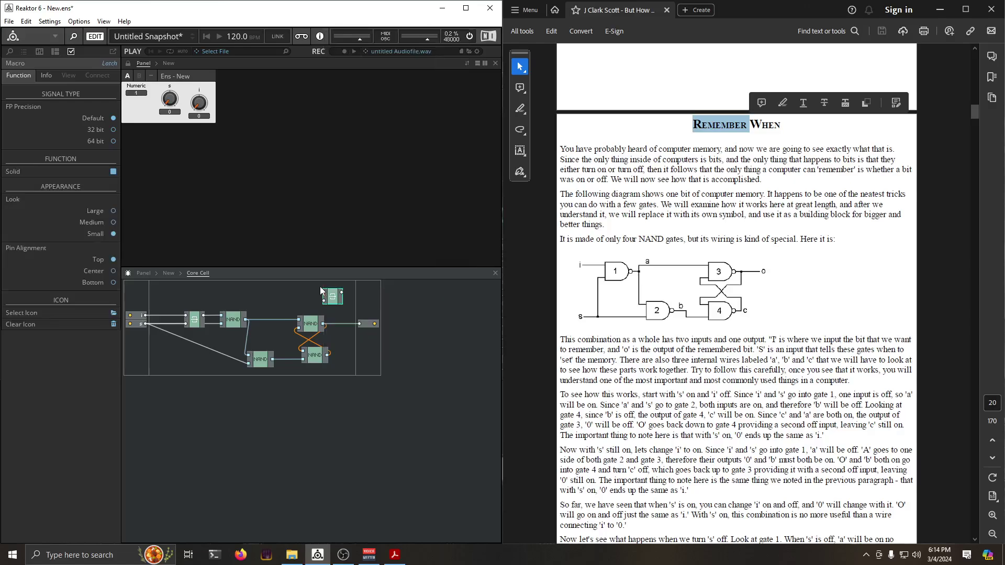
Add an input port named value to the core cell, wire it to the second Latch's upper input, and level the Latch with it
{"action": "right_click", "coordinate": [132, 287]}
{"action": "mouse_move", "coordinate": [143, 293]}
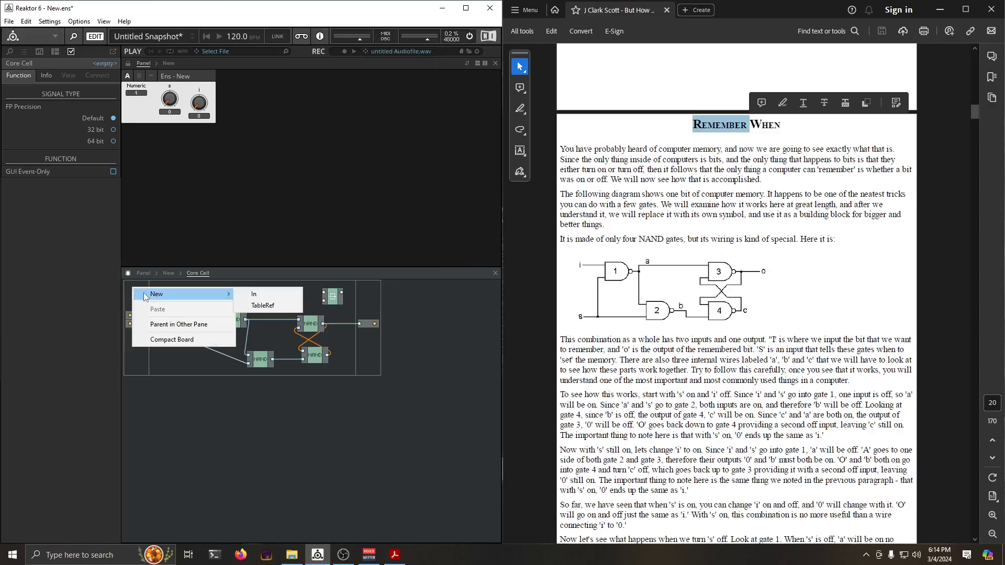
{"action": "left_click", "coordinate": [254, 294]}
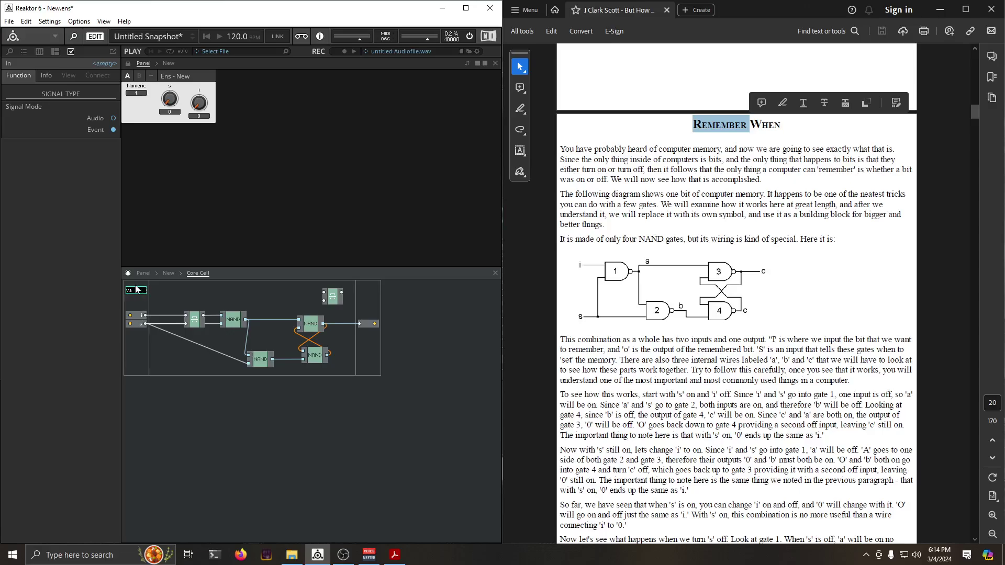
{"action": "type", "text": "value"}
{"action": "key", "text": "Return"}
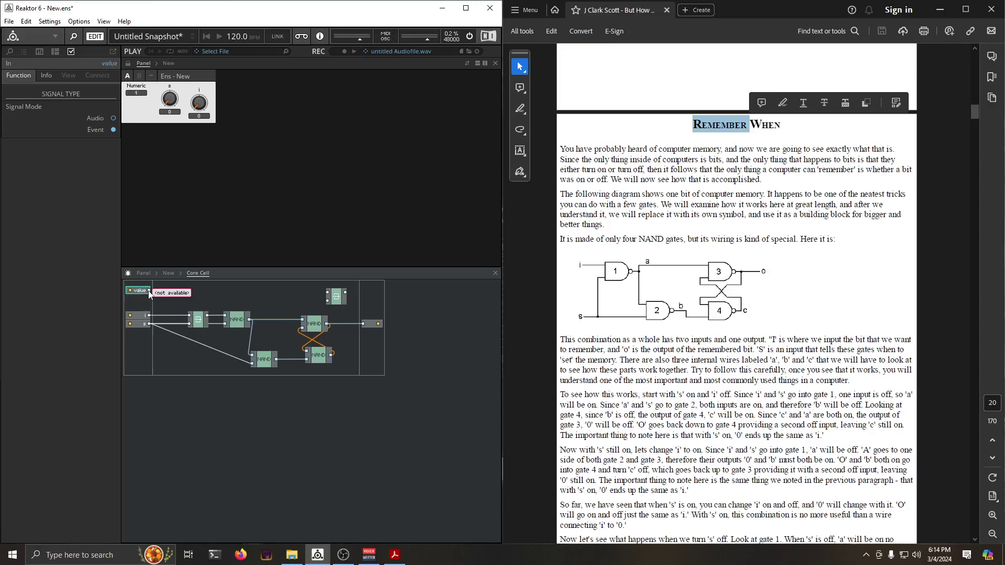
{"action": "left_click_drag", "start_coordinate": [149, 290], "coordinate": [364, 301]}
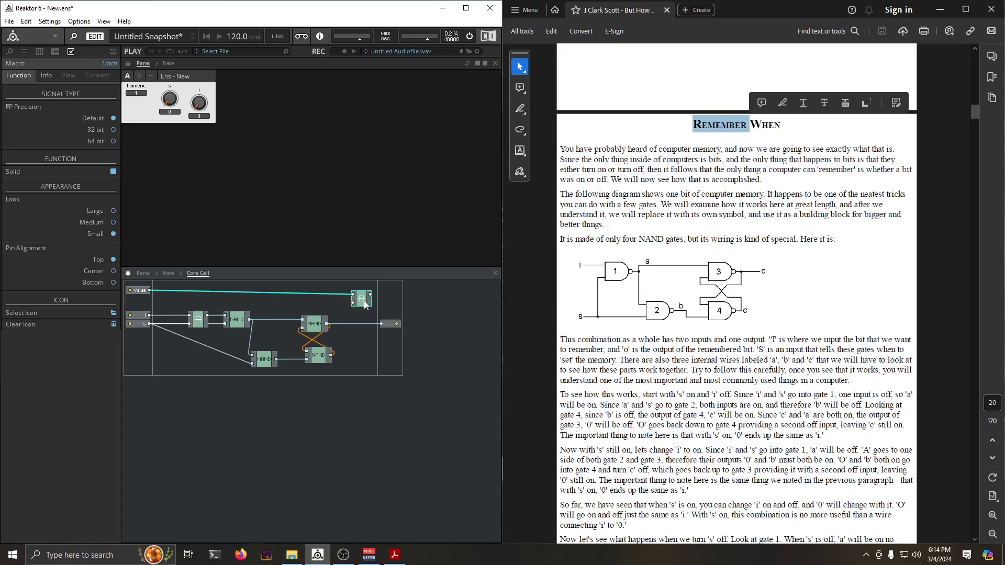
{"action": "left_click_drag", "start_coordinate": [365, 305], "coordinate": [361, 308]}
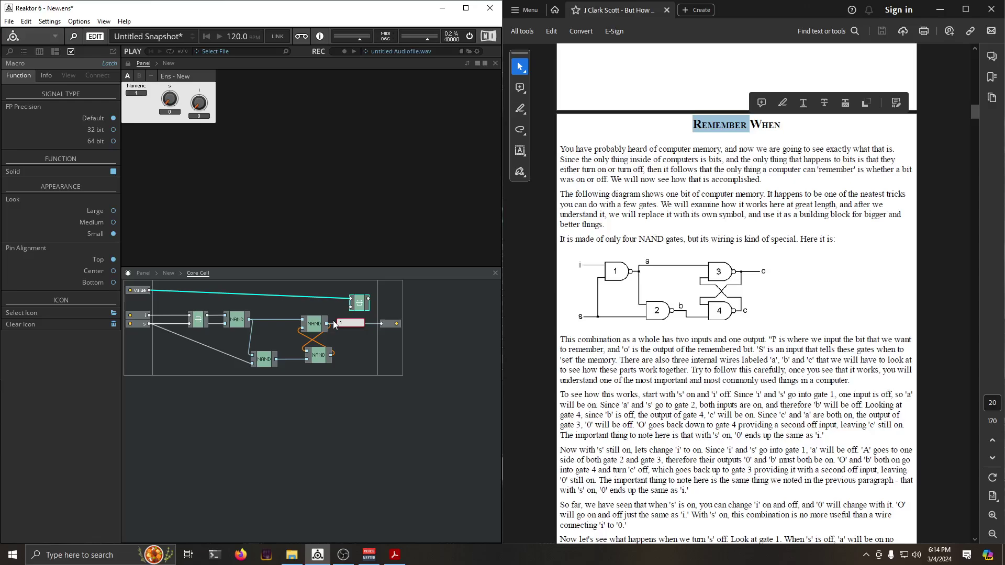
{"action": "left_click_drag", "start_coordinate": [360, 310], "coordinate": [362, 299]}
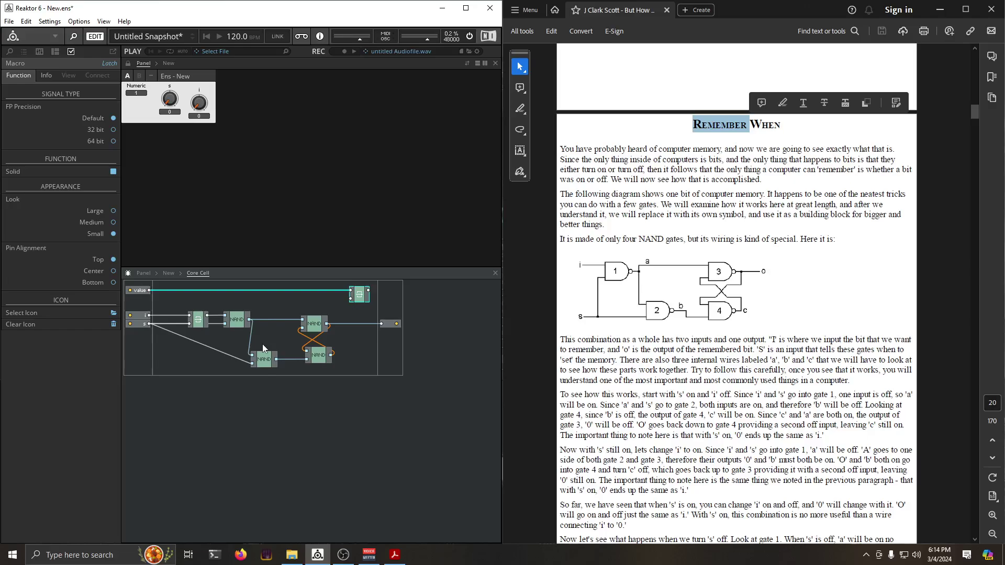
Look through the built-in Math and Memory modules and inspect the internal structure of the second Latch macro
{"action": "mouse_move", "coordinate": [295, 321]}
{"action": "right_click", "coordinate": [346, 312]}
{"action": "mouse_move", "coordinate": [390, 317]}
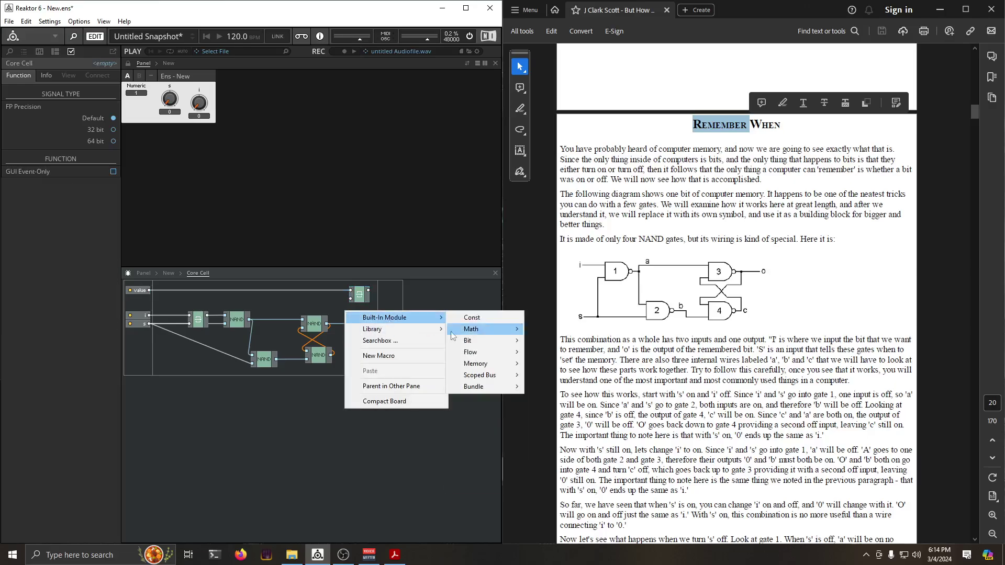
{"action": "mouse_move", "coordinate": [482, 345]}
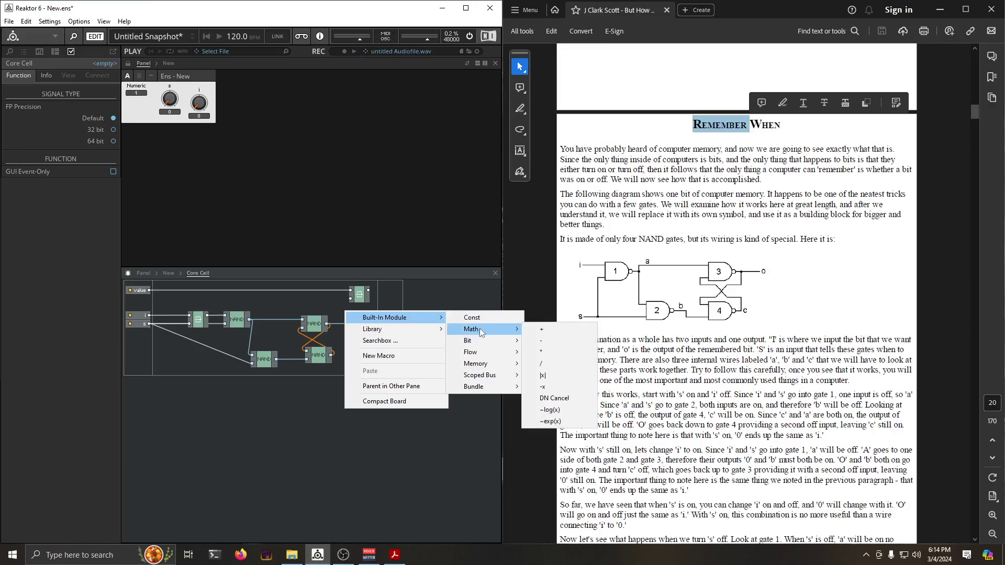
{"action": "mouse_move", "coordinate": [492, 369]}
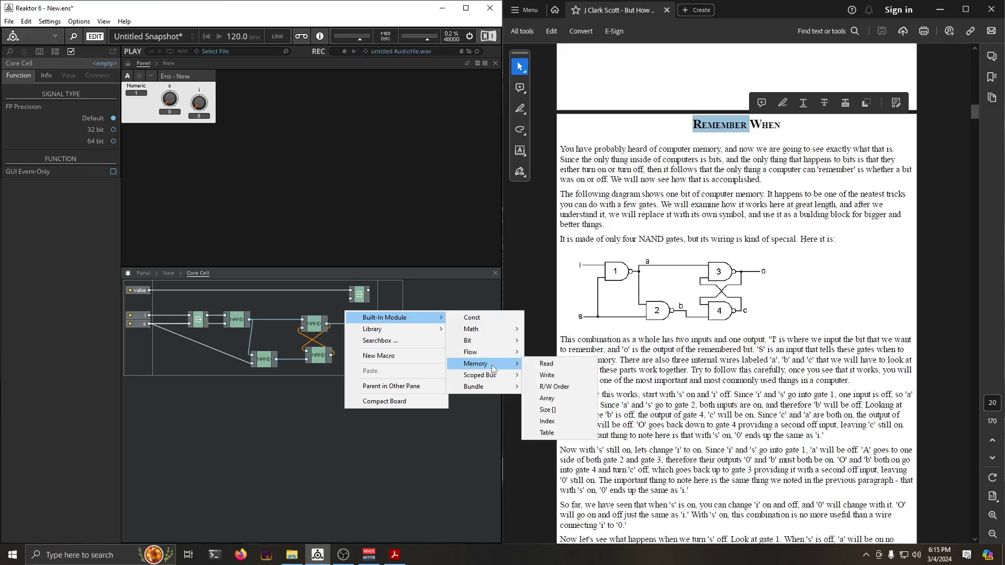
{"action": "left_click", "coordinate": [319, 303]}
{"action": "double_click", "coordinate": [358, 295]}
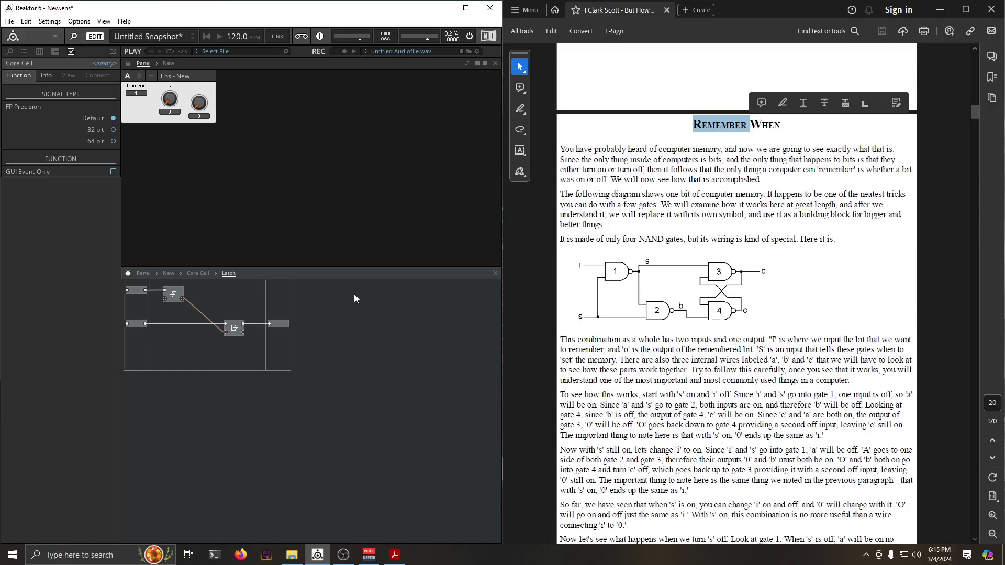
{"action": "left_click", "coordinate": [204, 272]}
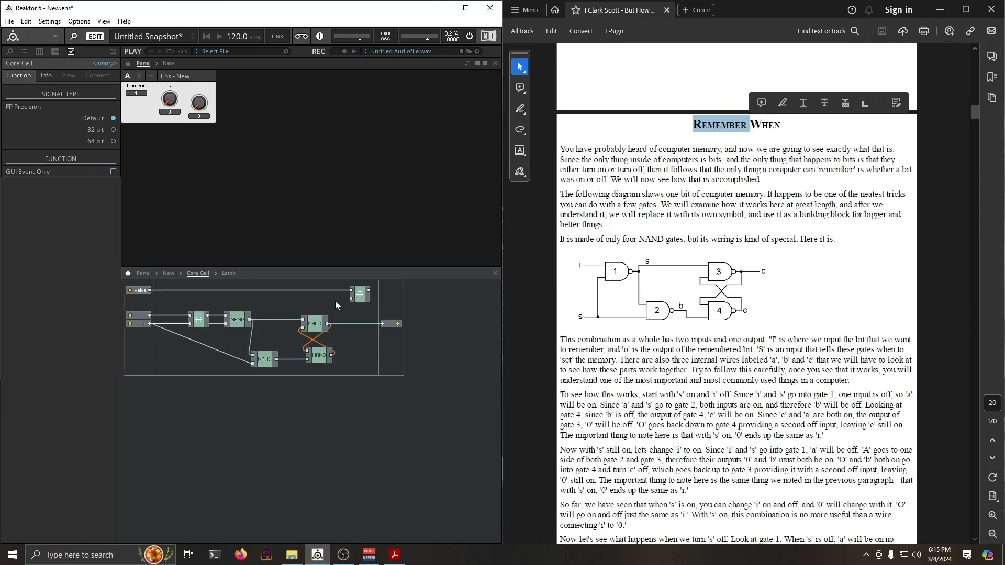
Delete the second Latch above gate 3 from the core cell
{"action": "left_click", "coordinate": [362, 297]}
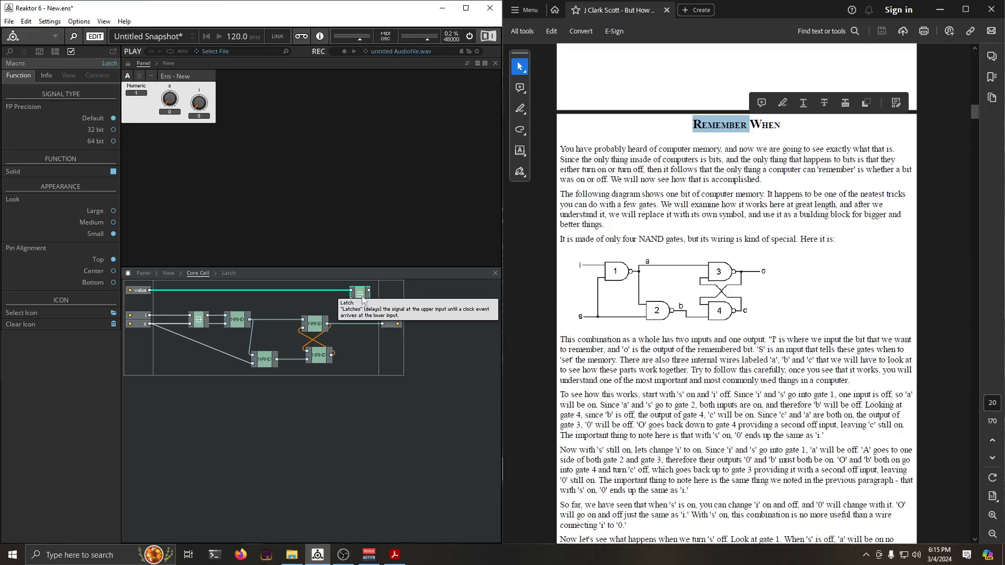
{"action": "key", "text": "Delete"}
Try a GT logic macro above gate 3, fed by the value input and gate 3's output
{"action": "right_click", "coordinate": [353, 301]}
{"action": "mouse_move", "coordinate": [438, 319]}
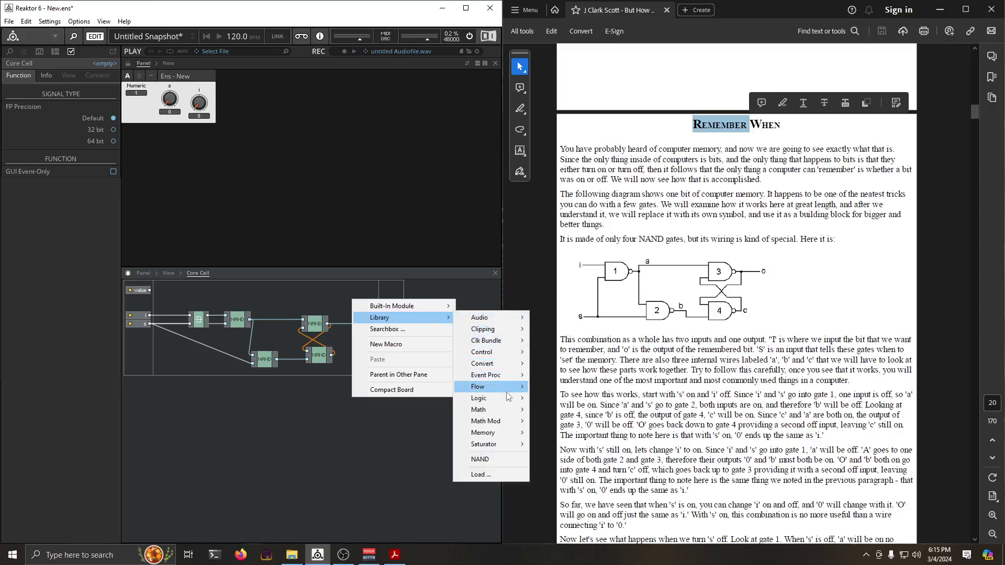
{"action": "mouse_move", "coordinate": [508, 398]}
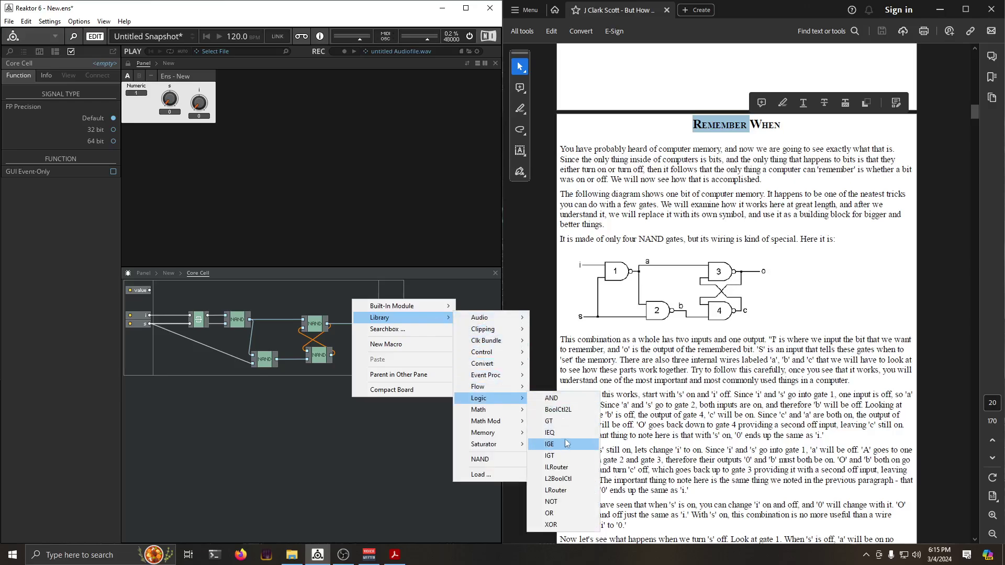
{"action": "left_click", "coordinate": [567, 421]}
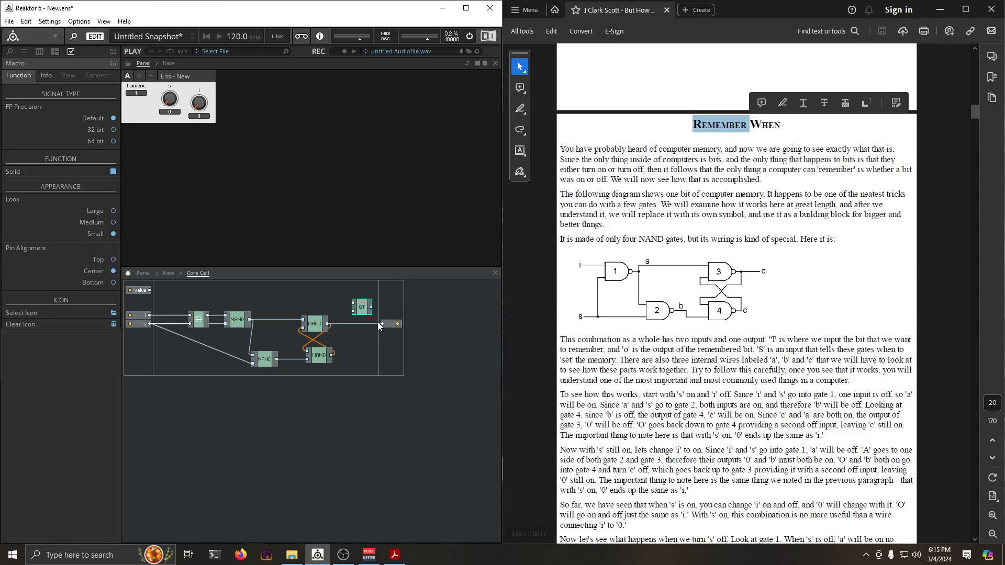
{"action": "left_click_drag", "start_coordinate": [363, 308], "coordinate": [353, 298]}
{"action": "left_click_drag", "start_coordinate": [150, 291], "coordinate": [285, 294]}
{"action": "left_click_drag", "start_coordinate": [326, 324], "coordinate": [343, 293]}
{"action": "left_click_drag", "start_coordinate": [356, 300], "coordinate": [357, 310]}
{"action": "mouse_move", "coordinate": [361, 309]}
{"action": "key", "text": "Delete"}
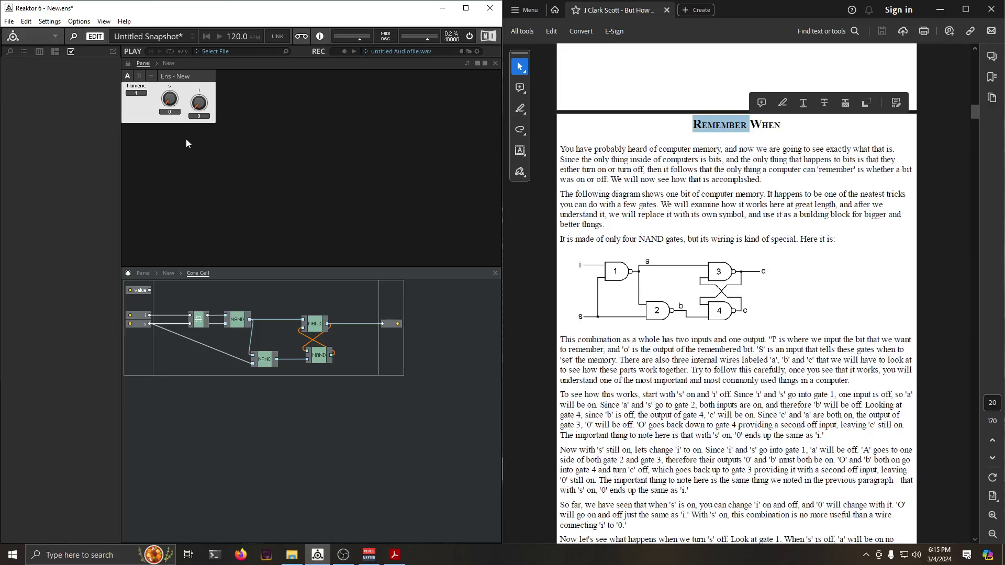
Test the circuit by switching the i knob between 0 and 1 with different s settings and watching the Numeric display
{"action": "left_click", "coordinate": [167, 160]}
{"action": "left_click_drag", "start_coordinate": [199, 102], "coordinate": [196, 52]}
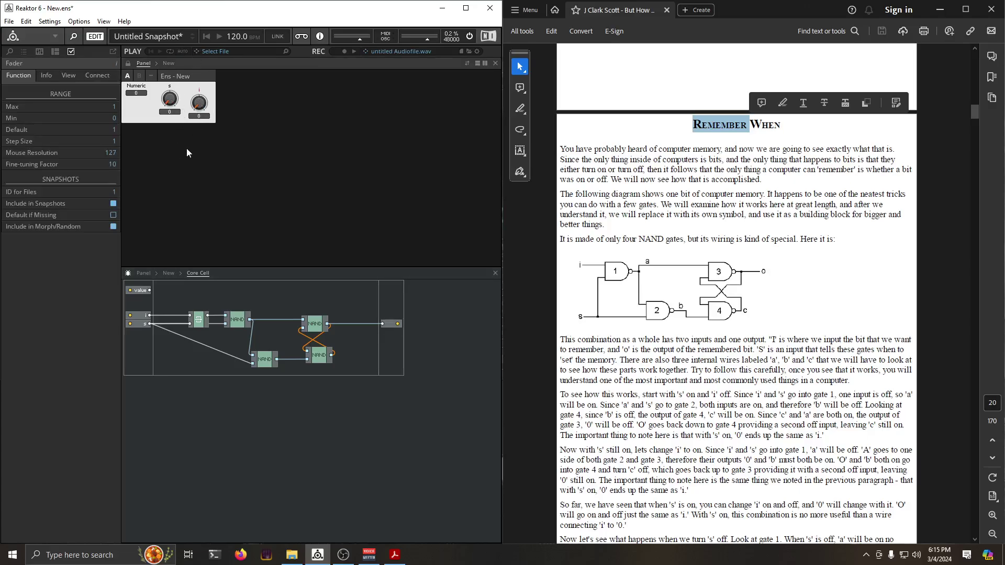
{"action": "left_click_drag", "start_coordinate": [198, 102], "coordinate": [199, 55]}
{"action": "left_click_drag", "start_coordinate": [199, 105], "coordinate": [161, 37]}
{"action": "left_click_drag", "start_coordinate": [198, 103], "coordinate": [199, 79]}
{"action": "left_click", "coordinate": [170, 100]}
{"action": "left_click_drag", "start_coordinate": [199, 103], "coordinate": [194, 110]}
{"action": "left_click", "coordinate": [177, 102]}
{"action": "scroll", "coordinate": [207, 116], "scroll_direction": "up", "scroll_amount": 1}
Delete the value input port and tidy the core cell by compacting the board and aligning gates 2 and 4
{"action": "left_click", "coordinate": [135, 291]}
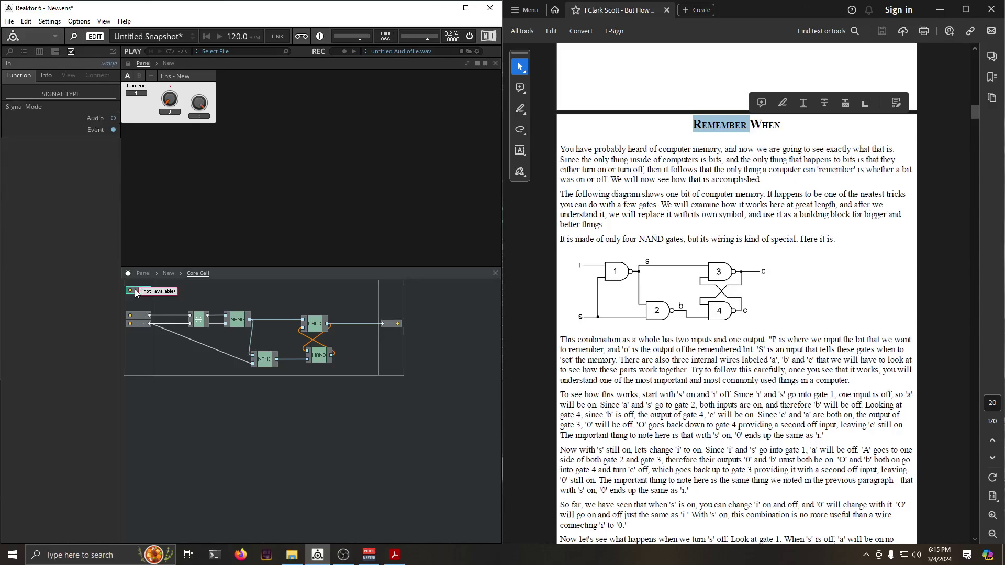
{"action": "key", "text": "Delete"}
{"action": "right_click", "coordinate": [143, 296]}
{"action": "left_click", "coordinate": [159, 348]}
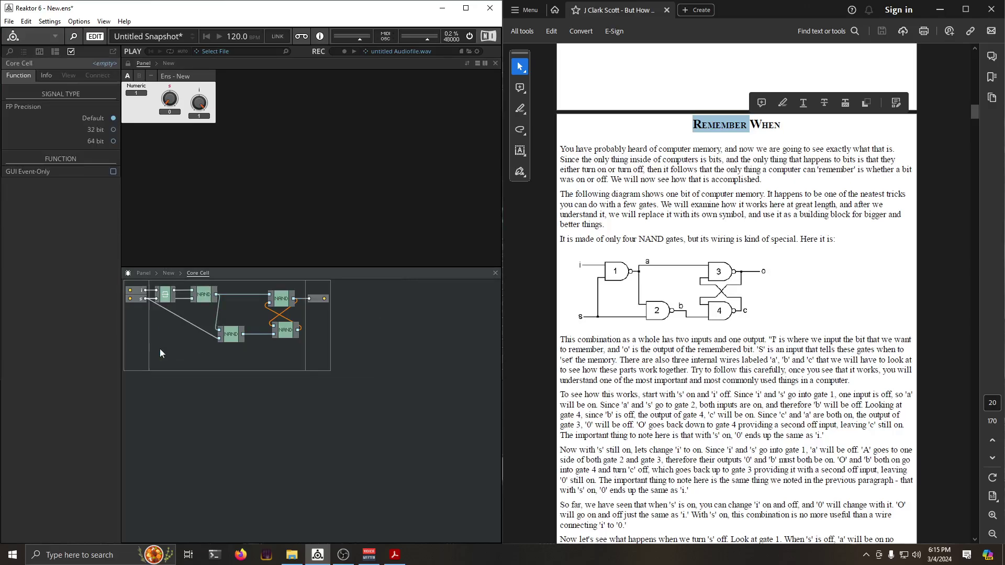
{"action": "left_click_drag", "start_coordinate": [286, 329], "coordinate": [242, 335]}
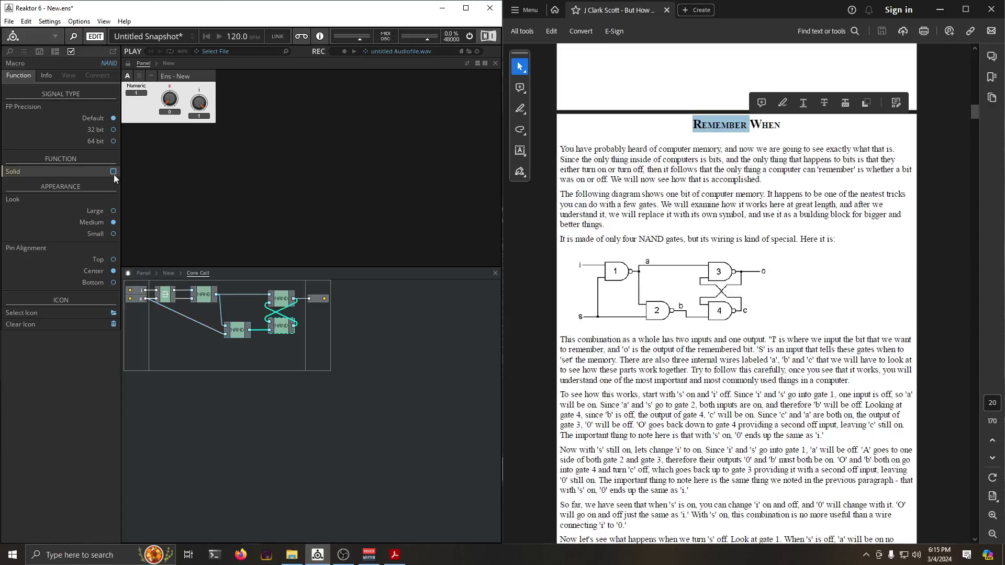
Recheck the tidied memory circuit by operating the s and i knobs
{"action": "left_click", "coordinate": [170, 99]}
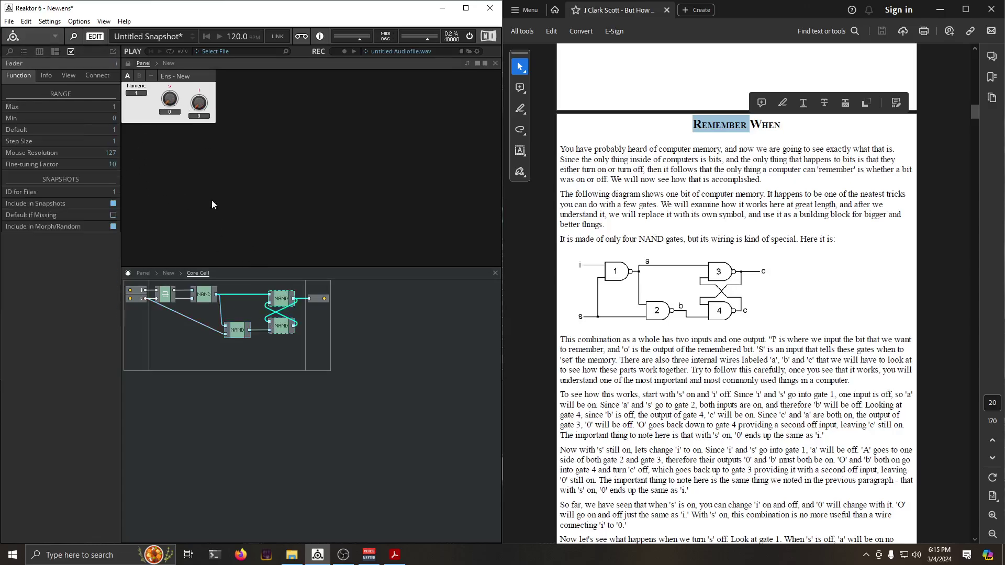
{"action": "left_click", "coordinate": [204, 106]}
{"action": "left_click", "coordinate": [178, 111]}
Start saving the ensemble under a new name, creating and opening a folder named Reacktor Computer inside Development
{"action": "left_click", "coordinate": [9, 21]}
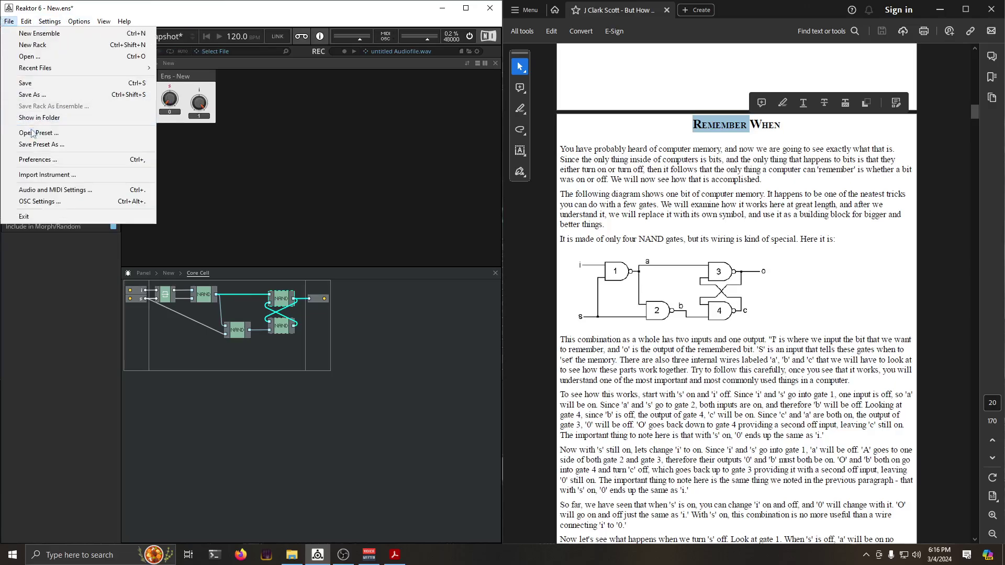
{"action": "left_click", "coordinate": [33, 95]}
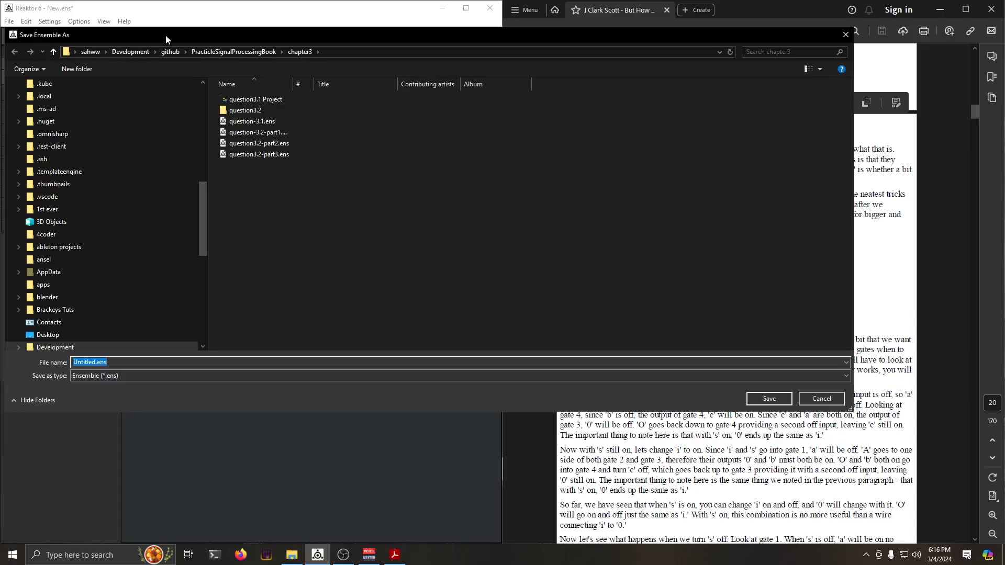
{"action": "left_click", "coordinate": [126, 53]}
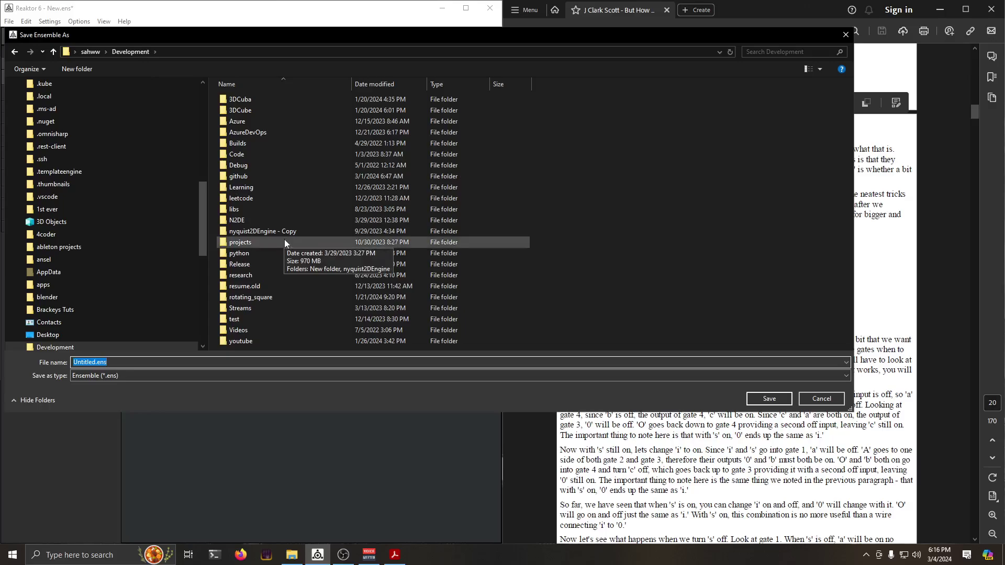
{"action": "right_click", "coordinate": [690, 235]}
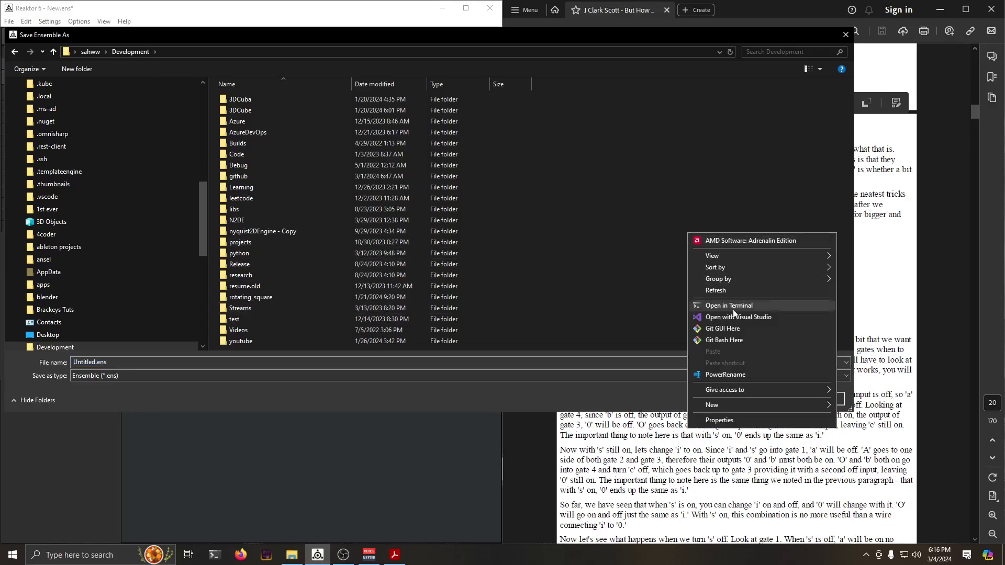
{"action": "mouse_move", "coordinate": [762, 404]}
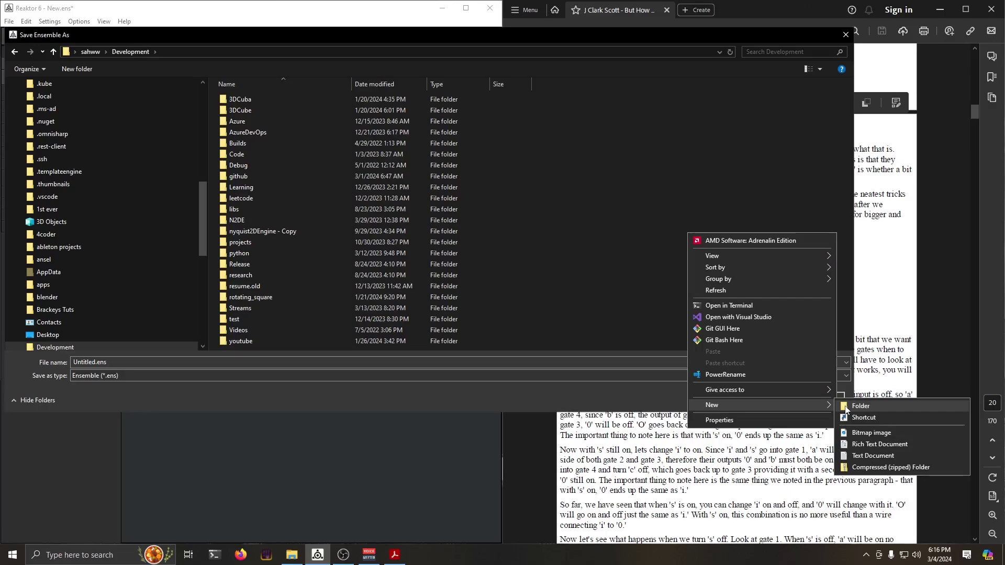
{"action": "left_click", "coordinate": [846, 409]}
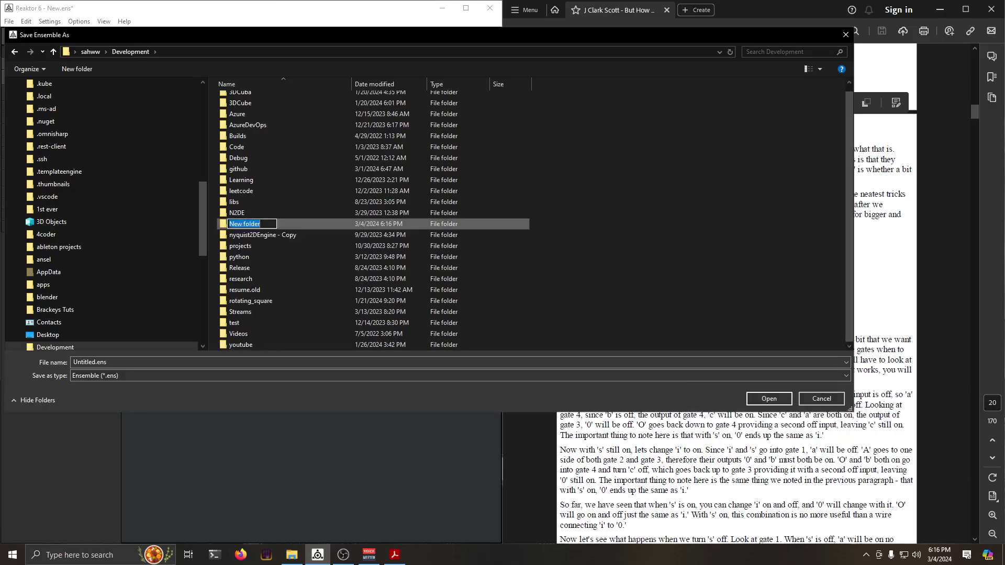
{"action": "type", "text": "Reacktor Compute"}
{"action": "key", "text": "Return"}
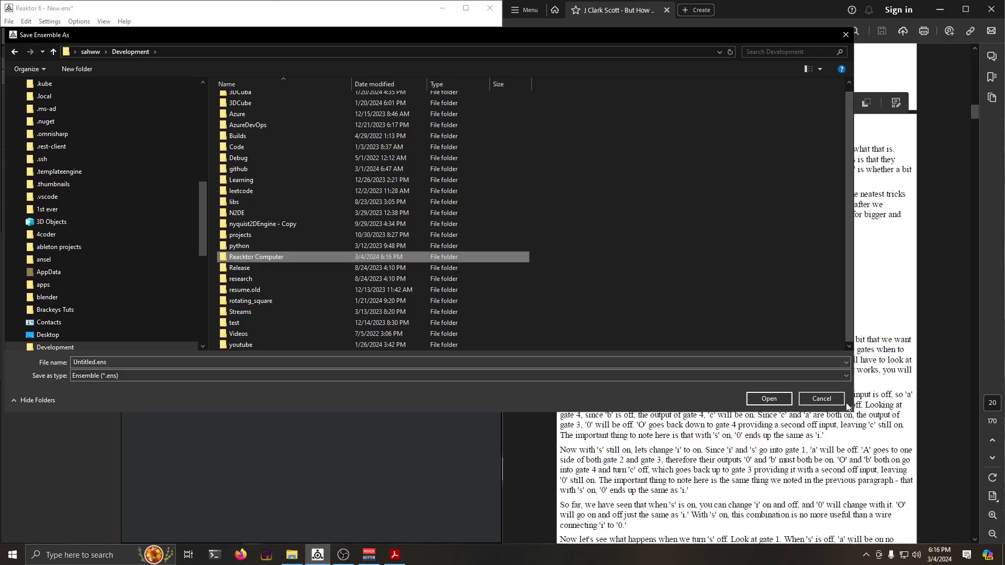
{"action": "key", "text": "Return"}
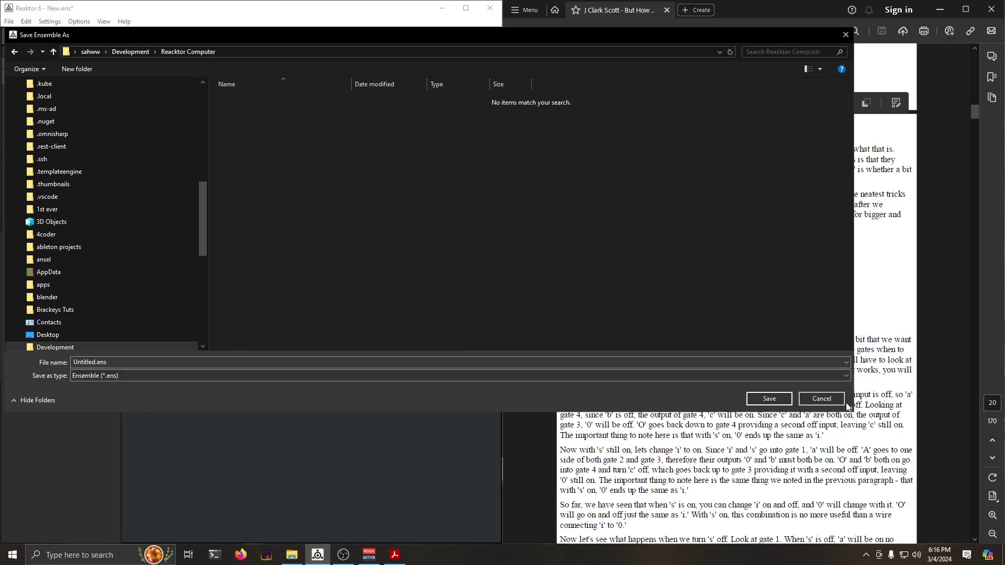
Save the ensemble in the Reacktor Computer folder under the name one
{"action": "double_click", "coordinate": [92, 362]}
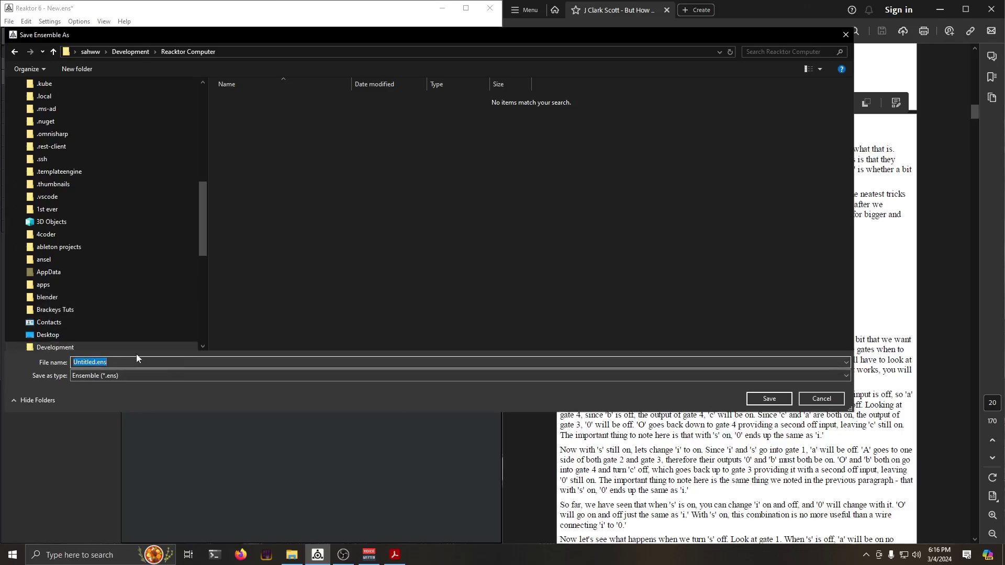
{"action": "type", "text": "one"}
{"action": "key", "text": "Return"}
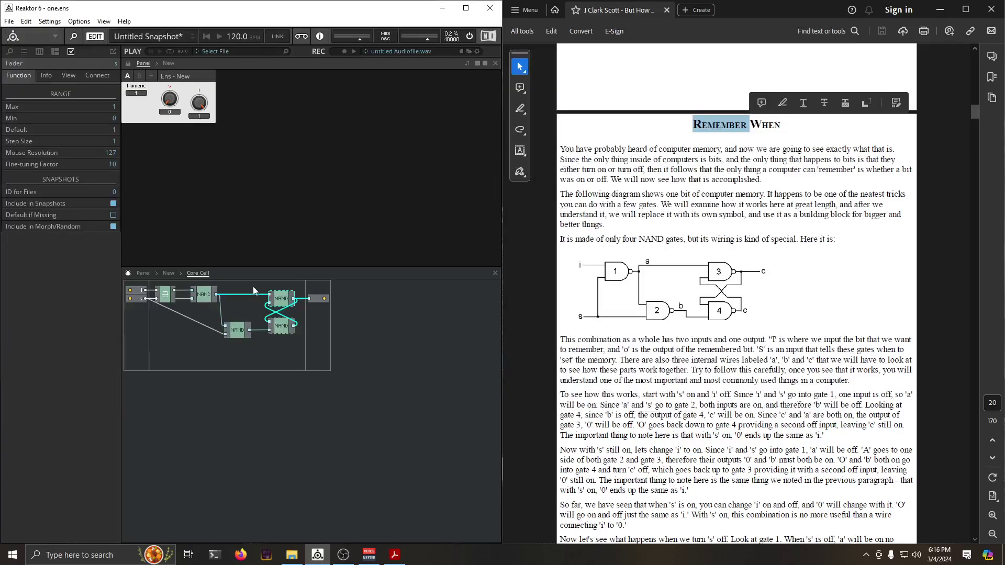
Open the online Reaktor documentation in Firefox, maximize the browser, and close the empty New Tab page
{"action": "left_click", "coordinate": [103, 21]}
{"action": "left_click", "coordinate": [124, 21]}
{"action": "left_click", "coordinate": [124, 21]}
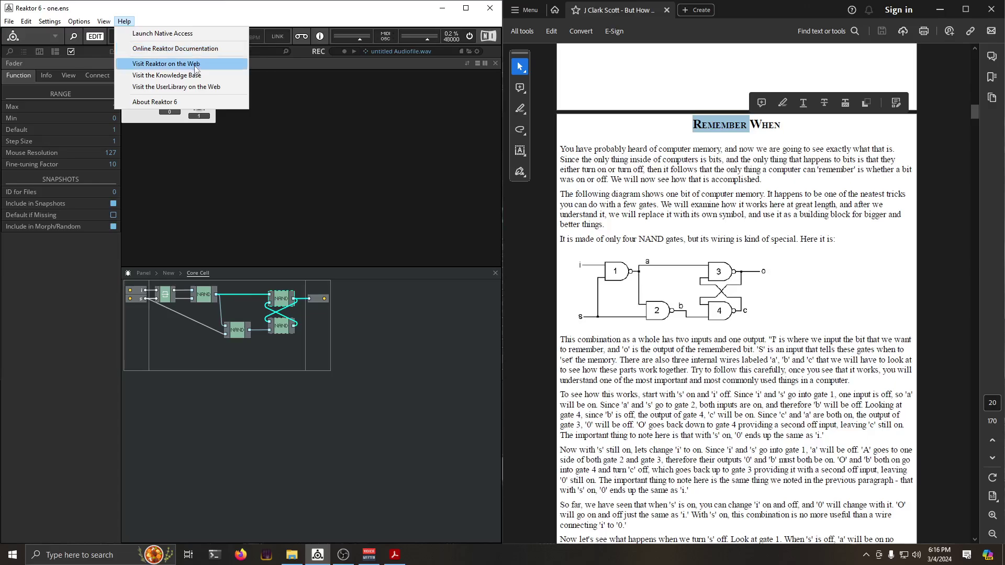
{"action": "left_click", "coordinate": [199, 49]}
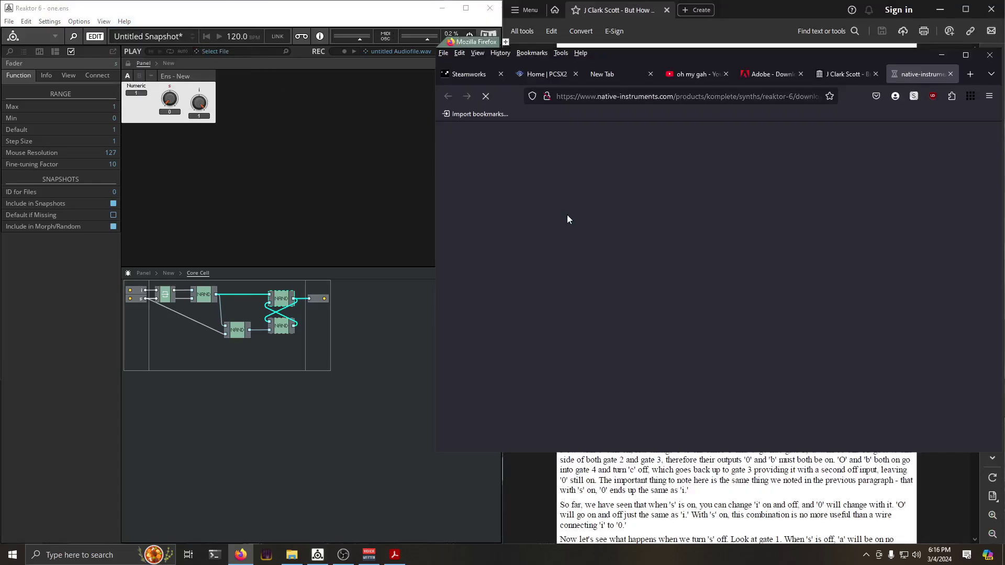
{"action": "left_click", "coordinate": [965, 55]}
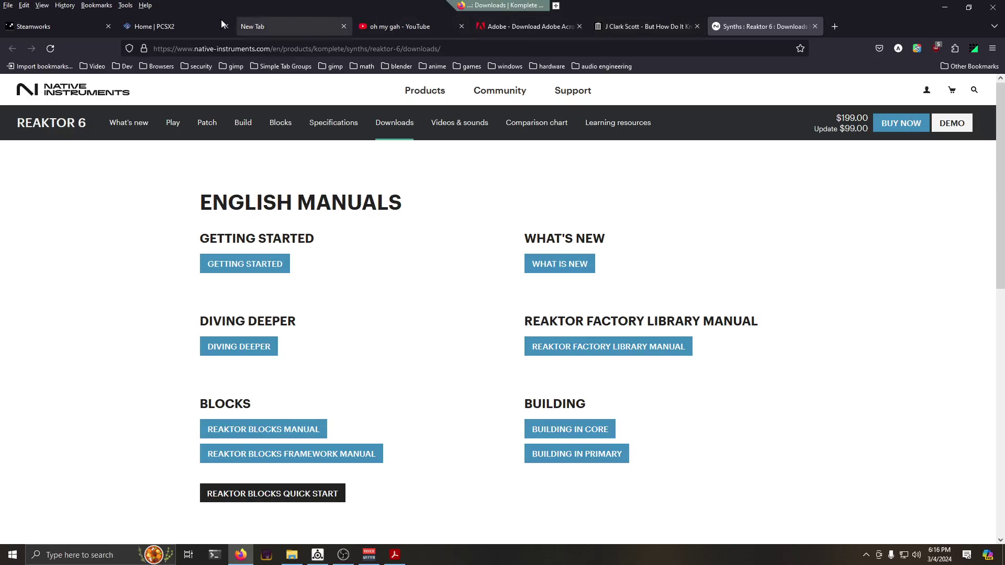
{"action": "left_click", "coordinate": [343, 26]}
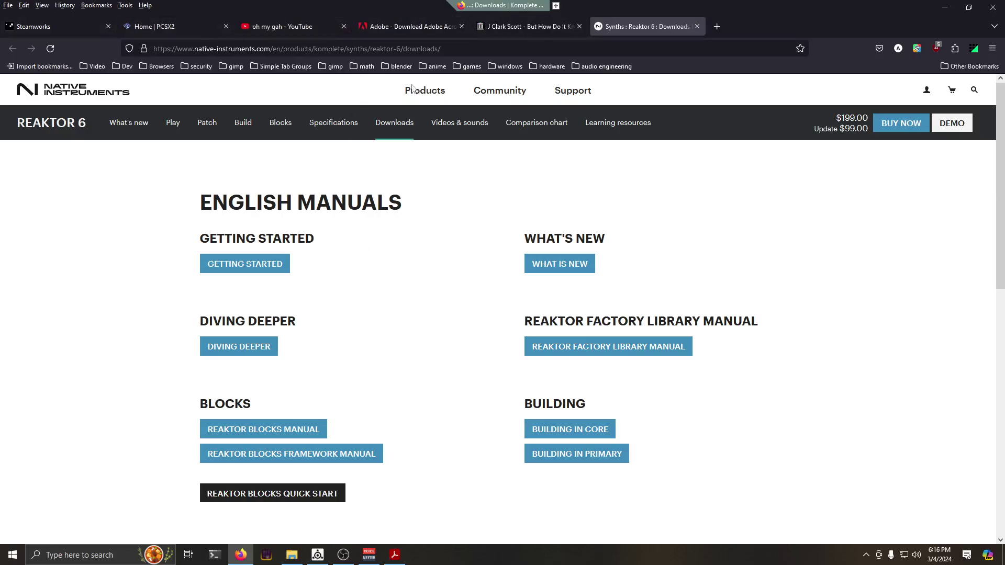
Look over the Reaktor manual downloads and open the English Getting Started manual
{"action": "scroll", "coordinate": [422, 329], "scroll_direction": "down", "scroll_amount": 6}
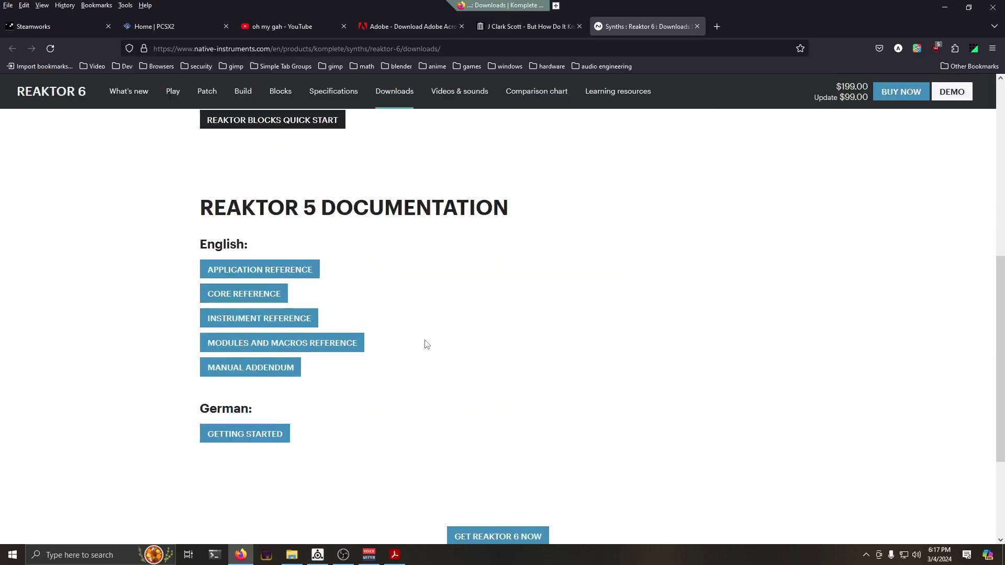
{"action": "scroll", "coordinate": [368, 372], "scroll_direction": "up", "scroll_amount": 6}
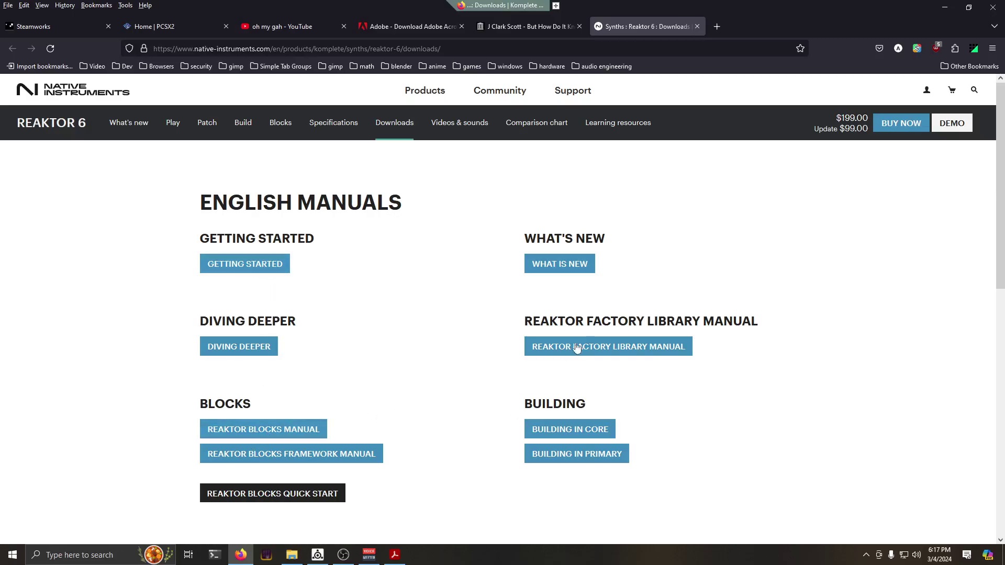
{"action": "left_click", "coordinate": [231, 267]}
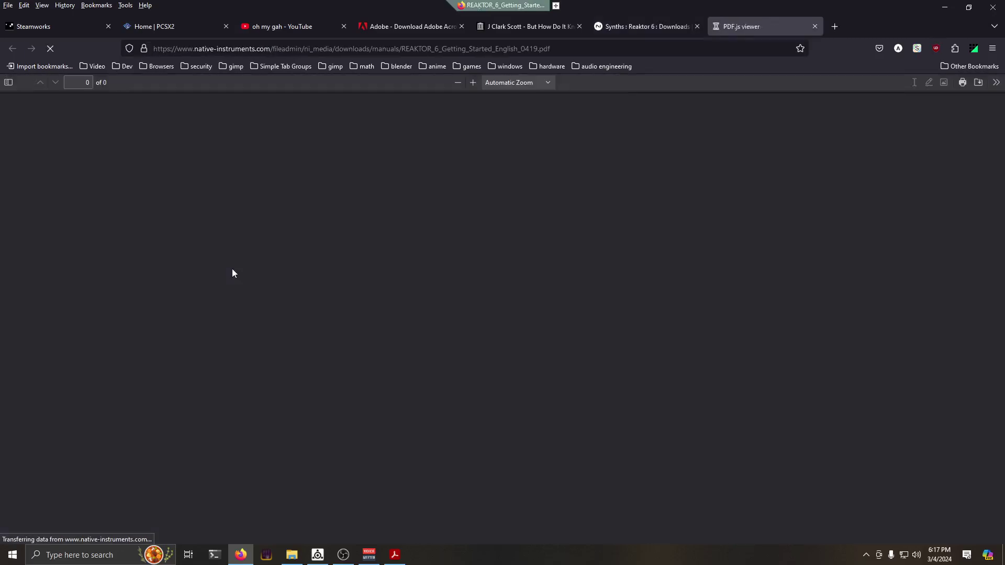
{"action": "scroll", "coordinate": [467, 389], "scroll_direction": "up", "scroll_amount": 5}
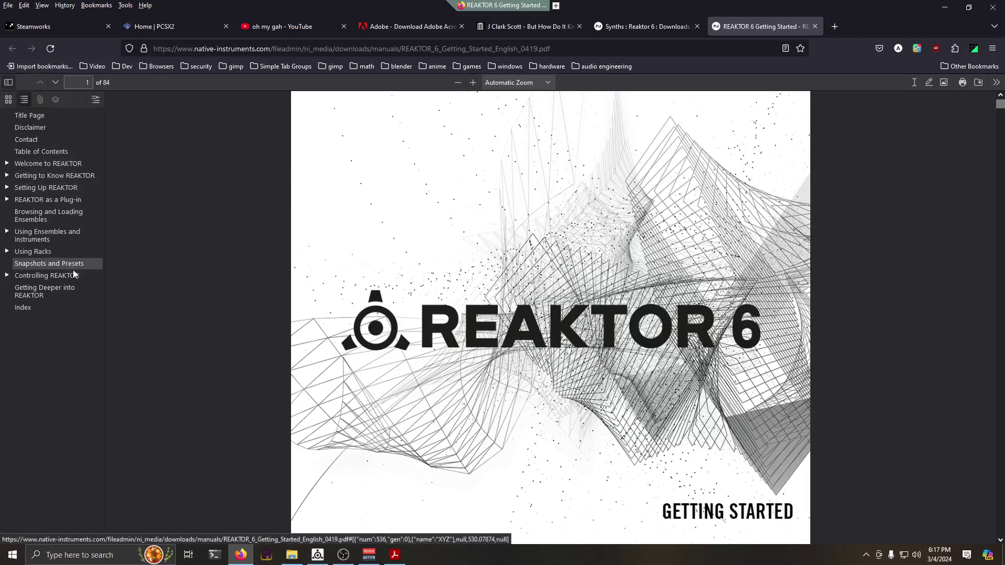
Open the Diving Deeper manual from the downloads page and read its table of contents and the section on the REAKTOR 6 documentation
{"action": "left_click", "coordinate": [648, 28]}
{"action": "left_click", "coordinate": [255, 348]}
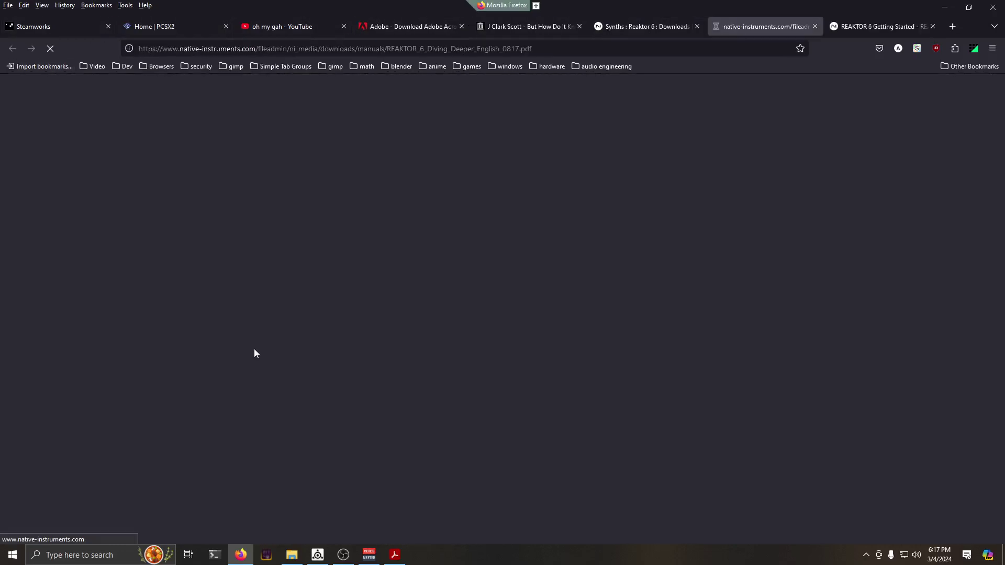
{"action": "scroll", "coordinate": [419, 412], "scroll_direction": "down", "scroll_amount": 20}
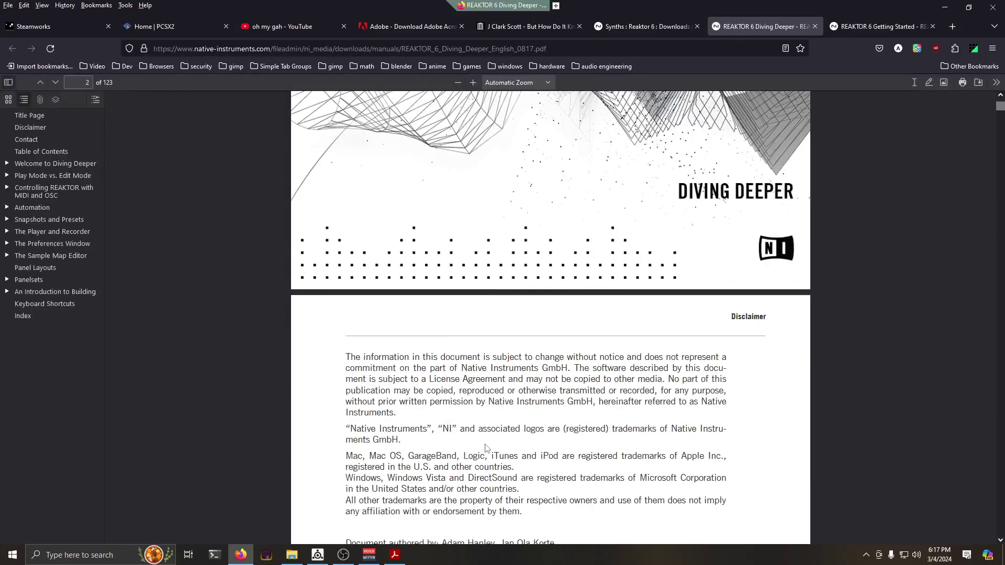
{"action": "scroll", "coordinate": [503, 484], "scroll_direction": "down", "scroll_amount": 4}
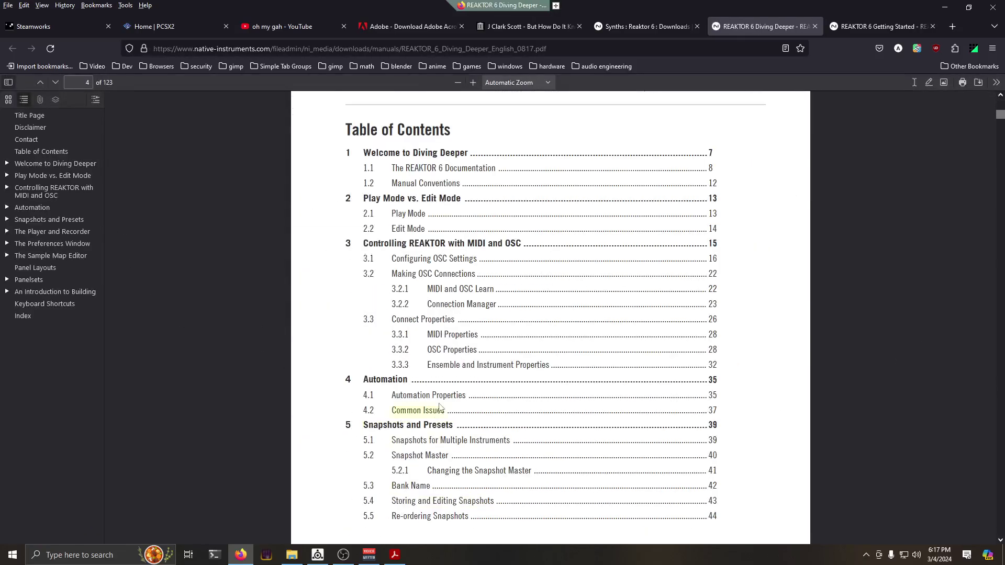
{"action": "scroll", "coordinate": [416, 437], "scroll_direction": "down", "scroll_amount": 4}
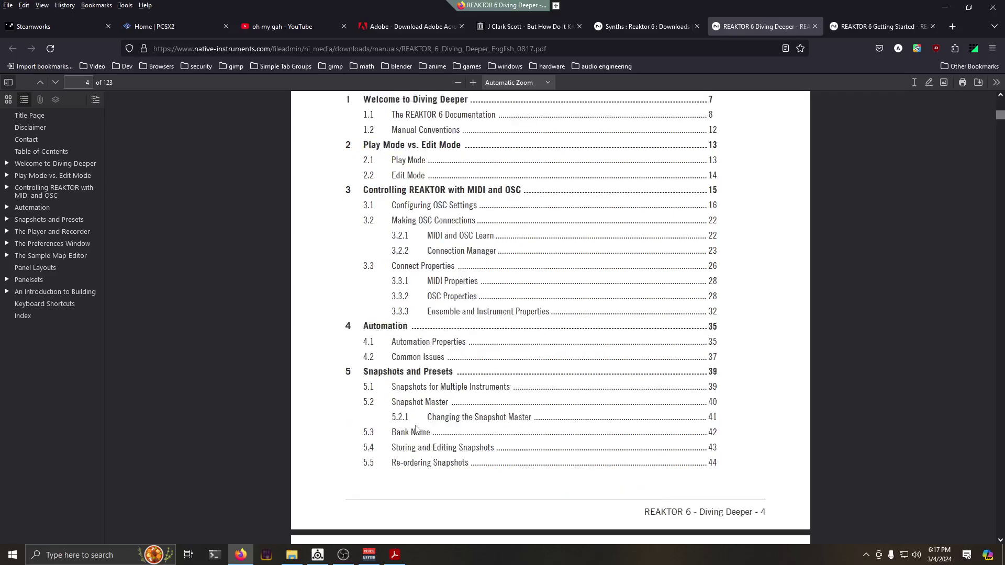
{"action": "scroll", "coordinate": [416, 438], "scroll_direction": "down", "scroll_amount": 20}
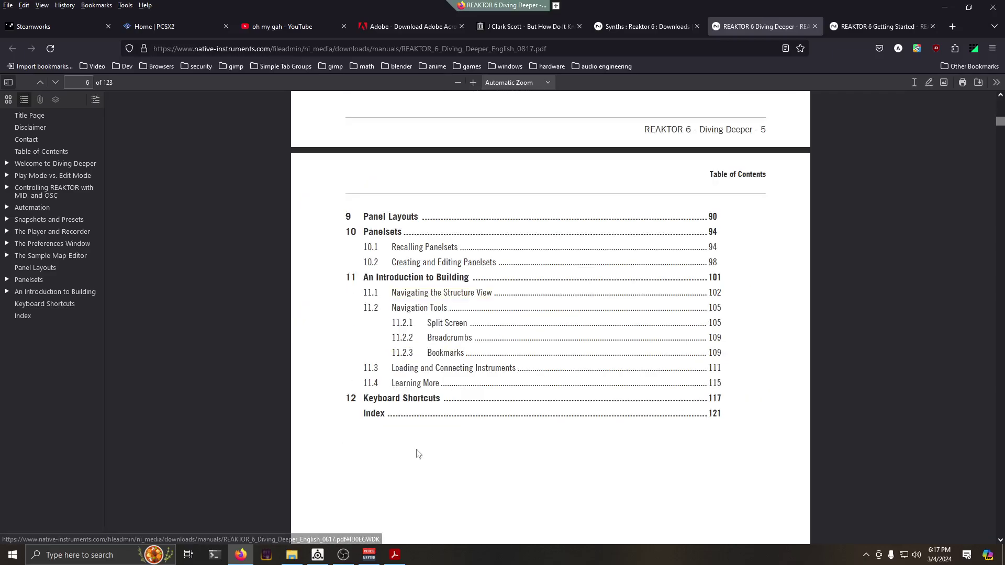
{"action": "scroll", "coordinate": [418, 455], "scroll_direction": "down", "scroll_amount": 20}
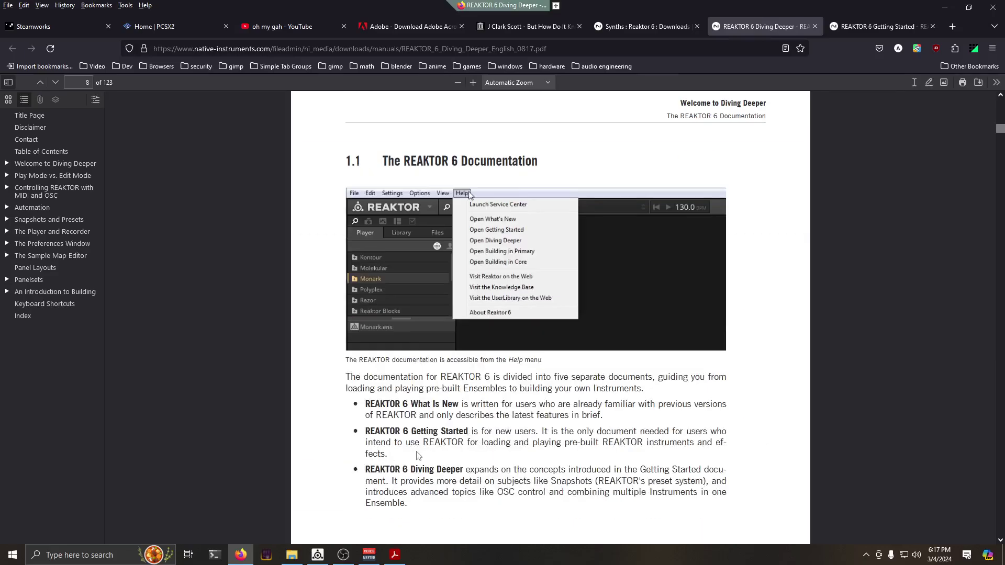
{"action": "scroll", "coordinate": [417, 451], "scroll_direction": "down", "scroll_amount": 5}
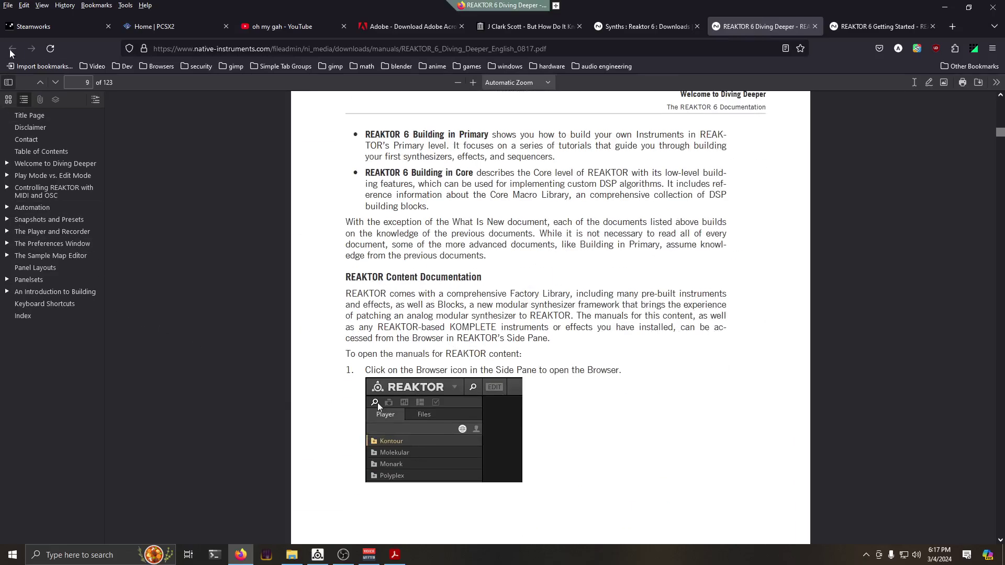
Open the Building in Core manual and examine the Routing and Merging section under Building Practices and Conventions
{"action": "left_click", "coordinate": [621, 36]}
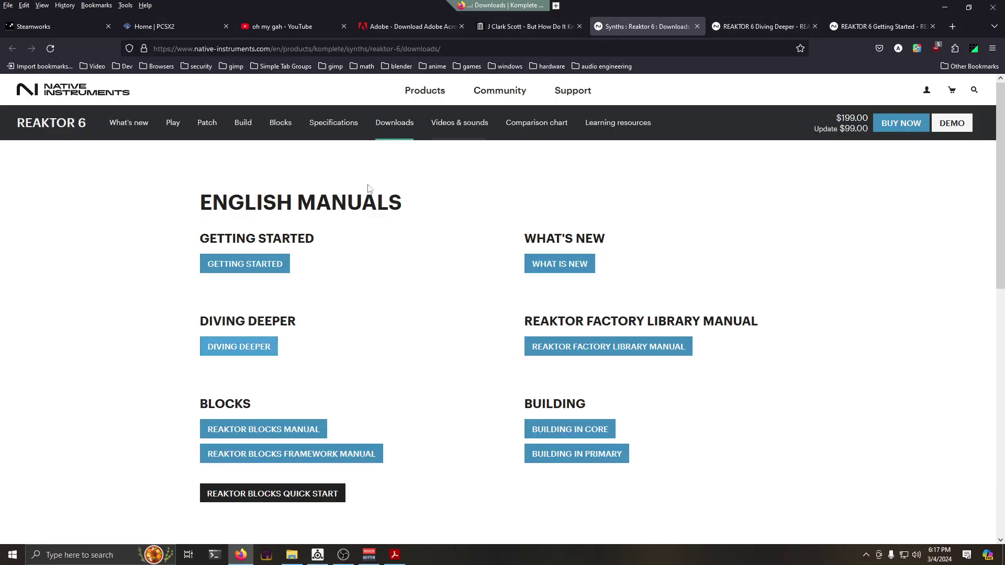
{"action": "left_click", "coordinate": [573, 438]}
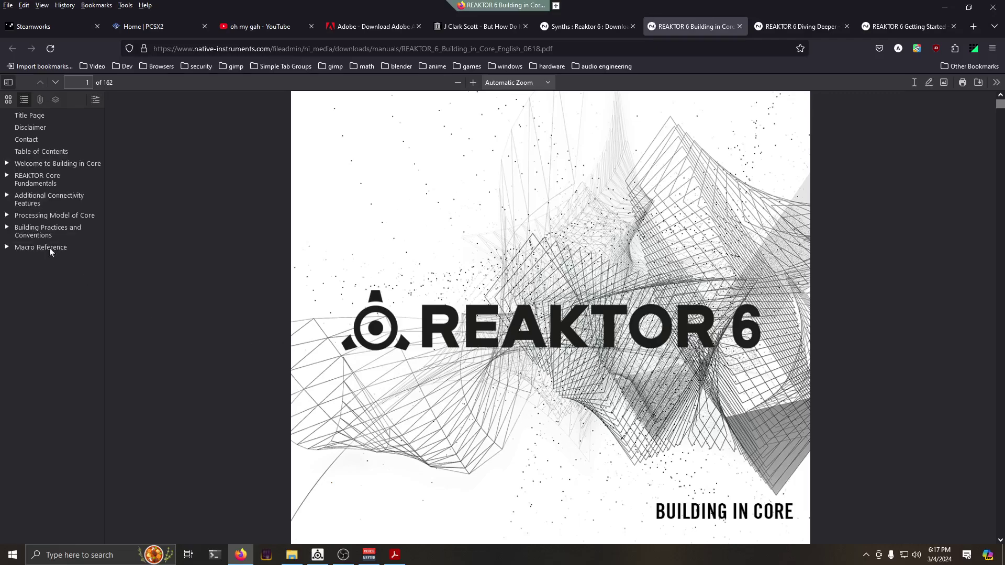
{"action": "left_click", "coordinate": [6, 229]}
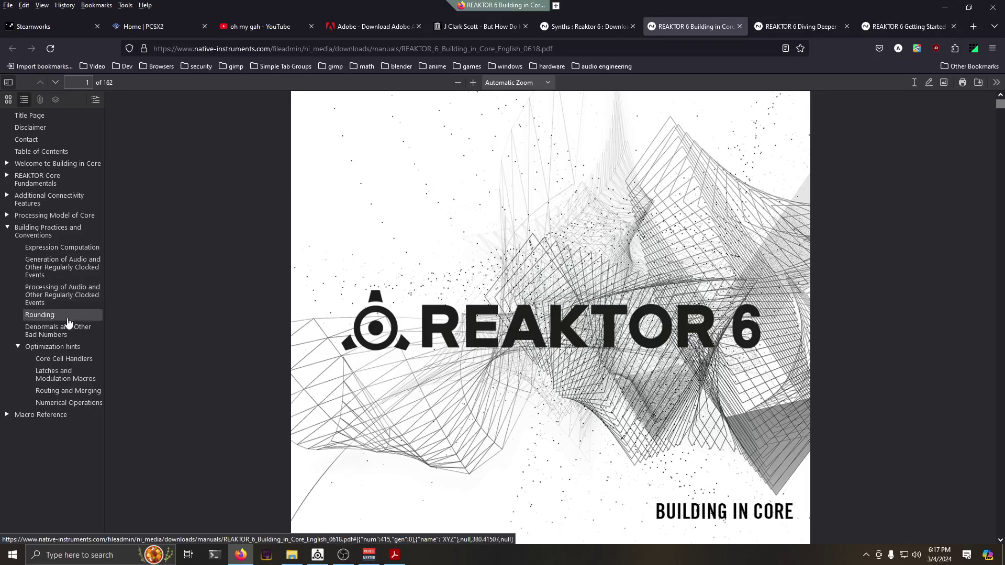
{"action": "left_click", "coordinate": [69, 392]}
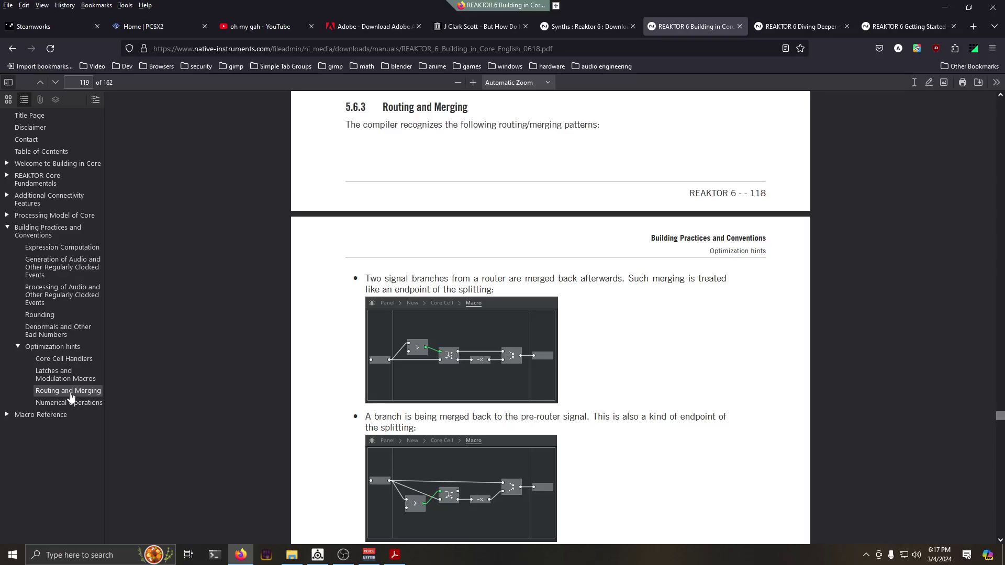
{"action": "scroll", "coordinate": [496, 443], "scroll_direction": "down", "scroll_amount": 5}
{"action": "scroll", "coordinate": [495, 442], "scroll_direction": "down", "scroll_amount": 6}
{"action": "scroll", "coordinate": [494, 437], "scroll_direction": "up", "scroll_amount": 5}
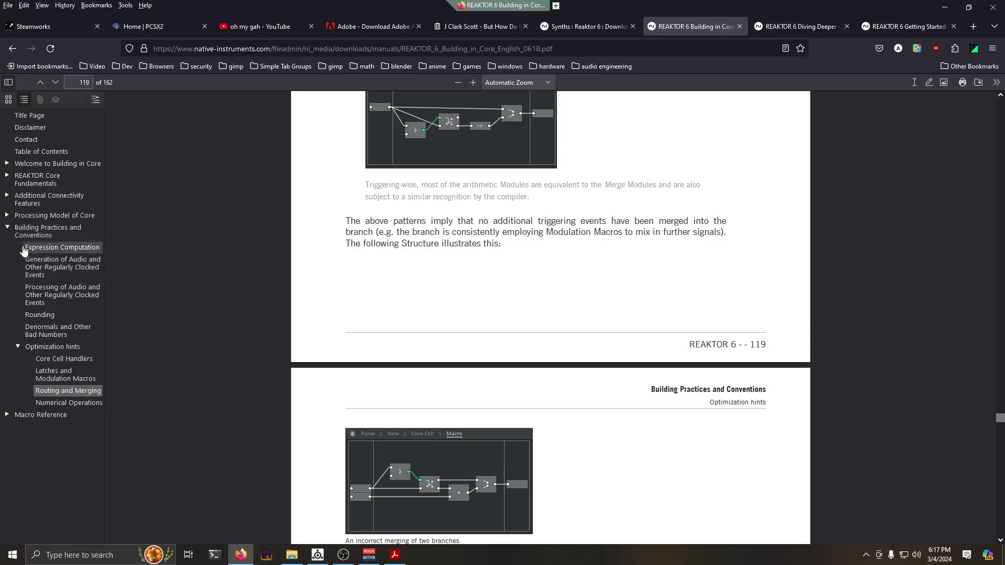
Expand the Processing Model of Core chapter and examine its Advanced OBC Ordering, Processing Order and Object Bus Connections sections
{"action": "left_click", "coordinate": [8, 214]}
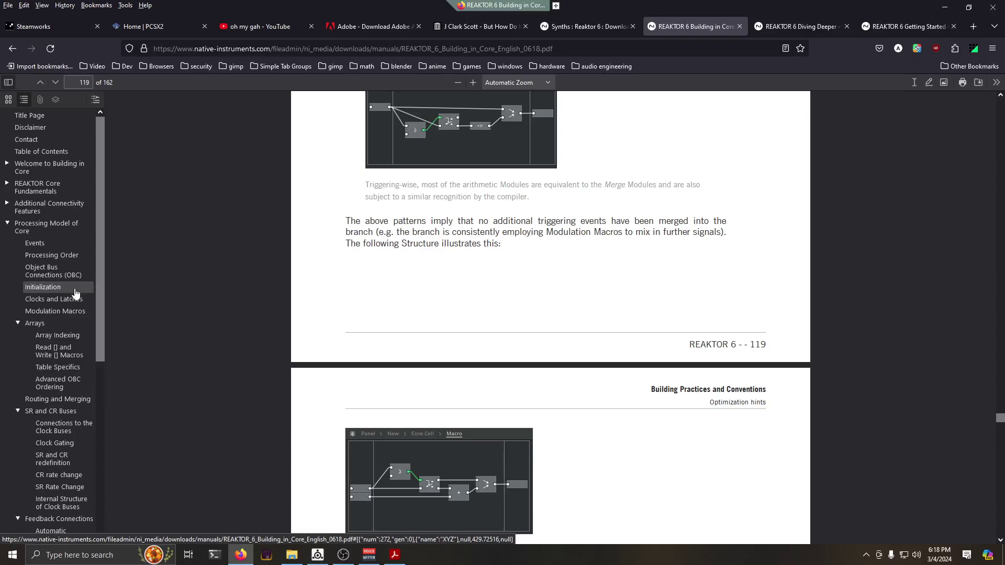
{"action": "left_click", "coordinate": [66, 388]}
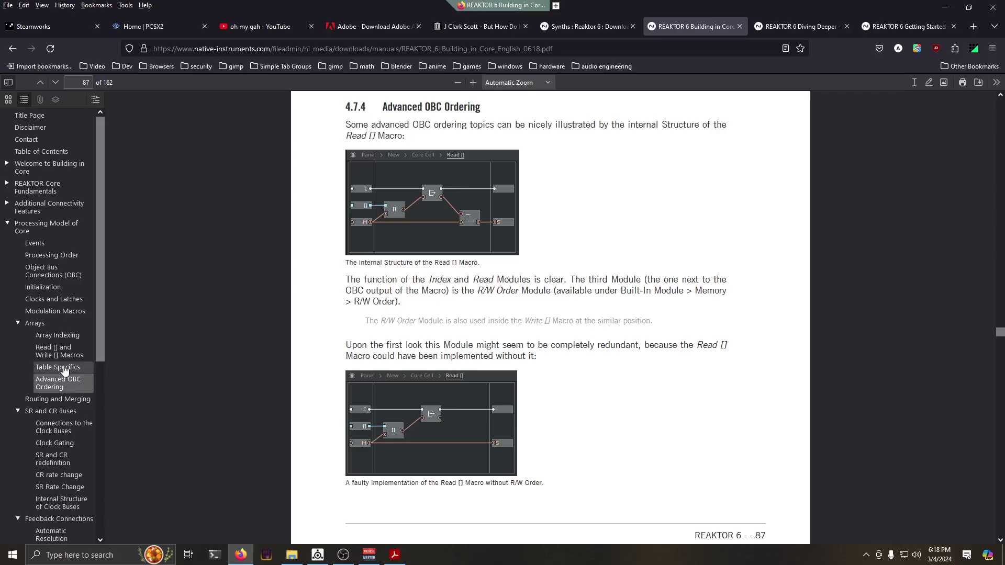
{"action": "left_click", "coordinate": [68, 275]}
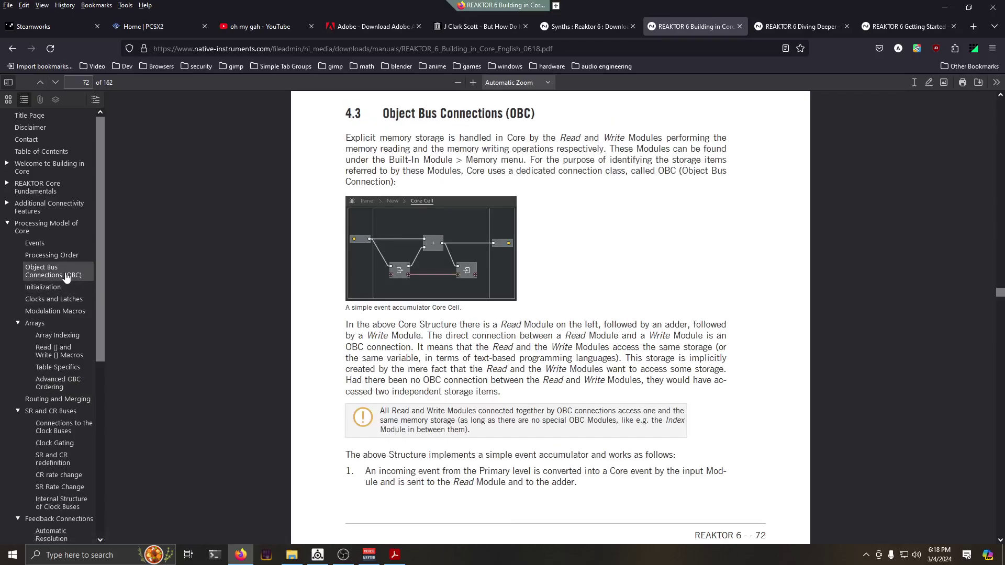
{"action": "left_click", "coordinate": [66, 258]}
{"action": "left_click", "coordinate": [68, 274]}
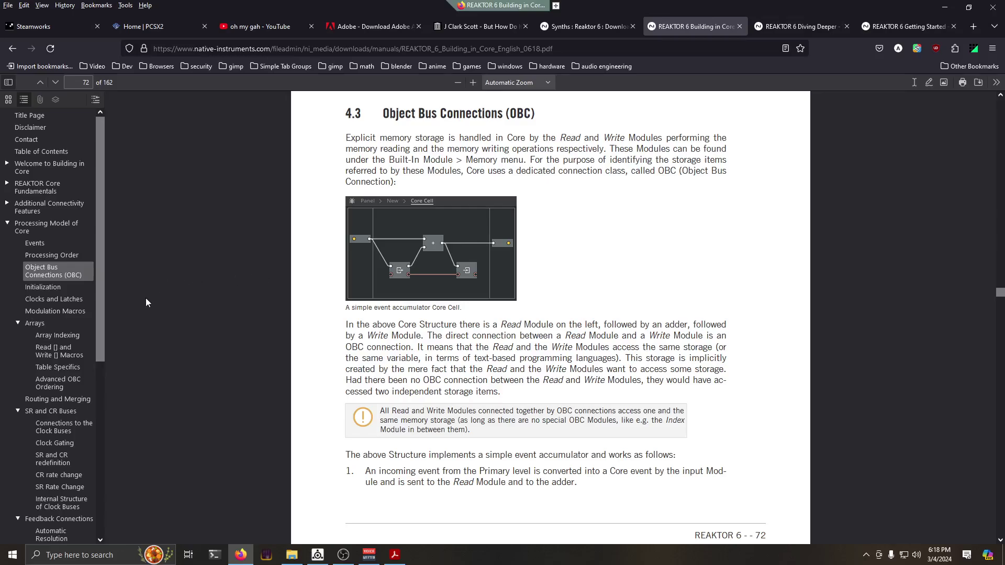
{"action": "scroll", "coordinate": [58, 445], "scroll_direction": "down", "scroll_amount": 3}
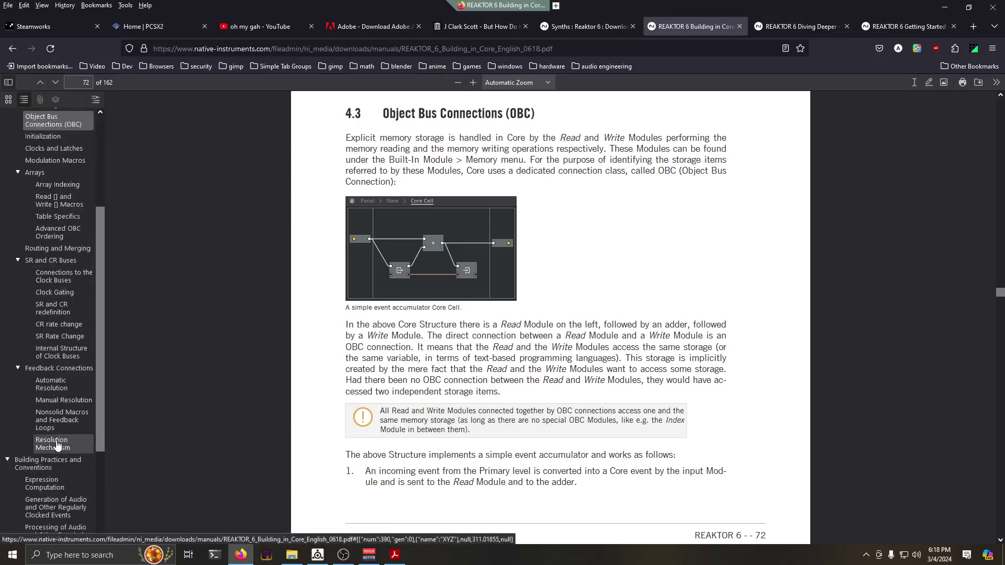
{"action": "scroll", "coordinate": [59, 460], "scroll_direction": "down", "scroll_amount": 3}
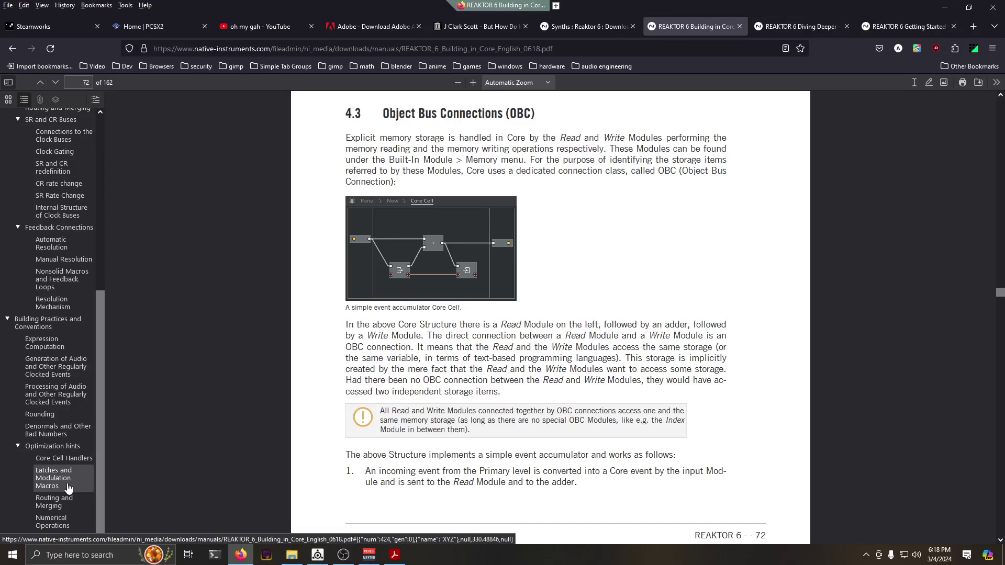
{"action": "scroll", "coordinate": [31, 313], "scroll_direction": "up", "scroll_amount": 6}
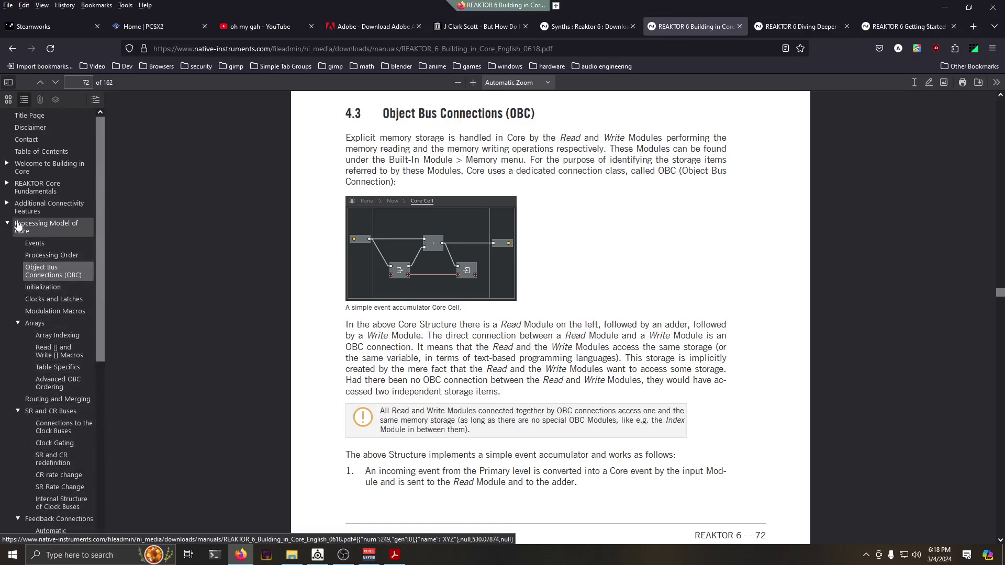
Expand the REAKTOR Core Fundamentals chapter and view the Core Cell Outputs and Properties sections and the Core Macro Properties section
{"action": "left_click", "coordinate": [6, 186]}
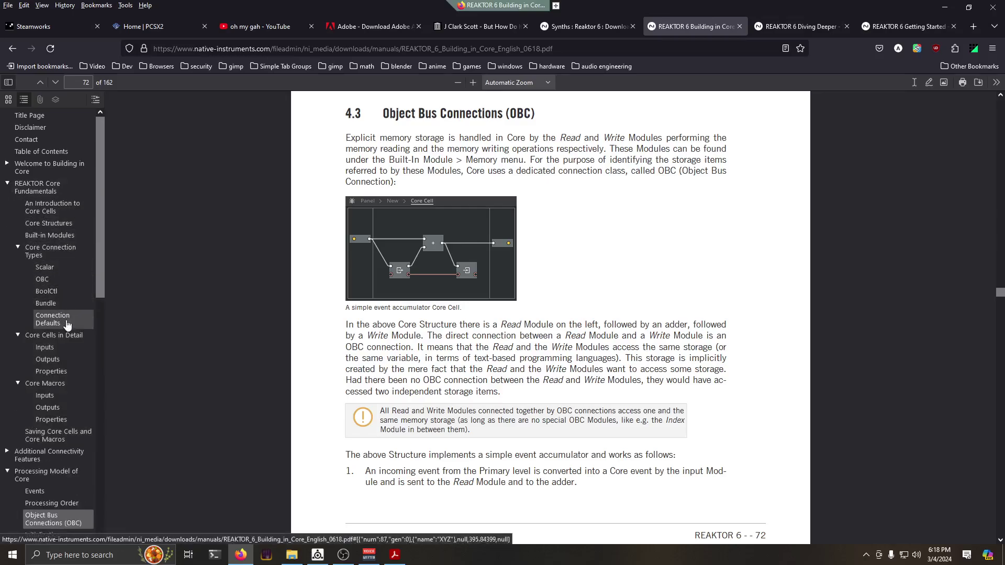
{"action": "left_click", "coordinate": [64, 360]}
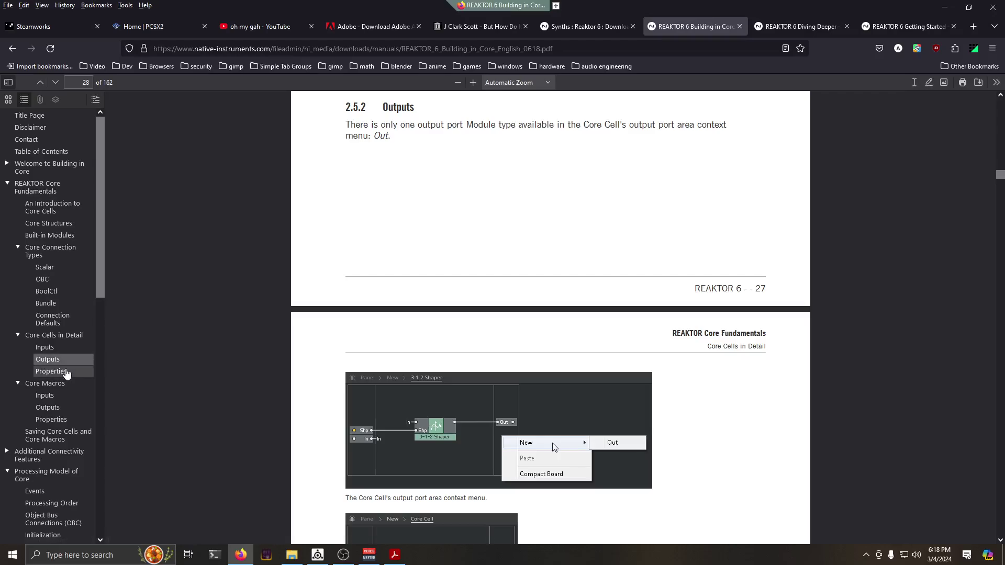
{"action": "left_click", "coordinate": [66, 371]}
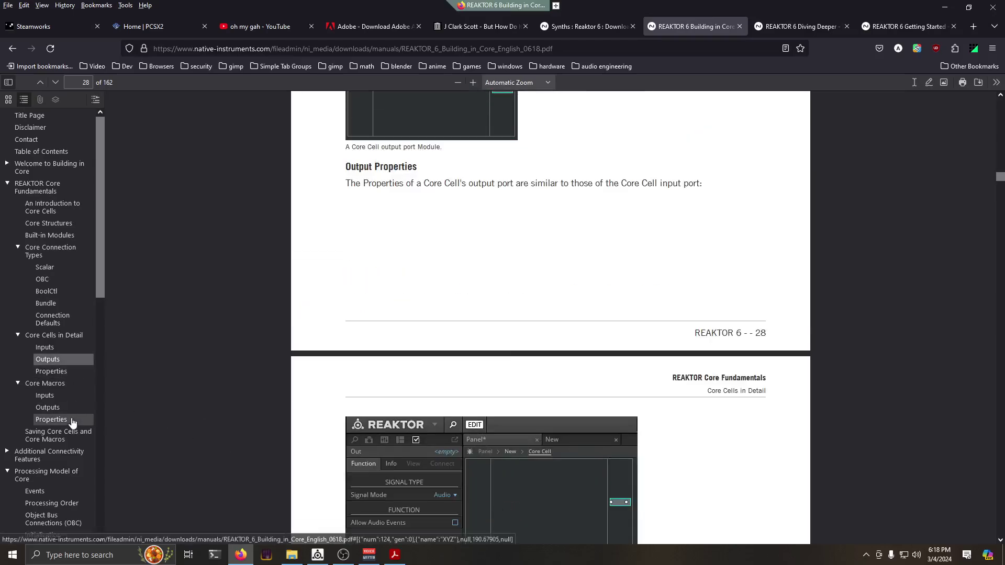
{"action": "left_click", "coordinate": [72, 423]}
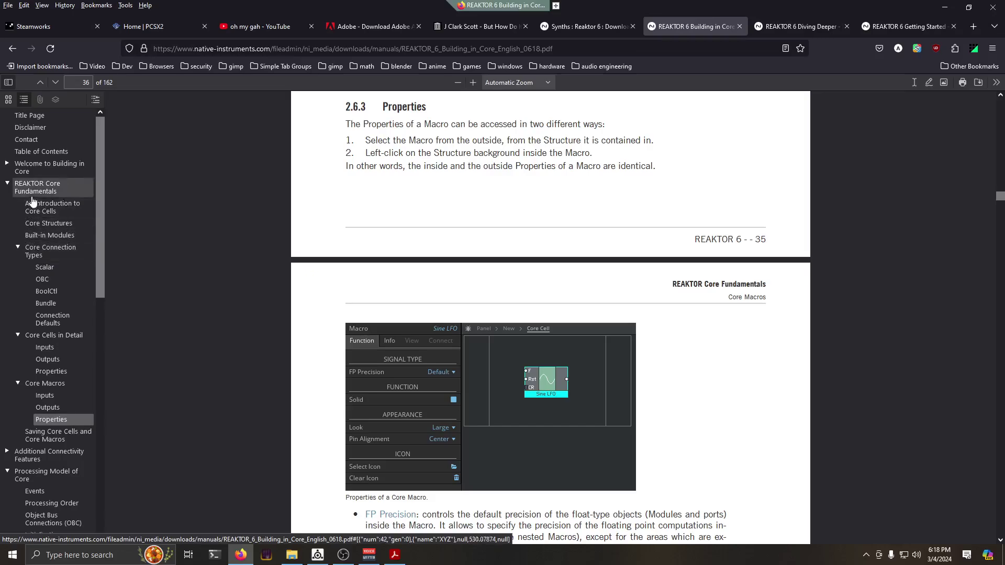
Expand the Welcome to Building in Core chapter, and view the Introduction to Core Cells, Core Structures and Built-in Modules sections
{"action": "left_click", "coordinate": [7, 164]}
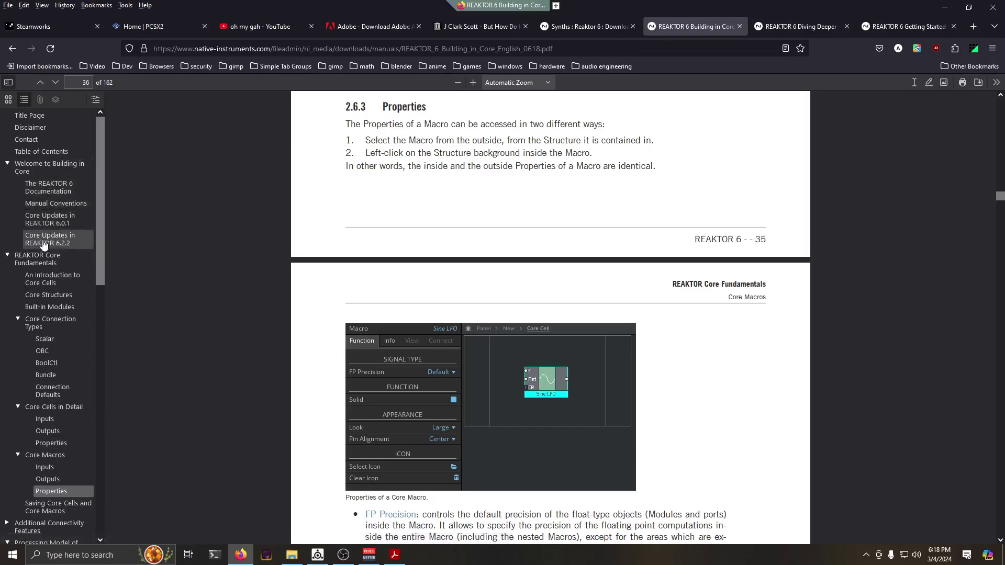
{"action": "left_click", "coordinate": [52, 279]}
{"action": "left_click", "coordinate": [55, 299]}
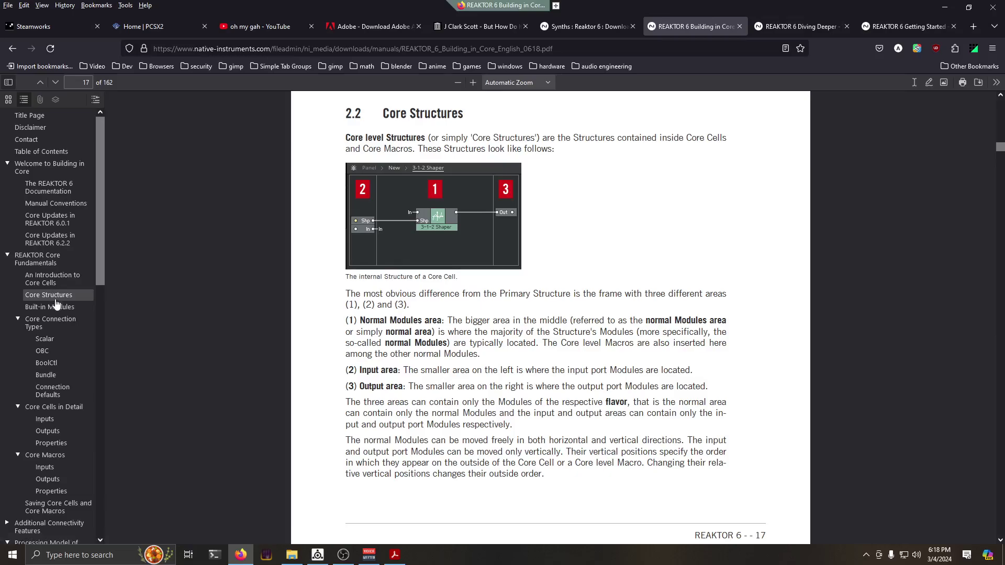
{"action": "left_click", "coordinate": [54, 307]}
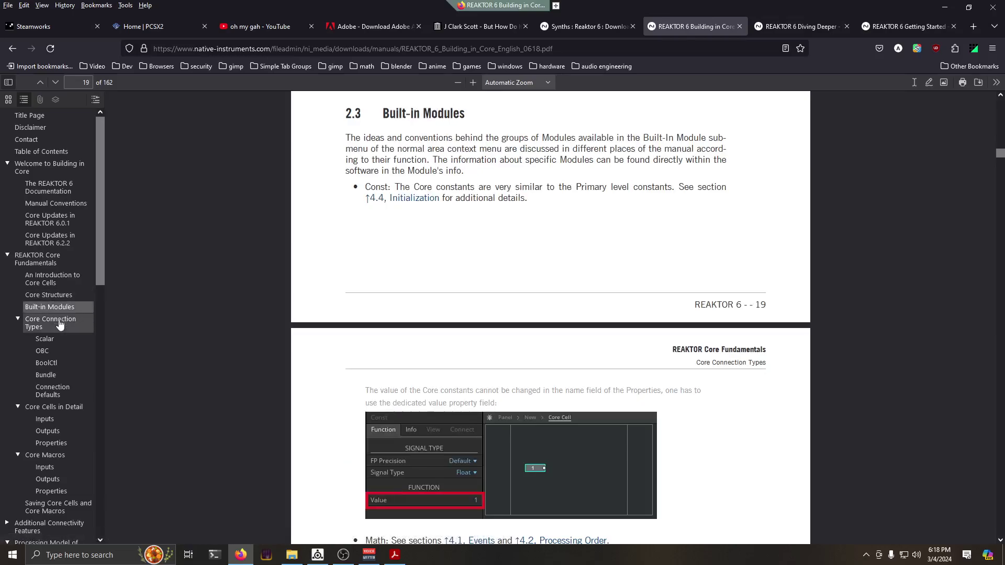
Go through the Core Connection Types sections from Scalar, OBC, BoolCtl and Bundle to Connection Defaults, and look over the remaining outline
{"action": "left_click", "coordinate": [61, 325]}
{"action": "left_click", "coordinate": [61, 343]}
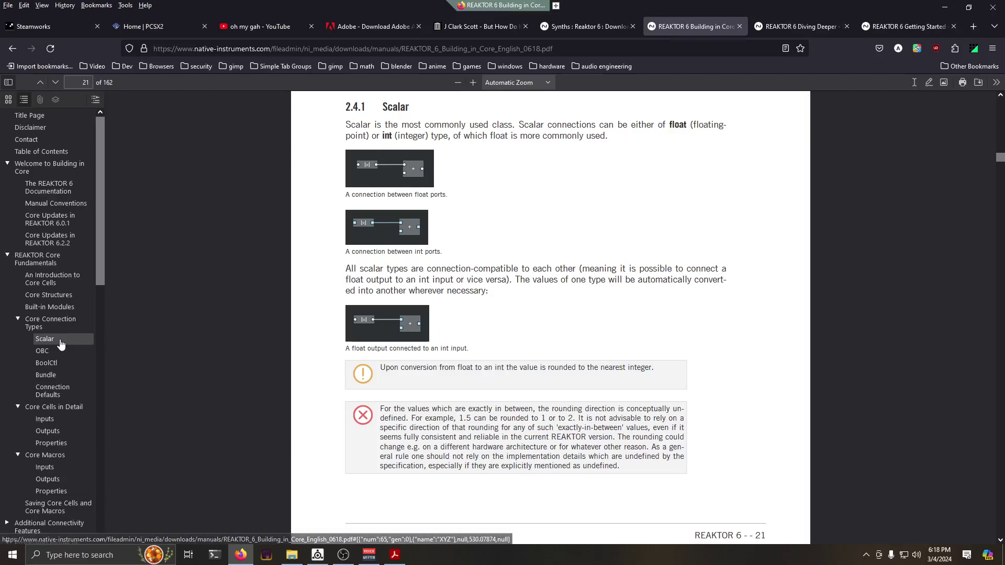
{"action": "left_click", "coordinate": [59, 353]}
{"action": "left_click", "coordinate": [59, 364]}
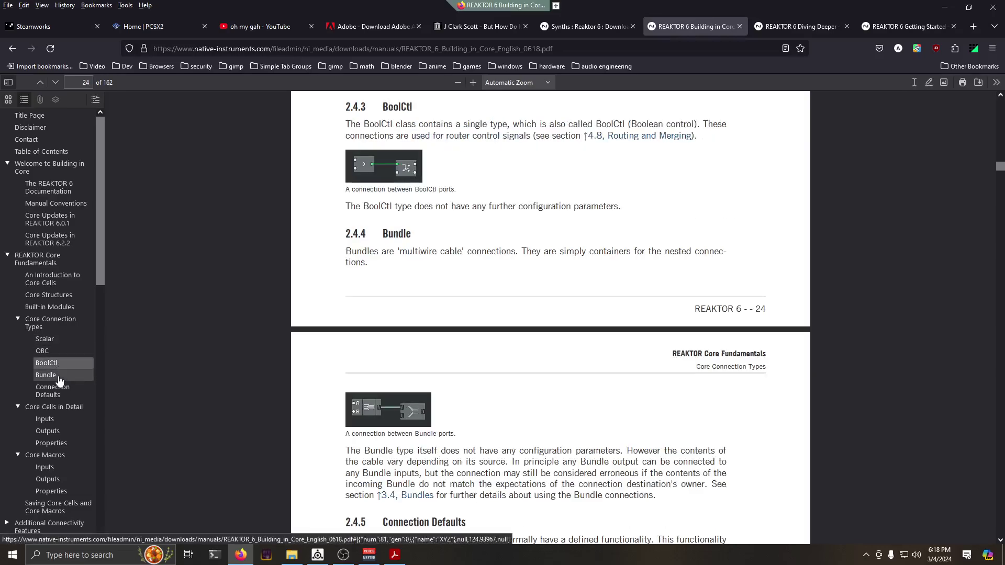
{"action": "left_click", "coordinate": [58, 379]}
{"action": "left_click", "coordinate": [55, 392]}
{"action": "scroll", "coordinate": [58, 402], "scroll_direction": "down", "scroll_amount": 1}
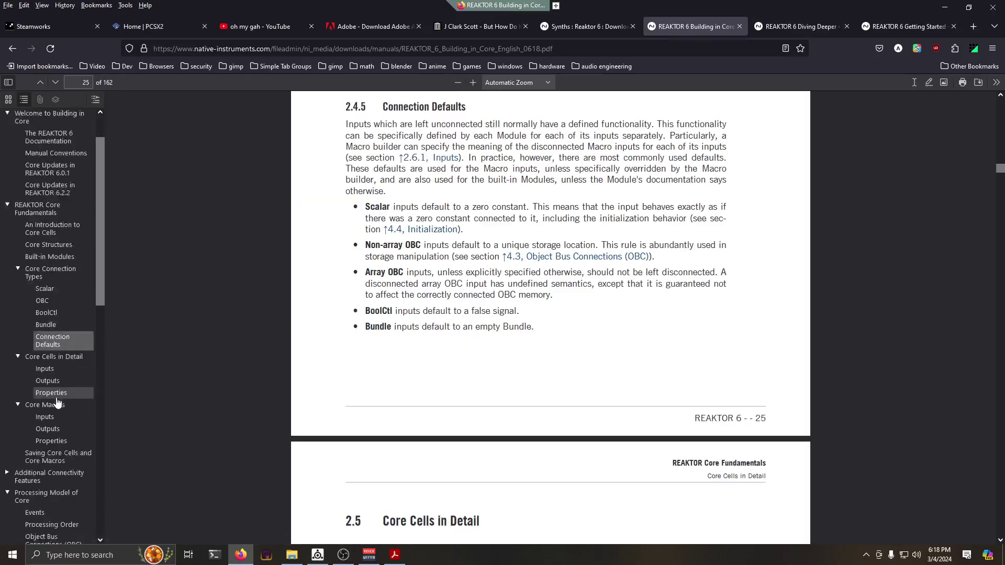
{"action": "scroll", "coordinate": [57, 402], "scroll_direction": "down", "scroll_amount": 15}
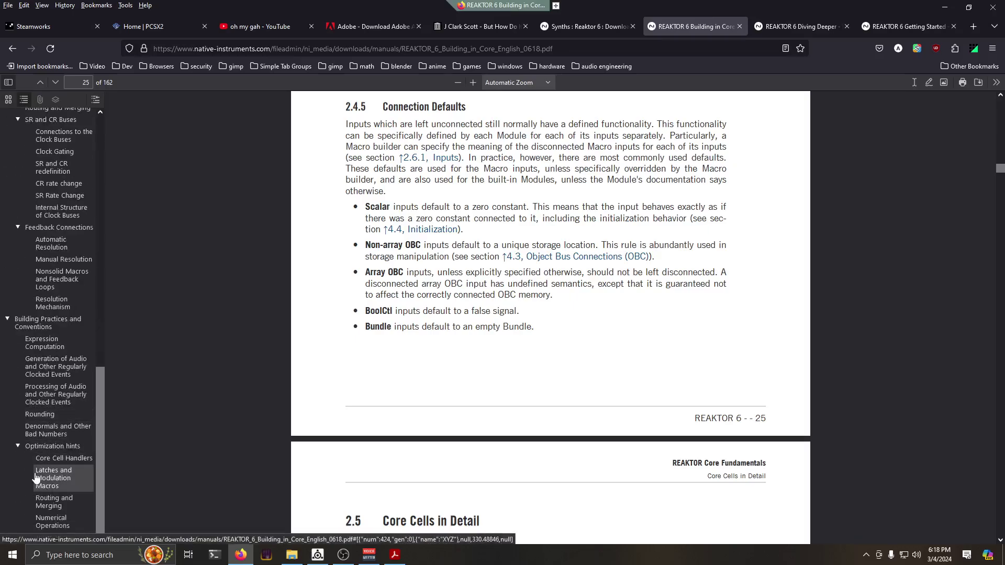
{"action": "scroll", "coordinate": [41, 471], "scroll_direction": "up", "scroll_amount": 20}
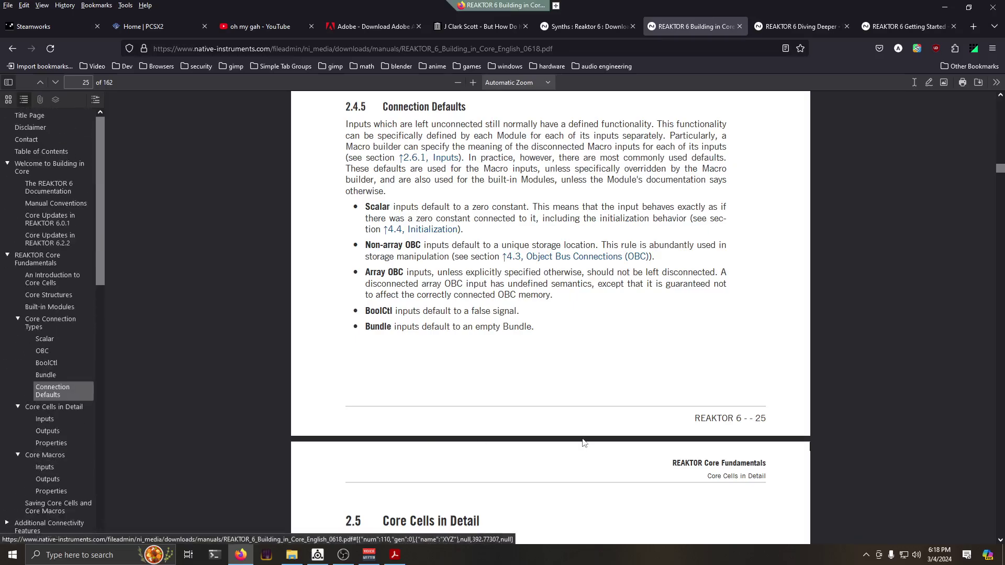
Check the NAND macro's properties in Reaktor, then search the Building in Core manual for "solid" and read the Solid property description
{"action": "key", "text": "alt+Tab"}
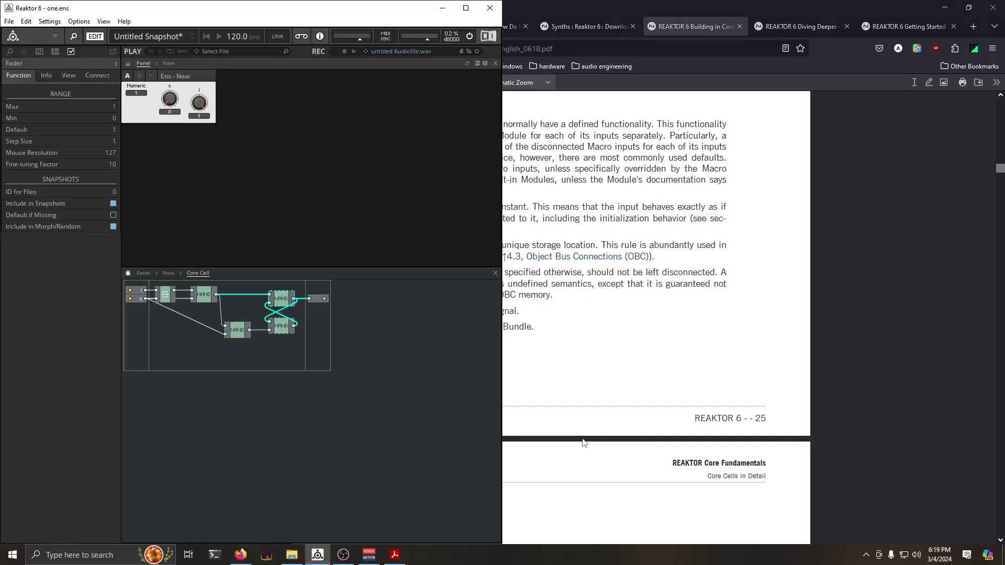
{"action": "left_click", "coordinate": [283, 302]}
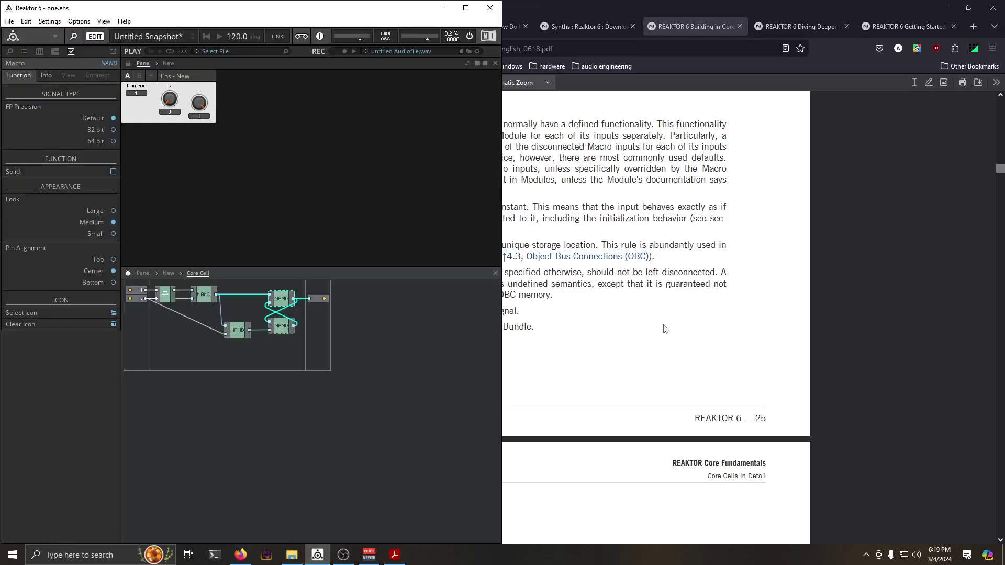
{"action": "left_click", "coordinate": [665, 328]}
{"action": "key", "text": "ctrl+f"}
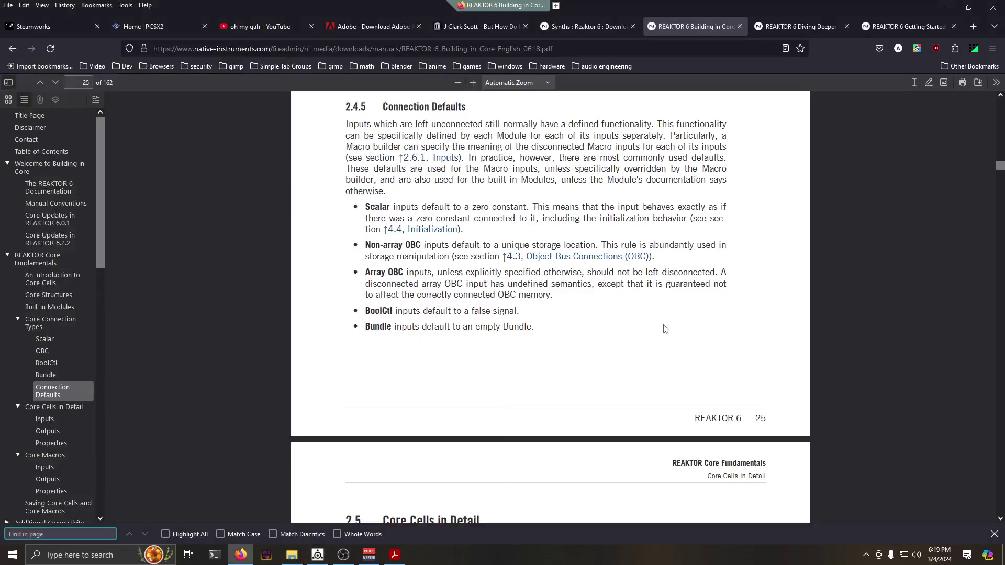
{"action": "type", "text": "s"}
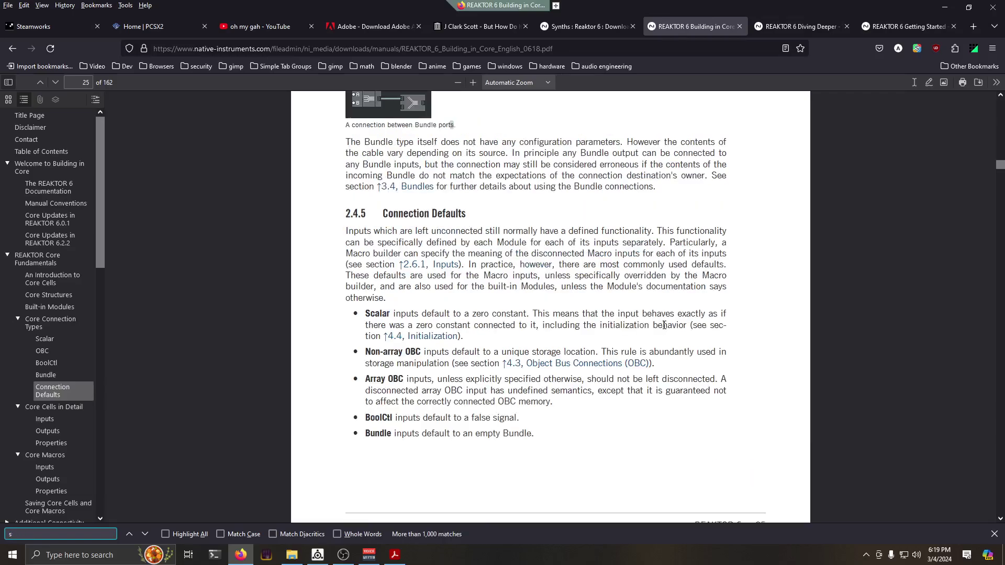
{"action": "type", "text": "plid"}
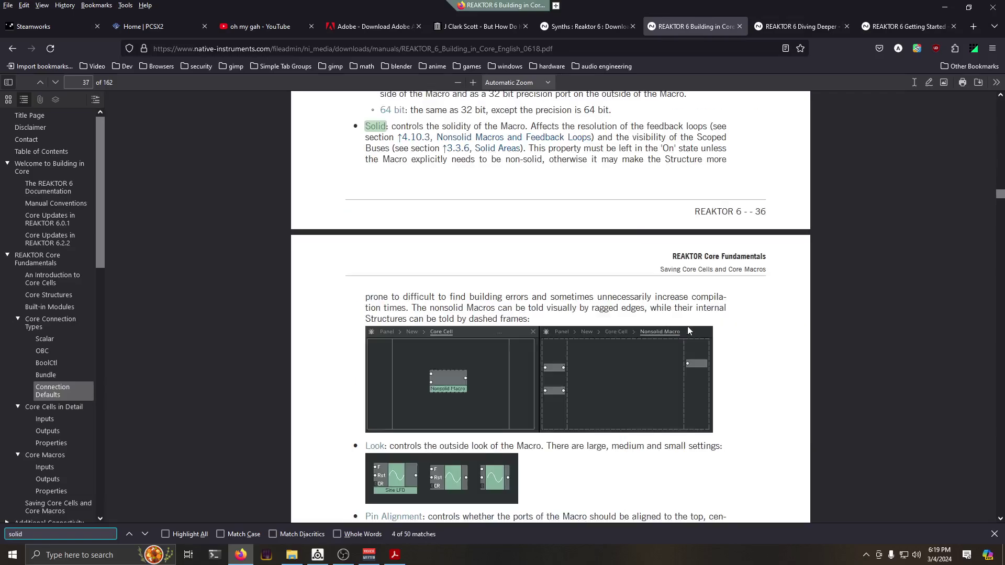
{"action": "scroll", "coordinate": [688, 327], "scroll_direction": "up", "scroll_amount": 10}
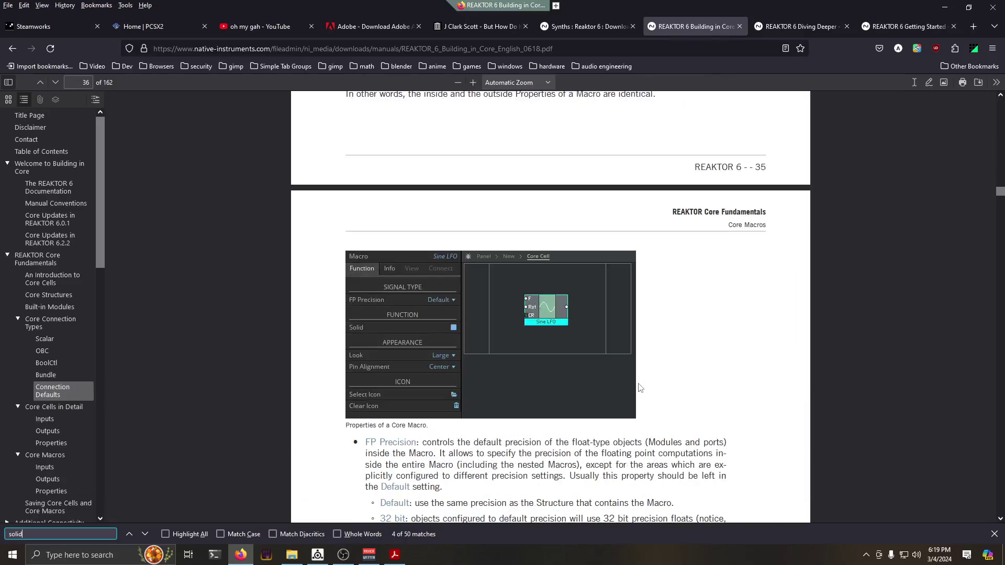
{"action": "scroll", "coordinate": [639, 387], "scroll_direction": "down", "scroll_amount": 5}
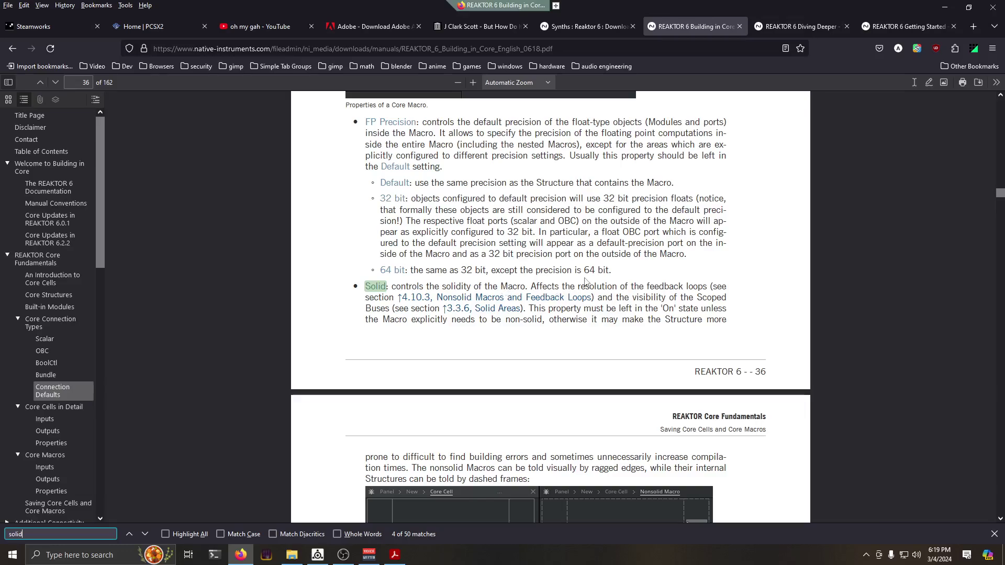
Follow the reference to Nonsolid Macros and Feedback Loops and read through that section to the Resolution Mechanism section
{"action": "left_click", "coordinate": [434, 300]}
{"action": "scroll", "coordinate": [449, 312], "scroll_direction": "up", "scroll_amount": 2}
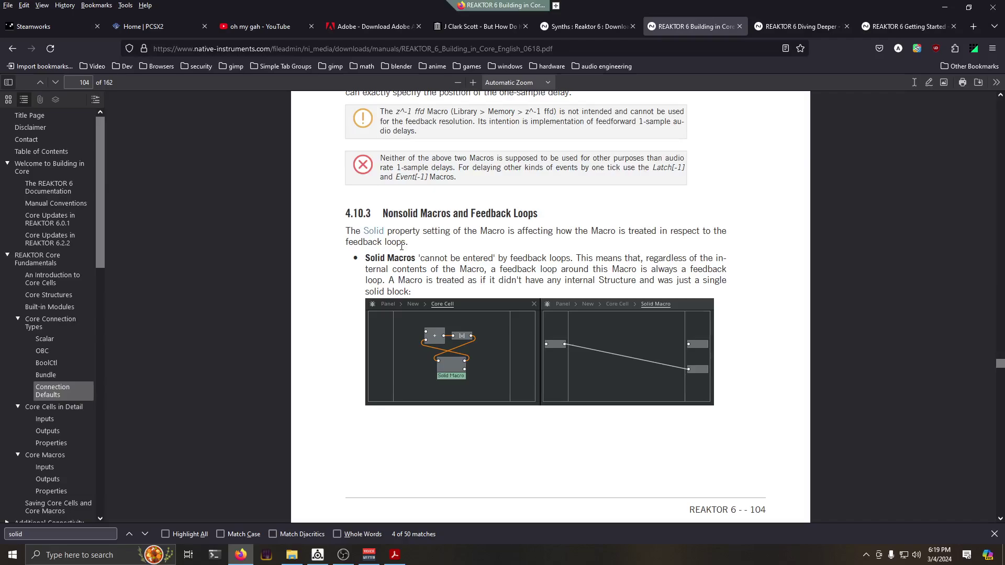
{"action": "left_click_drag", "start_coordinate": [399, 258], "coordinate": [547, 258]}
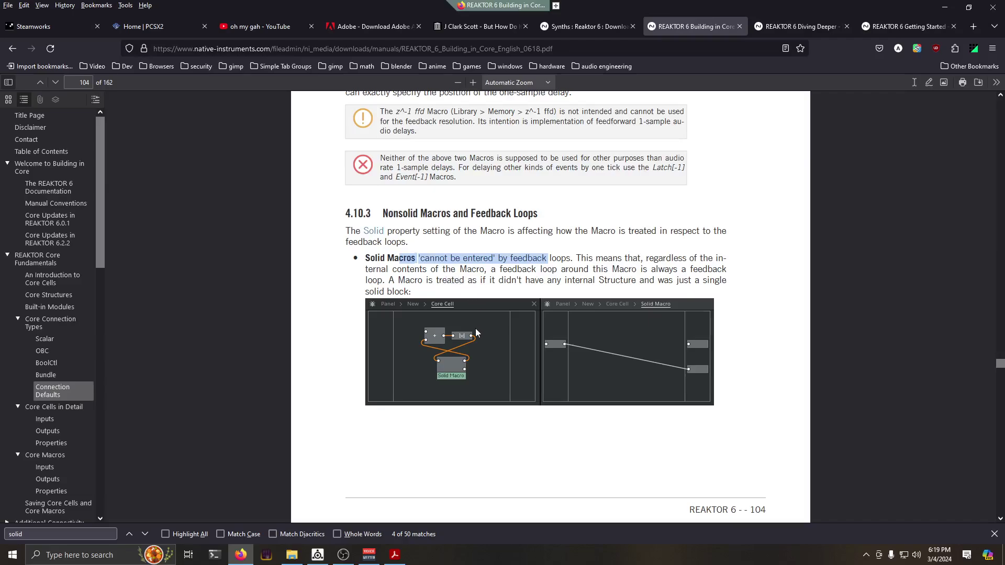
{"action": "left_click", "coordinate": [450, 374]}
{"action": "scroll", "coordinate": [459, 381], "scroll_direction": "down", "scroll_amount": 4}
{"action": "scroll", "coordinate": [463, 392], "scroll_direction": "down", "scroll_amount": 4}
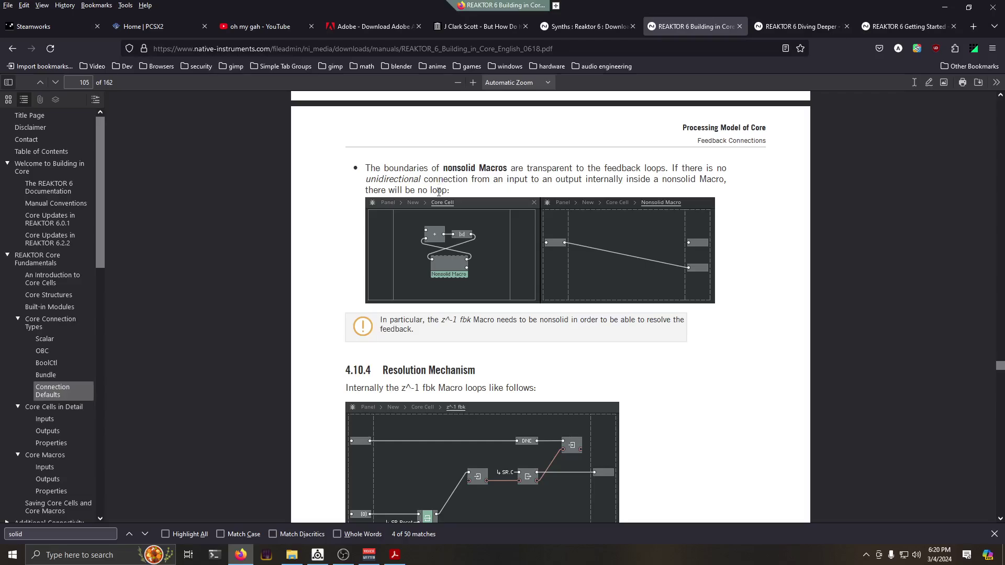
{"action": "scroll", "coordinate": [454, 307], "scroll_direction": "down", "scroll_amount": 3}
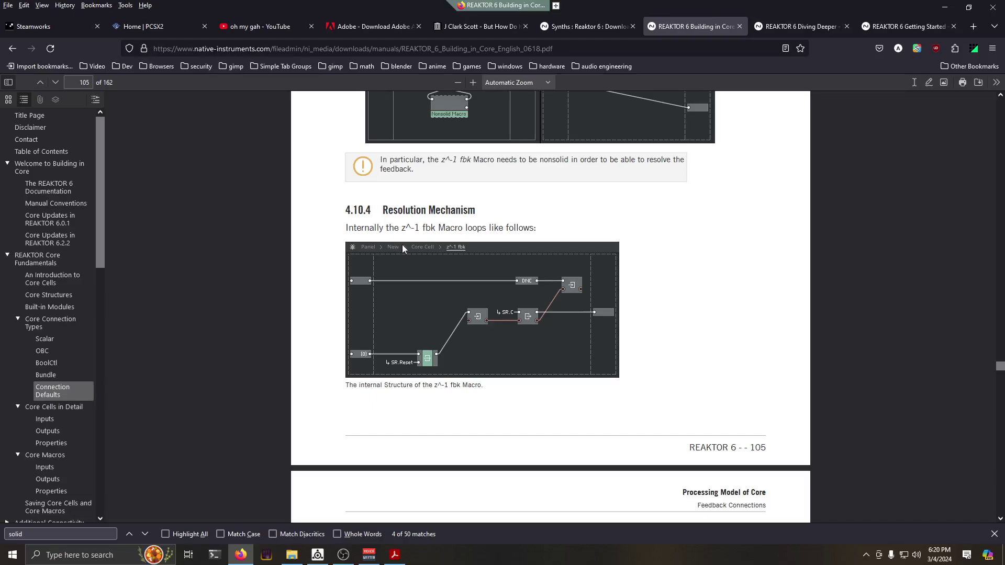
Switch to Reaktor and test the memory circuit by setting the i and s knobs to 0
{"action": "key", "text": "alt+Tab"}
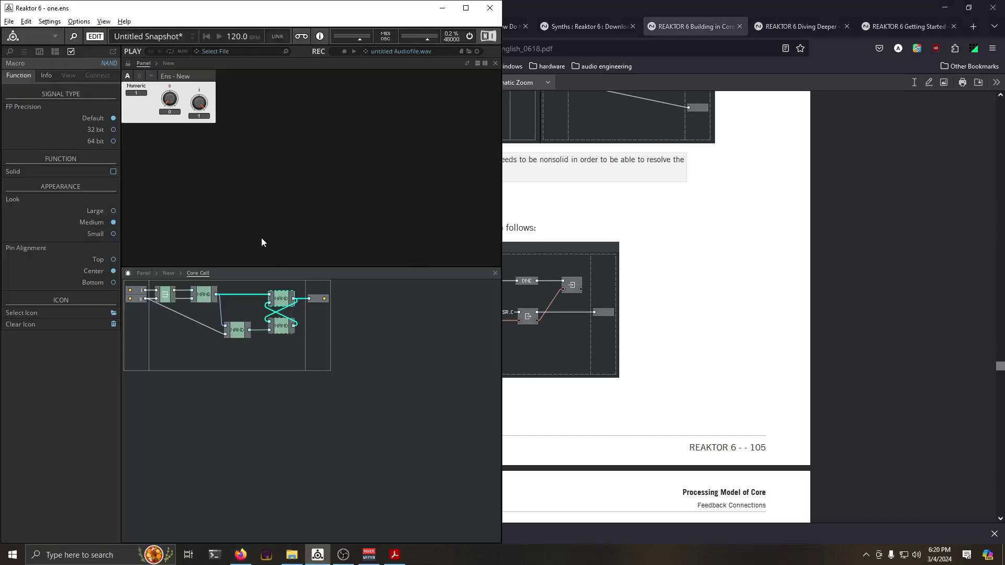
{"action": "left_click", "coordinate": [209, 113]}
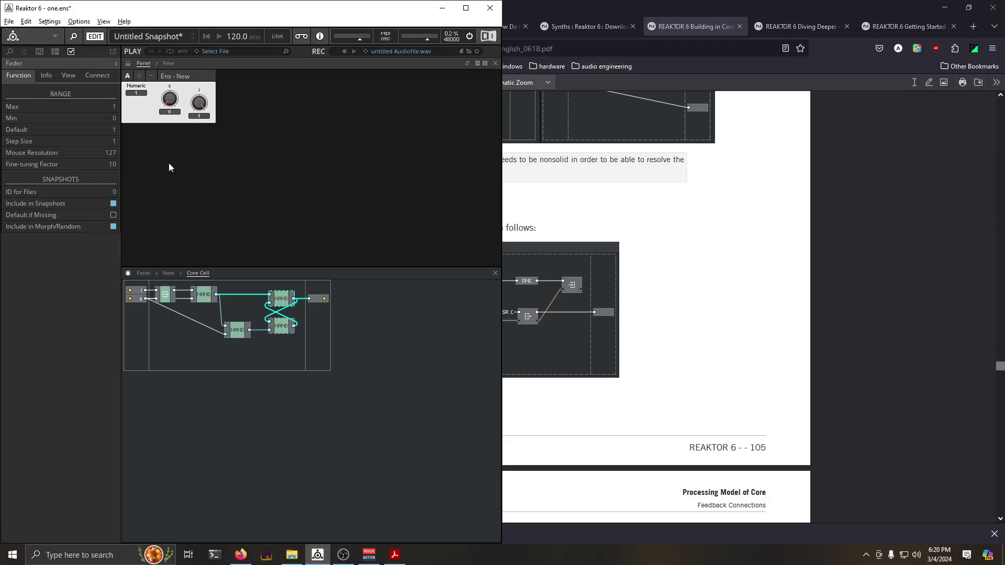
{"action": "left_click", "coordinate": [173, 107]}
{"action": "left_click", "coordinate": [181, 273]}
{"action": "double_click", "coordinate": [294, 334]}
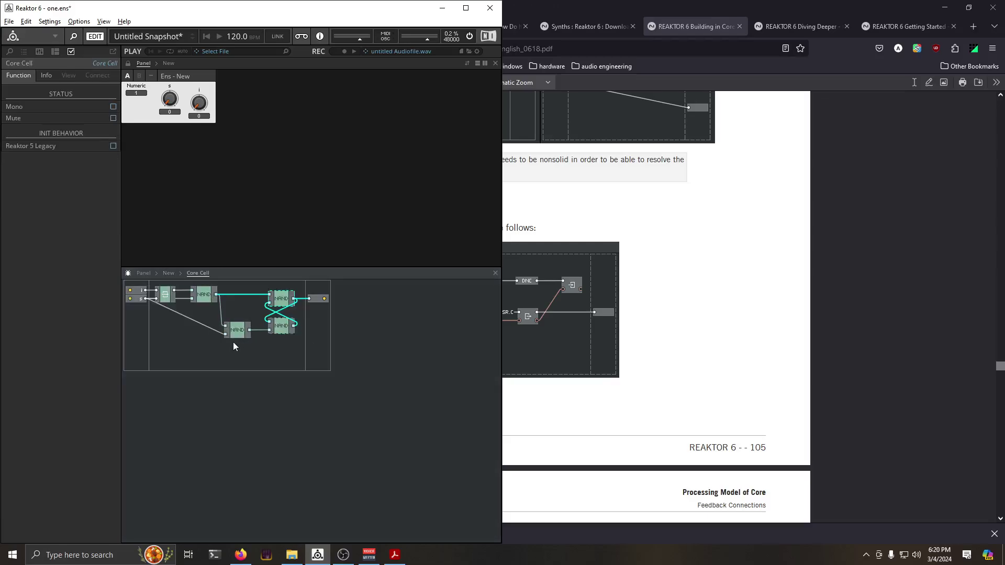
{"action": "left_click_drag", "start_coordinate": [325, 348], "coordinate": [116, 273]}
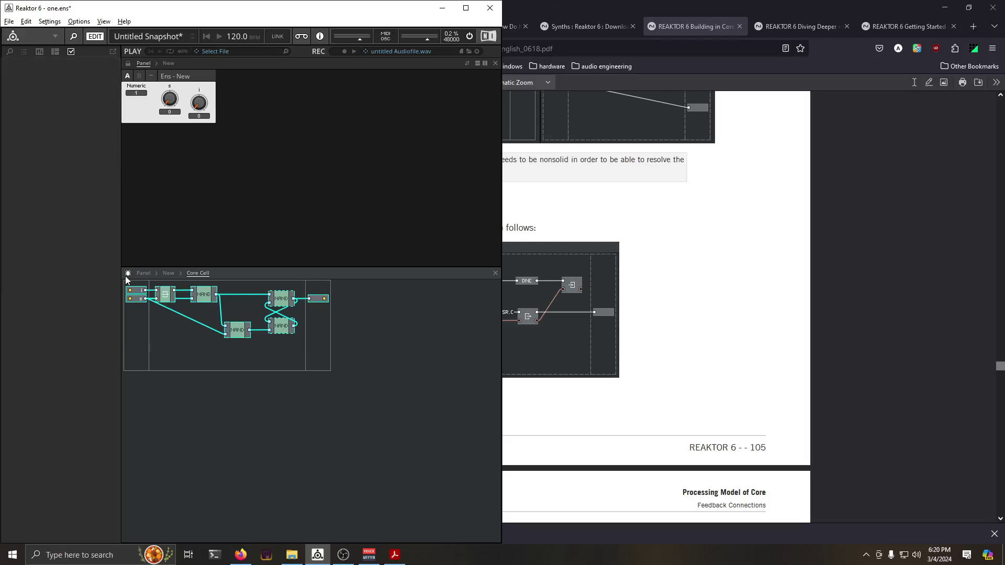
{"action": "left_click_drag", "start_coordinate": [205, 302], "coordinate": [167, 358]}
{"action": "key", "text": "ctrl+z"}
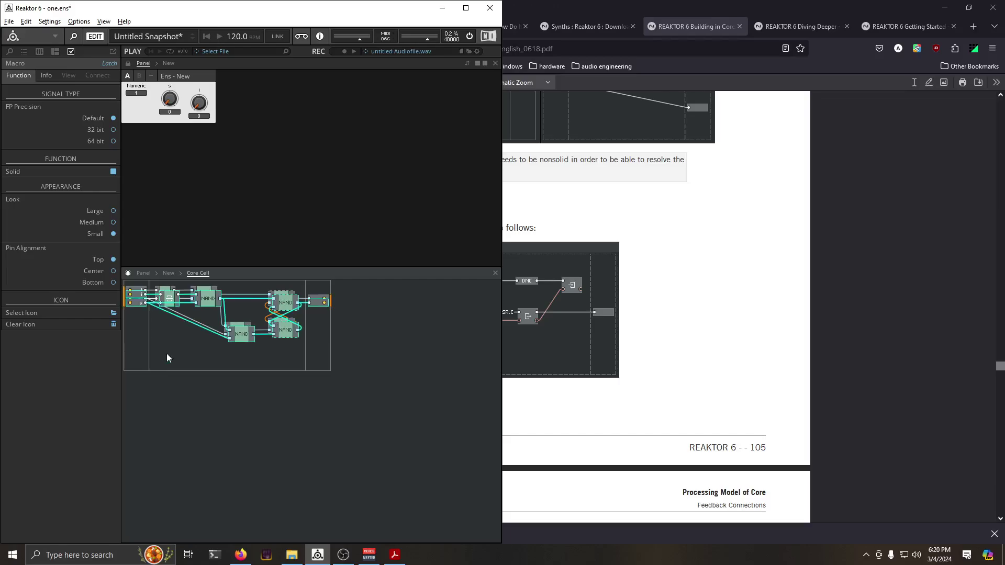
{"action": "left_click", "coordinate": [167, 353]}
{"action": "left_click", "coordinate": [177, 271]}
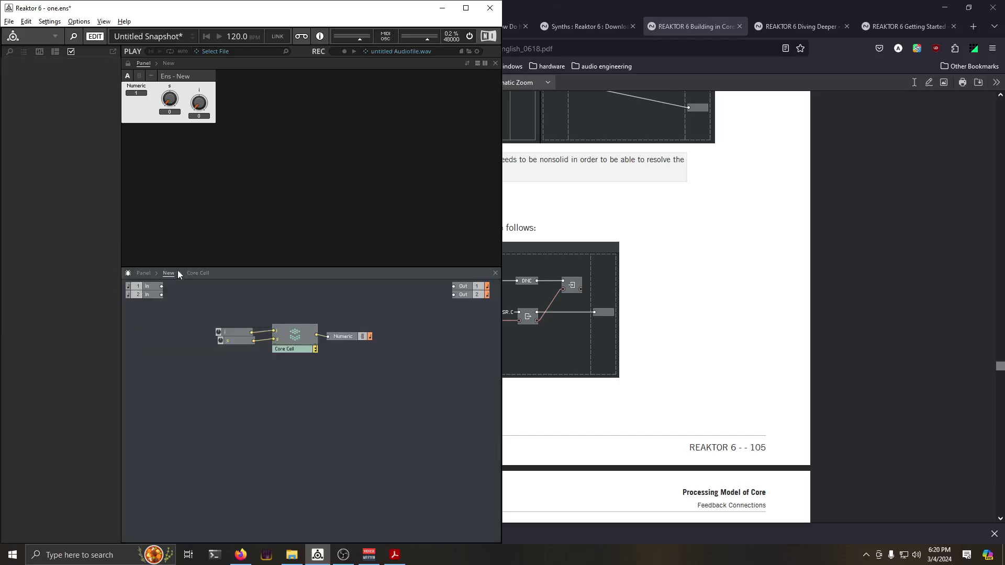
Open the core cell and add a new empty macro below the NAND memory circuit
{"action": "double_click", "coordinate": [300, 334]}
{"action": "right_click", "coordinate": [227, 364]}
{"action": "mouse_move", "coordinate": [270, 382]}
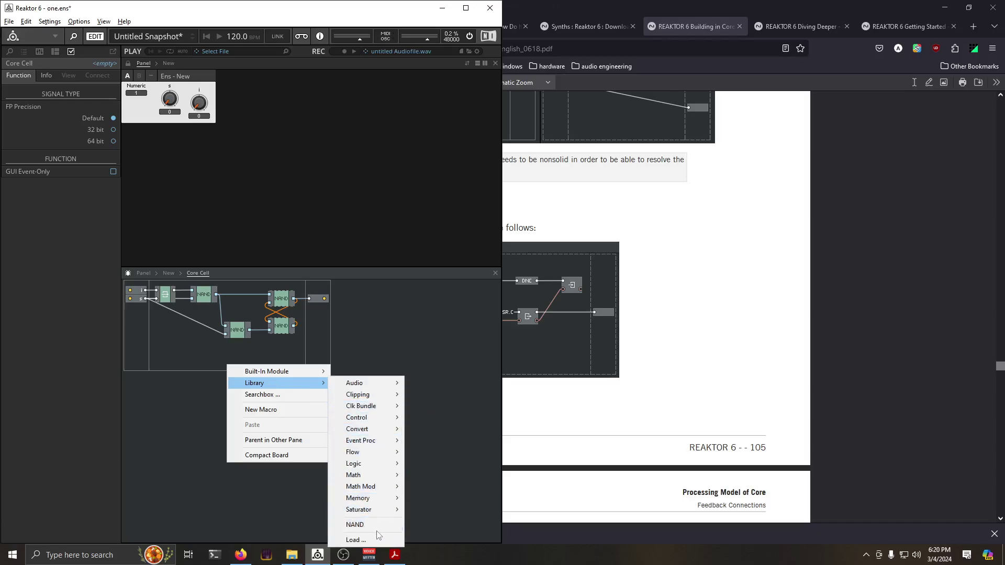
{"action": "left_click", "coordinate": [294, 407]}
Copy the entire memory circuit with its ports into the new macro and delete the original circuit from the core cell
{"action": "left_click_drag", "start_coordinate": [319, 347], "coordinate": [138, 277]}
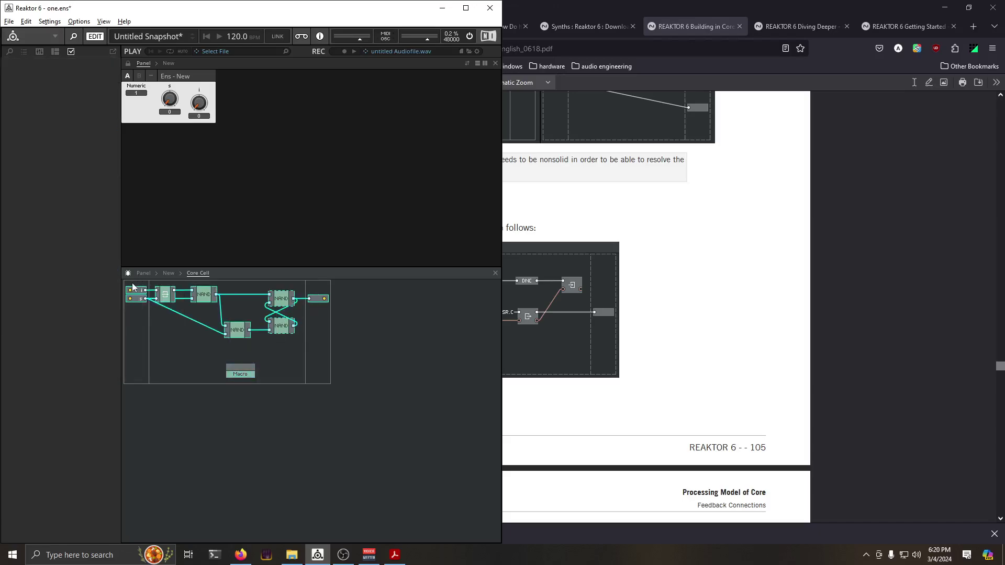
{"action": "double_click", "coordinate": [239, 373]}
{"action": "key", "text": "ctrl+v"}
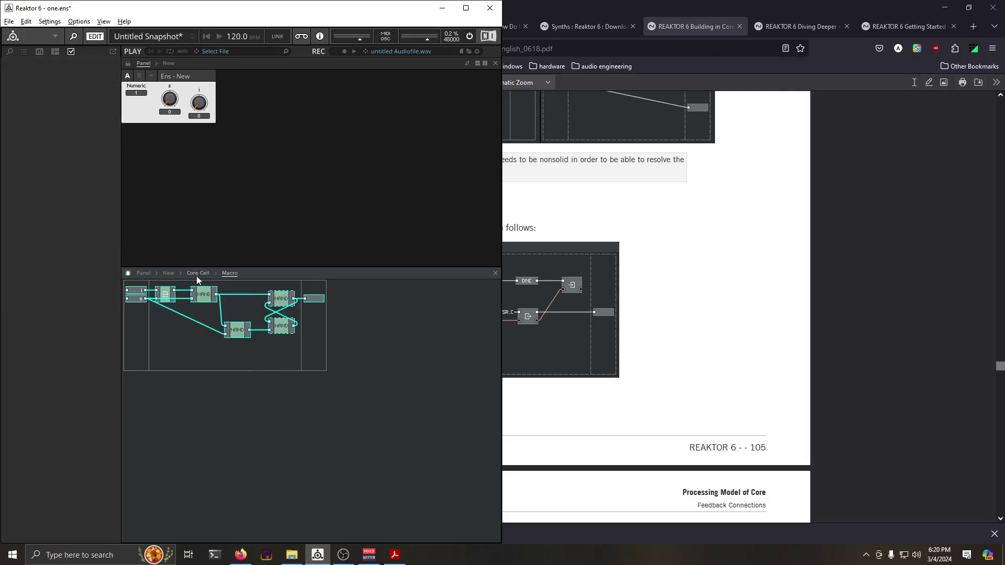
{"action": "left_click", "coordinate": [198, 273]}
{"action": "left_click_drag", "start_coordinate": [194, 282], "coordinate": [129, 288]}
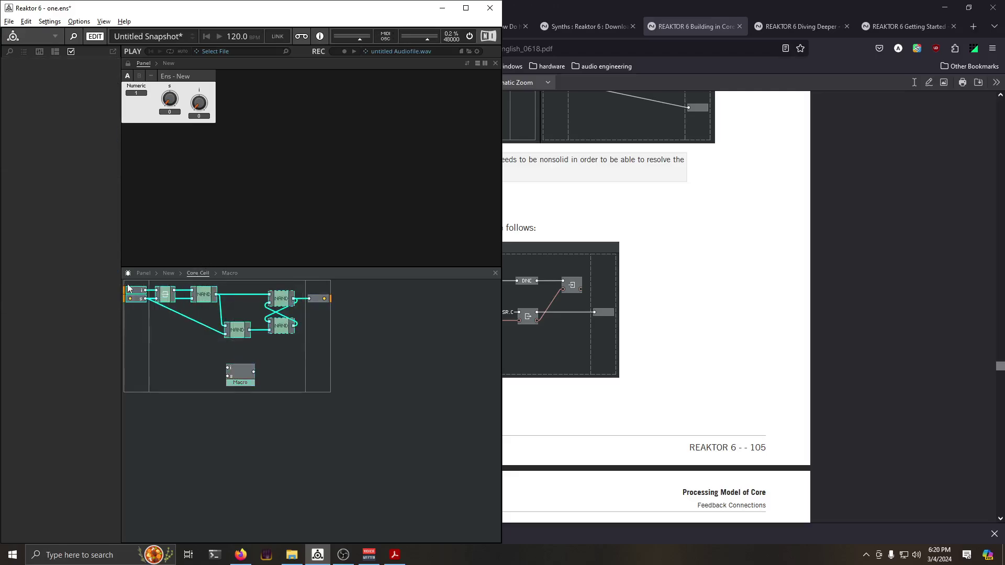
{"action": "key", "text": "Delete"}
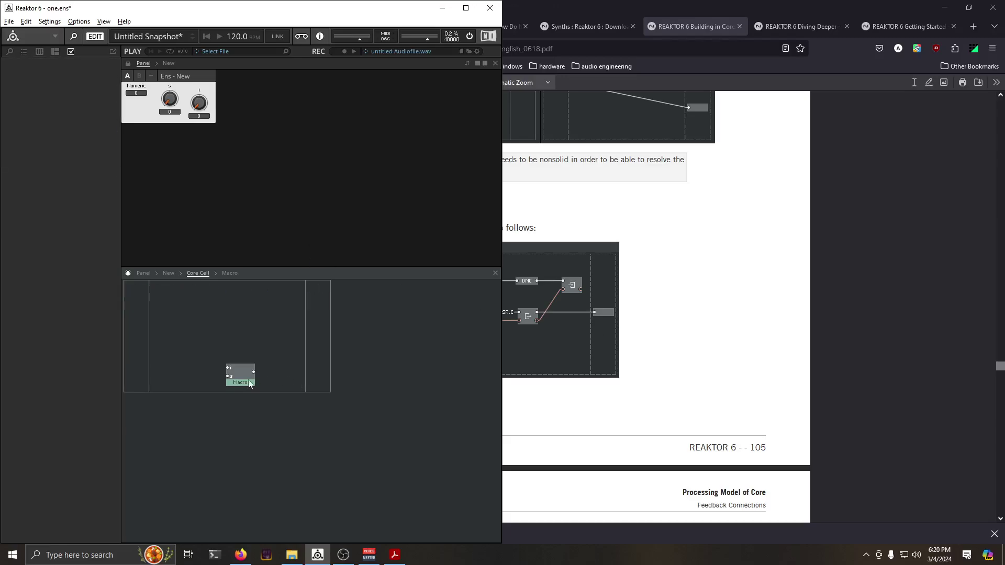
Rename the macro M, try its different looks and set the look to Medium
{"action": "left_click", "coordinate": [241, 383]}
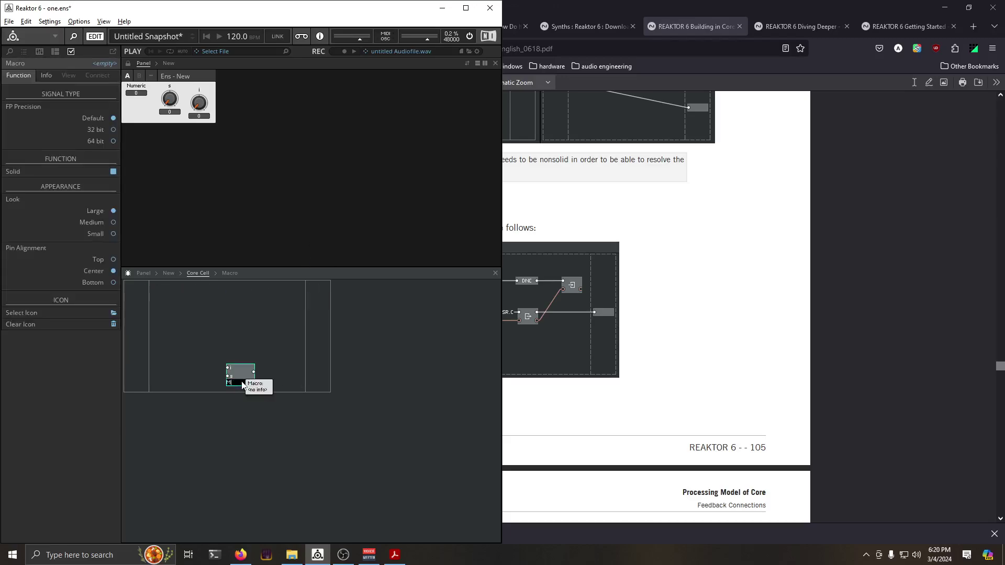
{"action": "type", "text": "M"}
{"action": "key", "text": "Return"}
{"action": "left_click", "coordinate": [113, 222]}
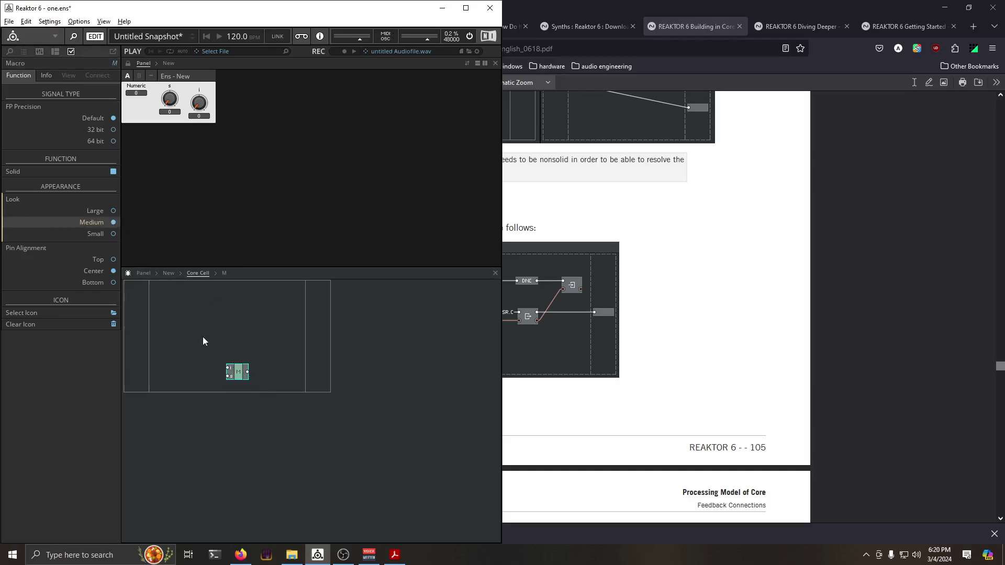
{"action": "left_click", "coordinate": [113, 232]}
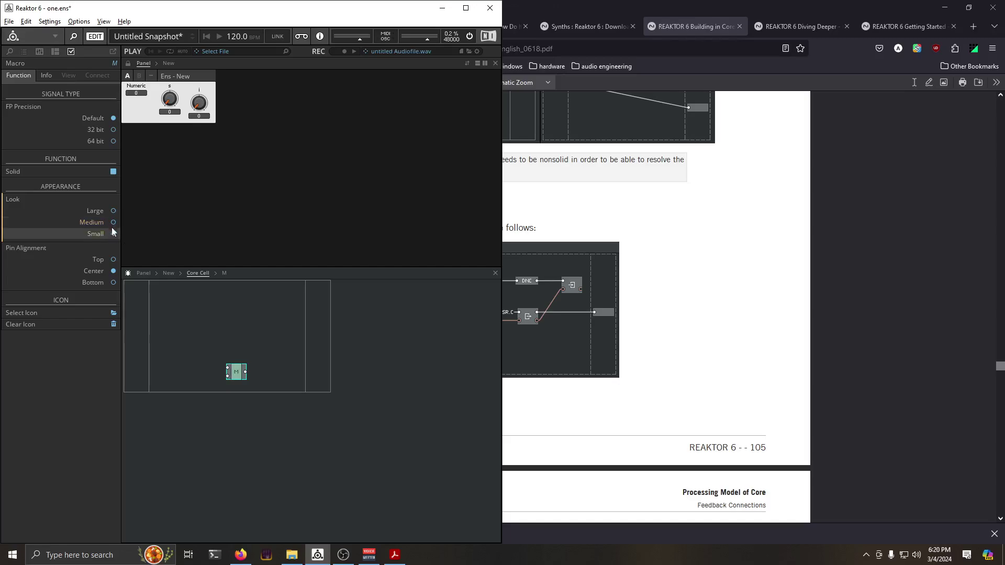
{"action": "left_click", "coordinate": [115, 223]}
{"action": "left_click", "coordinate": [110, 209]}
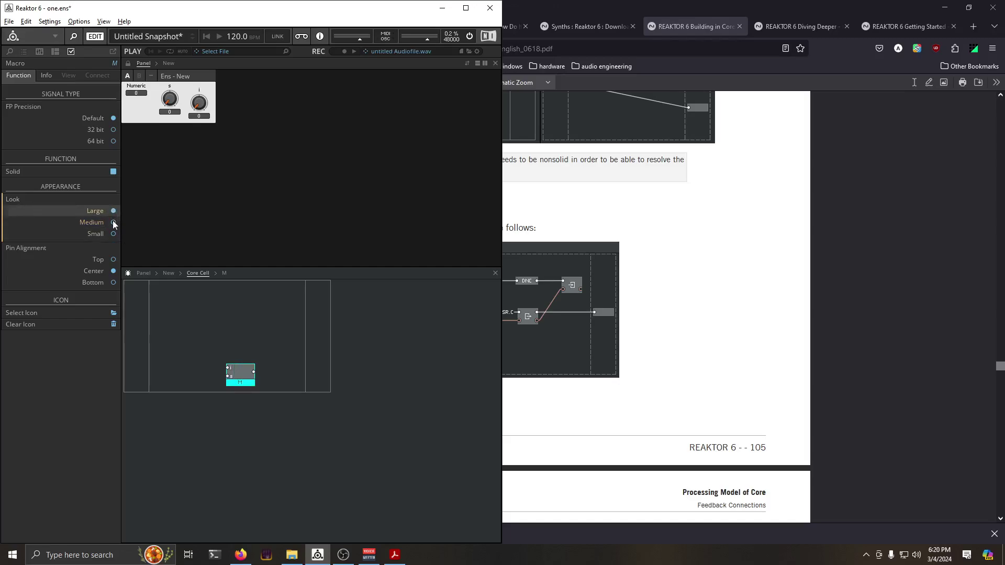
{"action": "left_click", "coordinate": [112, 222]}
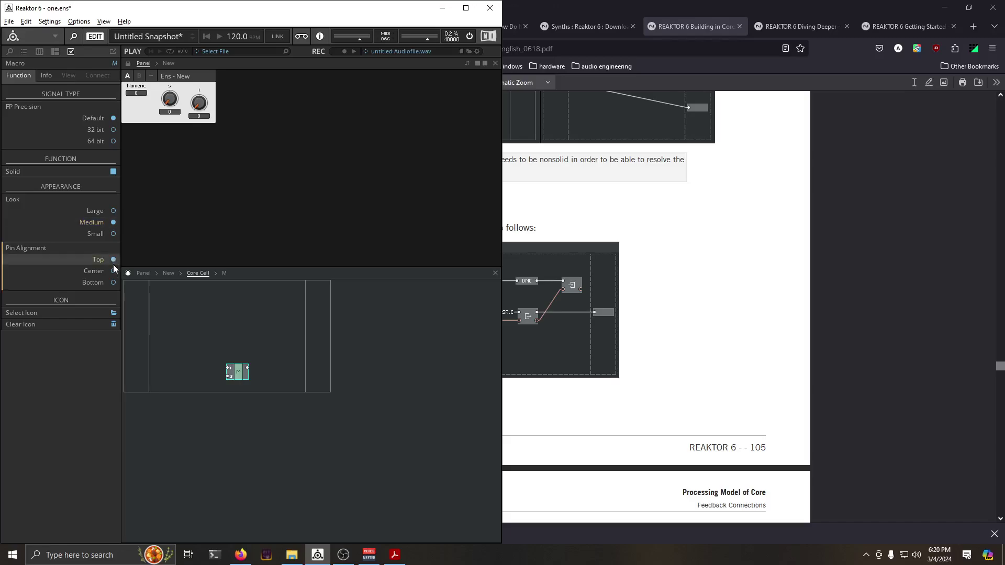
Try the M macro's pin alignments and set the alignment to Top
{"action": "left_click", "coordinate": [113, 282]}
{"action": "left_click", "coordinate": [114, 272]}
{"action": "left_click", "coordinate": [112, 261]}
Move the M macro up and duplicate it into a vertical stack of four M macros in the core cell
{"action": "left_click_drag", "start_coordinate": [243, 378], "coordinate": [236, 339]}
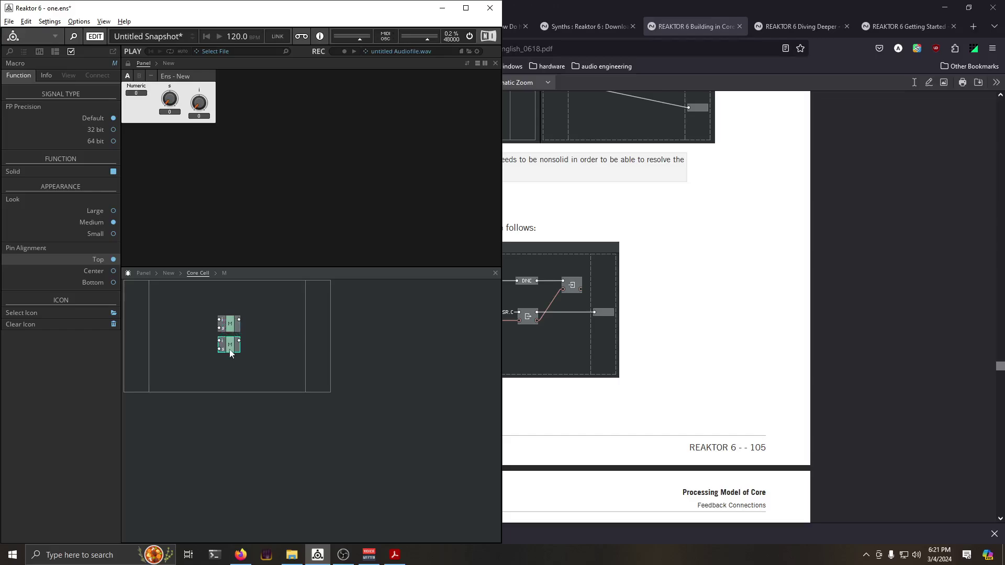
{"action": "left_click_drag", "start_coordinate": [231, 353], "coordinate": [231, 375]}
{"action": "left_click", "coordinate": [196, 344]}
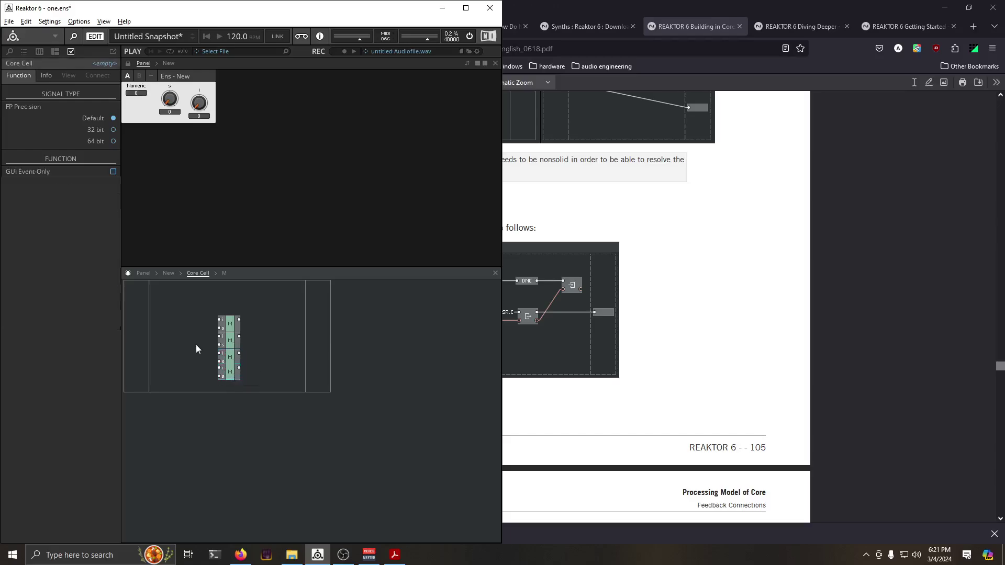
{"action": "double_click", "coordinate": [196, 346]}
{"action": "type", "text": "merge"}
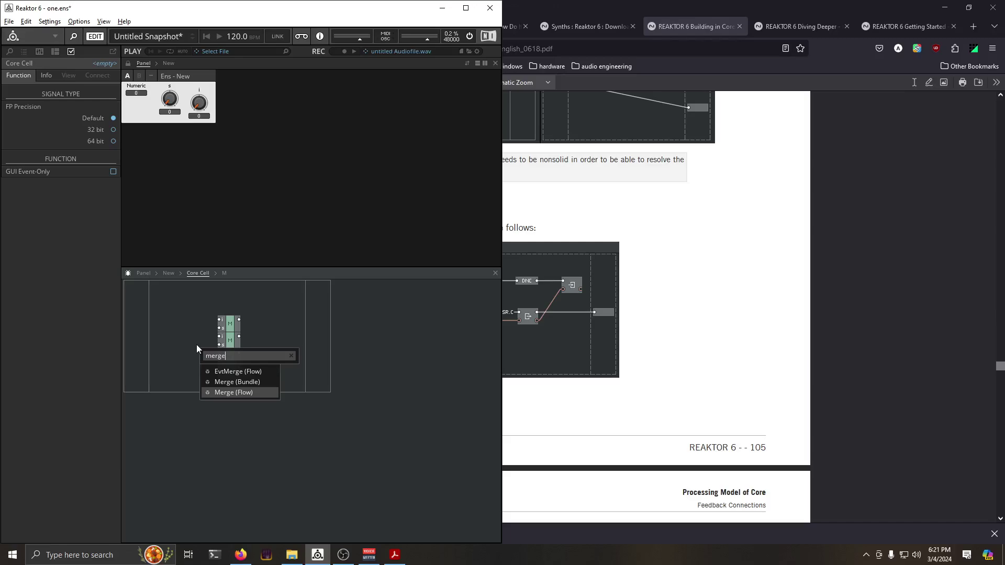
{"action": "key", "text": "Return"}
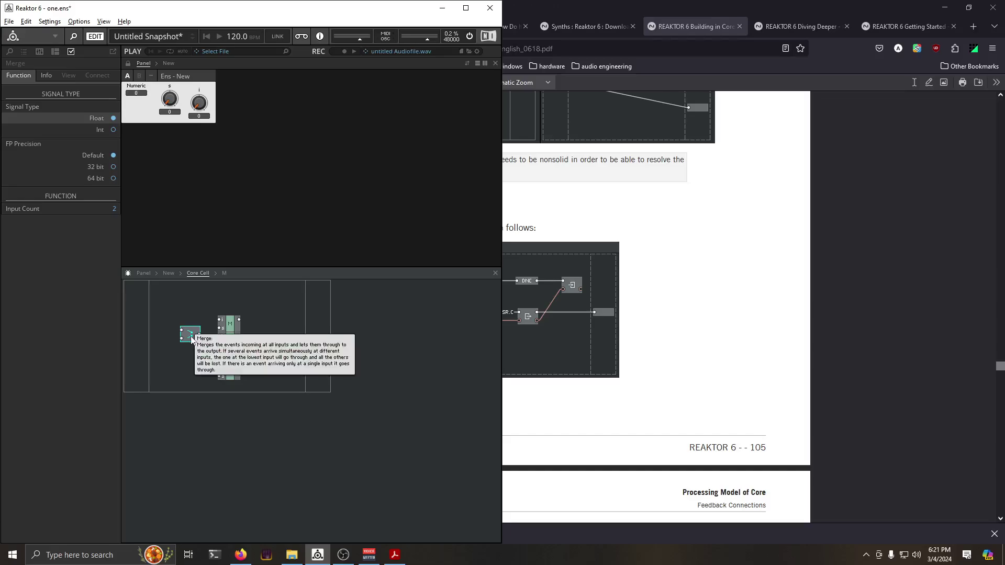
{"action": "left_click_drag", "start_coordinate": [194, 335], "coordinate": [190, 369]}
{"action": "key", "text": "Delete"}
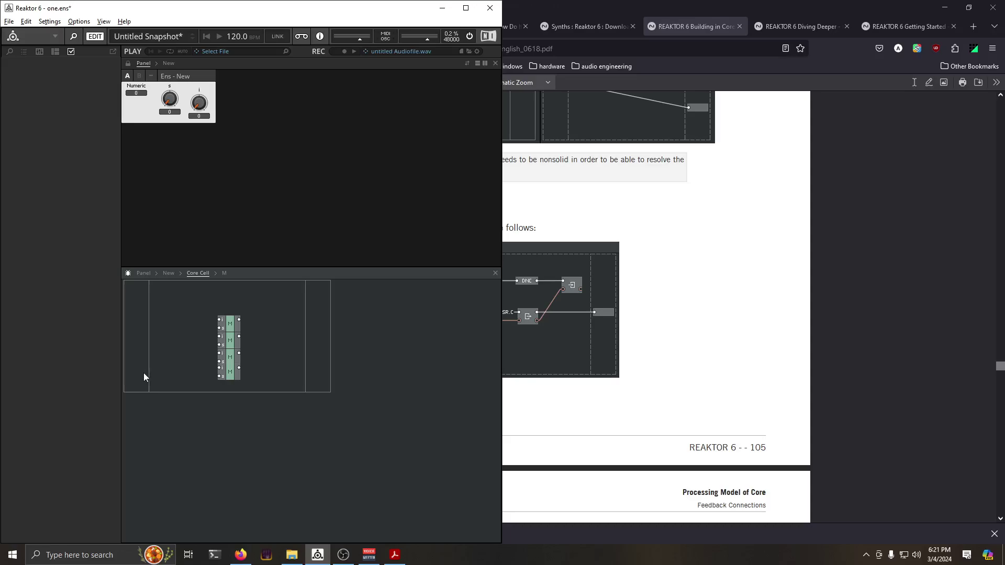
Add an input port to the core cell, connect it to the lowest M macro's s input, and name the port s
{"action": "right_click", "coordinate": [131, 369]}
{"action": "mouse_move", "coordinate": [225, 375]}
{"action": "left_click", "coordinate": [262, 375]}
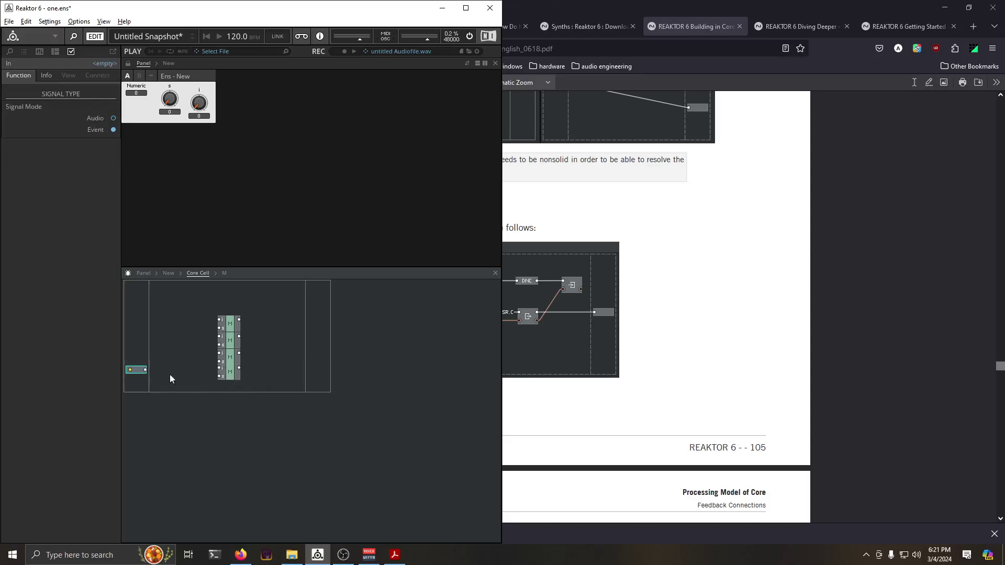
{"action": "left_click_drag", "start_coordinate": [146, 370], "coordinate": [219, 380]}
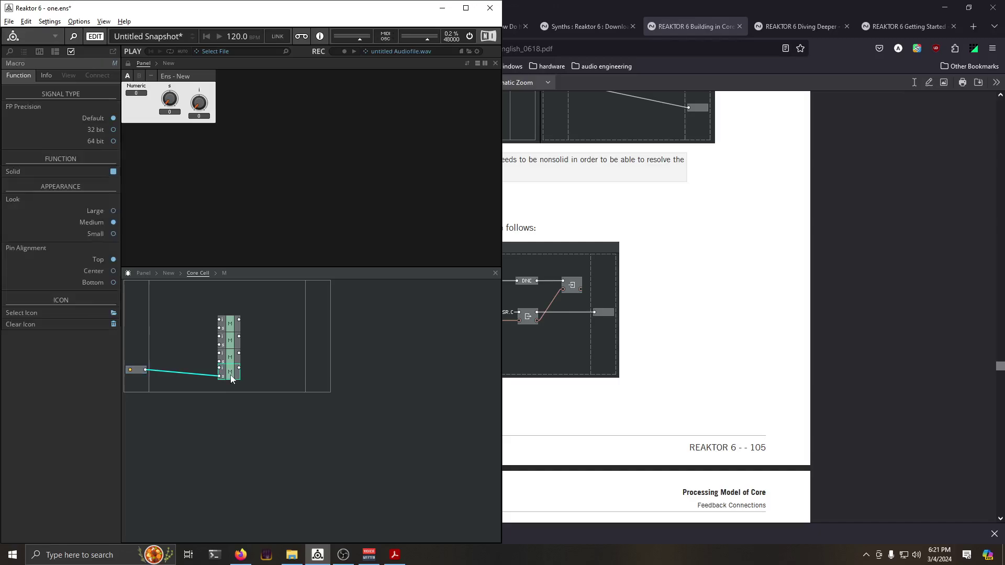
{"action": "left_click", "coordinate": [144, 370]}
{"action": "type", "text": "s"}
{"action": "key", "text": "Return"}
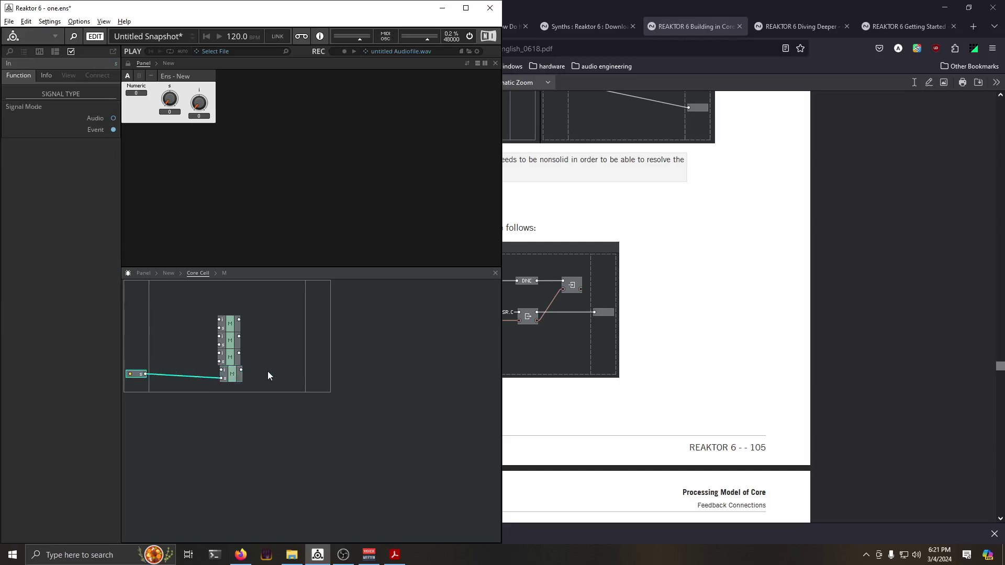
Align the lowest M macro with the stack and add an input port named i above s in the core cell
{"action": "left_click", "coordinate": [231, 378]}
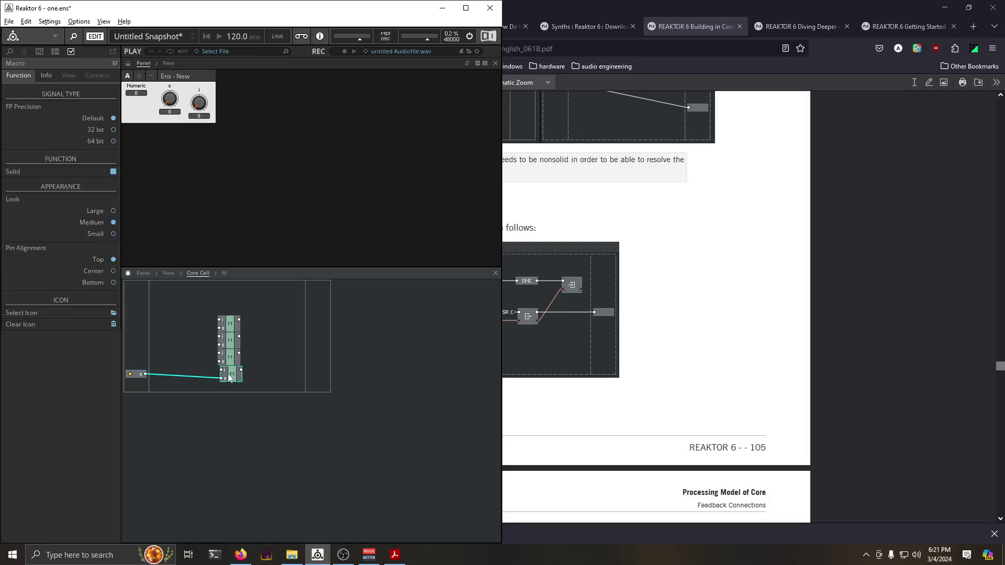
{"action": "left_click_drag", "start_coordinate": [229, 377], "coordinate": [227, 378]}
{"action": "right_click", "coordinate": [137, 342]}
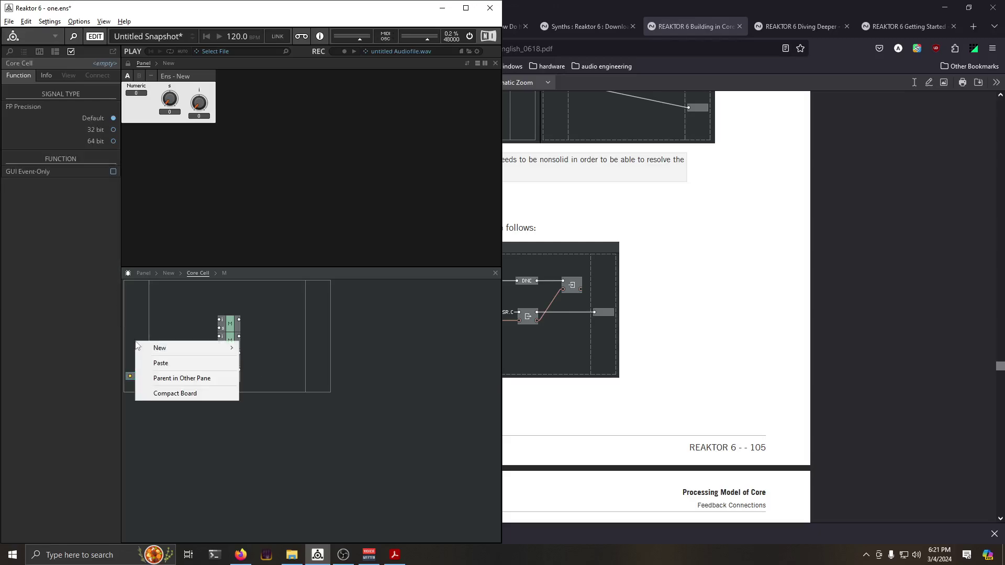
{"action": "left_click", "coordinate": [270, 345]}
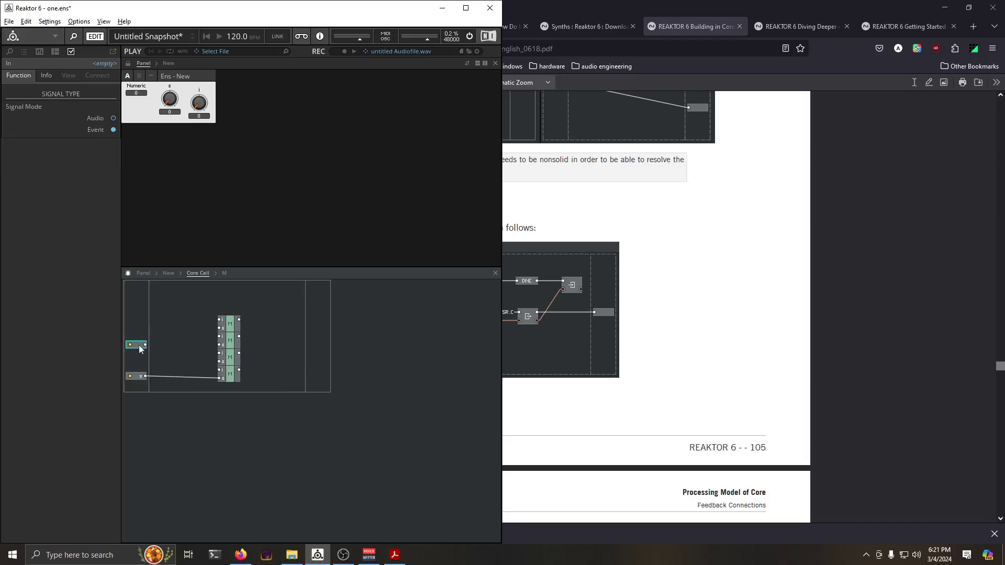
{"action": "type", "text": "i"}
{"action": "key", "text": "Return"}
Wire the s and i ports to the matching inputs of all four M macros and place the ports beside the stack's ends
{"action": "left_click_drag", "start_coordinate": [145, 376], "coordinate": [220, 361]}
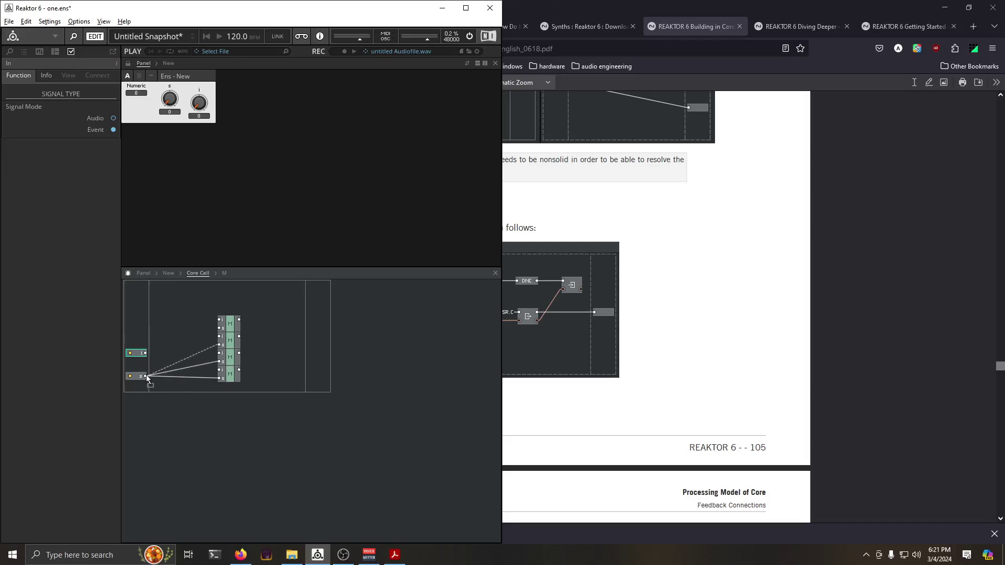
{"action": "left_click_drag", "start_coordinate": [146, 375], "coordinate": [146, 374]}
{"action": "left_click_drag", "start_coordinate": [146, 376], "coordinate": [220, 328]}
{"action": "left_click_drag", "start_coordinate": [137, 378], "coordinate": [135, 319]}
{"action": "left_click", "coordinate": [136, 377]}
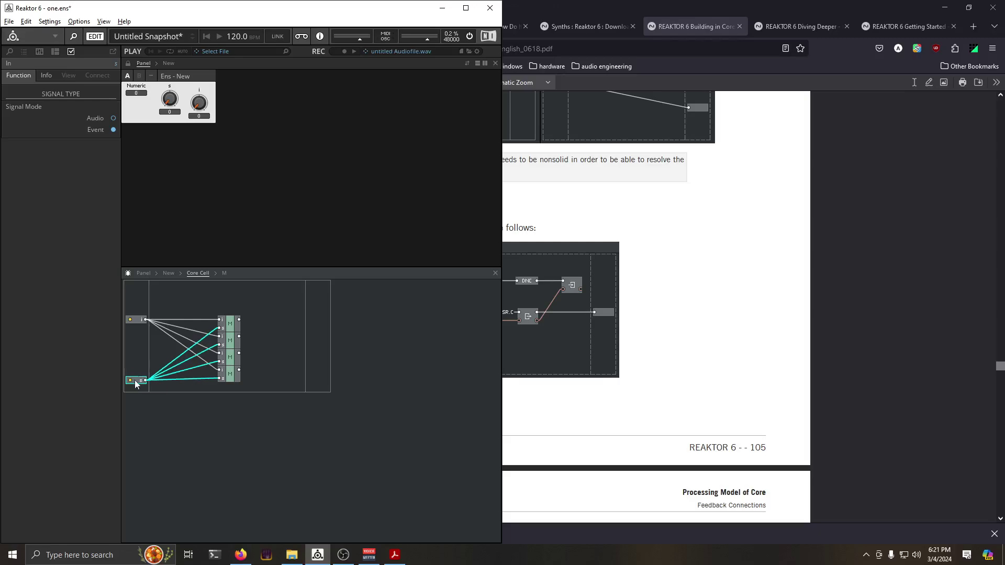
{"action": "left_click_drag", "start_coordinate": [134, 377], "coordinate": [134, 380]}
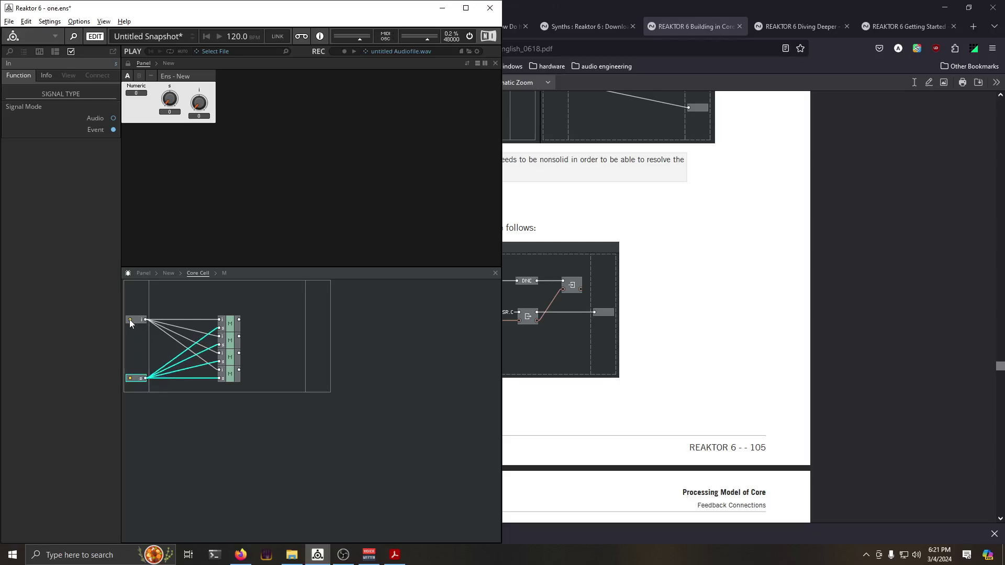
{"action": "left_click_drag", "start_coordinate": [130, 319], "coordinate": [131, 318]}
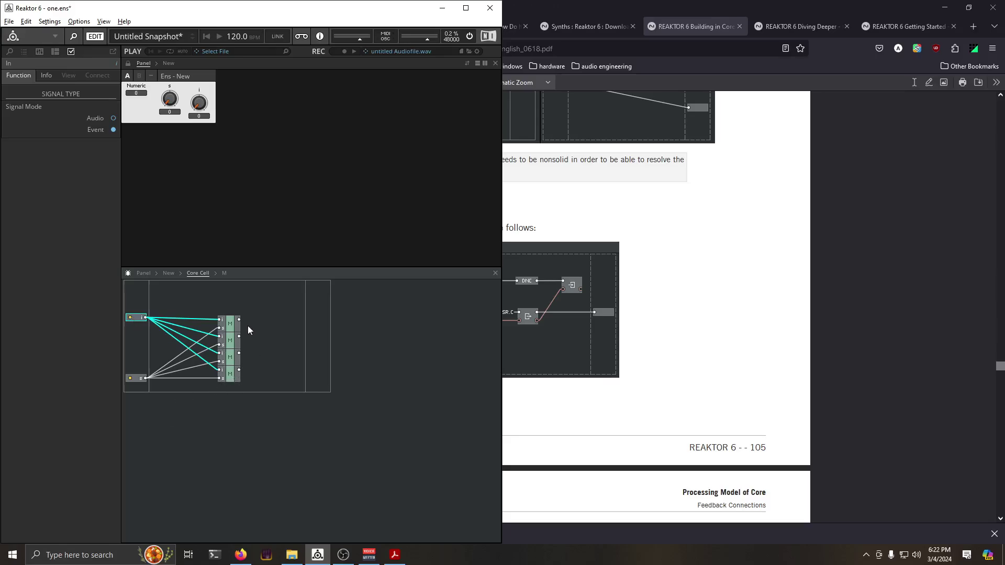
Delete the shared i port and add a separate input port wired to the top M macro's i input
{"action": "mouse_move", "coordinate": [161, 321]}
{"action": "right_click", "coordinate": [135, 318]}
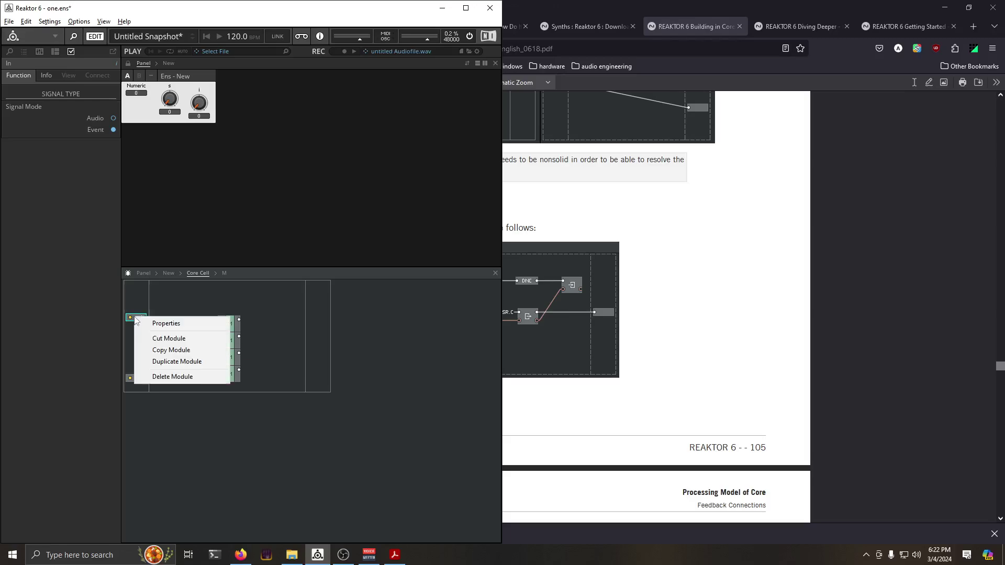
{"action": "left_click", "coordinate": [173, 377]}
{"action": "right_click", "coordinate": [134, 315]}
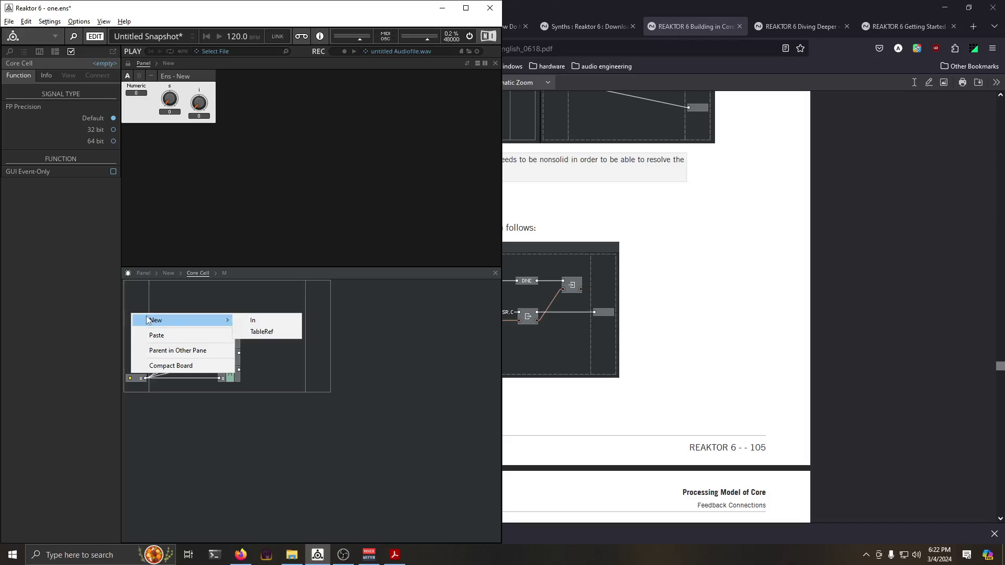
{"action": "key", "text": "Escape"}
{"action": "key", "text": "ctrl+z"}
{"action": "mouse_move", "coordinate": [141, 316]}
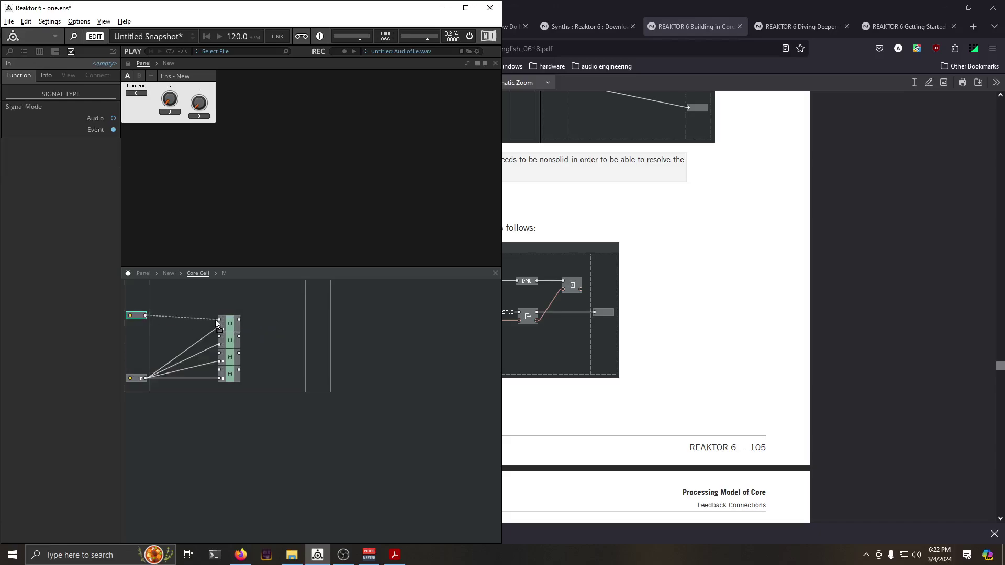
{"action": "left_click_drag", "start_coordinate": [216, 322], "coordinate": [219, 320]}
Add three more input ports and wire each to the i input of one of the remaining M macros
{"action": "left_click_drag", "start_coordinate": [134, 316], "coordinate": [140, 332]}
{"action": "mouse_move", "coordinate": [219, 337]}
{"action": "left_mouse_down"}
{"action": "mouse_move", "coordinate": [130, 338]}
{"action": "mouse_move", "coordinate": [146, 332]}
{"action": "mouse_move", "coordinate": [136, 351]}
{"action": "left_mouse_up"}
{"action": "left_click_drag", "start_coordinate": [218, 352], "coordinate": [220, 375]}
{"action": "right_click", "coordinate": [138, 375]}
{"action": "left_click", "coordinate": [250, 373]}
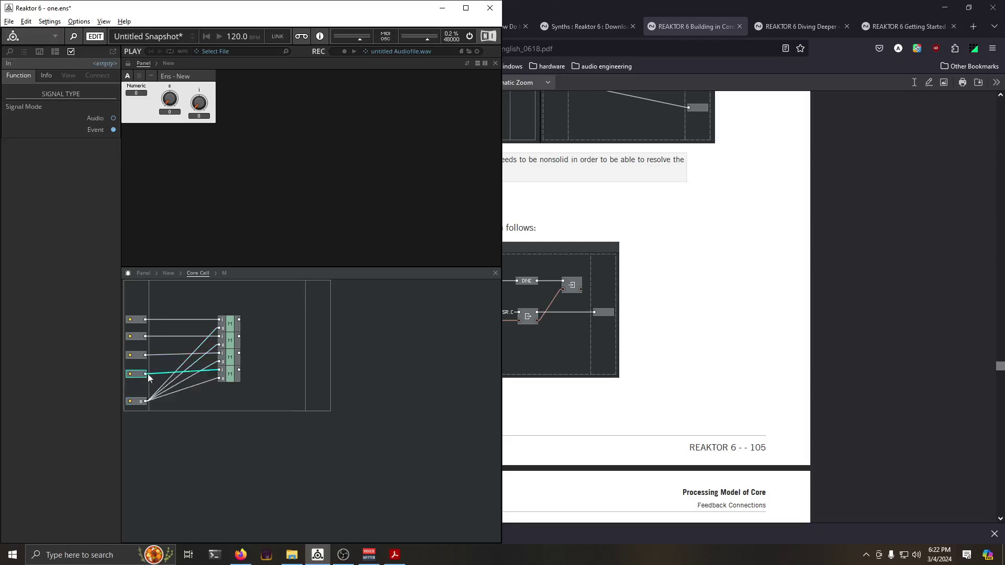
Line up the four data input ports with their M macros and move the s port directly beneath them
{"action": "left_click_drag", "start_coordinate": [139, 374], "coordinate": [136, 359]}
{"action": "left_click_drag", "start_coordinate": [137, 369], "coordinate": [137, 370]}
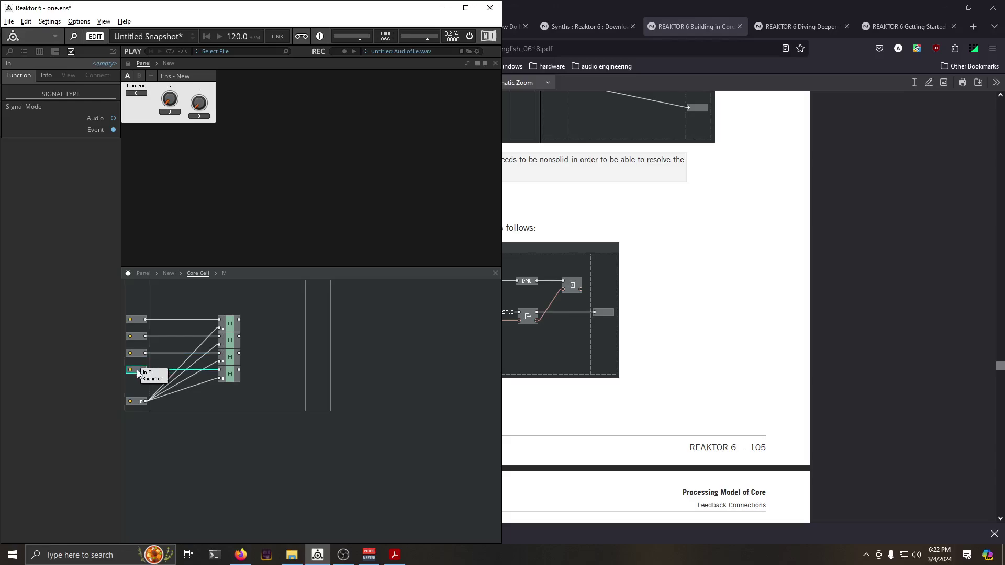
{"action": "left_click", "coordinate": [134, 354]}
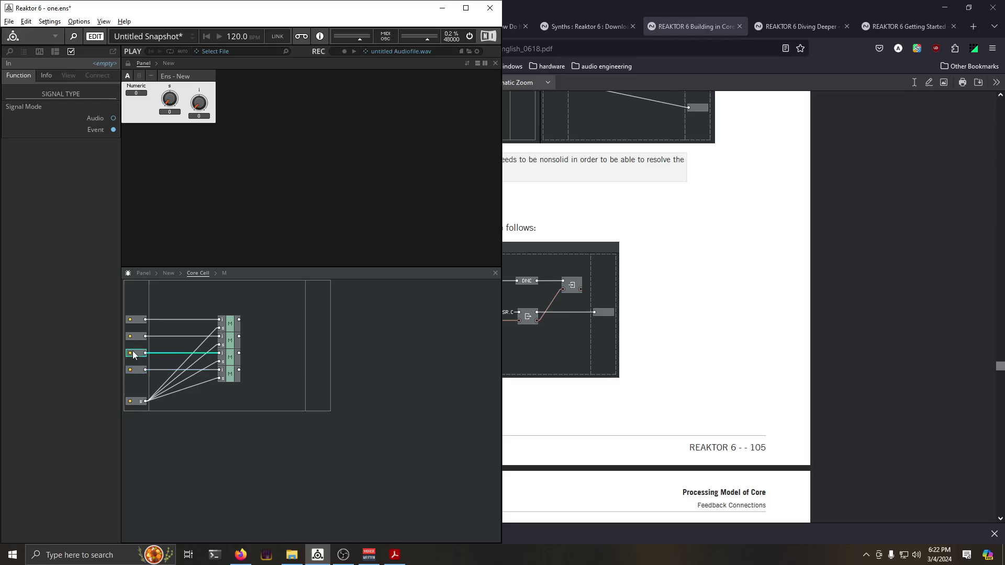
{"action": "left_click_drag", "start_coordinate": [134, 355], "coordinate": [135, 355]}
{"action": "left_click", "coordinate": [135, 338]}
{"action": "left_click", "coordinate": [136, 321]}
{"action": "left_click", "coordinate": [135, 401]}
{"action": "left_click_drag", "start_coordinate": [135, 401], "coordinate": [134, 381]}
{"action": "left_click", "coordinate": [266, 407]}
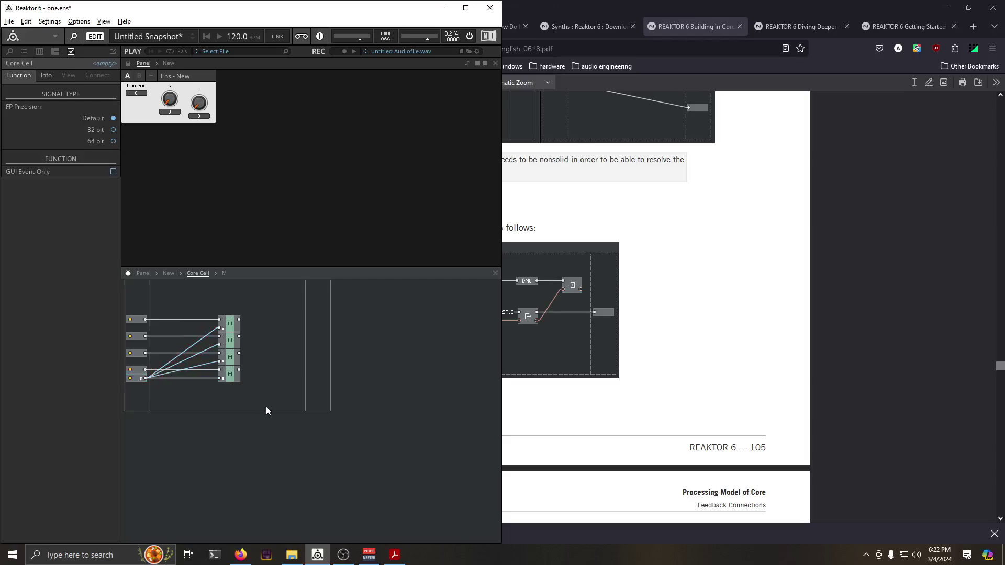
Add two output ports to the core cell and connect them to the outputs of the upper two M macros
{"action": "right_click", "coordinate": [331, 328]}
{"action": "mouse_move", "coordinate": [366, 322]}
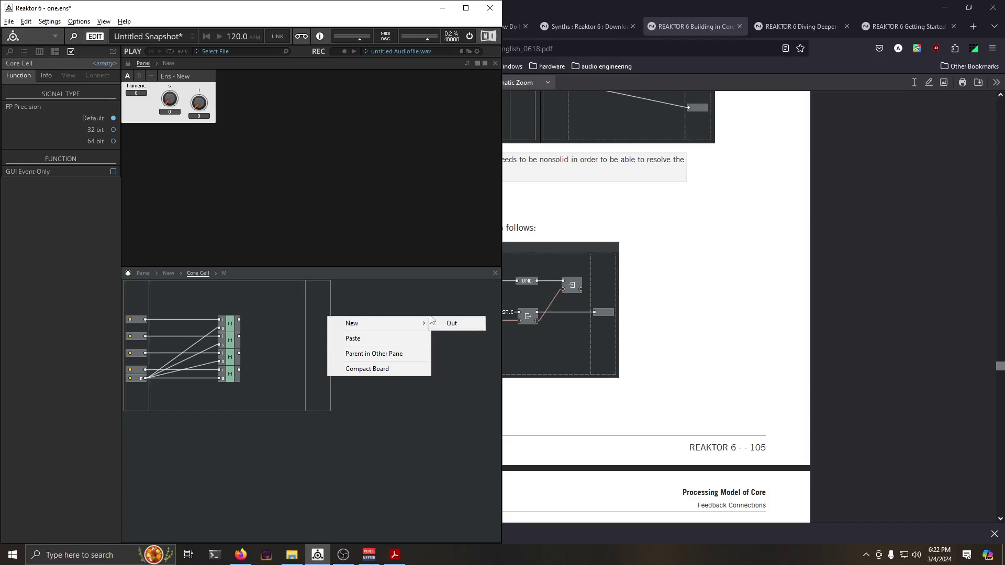
{"action": "left_click", "coordinate": [455, 321]}
{"action": "left_click_drag", "start_coordinate": [239, 321], "coordinate": [308, 318]}
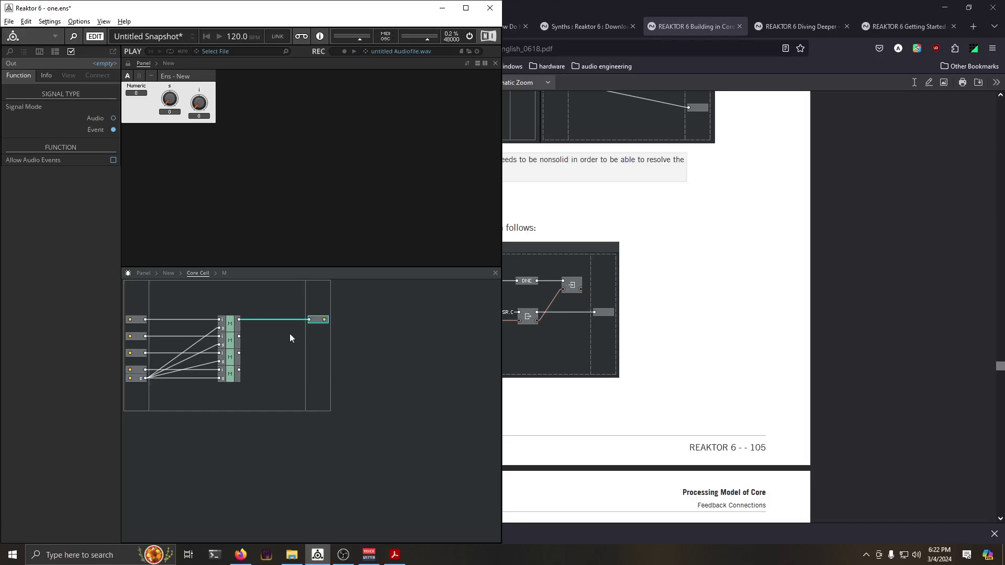
{"action": "right_click", "coordinate": [324, 337]}
{"action": "mouse_move", "coordinate": [345, 337]}
{"action": "left_click", "coordinate": [454, 338]}
{"action": "mouse_move", "coordinate": [239, 336]}
{"action": "left_mouse_down"}
{"action": "mouse_move", "coordinate": [306, 331]}
{"action": "mouse_move", "coordinate": [321, 345]}
{"action": "left_mouse_up"}
Add two more output ports and connect them to the outputs of the lower two M macros
{"action": "right_click", "coordinate": [317, 350]}
{"action": "mouse_move", "coordinate": [336, 355]}
{"action": "left_click", "coordinate": [441, 355]}
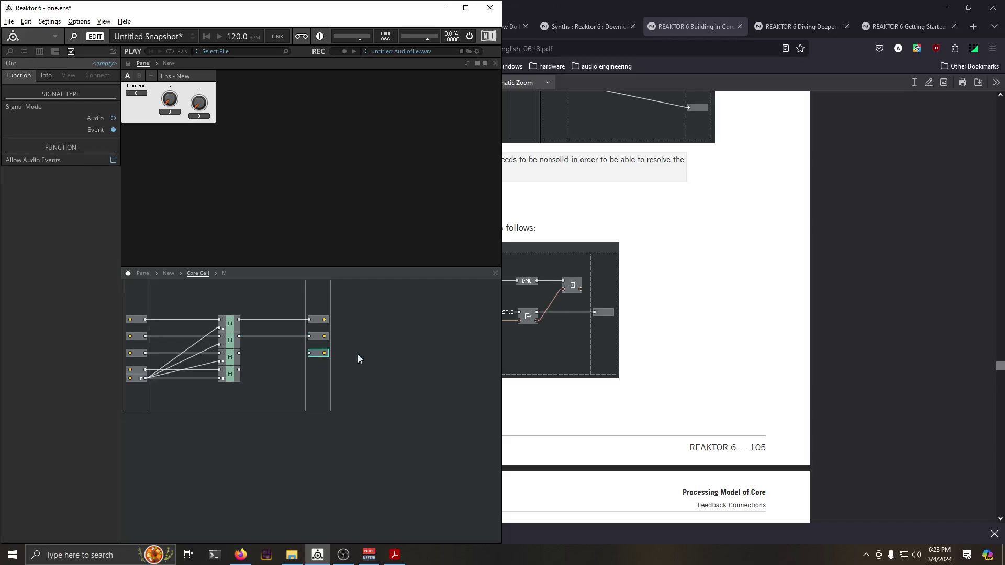
{"action": "left_click_drag", "start_coordinate": [289, 357], "coordinate": [319, 356]}
{"action": "right_click", "coordinate": [319, 363]}
{"action": "left_click", "coordinate": [344, 386]}
{"action": "left_click_drag", "start_coordinate": [239, 370], "coordinate": [319, 370]}
Go up to the ensemble structure and delete the old i and s knobs beside the core cell
{"action": "left_click", "coordinate": [169, 274]}
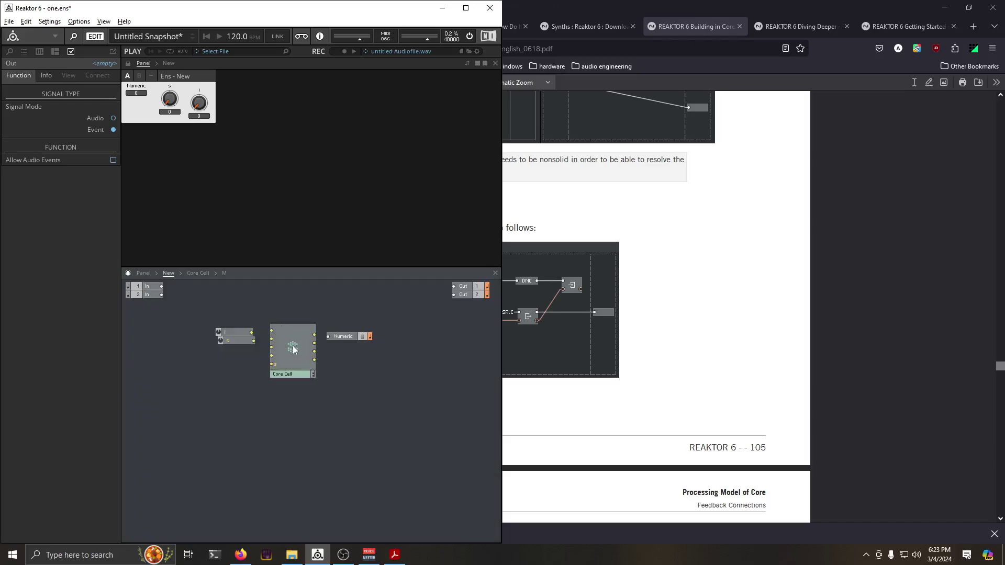
{"action": "left_click_drag", "start_coordinate": [241, 333], "coordinate": [228, 362]}
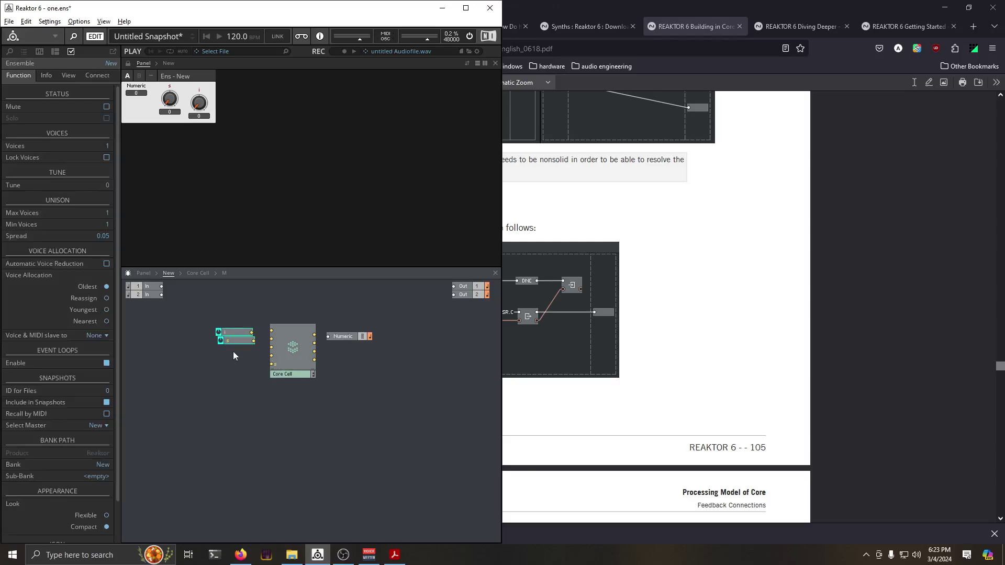
{"action": "key", "text": "Delete"}
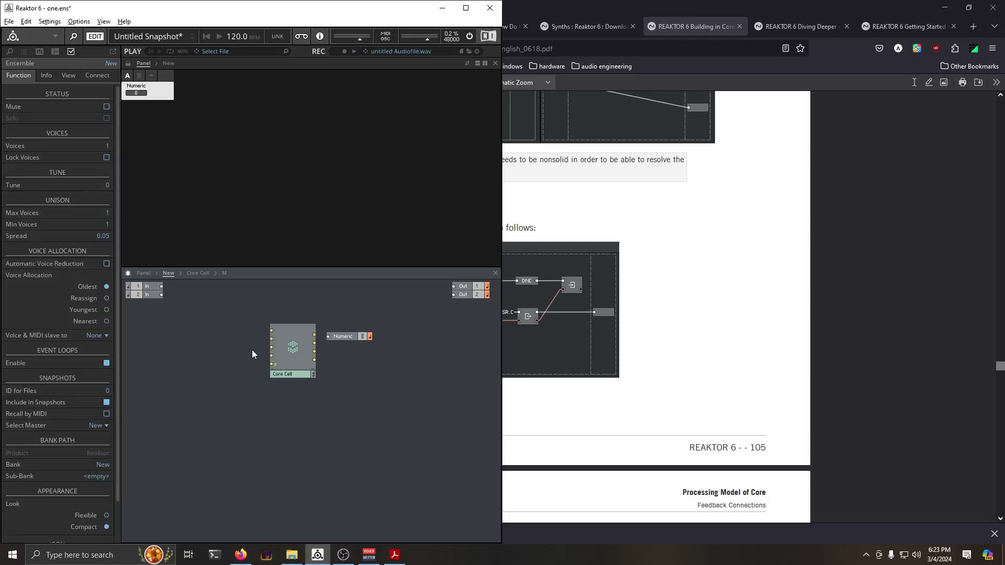
Stack four Numeric readouts beside the core cell and connect each one to its own core cell output
{"action": "left_click_drag", "start_coordinate": [346, 337], "coordinate": [341, 363]}
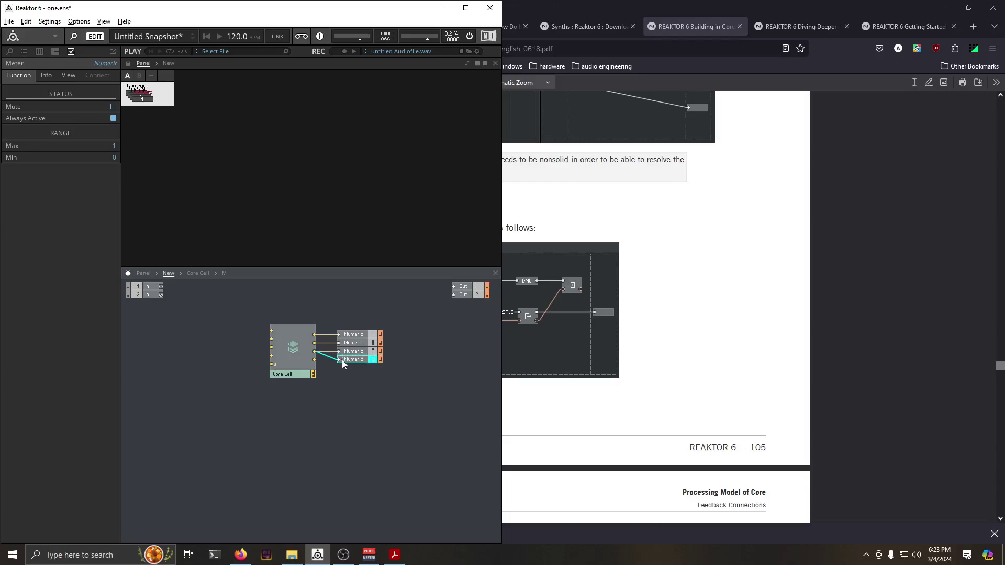
{"action": "left_click_drag", "start_coordinate": [315, 359], "coordinate": [361, 317]}
{"action": "left_click_drag", "start_coordinate": [356, 357], "coordinate": [347, 358]}
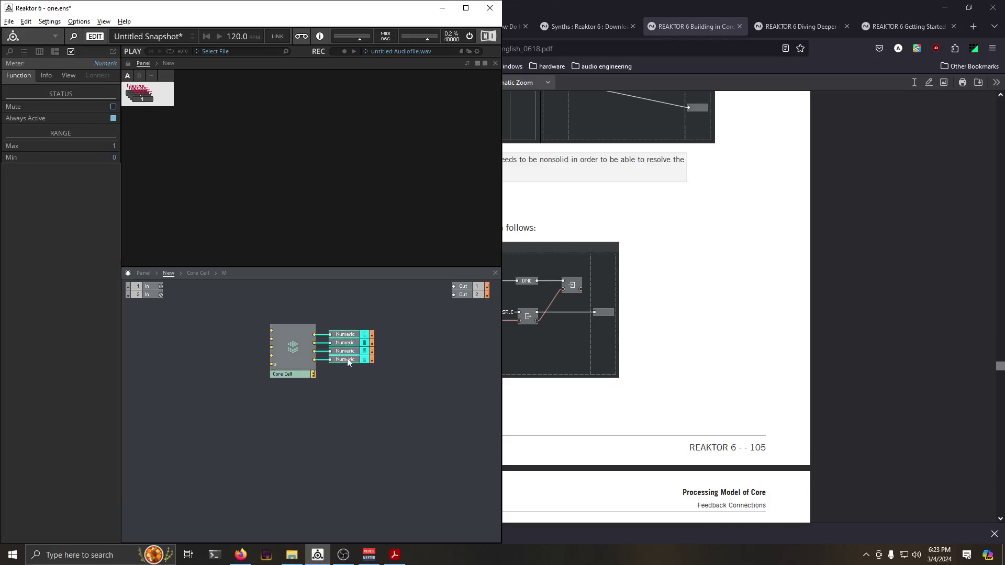
Try creating a control for the core cell's s input and look through its view and connection properties
{"action": "right_click", "coordinate": [272, 365]}
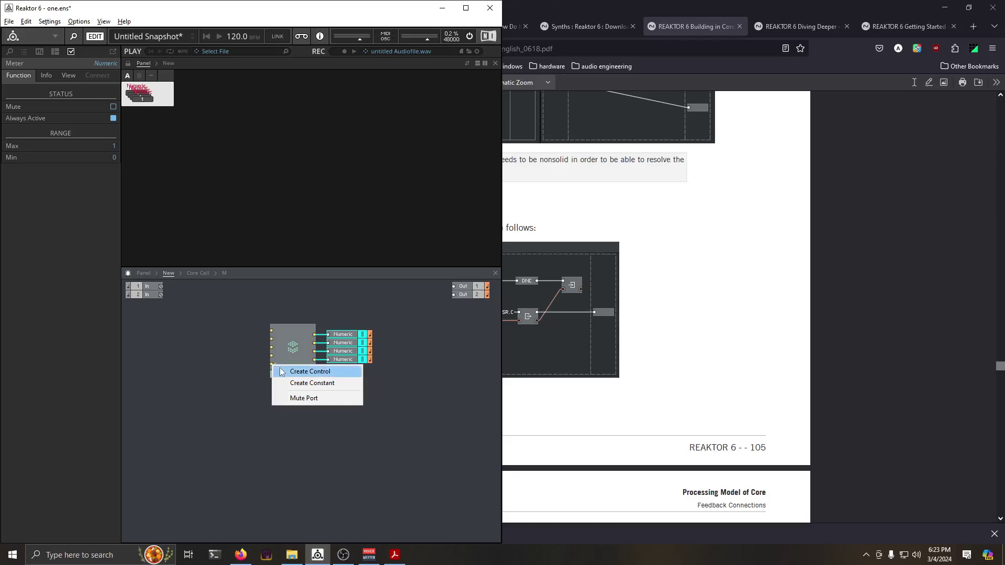
{"action": "left_click", "coordinate": [309, 371]}
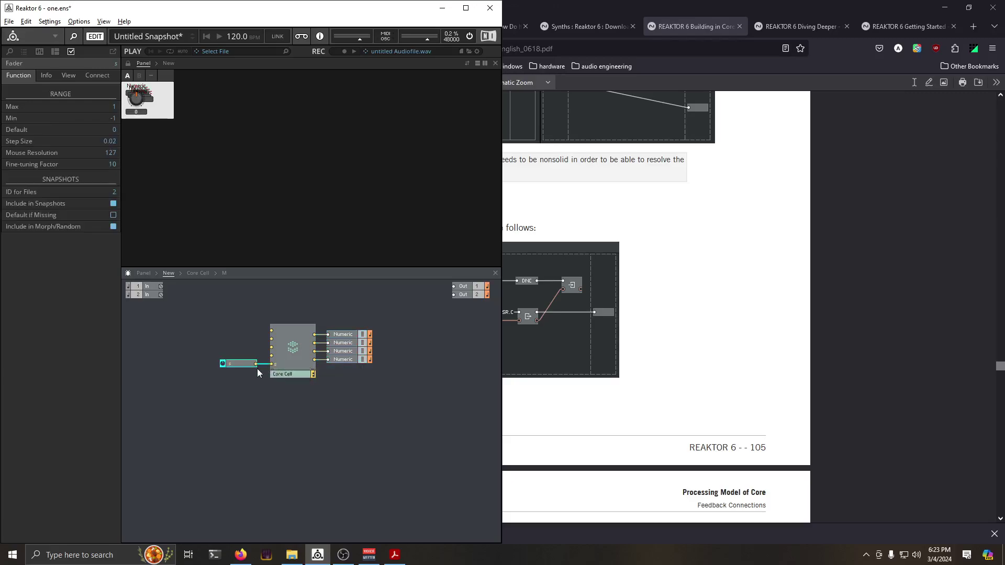
{"action": "key", "text": "Delete"}
{"action": "right_click", "coordinate": [272, 365]}
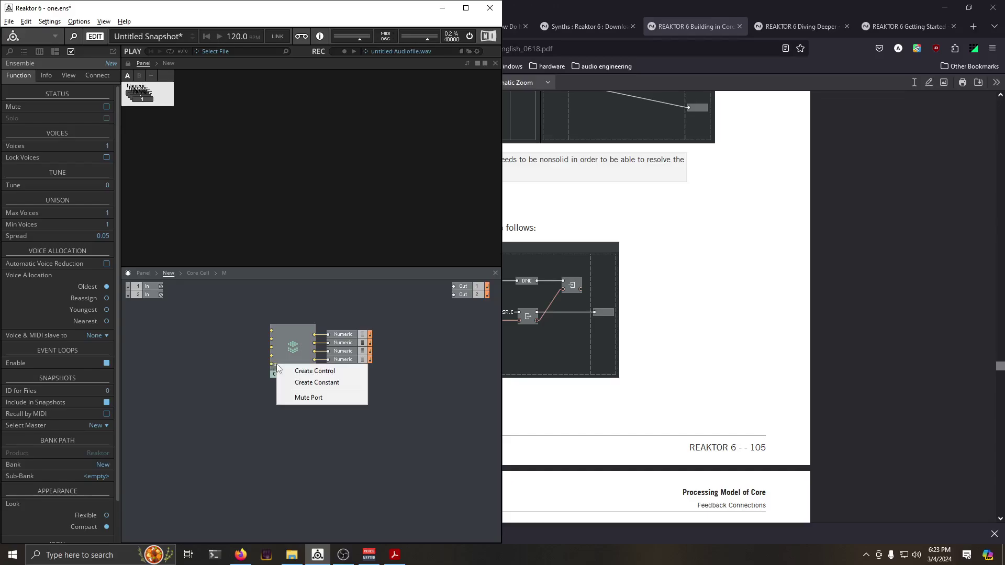
{"action": "left_click", "coordinate": [296, 372]}
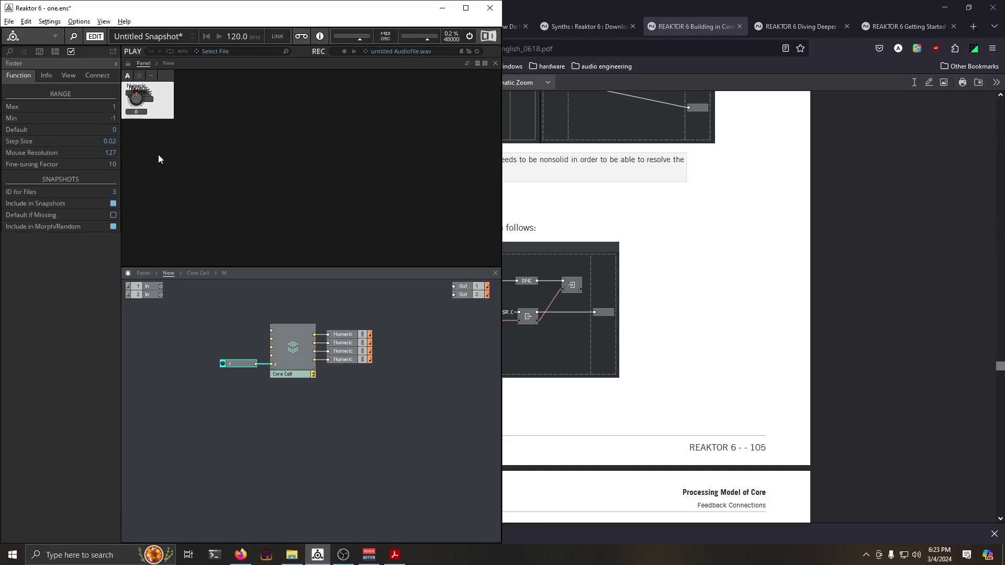
{"action": "left_click", "coordinate": [46, 74]}
{"action": "left_click", "coordinate": [69, 75]}
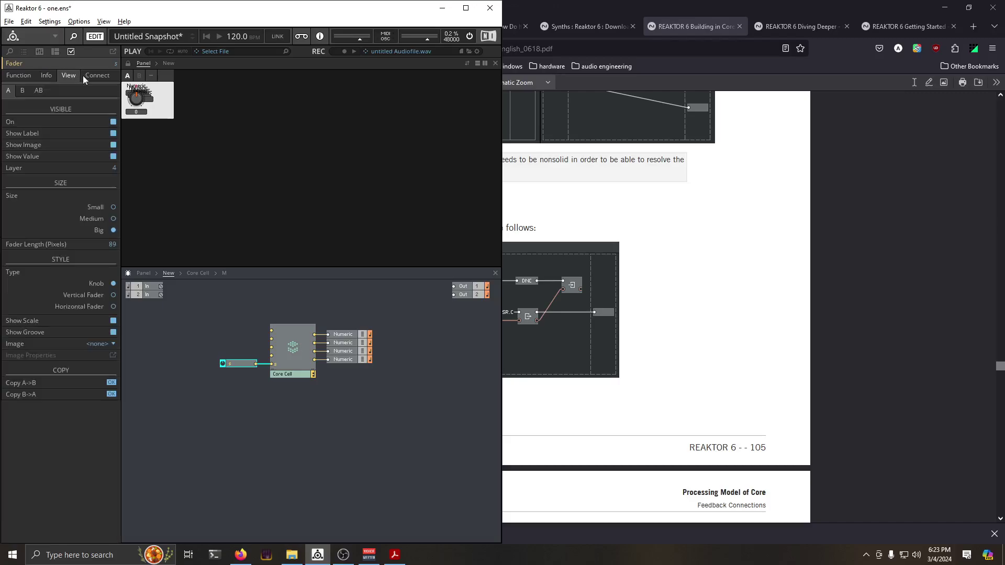
{"action": "left_click", "coordinate": [88, 76]}
{"action": "left_click", "coordinate": [236, 435]}
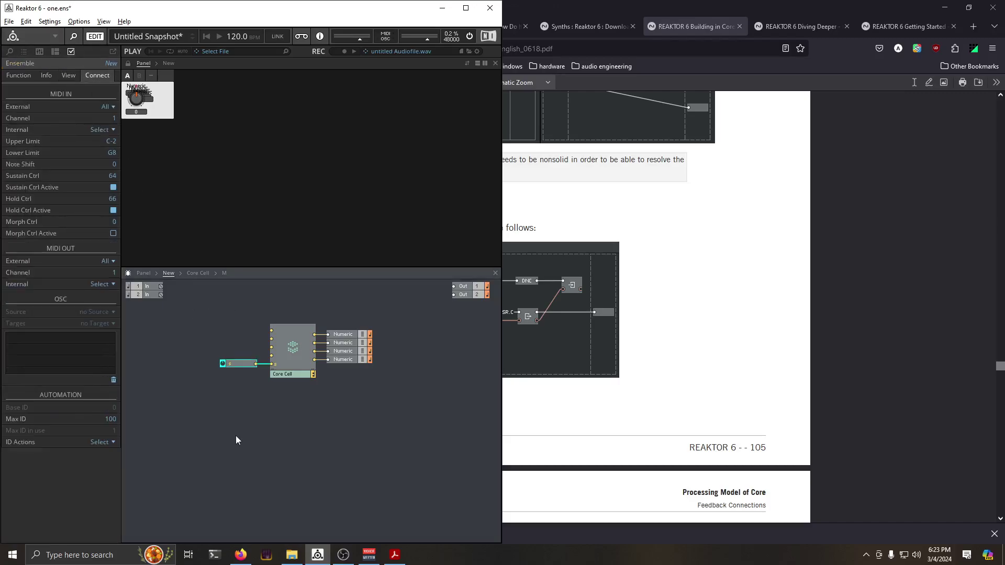
Insert a built-in Panel module beside the core cell's inputs
{"action": "right_click", "coordinate": [205, 345]}
{"action": "mouse_move", "coordinate": [220, 356]}
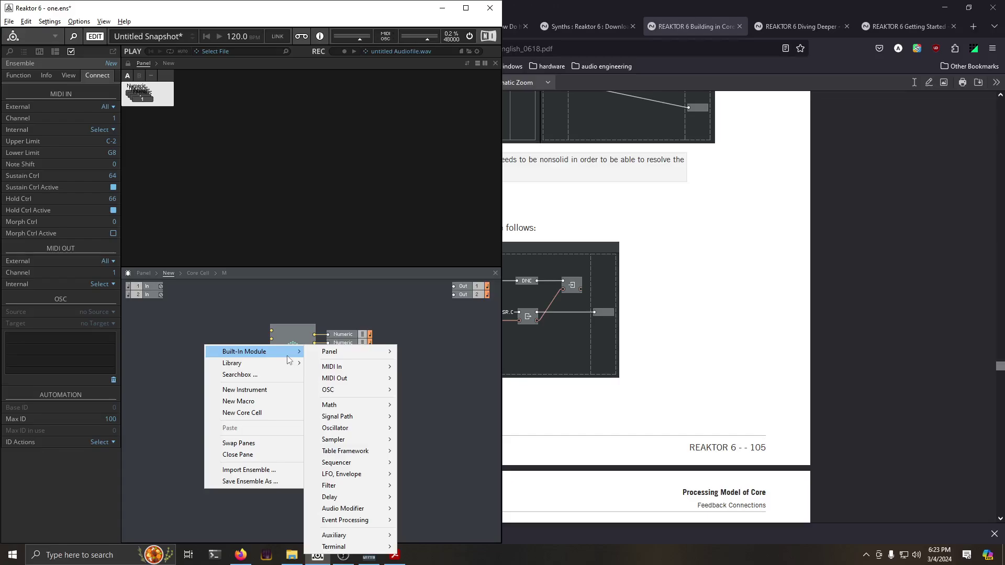
{"action": "mouse_move", "coordinate": [377, 356]}
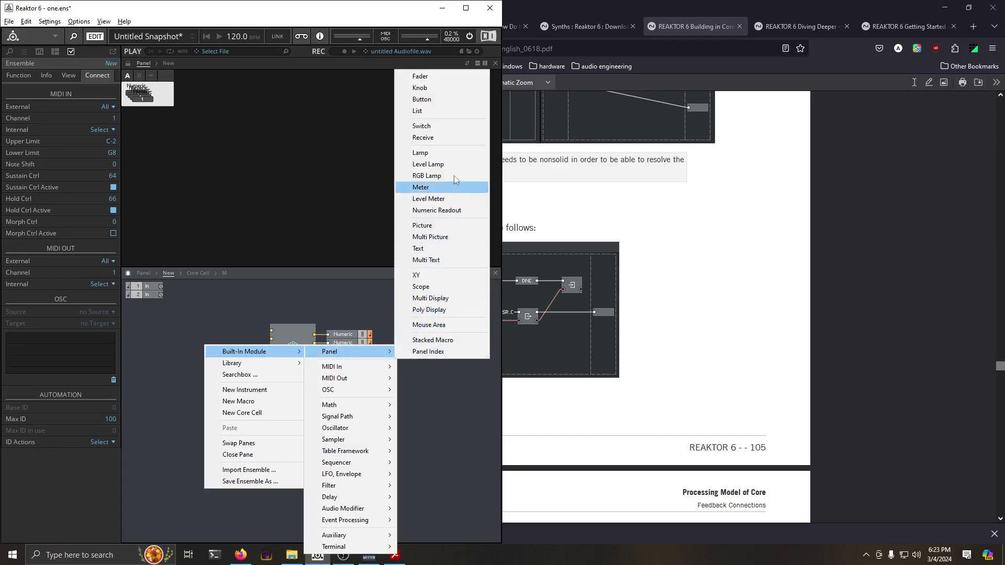
Add a Button module to the ensemble structure, set its mode to Trigger, and wire it to the core cell's s input
{"action": "left_click", "coordinate": [446, 99]}
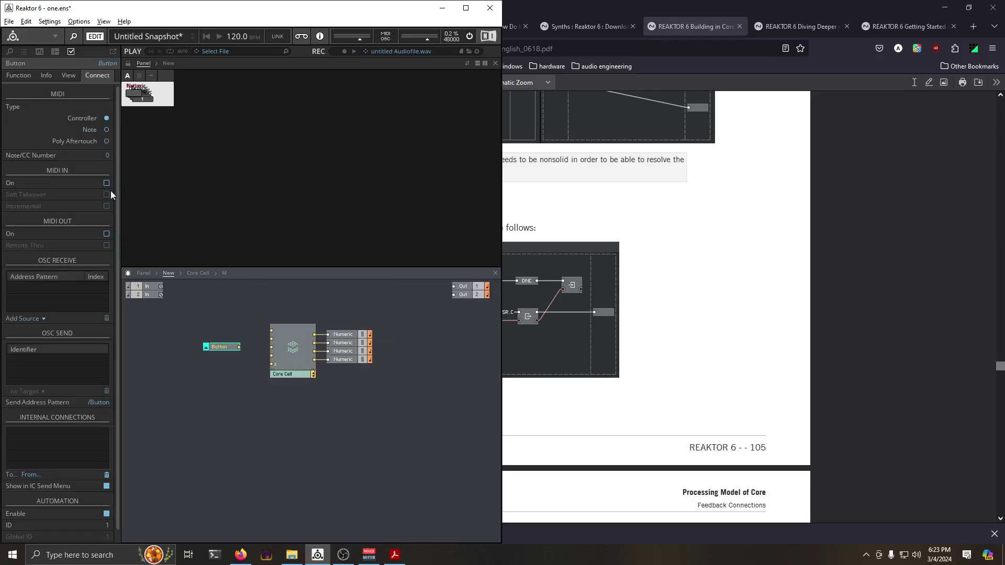
{"action": "left_click", "coordinate": [21, 76]}
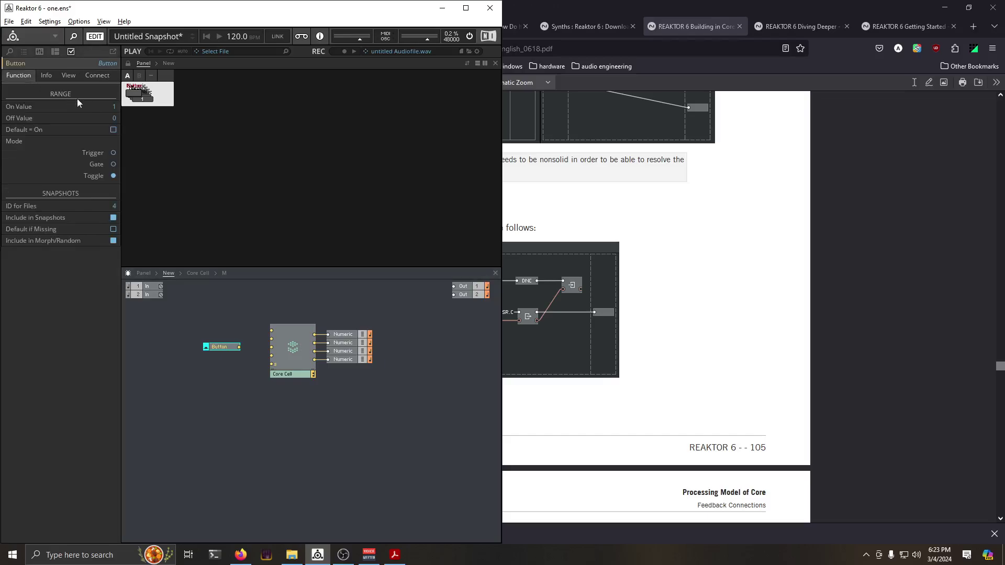
{"action": "left_click", "coordinate": [113, 153]}
{"action": "left_click_drag", "start_coordinate": [271, 365], "coordinate": [229, 367]}
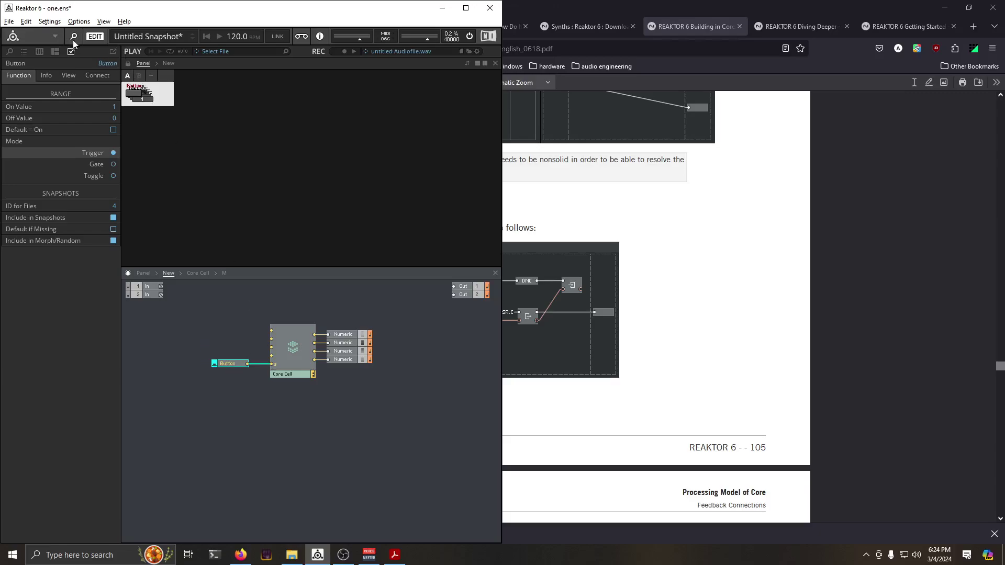
Unlock the panel layout and arrange the four numeric readouts in an evenly spaced column beside the button
{"action": "left_click", "coordinate": [128, 63]}
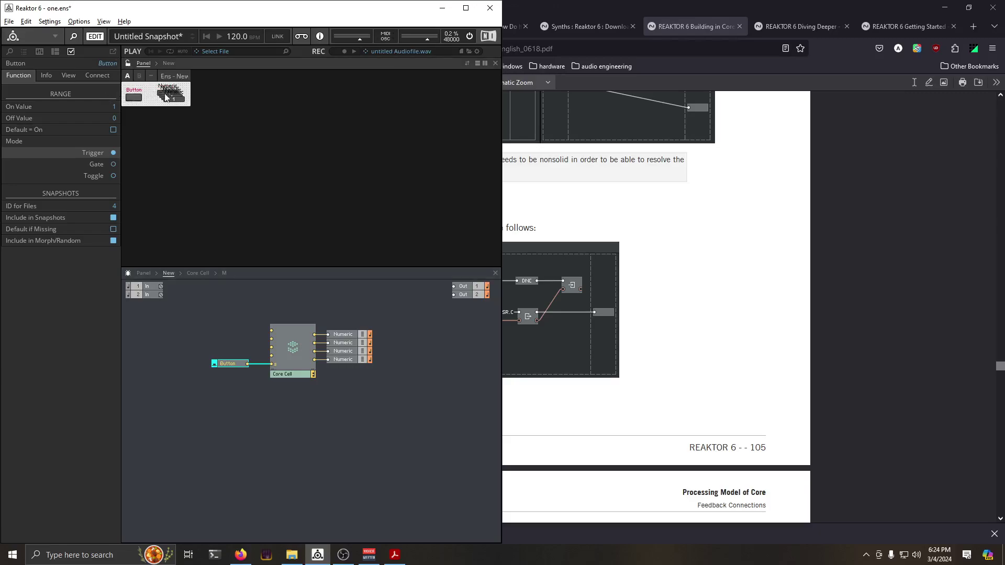
{"action": "left_click_drag", "start_coordinate": [170, 97], "coordinate": [202, 87]}
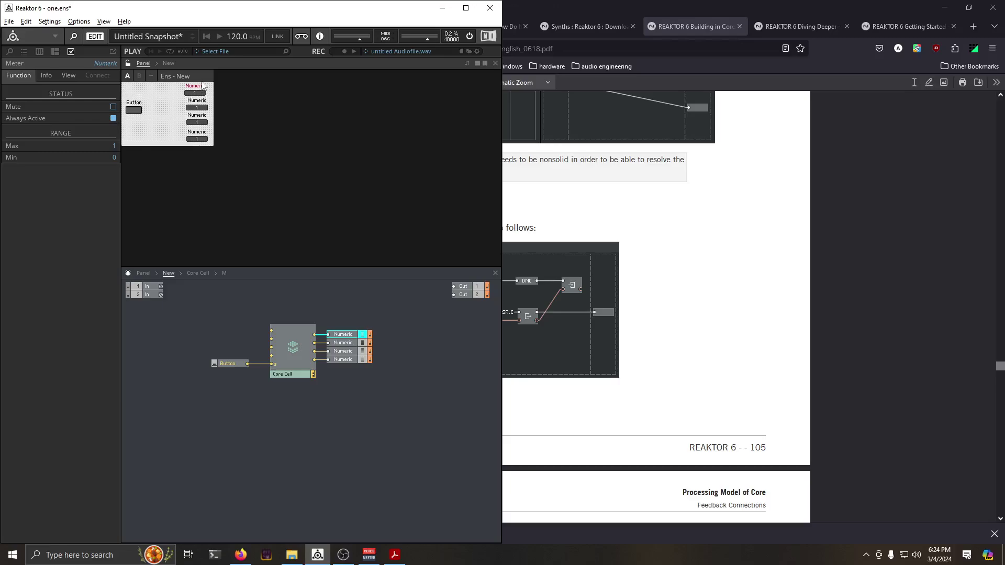
{"action": "left_click", "coordinate": [195, 124]}
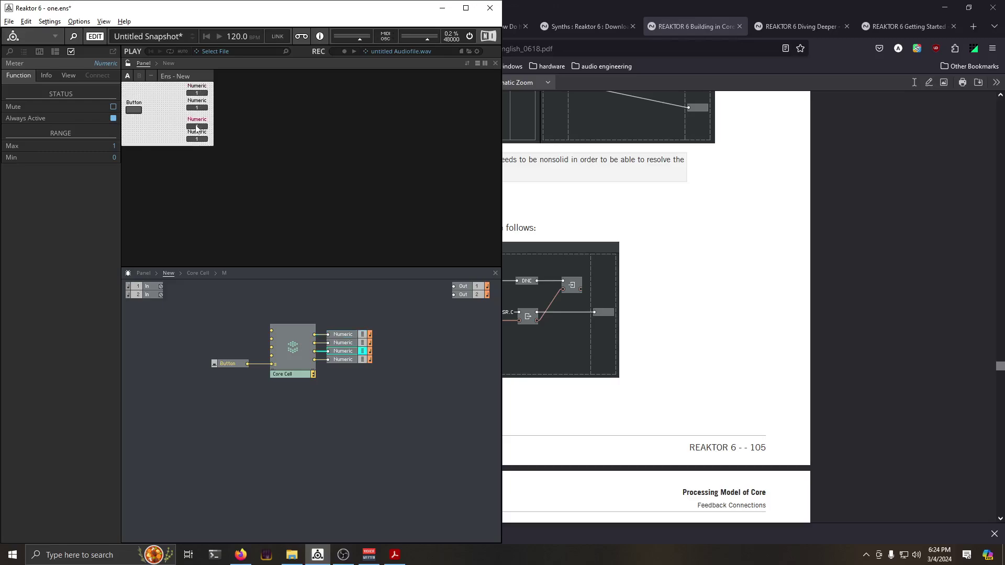
{"action": "left_click_drag", "start_coordinate": [202, 137], "coordinate": [202, 135]}
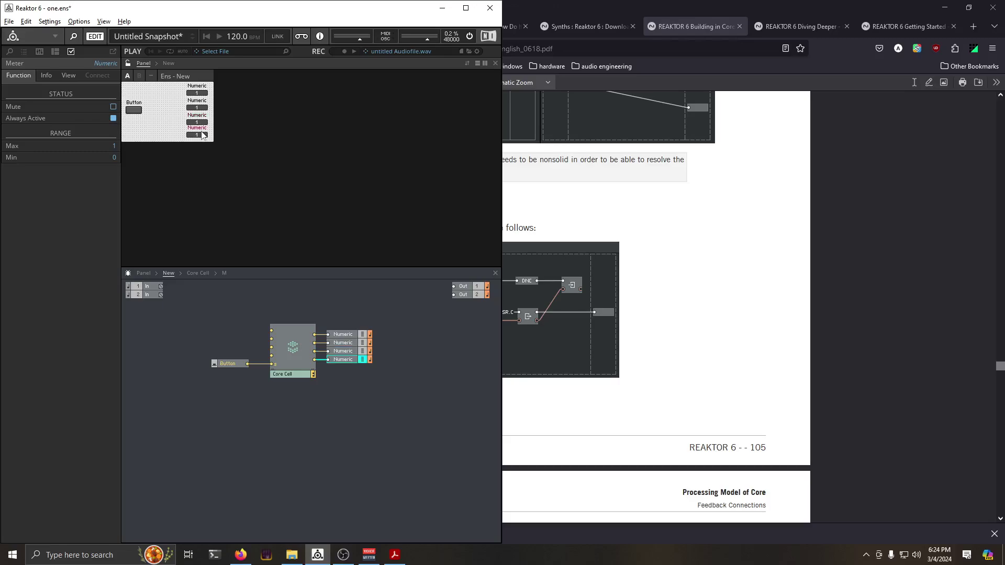
{"action": "left_click", "coordinate": [134, 110]}
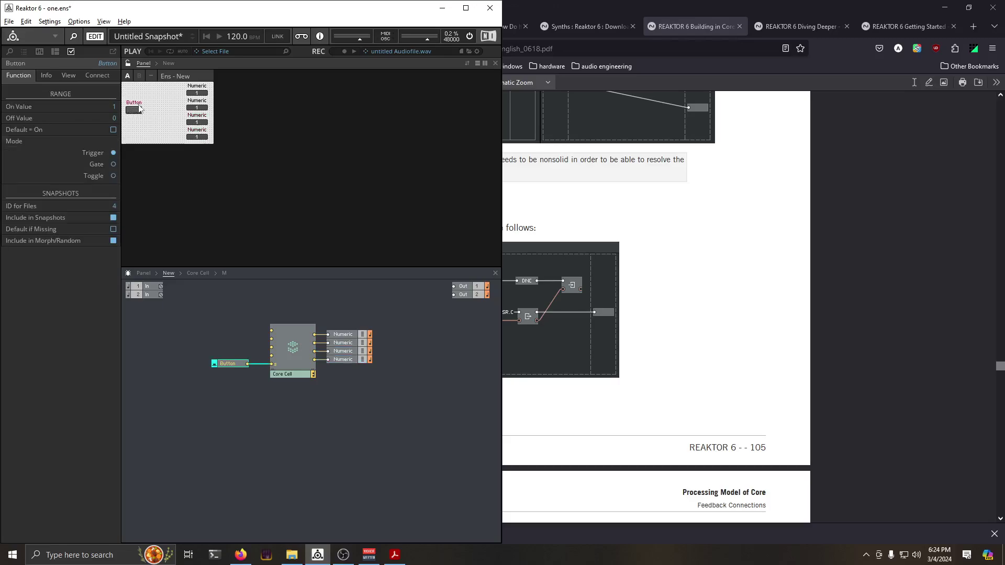
Rename the button connected to the core cell's s input as set
{"action": "left_click", "coordinate": [236, 362]}
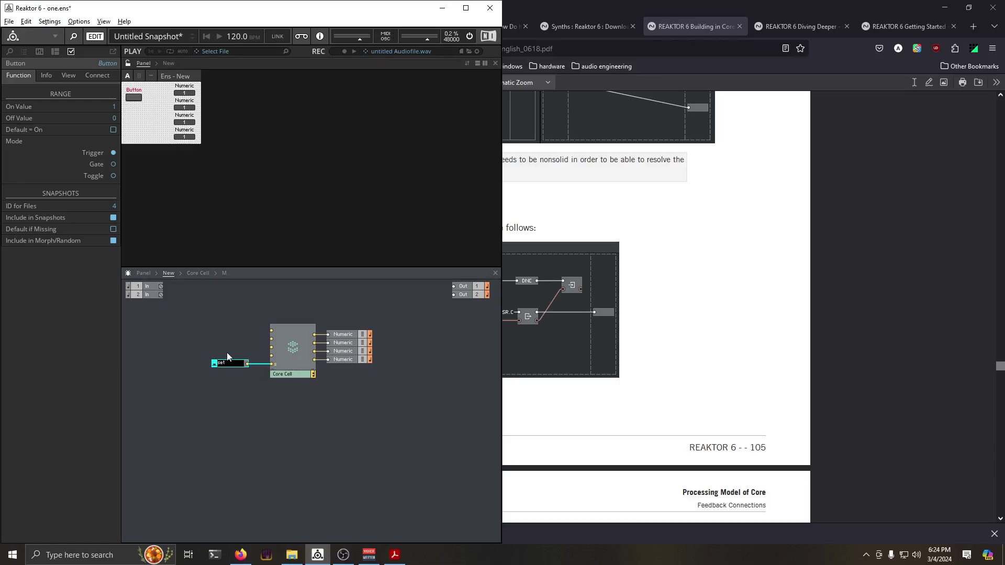
{"action": "key", "text": "Return"}
{"action": "left_click", "coordinate": [236, 324]}
{"action": "right_click", "coordinate": [237, 324]}
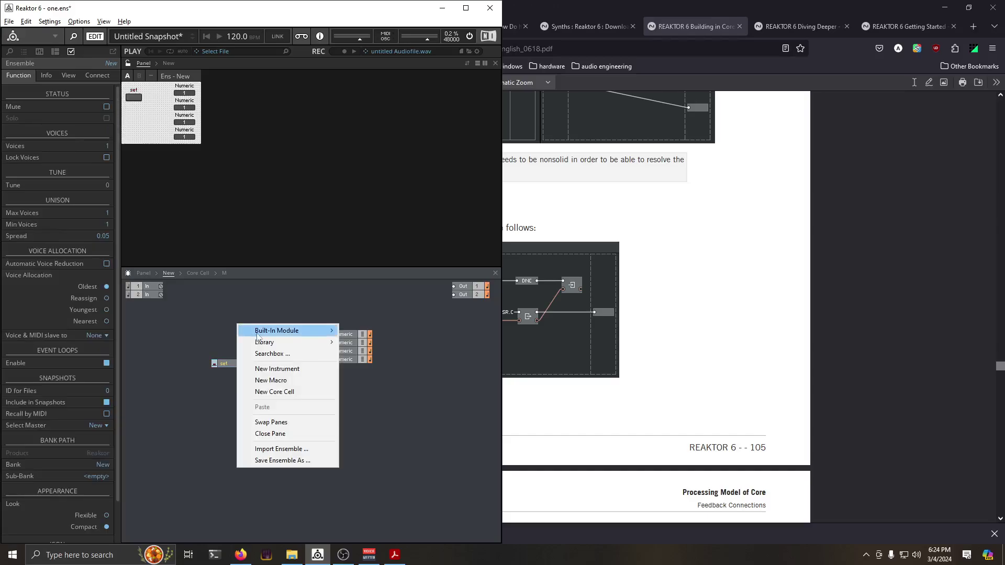
{"action": "mouse_move", "coordinate": [293, 336]}
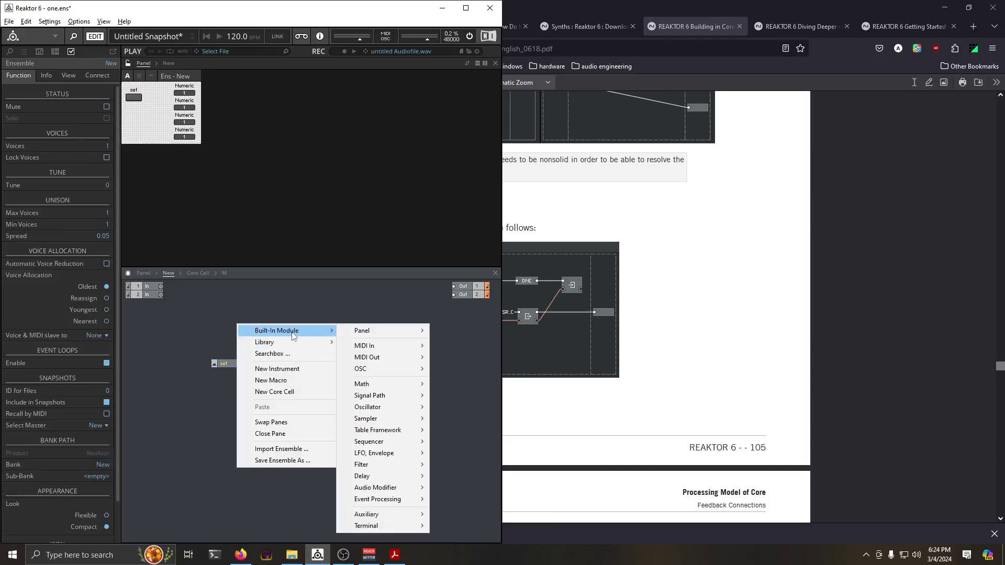
{"action": "left_click", "coordinate": [237, 302]}
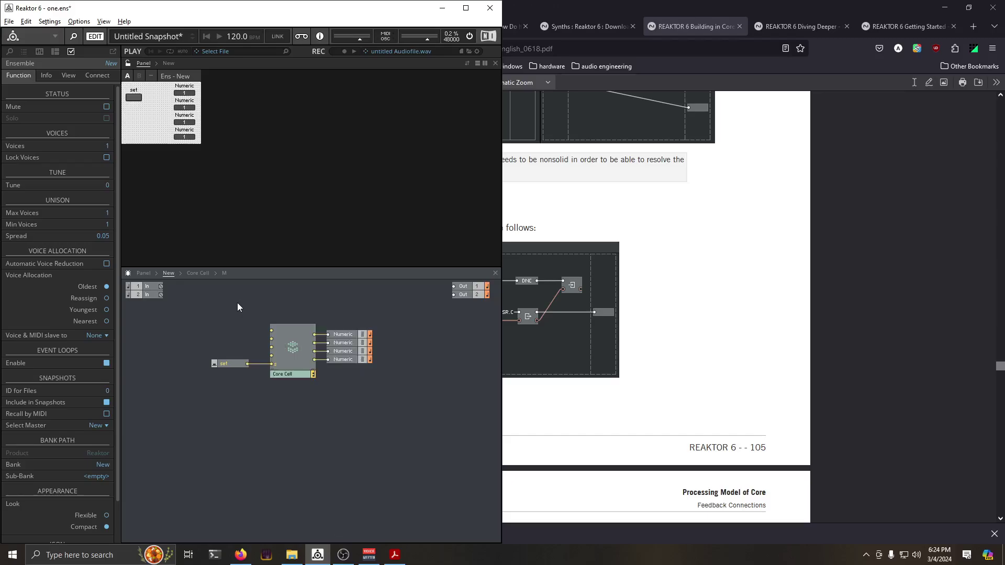
{"action": "right_click", "coordinate": [273, 330]}
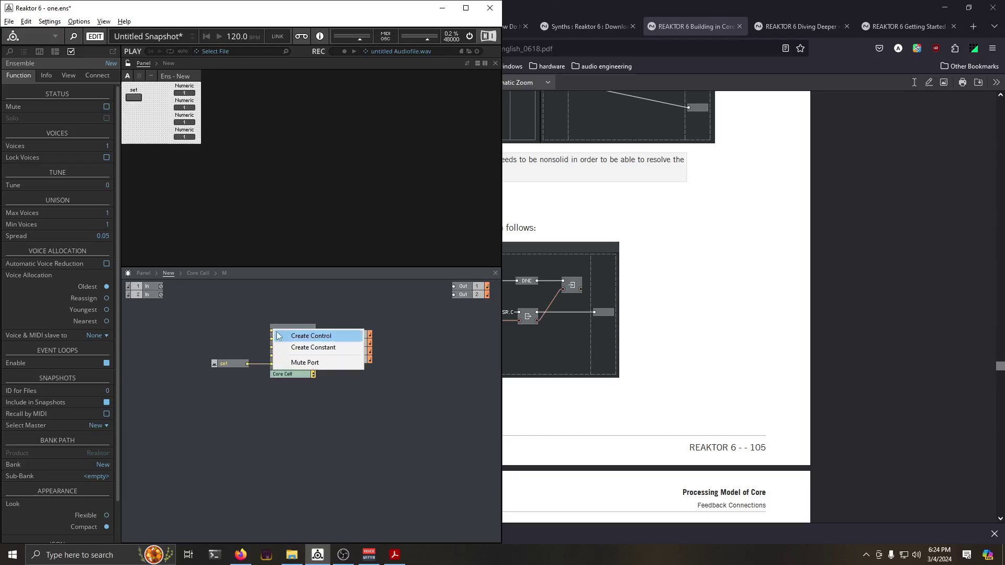
{"action": "left_click", "coordinate": [304, 336]}
Add a second Button module to the structure above the core cell's inputs
{"action": "right_click", "coordinate": [215, 307]}
{"action": "mouse_move", "coordinate": [256, 316]}
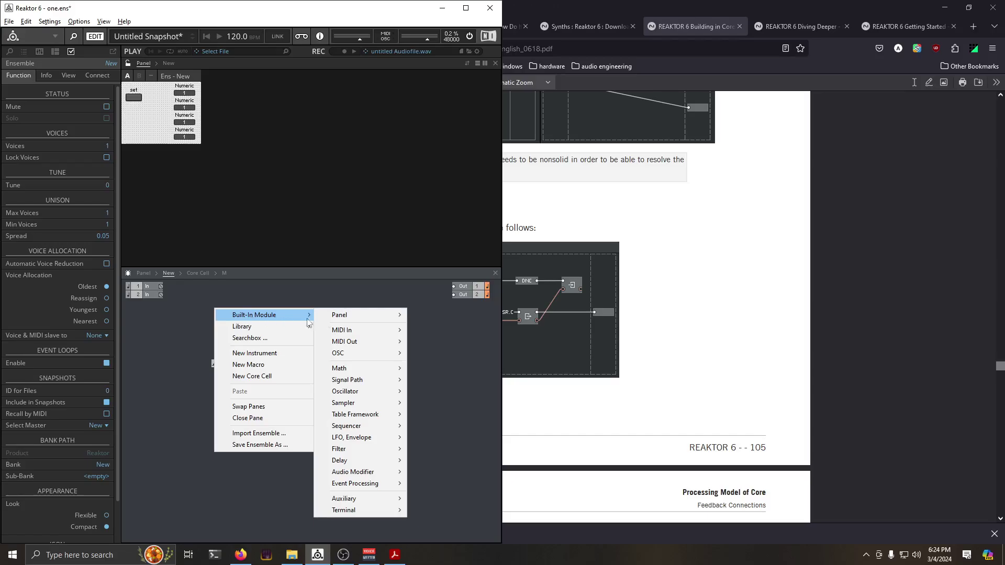
{"action": "mouse_move", "coordinate": [359, 315]}
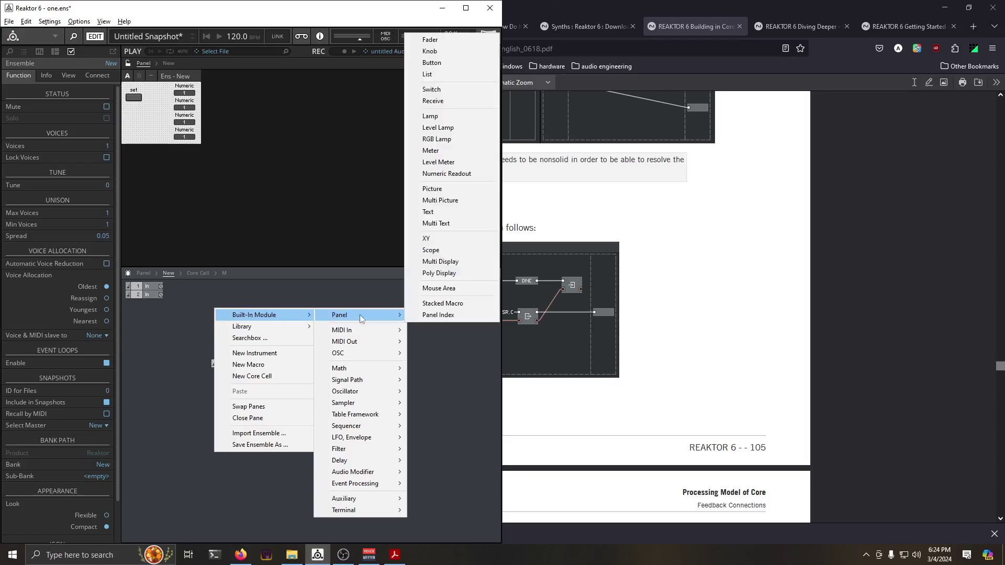
{"action": "left_click", "coordinate": [445, 65]}
Unlock the panel and place the new button between the set button and the numeric readouts
{"action": "left_click", "coordinate": [129, 62]}
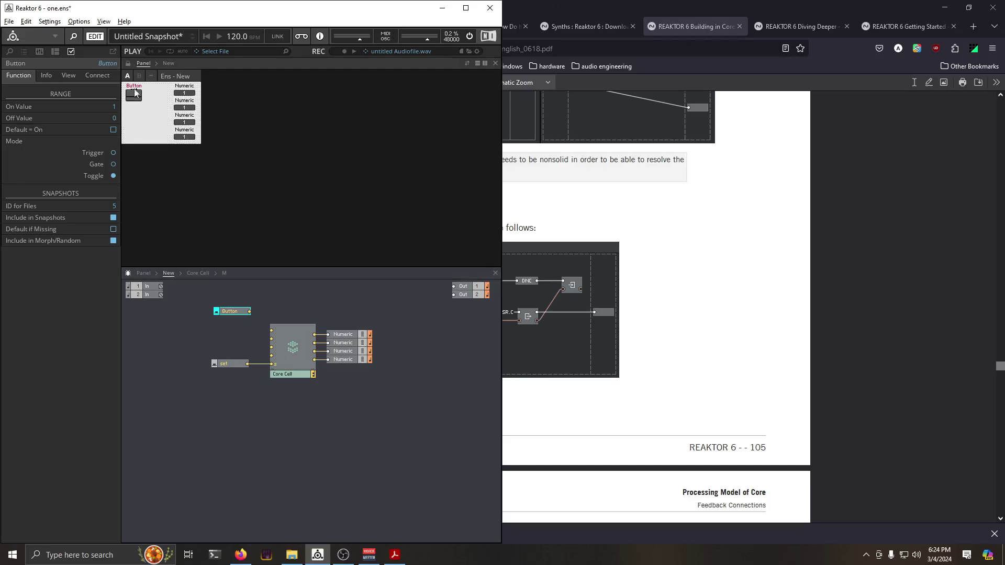
{"action": "left_click", "coordinate": [134, 93]}
{"action": "mouse_move", "coordinate": [134, 94]}
{"action": "left_mouse_down"}
{"action": "mouse_move", "coordinate": [335, 91]}
{"action": "mouse_move", "coordinate": [137, 94]}
{"action": "left_mouse_up"}
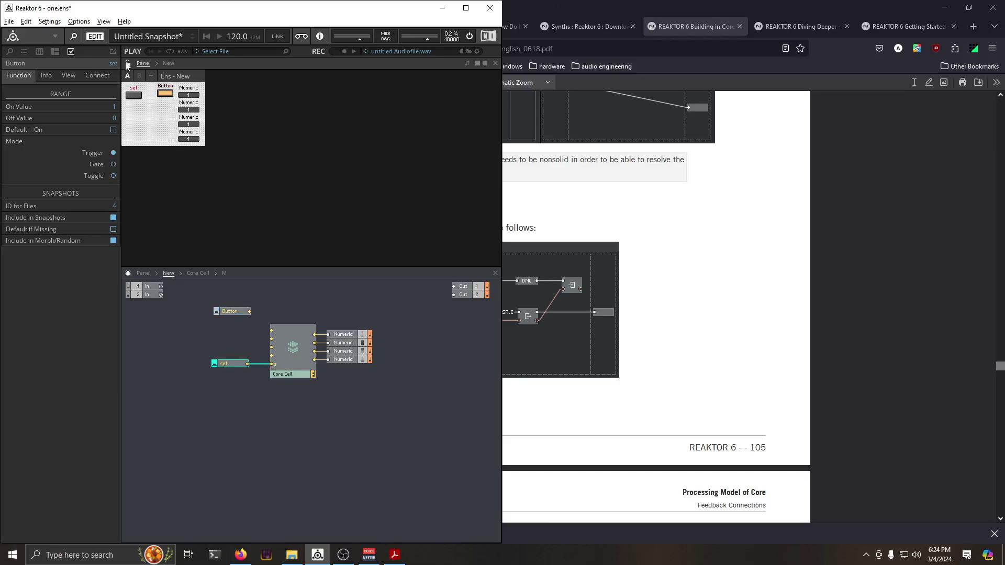
Move the new button next to the core cell, duplicate it, and wire both buttons to the first two inputs
{"action": "left_click_drag", "start_coordinate": [232, 311], "coordinate": [230, 313]}
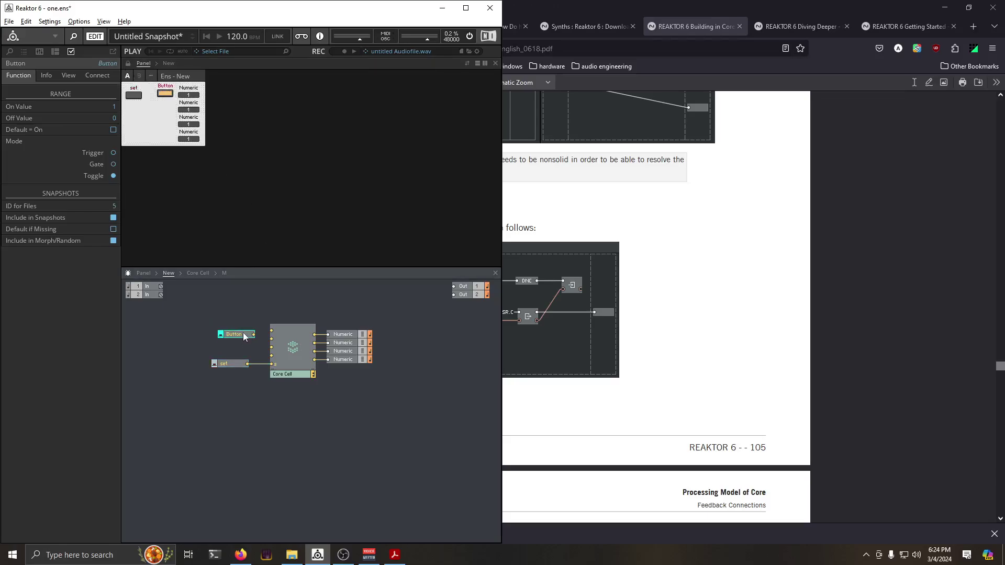
{"action": "key", "text": "ctrl+c"}
{"action": "key", "text": "ctrl+v"}
{"action": "left_click_drag", "start_coordinate": [273, 344], "coordinate": [251, 336]}
{"action": "left_click", "coordinate": [248, 331]}
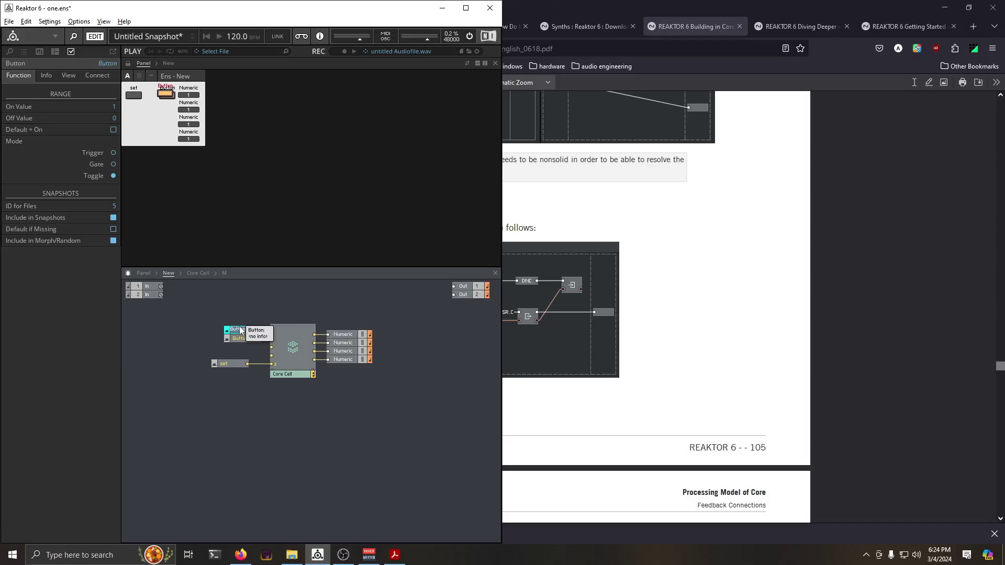
Rename the two toggle buttons 0 and 1, and place button 1 directly below button 0 on the panel
{"action": "double_click", "coordinate": [237, 329]}
{"action": "key", "text": "BackSpace"}
{"action": "left_click", "coordinate": [243, 318]}
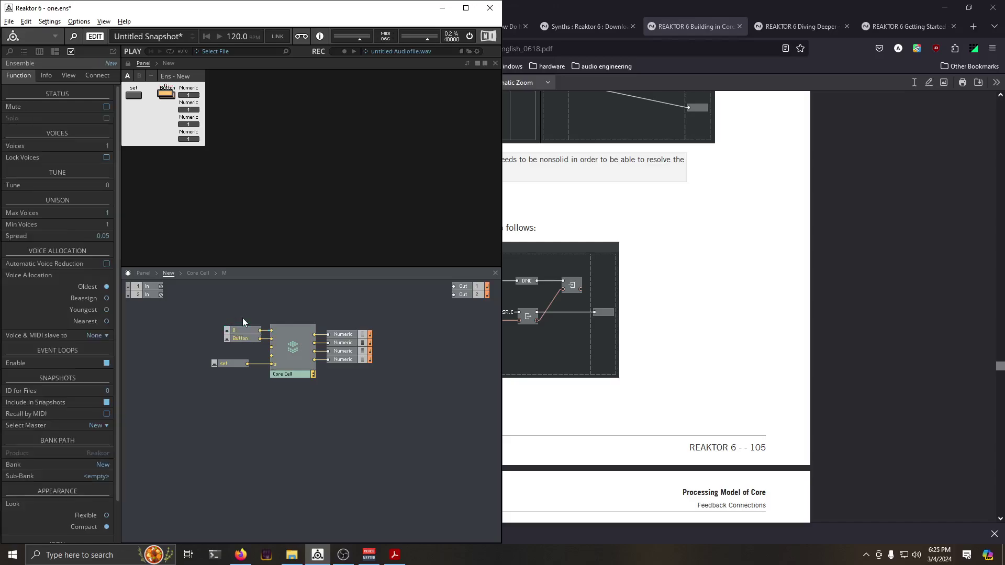
{"action": "left_click", "coordinate": [244, 340]}
{"action": "left_click", "coordinate": [252, 309]}
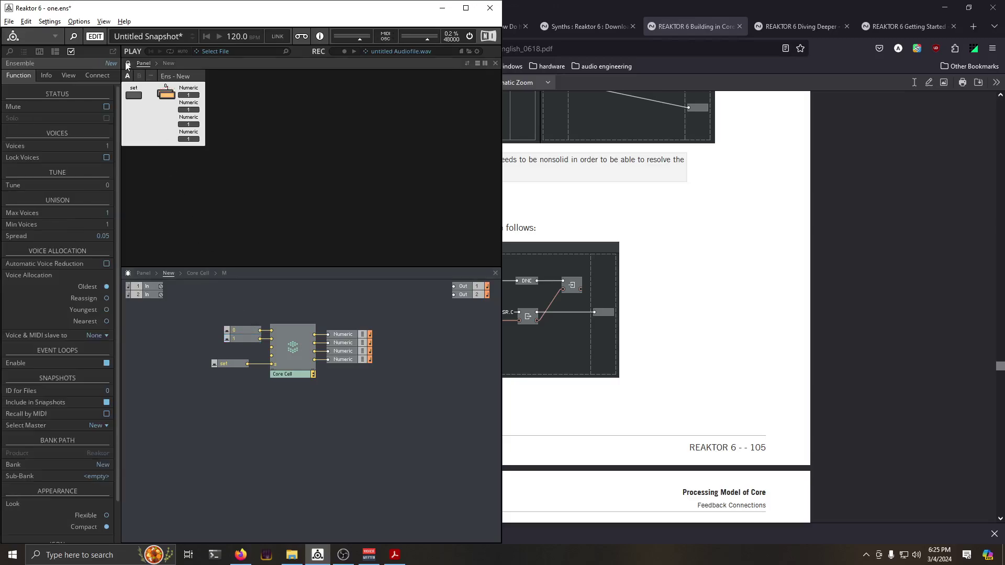
{"action": "left_click_drag", "start_coordinate": [168, 96], "coordinate": [168, 113]}
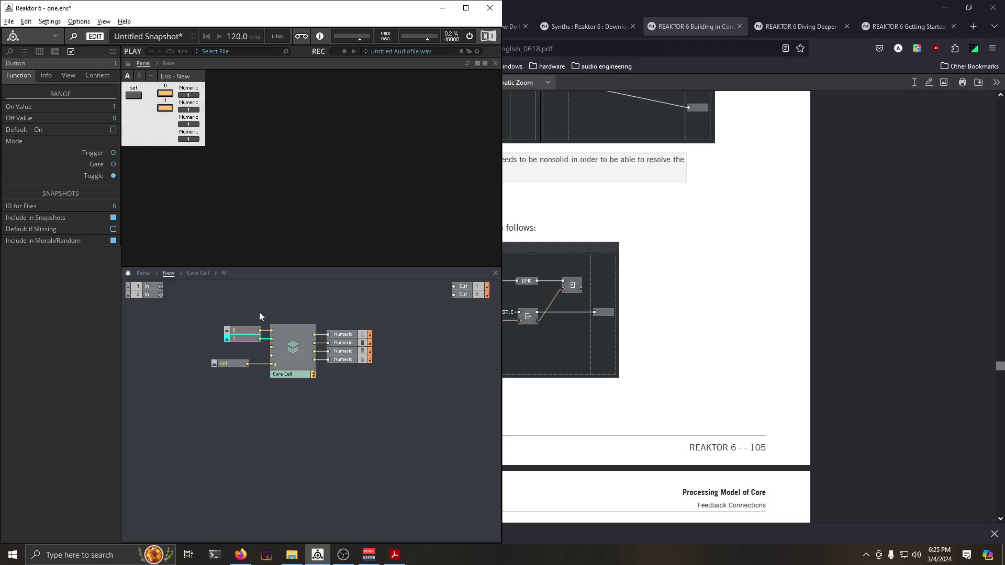
Duplicate the toggle button twice more as 2 and 3, wiring them to the core cell's third and fourth inputs
{"action": "left_click_drag", "start_coordinate": [245, 336], "coordinate": [252, 345]}
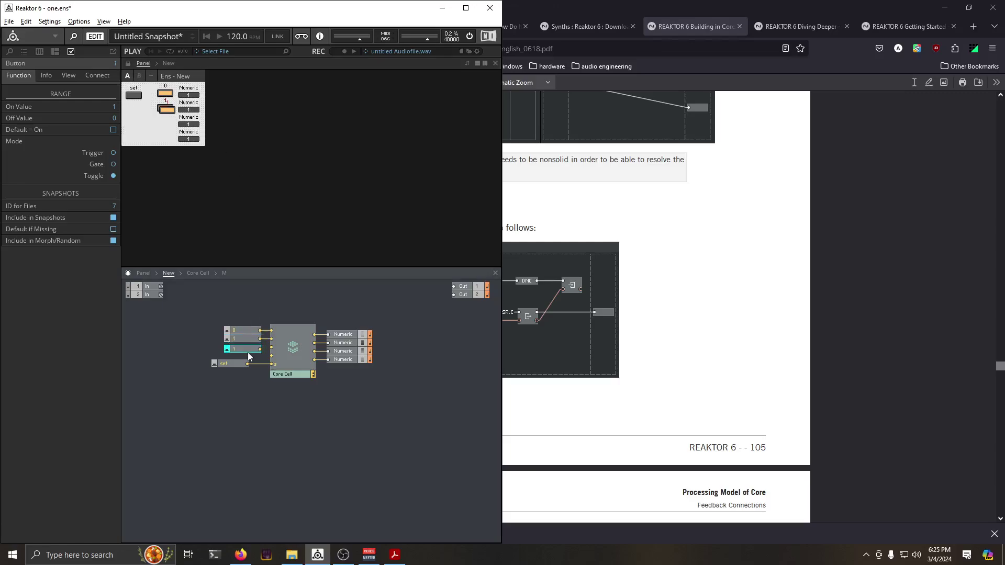
{"action": "left_click", "coordinate": [267, 357]}
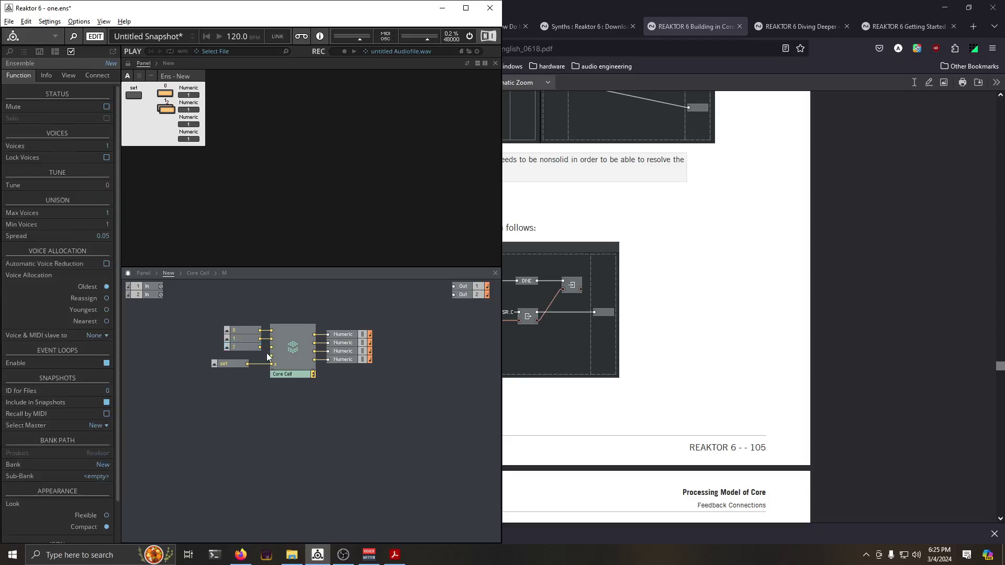
{"action": "left_click_drag", "start_coordinate": [238, 347], "coordinate": [261, 355]}
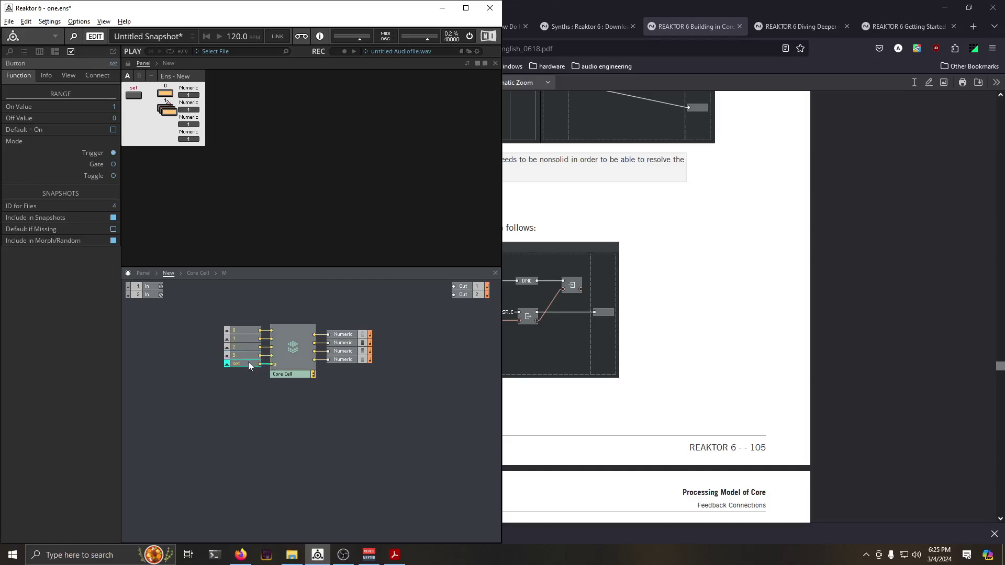
Stack buttons 2 and 3 below button 1 on the unlocked panel, each beside its numeric readout
{"action": "left_click", "coordinate": [129, 65]}
{"action": "left_click", "coordinate": [129, 65]}
{"action": "left_click_drag", "start_coordinate": [169, 112], "coordinate": [166, 142]}
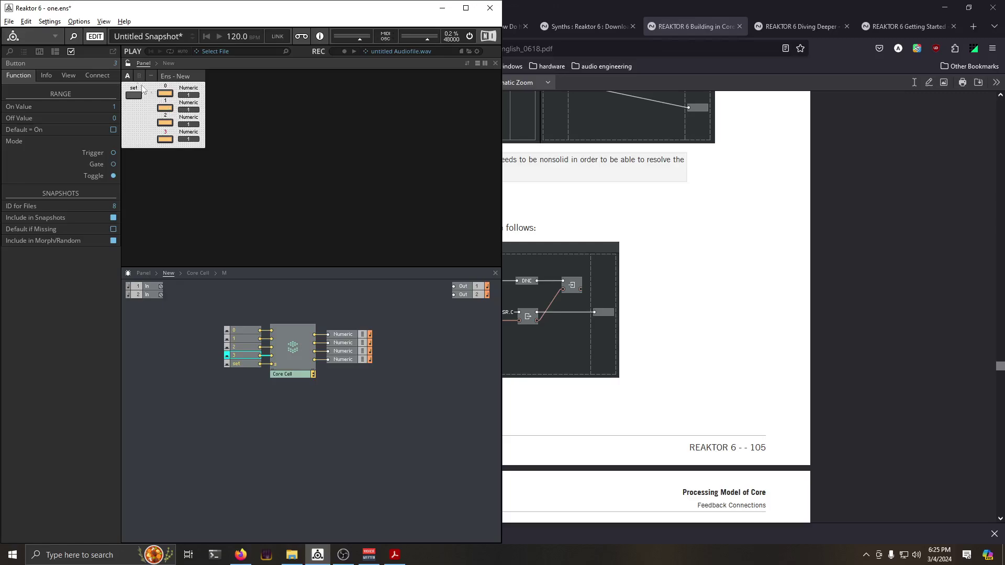
Lock the panel and test the memory by toggling buttons 0 and 2, and 1 and 3, triggering set after each change
{"action": "left_click", "coordinate": [128, 64]}
{"action": "left_click", "coordinate": [134, 94]}
{"action": "left_click", "coordinate": [165, 94]}
{"action": "left_click", "coordinate": [166, 122]}
{"action": "left_click", "coordinate": [137, 97]}
{"action": "left_click", "coordinate": [165, 108]}
{"action": "left_click", "coordinate": [165, 139]}
{"action": "left_click", "coordinate": [134, 95]}
{"action": "left_click", "coordinate": [165, 94]}
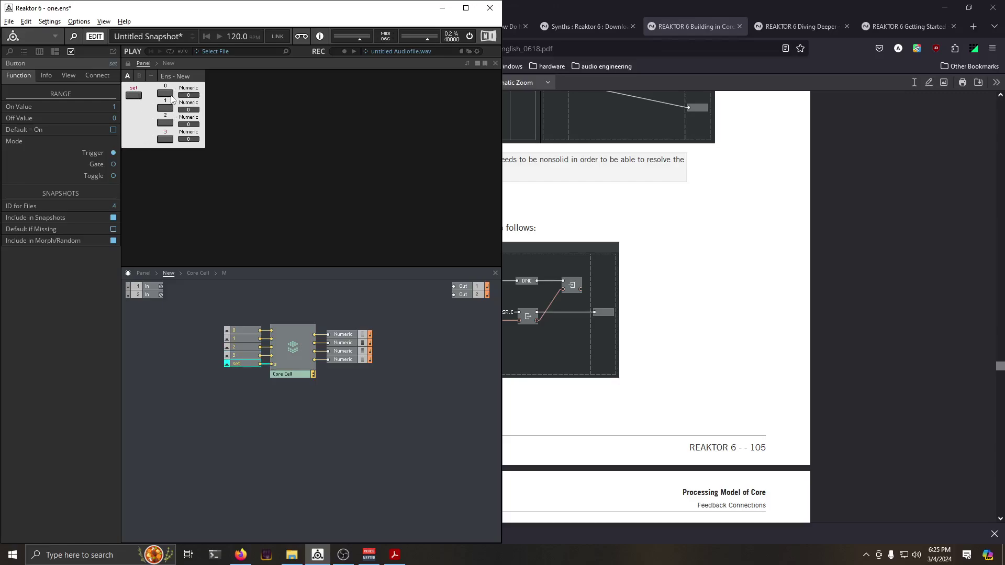
{"action": "left_click", "coordinate": [164, 122]}
{"action": "left_click", "coordinate": [134, 95]}
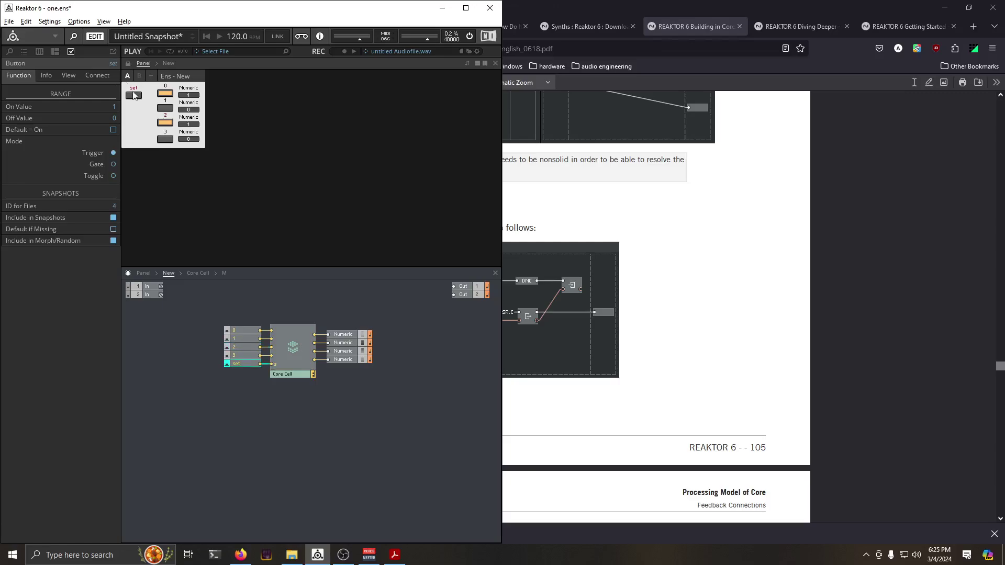
Save the ensemble one.ens
{"action": "left_click", "coordinate": [9, 21]}
{"action": "left_click", "coordinate": [39, 84]}
Switch to the PDF book in Acrobat and skim from the memory bit diagram through the byte chapter to the ASCII code table
{"action": "left_click", "coordinate": [394, 554]}
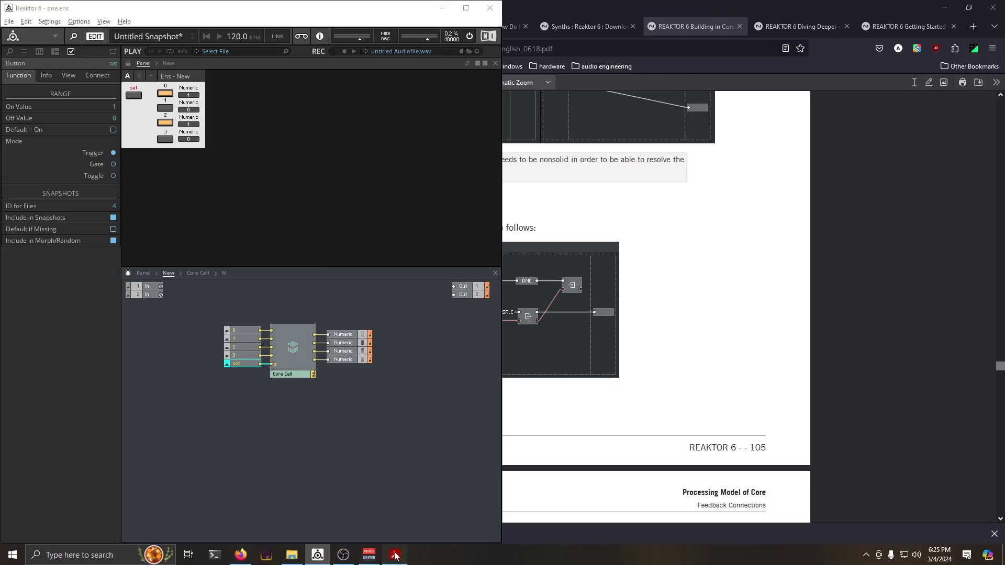
{"action": "scroll", "coordinate": [864, 323], "scroll_direction": "down", "scroll_amount": 15}
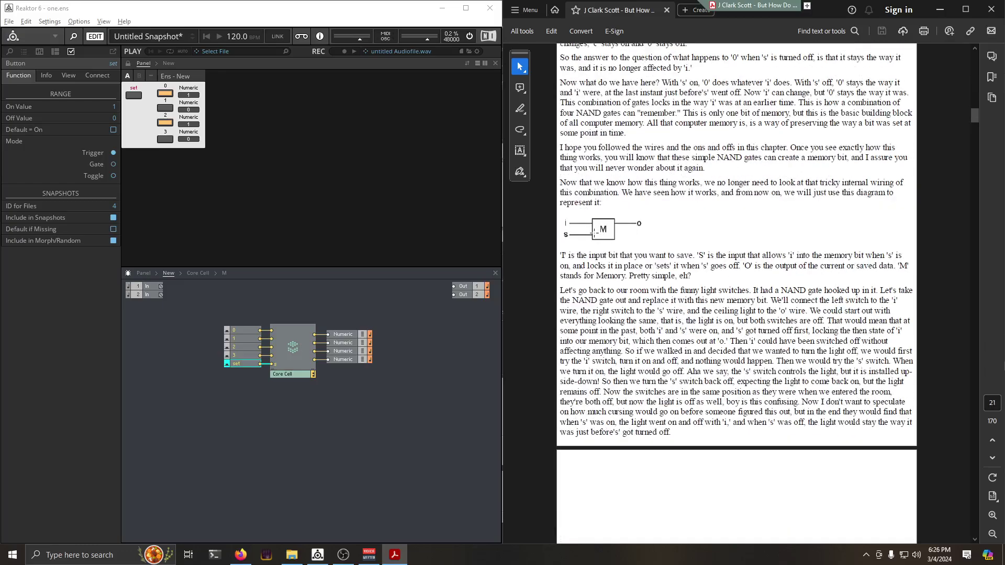
{"action": "scroll", "coordinate": [606, 251], "scroll_direction": "down", "scroll_amount": 5}
{"action": "scroll", "coordinate": [725, 341], "scroll_direction": "down", "scroll_amount": 15}
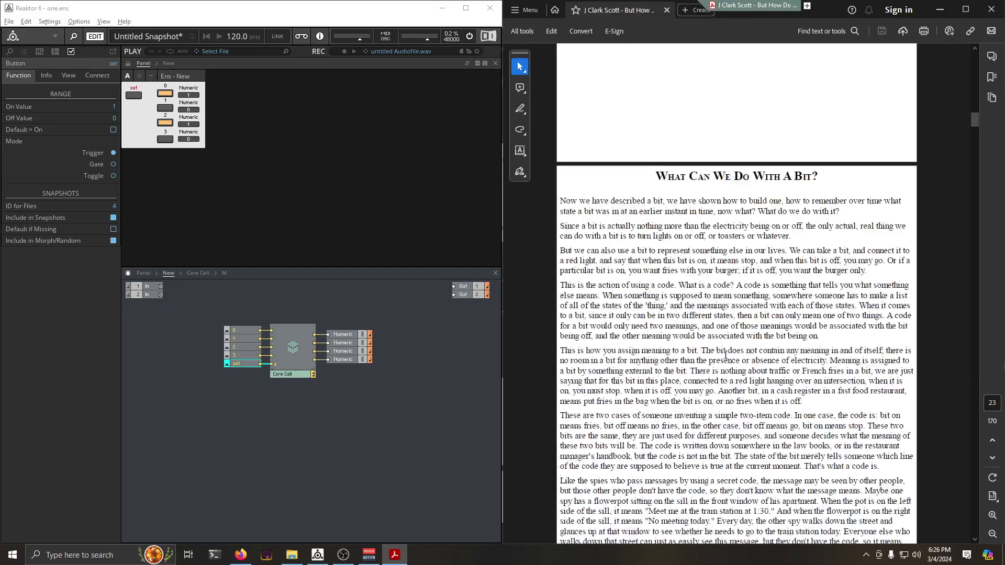
{"action": "scroll", "coordinate": [731, 369], "scroll_direction": "down", "scroll_amount": 20}
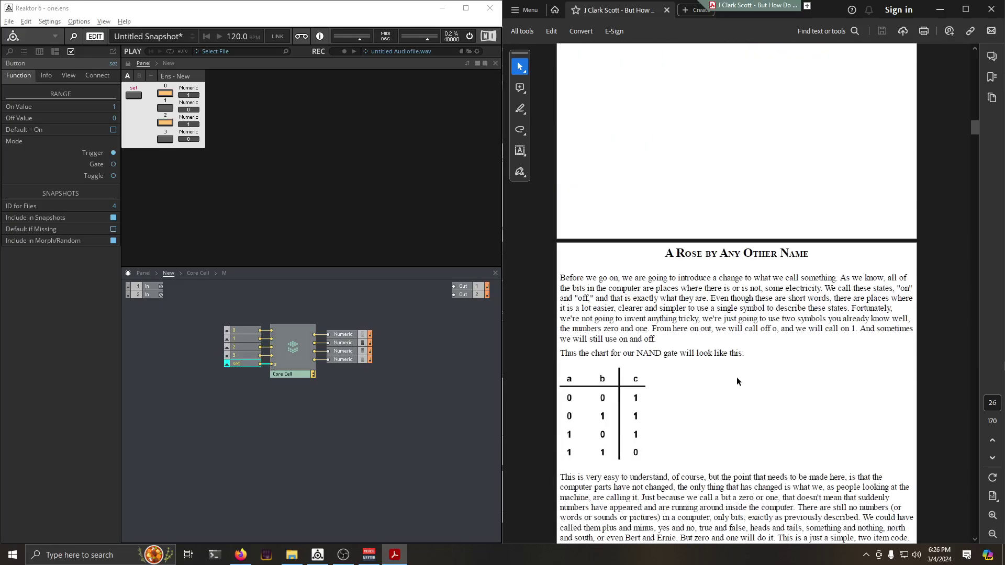
{"action": "scroll", "coordinate": [735, 390], "scroll_direction": "down", "scroll_amount": 10}
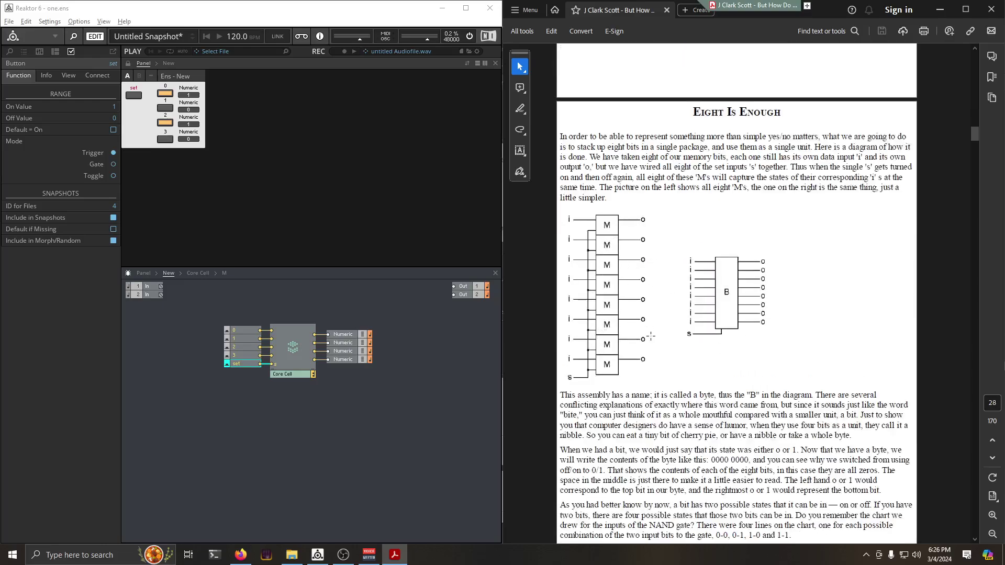
{"action": "scroll", "coordinate": [660, 335], "scroll_direction": "down", "scroll_amount": 15}
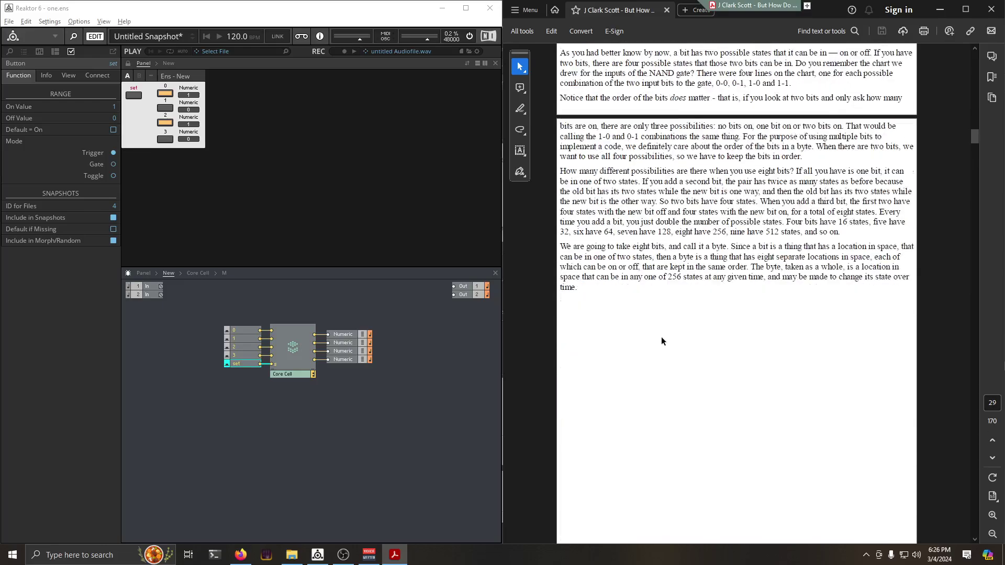
{"action": "scroll", "coordinate": [660, 338], "scroll_direction": "down", "scroll_amount": 15}
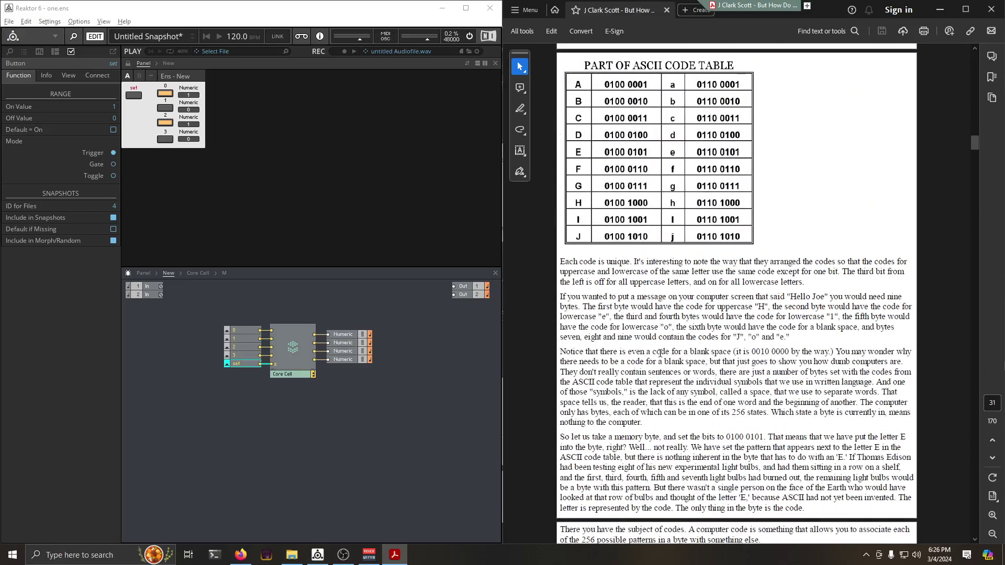
Read on in the book to the Back to the Byte chapter and examine the enabler and register diagrams
{"action": "left_click", "coordinate": [423, 351]}
{"action": "scroll", "coordinate": [702, 369], "scroll_direction": "down", "scroll_amount": 9}
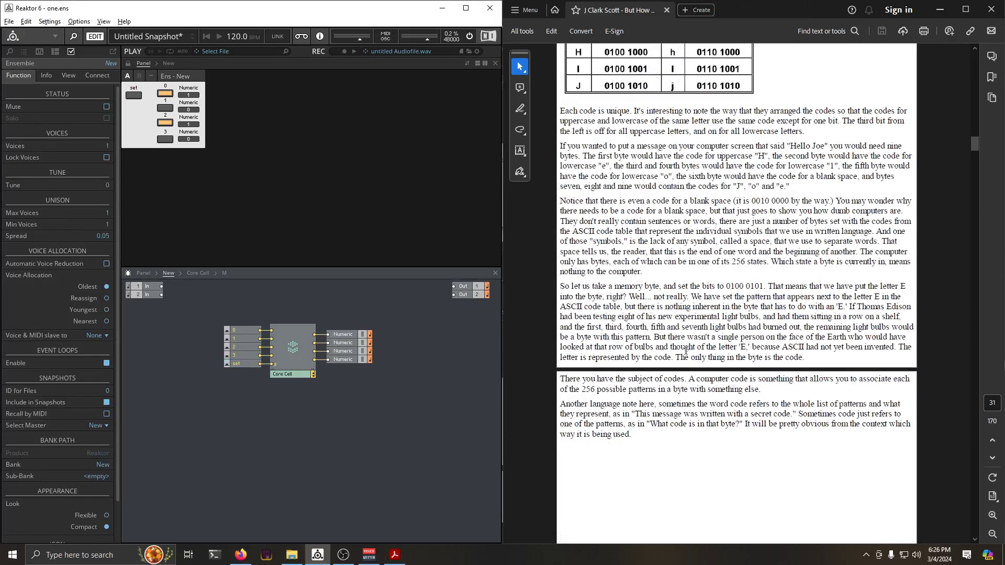
{"action": "scroll", "coordinate": [703, 369], "scroll_direction": "down", "scroll_amount": 6}
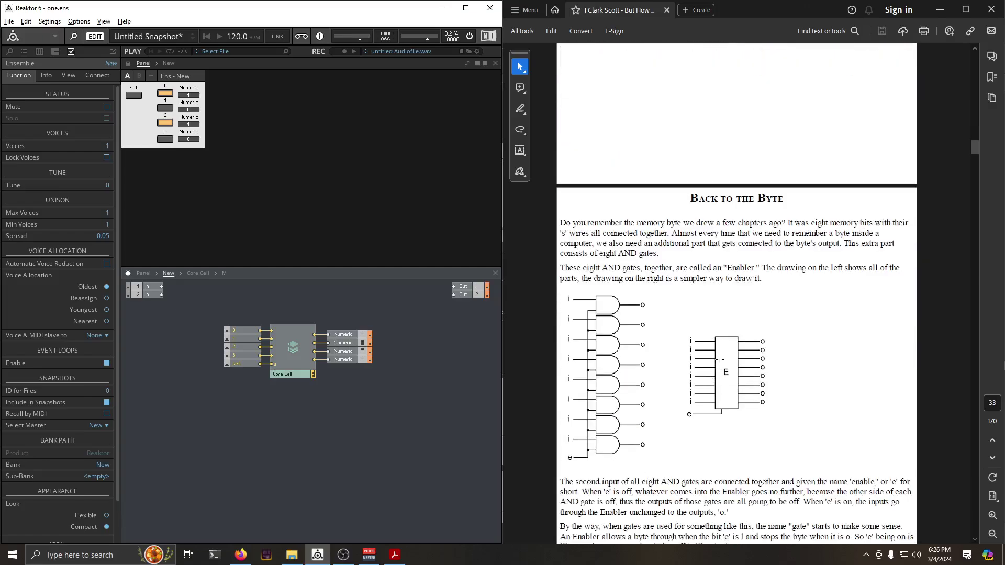
{"action": "scroll", "coordinate": [721, 344], "scroll_direction": "down", "scroll_amount": 1}
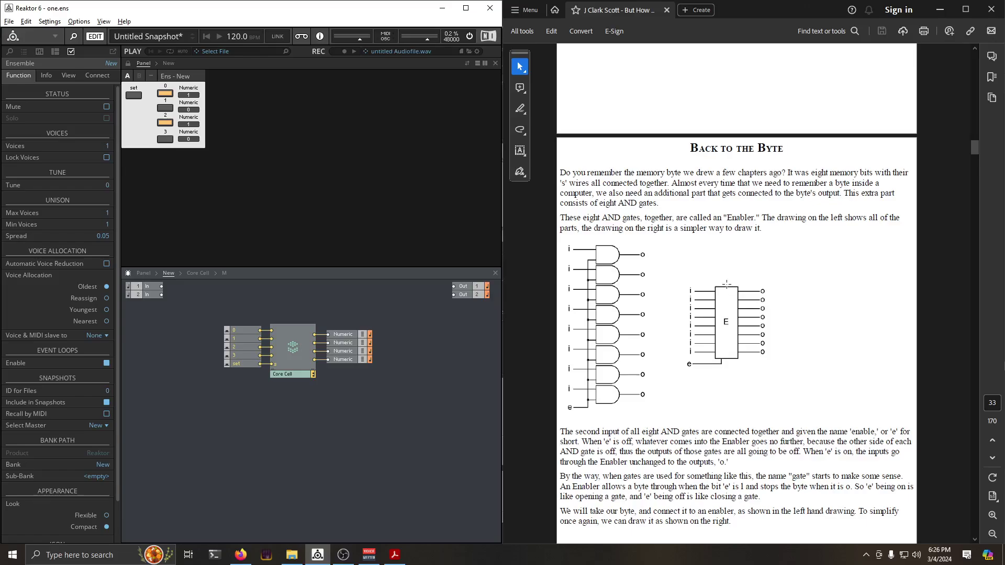
{"action": "scroll", "coordinate": [726, 284], "scroll_direction": "down", "scroll_amount": 6}
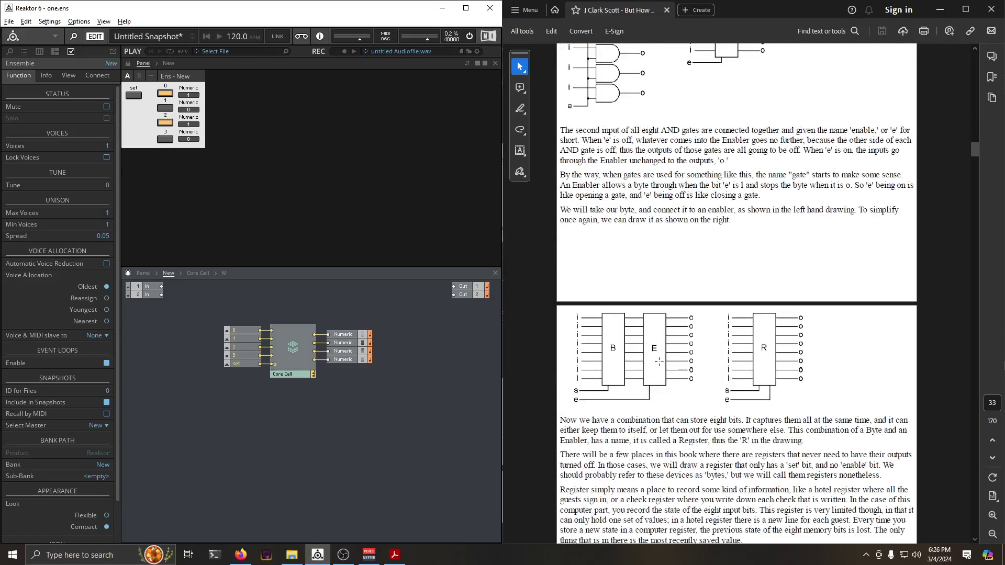
{"action": "scroll", "coordinate": [658, 361], "scroll_direction": "up", "scroll_amount": 5}
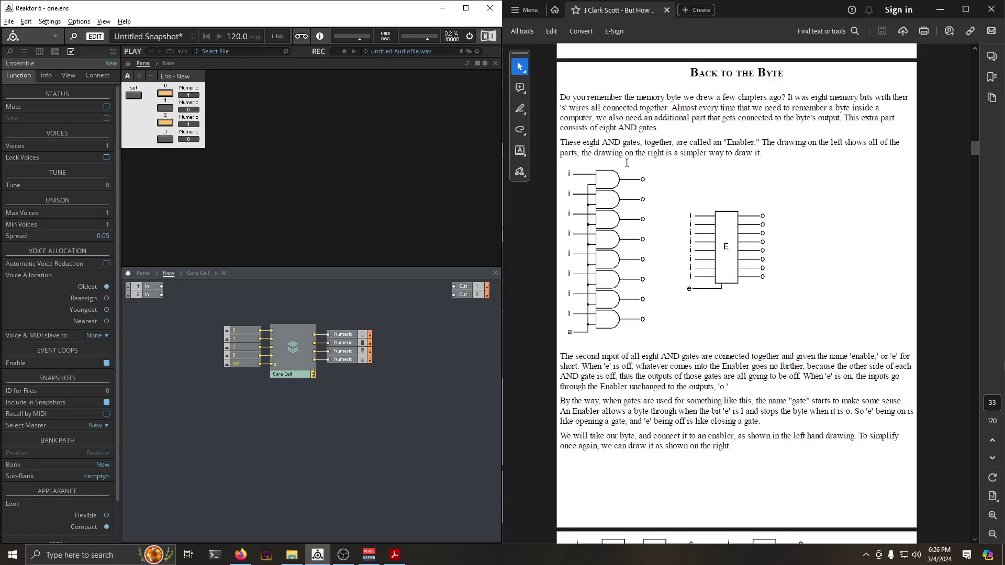
{"action": "scroll", "coordinate": [653, 359], "scroll_direction": "up", "scroll_amount": 1}
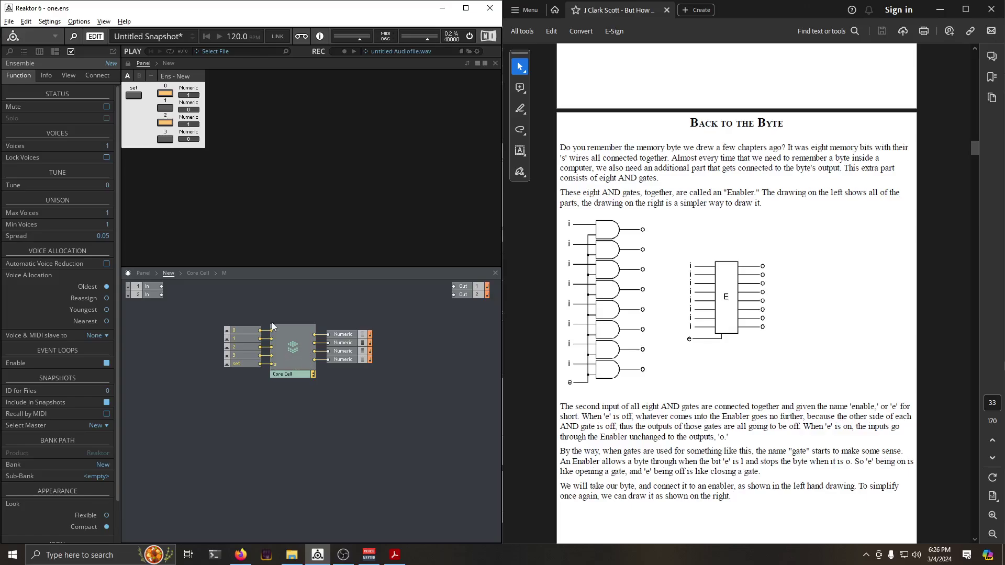
Open the core cell's internal structure
{"action": "left_click", "coordinate": [8, 21]}
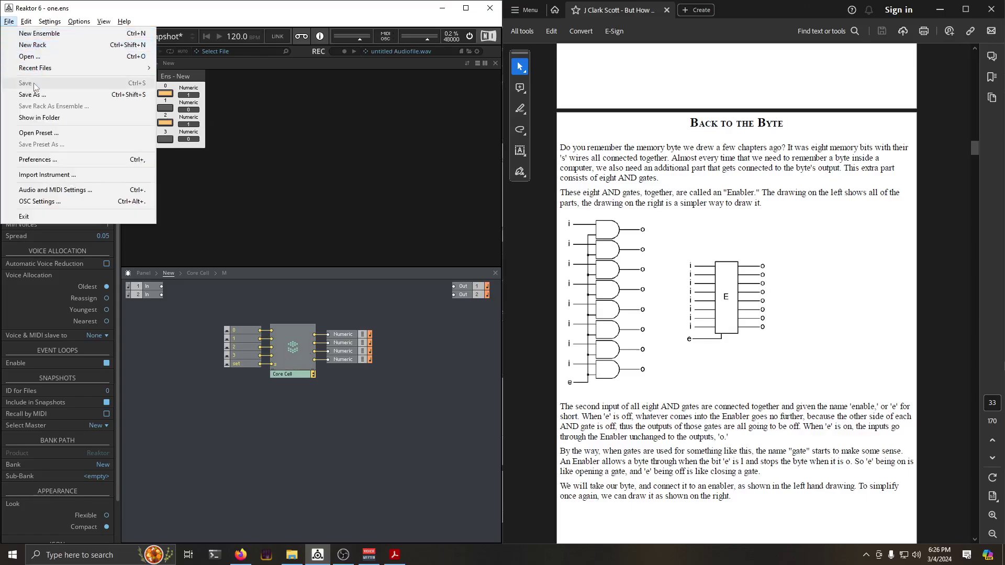
{"action": "key", "text": "Escape"}
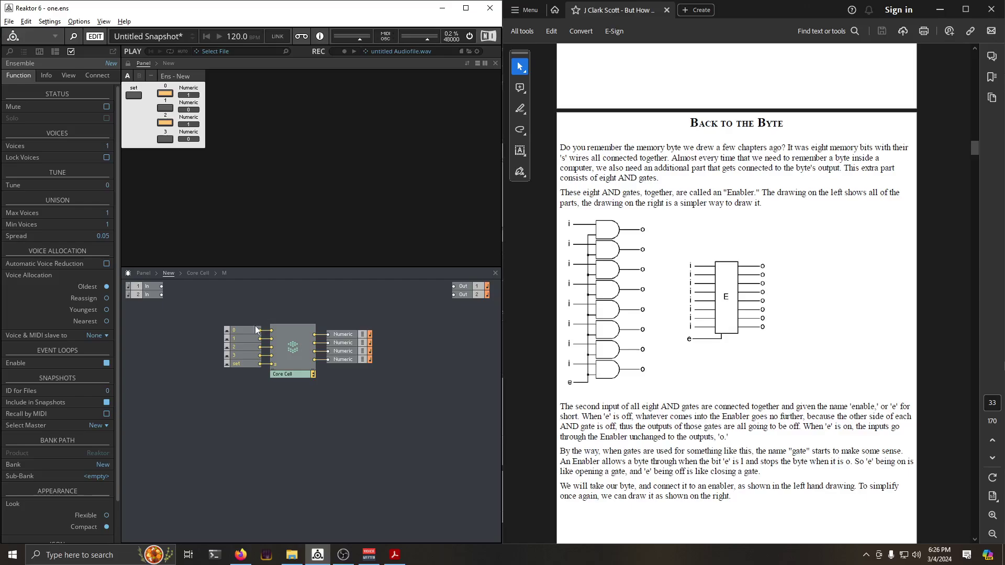
{"action": "double_click", "coordinate": [290, 359]}
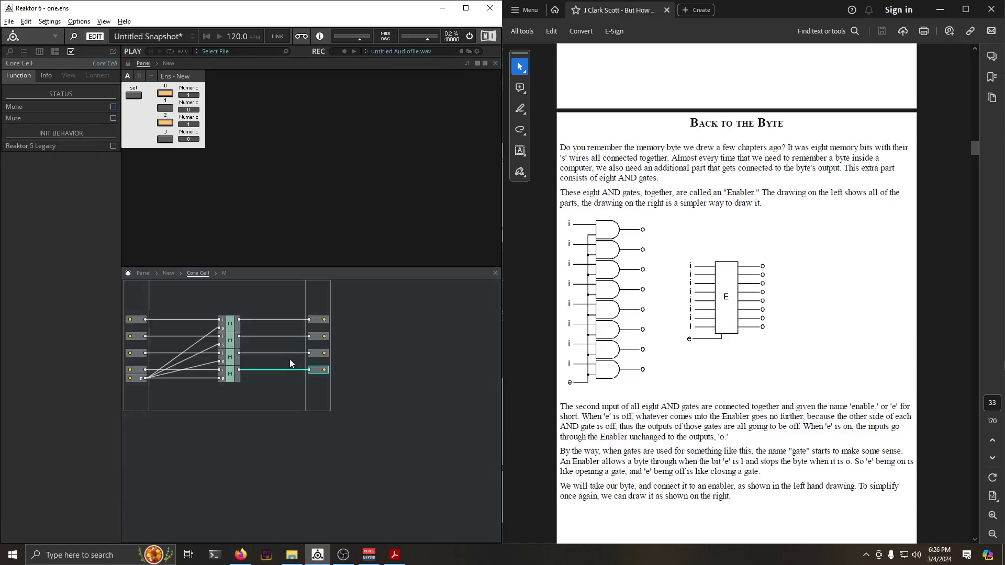
{"action": "double_click", "coordinate": [262, 400]}
{"action": "type", "text": "and"}
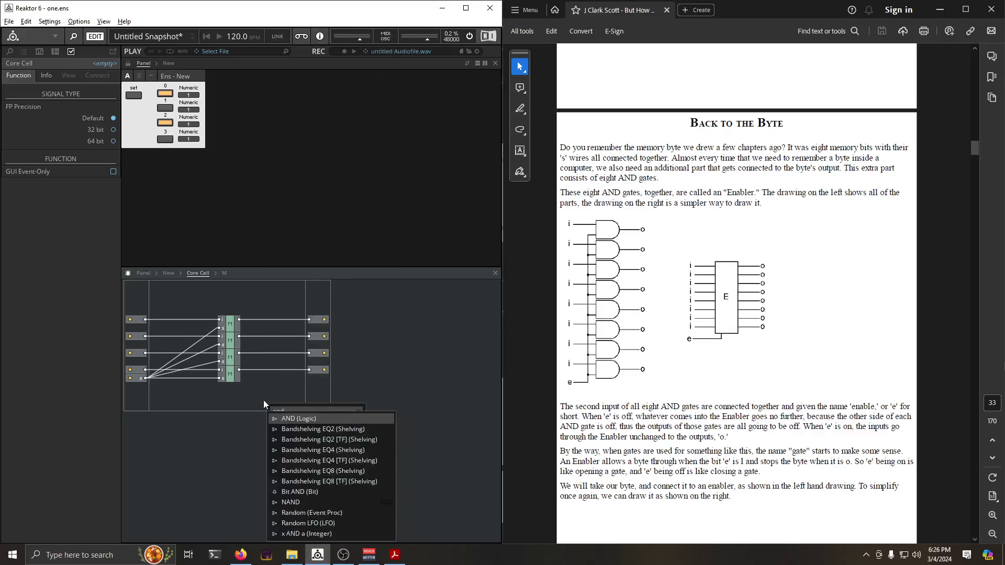
{"action": "left_click", "coordinate": [239, 432]}
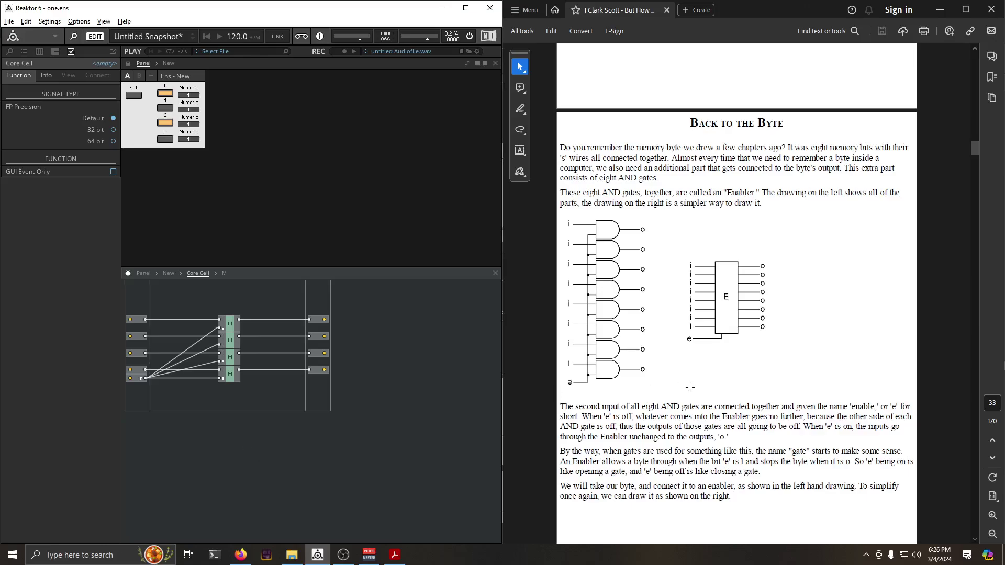
Inspect the NAND gates and the latch inside the first M memory macro, and return to the core cell
{"action": "double_click", "coordinate": [230, 330]}
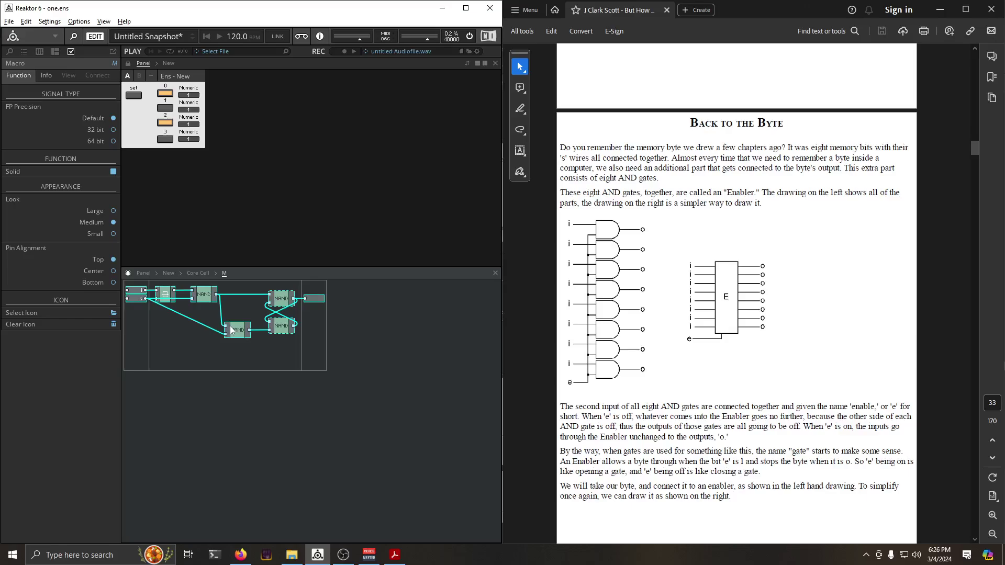
{"action": "left_click", "coordinate": [203, 297]}
{"action": "left_click", "coordinate": [166, 294]}
{"action": "left_click", "coordinate": [202, 272]}
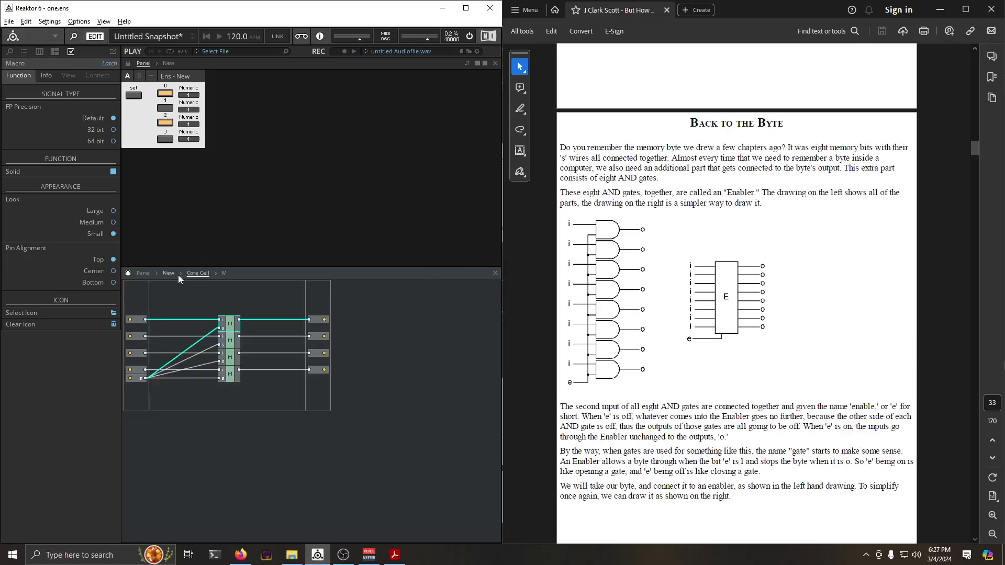
Duplicate the four memory bits with their inputs and outputs, stack them below the originals, and place the s input beneath all eight
{"action": "left_click", "coordinate": [131, 300]}
{"action": "left_click_drag", "start_coordinate": [134, 380], "coordinate": [122, 450]}
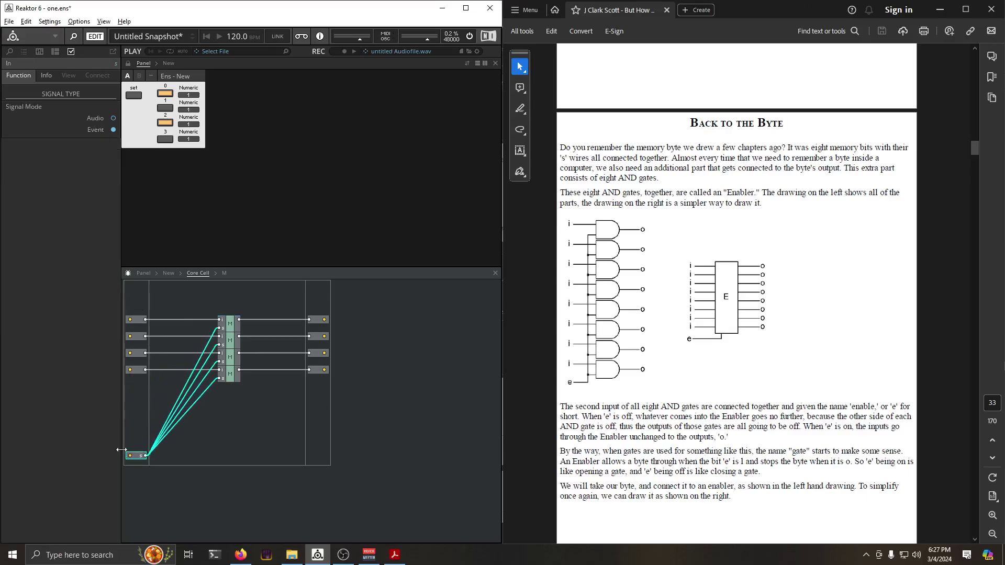
{"action": "left_click_drag", "start_coordinate": [131, 306], "coordinate": [328, 401]}
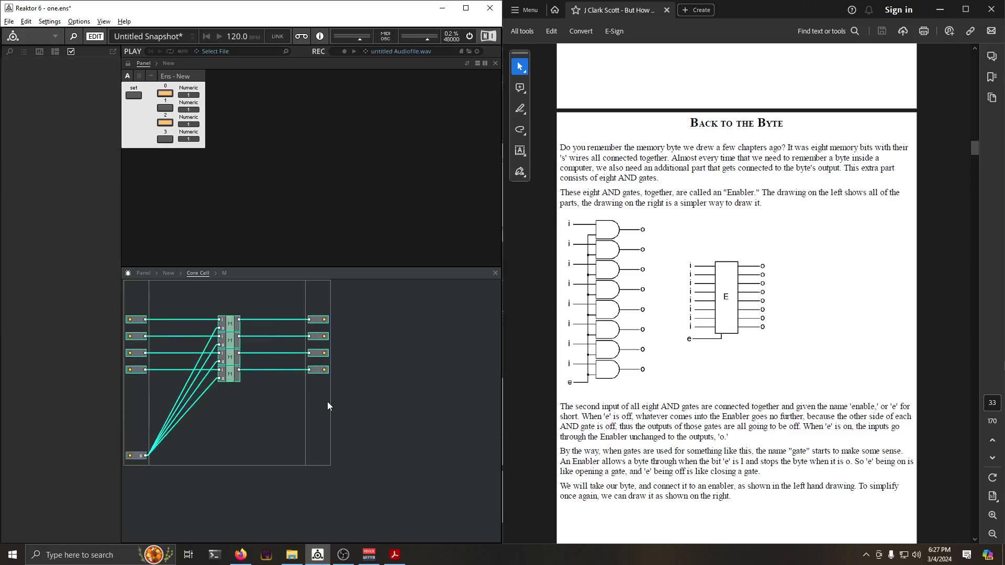
{"action": "key", "text": "ctrl+d"}
{"action": "left_click_drag", "start_coordinate": [236, 381], "coordinate": [229, 443]}
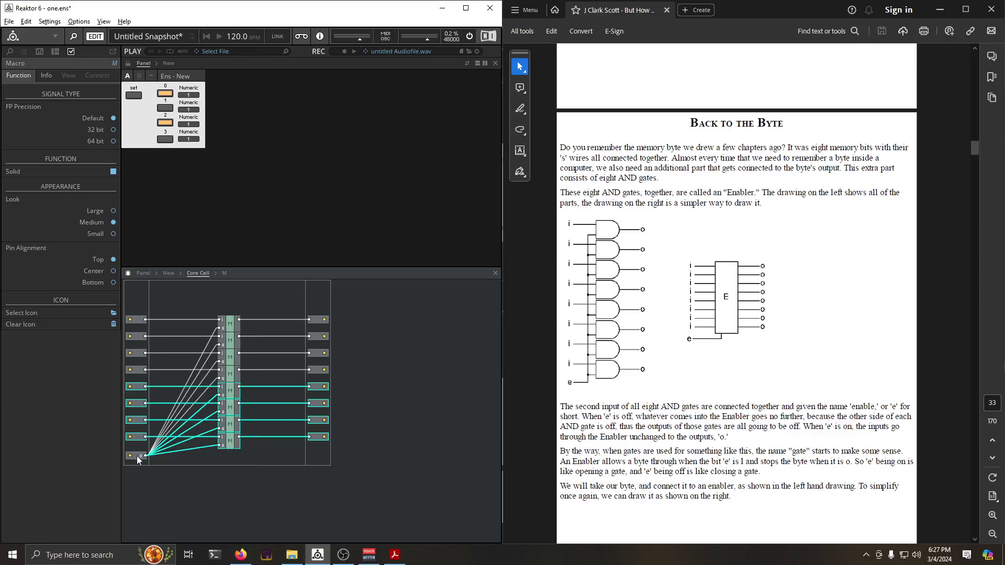
{"action": "left_click_drag", "start_coordinate": [138, 459], "coordinate": [136, 448]}
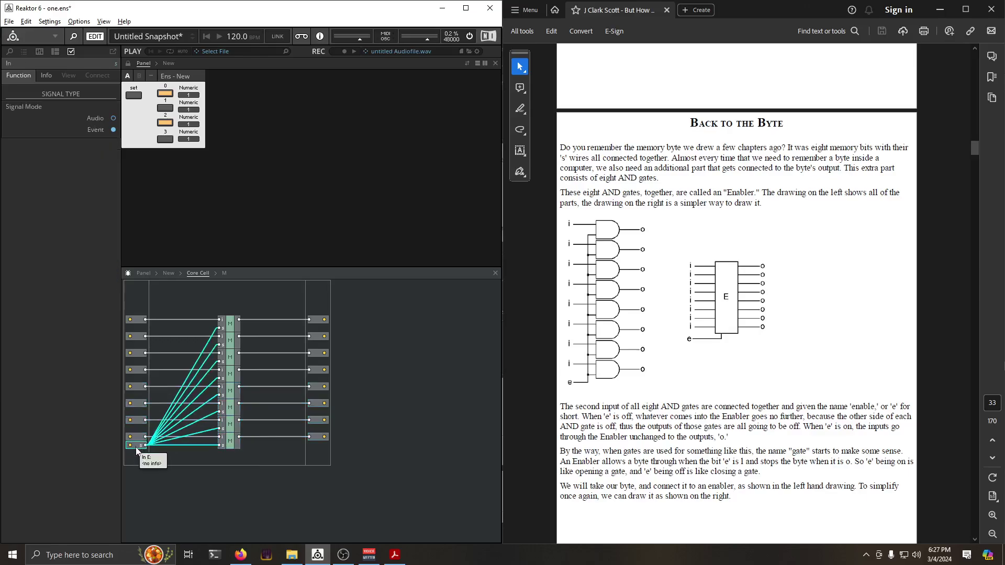
Return to the ensemble structure, move the set button beside the core cell's s input, and save the ensemble
{"action": "left_click", "coordinate": [173, 273]}
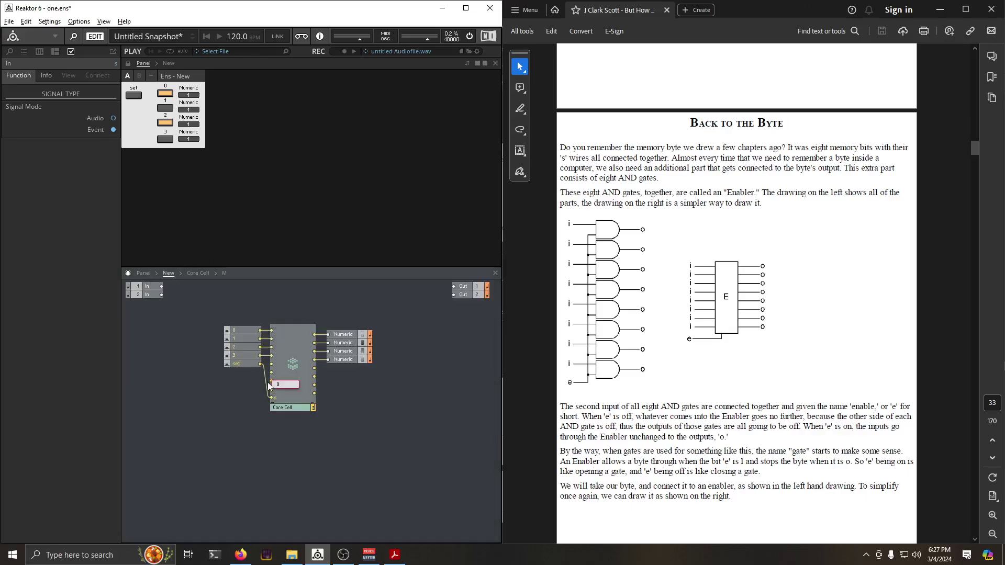
{"action": "left_click_drag", "start_coordinate": [246, 365], "coordinate": [243, 396]}
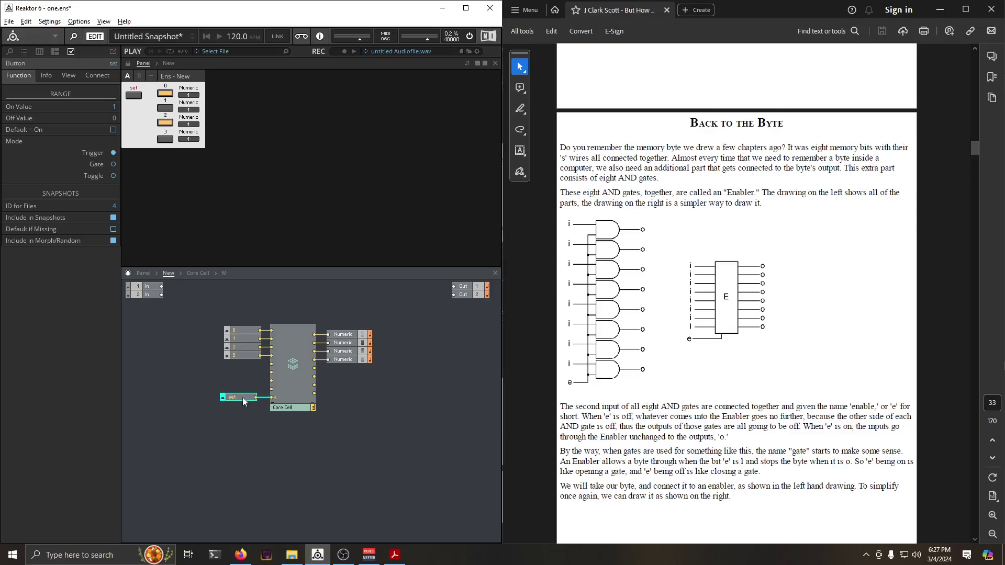
{"action": "key", "text": "ctrl+s"}
Duplicate buttons 0 to 3 for the core cell's new inputs, rename the copies 4, 5, 6 and 7, and align set below them
{"action": "left_click_drag", "start_coordinate": [236, 303], "coordinate": [239, 368]}
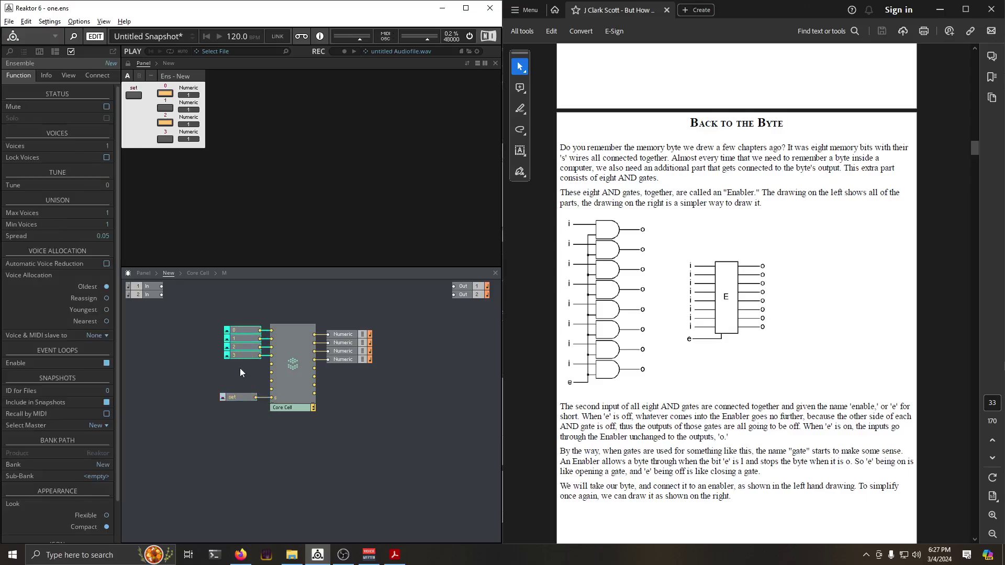
{"action": "key", "text": "ctrl+d"}
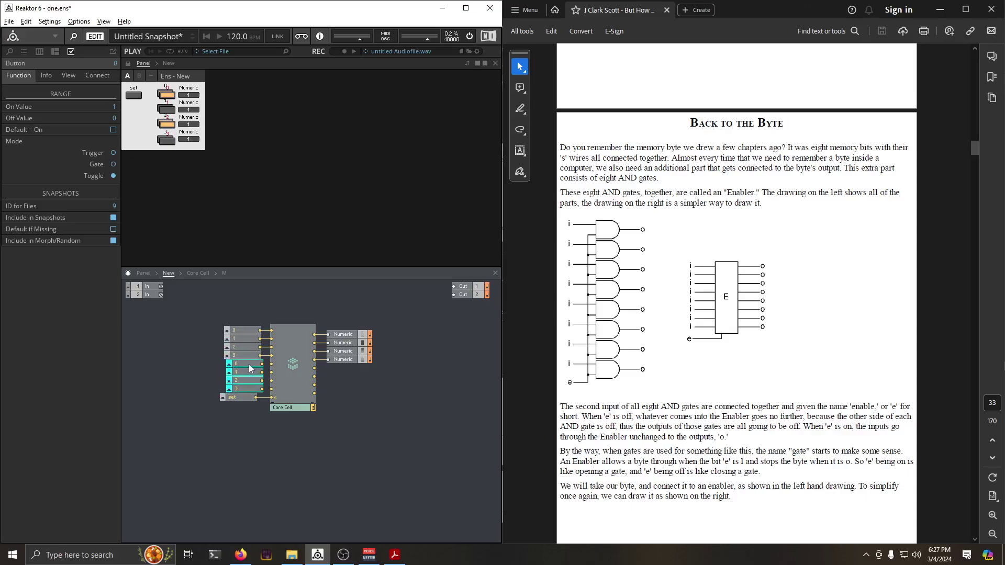
{"action": "double_click", "coordinate": [247, 364]}
{"action": "type", "text": "4"}
{"action": "key", "text": "BackSpace"}
{"action": "double_click", "coordinate": [246, 388]}
{"action": "type", "text": "7"}
{"action": "left_click", "coordinate": [214, 389]}
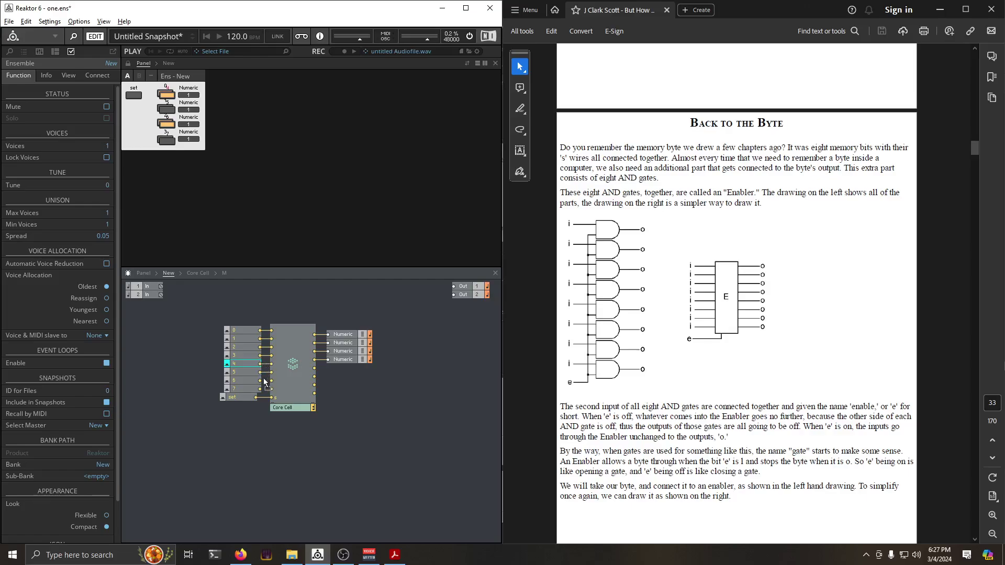
{"action": "left_click_drag", "start_coordinate": [243, 396], "coordinate": [247, 397]}
Duplicate the four numeric readouts and connect the copies to the core cell's remaining four outputs
{"action": "left_click_drag", "start_coordinate": [373, 301], "coordinate": [350, 395]}
{"action": "key", "text": "ctrl+d"}
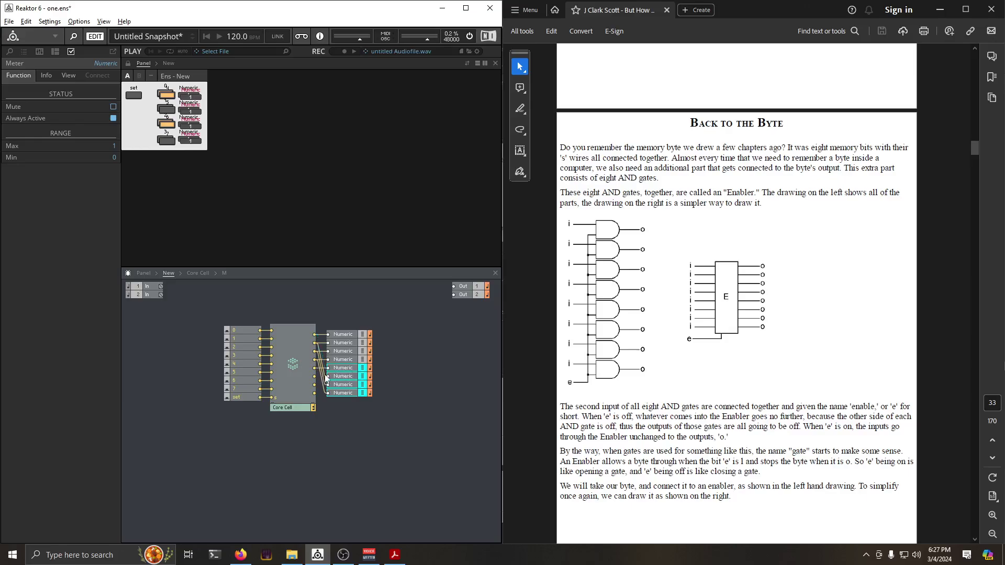
{"action": "left_click_drag", "start_coordinate": [315, 378], "coordinate": [329, 385]}
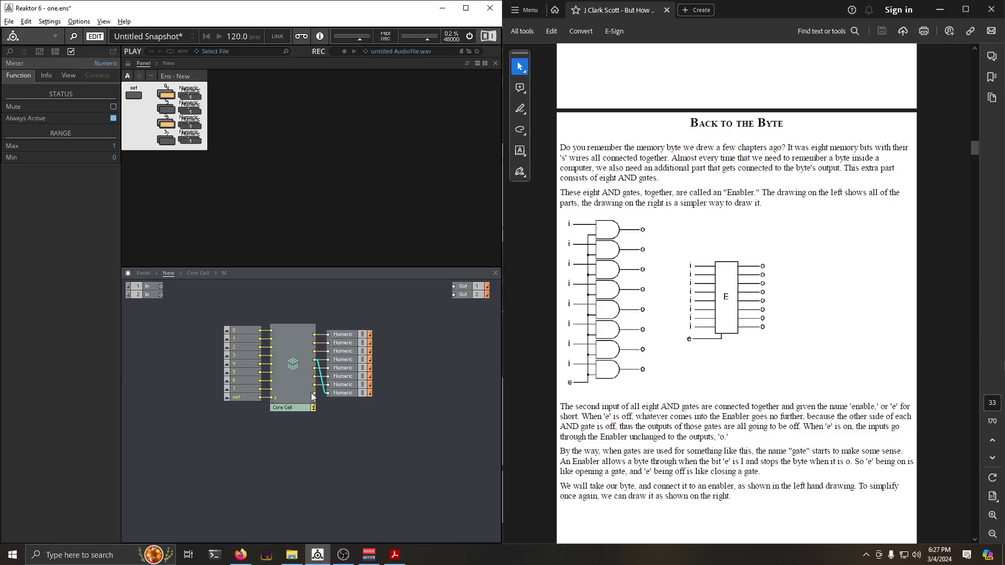
{"action": "left_click", "coordinate": [311, 393]}
{"action": "left_click", "coordinate": [341, 413]}
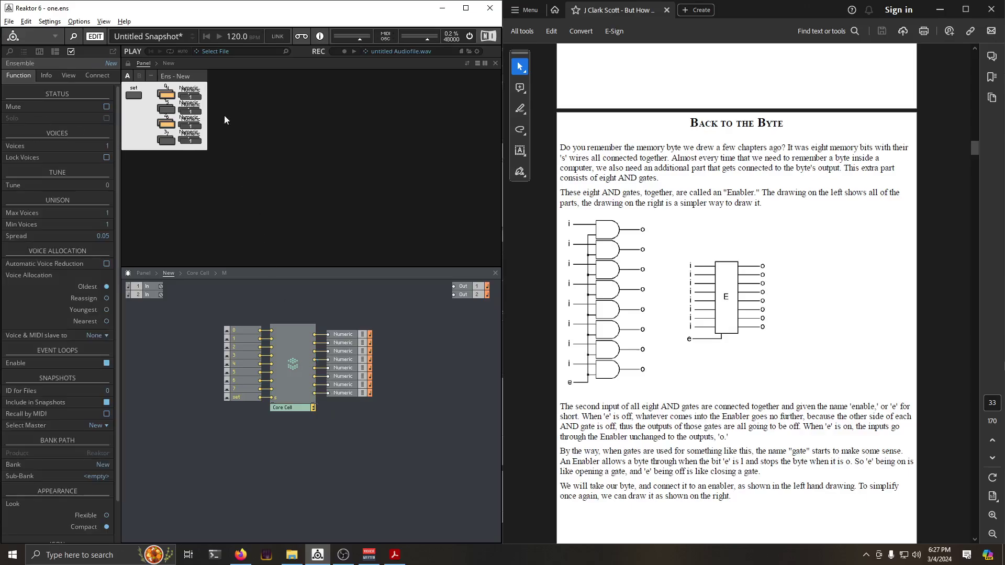
Unlock the panel and move buttons 4 to 7 as a group below button 3
{"action": "left_click", "coordinate": [128, 62]}
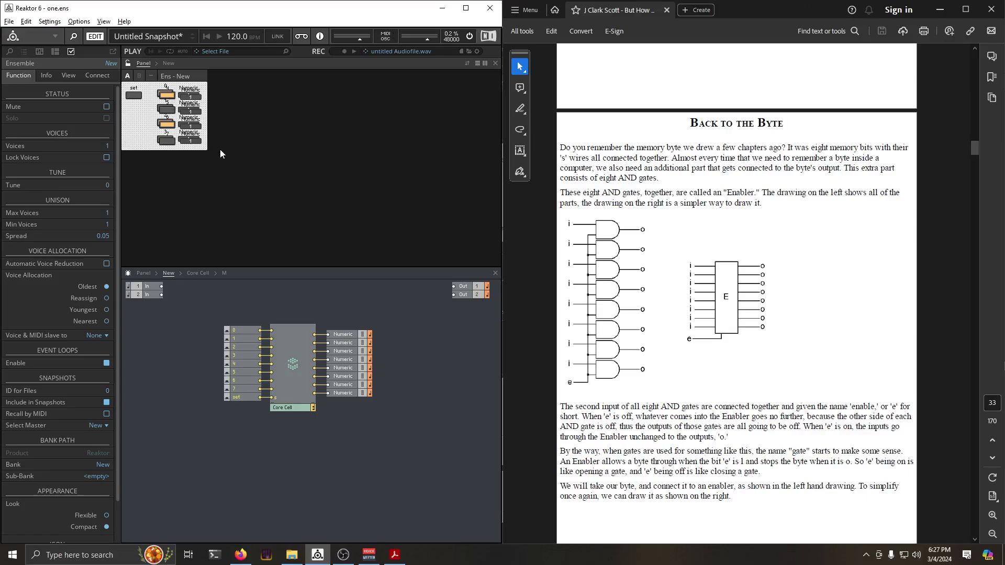
{"action": "left_click_drag", "start_coordinate": [220, 149], "coordinate": [163, 85]}
{"action": "left_click", "coordinate": [340, 308]}
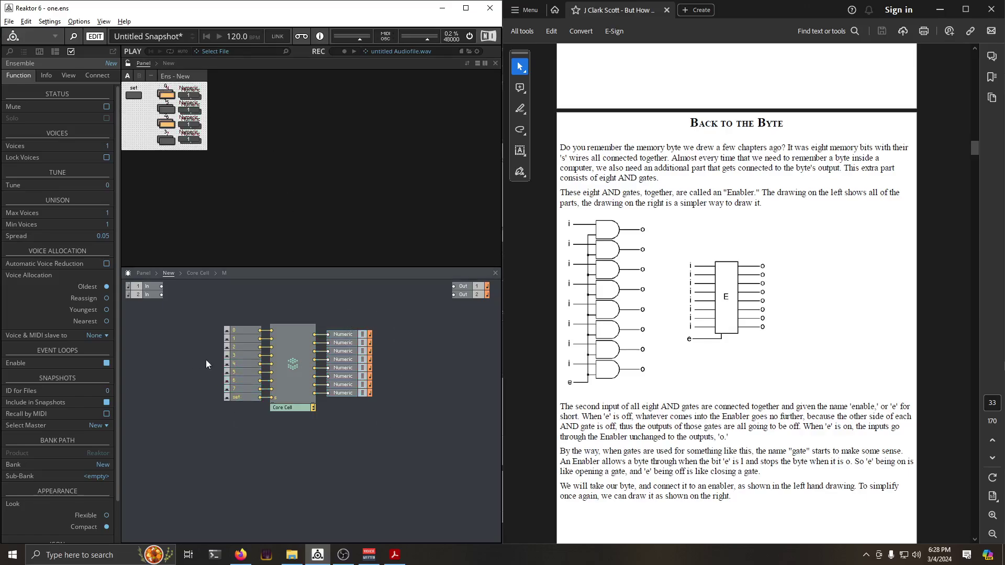
{"action": "left_click_drag", "start_coordinate": [252, 392], "coordinate": [252, 391]}
{"action": "left_click_drag", "start_coordinate": [167, 95], "coordinate": [169, 157]}
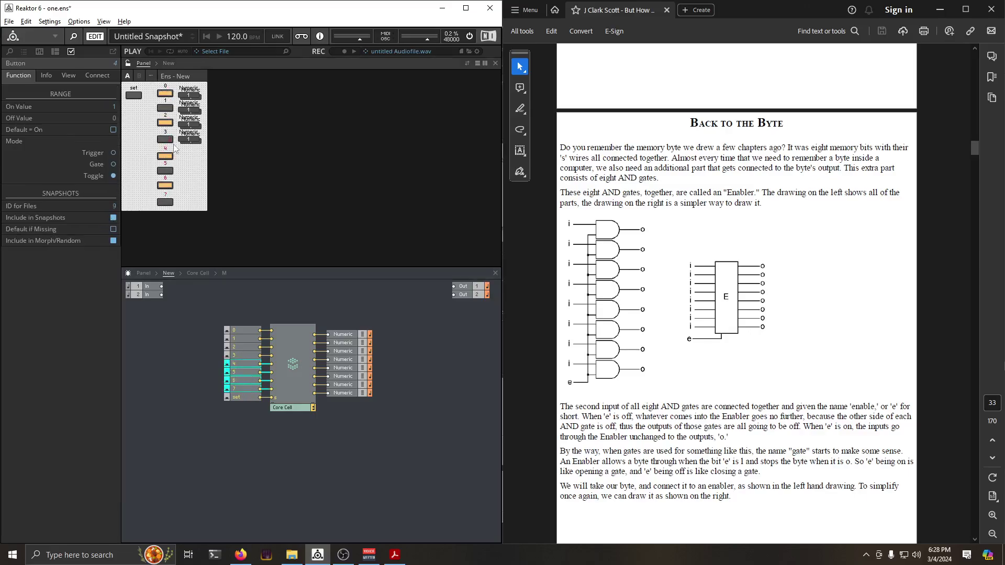
Move the four new numeric readouts beside buttons 4 to 7, align them with the upper readouts, and lock the panel
{"action": "left_click_drag", "start_coordinate": [396, 406], "coordinate": [353, 369]}
{"action": "left_click_drag", "start_coordinate": [183, 96], "coordinate": [187, 156]}
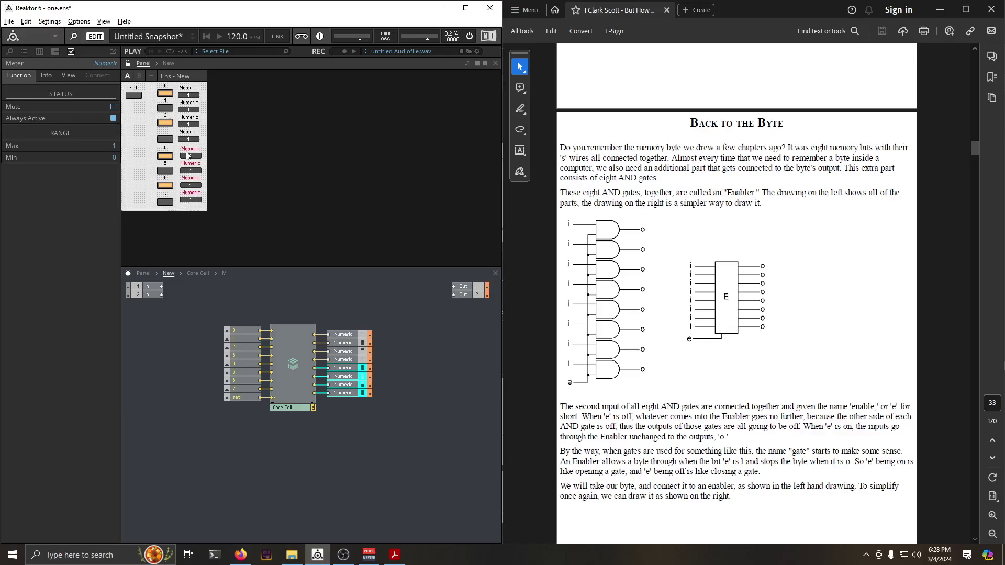
{"action": "left_click", "coordinate": [128, 63]}
{"action": "left_click_drag", "start_coordinate": [190, 155], "coordinate": [188, 155]}
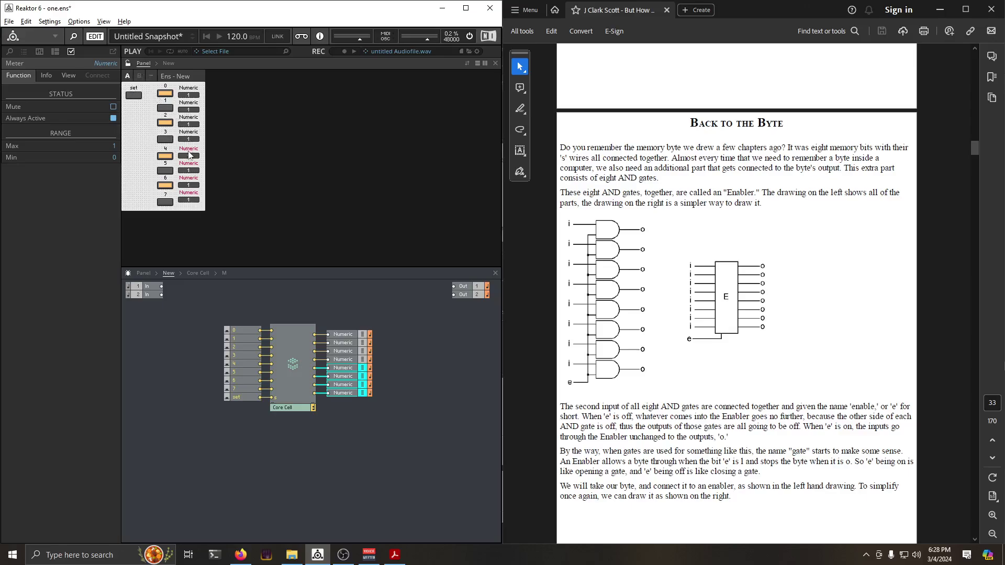
{"action": "left_click", "coordinate": [128, 64]}
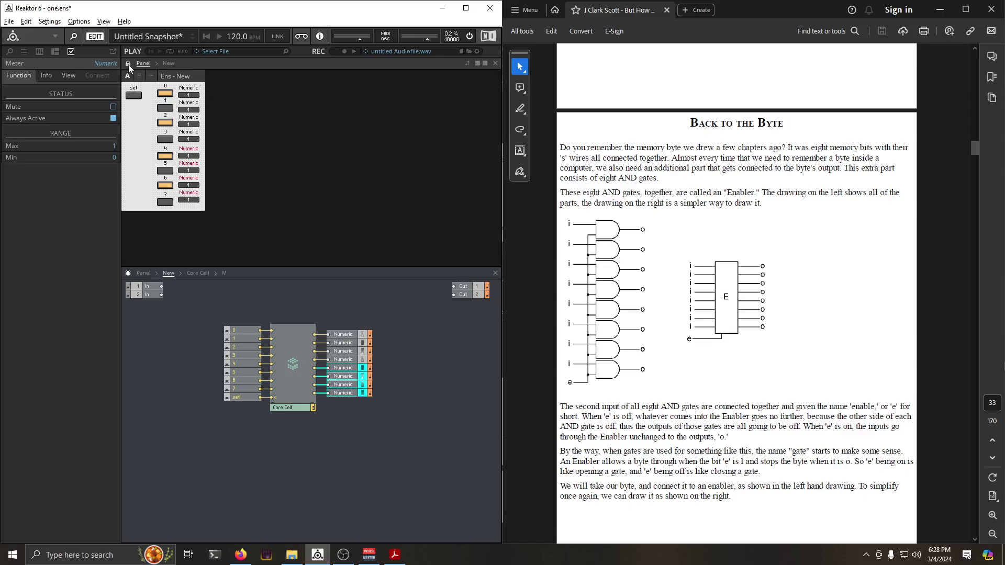
Turn off buttons 6, 4, 2 and 0, and trigger set to clear the stored byte
{"action": "left_click", "coordinate": [165, 185]}
{"action": "left_click", "coordinate": [167, 156]}
{"action": "left_click", "coordinate": [166, 122]}
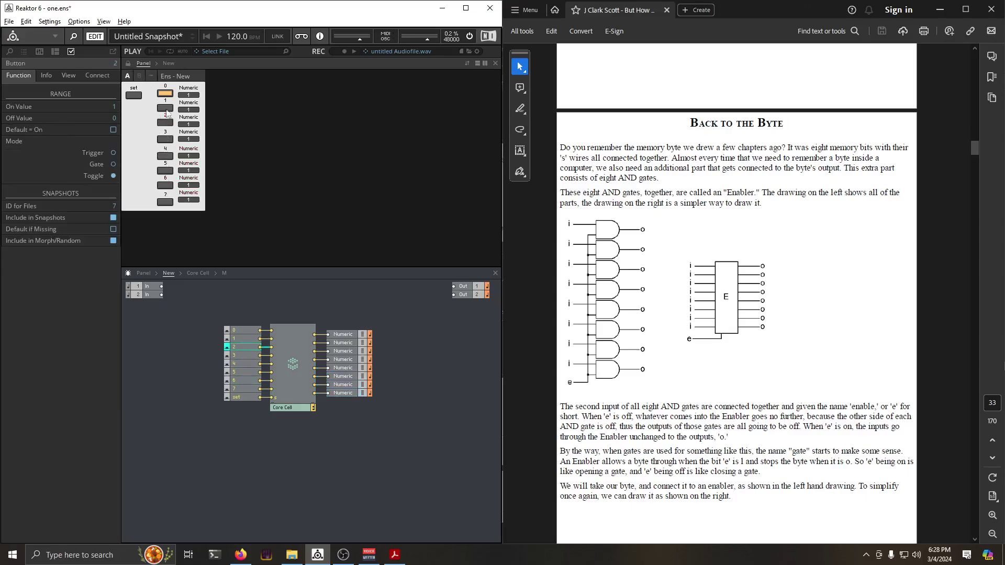
{"action": "left_click", "coordinate": [165, 94]}
{"action": "left_click", "coordinate": [137, 95]}
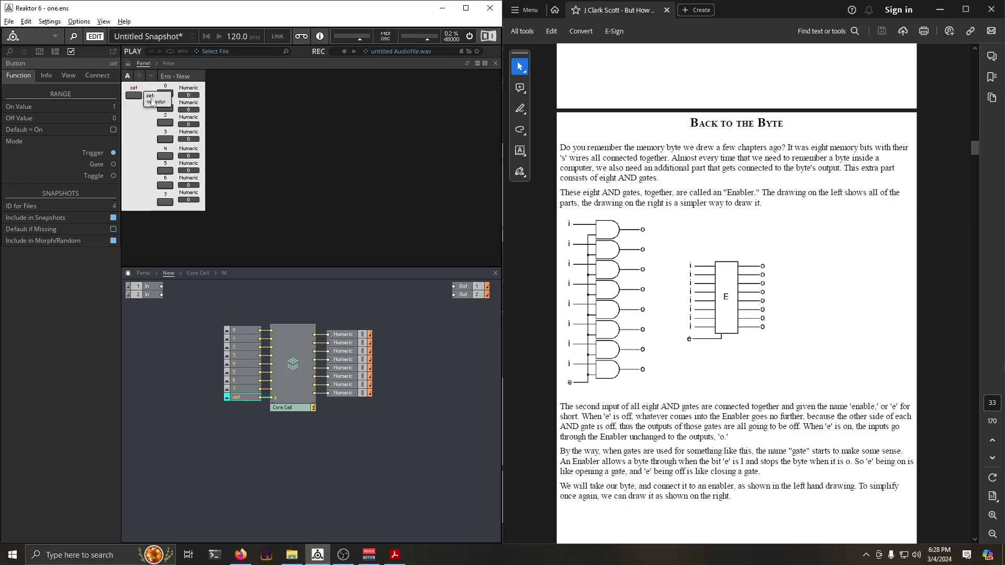
Test the byte memory by turning on buttons 7 and 0, triggering set, and turning both buttons off again
{"action": "left_click", "coordinate": [167, 201]}
{"action": "left_click", "coordinate": [164, 93]}
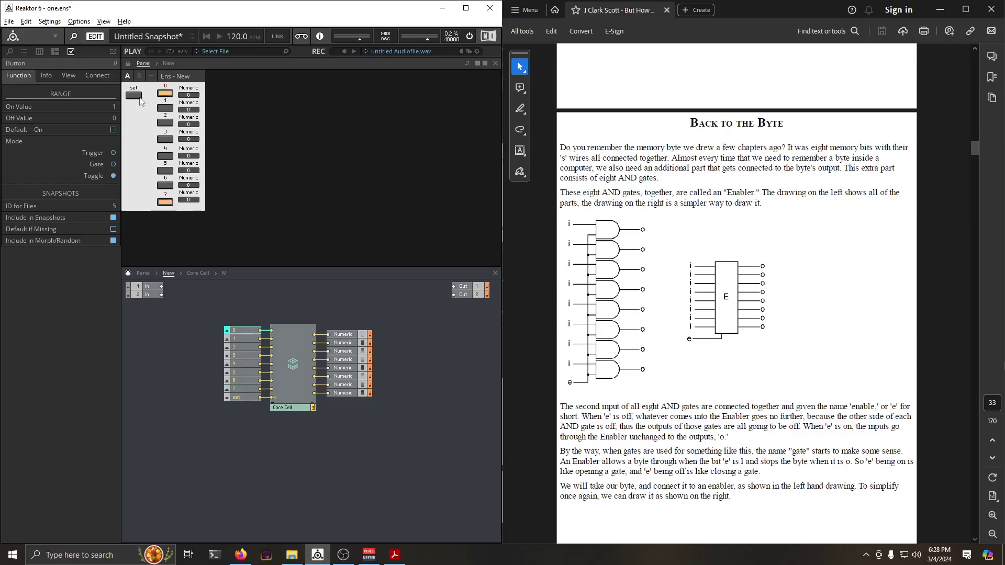
{"action": "left_click", "coordinate": [133, 96]}
{"action": "left_click", "coordinate": [165, 94]}
{"action": "left_click", "coordinate": [164, 202]}
Look back through the book from the Enabler chapter to the four-NAND memory bit diagram in "Remember When"
{"action": "scroll", "coordinate": [782, 291], "scroll_direction": "up", "scroll_amount": 15}
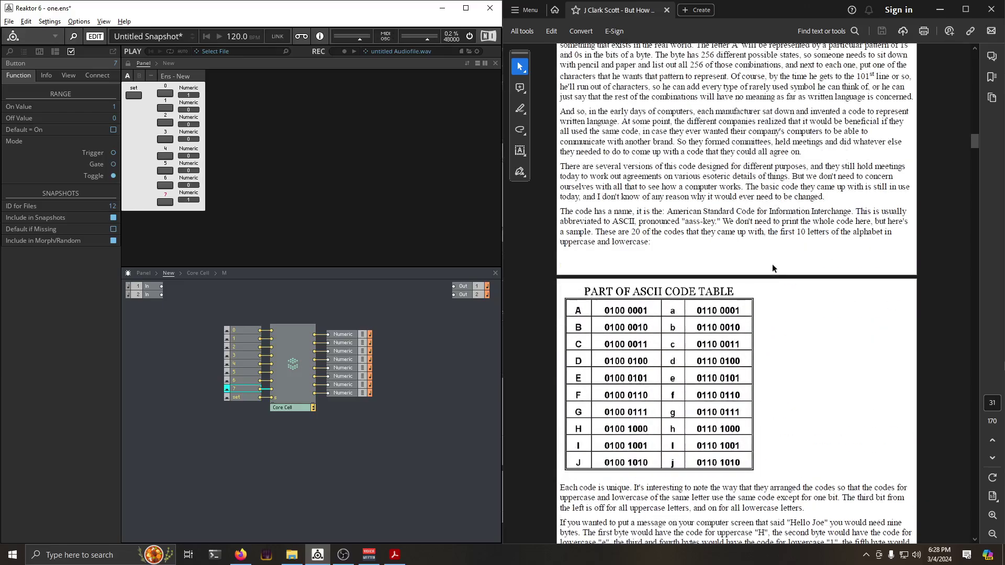
{"action": "scroll", "coordinate": [773, 268], "scroll_direction": "up", "scroll_amount": 15}
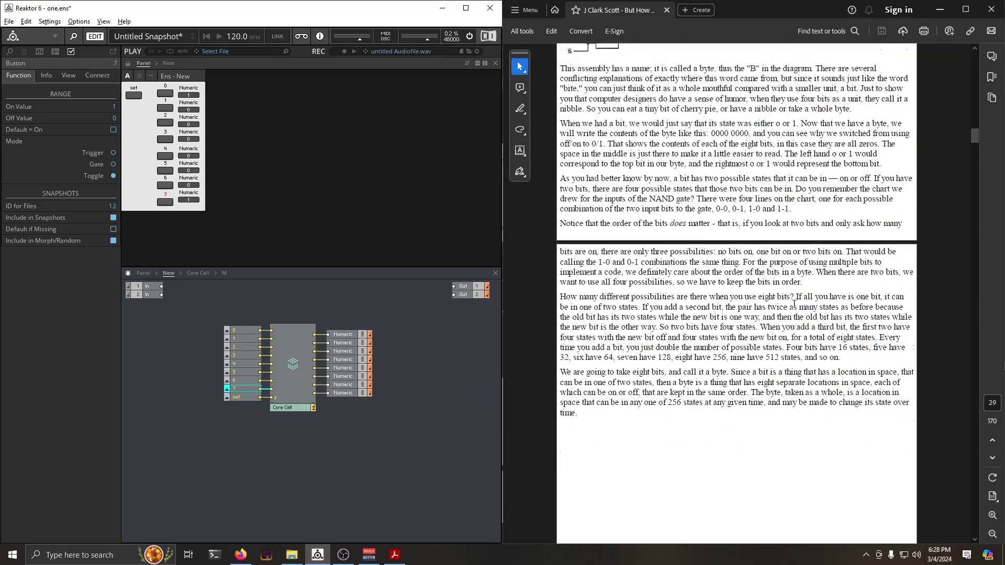
{"action": "scroll", "coordinate": [795, 305], "scroll_direction": "up", "scroll_amount": 15}
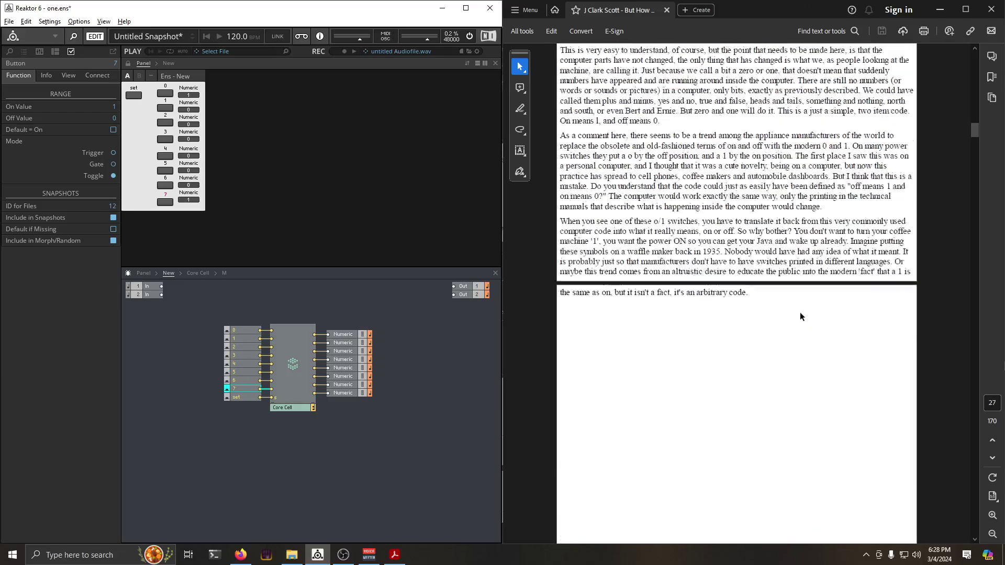
{"action": "scroll", "coordinate": [800, 316], "scroll_direction": "up", "scroll_amount": 20}
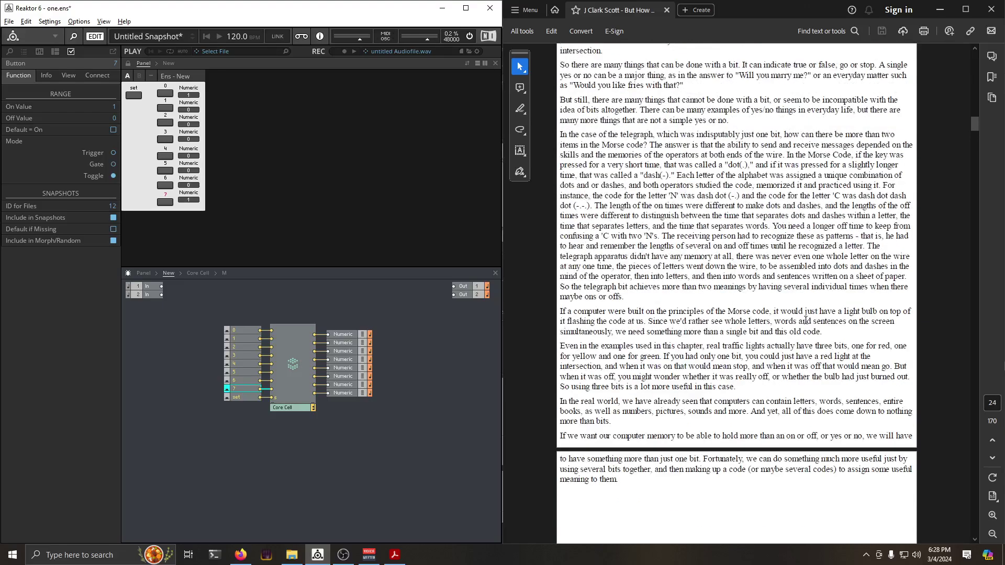
{"action": "scroll", "coordinate": [805, 319], "scroll_direction": "up", "scroll_amount": 15}
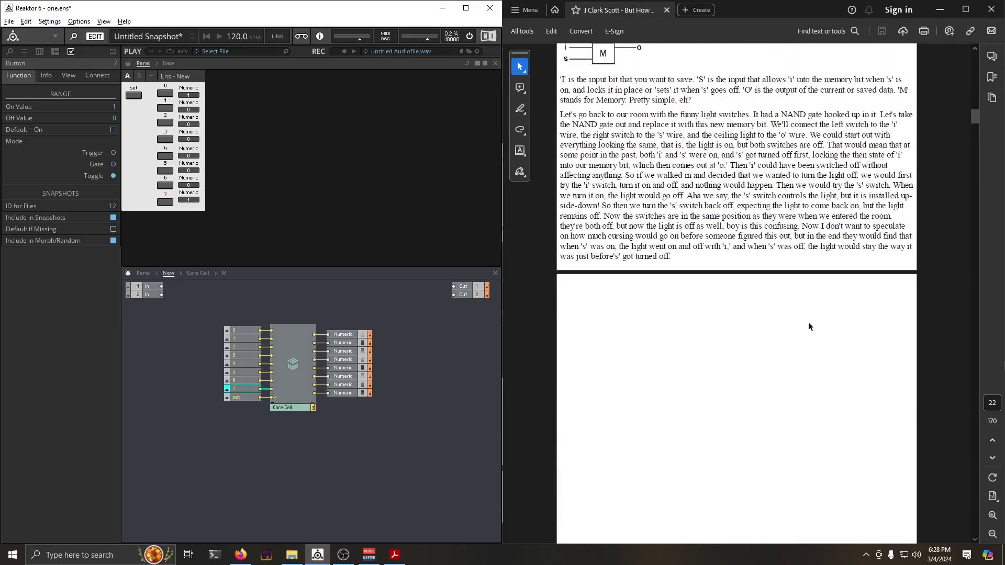
{"action": "scroll", "coordinate": [808, 321], "scroll_direction": "up", "scroll_amount": 15}
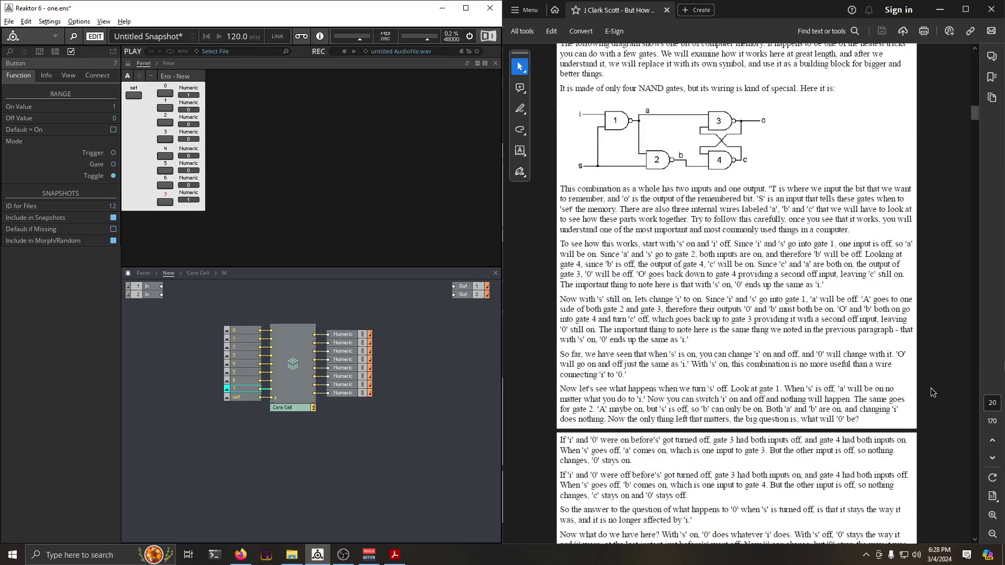
{"action": "scroll", "coordinate": [930, 388], "scroll_direction": "down", "scroll_amount": 8}
{"action": "scroll", "coordinate": [925, 401], "scroll_direction": "up", "scroll_amount": 2}
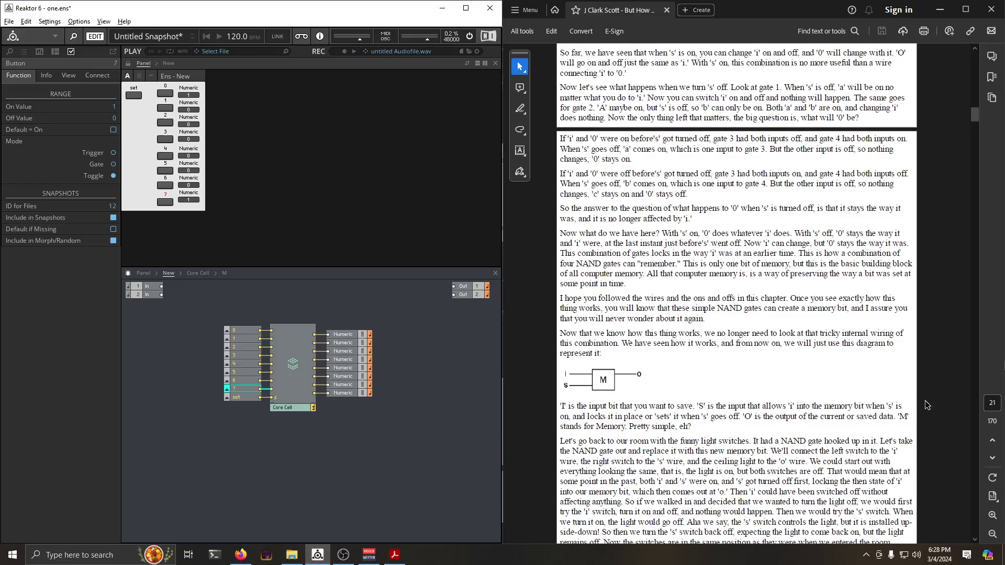
{"action": "scroll", "coordinate": [925, 401], "scroll_direction": "up", "scroll_amount": 6}
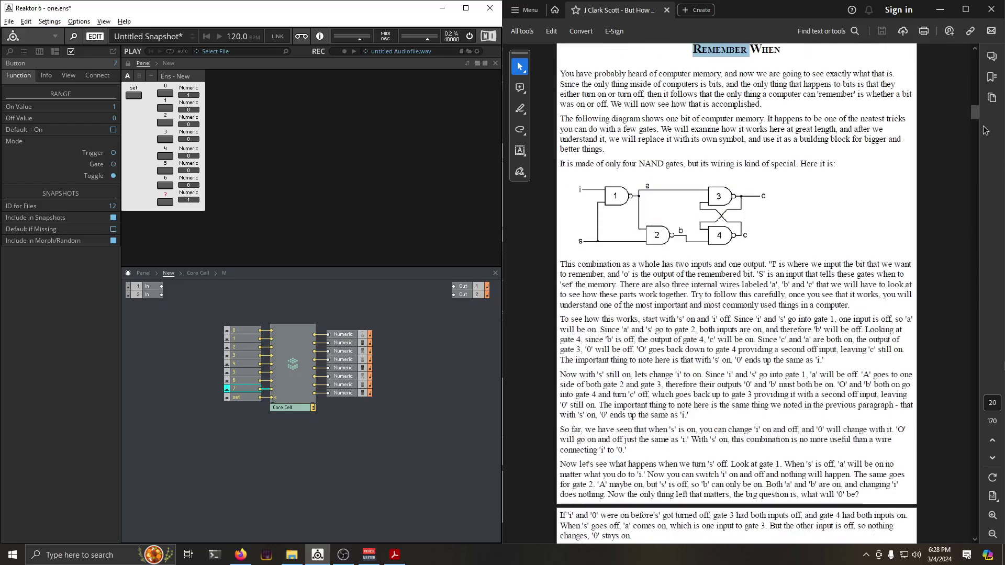
Examine the book's earlier chapters on the AND, NOT and NAND gates, back to the introduction of bits
{"action": "left_click_drag", "start_coordinate": [978, 115], "coordinate": [975, 104]}
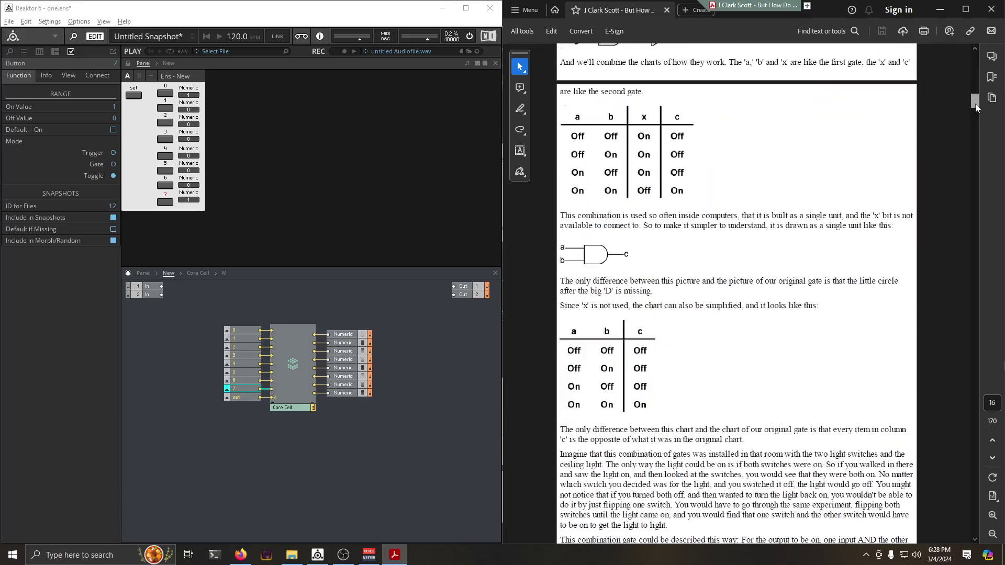
{"action": "scroll", "coordinate": [877, 281], "scroll_direction": "up", "scroll_amount": 2}
{"action": "scroll", "coordinate": [737, 364], "scroll_direction": "up", "scroll_amount": 5}
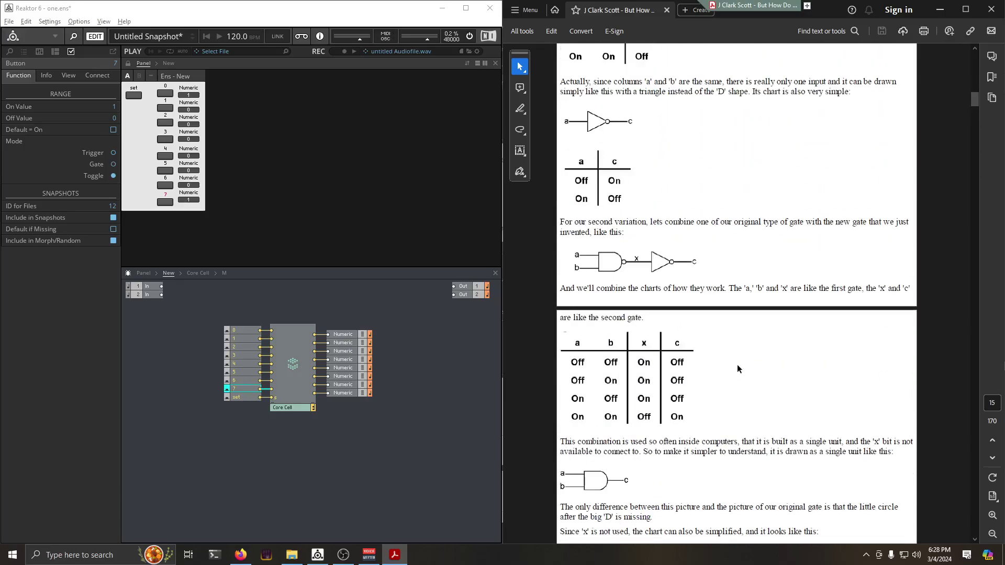
{"action": "scroll", "coordinate": [737, 364], "scroll_direction": "down", "scroll_amount": 4}
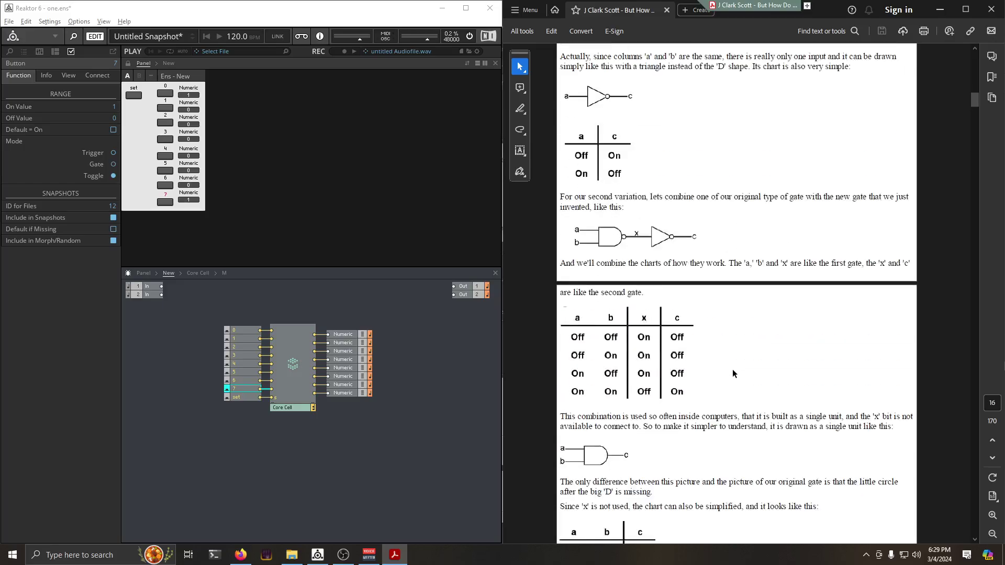
{"action": "scroll", "coordinate": [733, 368], "scroll_direction": "up", "scroll_amount": 9}
{"action": "scroll", "coordinate": [735, 372], "scroll_direction": "up", "scroll_amount": 15}
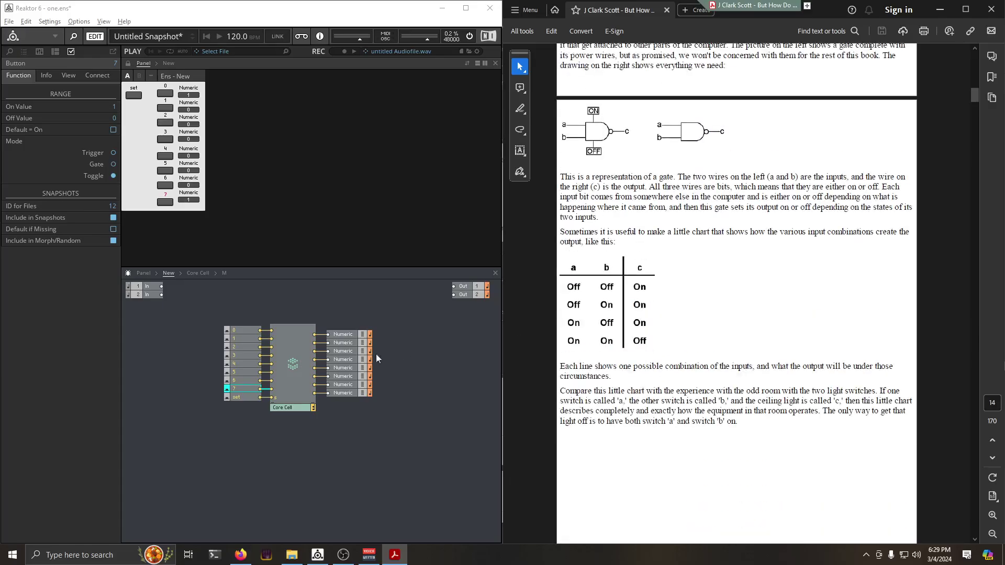
{"action": "scroll", "coordinate": [696, 402], "scroll_direction": "up", "scroll_amount": 20}
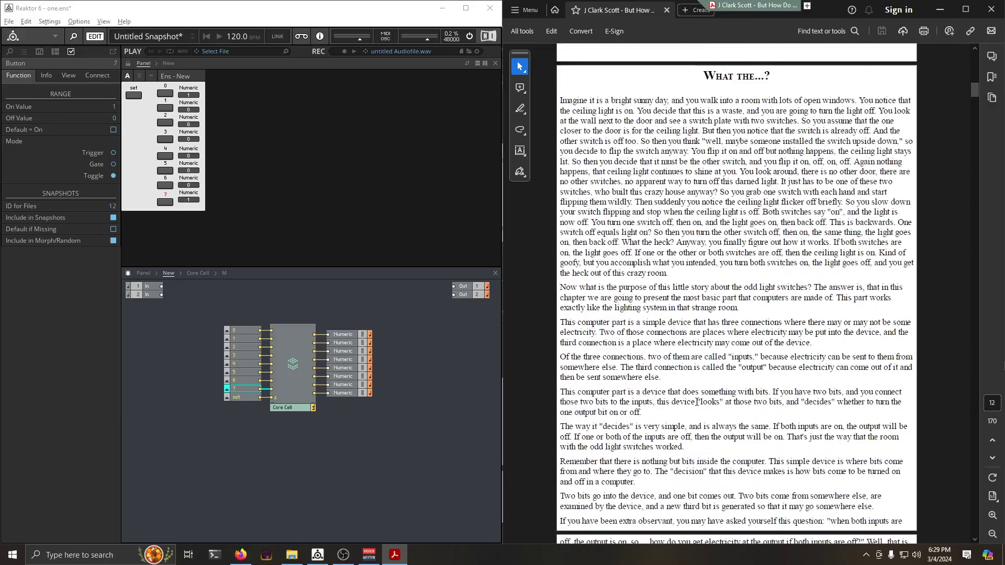
{"action": "scroll", "coordinate": [696, 400], "scroll_direction": "up", "scroll_amount": 20}
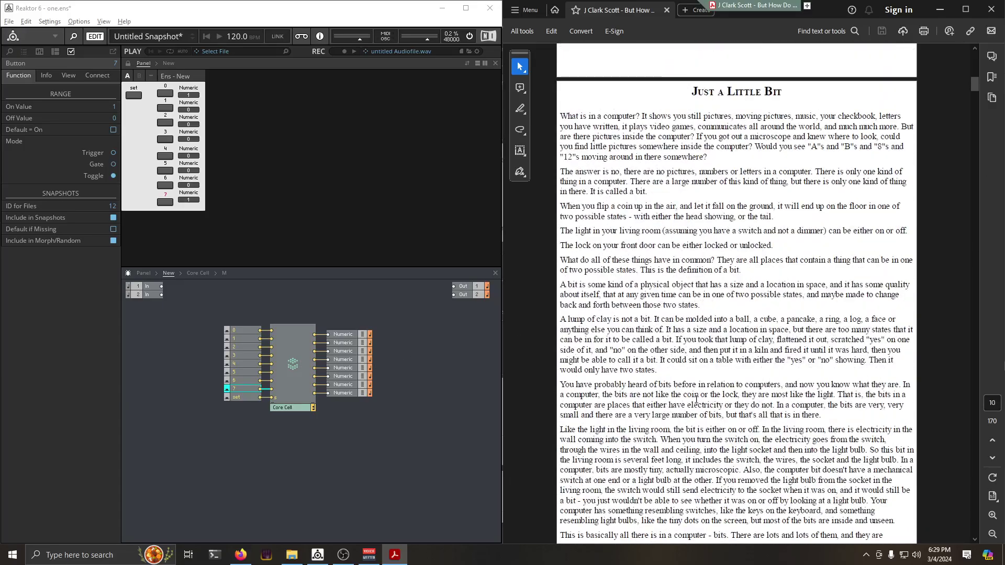
{"action": "scroll", "coordinate": [716, 370], "scroll_direction": "up", "scroll_amount": 10}
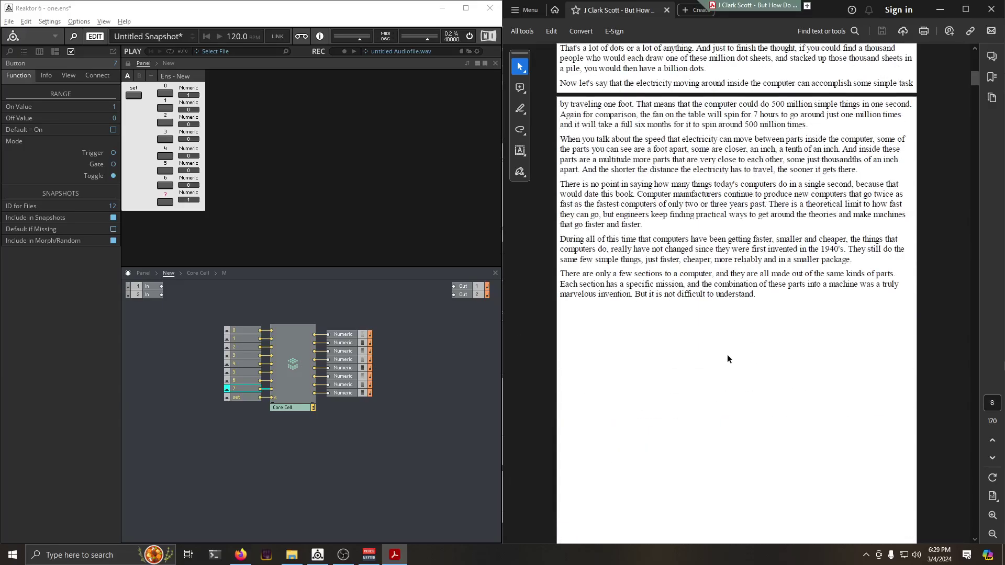
Review the basic gate diagrams and charts again, from the first NAND gate through the NOT and AND gates to "Remember When"
{"action": "mouse_move", "coordinate": [976, 80]}
{"action": "left_mouse_down"}
{"action": "mouse_move", "coordinate": [975, 71]}
{"action": "mouse_move", "coordinate": [979, 97]}
{"action": "left_mouse_up"}
{"action": "scroll", "coordinate": [856, 246], "scroll_direction": "down", "scroll_amount": 15}
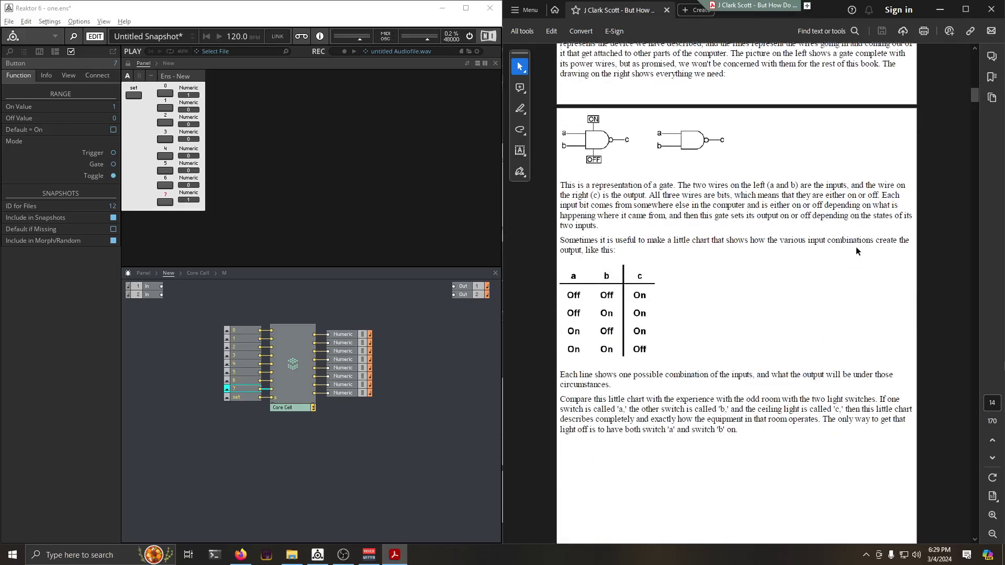
{"action": "scroll", "coordinate": [843, 270], "scroll_direction": "down", "scroll_amount": 3}
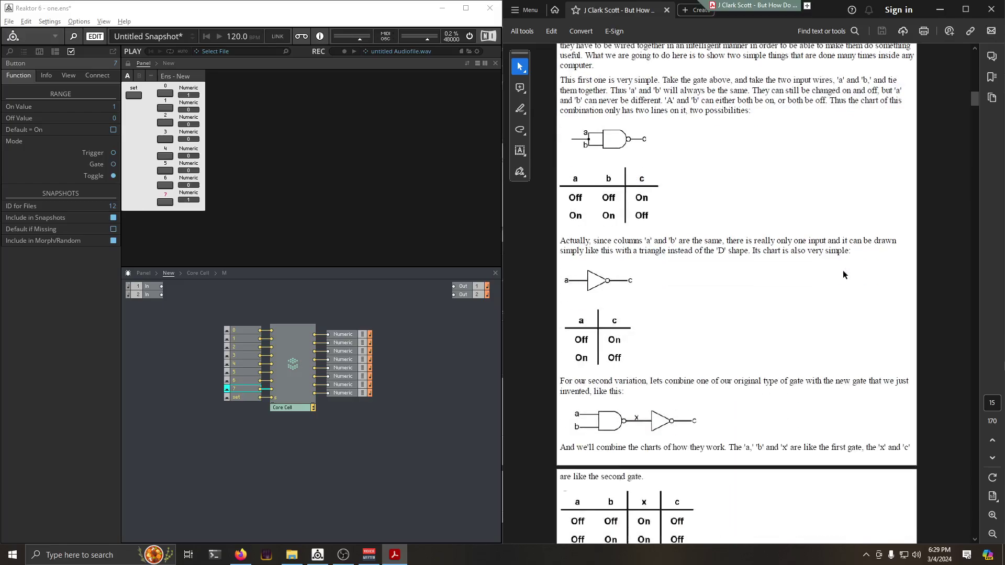
{"action": "scroll", "coordinate": [842, 271], "scroll_direction": "up", "scroll_amount": 2}
{"action": "scroll", "coordinate": [843, 270], "scroll_direction": "down", "scroll_amount": 15}
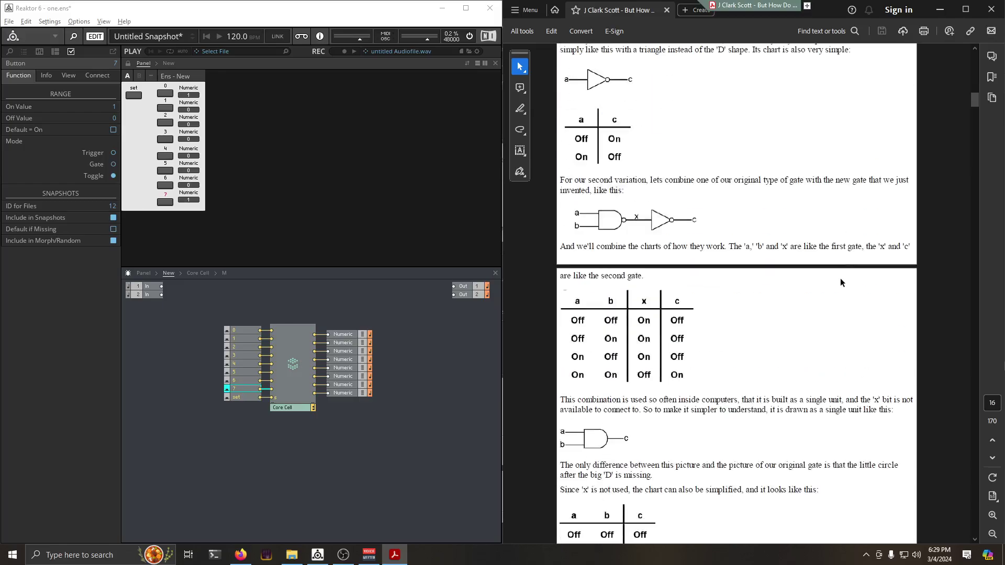
{"action": "scroll", "coordinate": [837, 289], "scroll_direction": "down", "scroll_amount": 12}
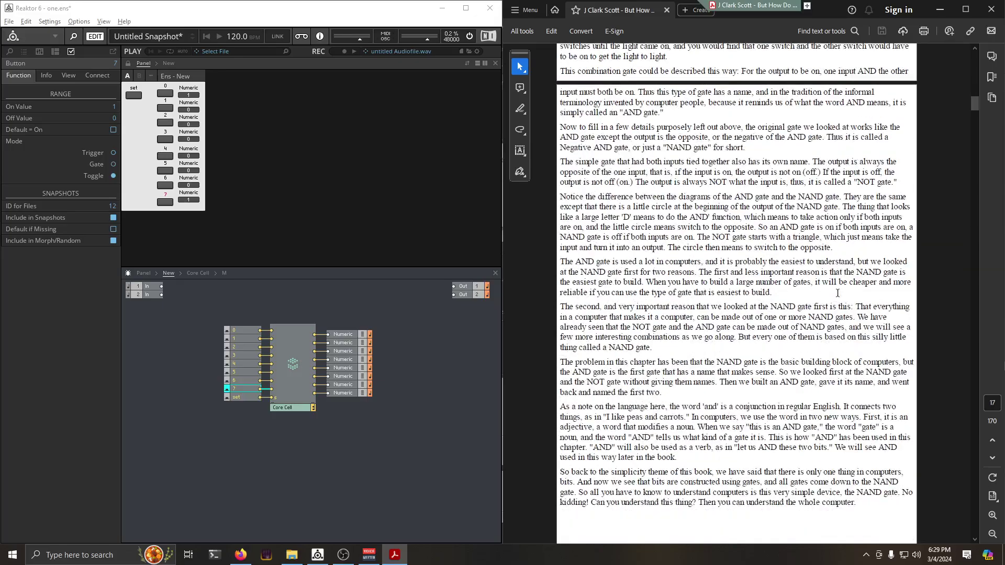
{"action": "scroll", "coordinate": [643, 271], "scroll_direction": "down", "scroll_amount": 15}
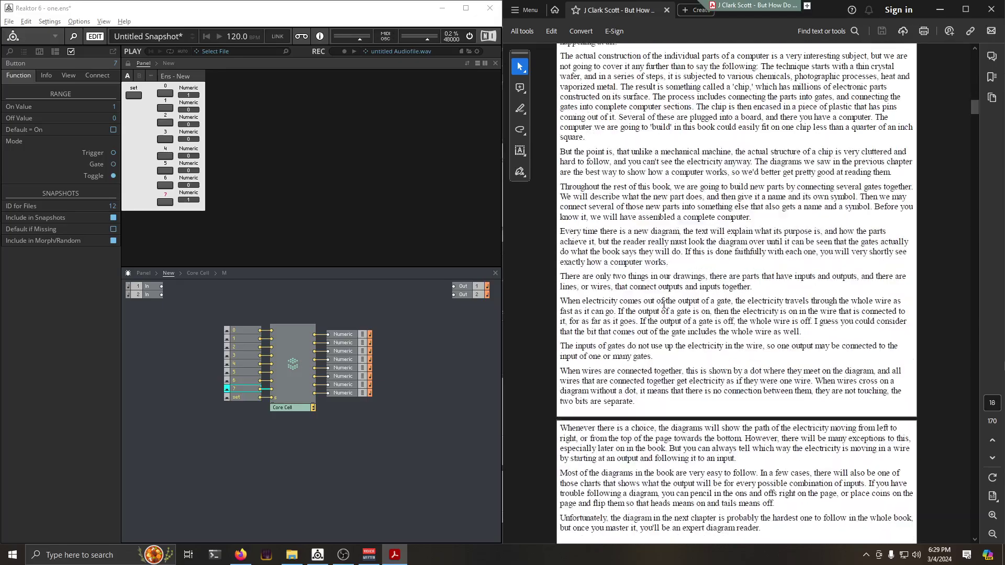
{"action": "scroll", "coordinate": [666, 309], "scroll_direction": "down", "scroll_amount": 3}
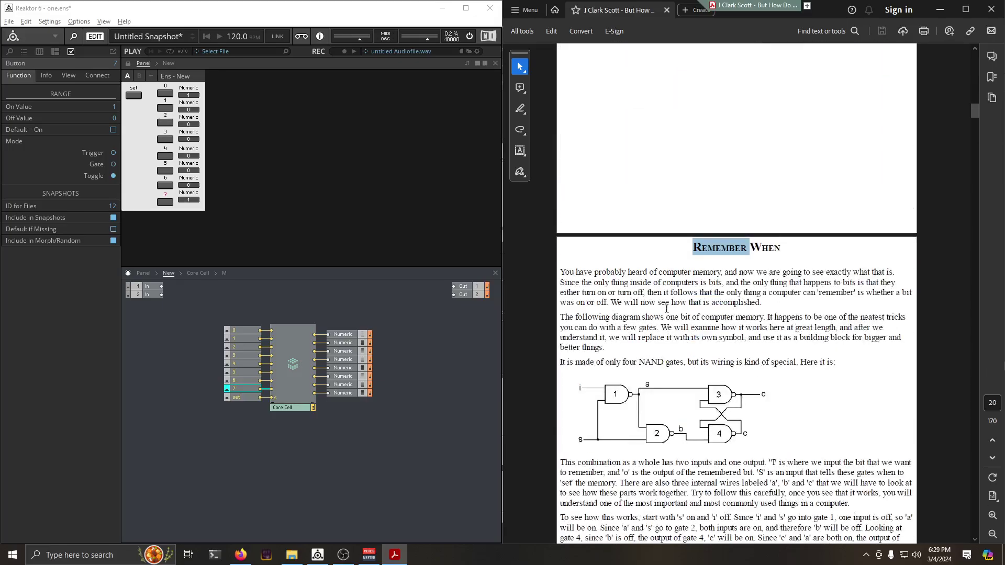
Examine the chapters from the memory bit and byte up to the Enabler's eight AND gates, and return to the basic gate diagram
{"action": "scroll", "coordinate": [667, 309], "scroll_direction": "up", "scroll_amount": 12}
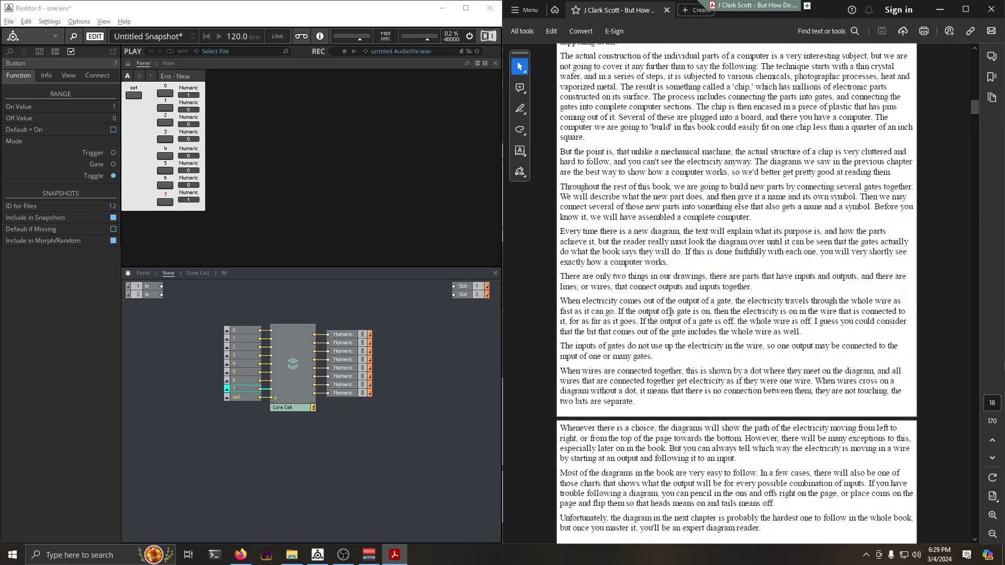
{"action": "scroll", "coordinate": [670, 312], "scroll_direction": "down", "scroll_amount": 20}
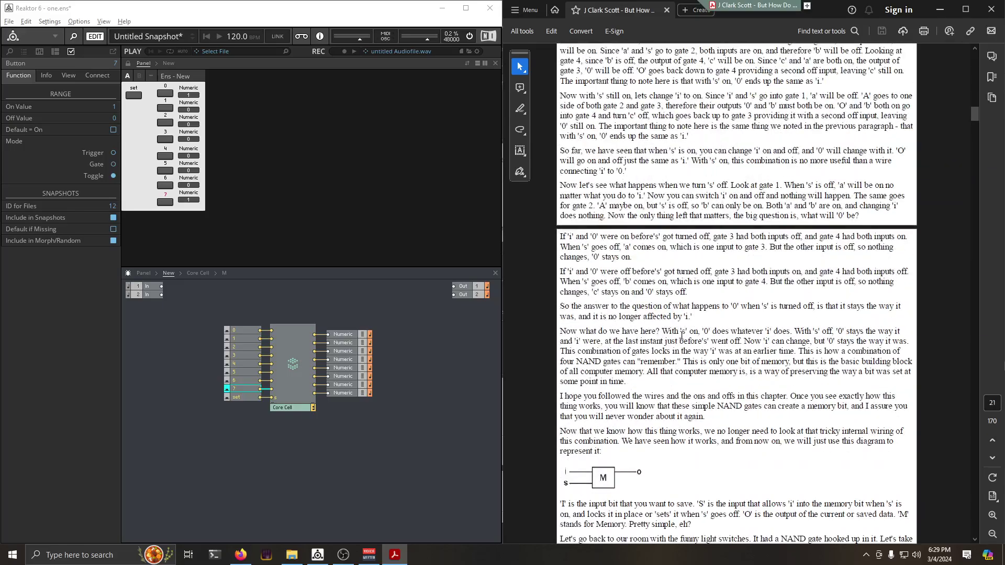
{"action": "scroll", "coordinate": [682, 335], "scroll_direction": "down", "scroll_amount": 14}
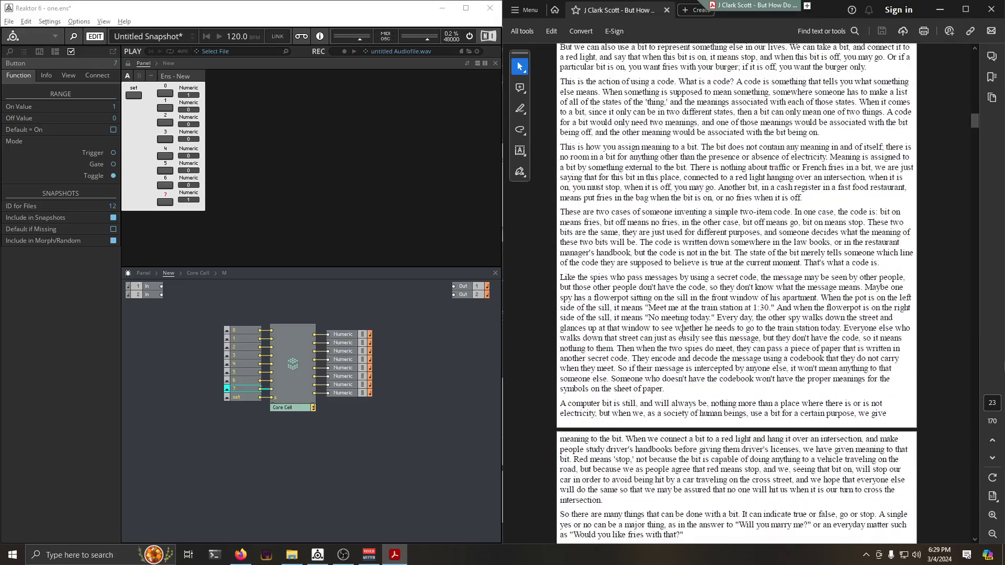
{"action": "scroll", "coordinate": [681, 335], "scroll_direction": "down", "scroll_amount": 18}
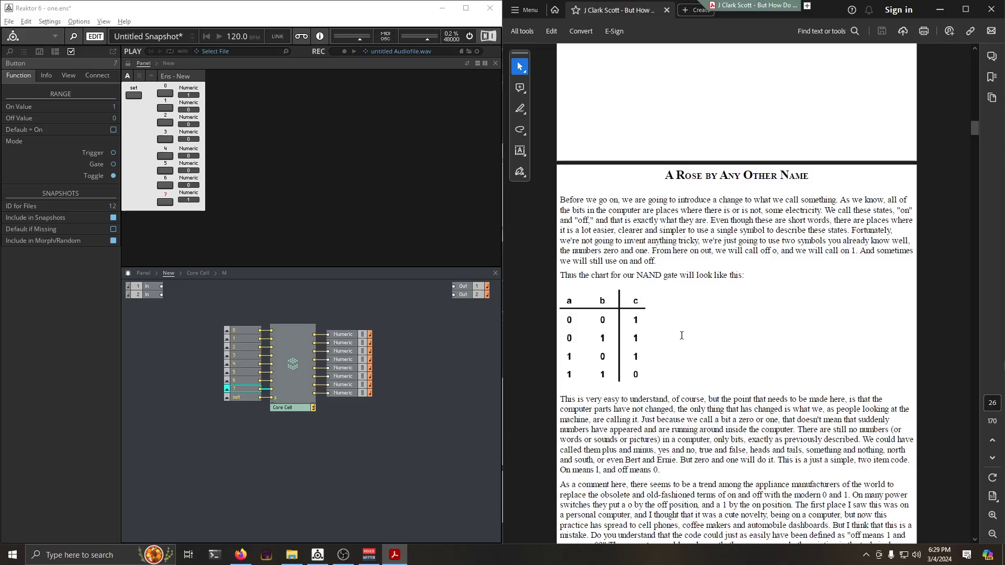
{"action": "scroll", "coordinate": [680, 333], "scroll_direction": "down", "scroll_amount": 10}
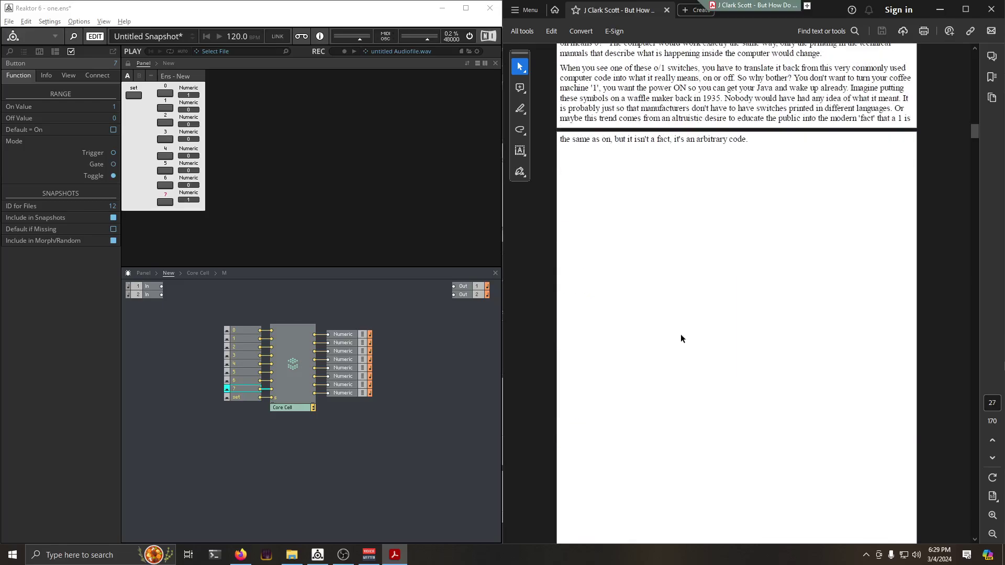
{"action": "scroll", "coordinate": [681, 334], "scroll_direction": "down", "scroll_amount": 10}
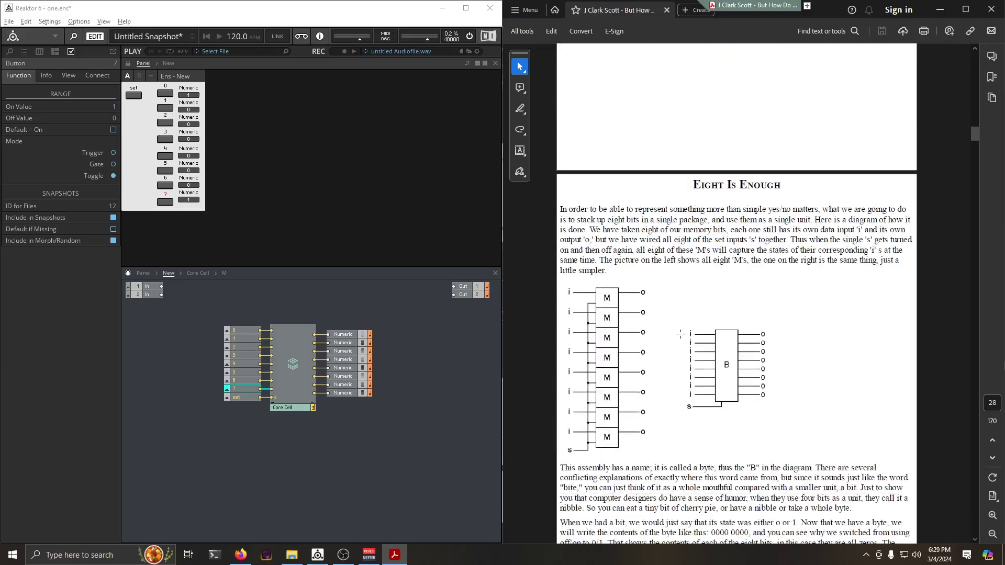
{"action": "scroll", "coordinate": [680, 334], "scroll_direction": "down", "scroll_amount": 15}
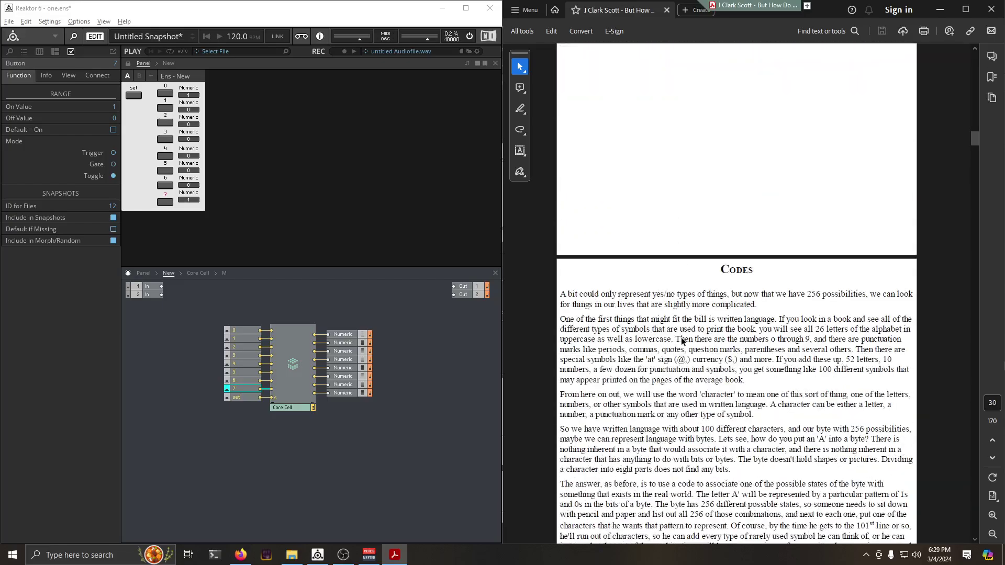
{"action": "scroll", "coordinate": [681, 340], "scroll_direction": "down", "scroll_amount": 10}
{"action": "scroll", "coordinate": [683, 337], "scroll_direction": "down", "scroll_amount": 10}
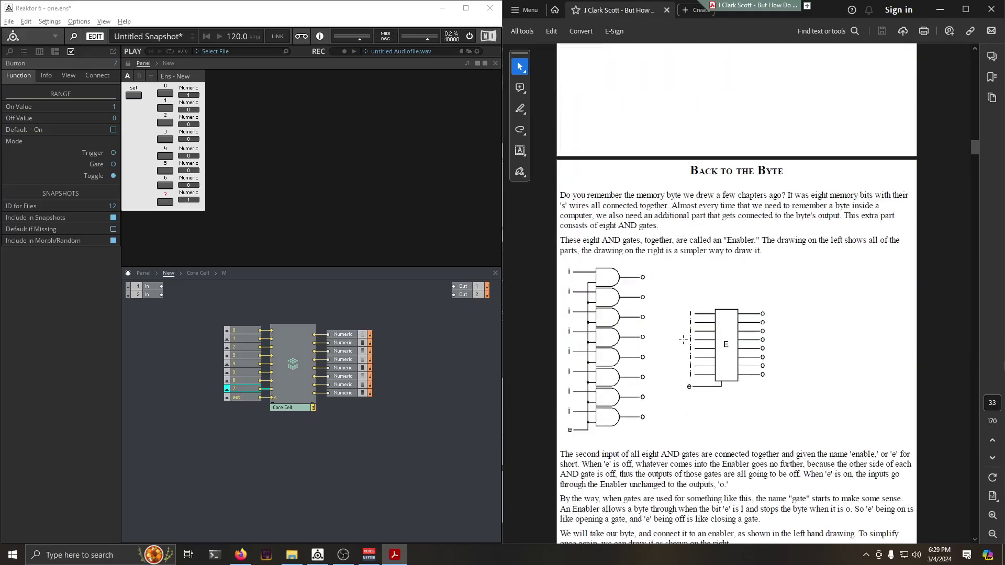
{"action": "left_click_drag", "start_coordinate": [968, 151], "coordinate": [973, 100]}
{"action": "scroll", "coordinate": [820, 278], "scroll_direction": "up", "scroll_amount": 15}
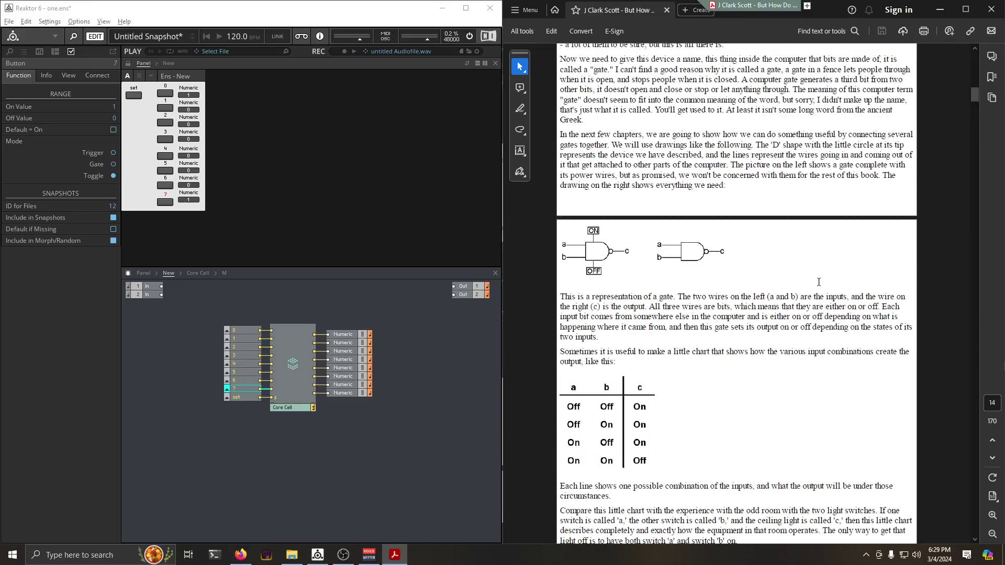
Copy the first NAND gate from inside the core cell's topmost memory bit macro
{"action": "double_click", "coordinate": [281, 360]}
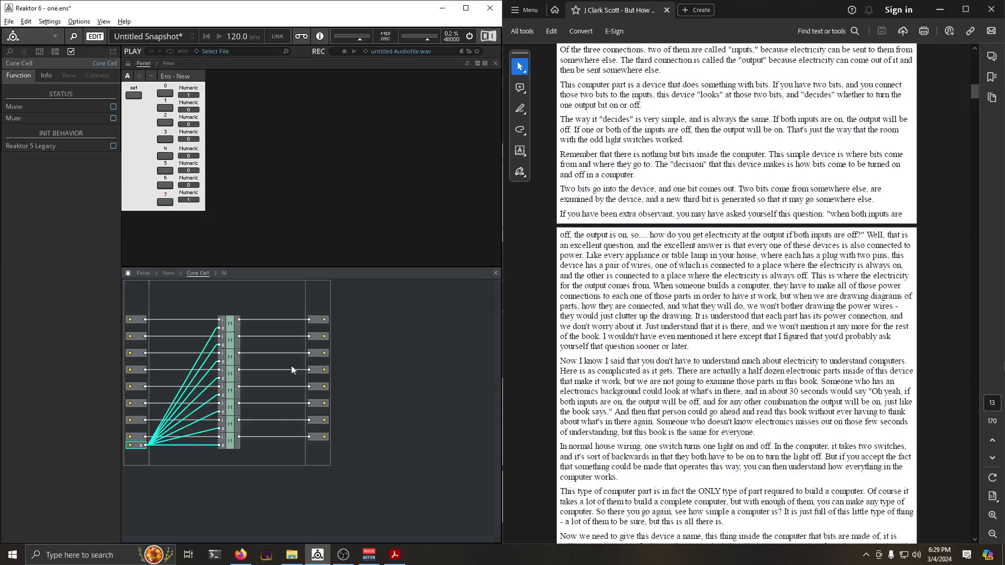
{"action": "right_click", "coordinate": [255, 304]}
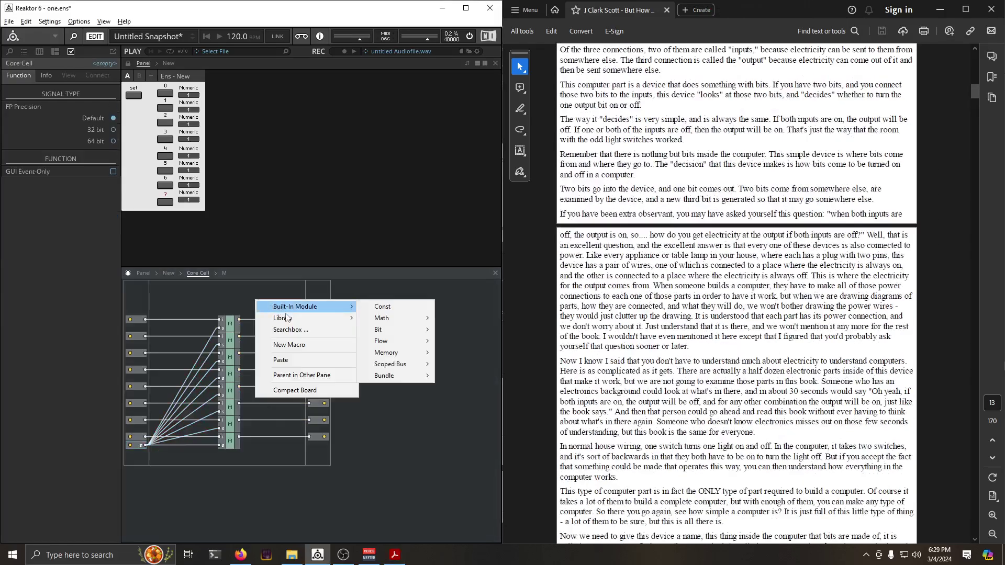
{"action": "mouse_move", "coordinate": [325, 308]}
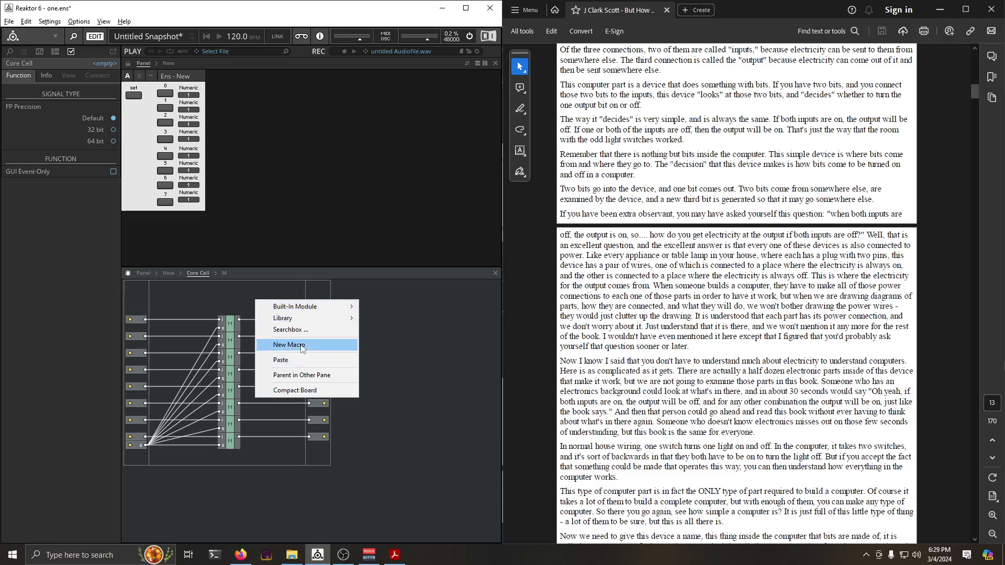
{"action": "left_click", "coordinate": [280, 360]}
{"action": "double_click", "coordinate": [233, 326]}
{"action": "right_click", "coordinate": [209, 296]}
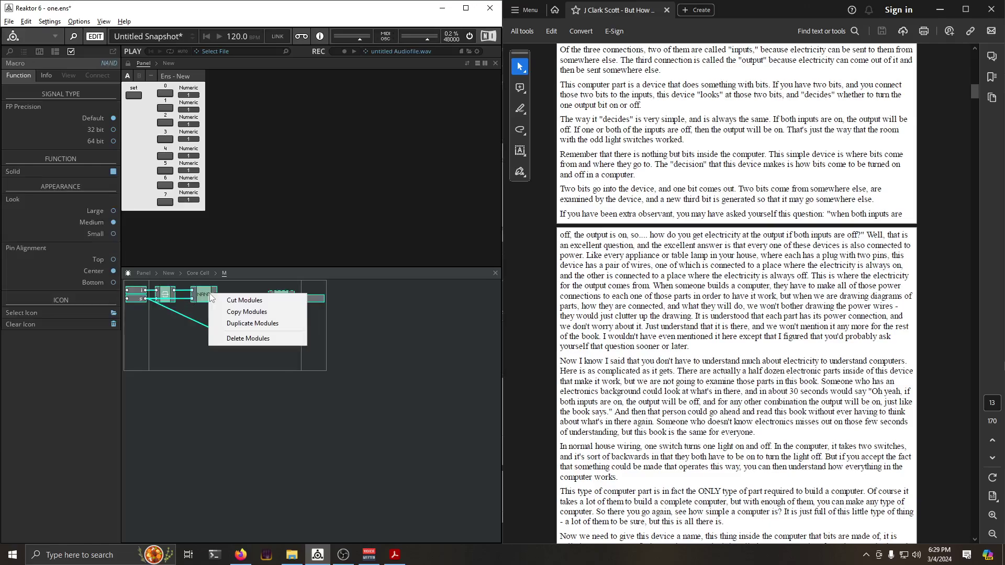
{"action": "left_click", "coordinate": [203, 296]}
{"action": "right_click", "coordinate": [203, 296]}
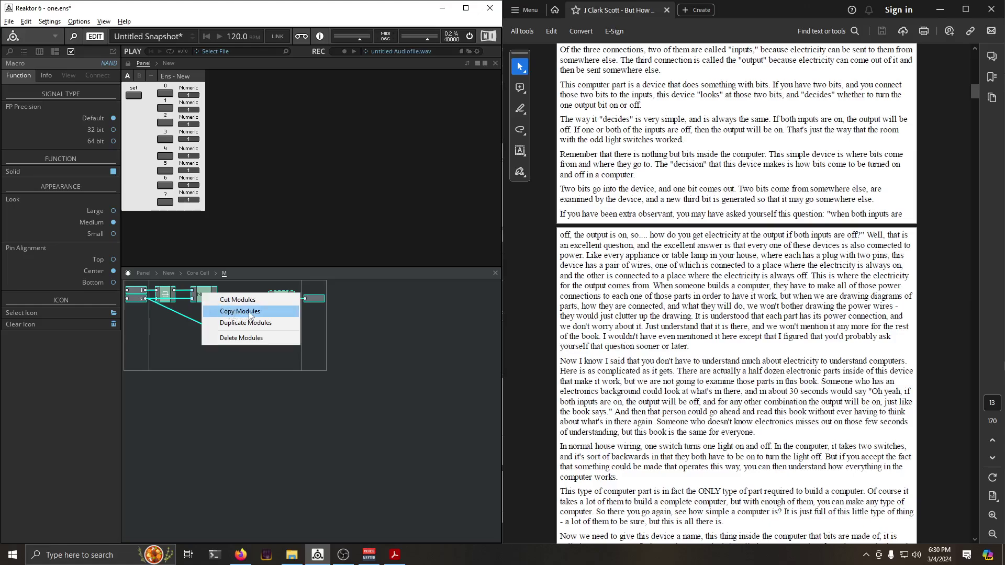
{"action": "left_click", "coordinate": [249, 312]}
{"action": "left_click", "coordinate": [232, 297]}
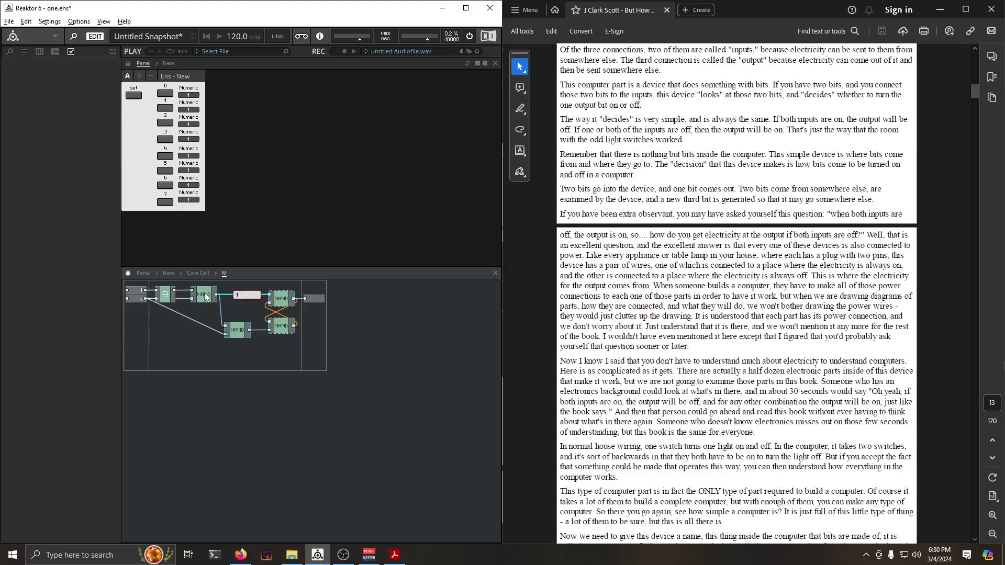
{"action": "right_click", "coordinate": [208, 297]}
{"action": "left_click", "coordinate": [240, 364]}
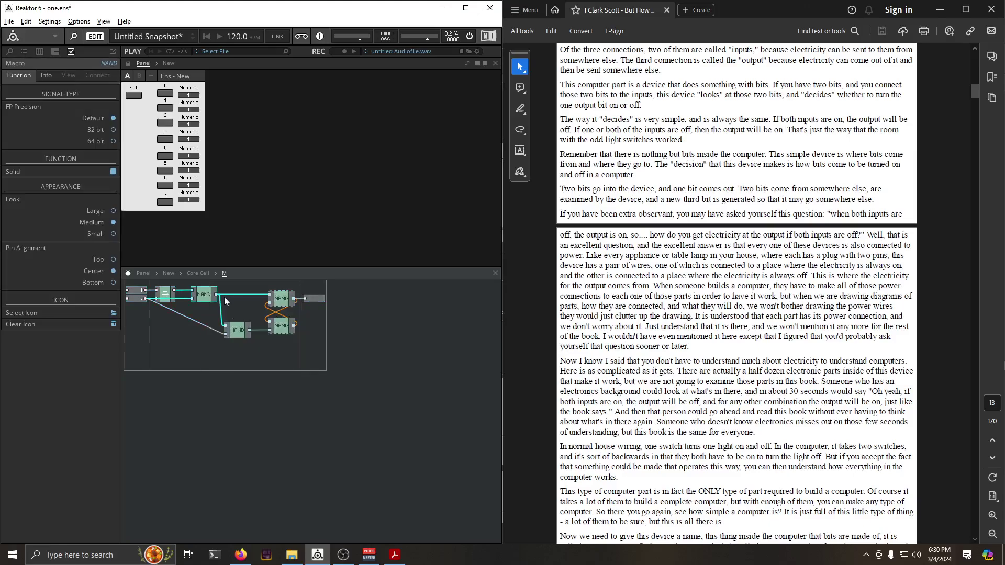
Create a new macro in the core cell, name it AND, and set its look to Medium
{"action": "left_click", "coordinate": [206, 275]}
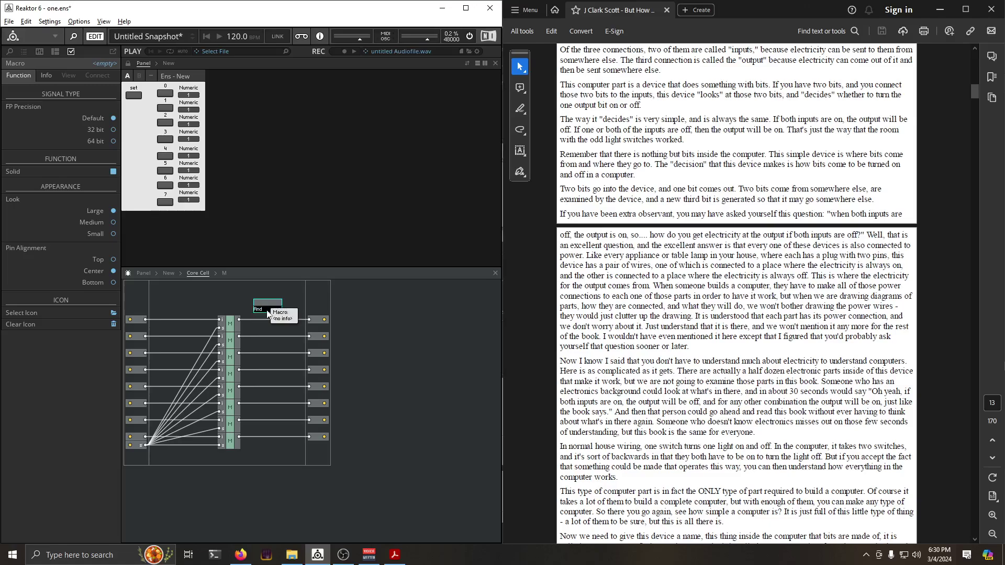
{"action": "left_click", "coordinate": [266, 311]}
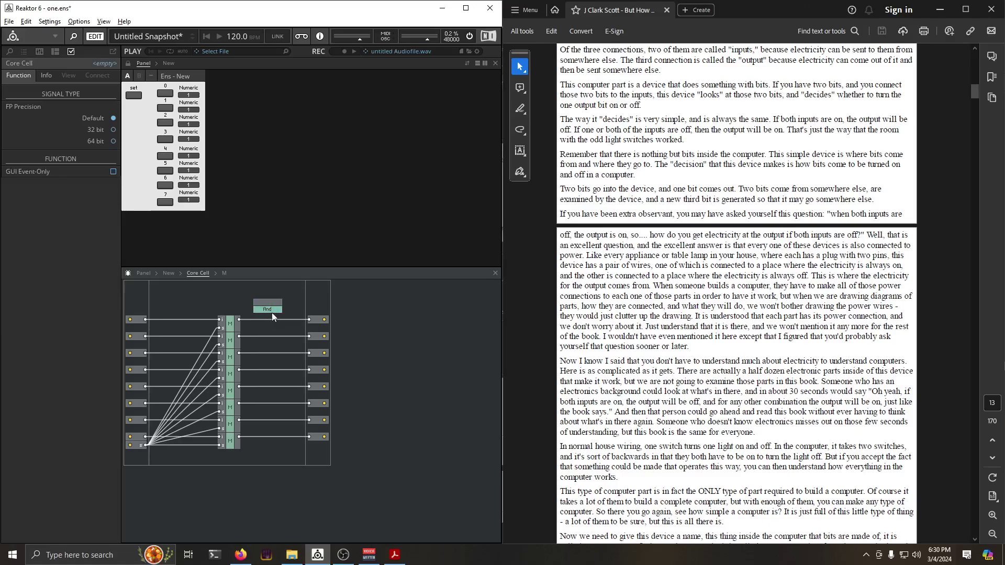
{"action": "double_click", "coordinate": [270, 311]}
{"action": "type", "text": "AND"}
{"action": "key", "text": "Return"}
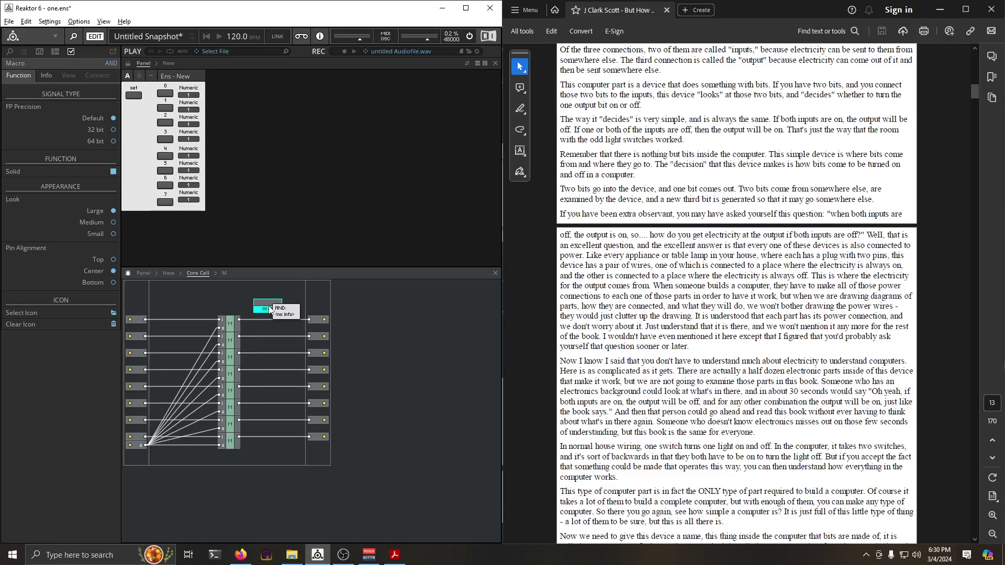
{"action": "left_click", "coordinate": [112, 222]}
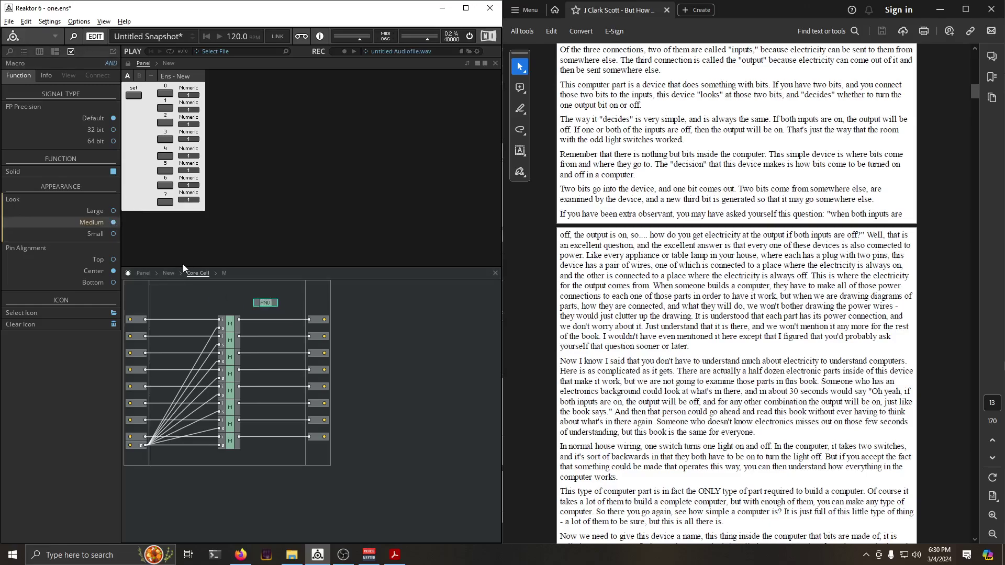
Open the AND macro and give it two input ports
{"action": "double_click", "coordinate": [266, 302]}
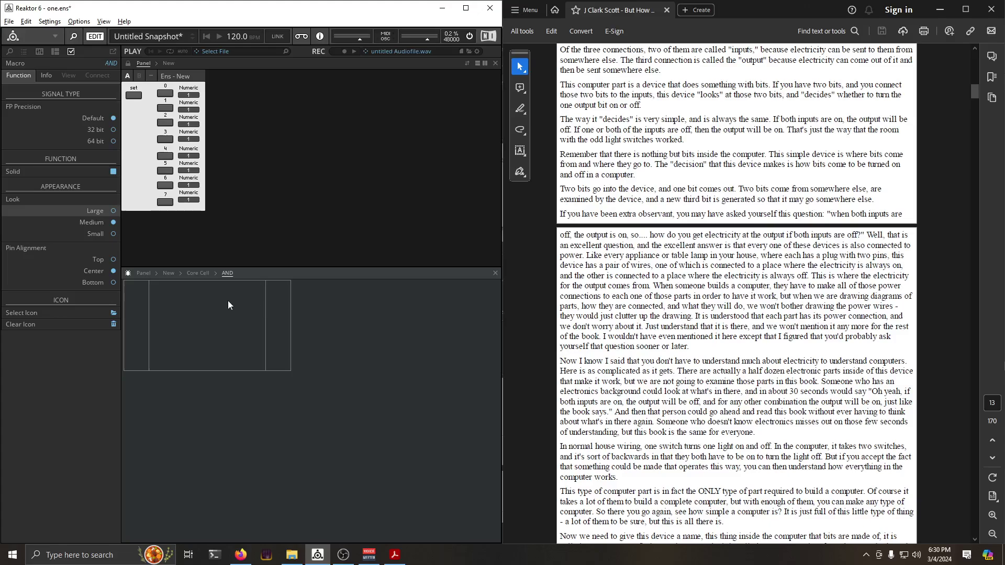
{"action": "right_click", "coordinate": [221, 299]}
{"action": "right_click", "coordinate": [133, 295]}
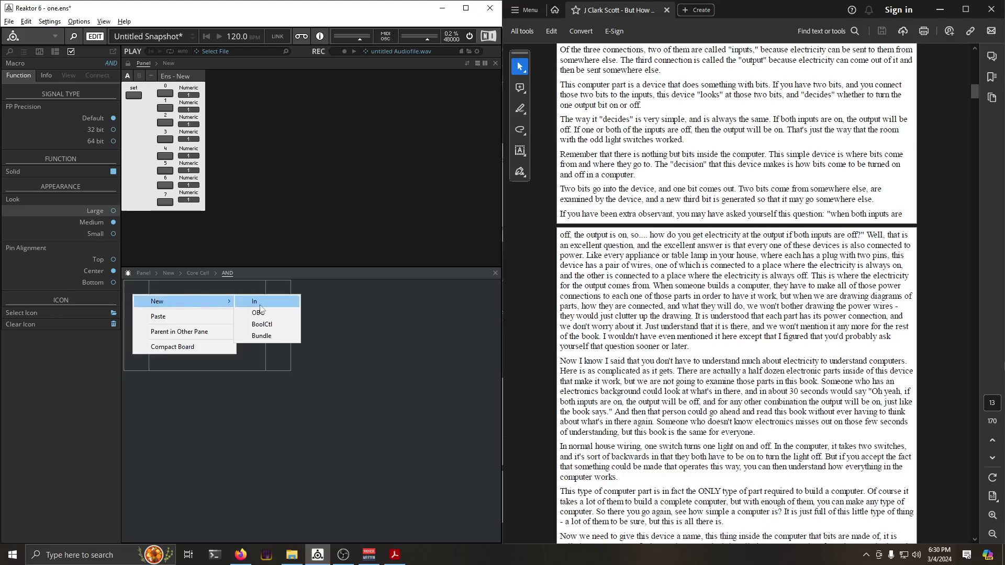
{"action": "left_click", "coordinate": [246, 300]}
{"action": "right_click", "coordinate": [137, 313]}
{"action": "left_click", "coordinate": [258, 319]}
Paste the copied NAND gate into the AND macro and add one output port
{"action": "right_click", "coordinate": [214, 313]}
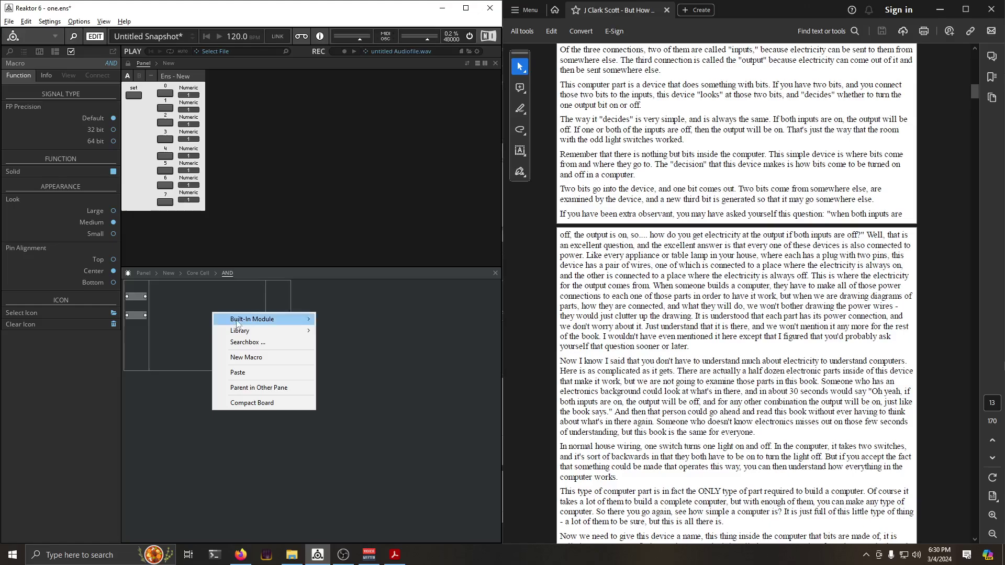
{"action": "key", "text": "Escape"}
{"action": "right_click", "coordinate": [291, 312]}
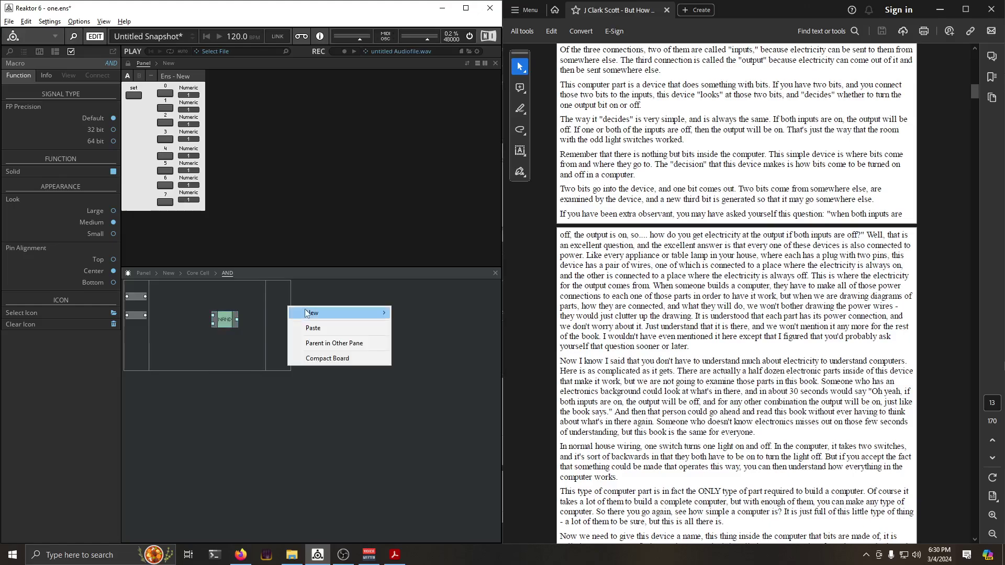
{"action": "mouse_move", "coordinate": [325, 312]}
{"action": "left_click", "coordinate": [413, 314]}
Duplicate the NAND gate below the first one and wire each input port to its own NAND gate
{"action": "left_click_drag", "start_coordinate": [229, 321], "coordinate": [214, 305]}
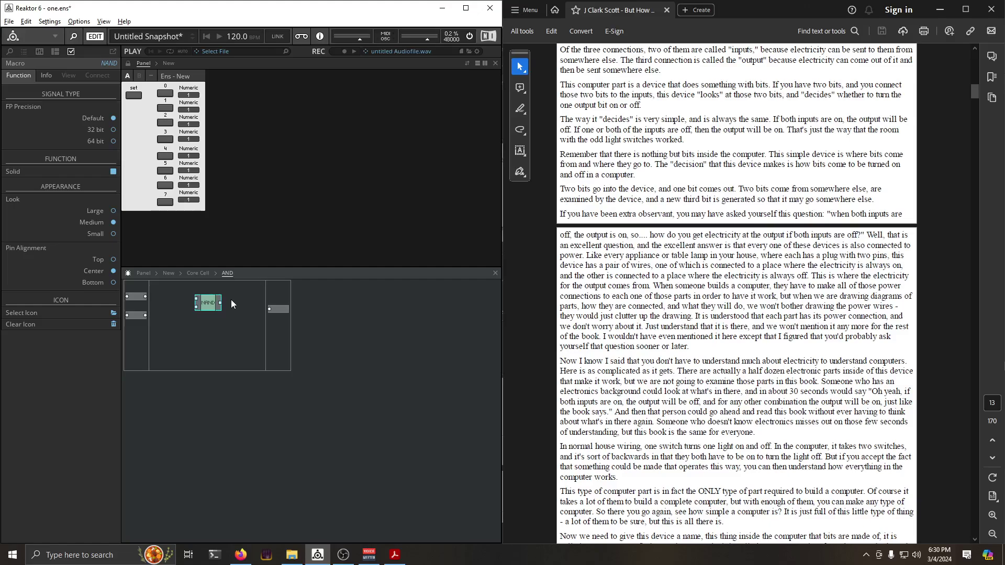
{"action": "key", "text": "ctrl+d"}
{"action": "left_click_drag", "start_coordinate": [139, 311], "coordinate": [140, 324]}
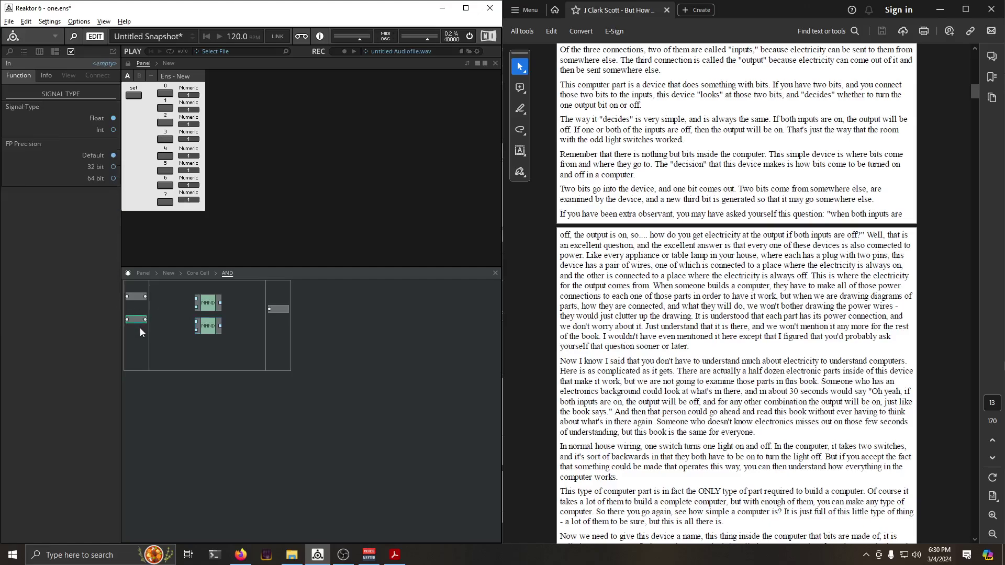
{"action": "left_click", "coordinate": [147, 296]}
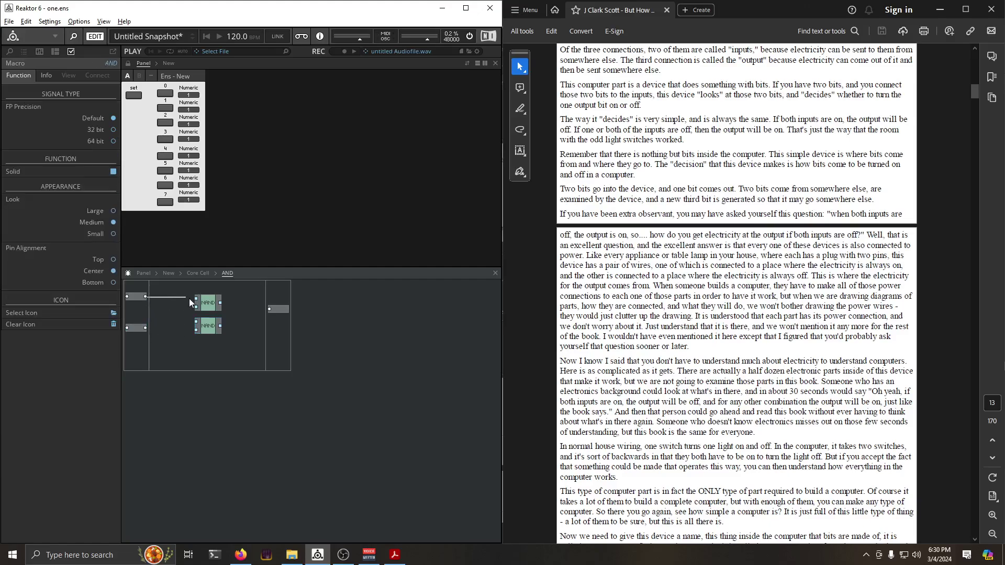
{"action": "left_click_drag", "start_coordinate": [165, 297], "coordinate": [137, 321]}
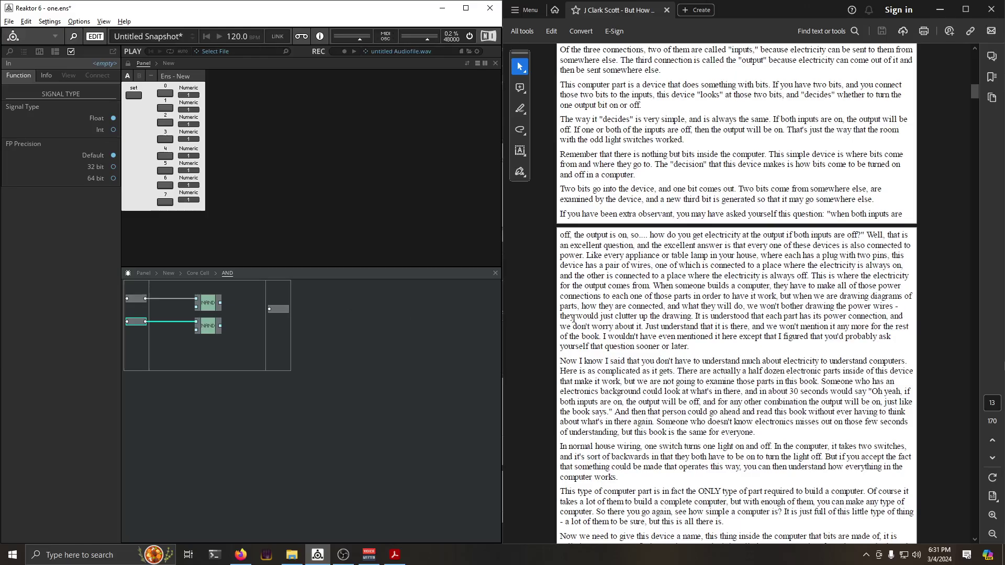
Examine the book's gate diagrams and charts from the basic gate to the combined gates in "Simple Variations"
{"action": "scroll", "coordinate": [709, 417], "scroll_direction": "up", "scroll_amount": 15}
{"action": "scroll", "coordinate": [709, 417], "scroll_direction": "up", "scroll_amount": 20}
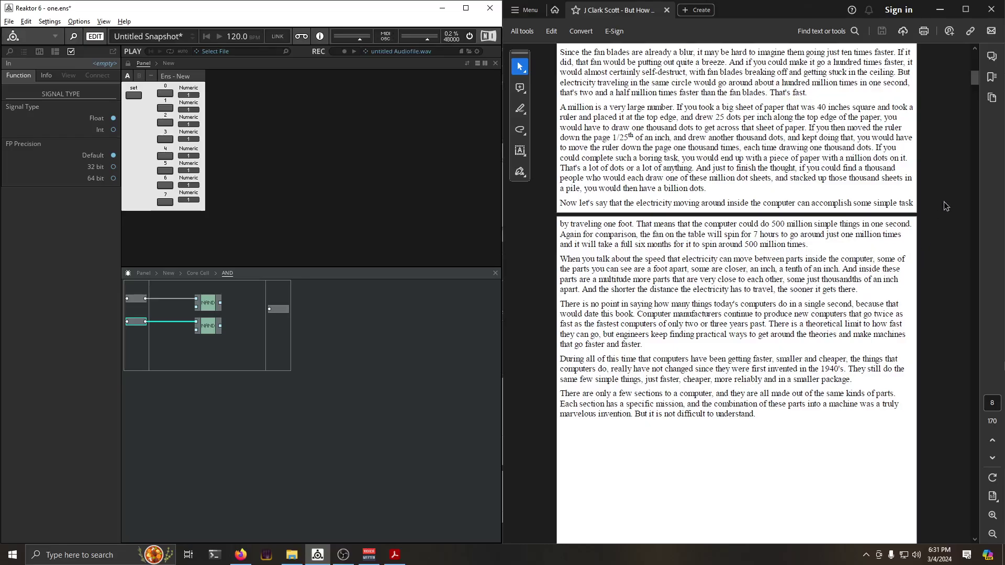
{"action": "mouse_move", "coordinate": [972, 83]}
{"action": "left_mouse_down"}
{"action": "mouse_move", "coordinate": [976, 69]}
{"action": "mouse_move", "coordinate": [982, 100]}
{"action": "left_mouse_up"}
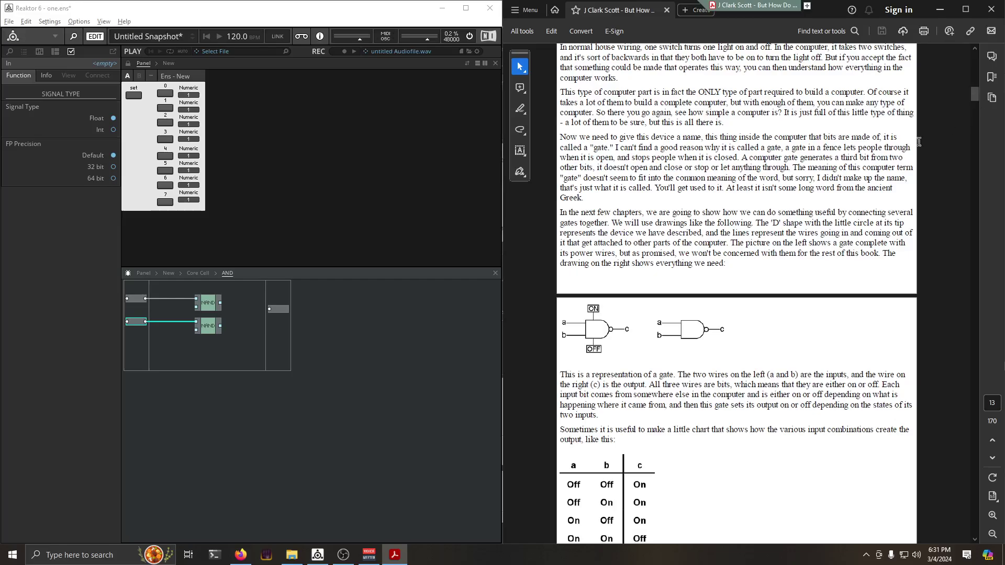
{"action": "scroll", "coordinate": [773, 408], "scroll_direction": "up", "scroll_amount": 15}
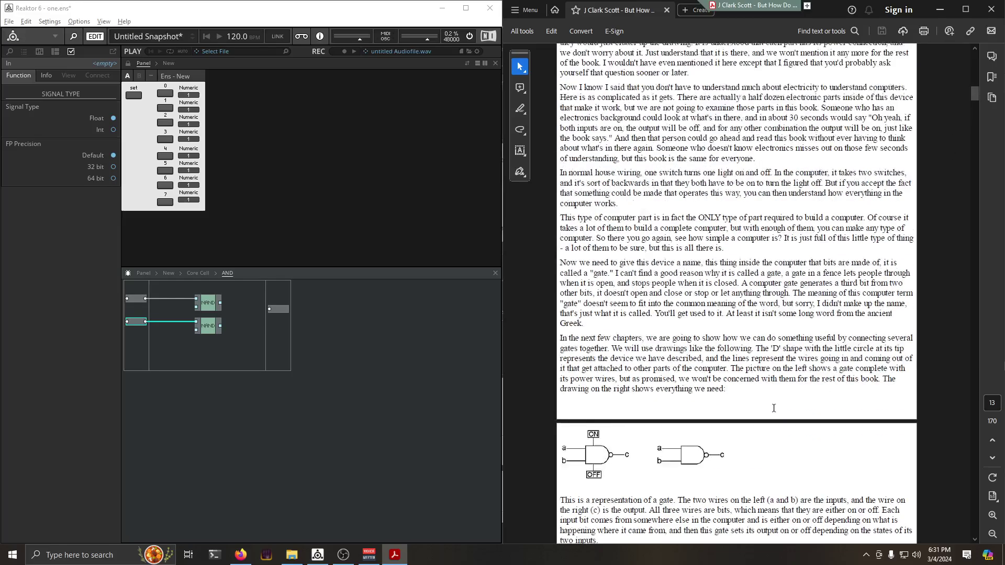
{"action": "scroll", "coordinate": [773, 407], "scroll_direction": "down", "scroll_amount": 15}
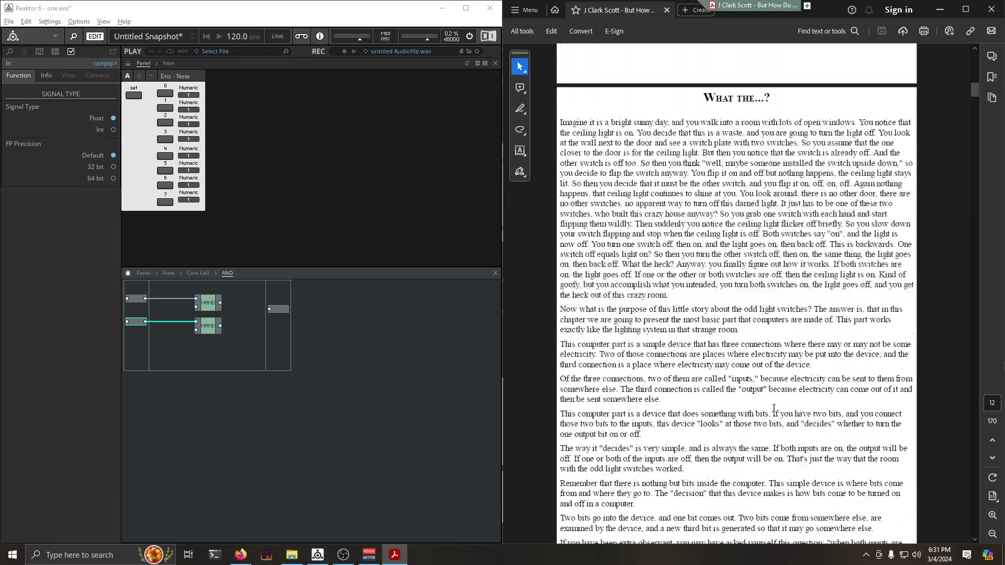
{"action": "scroll", "coordinate": [773, 415], "scroll_direction": "down", "scroll_amount": 5}
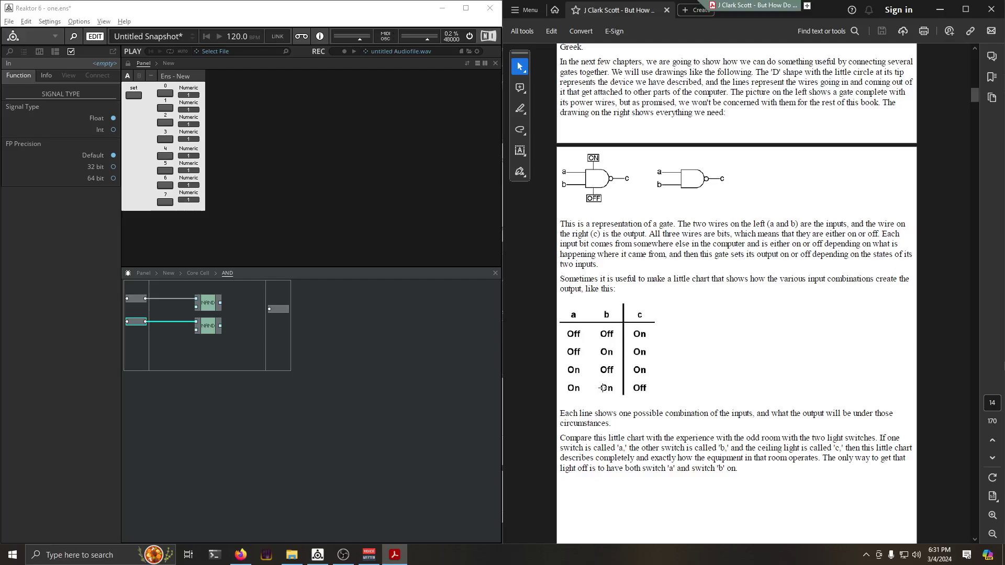
{"action": "scroll", "coordinate": [603, 388], "scroll_direction": "down", "scroll_amount": 8}
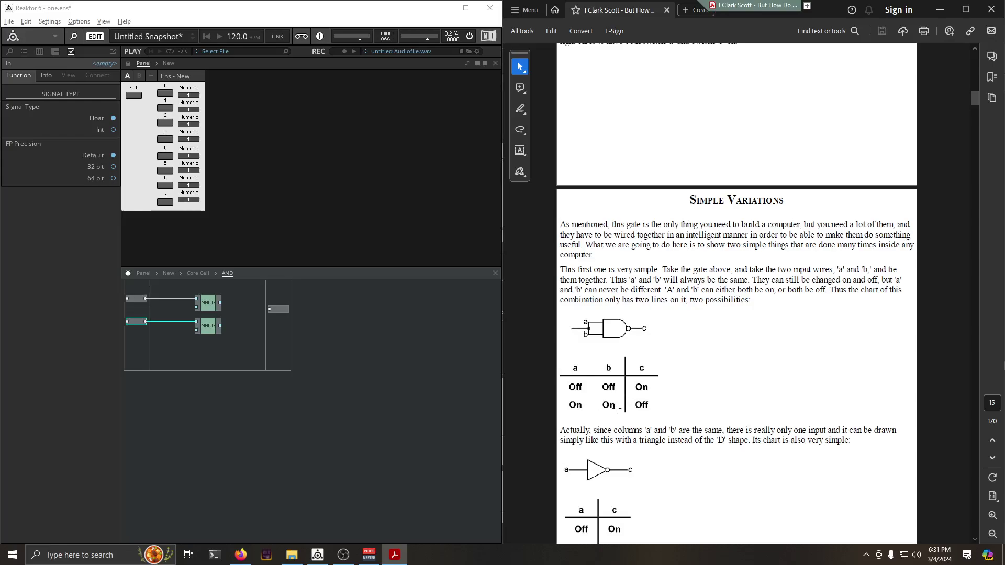
{"action": "scroll", "coordinate": [616, 407], "scroll_direction": "down", "scroll_amount": 2}
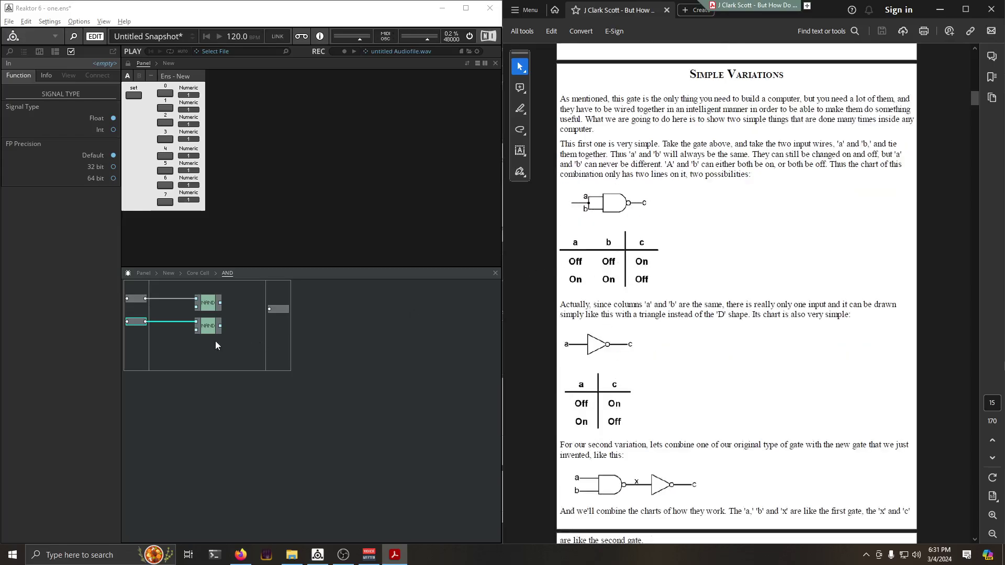
Disconnect both input ports from the two NAND gates
{"action": "left_click", "coordinate": [183, 327]}
{"action": "left_click_drag", "start_coordinate": [195, 296], "coordinate": [176, 299]}
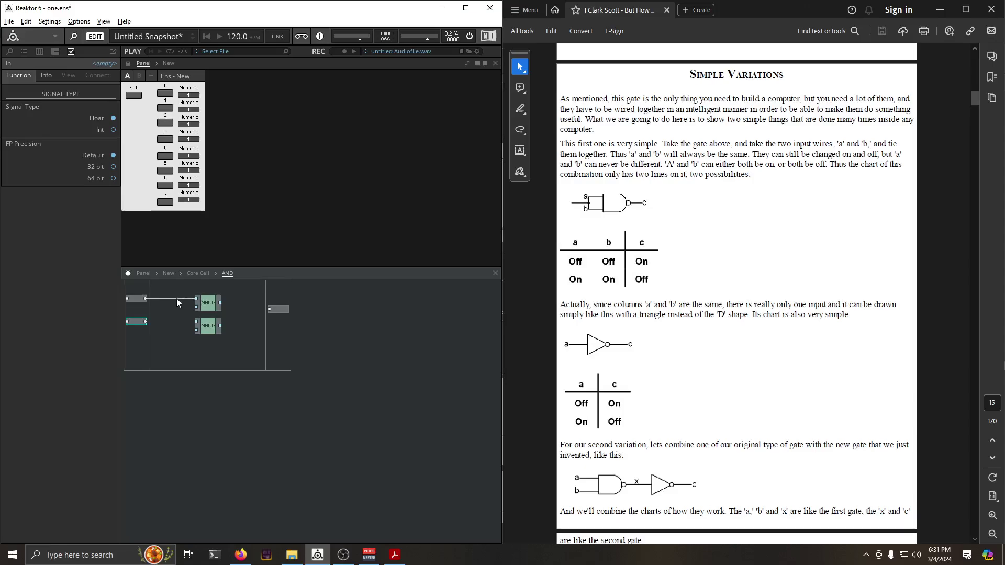
Try joining the inputs to the NAND gates through a Merge (Flow) module, and with a direct wire instead
{"action": "left_click", "coordinate": [179, 318]}
{"action": "right_click", "coordinate": [177, 318]}
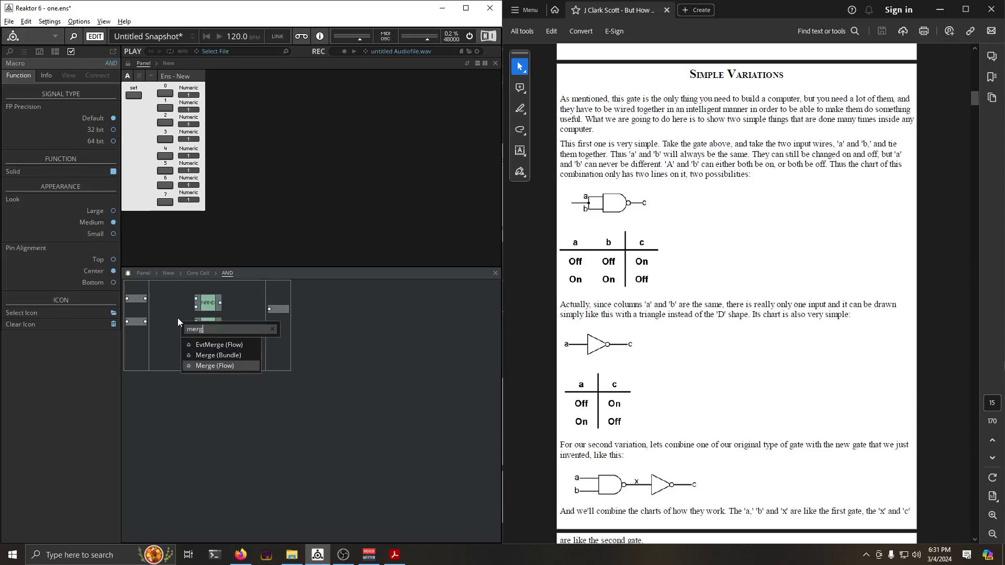
{"action": "key", "text": "Return"}
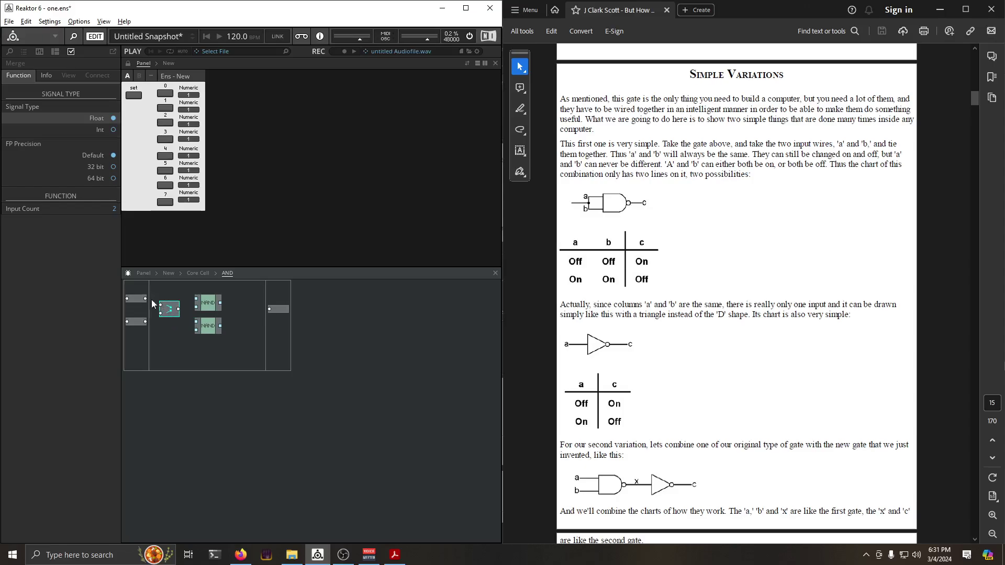
{"action": "mouse_move", "coordinate": [170, 314]}
{"action": "left_mouse_down"}
{"action": "mouse_move", "coordinate": [158, 307]}
{"action": "mouse_move", "coordinate": [169, 299]}
{"action": "left_mouse_up"}
{"action": "right_click", "coordinate": [169, 303]}
{"action": "key", "text": "Escape"}
{"action": "key", "text": "Delete"}
{"action": "left_click_drag", "start_coordinate": [162, 299], "coordinate": [196, 298]}
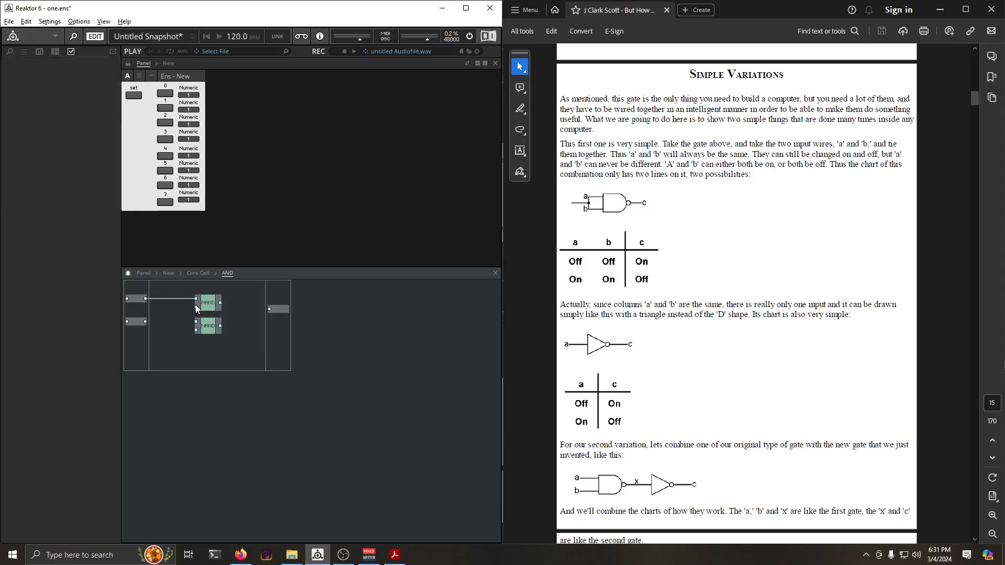
{"action": "left_click_drag", "start_coordinate": [147, 320], "coordinate": [147, 320]}
Recheck the book's tied-input gate diagram and move the lower NAND gate well below the first one
{"action": "scroll", "coordinate": [741, 422], "scroll_direction": "up", "scroll_amount": 5}
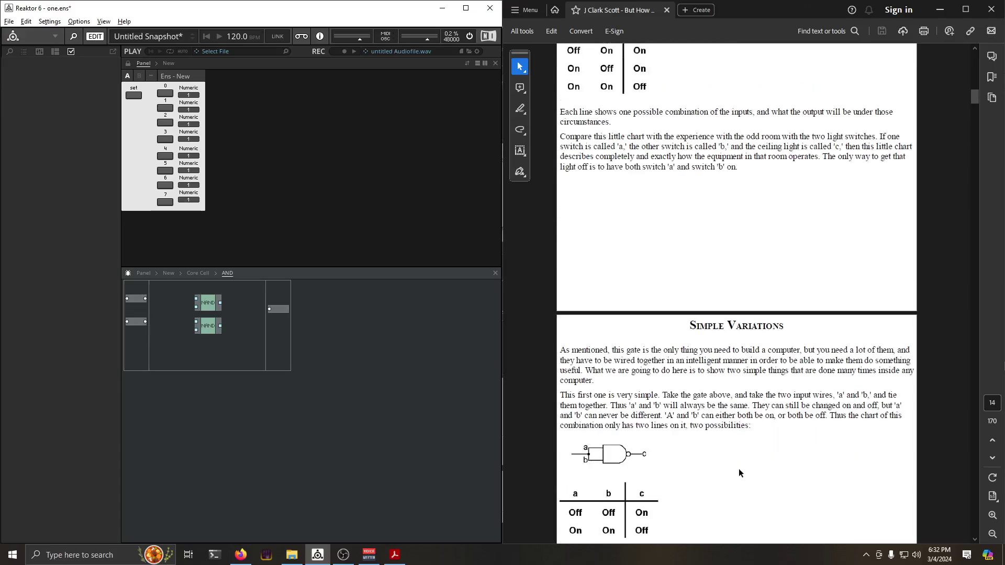
{"action": "scroll", "coordinate": [739, 469], "scroll_direction": "up", "scroll_amount": 8}
{"action": "scroll", "coordinate": [739, 471], "scroll_direction": "down", "scroll_amount": 7}
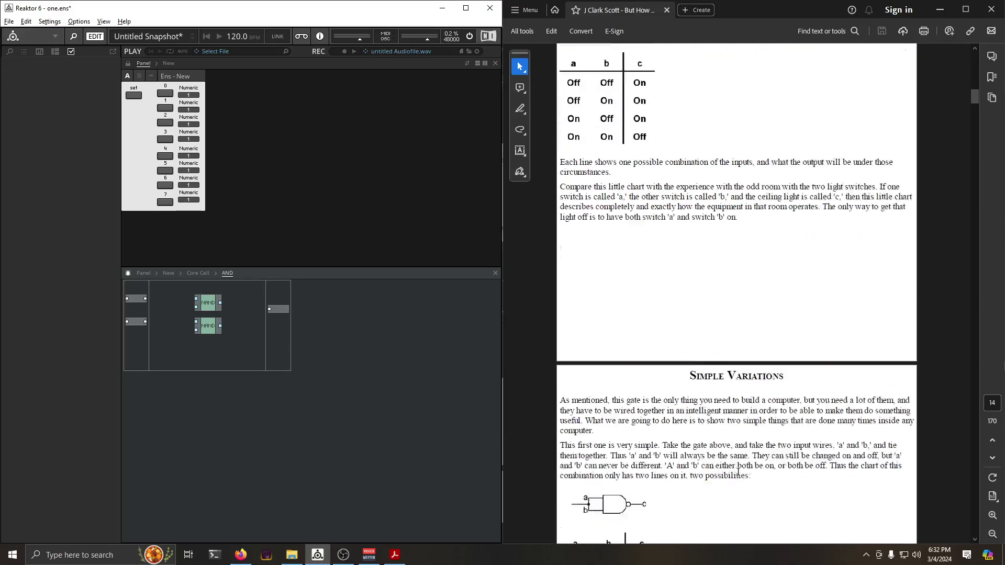
{"action": "scroll", "coordinate": [738, 473], "scroll_direction": "down", "scroll_amount": 3}
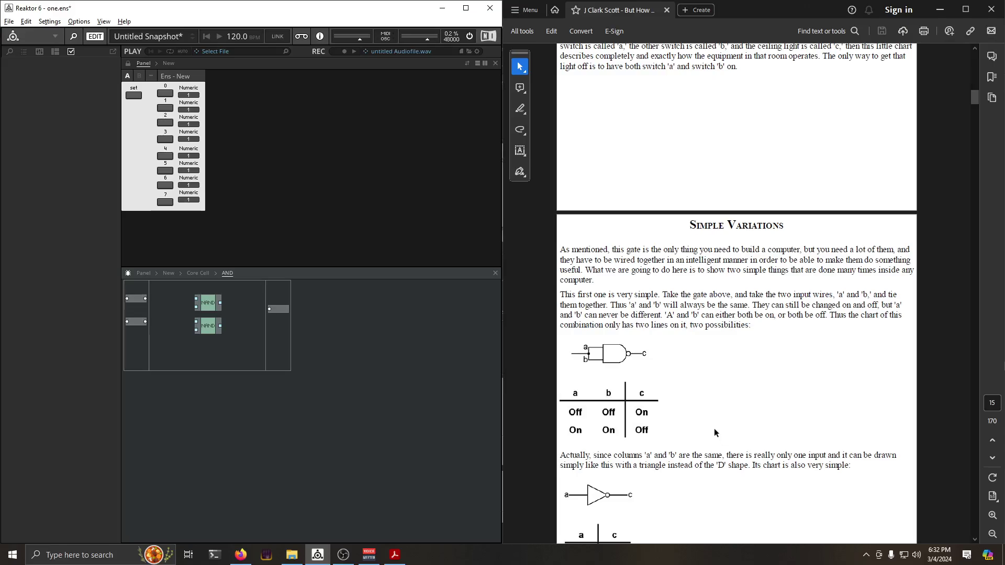
{"action": "scroll", "coordinate": [714, 428], "scroll_direction": "down", "scroll_amount": 1}
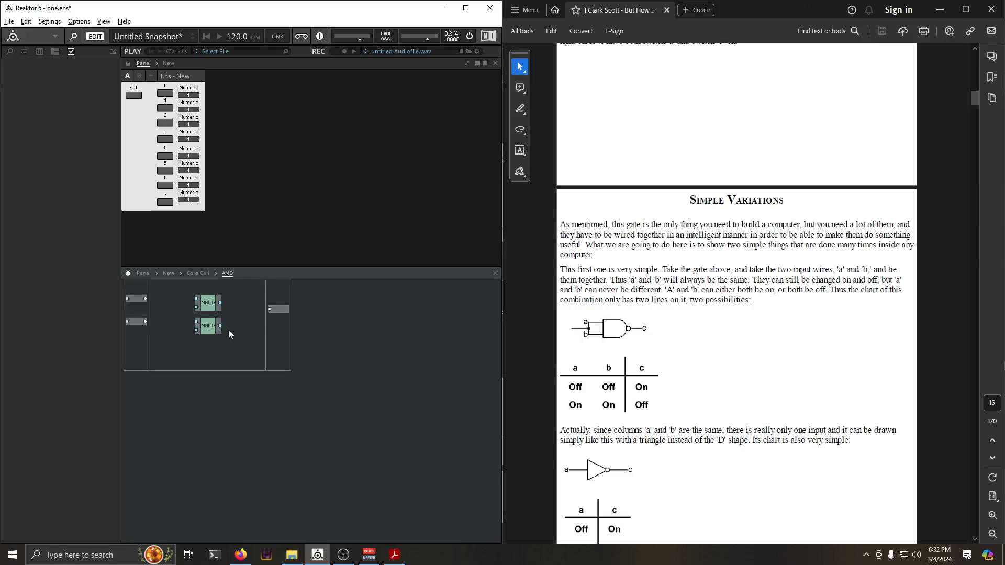
{"action": "left_click", "coordinate": [207, 328]}
{"action": "left_click_drag", "start_coordinate": [209, 332], "coordinate": [227, 377]}
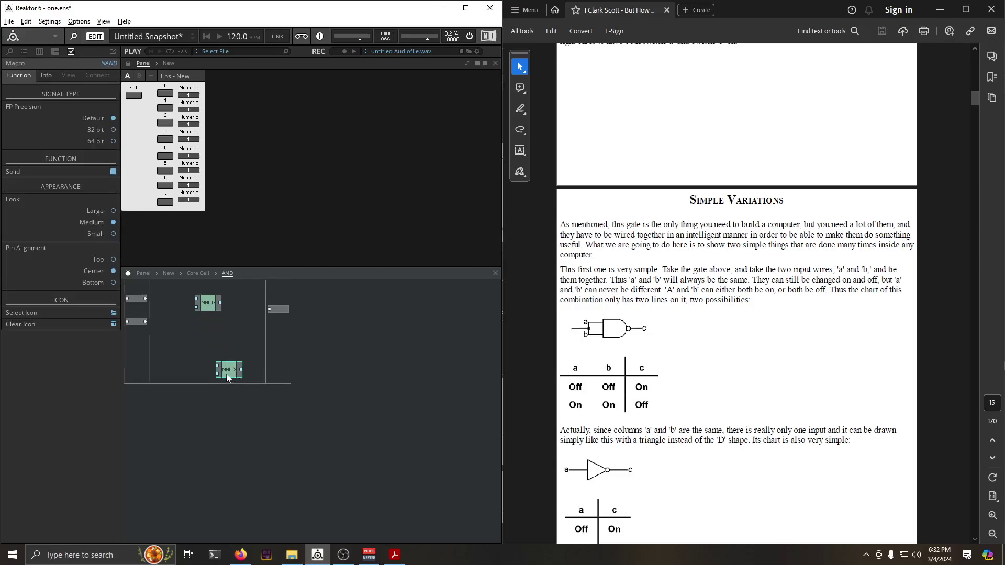
Move the second input port up beneath the first and add a Merge (Flow) module inside the AND macro
{"action": "left_click", "coordinate": [154, 307]}
{"action": "left_click", "coordinate": [136, 322]}
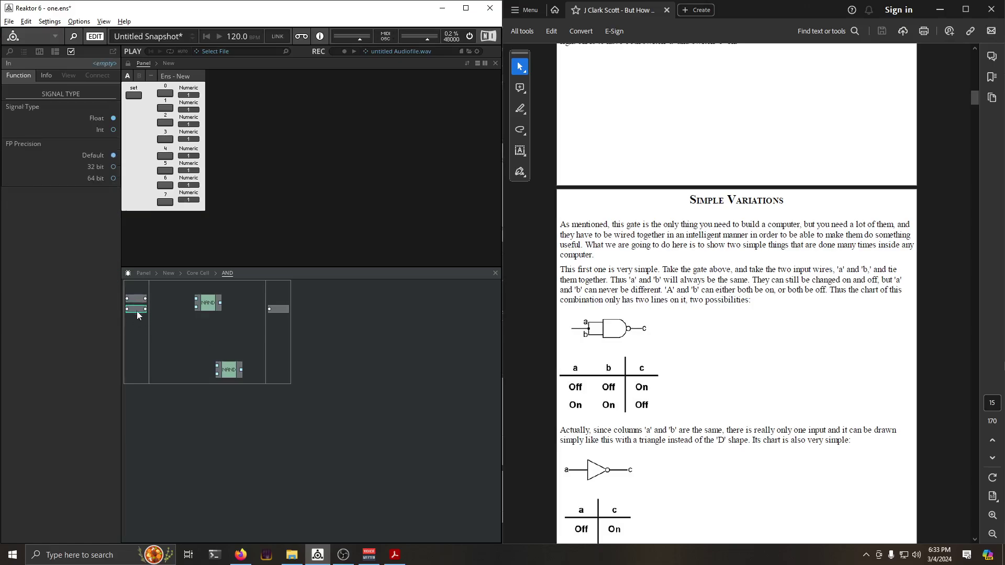
{"action": "double_click", "coordinate": [165, 312]}
{"action": "type", "text": "merge"}
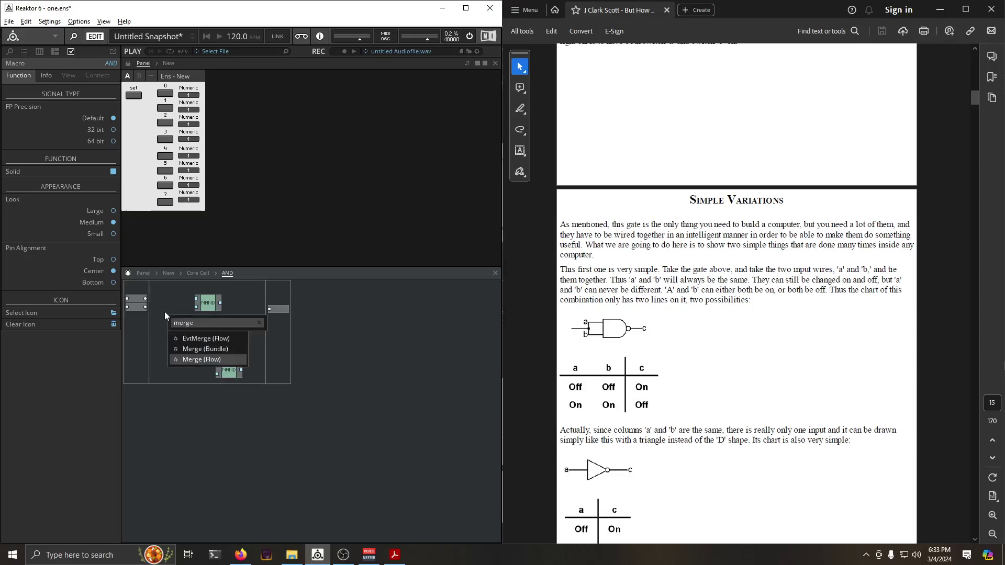
{"action": "key", "text": "Return"}
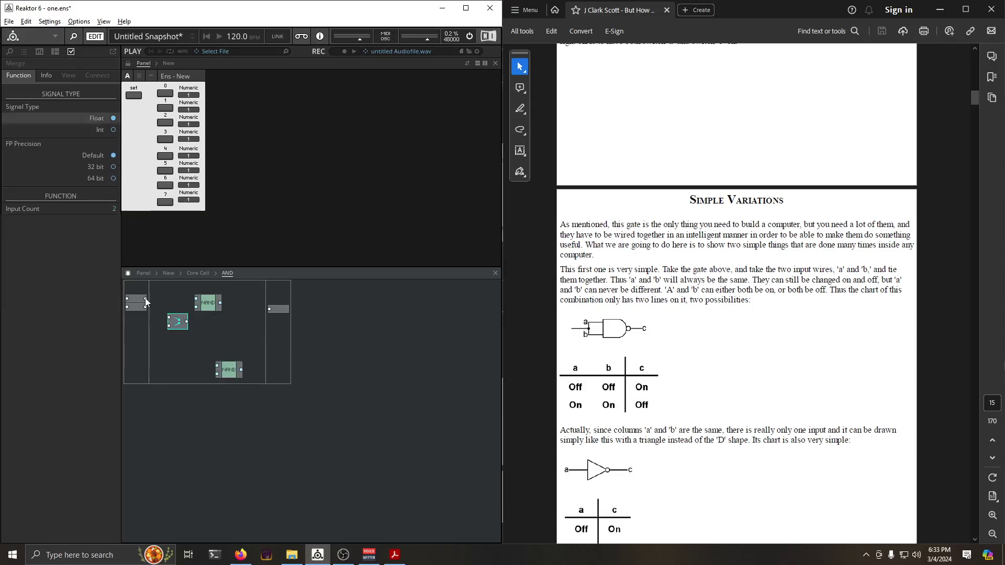
Wire both inputs through the Merge module and a duplicate of it into the upper NAND gate, and connect that gate to the output port
{"action": "left_click_drag", "start_coordinate": [146, 301], "coordinate": [178, 327]}
{"action": "left_click_drag", "start_coordinate": [146, 307], "coordinate": [196, 299]}
{"action": "key", "text": "ctrl+d"}
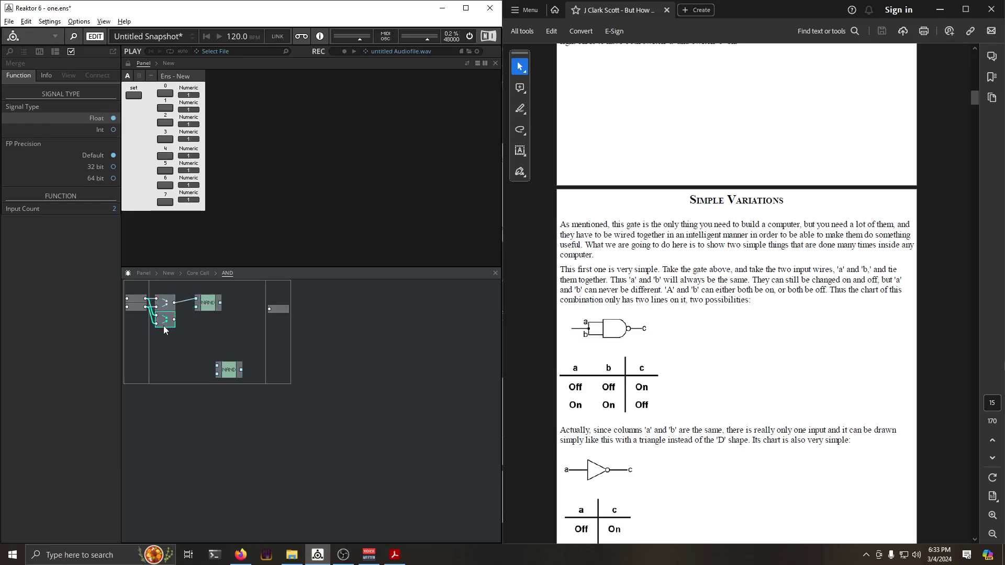
{"action": "left_click_drag", "start_coordinate": [137, 289], "coordinate": [270, 308]}
Add an output port at the top of the core cell and connect the AND macro's output to it
{"action": "left_click", "coordinate": [204, 273]}
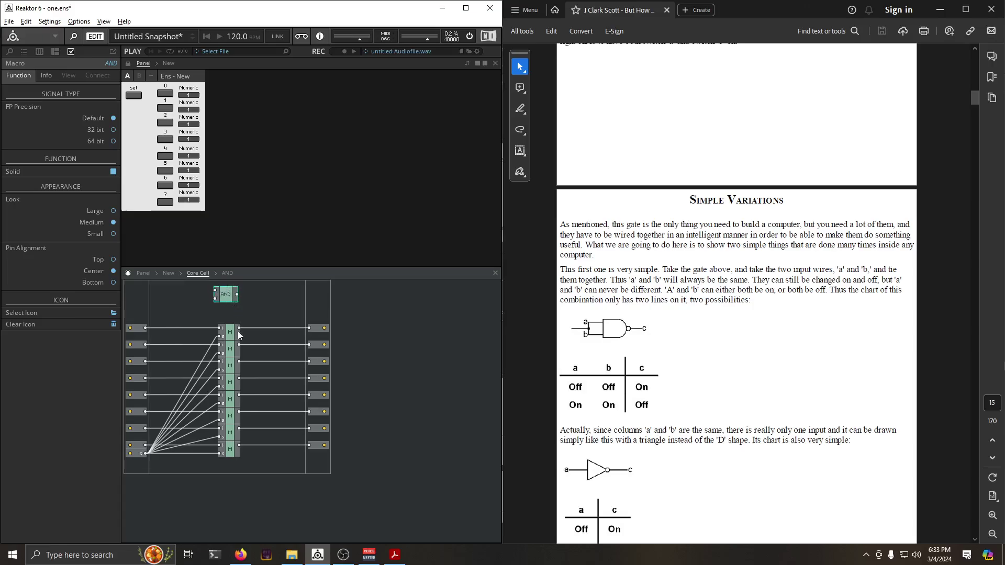
{"action": "right_click", "coordinate": [142, 288]}
{"action": "mouse_move", "coordinate": [164, 294]}
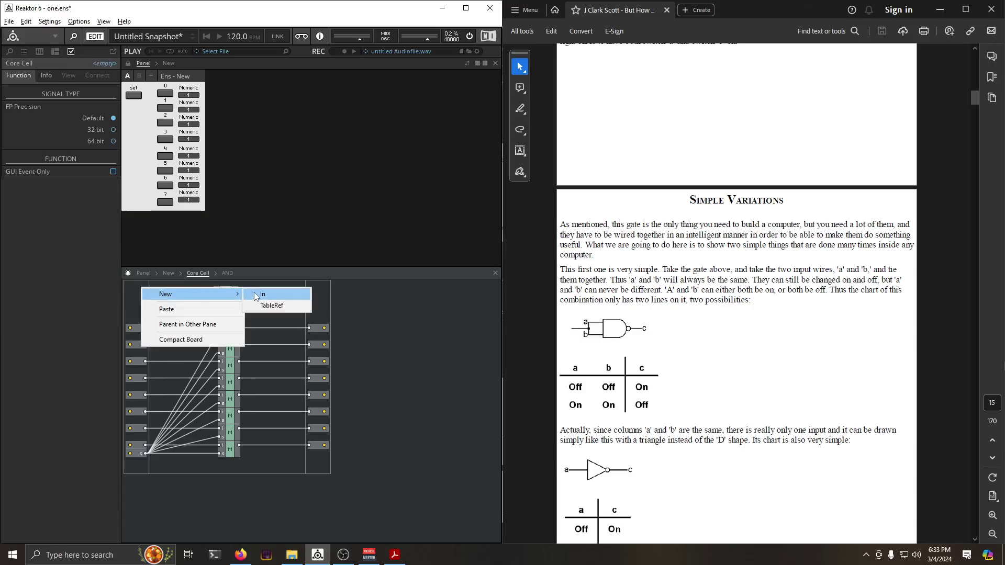
{"action": "left_click", "coordinate": [254, 292]}
{"action": "right_click", "coordinate": [304, 293]}
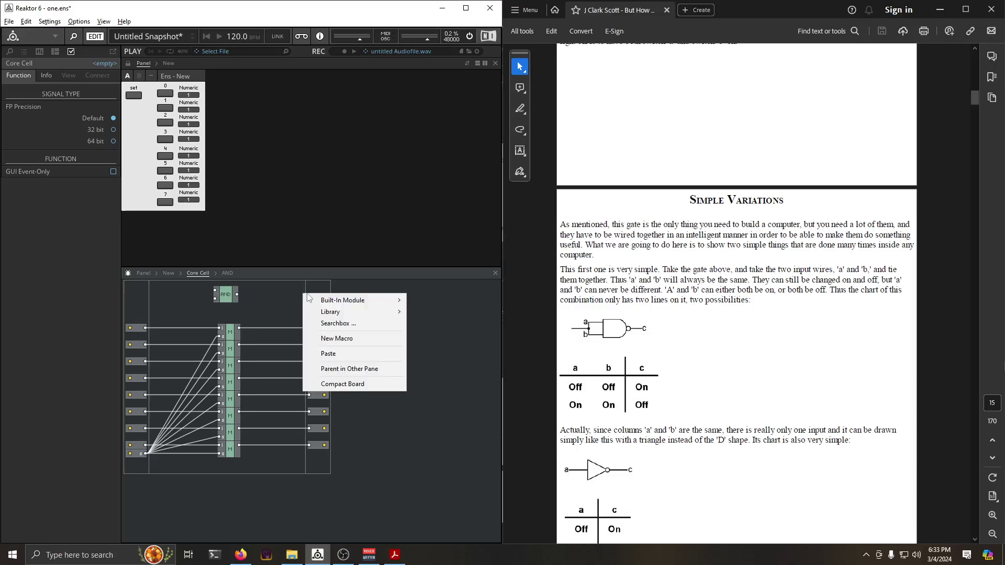
{"action": "mouse_move", "coordinate": [361, 300]}
{"action": "right_click", "coordinate": [320, 289]}
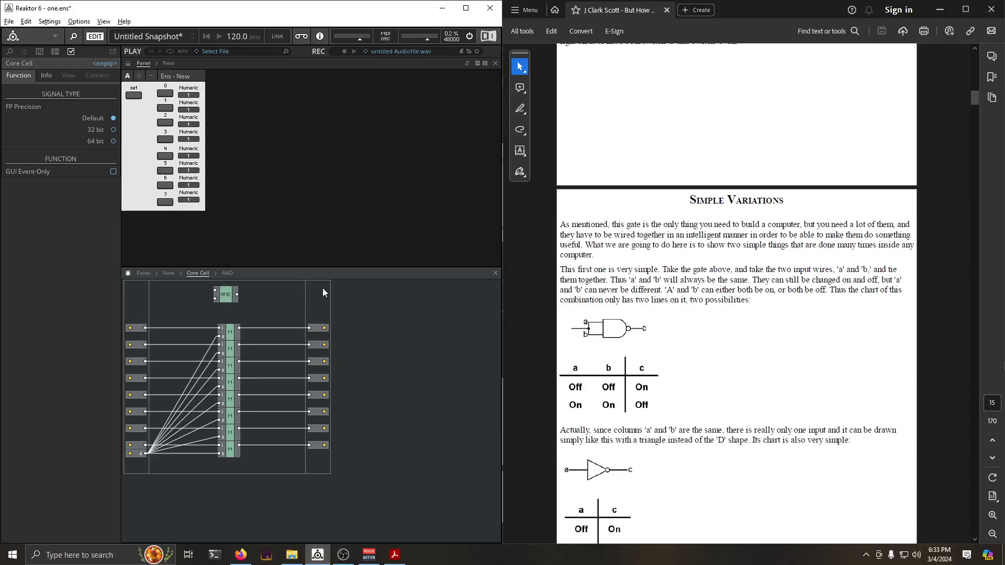
{"action": "right_click", "coordinate": [322, 288]}
{"action": "left_click", "coordinate": [434, 301]}
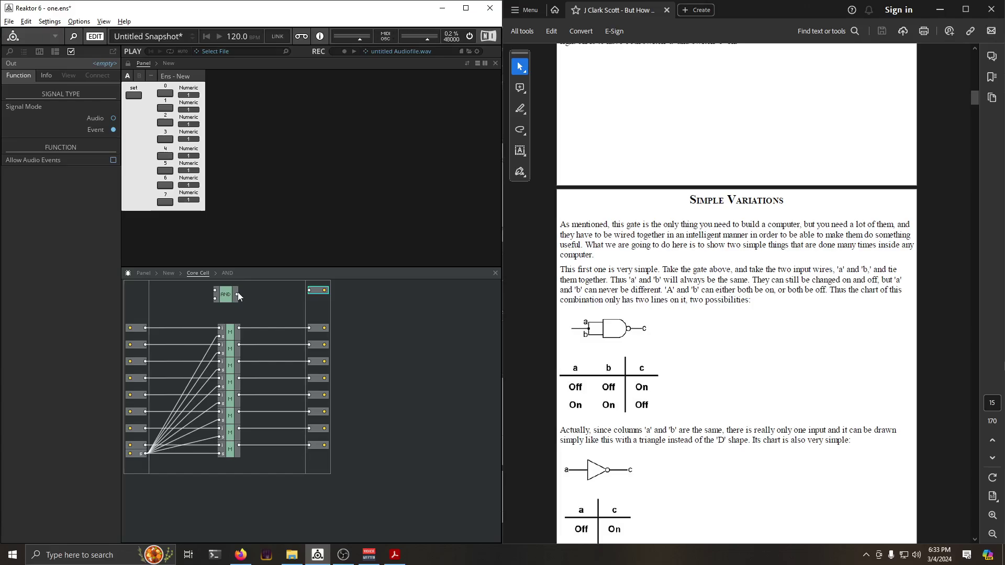
{"action": "left_click_drag", "start_coordinate": [236, 294], "coordinate": [321, 295]}
Move the existing numeric readouts down so they line up with their core cell outputs
{"action": "left_click", "coordinate": [176, 272]}
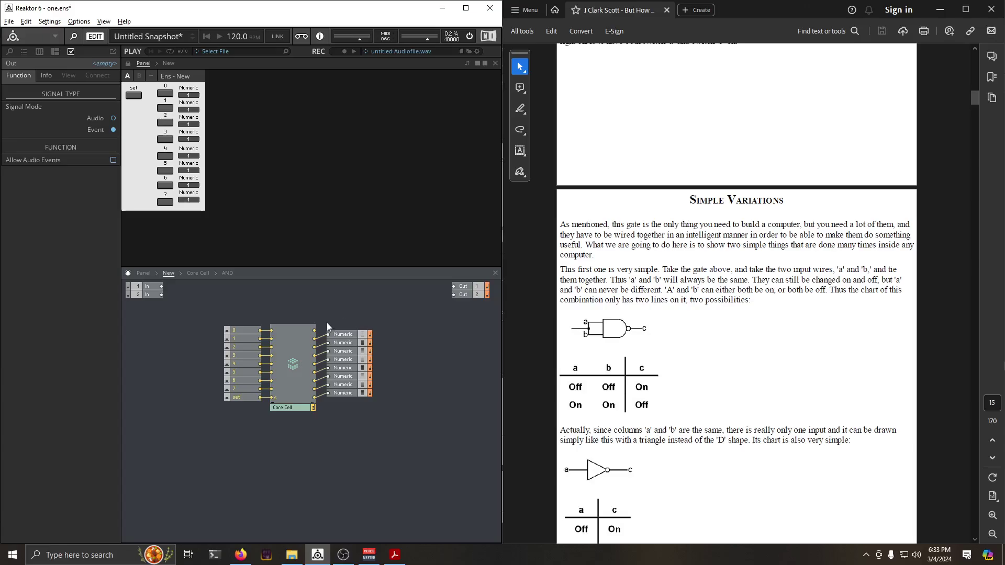
{"action": "left_click", "coordinate": [353, 407]}
{"action": "left_click_drag", "start_coordinate": [351, 387], "coordinate": [352, 391]}
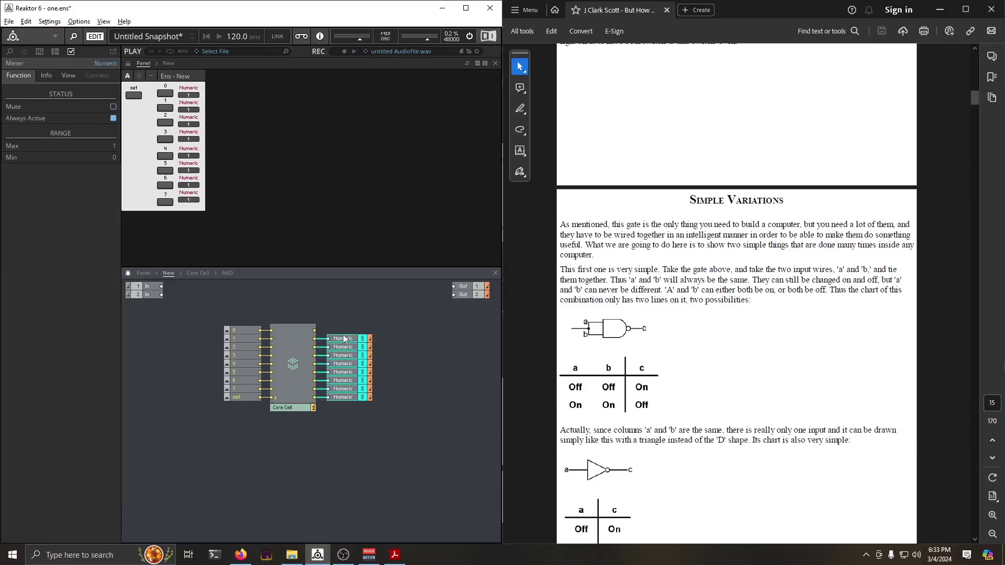
Add a Numeric Readout wired to the core cell's first output and place its panel display to the right of the other readouts
{"action": "left_click", "coordinate": [350, 317]}
{"action": "double_click", "coordinate": [349, 317]}
{"action": "type", "text": "numer"}
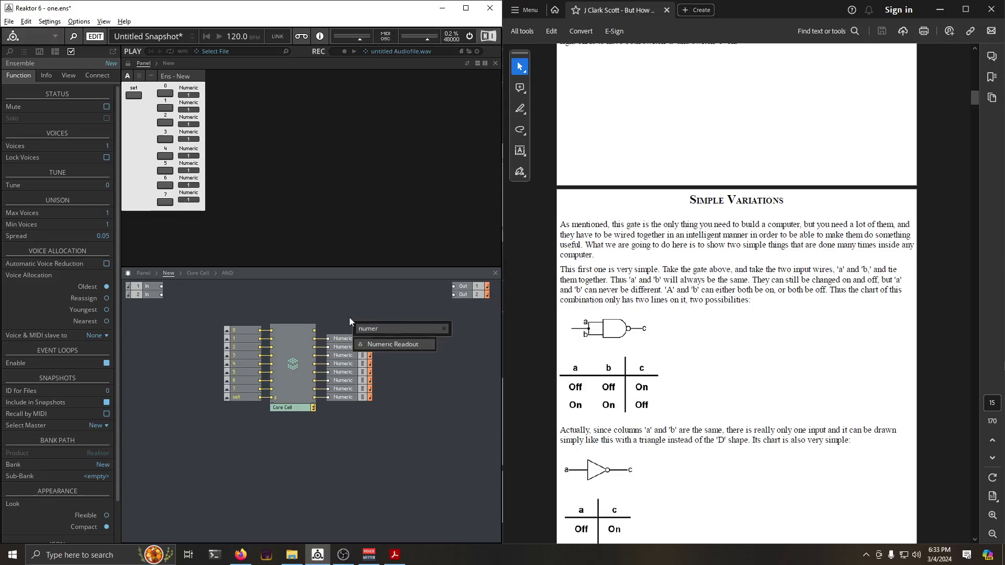
{"action": "key", "text": "Return"}
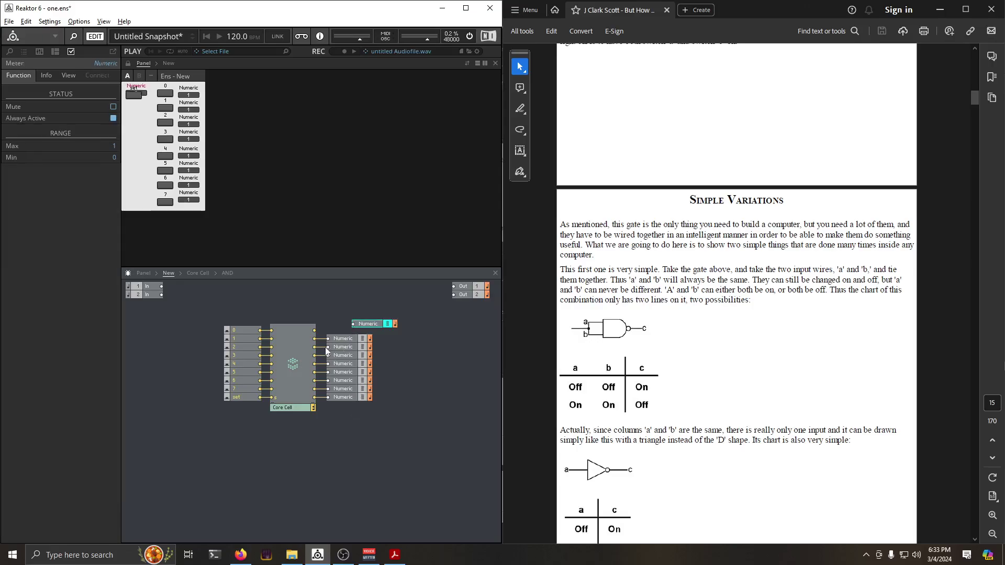
{"action": "left_click_drag", "start_coordinate": [313, 331], "coordinate": [353, 325]}
{"action": "left_click", "coordinate": [128, 63]}
{"action": "left_click_drag", "start_coordinate": [147, 91], "coordinate": [256, 90]}
Attach constants to both AND macro inputs inside the core cell, with the first at 0 and the second at 1
{"action": "double_click", "coordinate": [296, 340]}
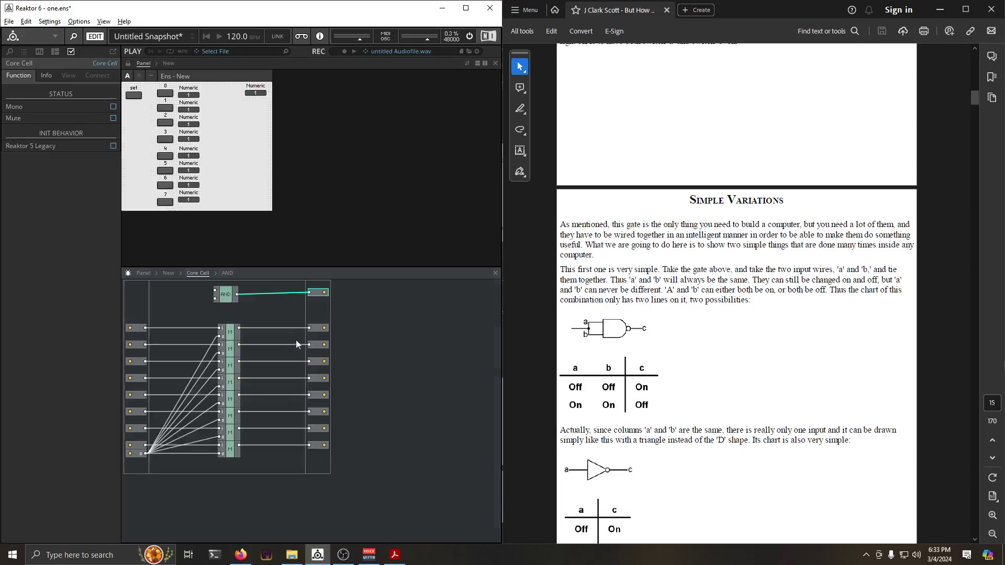
{"action": "right_click", "coordinate": [216, 294]}
{"action": "left_click", "coordinate": [216, 295]}
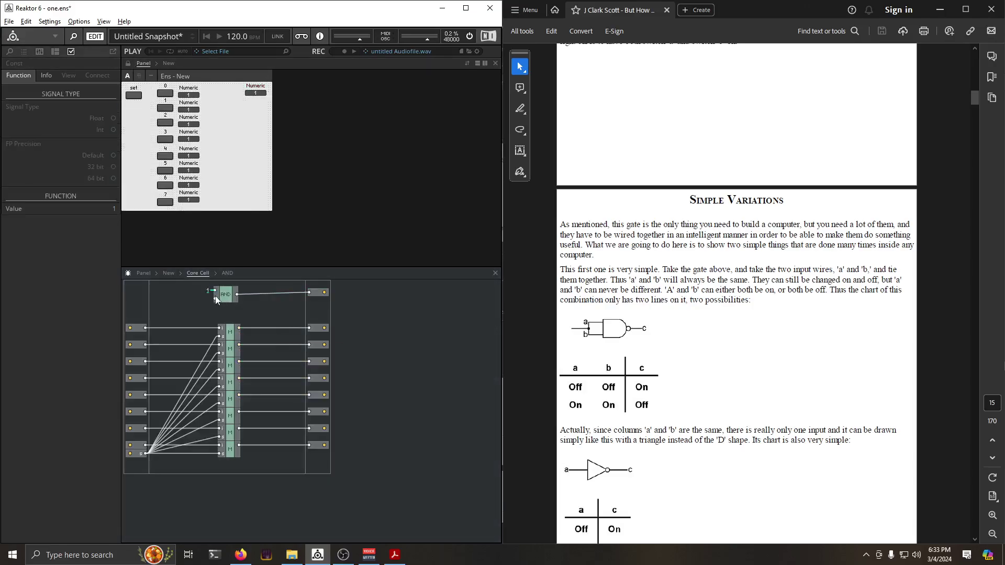
{"action": "right_click", "coordinate": [215, 299]}
{"action": "left_click", "coordinate": [224, 304]}
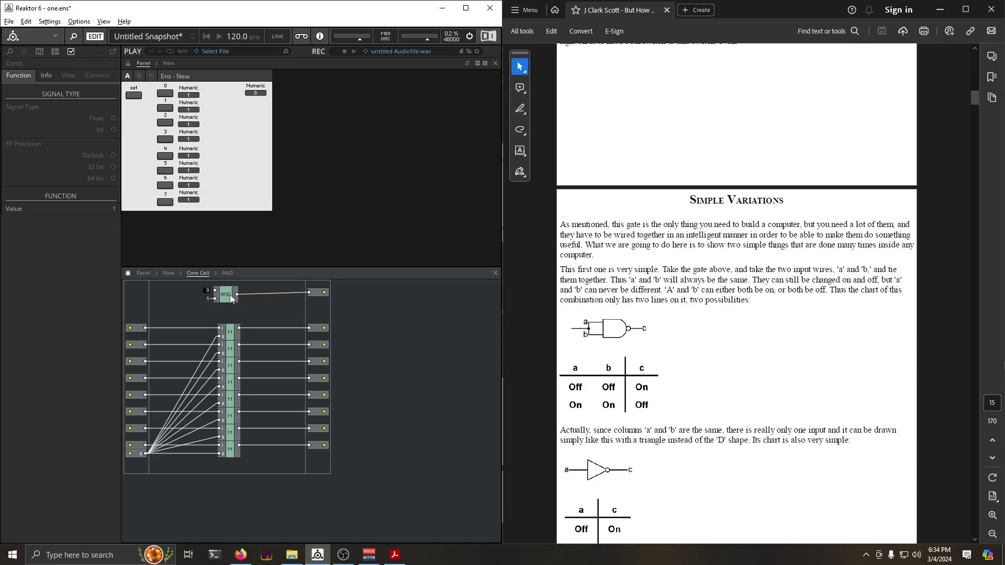
Test the AND macro with both input constants at 0, and with the first constant changed to 1
{"action": "left_click", "coordinate": [243, 309]}
{"action": "double_click", "coordinate": [213, 299]}
{"action": "type", "text": "0"}
{"action": "left_click", "coordinate": [261, 303]}
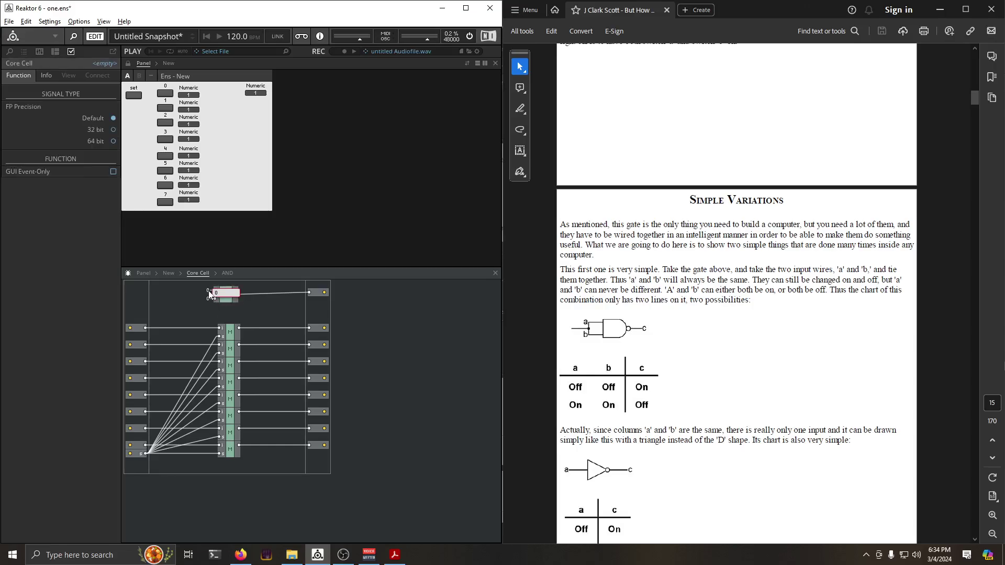
{"action": "double_click", "coordinate": [208, 291]}
{"action": "type", "text": "1"}
{"action": "left_click", "coordinate": [251, 302]}
Check the AND macro with further combinations of its two input constants, finishing with both at 0
{"action": "left_click", "coordinate": [209, 299]}
{"action": "left_click", "coordinate": [253, 305]}
{"action": "left_click", "coordinate": [209, 294]}
{"action": "left_click", "coordinate": [250, 304]}
{"action": "double_click", "coordinate": [209, 293]}
{"action": "left_click", "coordinate": [209, 299]}
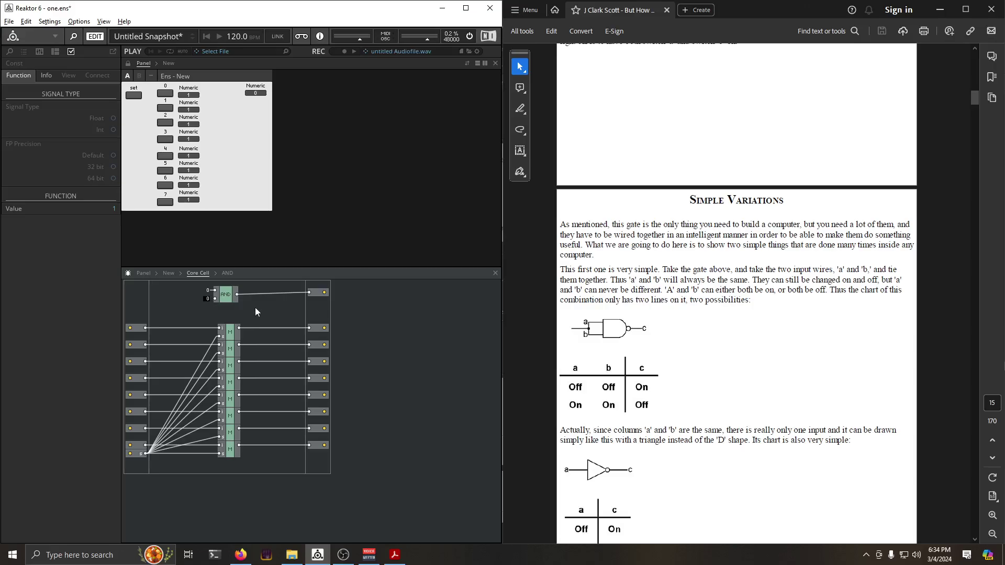
{"action": "left_click", "coordinate": [255, 307]}
Inspect the wiring inside the AND macro and spread the two Merge modules apart so their connections are readable
{"action": "double_click", "coordinate": [218, 292]}
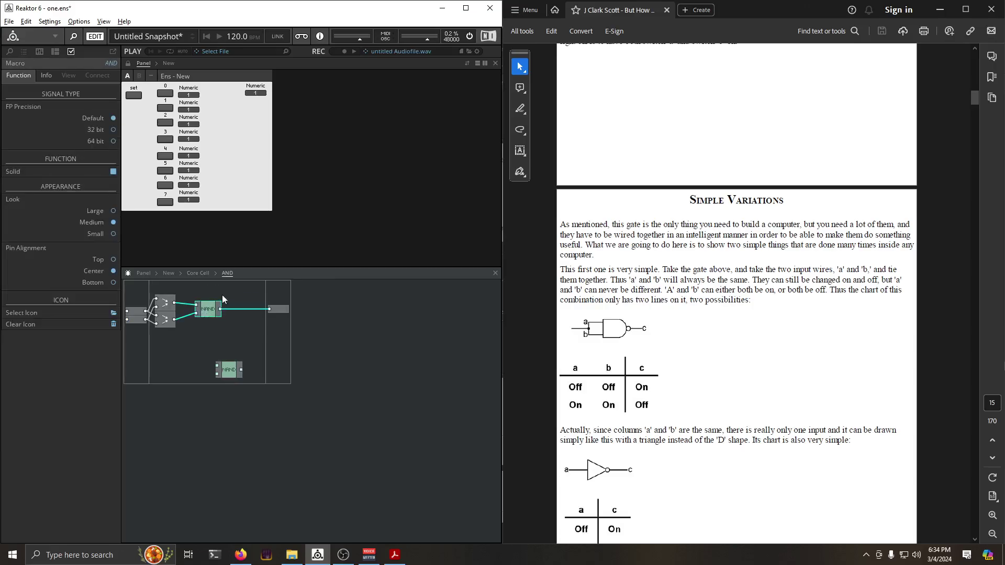
{"action": "left_click", "coordinate": [168, 306]}
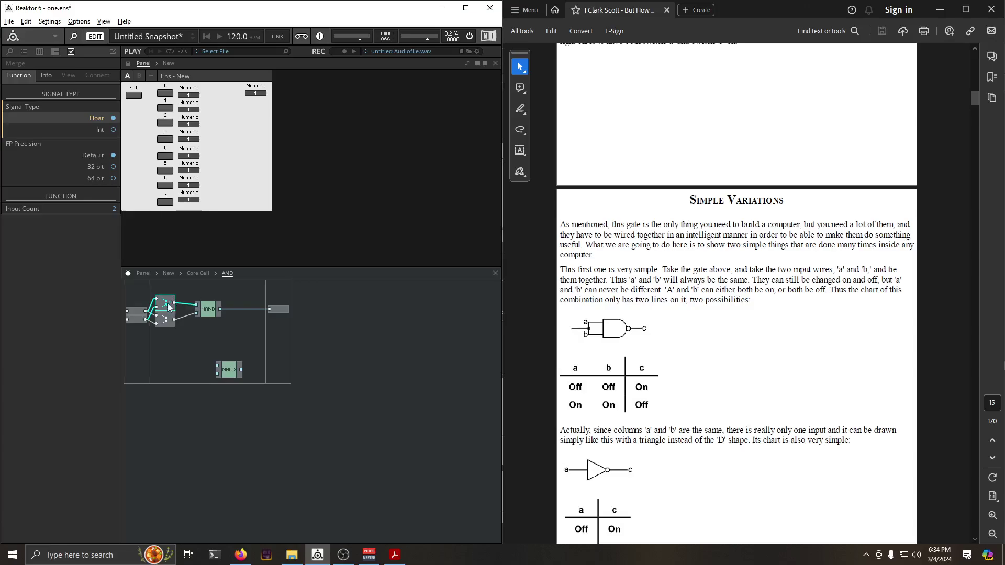
{"action": "left_click_drag", "start_coordinate": [167, 307], "coordinate": [178, 292]}
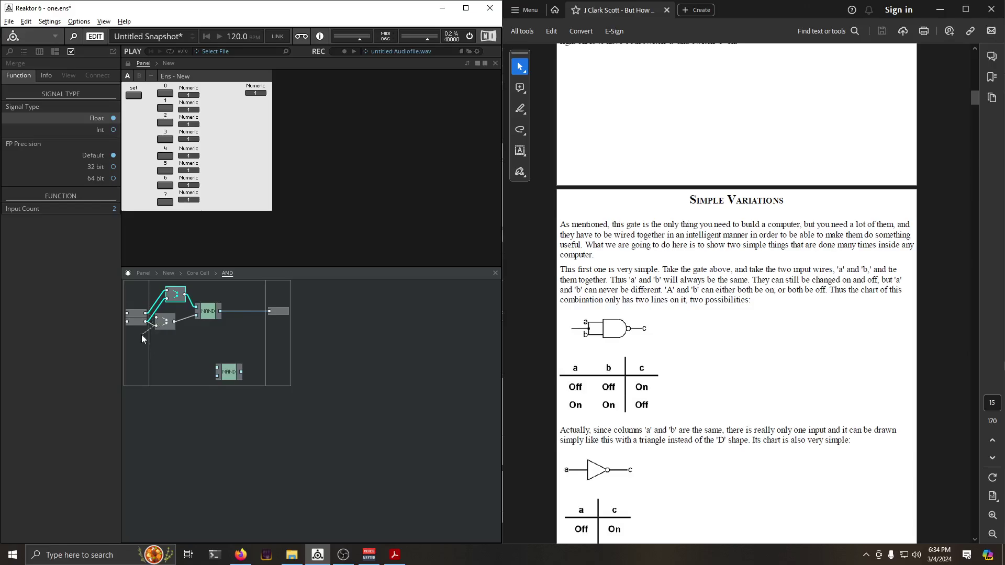
{"action": "left_click_drag", "start_coordinate": [145, 321], "coordinate": [156, 326]}
{"action": "left_click", "coordinate": [155, 323]}
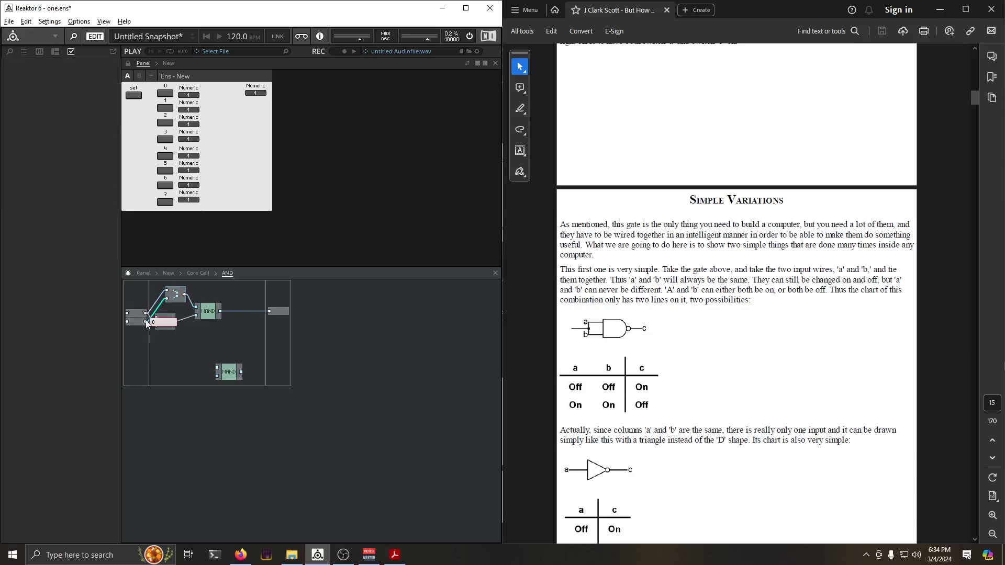
{"action": "mouse_move", "coordinate": [168, 325]}
{"action": "left_mouse_down"}
{"action": "mouse_move", "coordinate": [174, 333]}
{"action": "mouse_move", "coordinate": [175, 324]}
{"action": "left_mouse_up"}
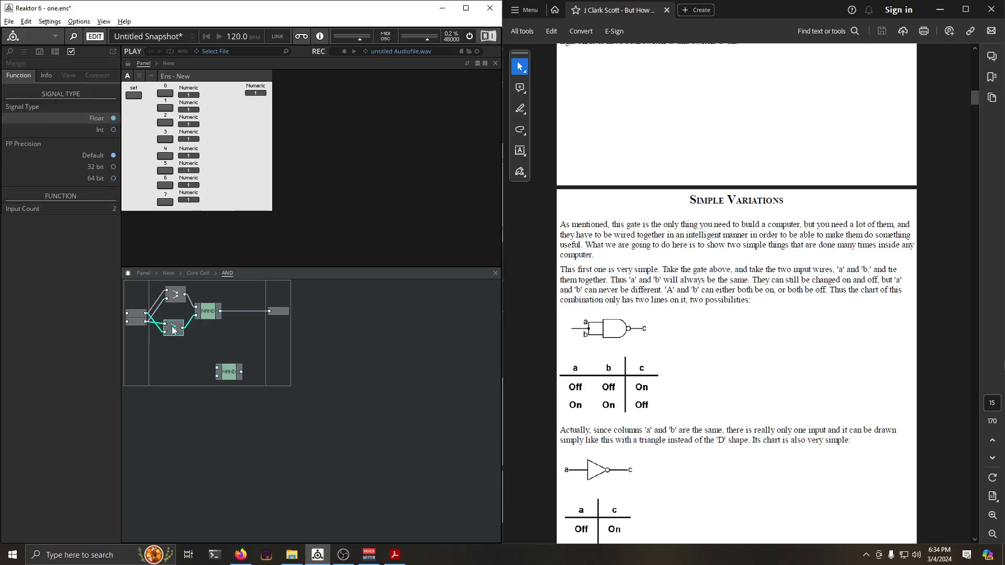
Return to the core cell and test the AND macro with both input constants set to 1
{"action": "left_click", "coordinate": [198, 273]}
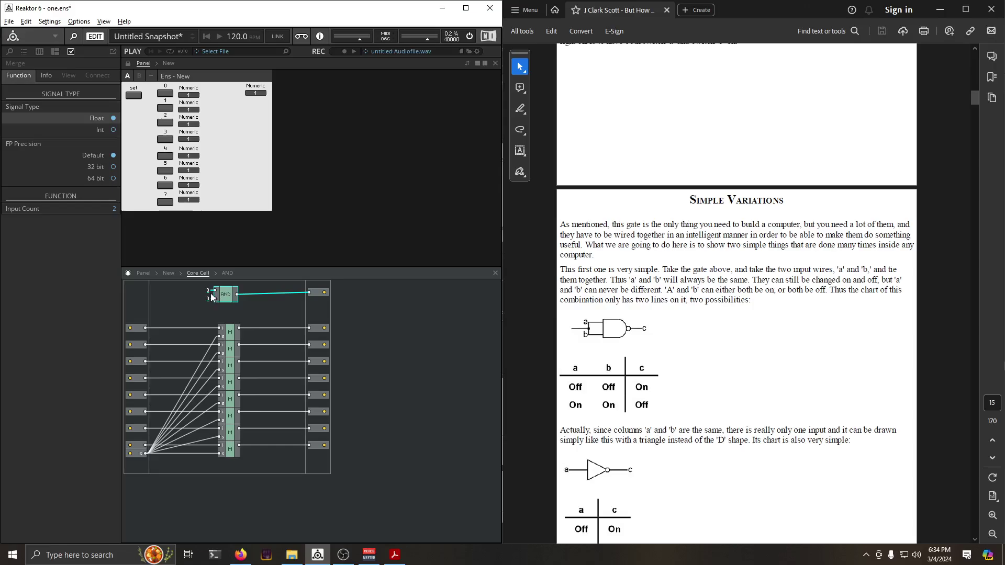
{"action": "left_click", "coordinate": [209, 301]}
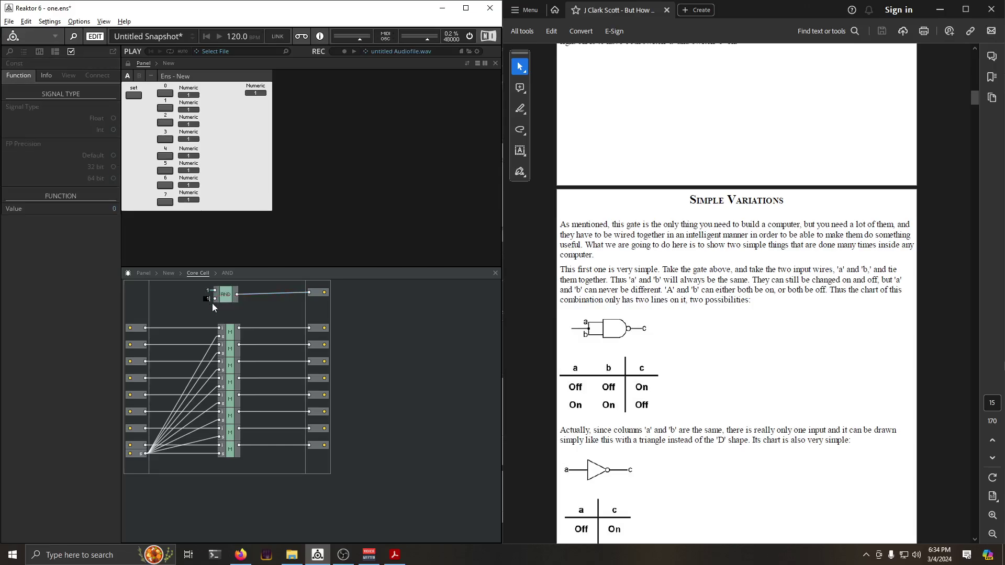
{"action": "left_click", "coordinate": [212, 304]}
{"action": "double_click", "coordinate": [209, 288]}
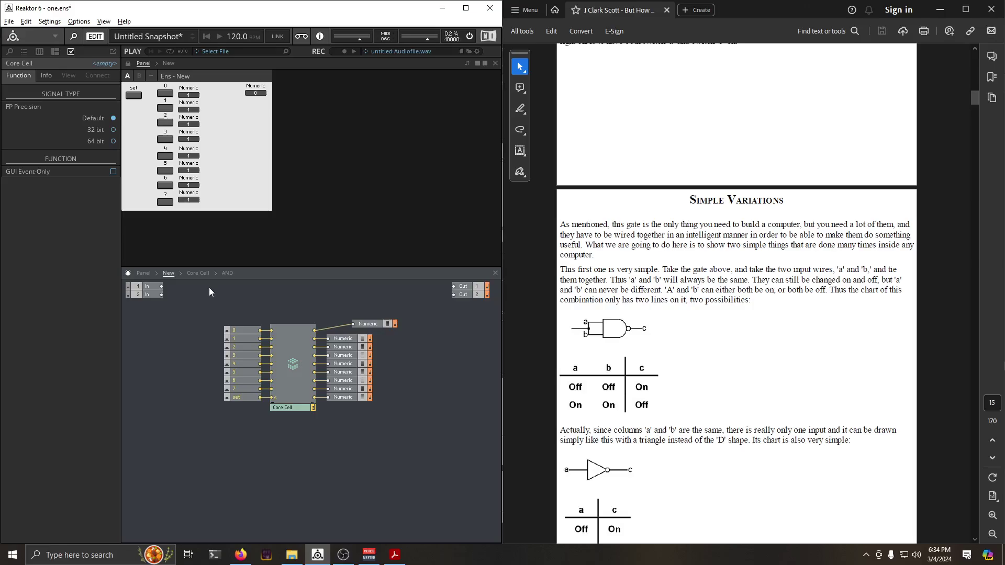
{"action": "double_click", "coordinate": [291, 344]}
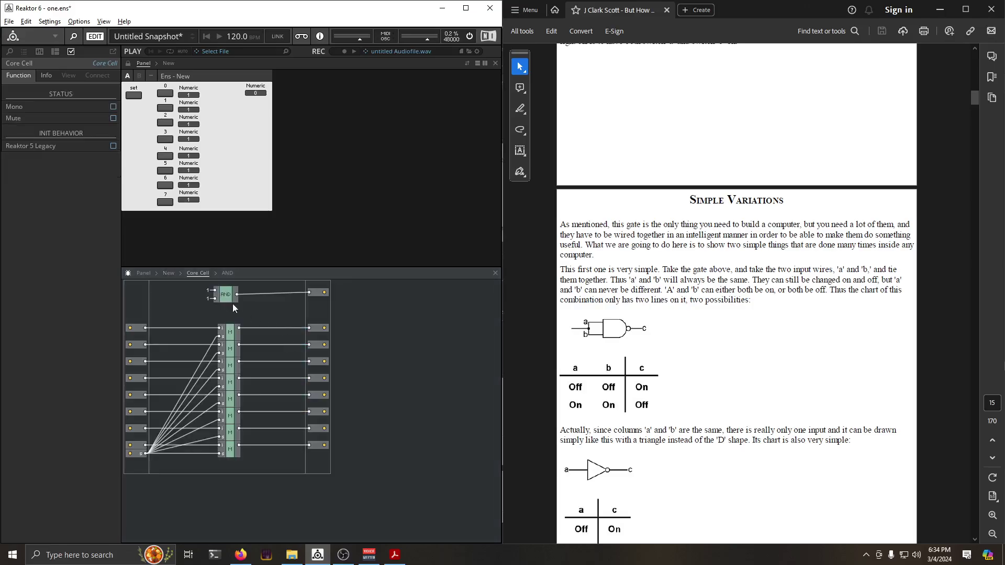
Test the AND macro with its first and second input constants at 0 and 1, and with them at 1 and 0
{"action": "left_click", "coordinate": [207, 291]}
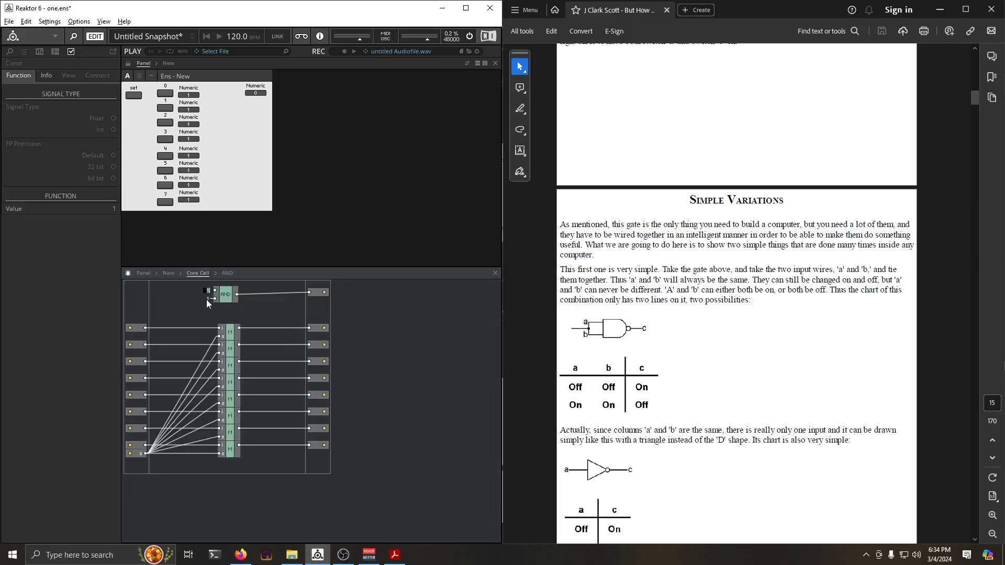
{"action": "left_click", "coordinate": [282, 317]}
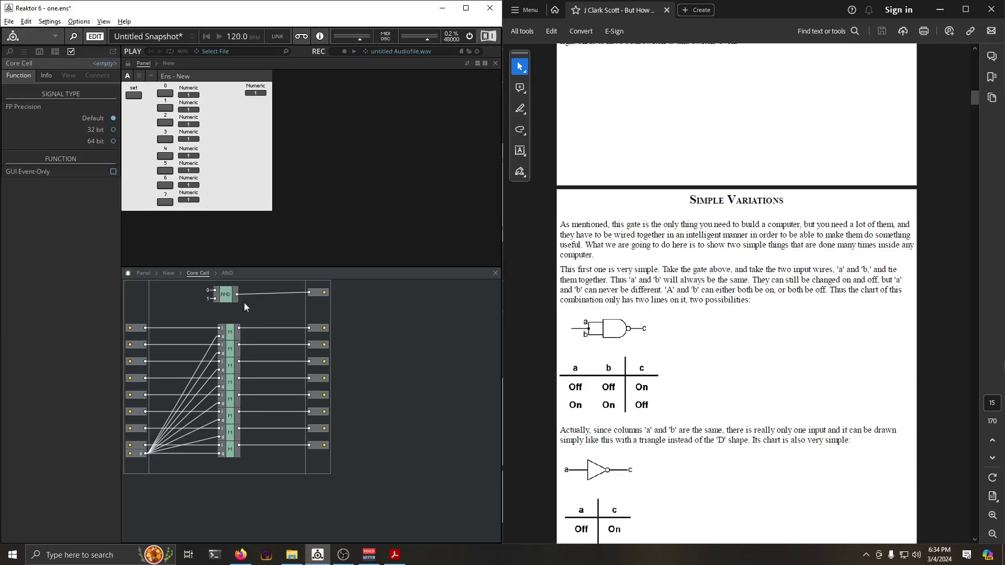
{"action": "left_click", "coordinate": [206, 291]}
{"action": "type", "text": "1"}
{"action": "left_click", "coordinate": [207, 306]}
{"action": "type", "text": "0"}
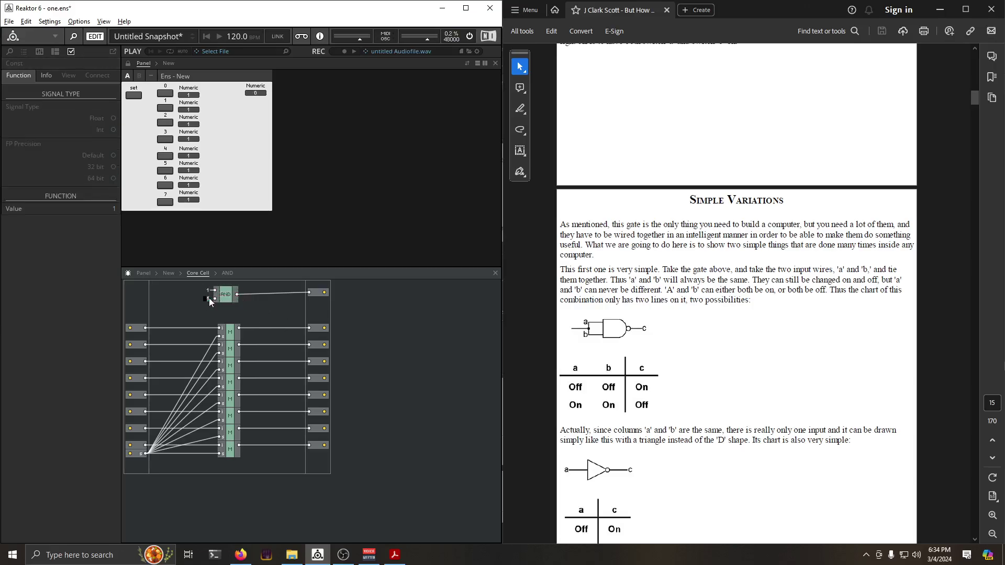
{"action": "left_click", "coordinate": [266, 306]}
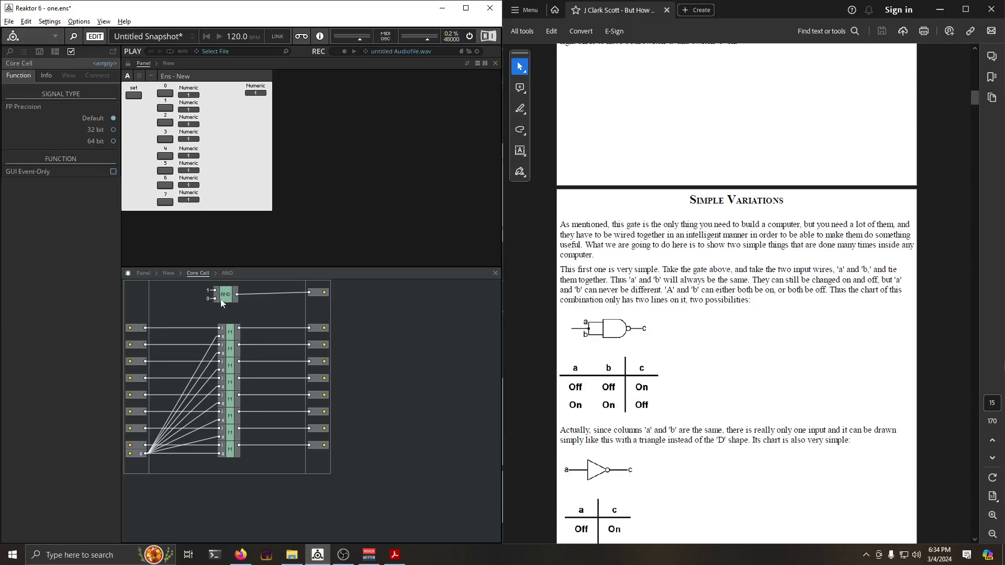
Test the AND macro with both input constants at 0, and set both constants back to 1
{"action": "left_click", "coordinate": [208, 291]}
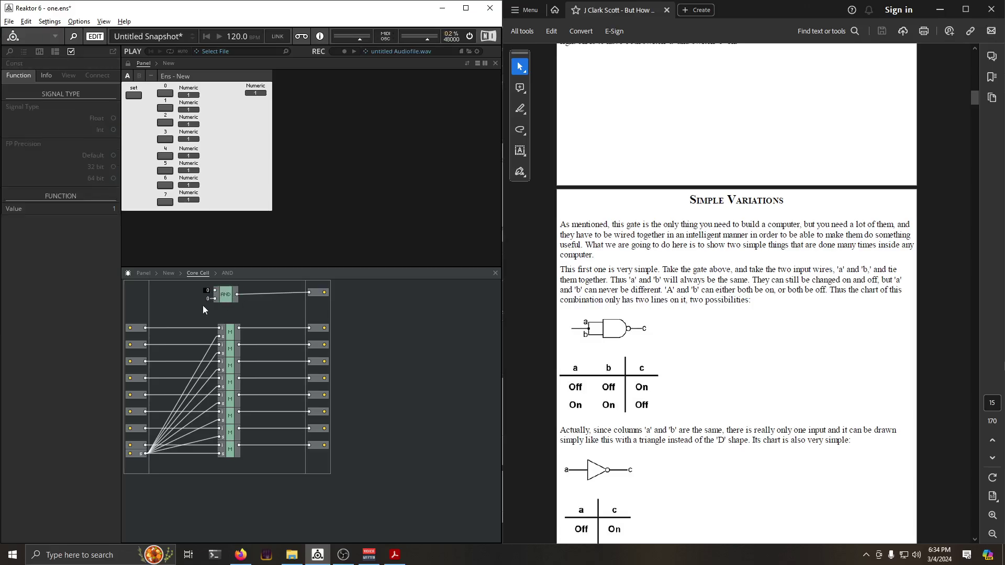
{"action": "left_click", "coordinate": [203, 305]}
{"action": "mouse_move", "coordinate": [256, 298]}
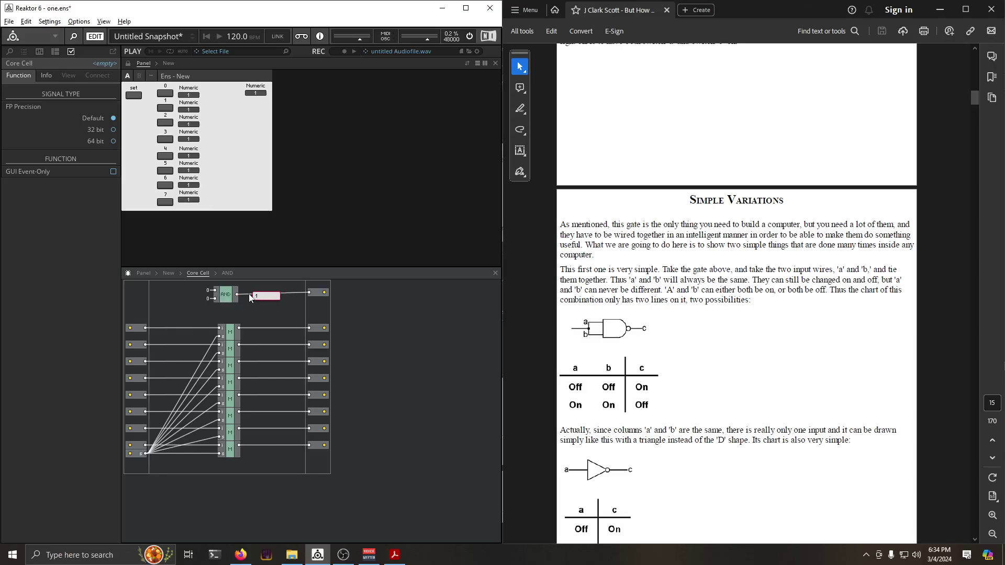
{"action": "double_click", "coordinate": [209, 291]}
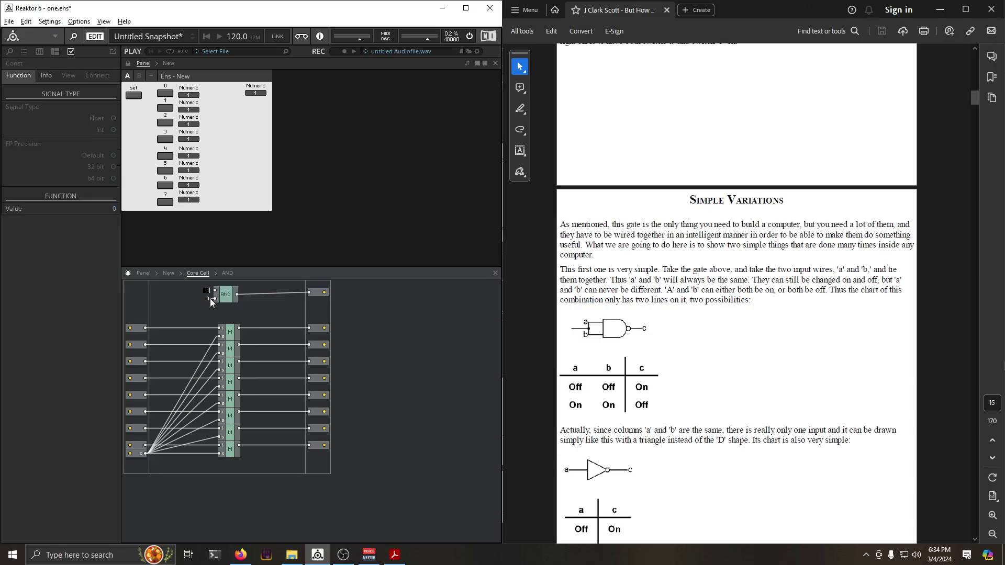
{"action": "type", "text": "1"}
{"action": "key", "text": "Return"}
{"action": "double_click", "coordinate": [208, 299]}
{"action": "type", "text": "1"}
{"action": "key", "text": "Return"}
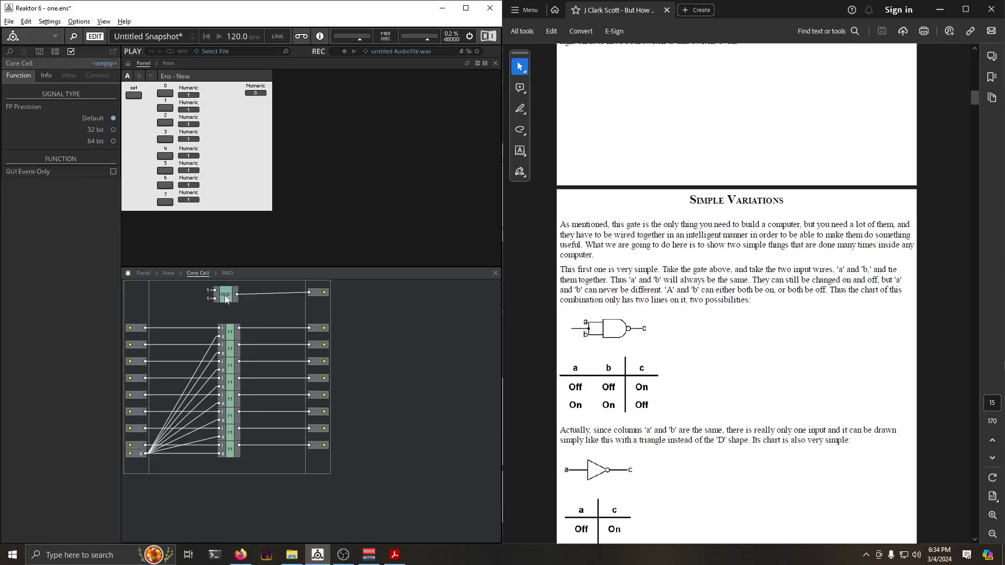
Open the AND macro, move the connected NAND gate toward the output and delete both Merge modules
{"action": "double_click", "coordinate": [226, 296]}
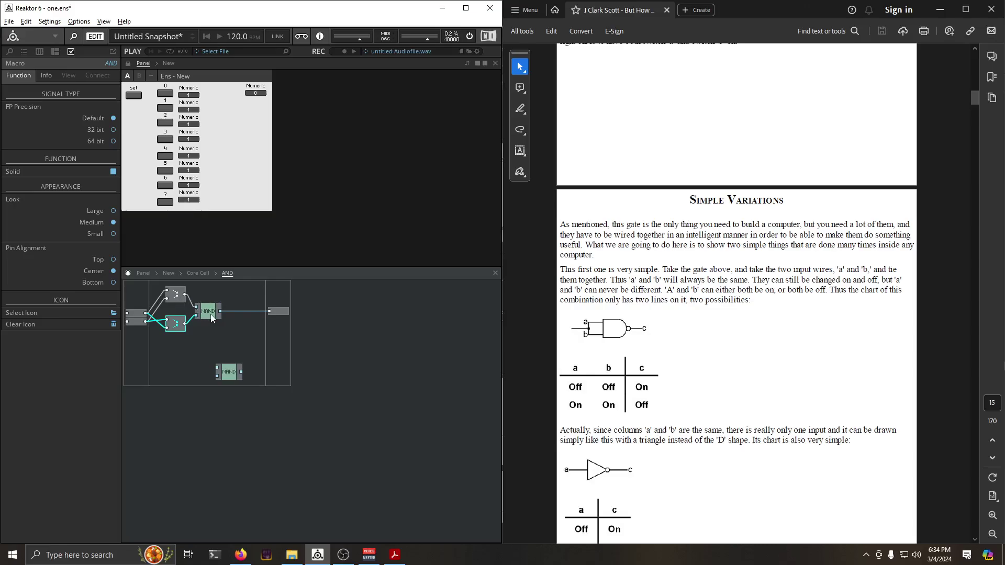
{"action": "left_click_drag", "start_coordinate": [212, 318], "coordinate": [176, 335]}
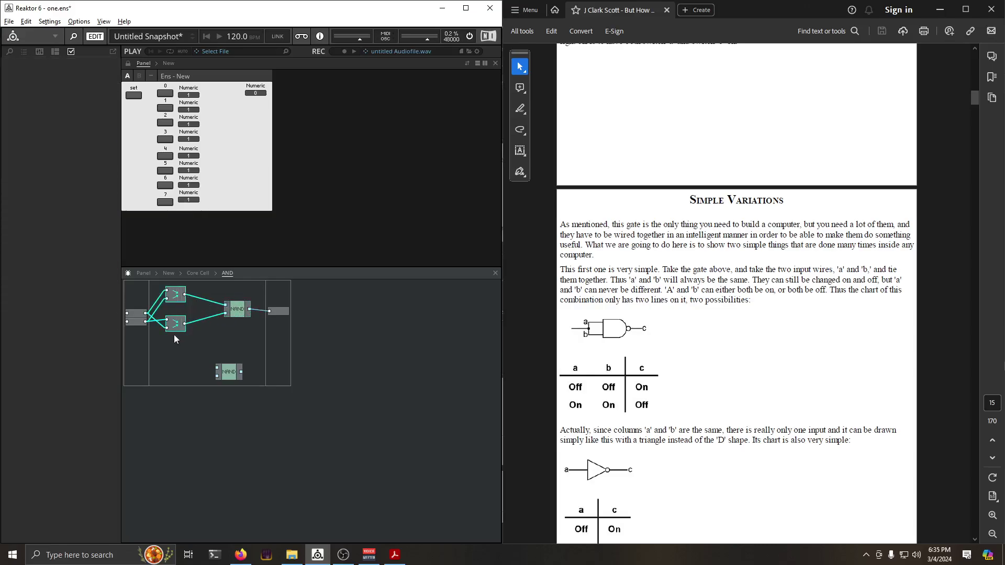
{"action": "key", "text": "Delete"}
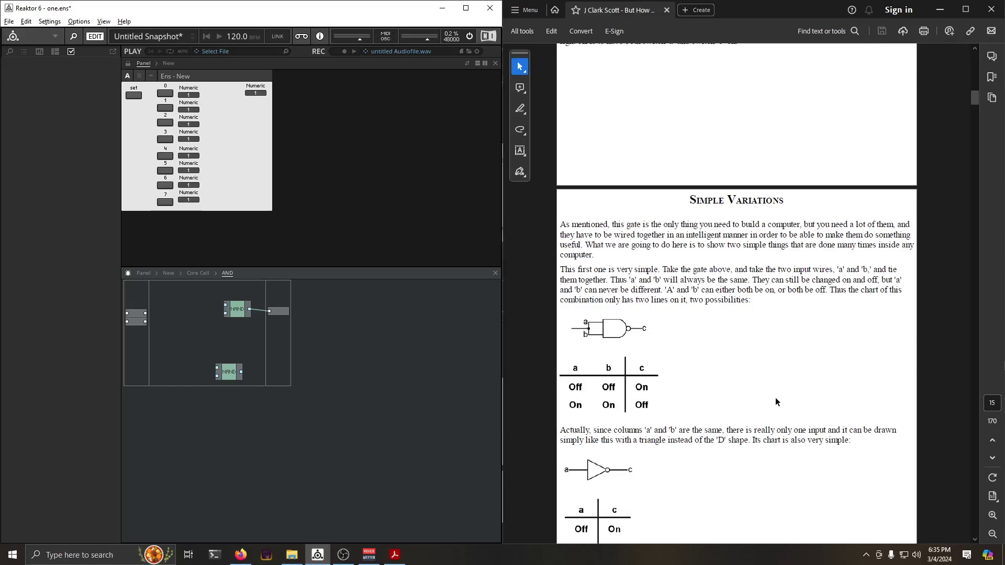
Review the book's diagrams and charts for the tied-input gate and for the original gate followed by the new gate
{"action": "scroll", "coordinate": [776, 401], "scroll_direction": "down", "scroll_amount": 5}
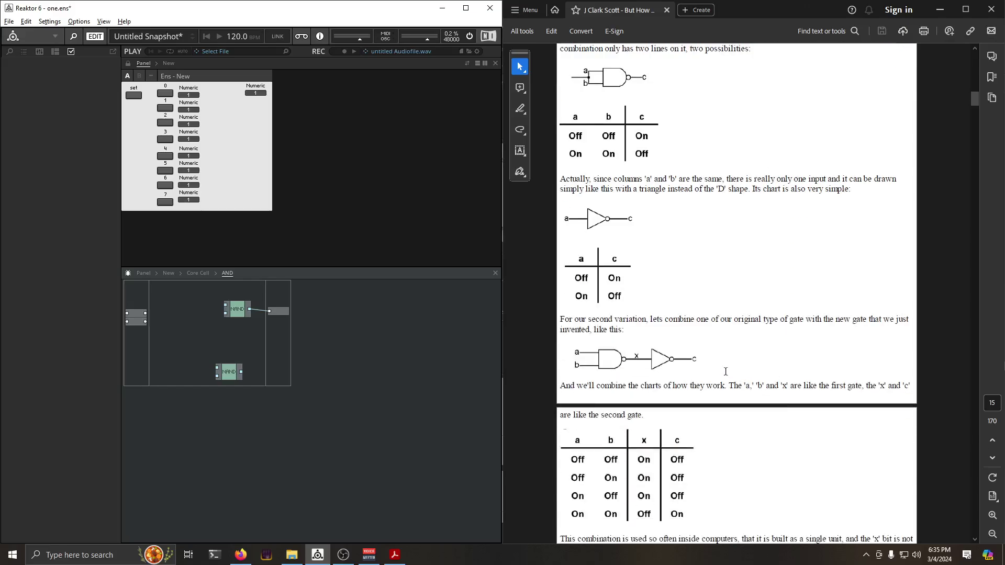
{"action": "scroll", "coordinate": [689, 359], "scroll_direction": "down", "scroll_amount": 5}
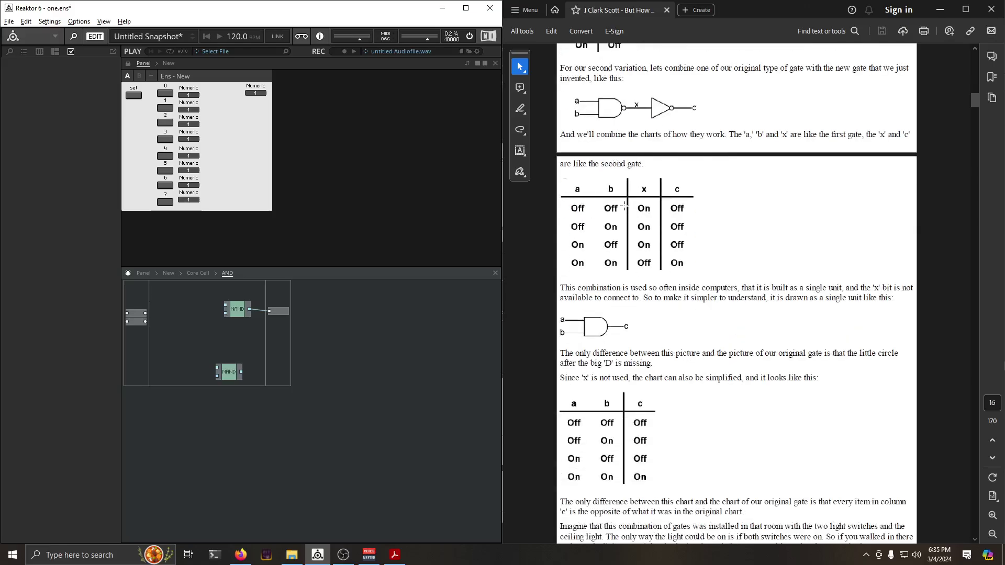
{"action": "scroll", "coordinate": [625, 205], "scroll_direction": "up", "scroll_amount": 1}
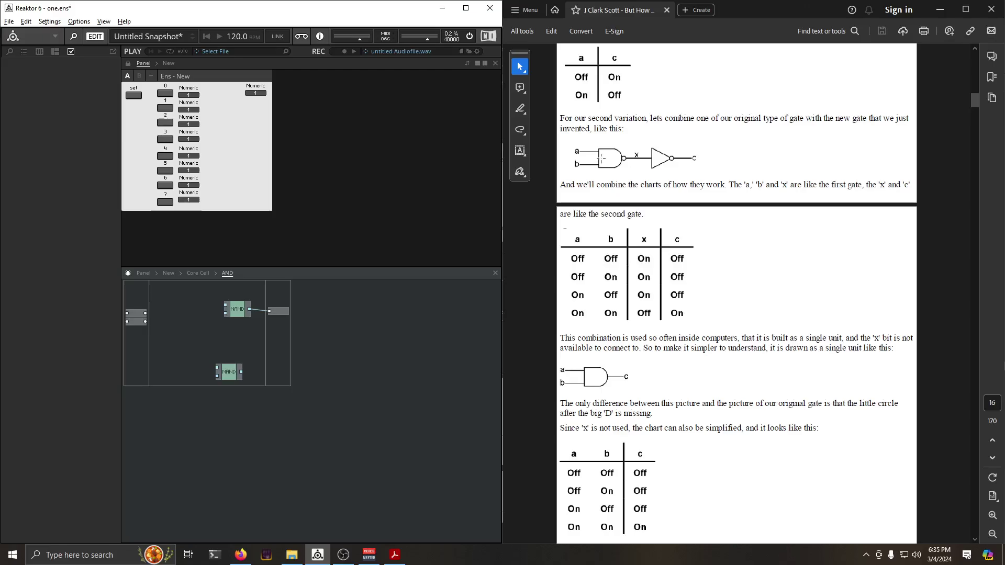
{"action": "scroll", "coordinate": [611, 176], "scroll_direction": "up", "scroll_amount": 5}
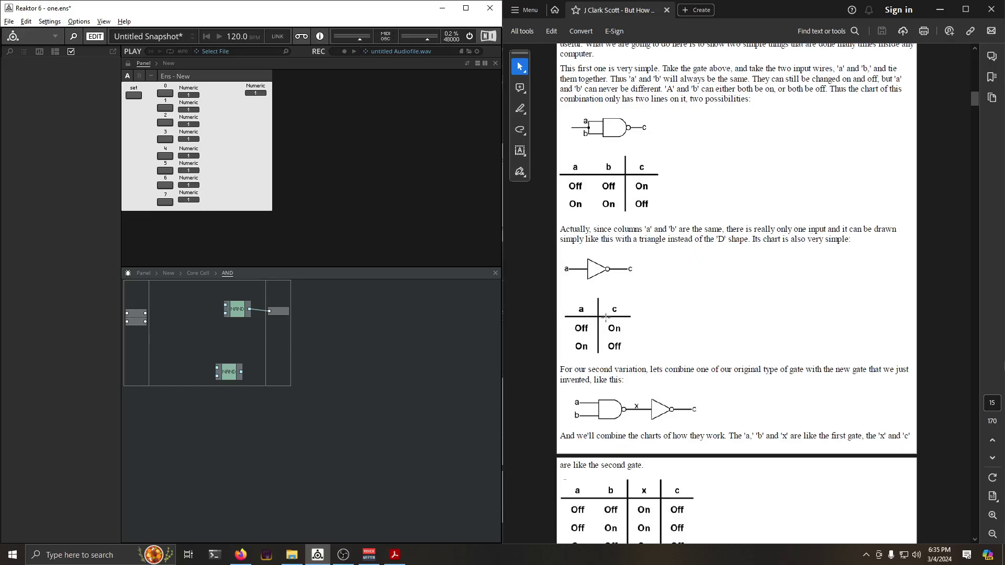
{"action": "left_click_drag", "start_coordinate": [611, 229], "coordinate": [861, 230]}
{"action": "scroll", "coordinate": [784, 326], "scroll_direction": "up", "scroll_amount": 1}
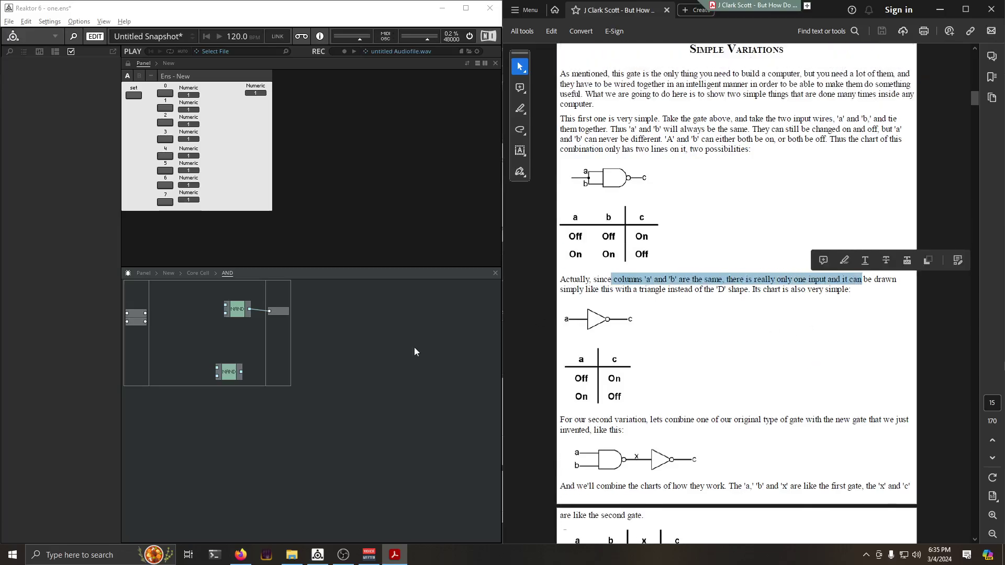
Undo the Merge modules' deletion, the NAND gate's move and the lower Merge module's input wiring
{"action": "left_click", "coordinate": [203, 337]}
{"action": "key", "text": "ctrl+z"}
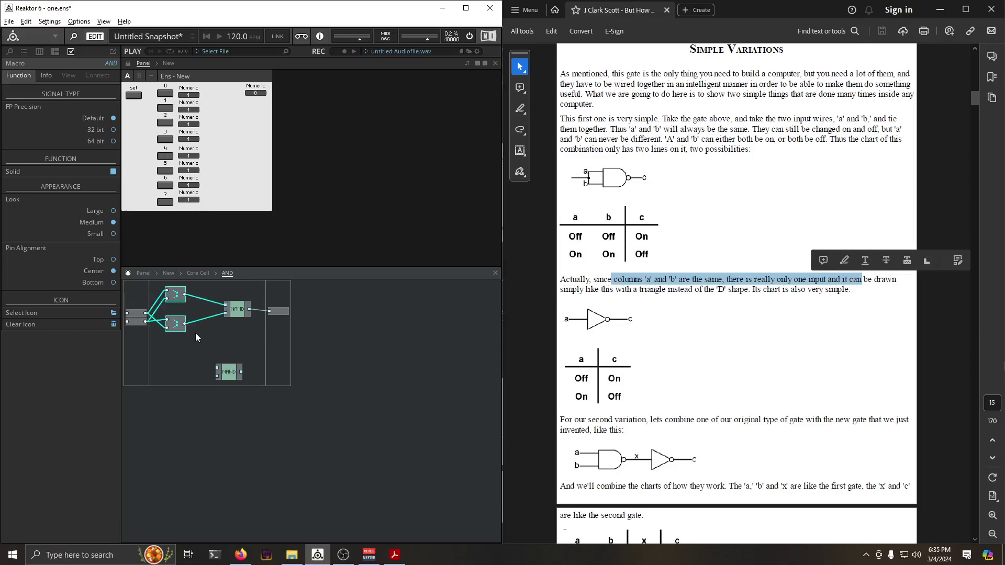
{"action": "key", "text": "ctrl+z"}
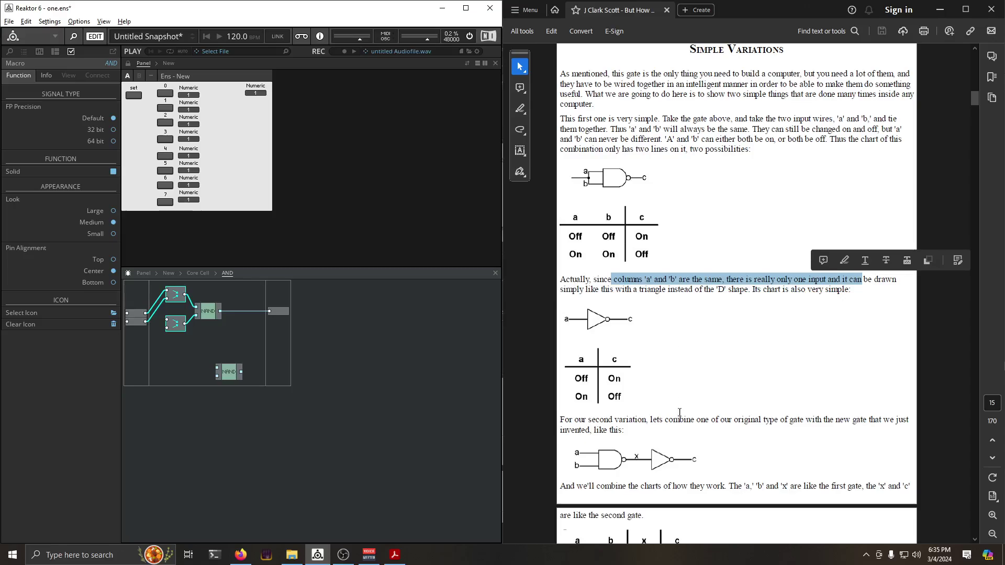
Check the book's combined gate diagram and wire the lower Merge module's inputs to the macro's two inputs
{"action": "scroll", "coordinate": [680, 413], "scroll_direction": "down", "scroll_amount": 4}
{"action": "scroll", "coordinate": [679, 413], "scroll_direction": "up", "scroll_amount": 2}
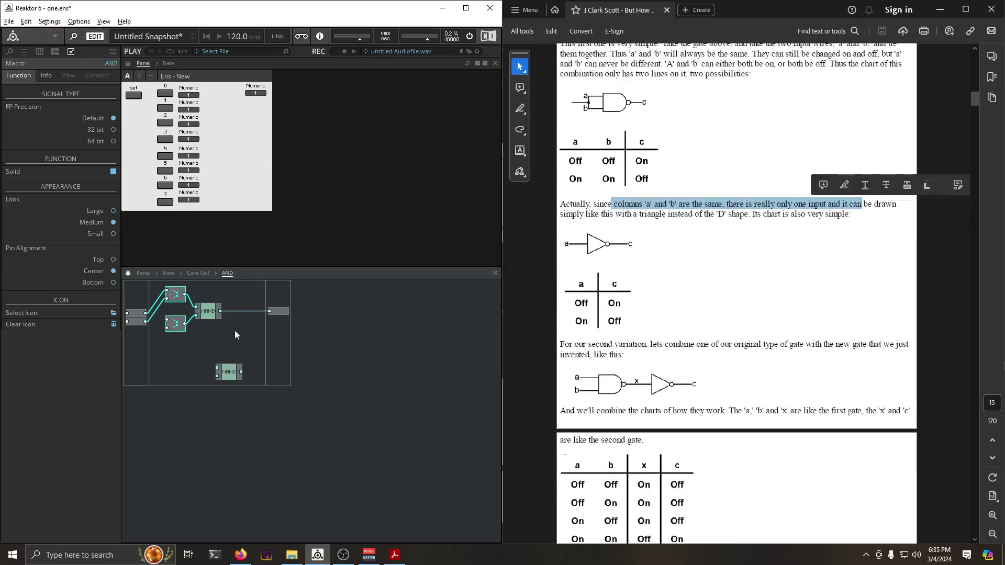
{"action": "left_click", "coordinate": [137, 316]}
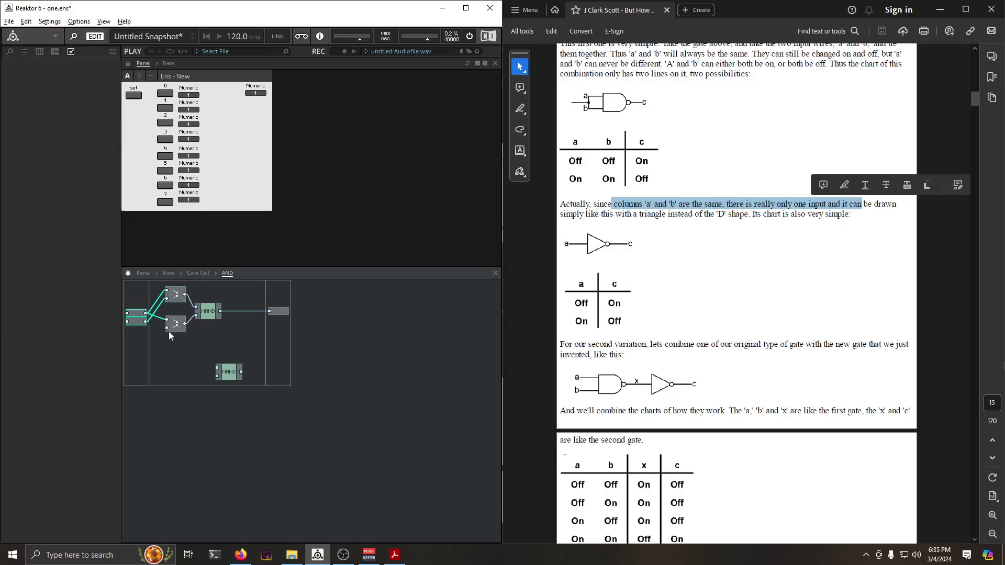
{"action": "left_click_drag", "start_coordinate": [166, 327], "coordinate": [145, 322]}
Return to the core cell and test the AND macro with both input constants at 0, and with the first at 2
{"action": "left_click", "coordinate": [198, 273]}
{"action": "left_click", "coordinate": [212, 291]}
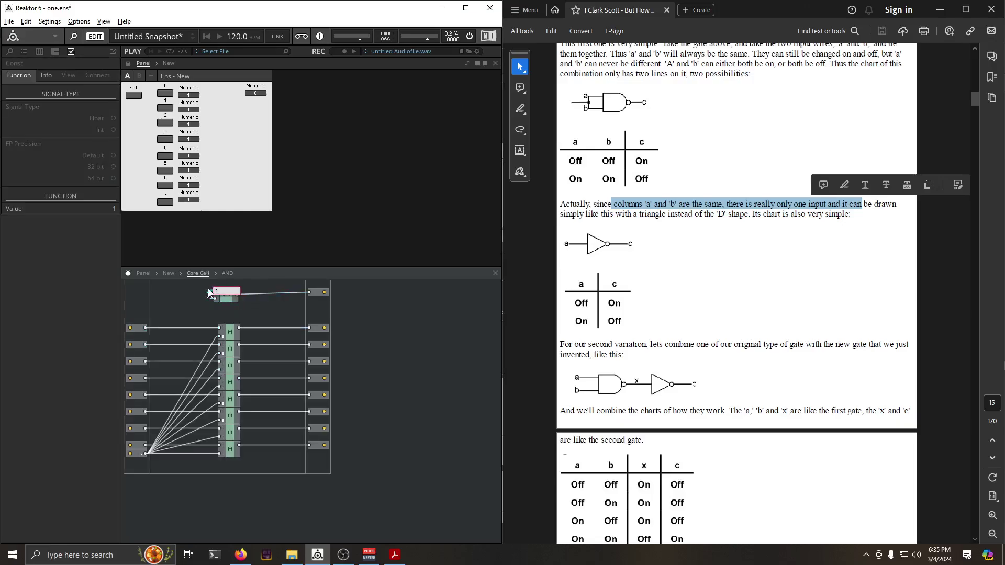
{"action": "key", "text": "Delete"}
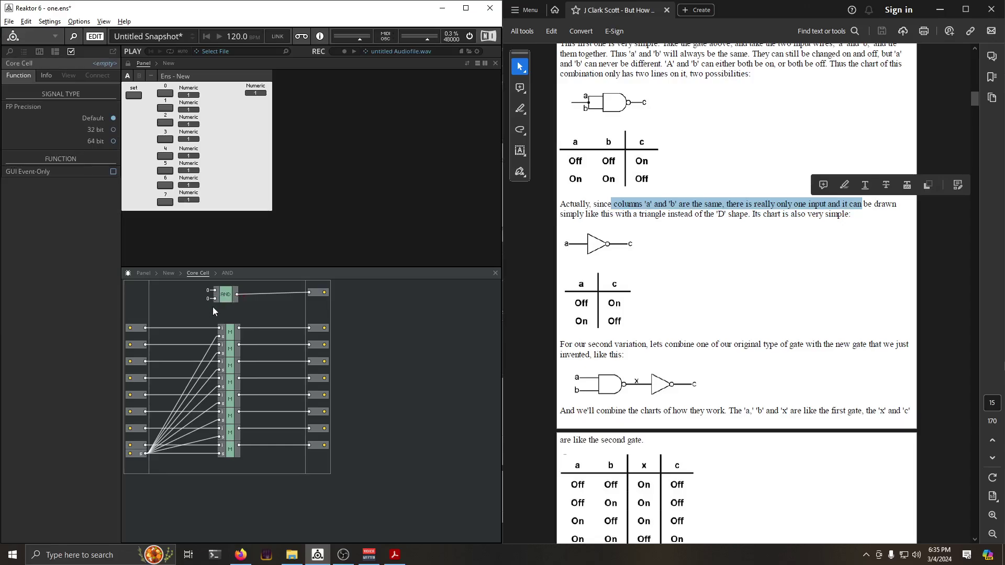
{"action": "left_click_drag", "start_coordinate": [212, 307], "coordinate": [253, 306]}
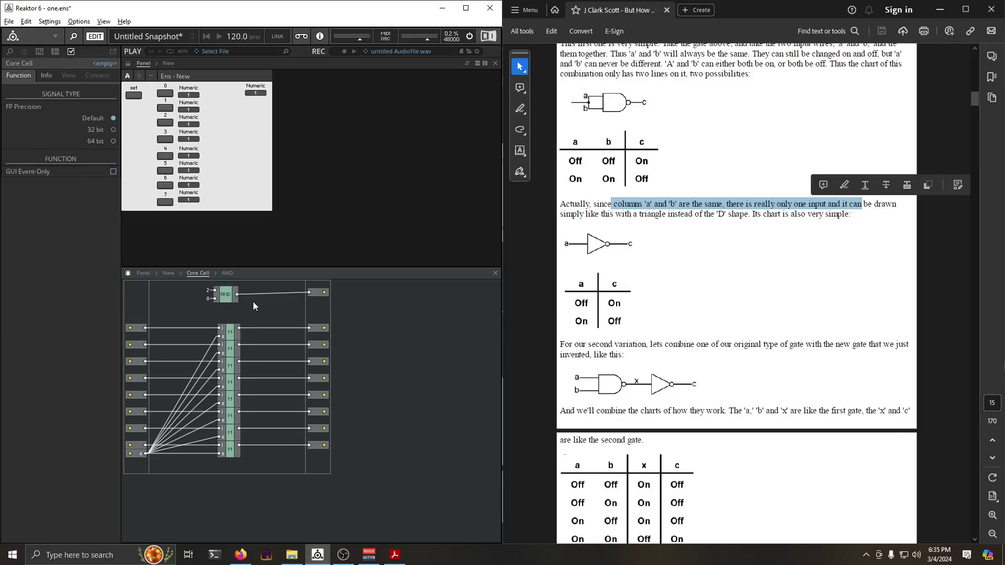
Reopen the AND macro and space out the lower Merge module and the connected NAND gate
{"action": "left_click", "coordinate": [216, 293]}
{"action": "double_click", "coordinate": [222, 295]}
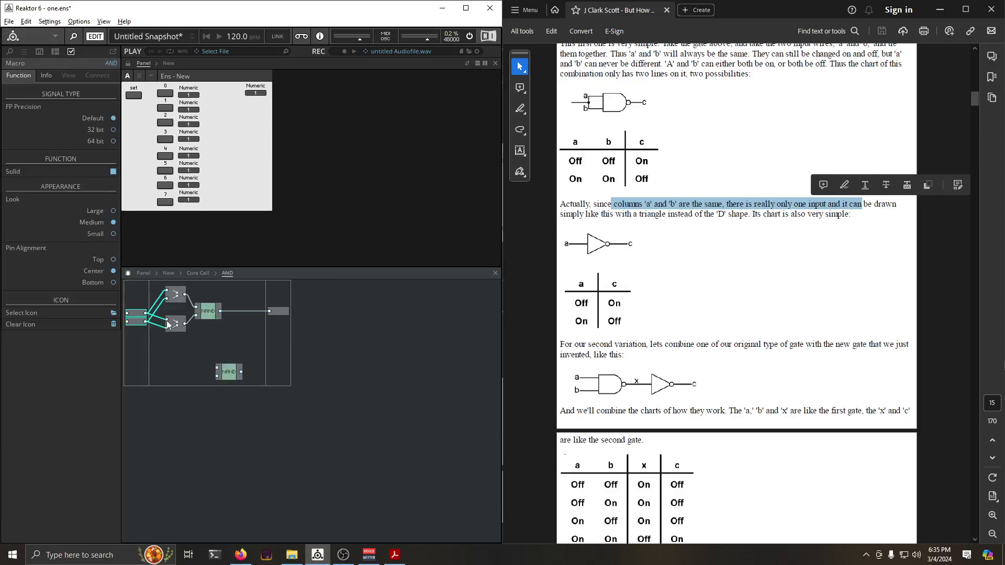
{"action": "left_click_drag", "start_coordinate": [167, 324], "coordinate": [180, 346]}
{"action": "left_click_drag", "start_coordinate": [206, 311], "coordinate": [234, 311]}
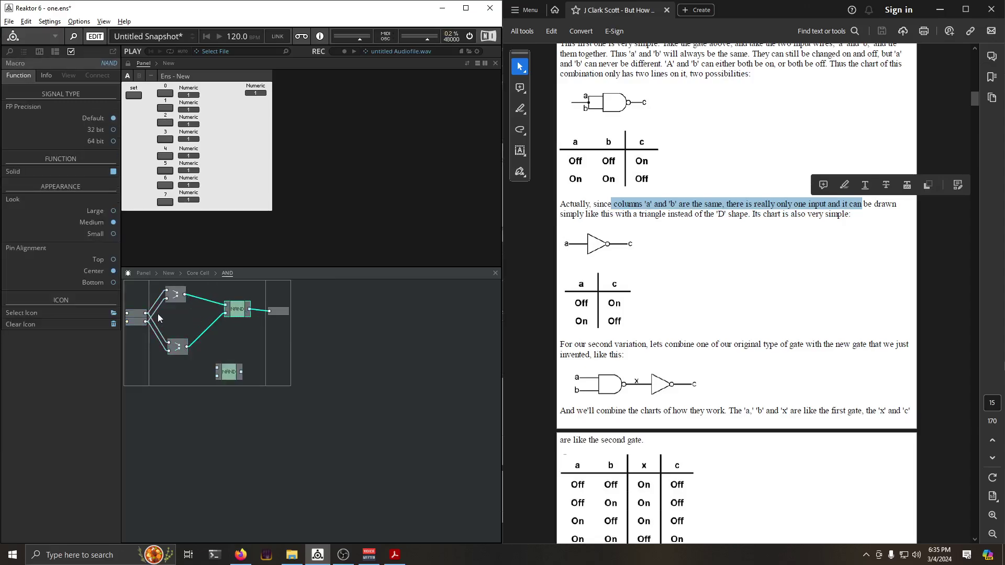
Disconnect and reposition the two Merge modules, and rewire each one to both macro inputs
{"action": "left_click_drag", "start_coordinate": [146, 313], "coordinate": [195, 316]}
{"action": "mouse_move", "coordinate": [206, 337]}
{"action": "left_click", "coordinate": [162, 348]}
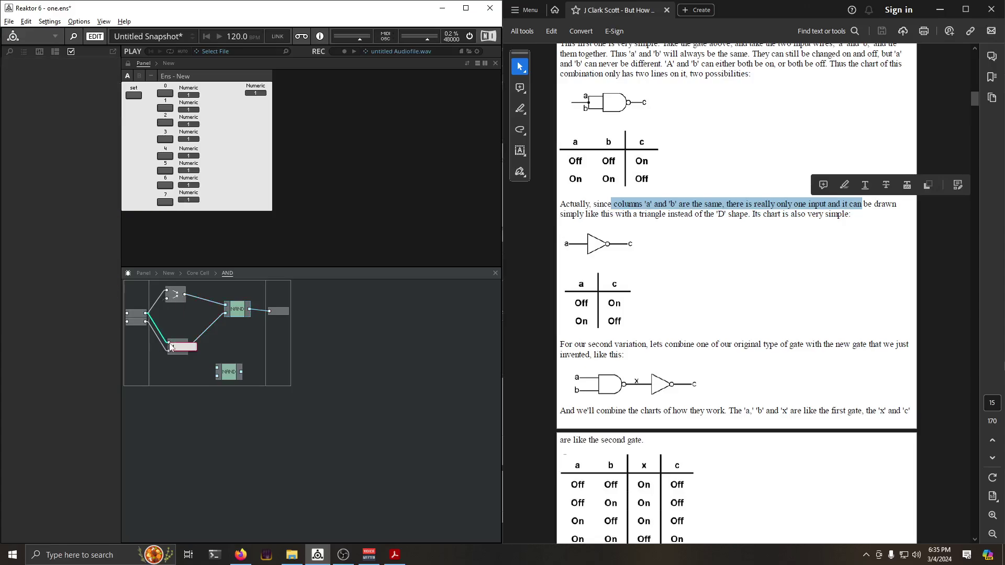
{"action": "left_click_drag", "start_coordinate": [170, 349], "coordinate": [169, 307]}
{"action": "left_click", "coordinate": [178, 294]}
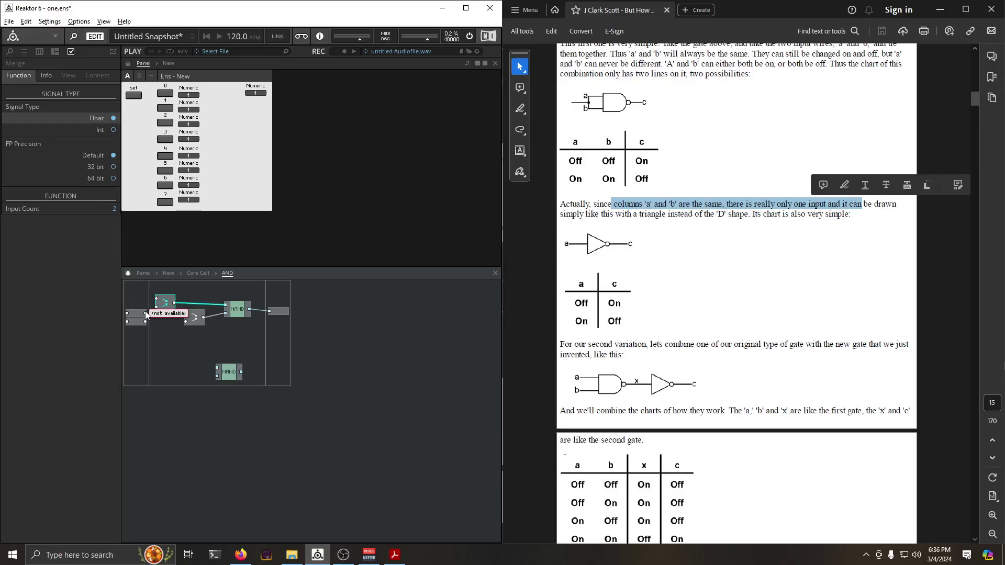
{"action": "left_click_drag", "start_coordinate": [145, 319], "coordinate": [197, 302]}
{"action": "left_click_drag", "start_coordinate": [146, 320], "coordinate": [186, 297]}
Return to the core cell and test the AND macro with the first input constant at 1 and the second at 0 and 1
{"action": "left_click", "coordinate": [200, 274]}
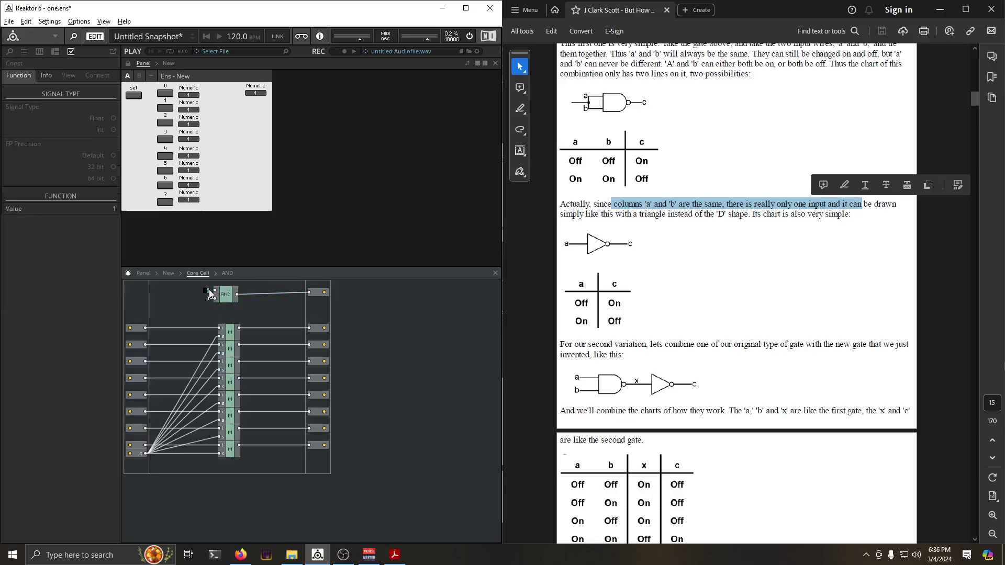
{"action": "left_click", "coordinate": [198, 305]}
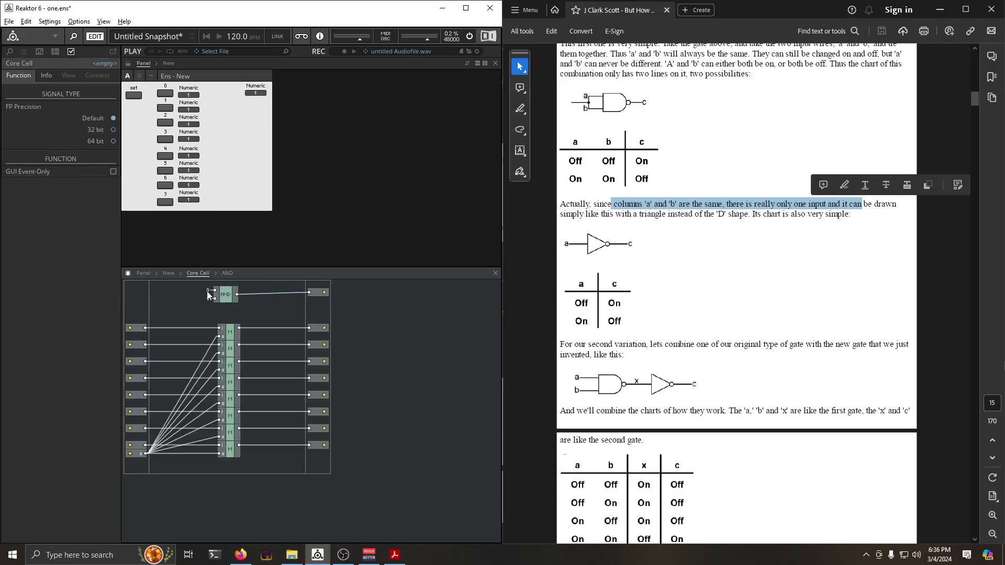
{"action": "mouse_move", "coordinate": [211, 302]}
{"action": "type", "text": "1"}
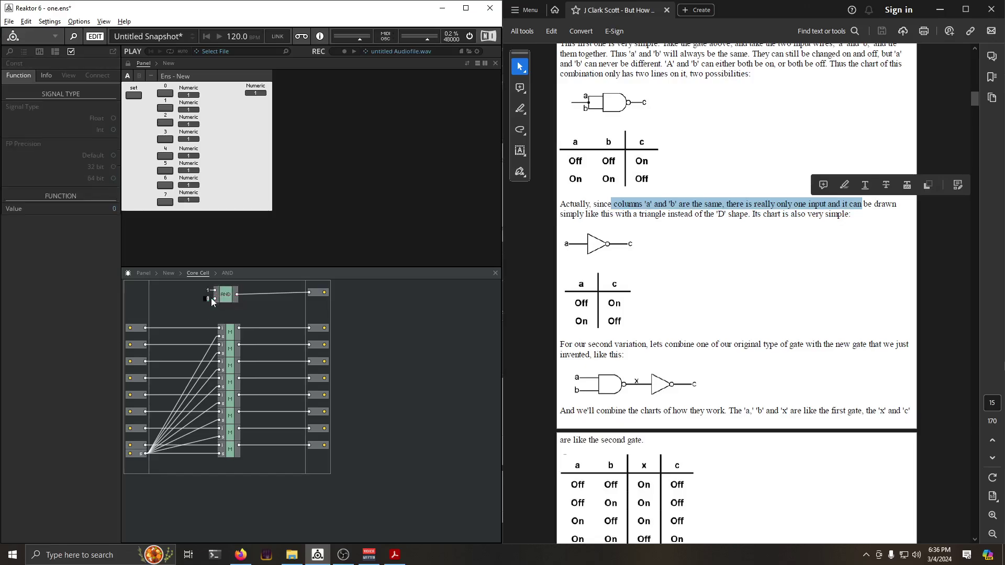
{"action": "key", "text": "Return"}
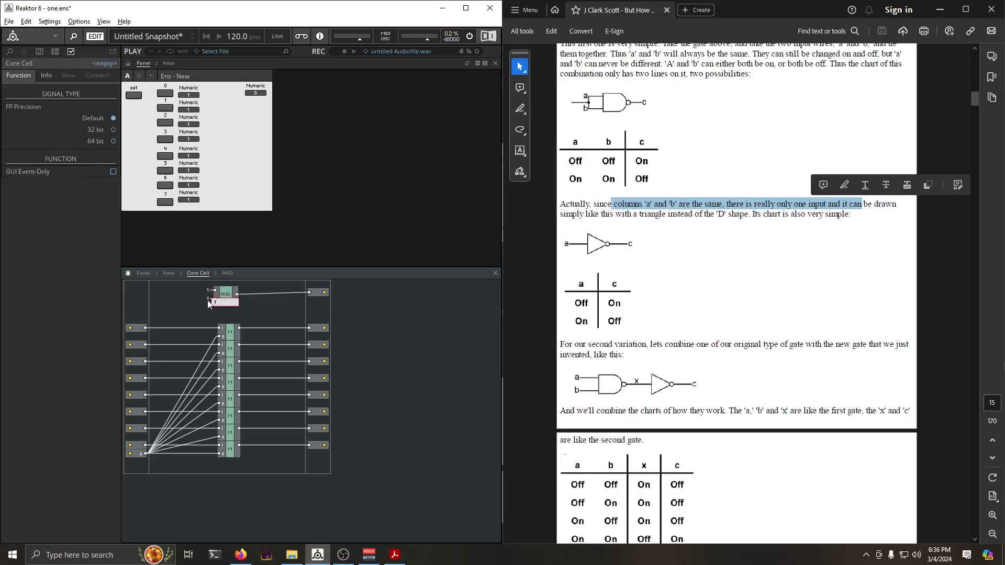
{"action": "double_click", "coordinate": [207, 300]}
Reopen the AND macro and replace both Merge modules with a single new Merge module
{"action": "double_click", "coordinate": [225, 295]}
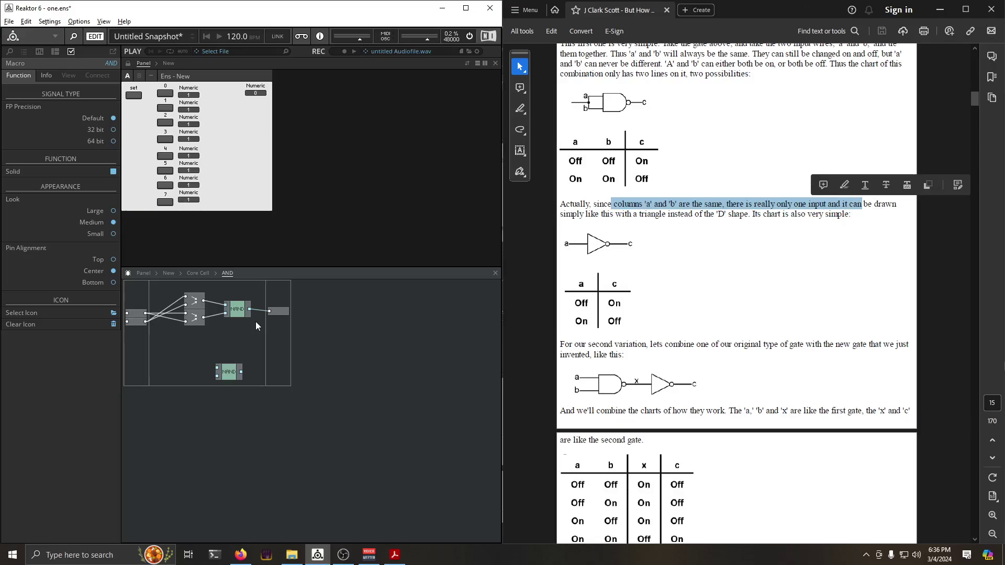
{"action": "left_click_drag", "start_coordinate": [195, 356], "coordinate": [185, 294]}
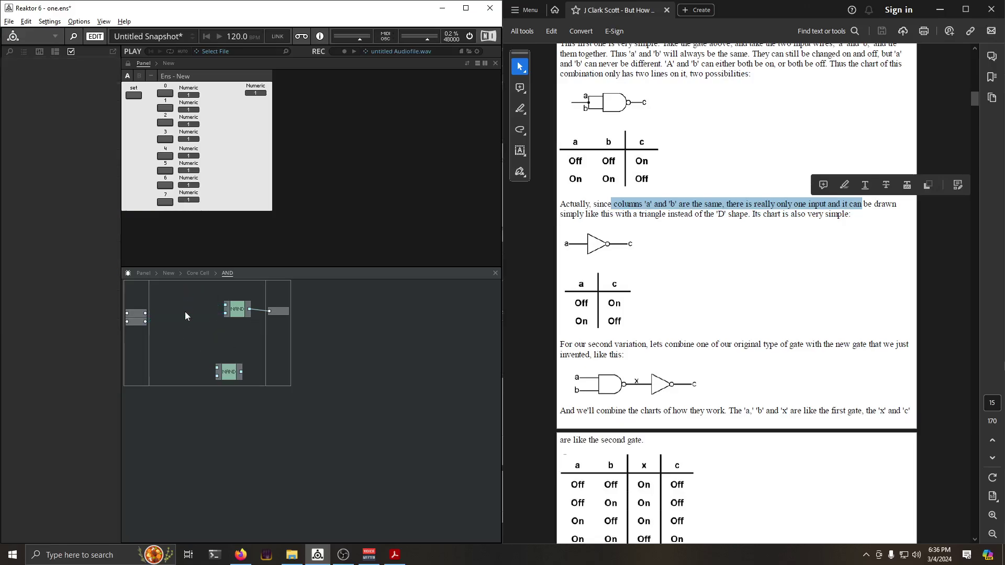
{"action": "left_click", "coordinate": [185, 316]}
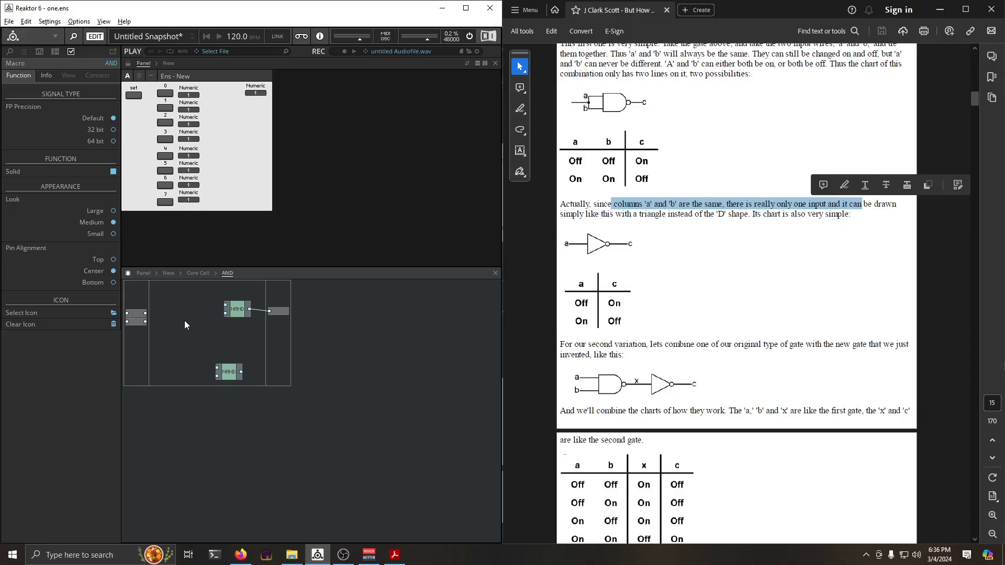
{"action": "key", "text": "Return"}
{"action": "type", "text": "mer"}
{"action": "key", "text": "Return"}
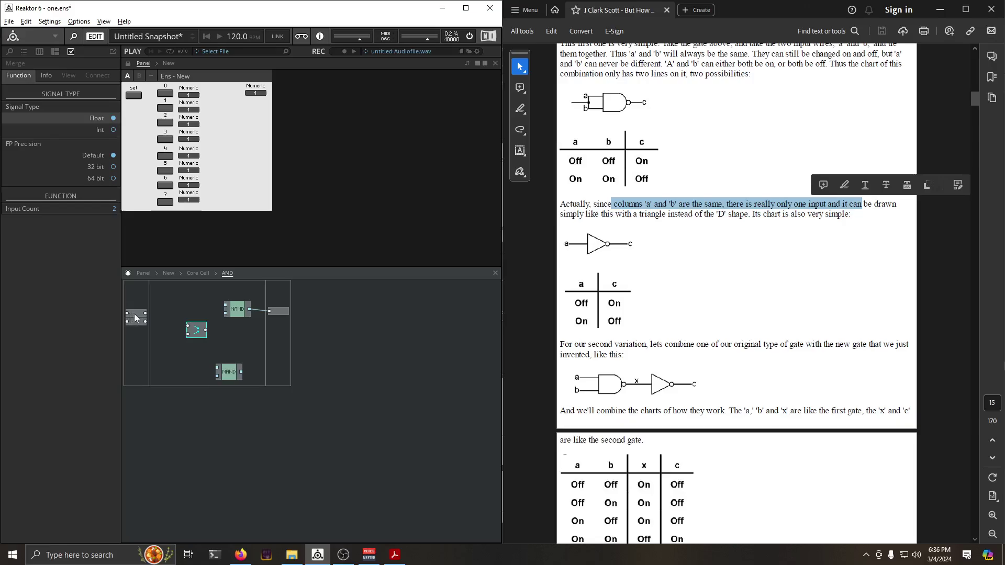
Line up the two macro inputs, the Merge module and the connected NAND gate with the macro output
{"action": "left_click_drag", "start_coordinate": [136, 314], "coordinate": [136, 294]}
{"action": "left_click_drag", "start_coordinate": [197, 329], "coordinate": [189, 309]}
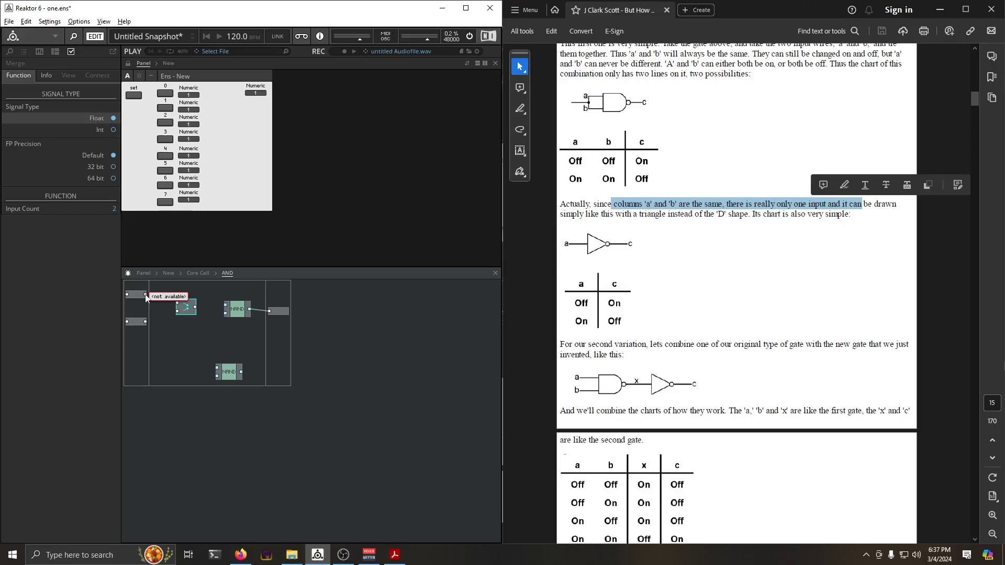
{"action": "mouse_move", "coordinate": [185, 313]}
{"action": "left_click_drag", "start_coordinate": [143, 296], "coordinate": [138, 315]}
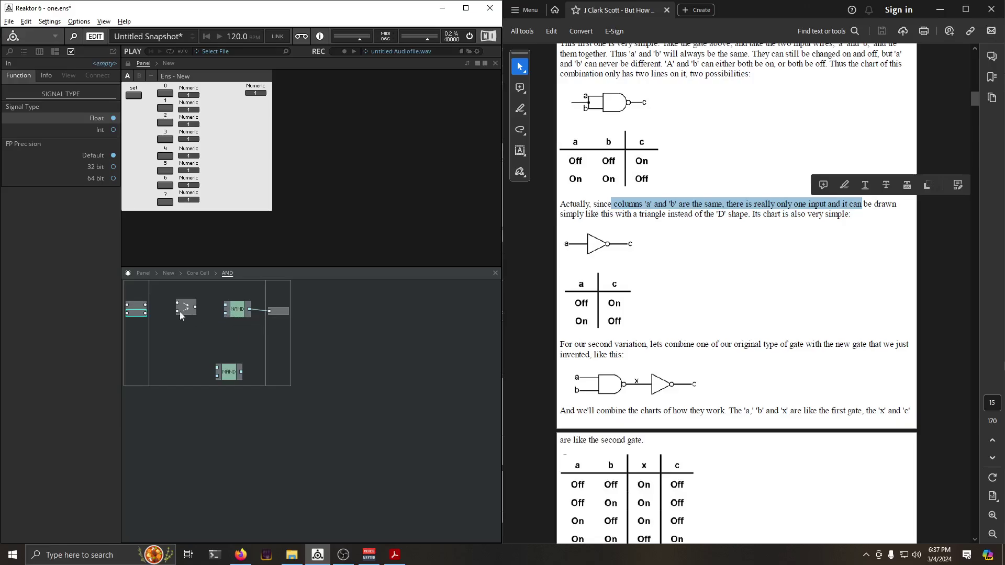
{"action": "left_click_drag", "start_coordinate": [243, 313], "coordinate": [237, 315]}
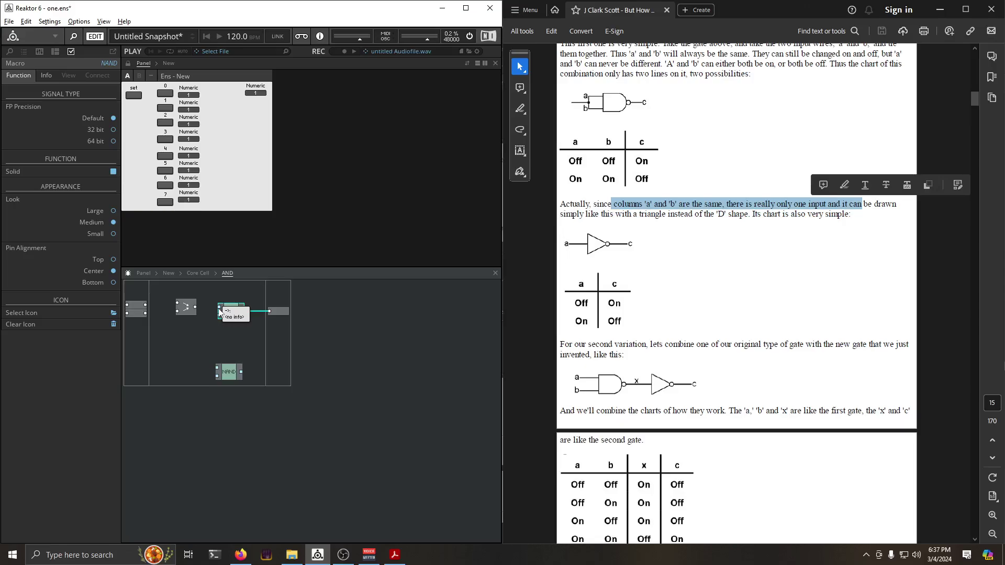
Replace the Merge module with a Compare module
{"action": "left_click", "coordinate": [188, 312]}
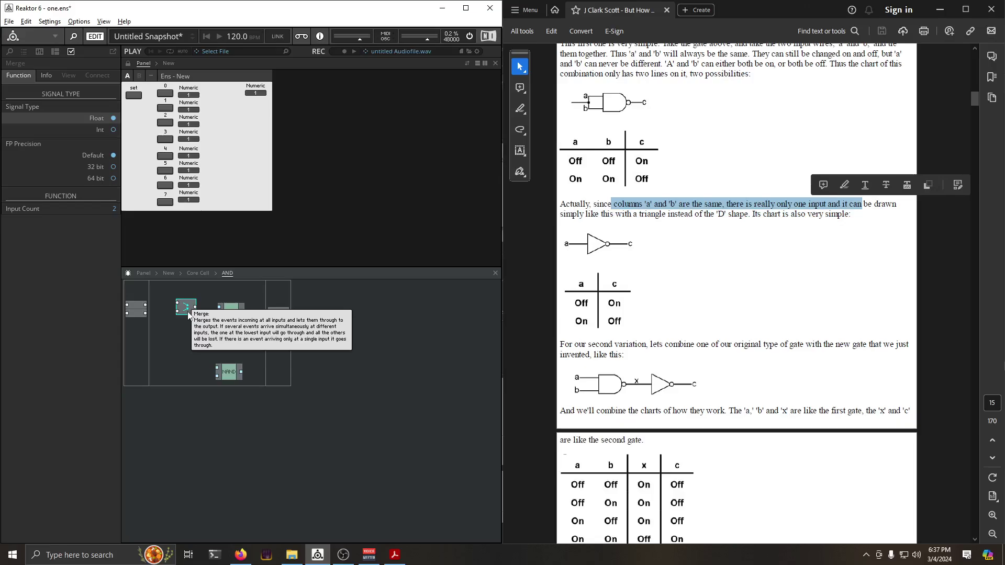
{"action": "key", "text": "Delete"}
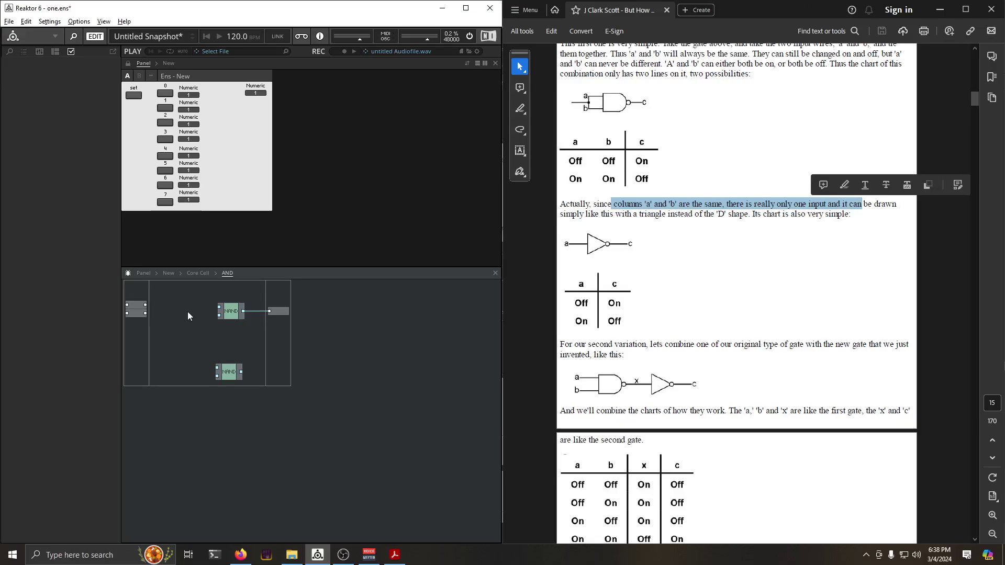
{"action": "double_click", "coordinate": [187, 312]}
{"action": "type", "text": "compa"}
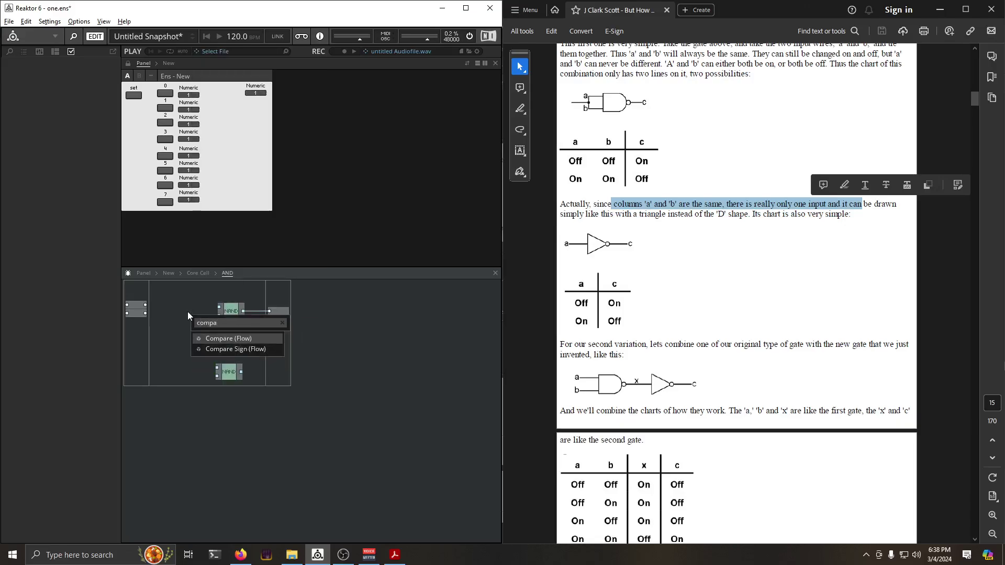
{"action": "key", "text": "Return"}
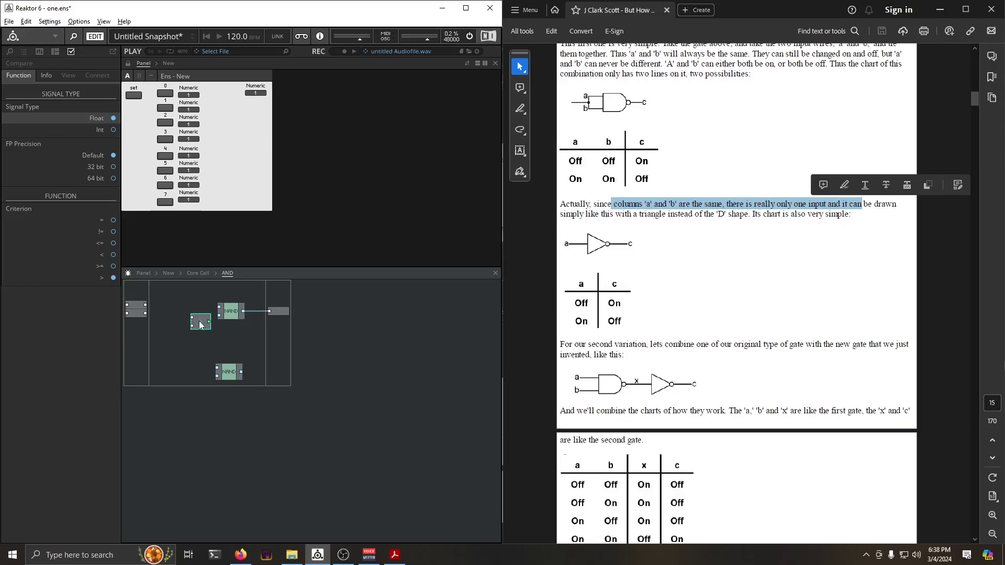
Replace the Compare module in the AND macro with a GT macro and feed it from the first macro input
{"action": "key", "text": "Delete"}
{"action": "double_click", "coordinate": [201, 323]}
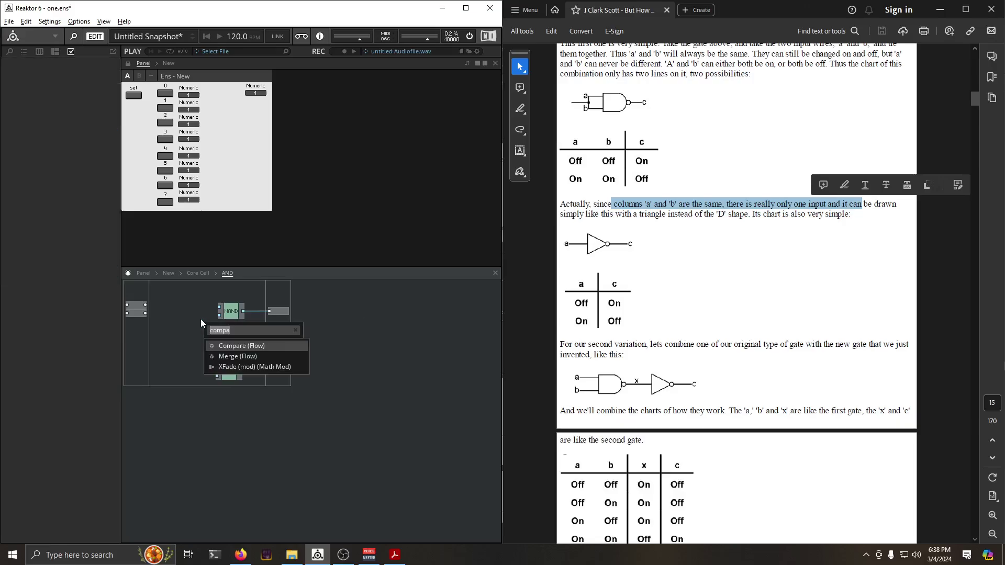
{"action": "type", "text": "gt"}
{"action": "key", "text": "Return"}
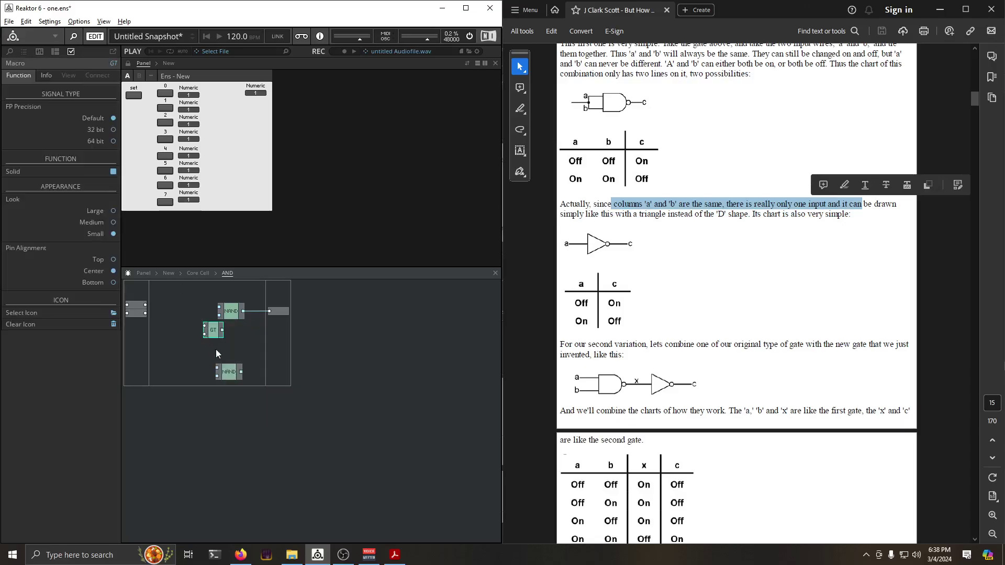
{"action": "left_click_drag", "start_coordinate": [216, 333], "coordinate": [186, 314]}
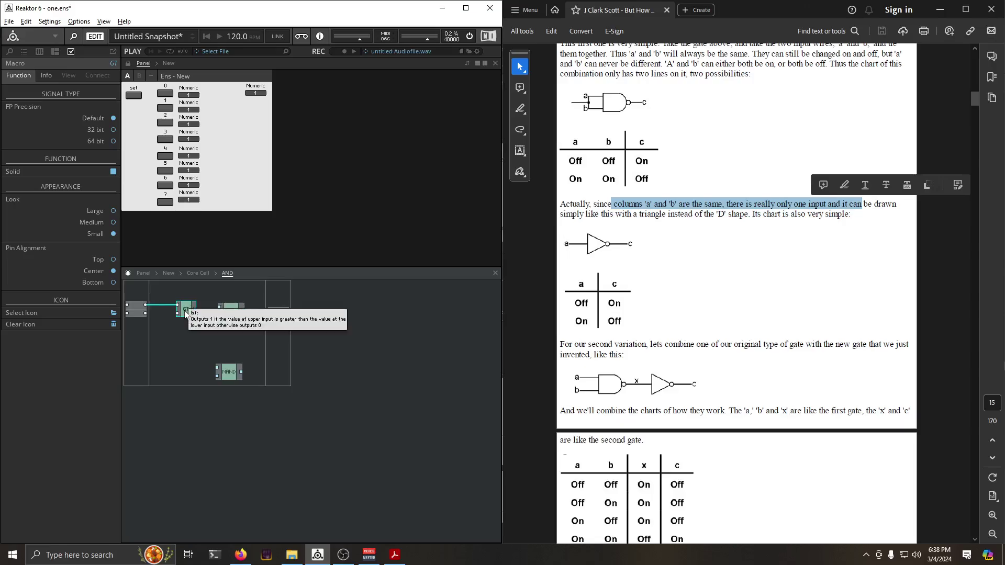
Add a second GT macro fed by the second macro input and move the connected NAND gate farther from the pair
{"action": "left_click_drag", "start_coordinate": [185, 313], "coordinate": [145, 314]}
{"action": "left_click_drag", "start_coordinate": [184, 325], "coordinate": [139, 322]}
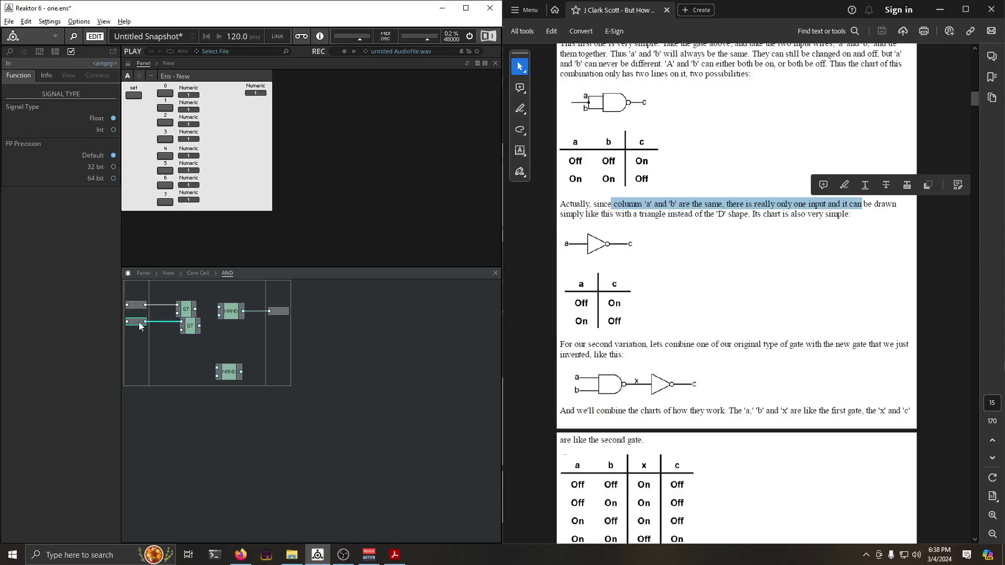
{"action": "left_click_drag", "start_coordinate": [233, 313], "coordinate": [259, 316]}
{"action": "left_click_drag", "start_coordinate": [191, 328], "coordinate": [184, 329]}
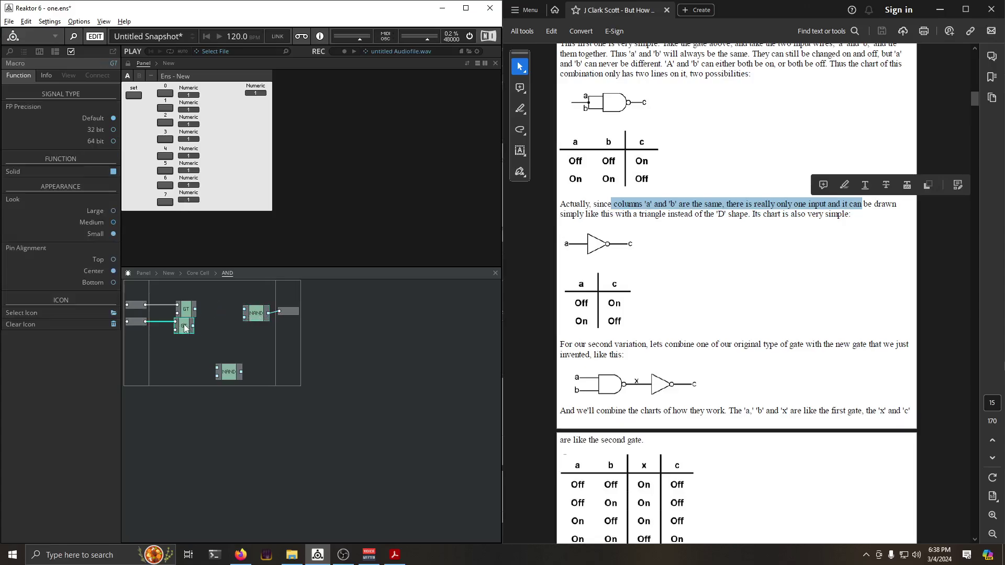
Add a Merge (Flow) module that joins both GT outputs and feeds both inputs of the NAND gate
{"action": "left_click", "coordinate": [202, 332]}
{"action": "double_click", "coordinate": [201, 328]}
{"action": "type", "text": "merhe"}
{"action": "key", "text": "BackSpace"}
{"action": "key", "text": "BackSpace"}
{"action": "type", "text": "ge"}
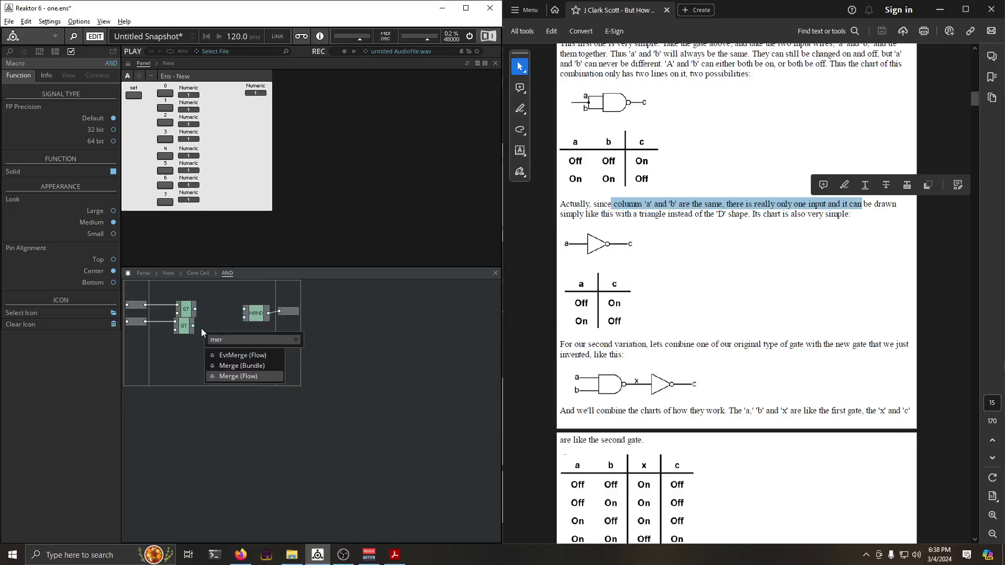
{"action": "key", "text": "Return"}
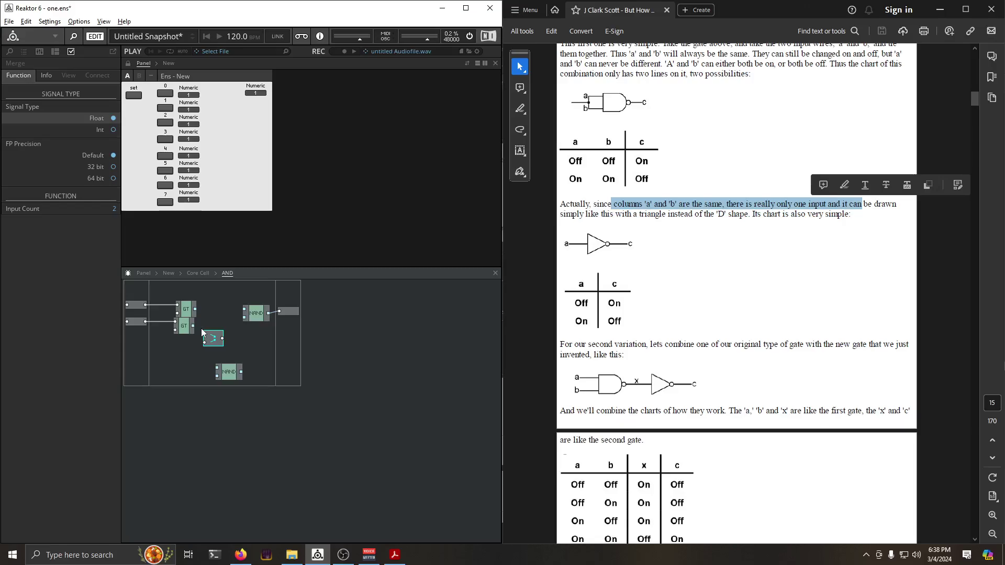
{"action": "left_click", "coordinate": [185, 325]}
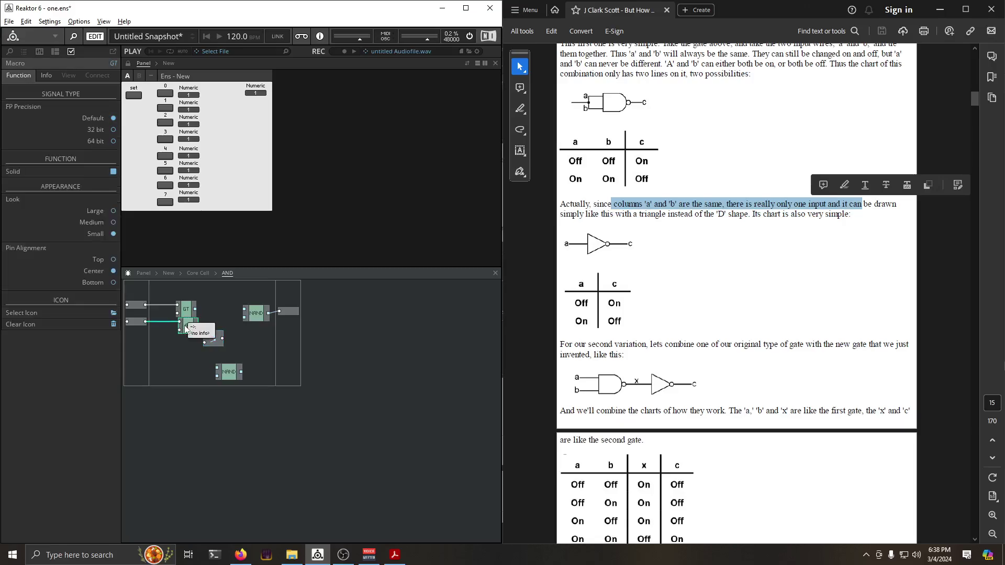
{"action": "left_click_drag", "start_coordinate": [195, 309], "coordinate": [245, 317]}
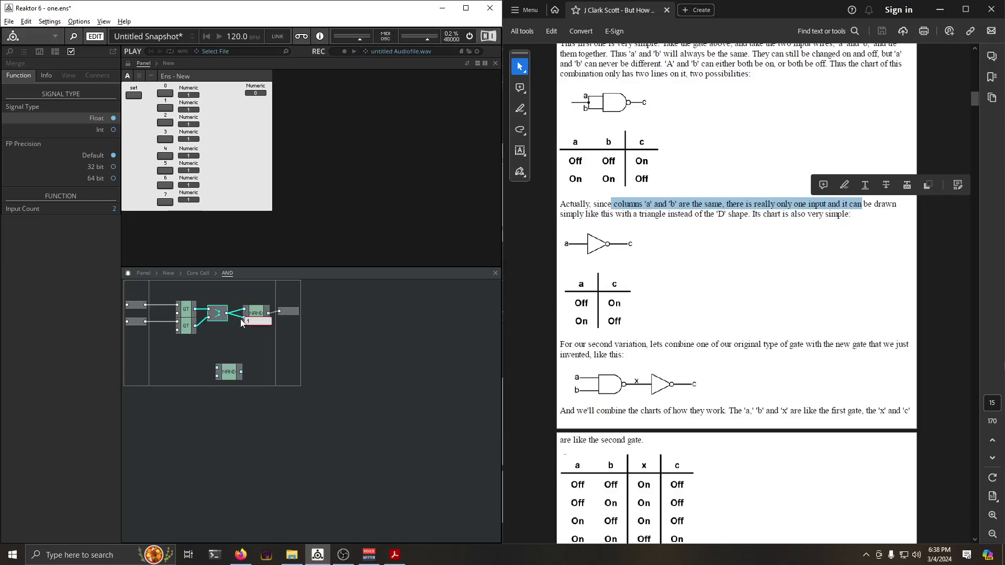
Line up the macro output with the NAND gate and delete the spare unconnected NAND gate
{"action": "left_click", "coordinate": [291, 314]}
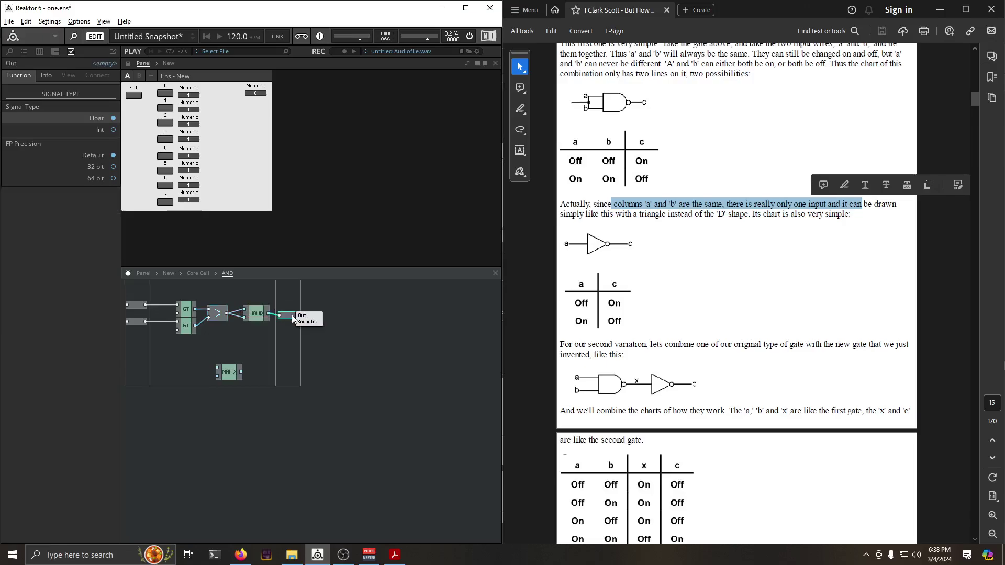
{"action": "left_click_drag", "start_coordinate": [292, 317], "coordinate": [292, 314]}
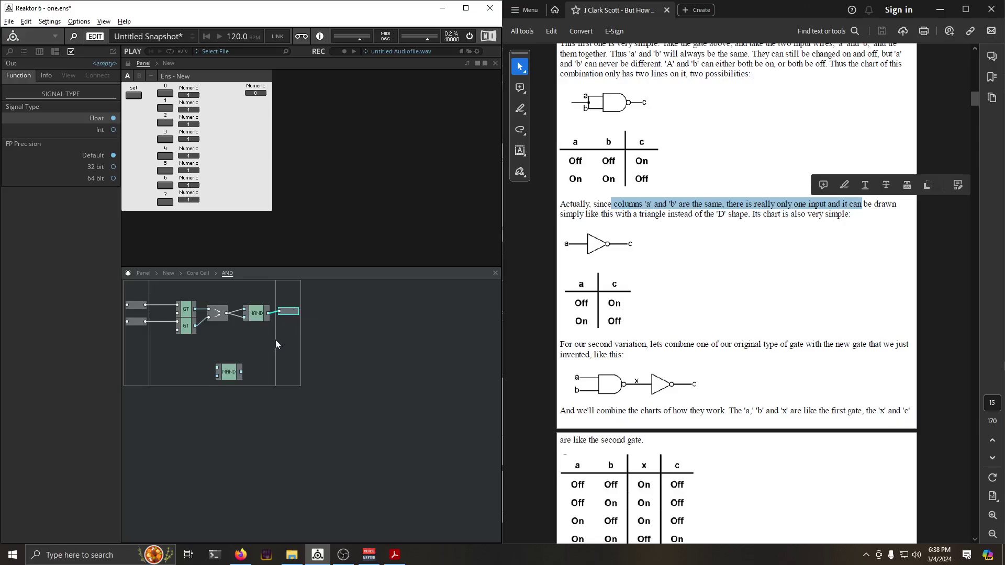
{"action": "left_click", "coordinate": [233, 375]}
{"action": "key", "text": "Delete"}
{"action": "left_click", "coordinate": [291, 313]}
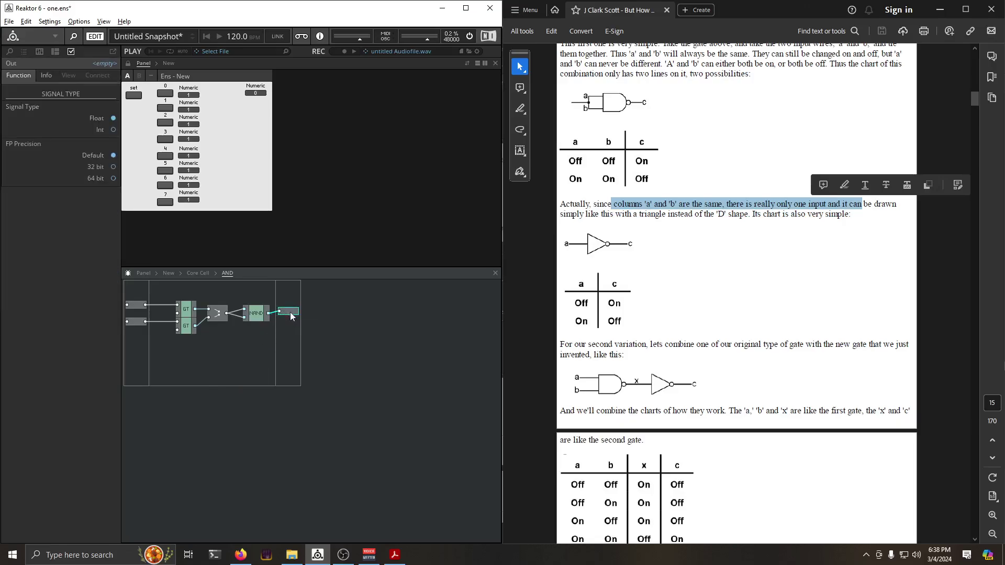
Return to the core cell and set both constants feeding the AND macro to 0
{"action": "left_click", "coordinate": [205, 274]}
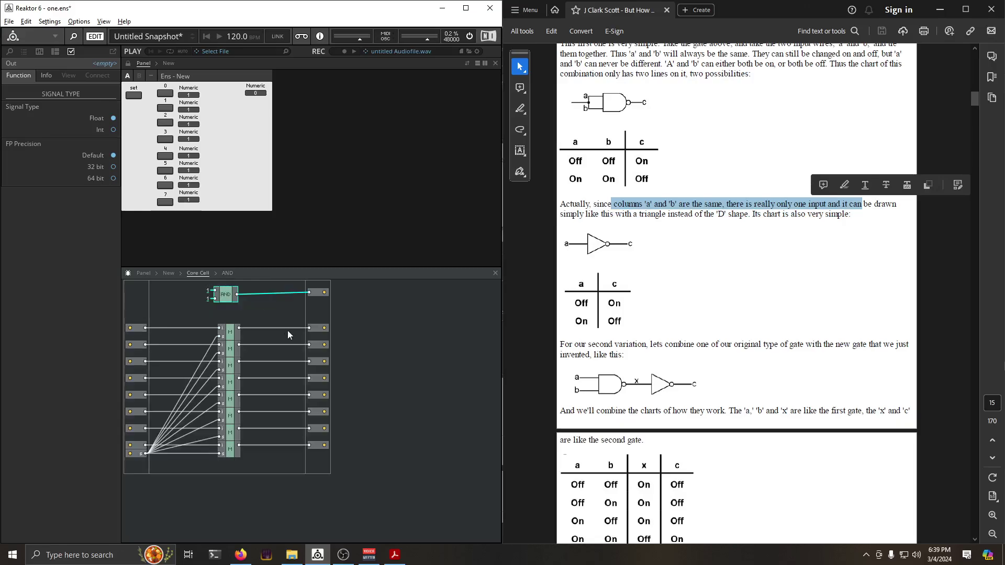
{"action": "double_click", "coordinate": [208, 298]}
{"action": "double_click", "coordinate": [285, 324]}
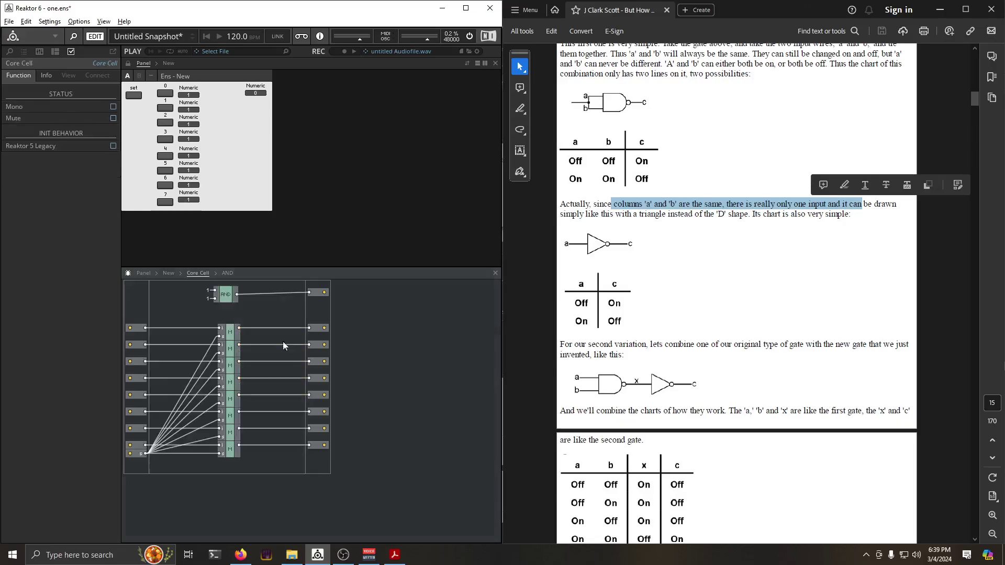
{"action": "double_click", "coordinate": [212, 293]}
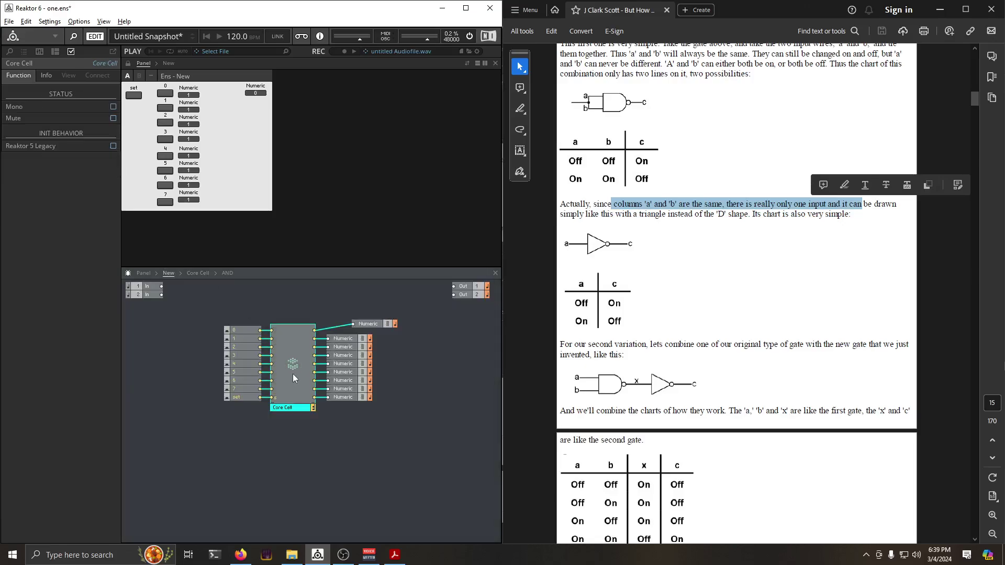
{"action": "double_click", "coordinate": [293, 373]}
{"action": "left_click", "coordinate": [209, 289]}
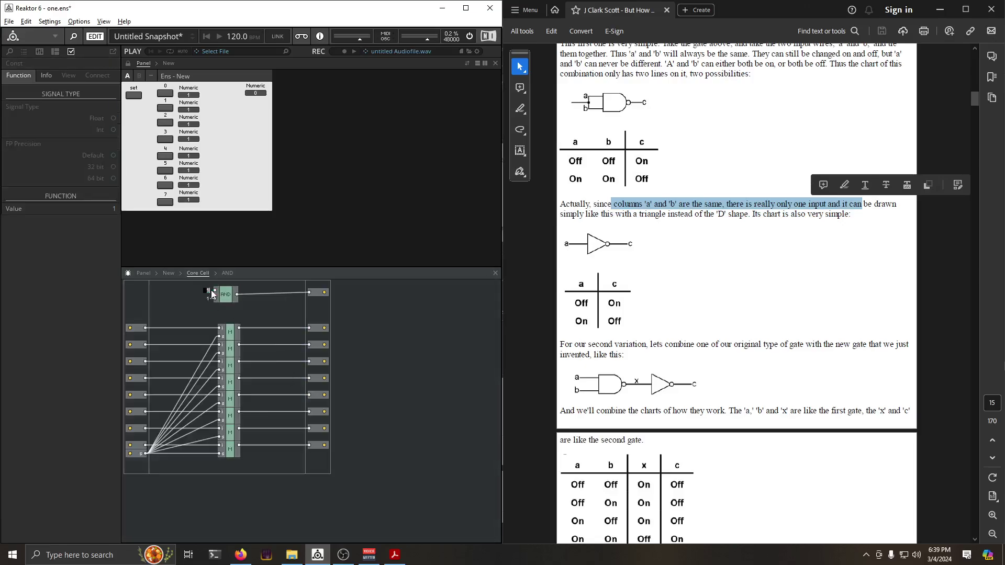
{"action": "double_click", "coordinate": [208, 291]}
{"action": "key", "text": "Return"}
{"action": "left_click", "coordinate": [206, 302]}
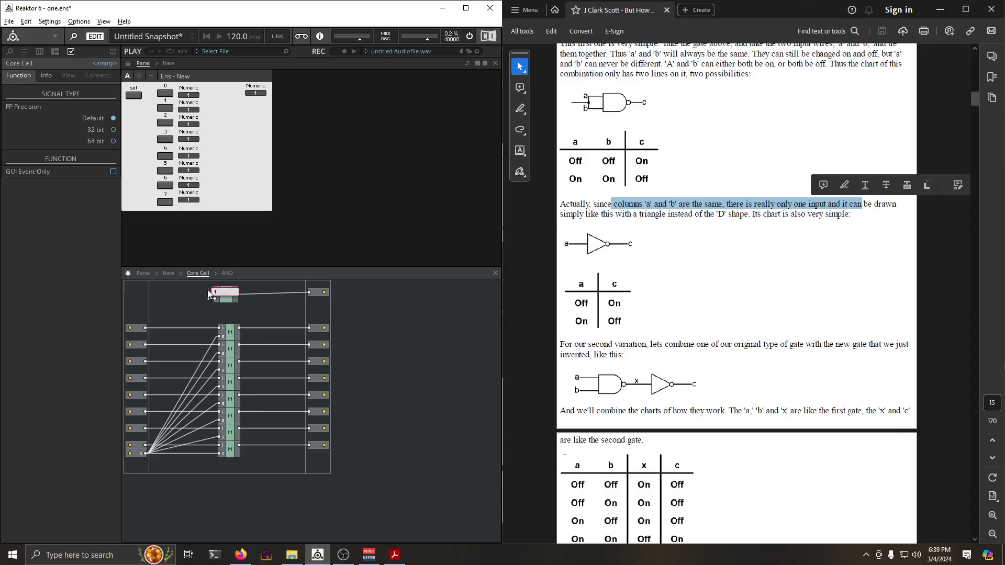
{"action": "left_click", "coordinate": [208, 290]}
{"action": "left_click", "coordinate": [213, 301]}
{"action": "left_click", "coordinate": [223, 297]}
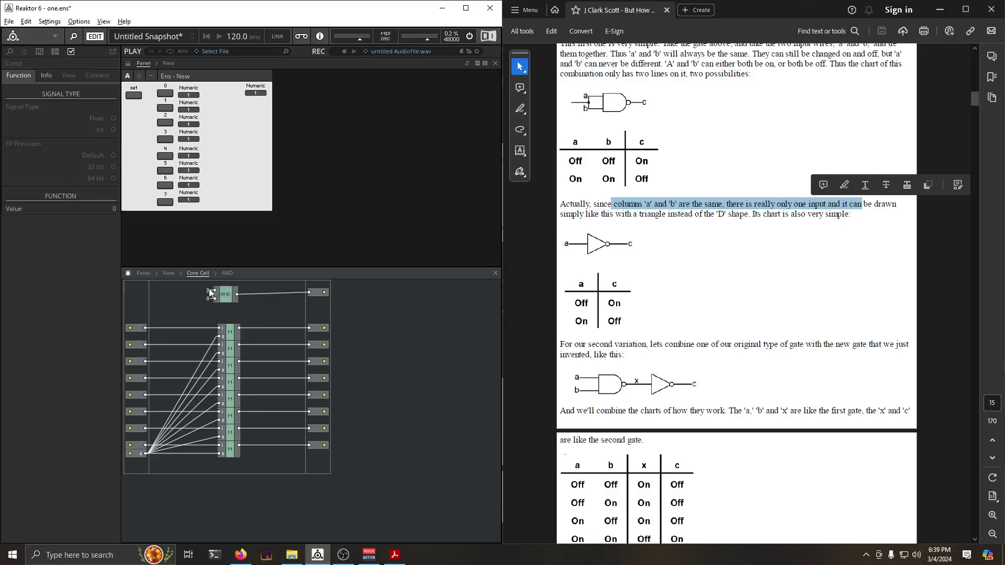
Test the AND macro with its first constant at 0 and its second constant at 1
{"action": "left_click", "coordinate": [218, 306]}
{"action": "left_click", "coordinate": [208, 291]}
{"action": "left_click", "coordinate": [212, 306]}
Reopen the AND macro, disconnect the Merge module and move it below the NAND gate
{"action": "double_click", "coordinate": [225, 297]}
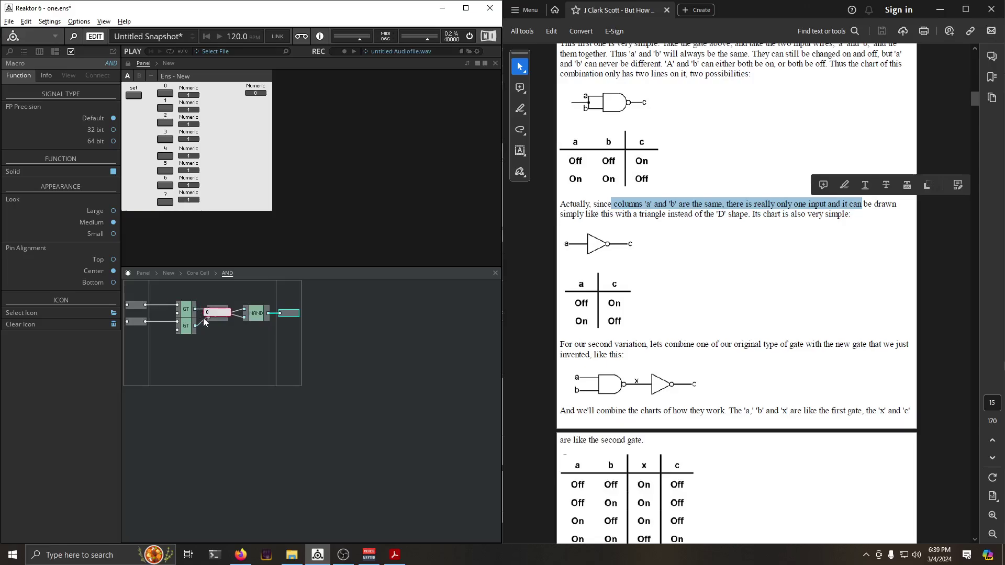
{"action": "left_click", "coordinate": [234, 315]}
{"action": "key", "text": "Delete"}
{"action": "left_click_drag", "start_coordinate": [223, 317], "coordinate": [251, 349]}
{"action": "left_click", "coordinate": [213, 350]}
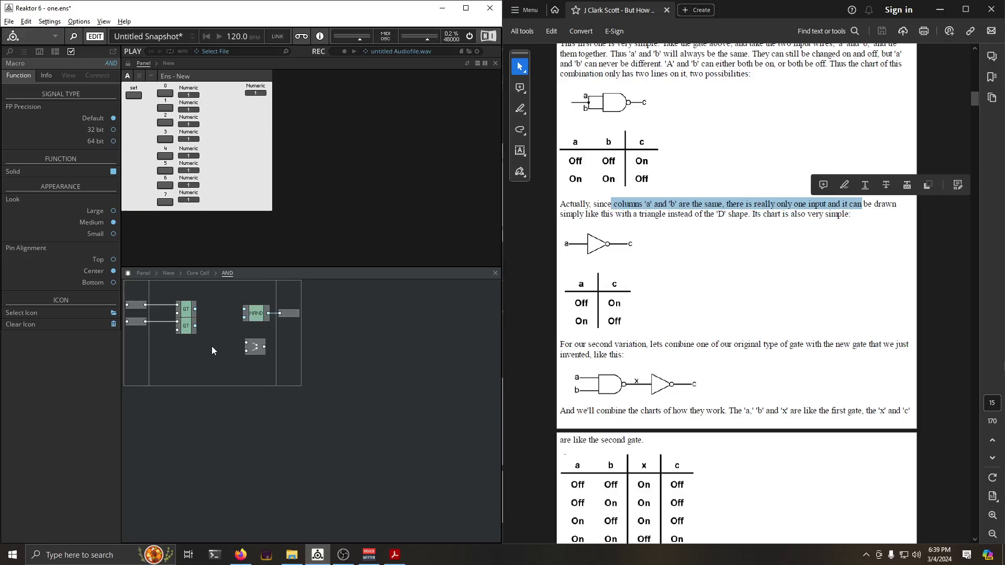
Inspect the inner structure of the first GT macro, then delete both GT macros from the AND macro
{"action": "double_click", "coordinate": [185, 310]}
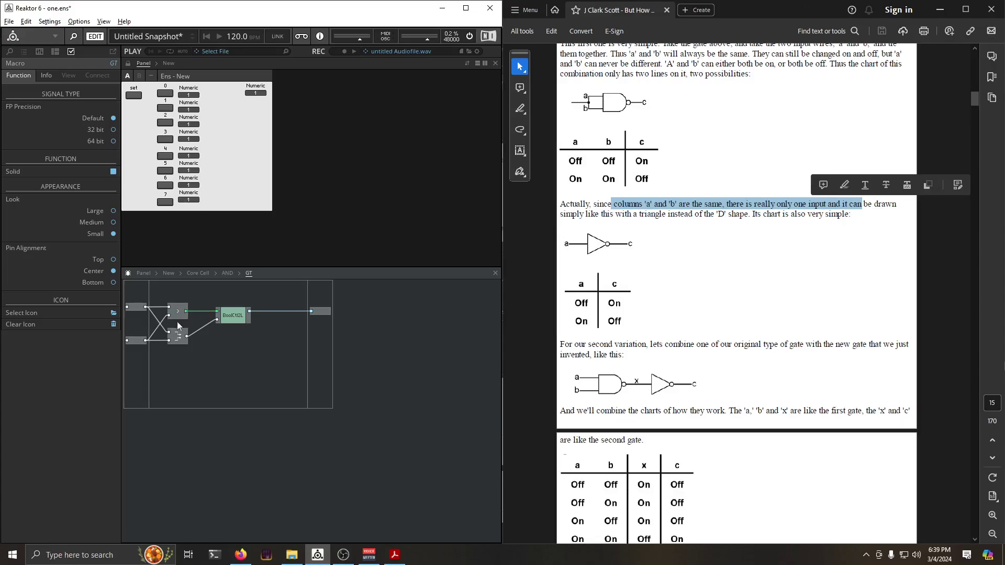
{"action": "left_click", "coordinate": [226, 273]}
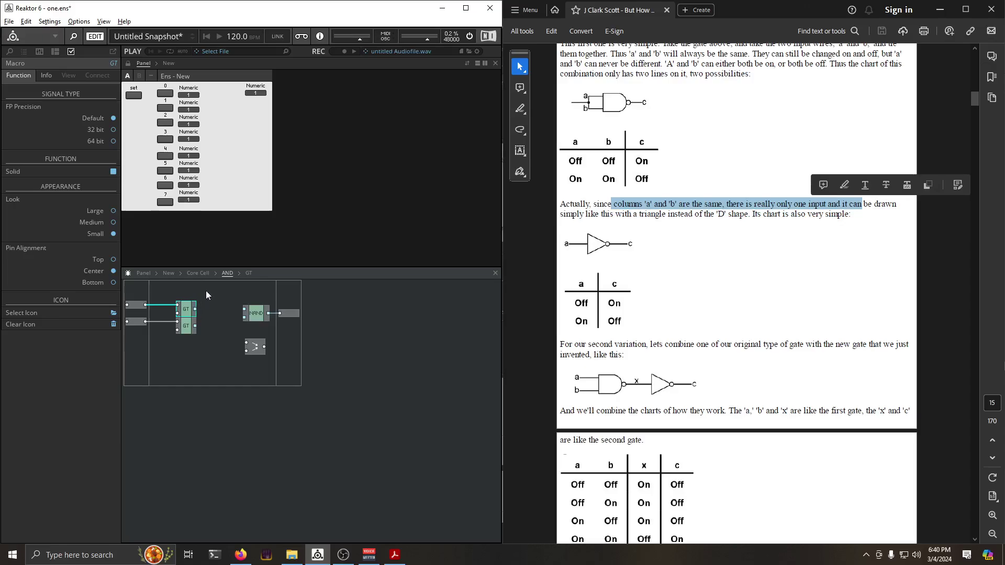
{"action": "key", "text": "Delete"}
Add a Router (Flow) and a Compare (Flow) module between the macro inputs and the NAND gate
{"action": "right_click", "coordinate": [181, 344]}
{"action": "type", "text": "router"}
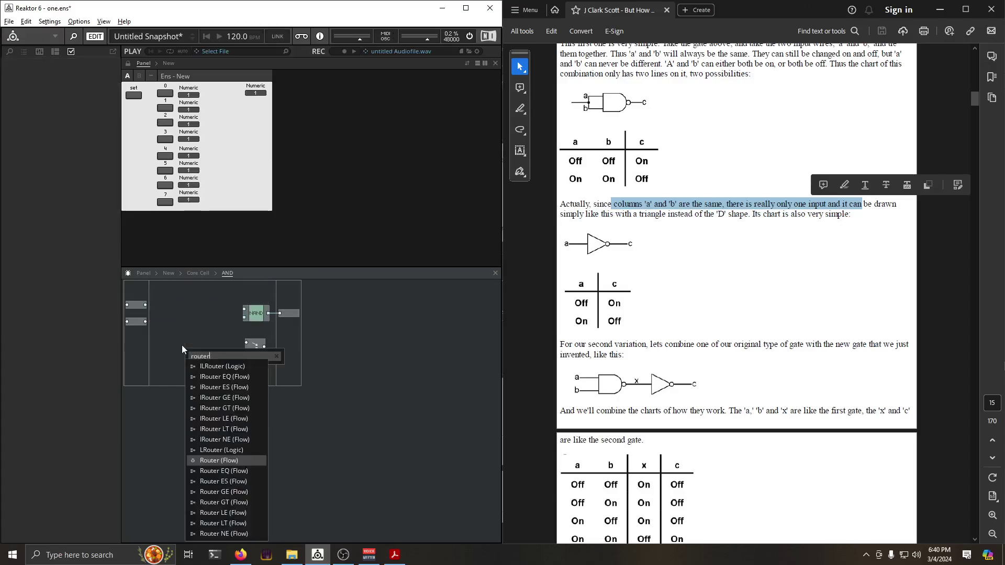
{"action": "key", "text": "Return"}
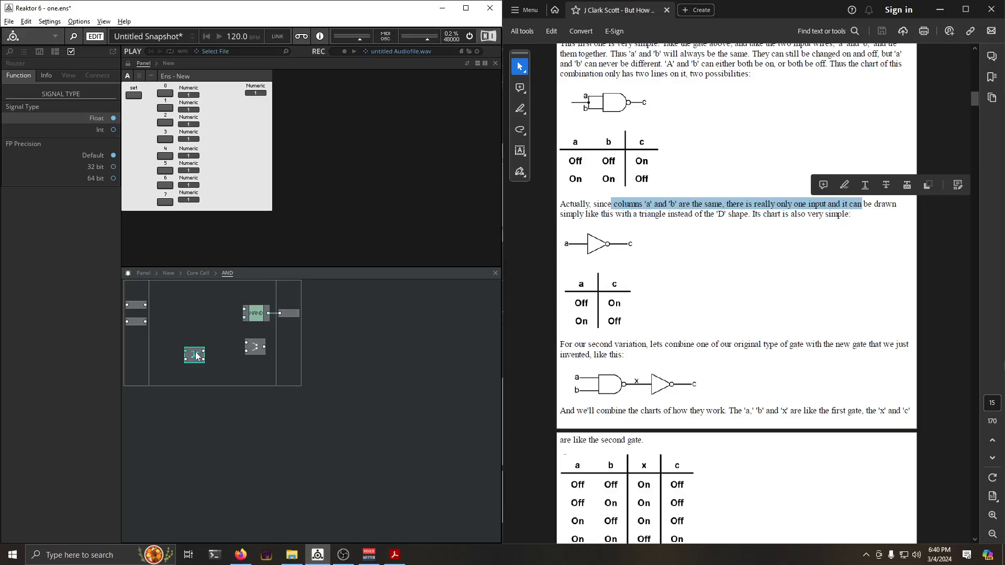
{"action": "left_click_drag", "start_coordinate": [196, 355], "coordinate": [196, 325]}
{"action": "right_click", "coordinate": [189, 318]}
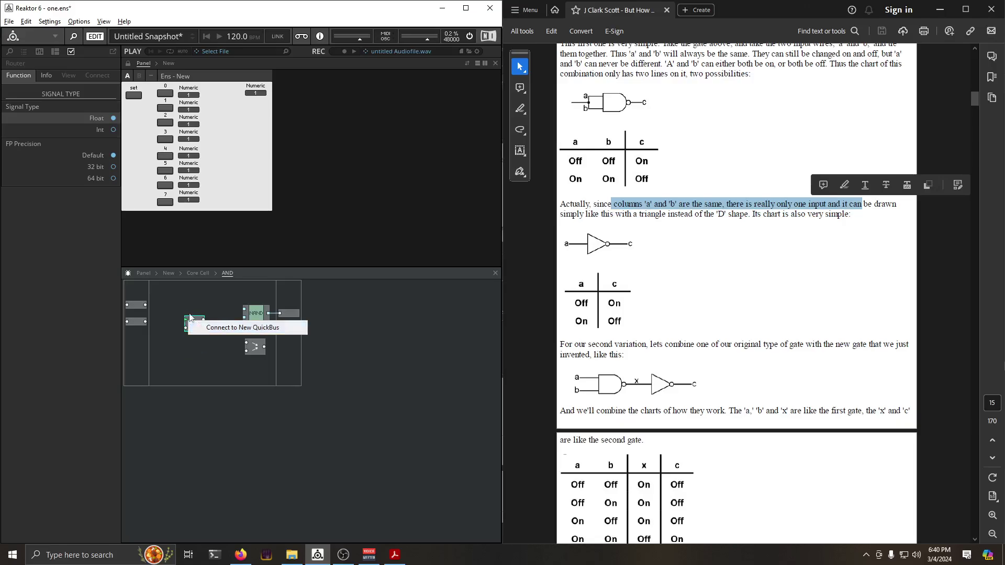
{"action": "left_click", "coordinate": [186, 310]}
{"action": "right_click", "coordinate": [186, 309]}
{"action": "type", "text": "comp"}
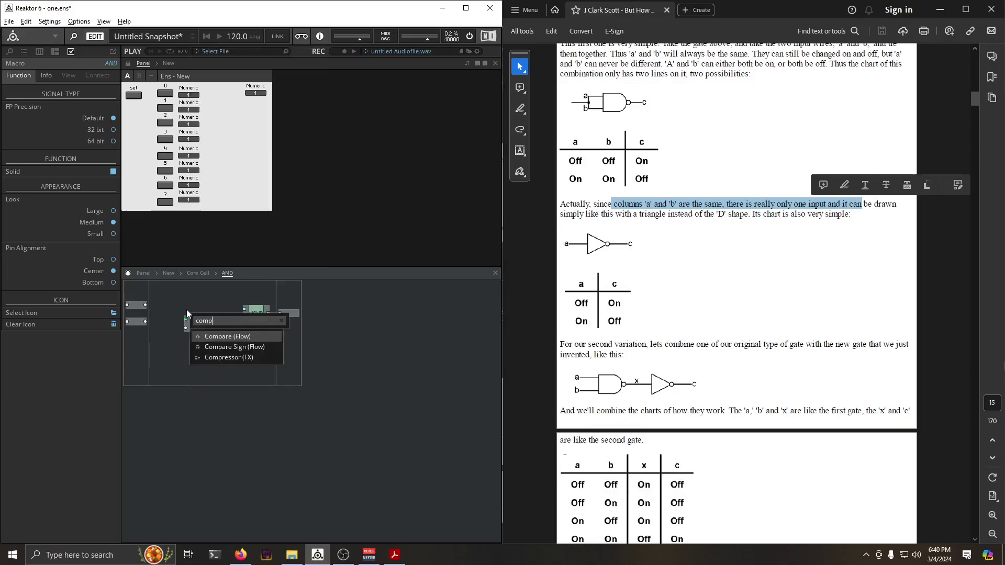
{"action": "key", "text": "Return"}
Wire the first macro input through the Compare and Router modules to the NAND gate's first input
{"action": "left_click_drag", "start_coordinate": [187, 310], "coordinate": [145, 304]}
{"action": "left_click", "coordinate": [199, 323]}
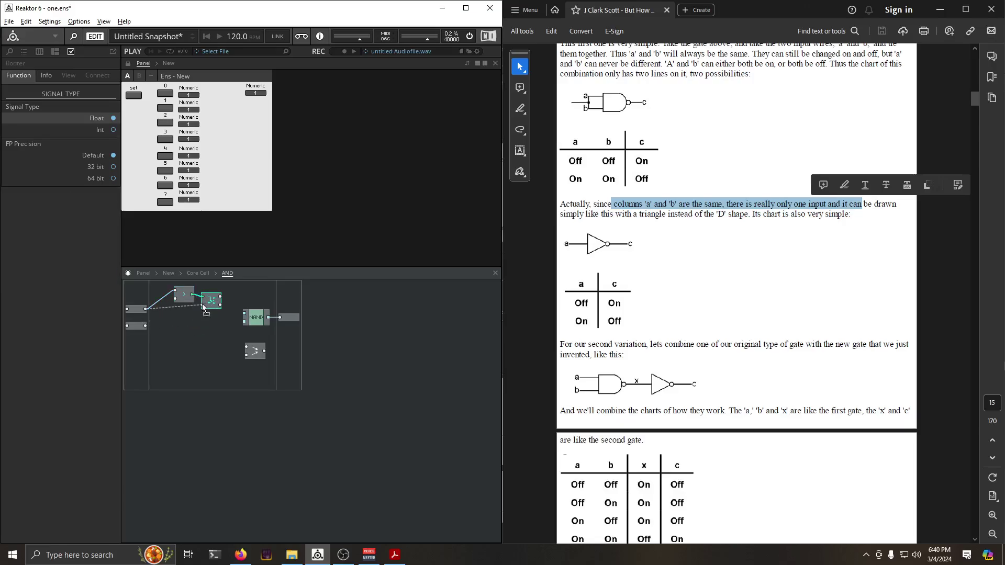
{"action": "left_click_drag", "start_coordinate": [202, 303], "coordinate": [303, 306]}
Wire the second macro input through a duplicate Compare and Router pair to the NAND gate's second input, keeping the modules compact
{"action": "left_click_drag", "start_coordinate": [218, 294], "coordinate": [146, 326]}
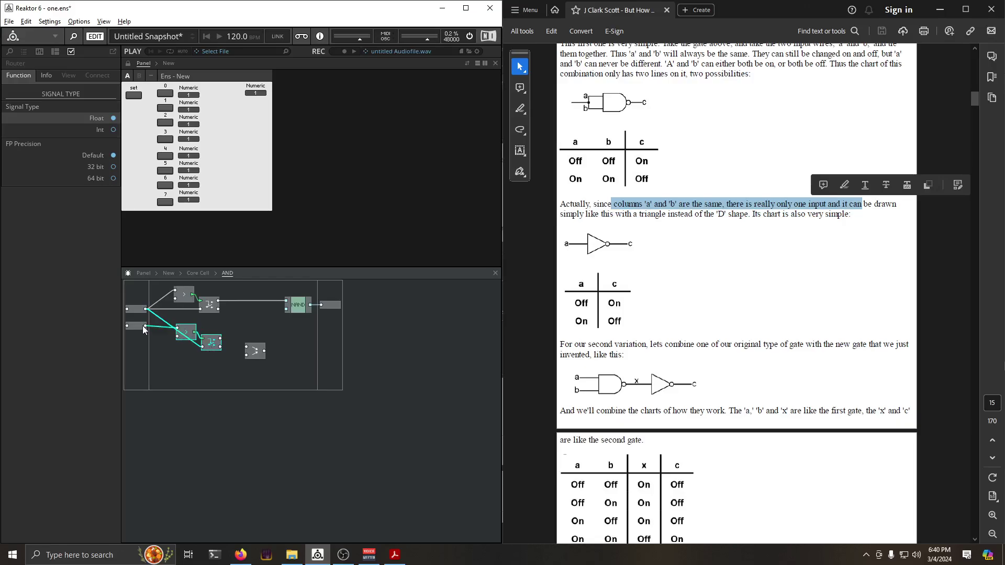
{"action": "left_click_drag", "start_coordinate": [220, 338], "coordinate": [282, 309]}
{"action": "left_click_drag", "start_coordinate": [212, 344], "coordinate": [210, 329]}
{"action": "left_click_drag", "start_coordinate": [299, 313], "coordinate": [275, 314]}
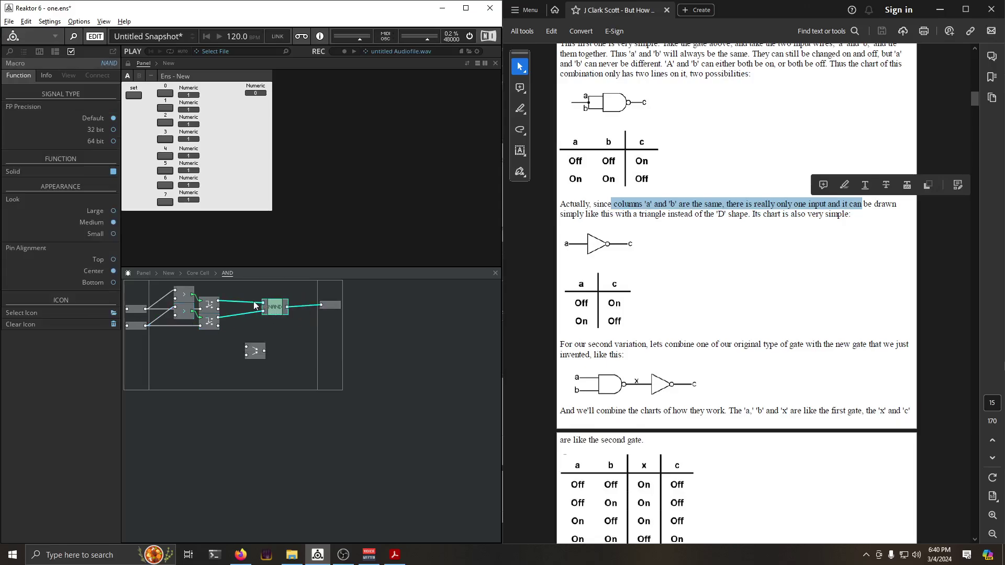
Check the signal values around the NAND gate, its inner structure, and the constants feeding the AND macro in the core cell
{"action": "mouse_move", "coordinate": [250, 313]}
{"action": "mouse_move", "coordinate": [301, 309]}
{"action": "left_click", "coordinate": [294, 305]}
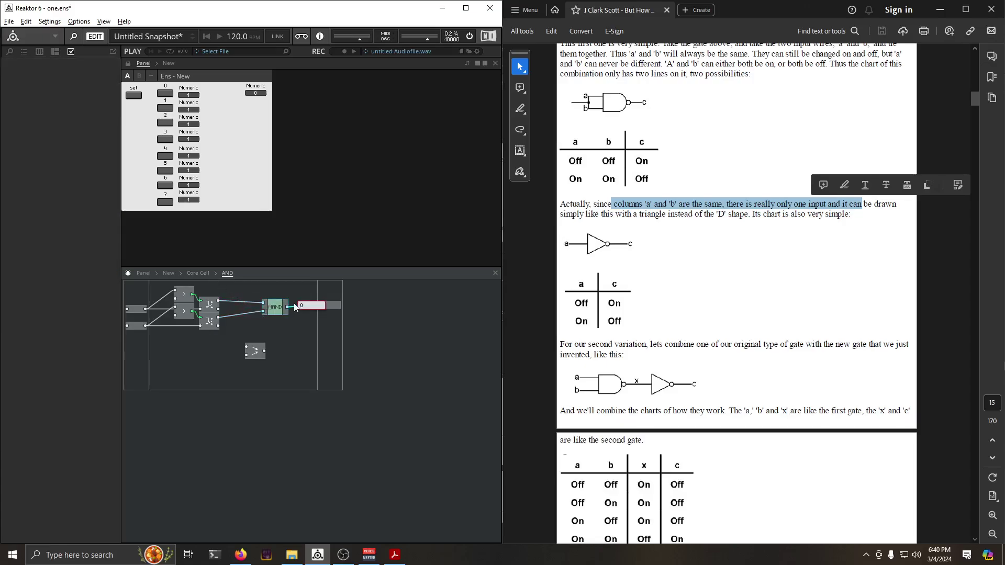
{"action": "double_click", "coordinate": [277, 308]}
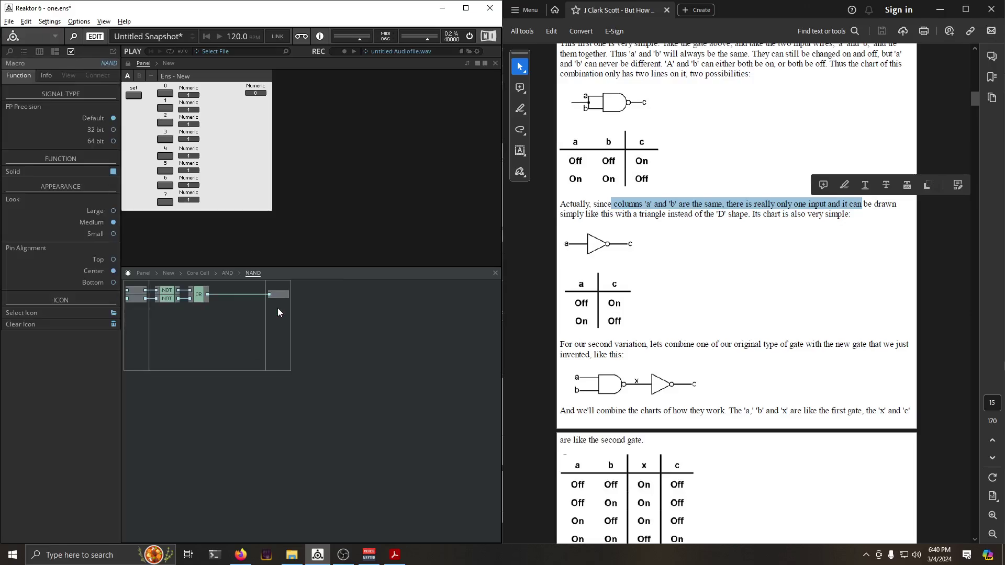
{"action": "left_click", "coordinate": [223, 273]}
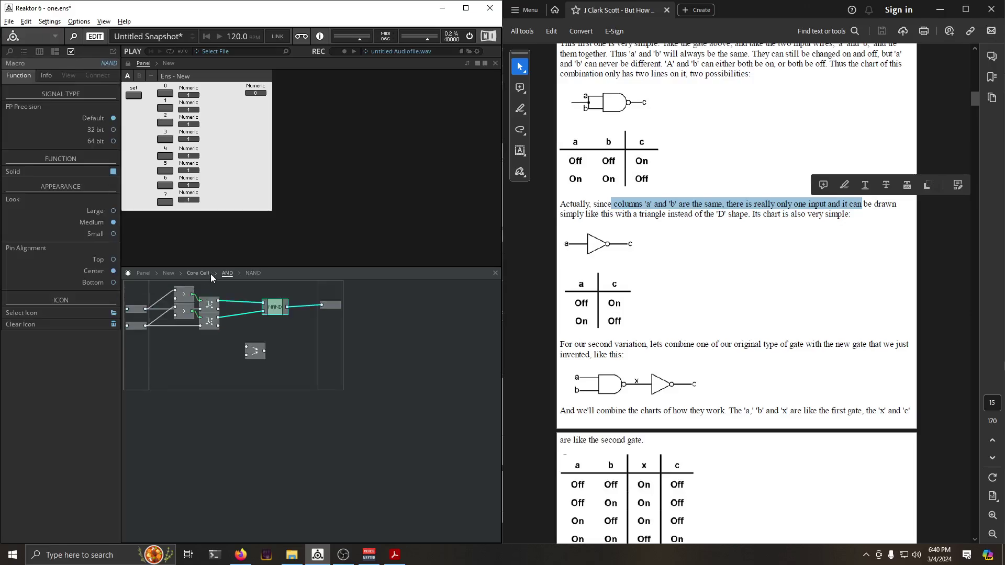
{"action": "left_click", "coordinate": [208, 273]}
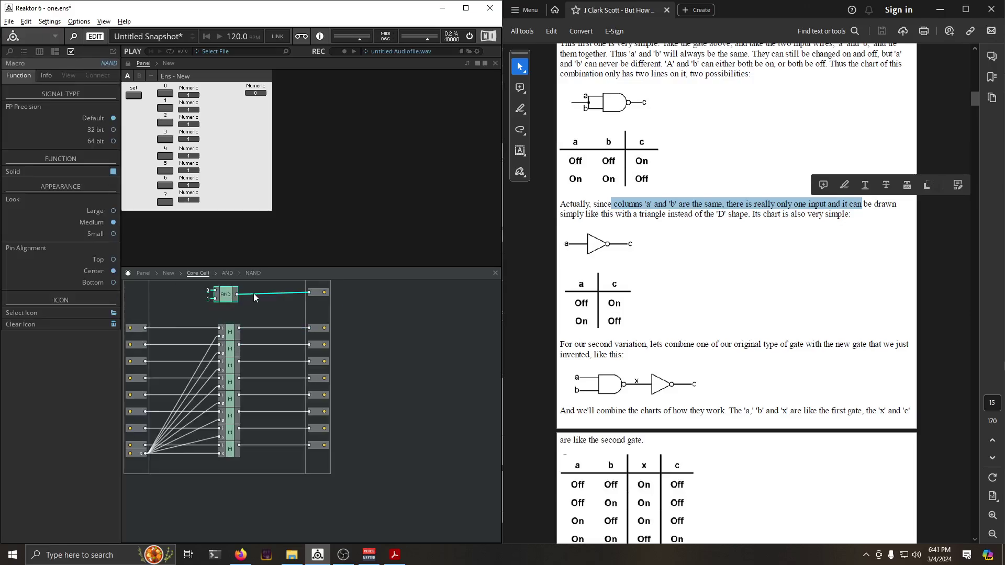
Reopen the AND macro and shift the second Compare and Router pair slightly lower
{"action": "double_click", "coordinate": [224, 296]}
{"action": "left_click_drag", "start_coordinate": [232, 304], "coordinate": [232, 307]}
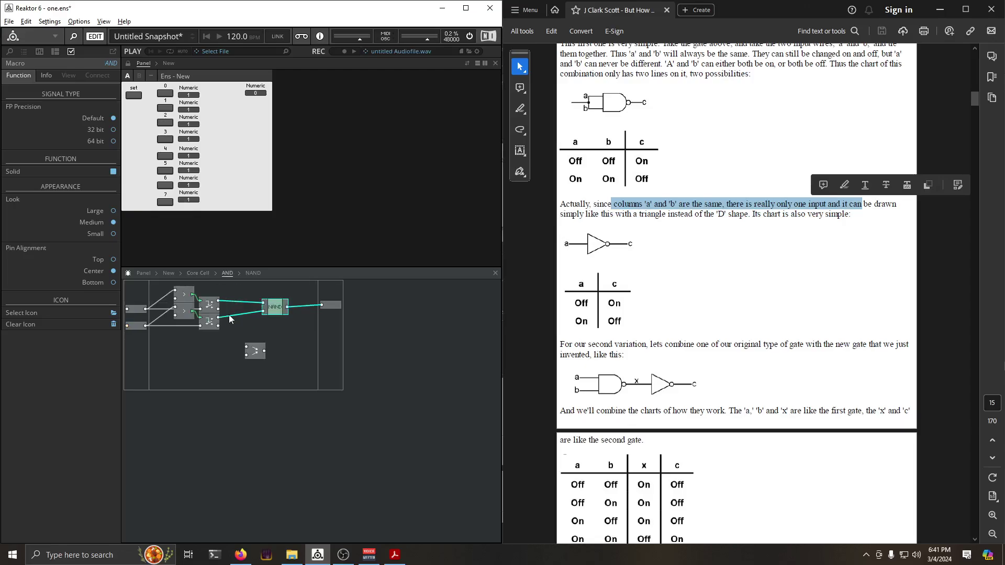
{"action": "mouse_move", "coordinate": [230, 318]}
{"action": "left_click", "coordinate": [184, 317]}
{"action": "left_click_drag", "start_coordinate": [183, 321], "coordinate": [184, 326]}
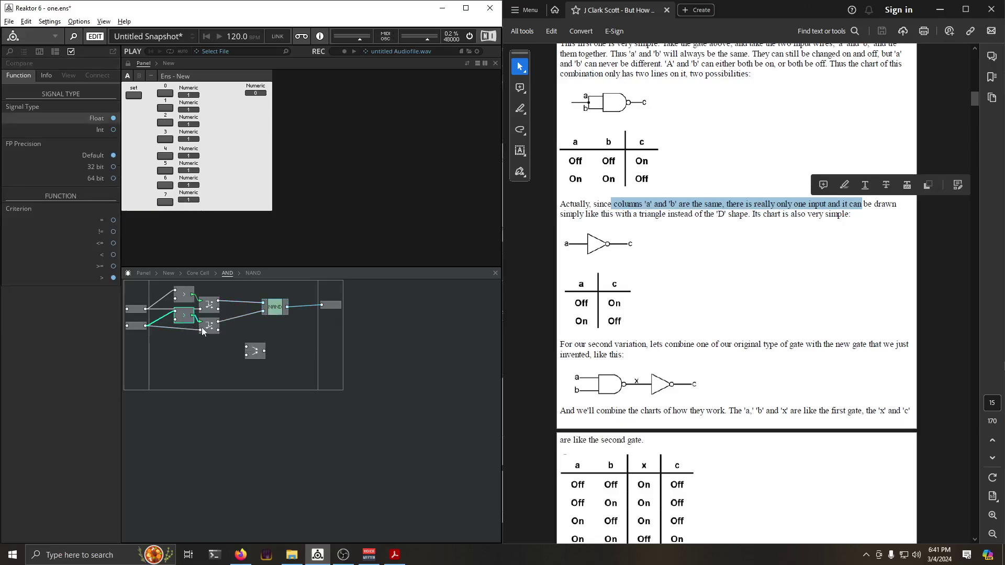
Move the second Compare and Router modules up close beneath the first pair, and return to the core cell
{"action": "left_click", "coordinate": [211, 325]}
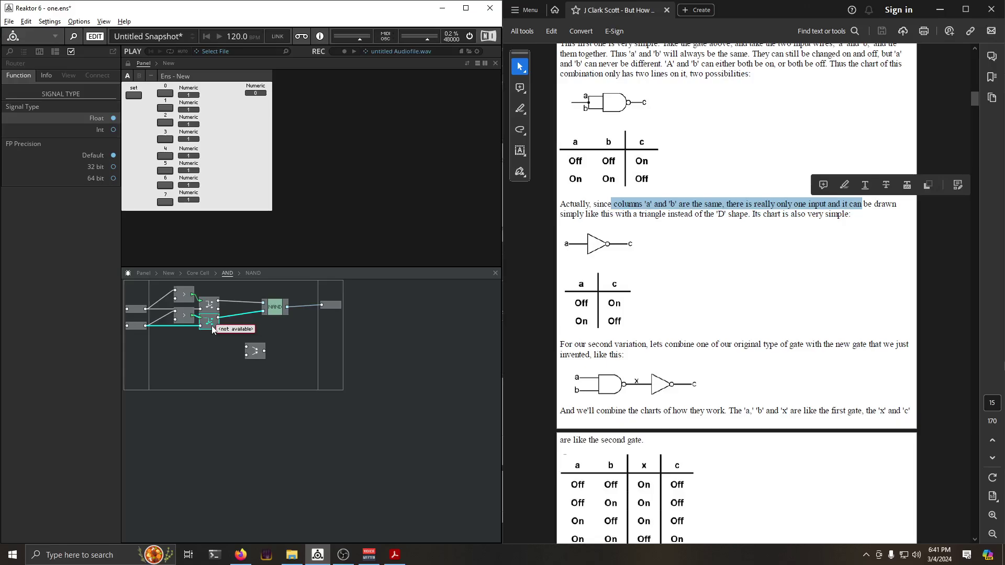
{"action": "left_click", "coordinate": [187, 313]}
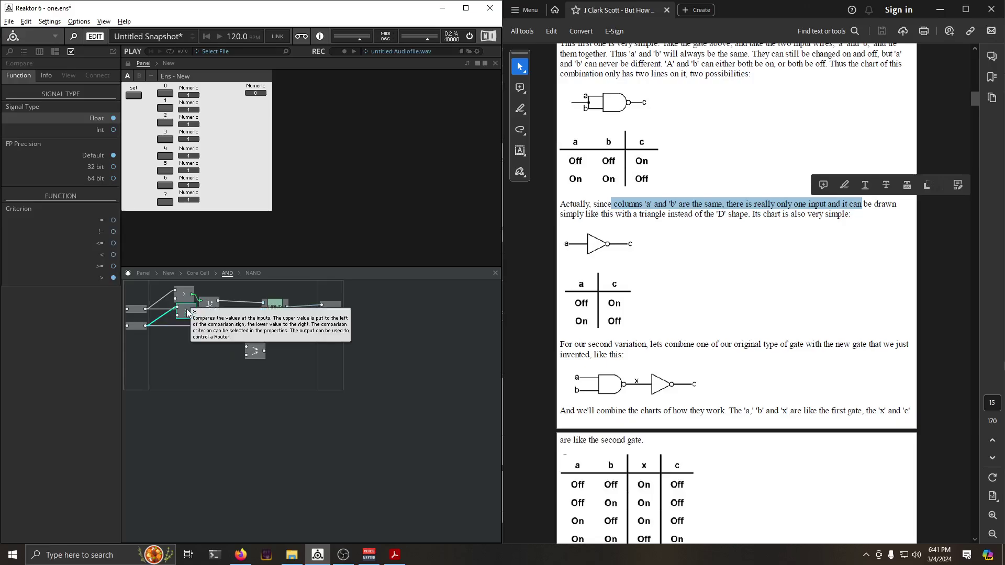
{"action": "double_click", "coordinate": [223, 288]}
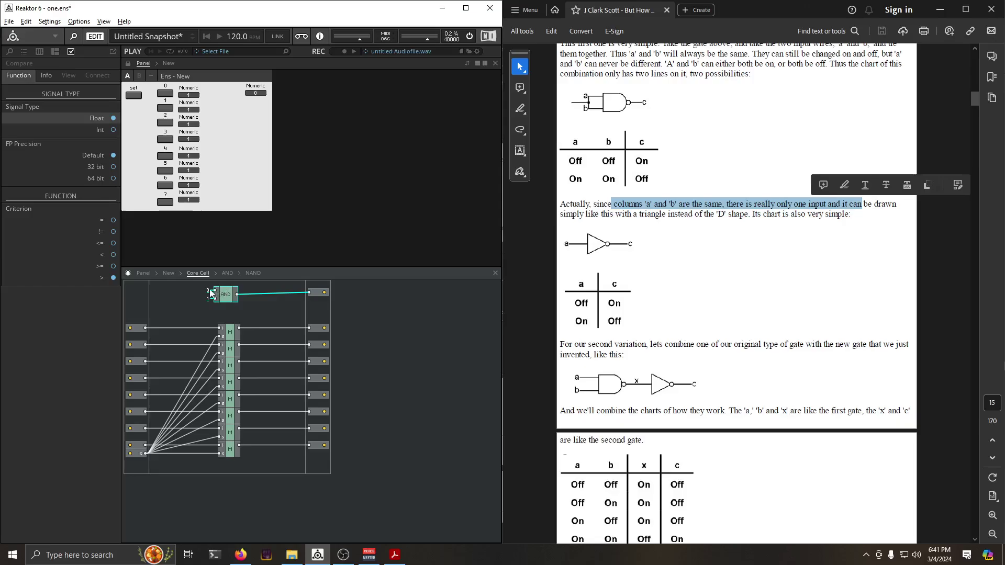
Test the AND macro with different 0 and 1 values on its two input constants, ending with the first constant at 1
{"action": "left_click", "coordinate": [213, 306]}
{"action": "left_click", "coordinate": [208, 300]}
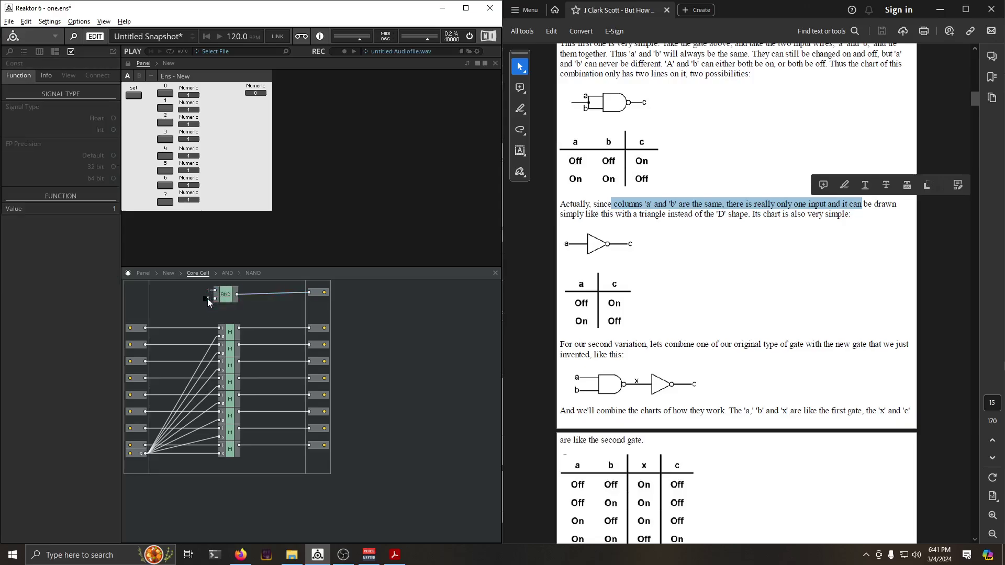
{"action": "left_click", "coordinate": [206, 312]}
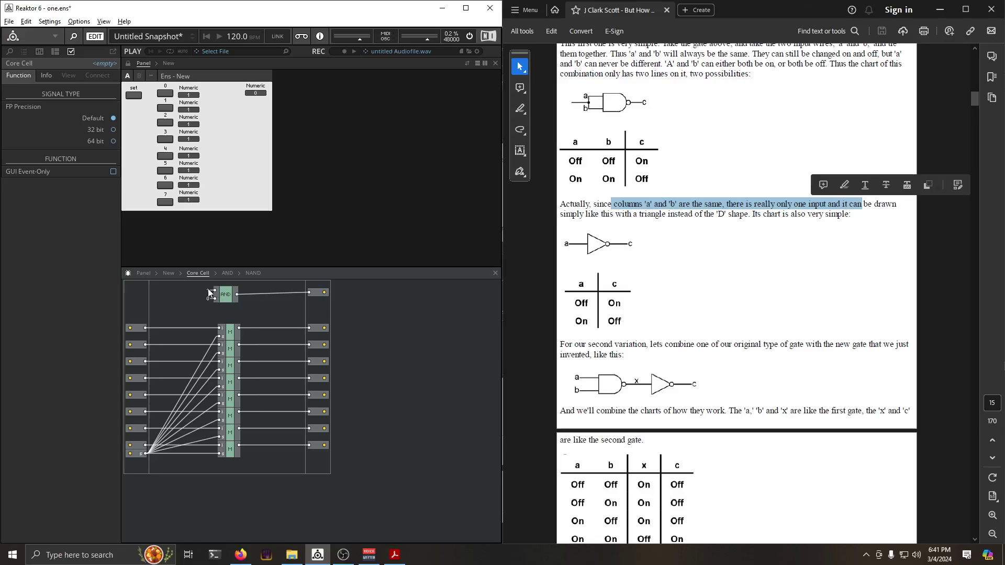
{"action": "left_click", "coordinate": [209, 295]}
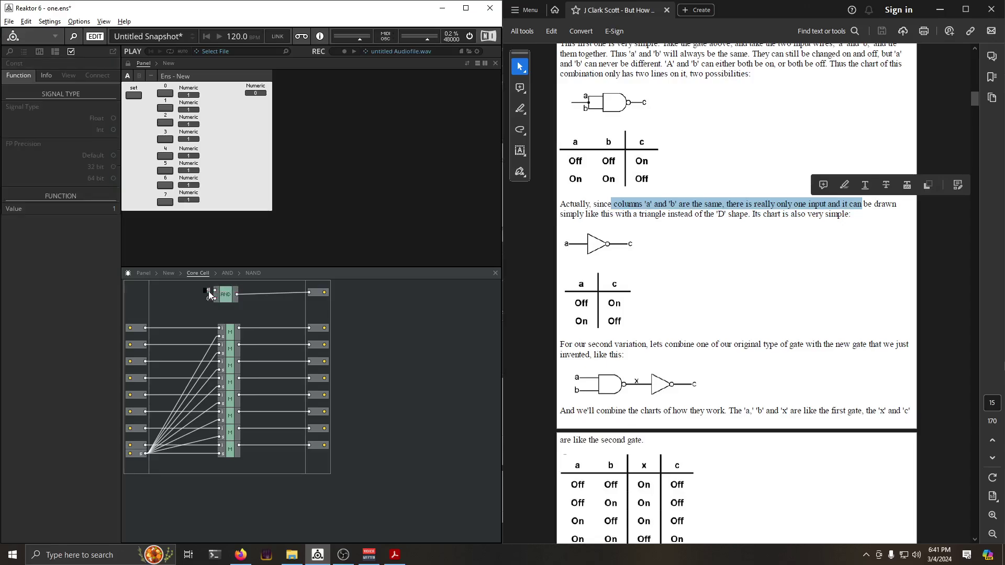
{"action": "left_click", "coordinate": [208, 308]}
{"action": "left_click", "coordinate": [209, 296]}
{"action": "left_click", "coordinate": [212, 312]}
{"action": "left_click", "coordinate": [209, 295]}
{"action": "left_click", "coordinate": [208, 303]}
{"action": "double_click", "coordinate": [208, 292]}
{"action": "type", "text": "1"}
{"action": "left_click", "coordinate": [208, 306]}
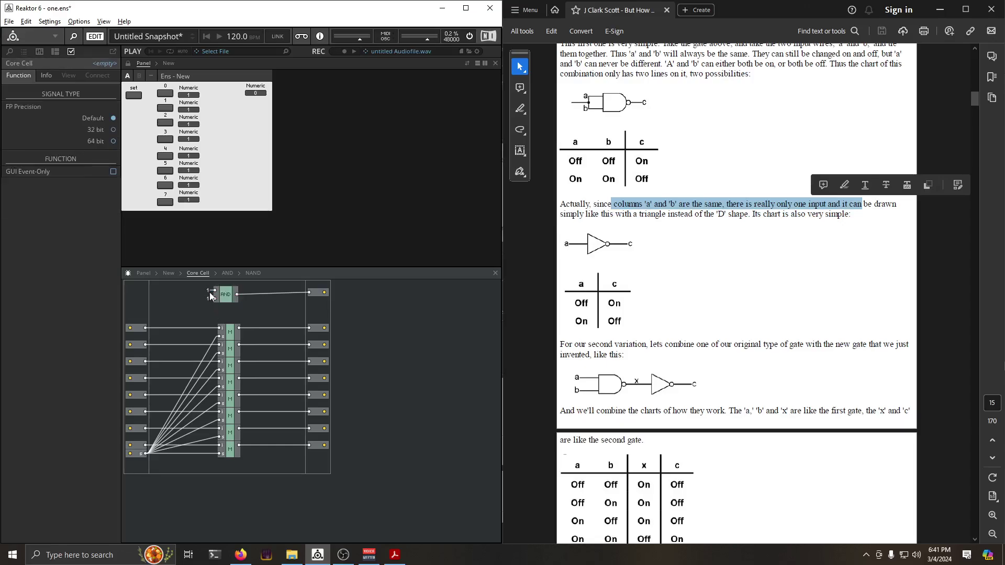
Try further 0 and 1 combinations on the AND macro's constants, leaving both set to 1
{"action": "left_click", "coordinate": [209, 292]}
{"action": "left_click", "coordinate": [209, 310]}
{"action": "left_click", "coordinate": [208, 297]}
{"action": "left_click", "coordinate": [213, 311]}
{"action": "left_click", "coordinate": [208, 299]}
{"action": "left_click", "coordinate": [215, 310]}
{"action": "double_click", "coordinate": [209, 298]}
{"action": "type", "text": "1"}
{"action": "left_click", "coordinate": [214, 312]}
Reopen the AND macro, nudge the second Compare module, check the wire signals, and move the unconnected module closer to the others
{"action": "double_click", "coordinate": [224, 298]}
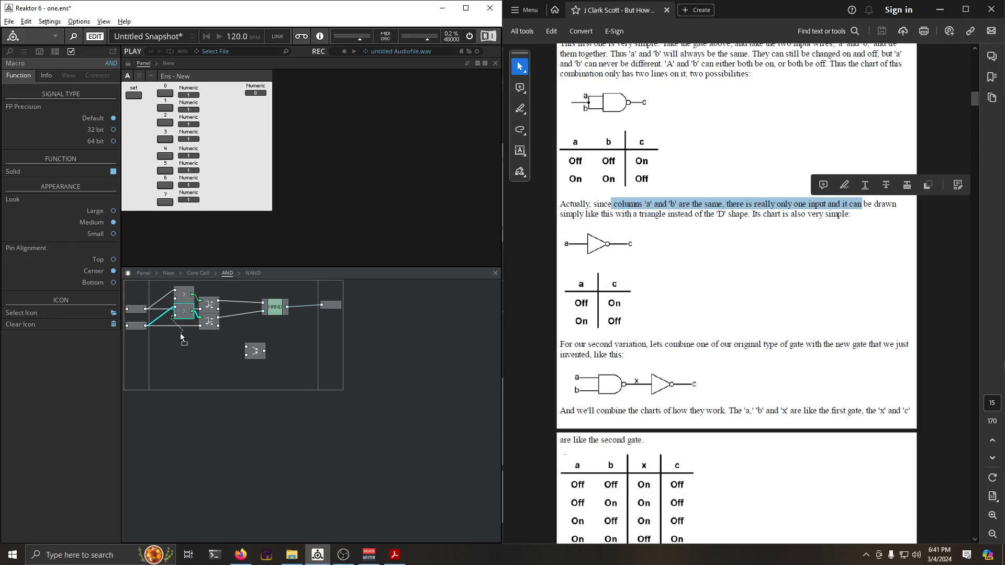
{"action": "left_click", "coordinate": [183, 315]}
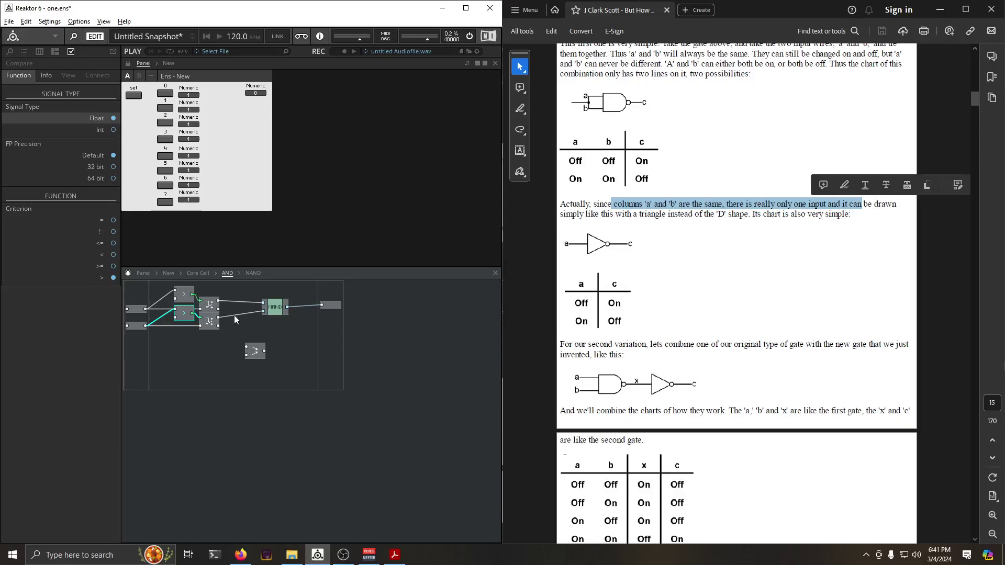
{"action": "mouse_move", "coordinate": [233, 300]}
{"action": "mouse_move", "coordinate": [158, 302]}
{"action": "left_click_drag", "start_coordinate": [253, 351], "coordinate": [225, 327]}
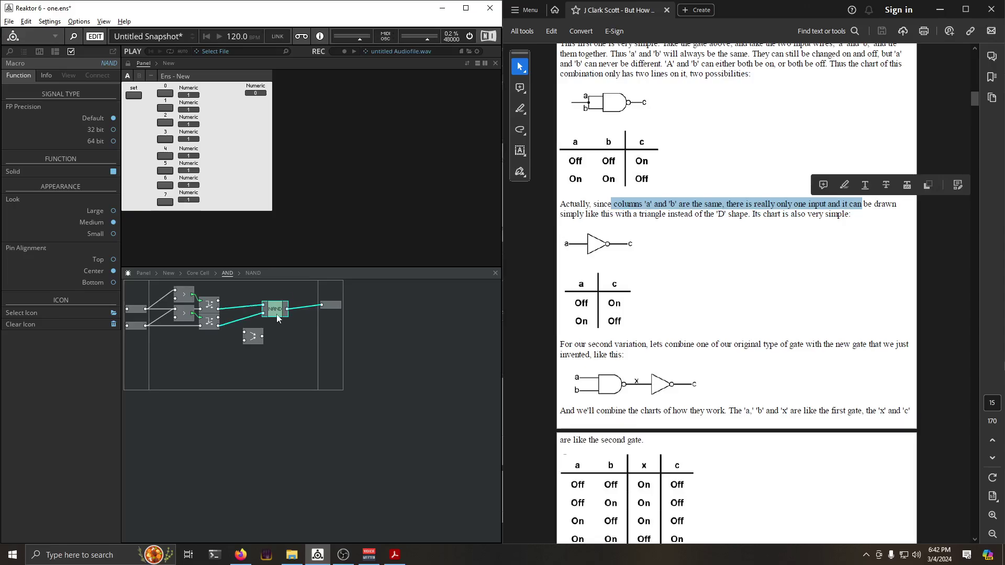
Test the AND macro in the core cell with its constants at 0 and 1, and reset both to 1
{"action": "left_click", "coordinate": [198, 272]}
{"action": "left_click", "coordinate": [208, 292]}
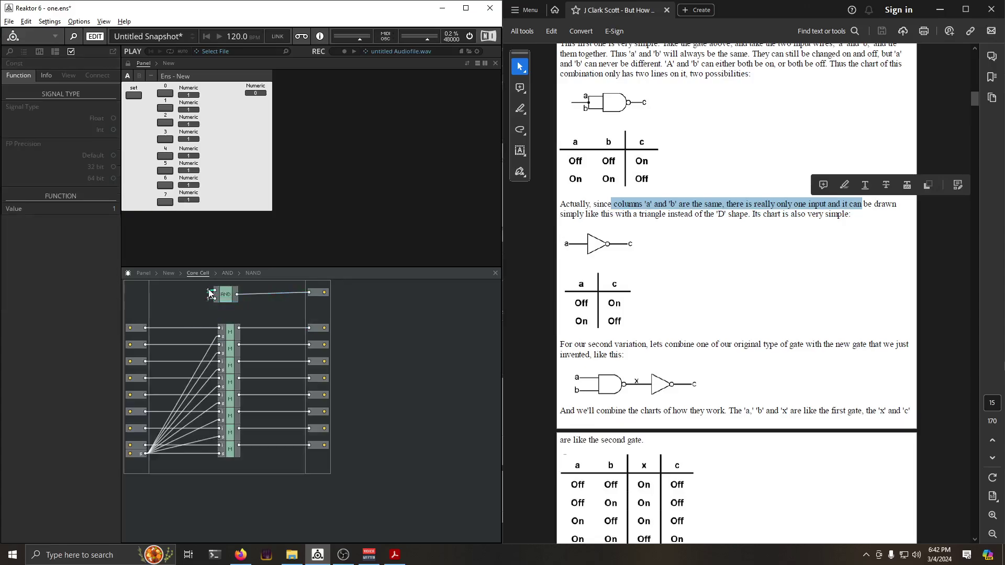
{"action": "left_click", "coordinate": [198, 308]}
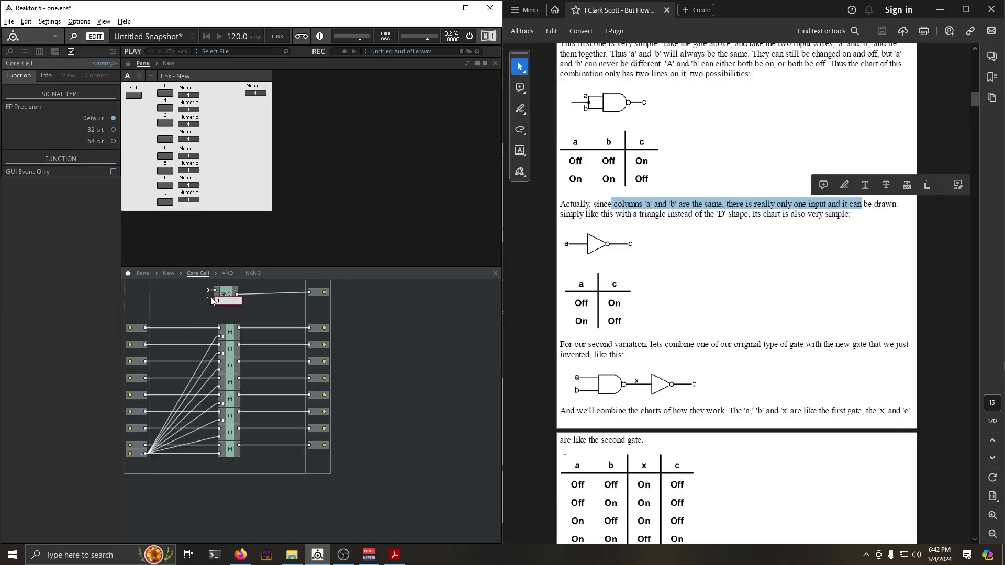
{"action": "double_click", "coordinate": [208, 296]}
{"action": "left_click", "coordinate": [279, 335]}
{"action": "double_click", "coordinate": [278, 335]}
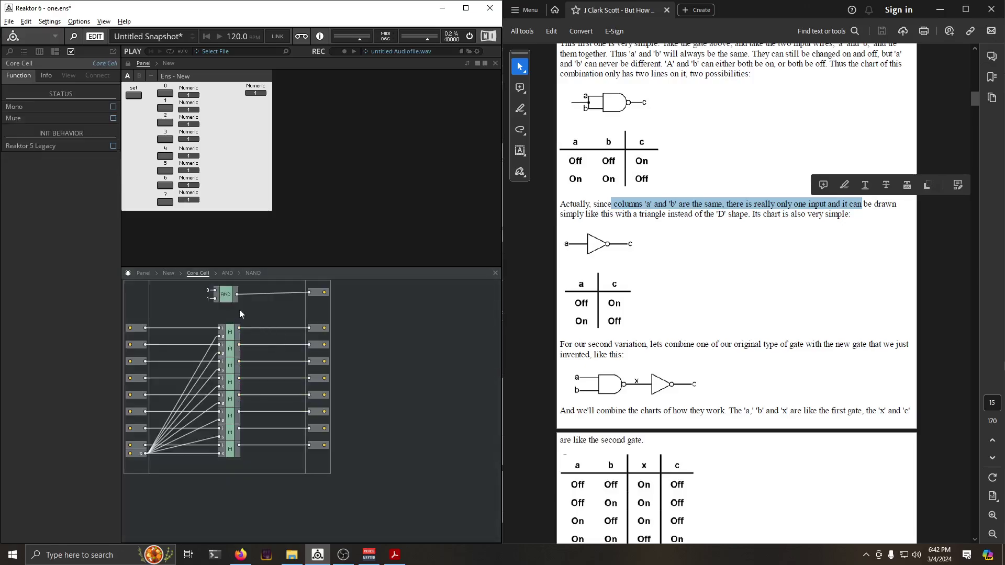
{"action": "mouse_move", "coordinate": [211, 299]}
{"action": "left_mouse_down"}
{"action": "mouse_move", "coordinate": [212, 308]}
{"action": "mouse_move", "coordinate": [210, 298]}
{"action": "left_mouse_up"}
{"action": "left_click", "coordinate": [205, 312]}
{"action": "left_click", "coordinate": [212, 312]}
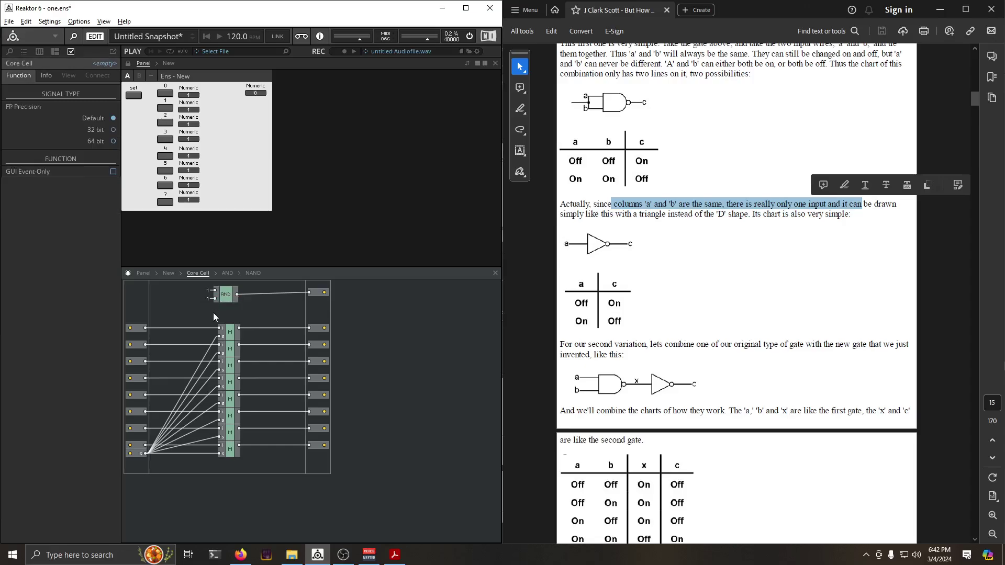
Test the AND macro's constants as 0 and 0, 1 and 0, and 1 and 1 inside the core cell
{"action": "double_click", "coordinate": [207, 290]}
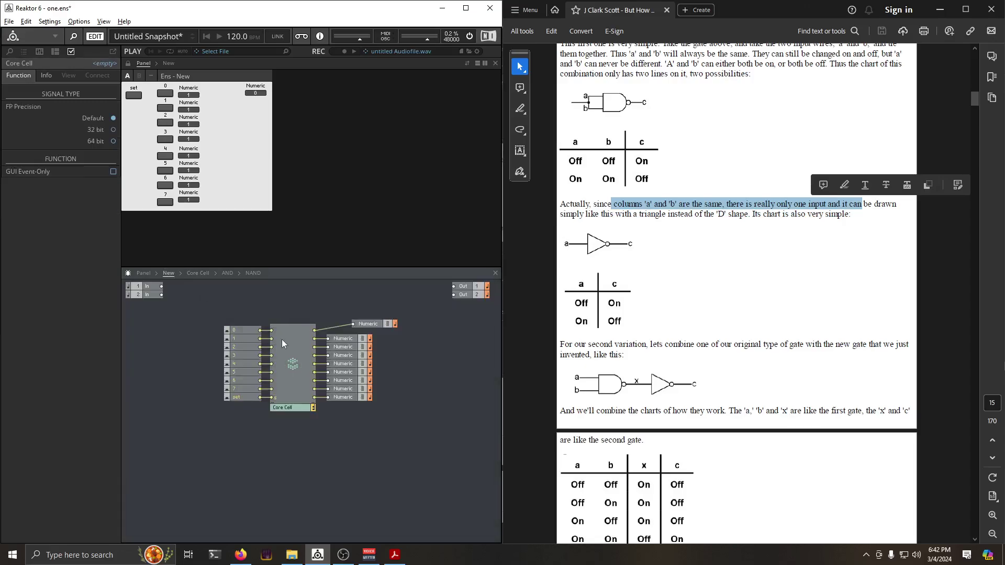
{"action": "left_click", "coordinate": [283, 340]}
{"action": "double_click", "coordinate": [284, 340]}
{"action": "left_click", "coordinate": [208, 291]}
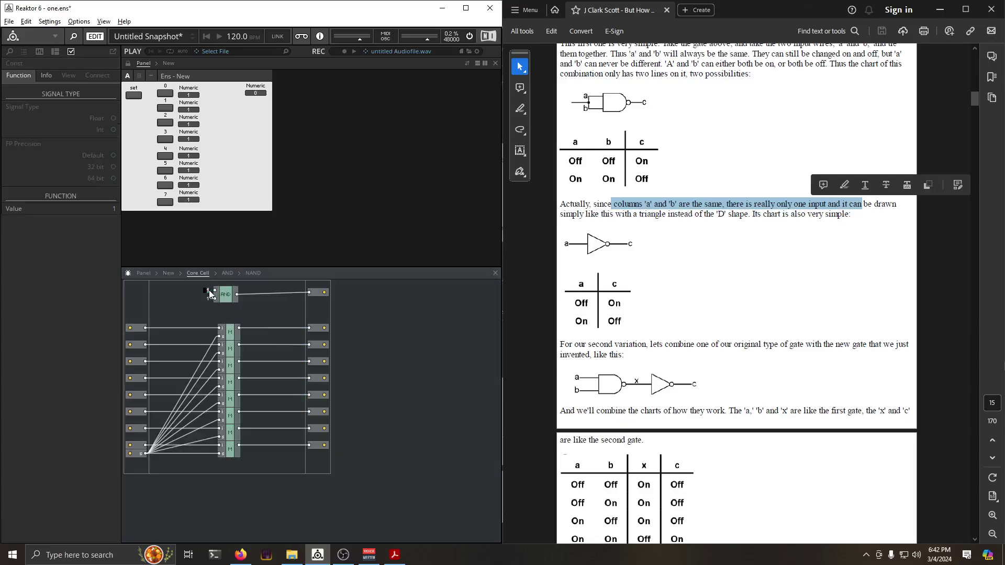
{"action": "key", "text": "Delete"}
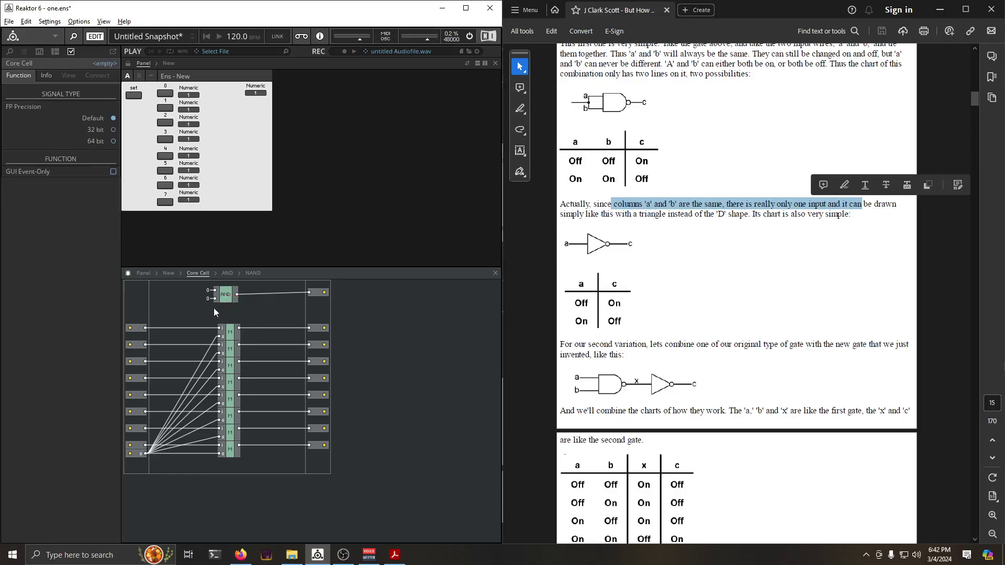
{"action": "left_click", "coordinate": [209, 291]}
{"action": "left_click", "coordinate": [210, 305]}
{"action": "left_click", "coordinate": [207, 298]}
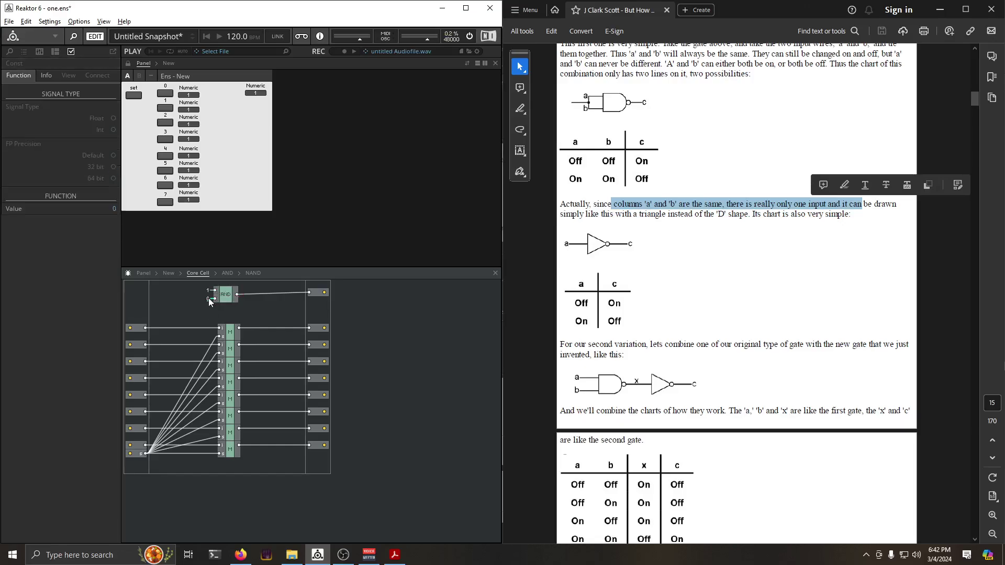
{"action": "key", "text": "Delete"}
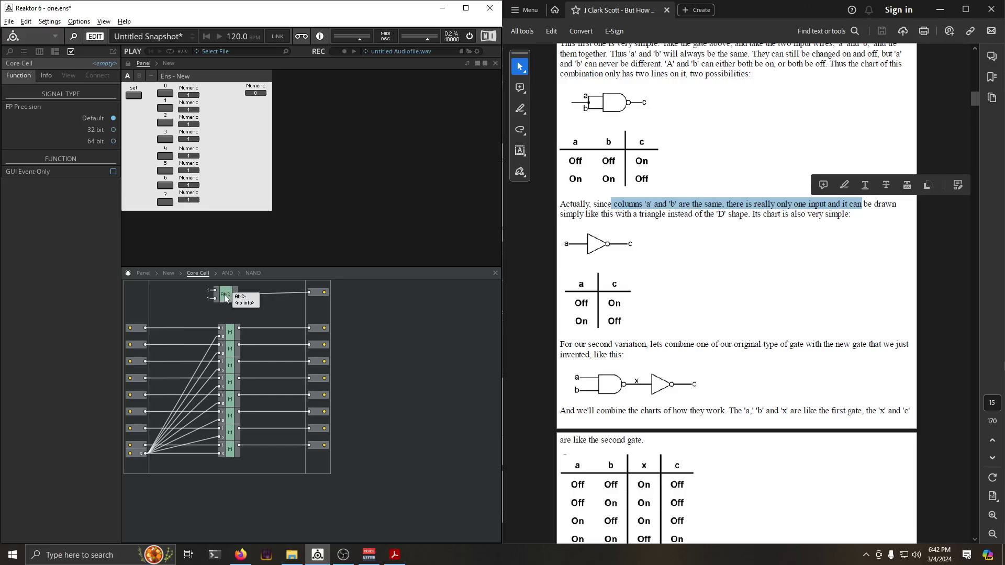
Open the AND macro and delete both Compare and Router pairs along with the unconnected module
{"action": "double_click", "coordinate": [225, 296]}
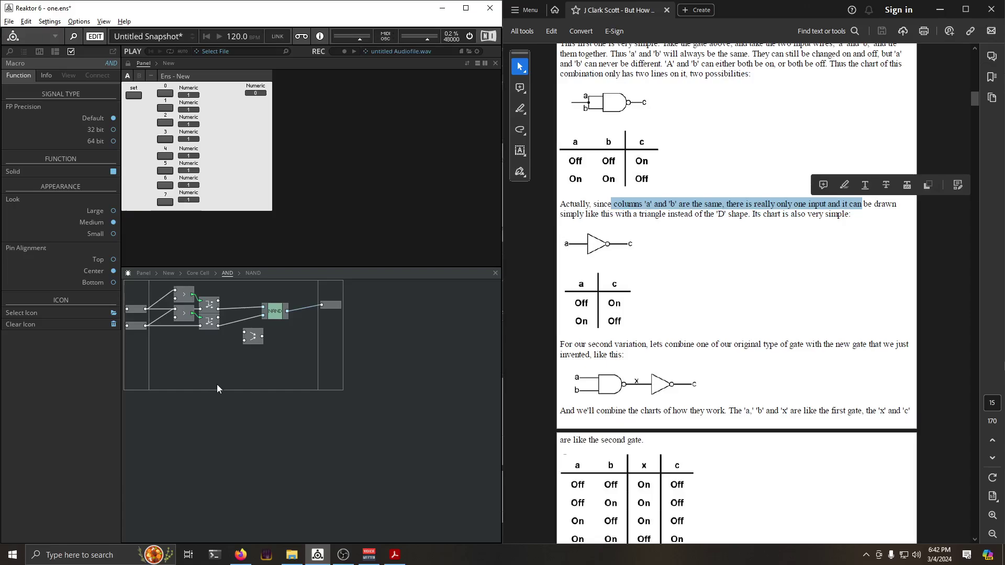
{"action": "left_click_drag", "start_coordinate": [223, 375], "coordinate": [181, 289]}
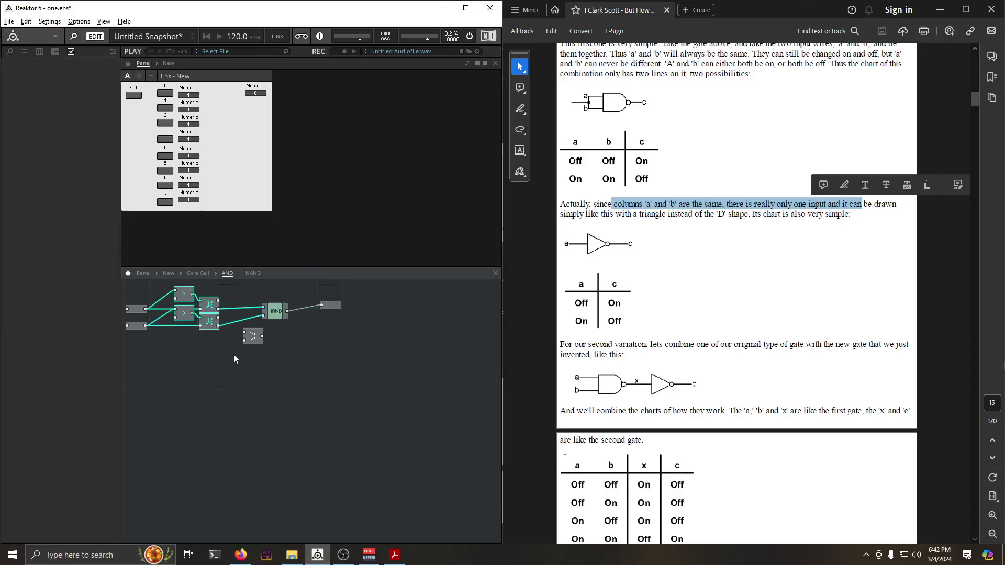
{"action": "key", "text": "Delete"}
Move the NAND gate nearer the inputs and wire the two macro inputs directly to it, stacking the input ports together
{"action": "left_click_drag", "start_coordinate": [270, 321], "coordinate": [189, 309]}
{"action": "left_click", "coordinate": [134, 307]}
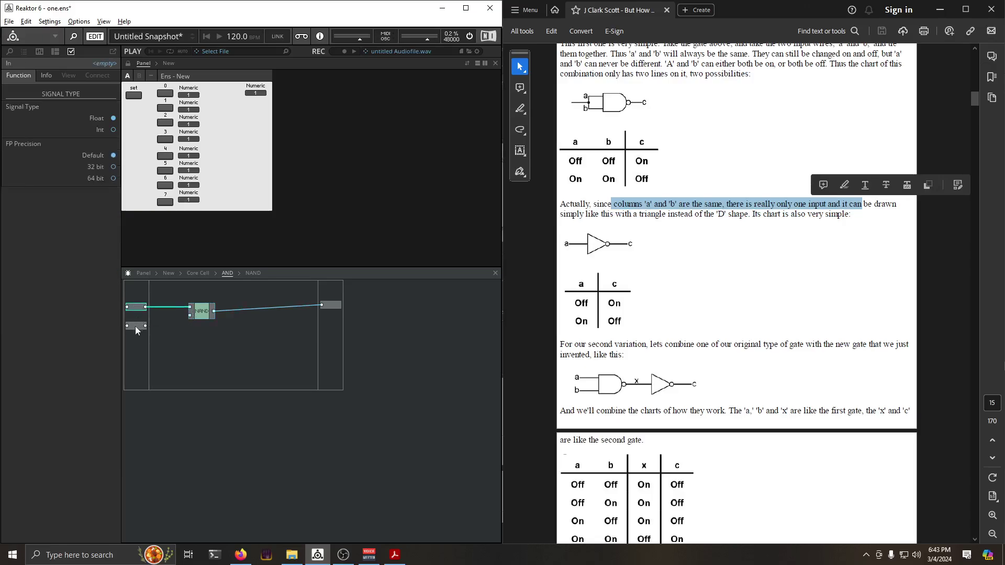
{"action": "left_click_drag", "start_coordinate": [135, 325], "coordinate": [190, 319]}
{"action": "left_click", "coordinate": [142, 320]}
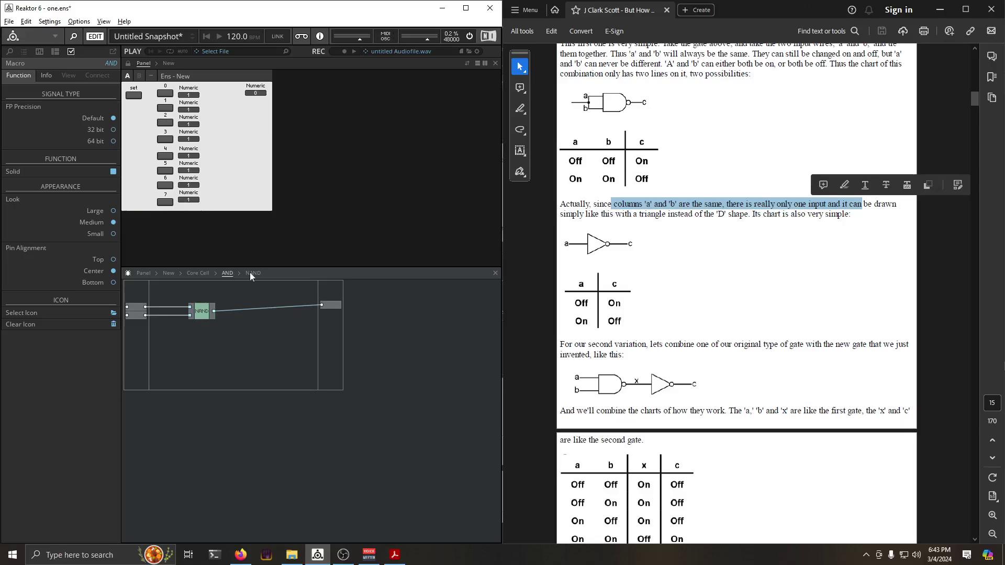
Rebuild the AND macro from three NAND gates: feed both inputs to two parallel NANDs, and combine these in a third wired to the output
{"action": "scroll", "coordinate": [602, 388], "scroll_direction": "down", "scroll_amount": 4}
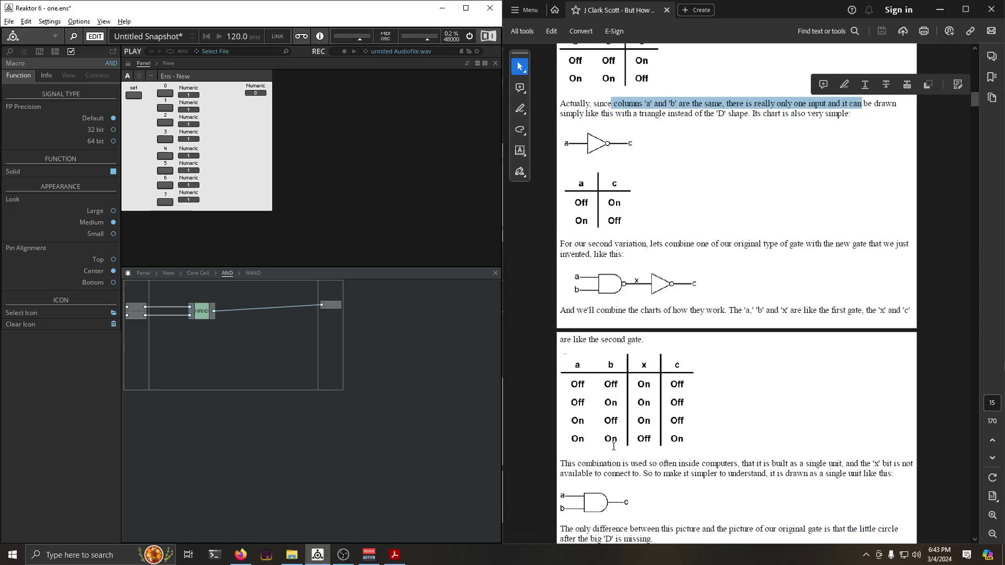
{"action": "scroll", "coordinate": [678, 439], "scroll_direction": "up", "scroll_amount": 3}
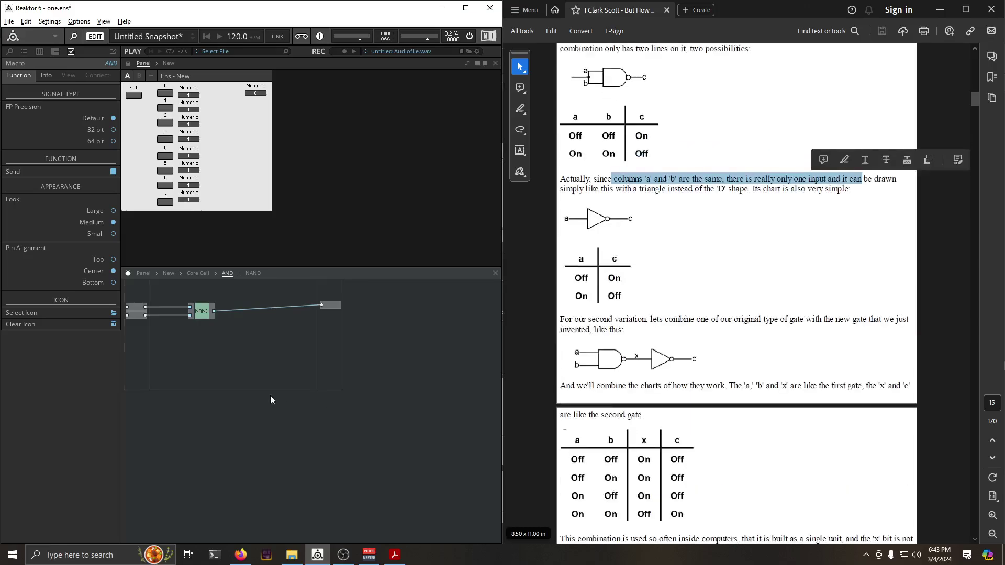
{"action": "mouse_move", "coordinate": [231, 308]}
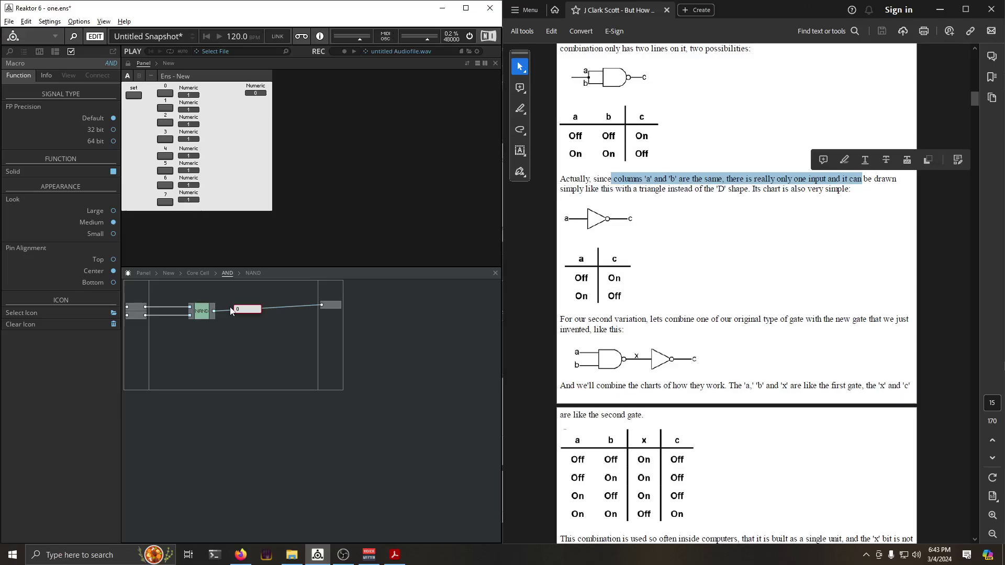
{"action": "left_click_drag", "start_coordinate": [200, 315], "coordinate": [212, 304]}
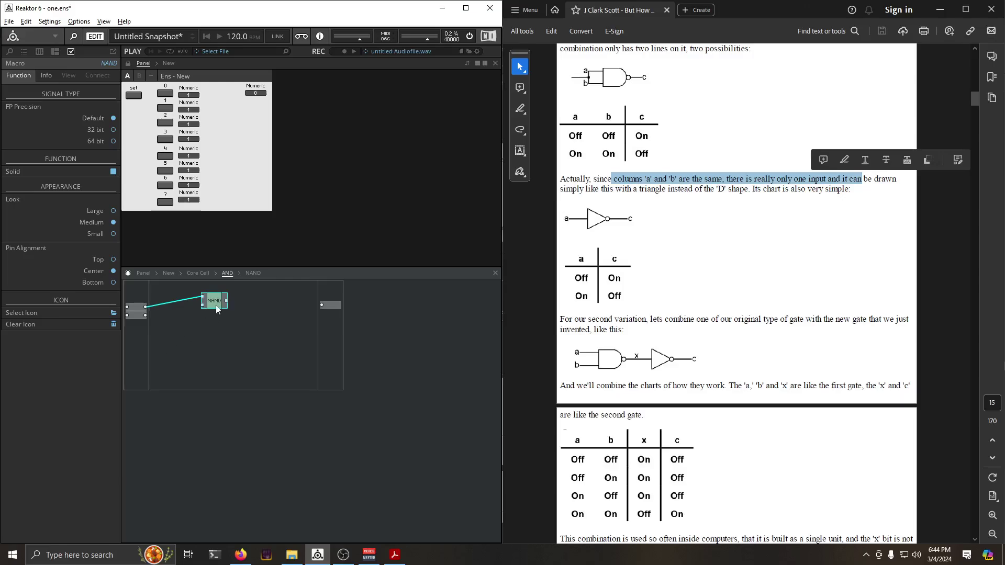
{"action": "left_click_drag", "start_coordinate": [216, 308], "coordinate": [177, 315]}
{"action": "mouse_move", "coordinate": [192, 316]}
{"action": "left_mouse_down"}
{"action": "mouse_move", "coordinate": [188, 308]}
{"action": "mouse_move", "coordinate": [183, 322]}
{"action": "left_mouse_up"}
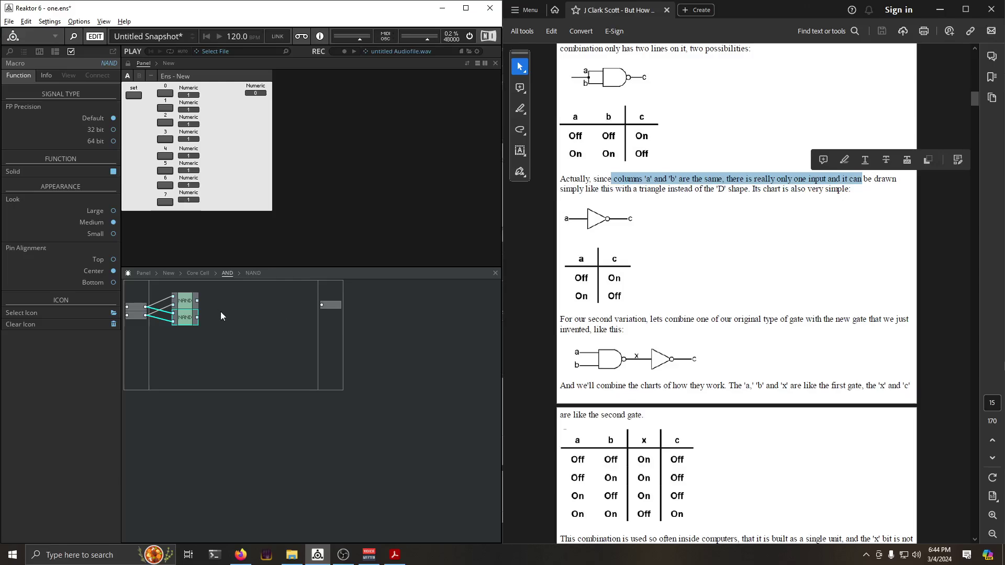
{"action": "left_click_drag", "start_coordinate": [186, 301], "coordinate": [226, 309]}
{"action": "left_click_drag", "start_coordinate": [244, 306], "coordinate": [330, 309]}
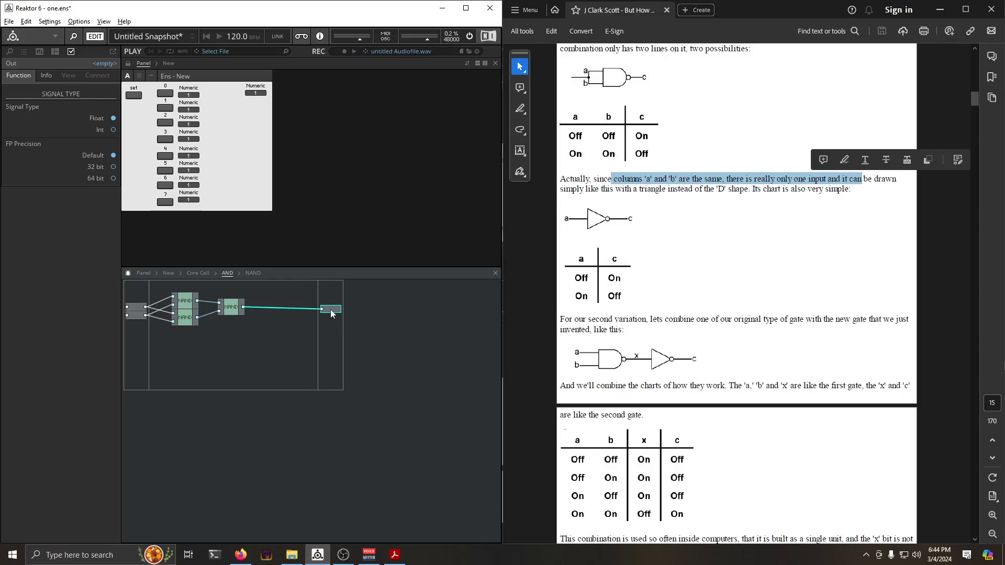
Test the rebuilt AND macro in the core cell with its constants at 0 and 1, 0 and 0, and 1 and 1
{"action": "left_click", "coordinate": [203, 273]}
{"action": "left_click", "coordinate": [210, 293]}
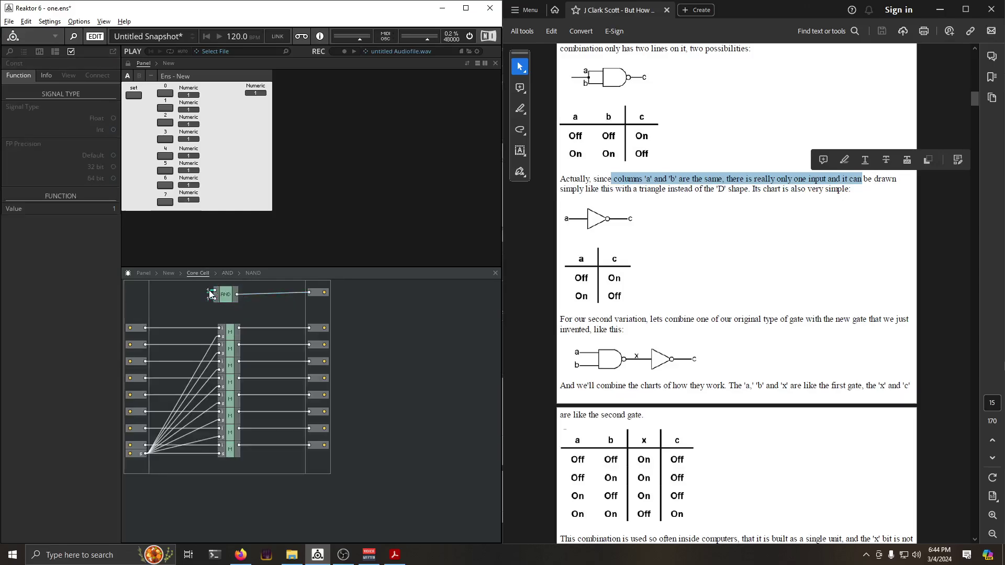
{"action": "type", "text": "0"}
{"action": "left_click", "coordinate": [202, 305]}
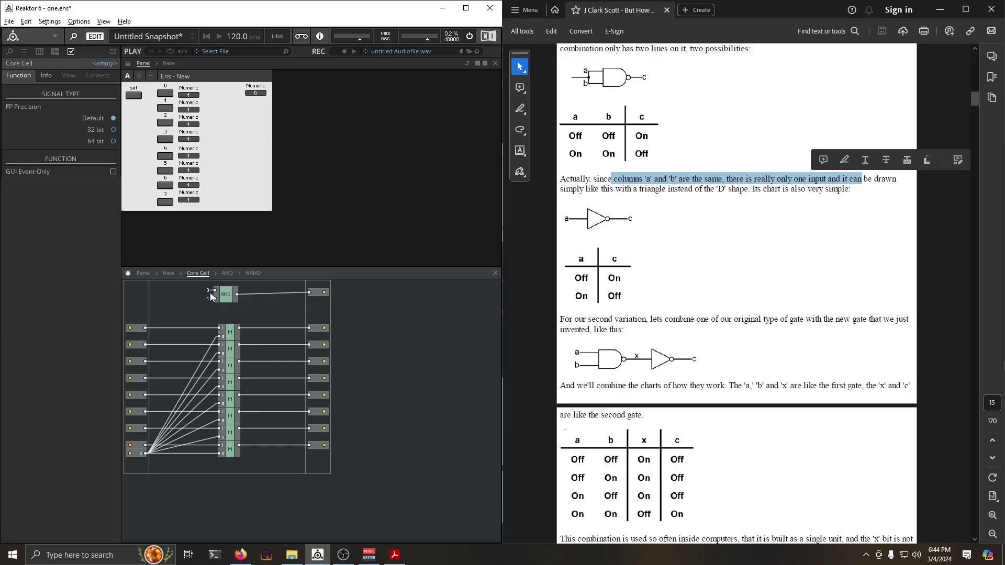
{"action": "double_click", "coordinate": [208, 298]}
{"action": "type", "text": "0"}
{"action": "left_click", "coordinate": [212, 313]}
{"action": "type", "text": "1"}
{"action": "left_click", "coordinate": [209, 291]}
{"action": "double_click", "coordinate": [210, 299]}
{"action": "type", "text": "1"}
{"action": "left_click", "coordinate": [211, 307]}
Test the AND macro with constants 0 and 1, set them to 1 and 0, and reopen the macro
{"action": "double_click", "coordinate": [209, 292]}
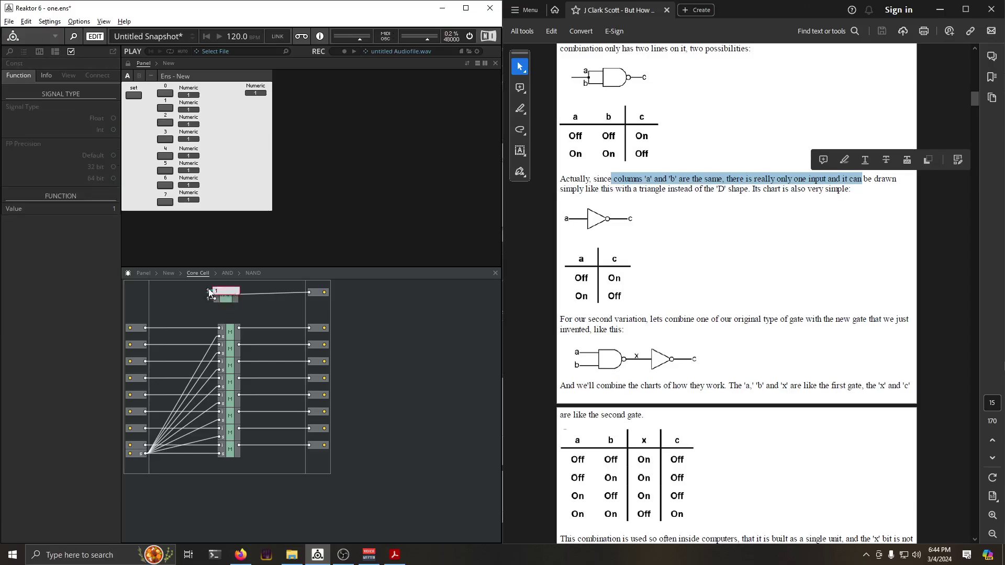
{"action": "type", "text": "0"}
{"action": "left_click", "coordinate": [205, 309]}
{"action": "double_click", "coordinate": [208, 302]}
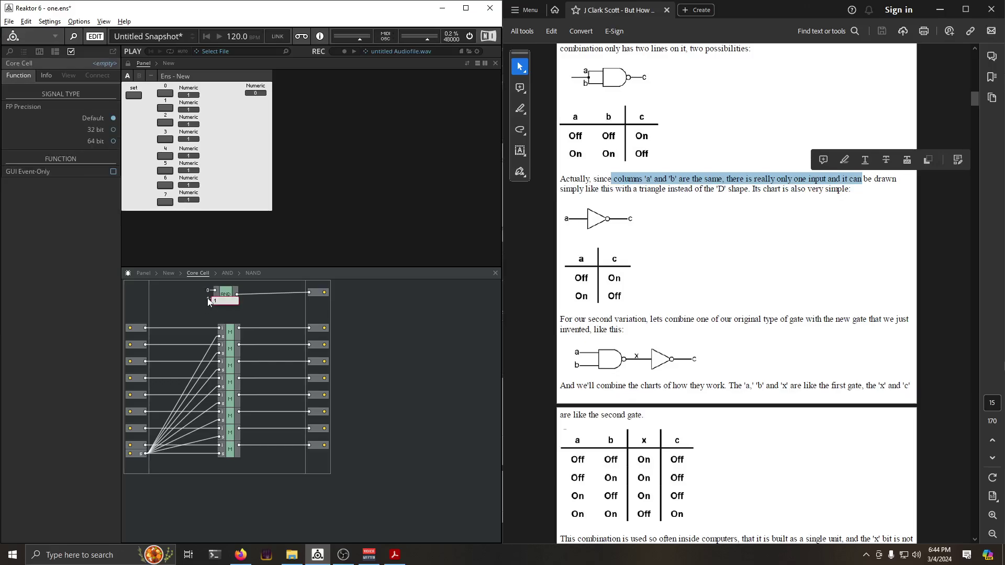
{"action": "left_click", "coordinate": [209, 302]}
{"action": "double_click", "coordinate": [209, 291]}
{"action": "type", "text": "1"}
{"action": "left_click", "coordinate": [210, 304]}
{"action": "double_click", "coordinate": [209, 298]}
{"action": "type", "text": "0"}
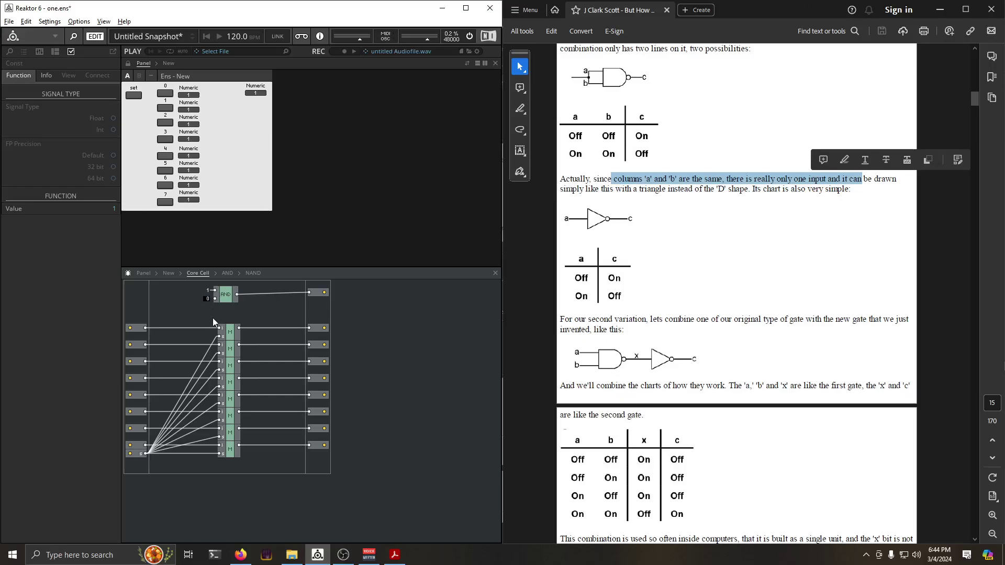
{"action": "left_click", "coordinate": [213, 319]}
{"action": "double_click", "coordinate": [224, 293]}
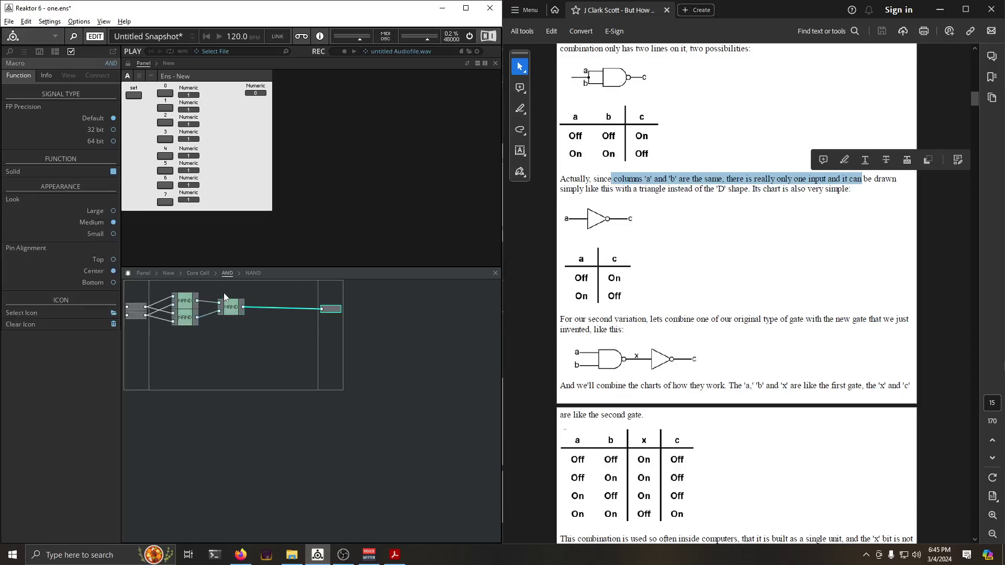
Compact the board inside the AND macro and return to the core cell
{"action": "right_click", "coordinate": [238, 350]}
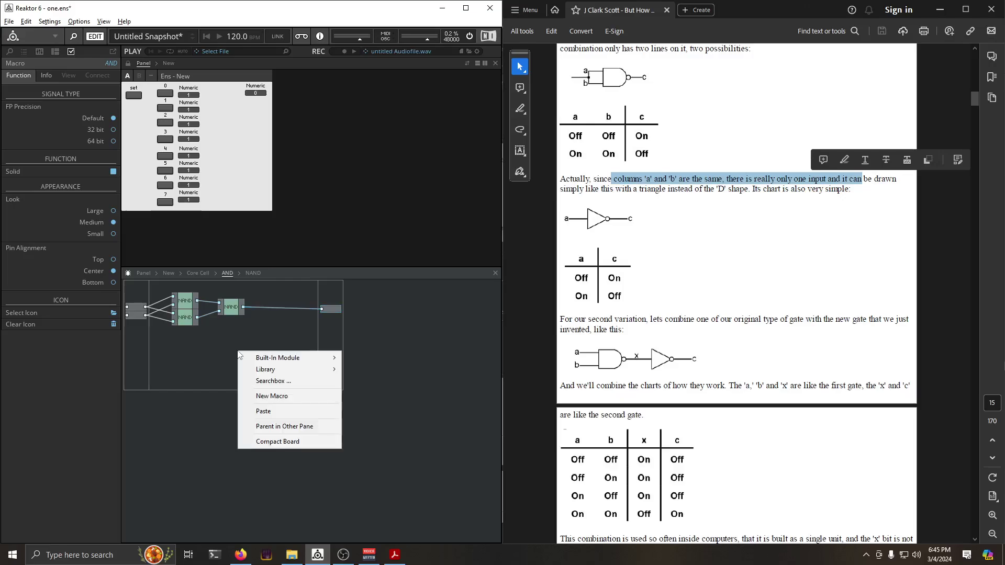
{"action": "left_click", "coordinate": [280, 442]}
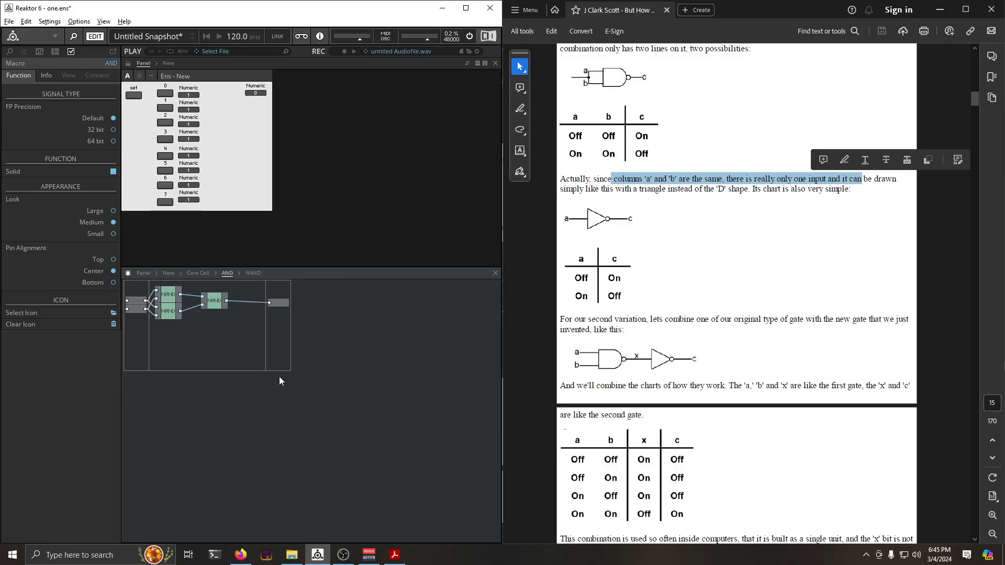
{"action": "left_click", "coordinate": [277, 302]}
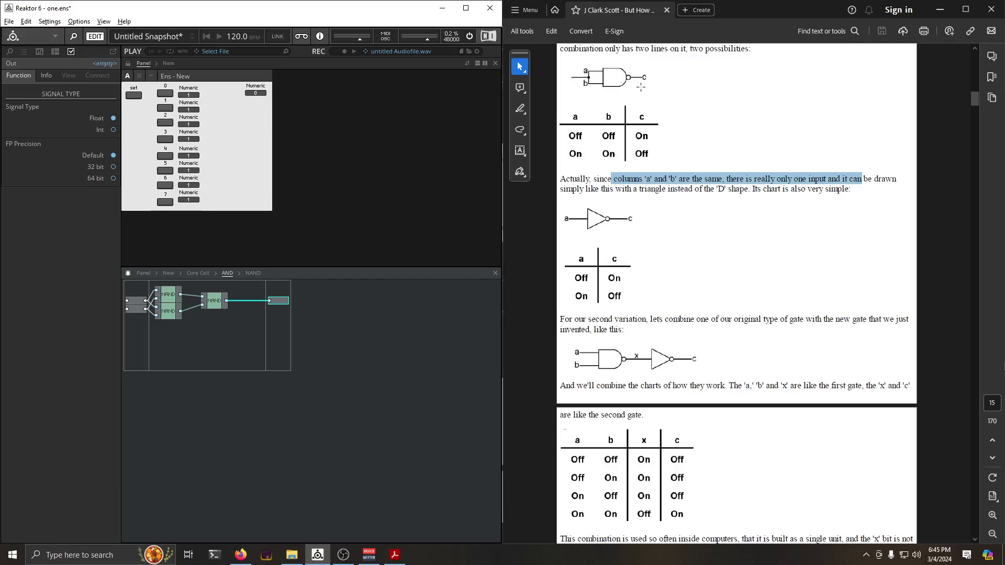
{"action": "left_click", "coordinate": [202, 273]}
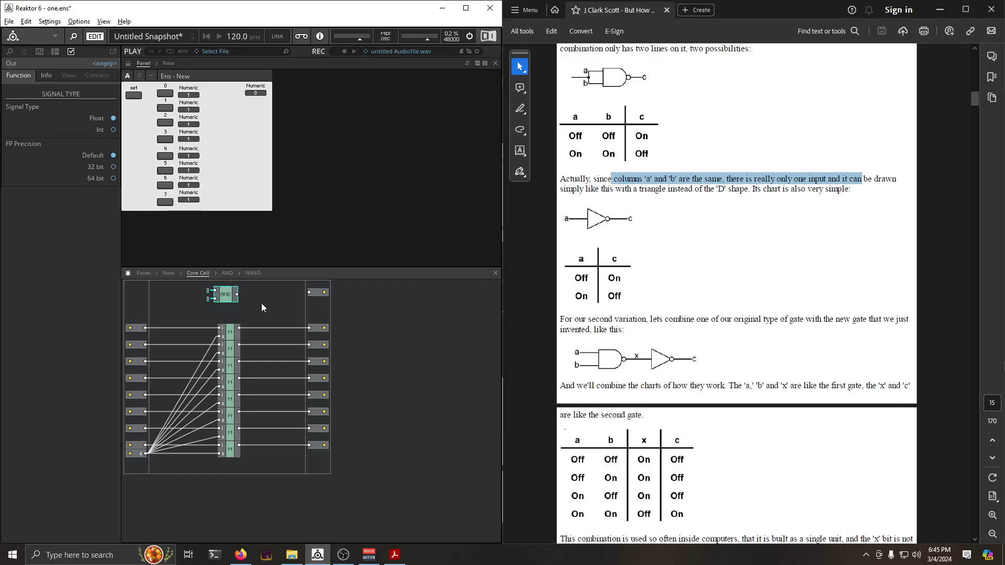
Copy a NAND gate from inside the AND macro and paste it beside the AND macro in the core cell
{"action": "double_click", "coordinate": [230, 297]}
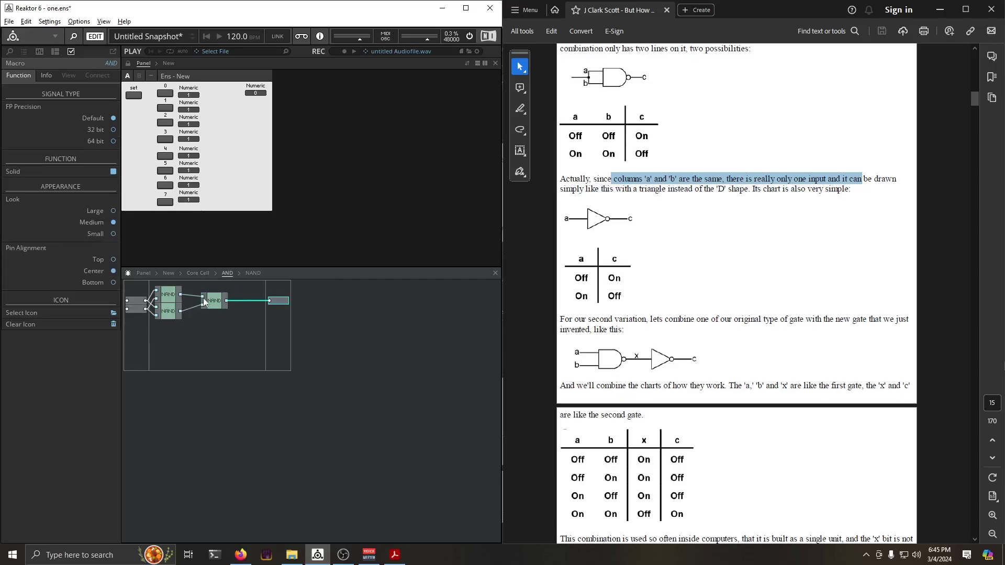
{"action": "right_click", "coordinate": [212, 300]}
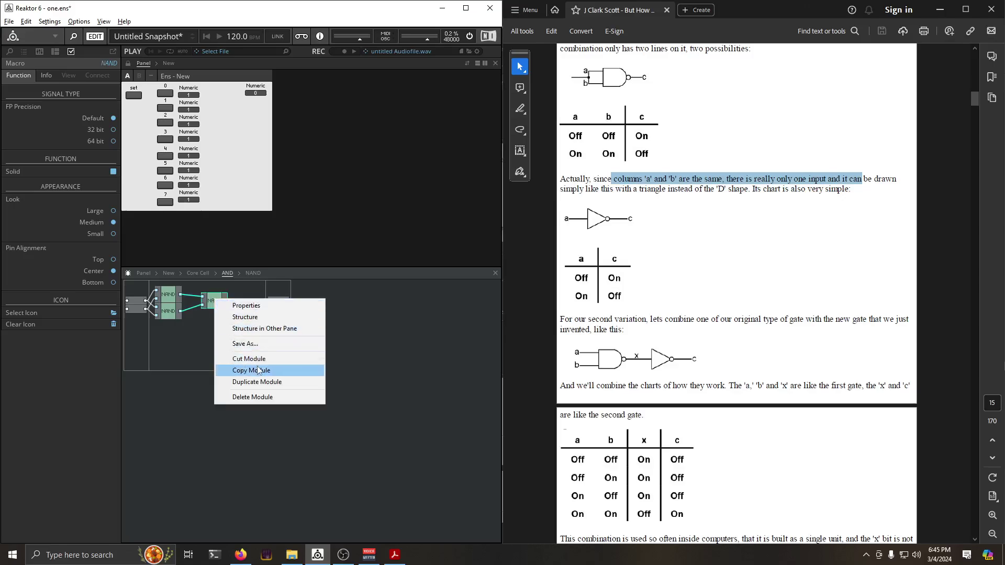
{"action": "left_click", "coordinate": [258, 370]}
{"action": "double_click", "coordinate": [234, 283]}
{"action": "right_click", "coordinate": [164, 302]}
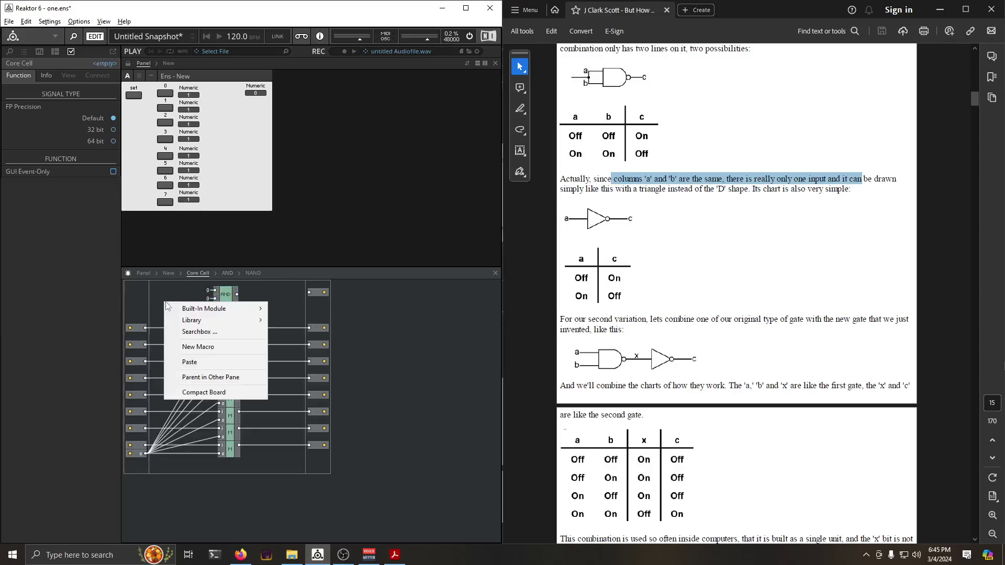
{"action": "left_click", "coordinate": [205, 363]}
{"action": "left_click_drag", "start_coordinate": [179, 311], "coordinate": [182, 298]}
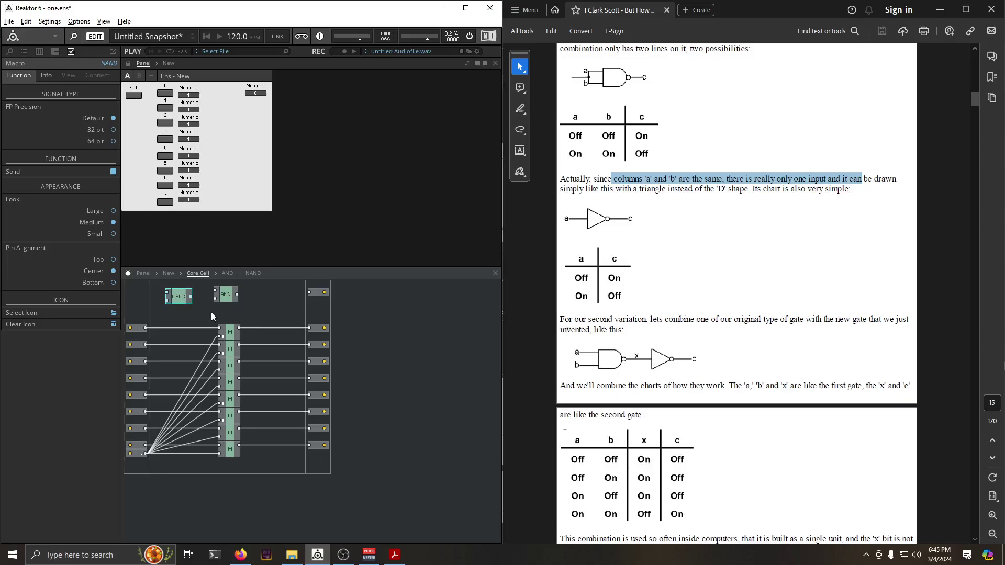
Wire the NAND gate's output to both AND inputs and the top output port, spacing the two gates apart
{"action": "left_click", "coordinate": [205, 302]}
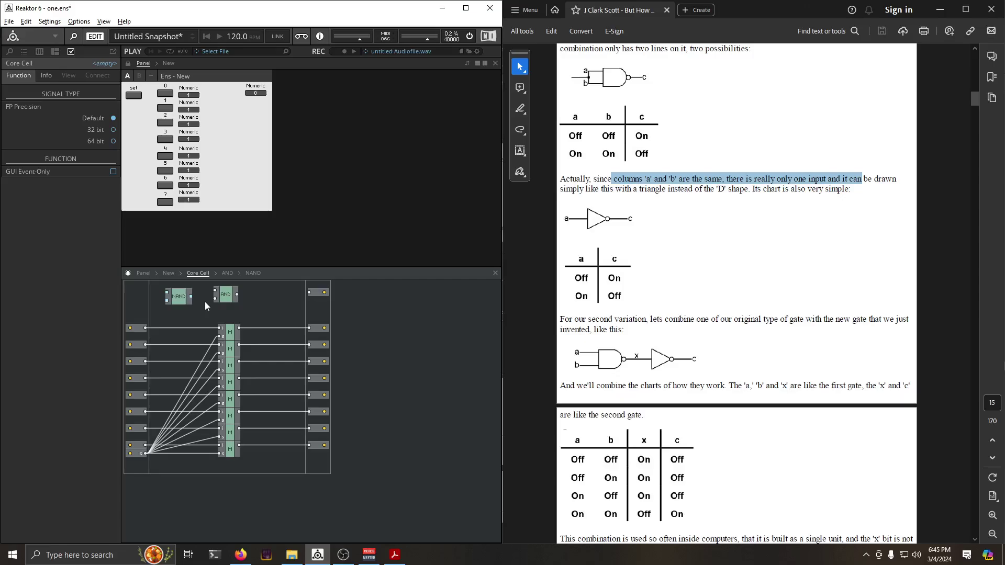
{"action": "left_click_drag", "start_coordinate": [190, 296], "coordinate": [309, 293]}
{"action": "left_click_drag", "start_coordinate": [185, 302], "coordinate": [189, 298]}
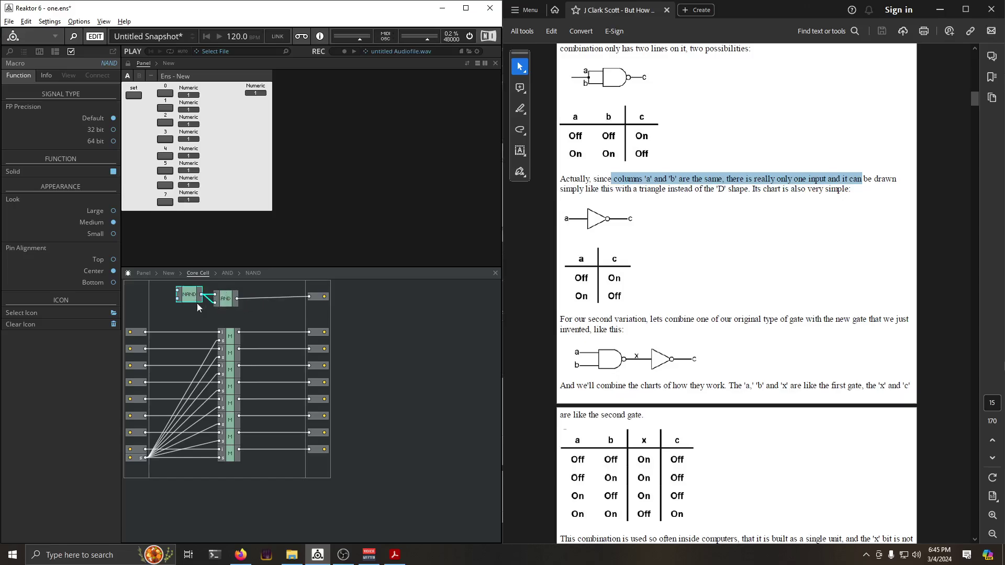
{"action": "left_click_drag", "start_coordinate": [196, 299], "coordinate": [256, 315]}
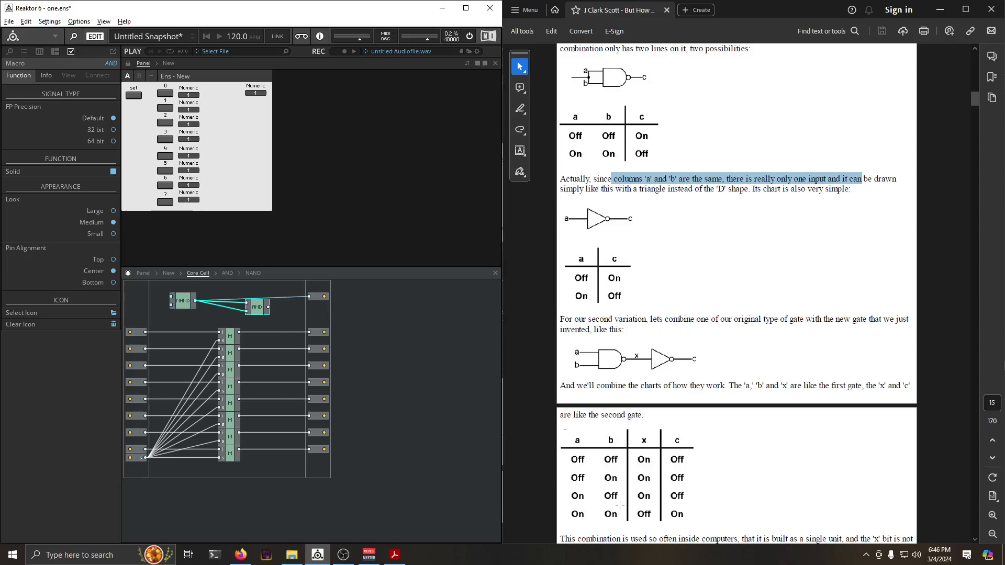
Delete the test NAND gate and the spare top output port from the core cell, leaving the AND macro
{"action": "left_click", "coordinate": [182, 306]}
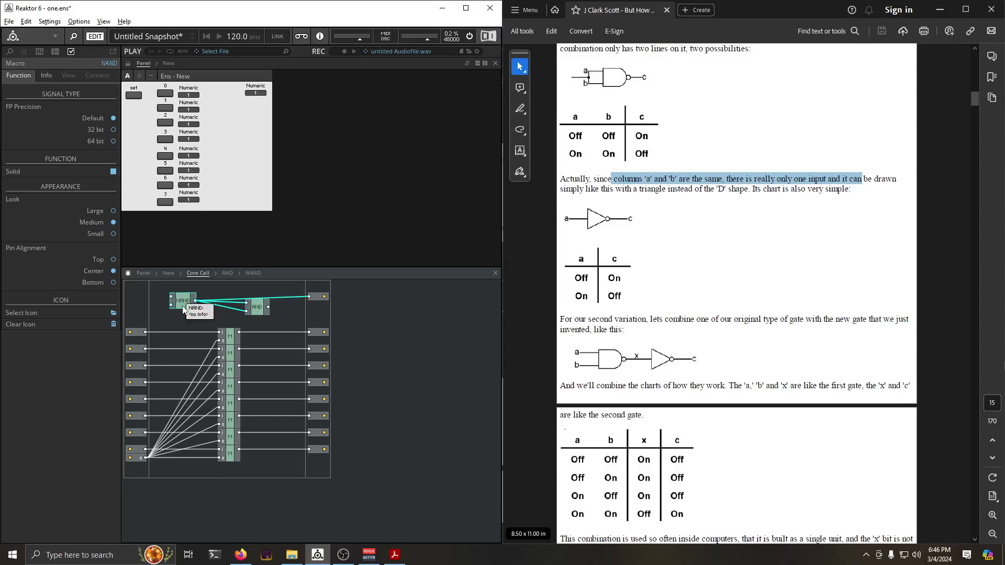
{"action": "scroll", "coordinate": [696, 466], "scroll_direction": "down", "scroll_amount": 5}
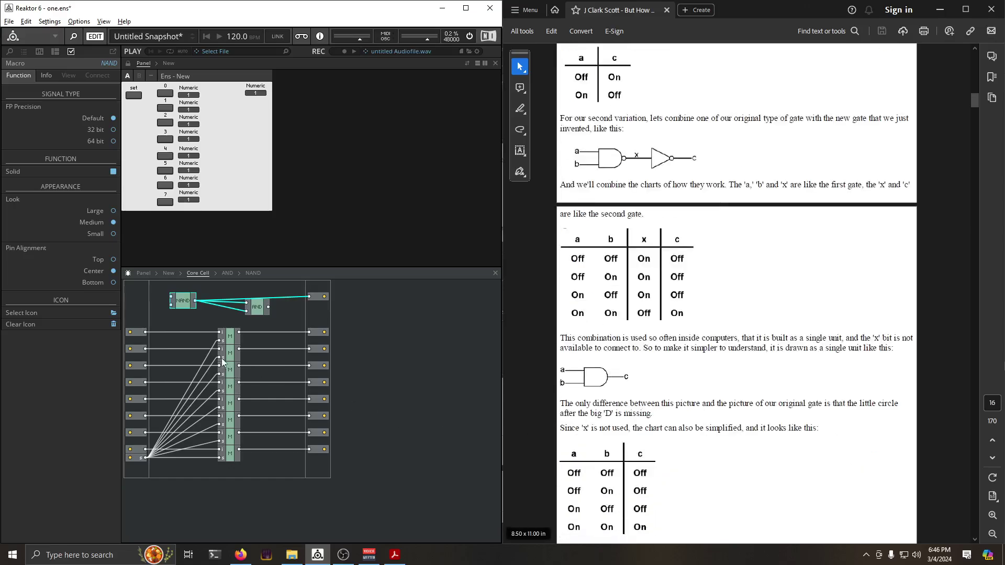
{"action": "left_click", "coordinate": [176, 310]}
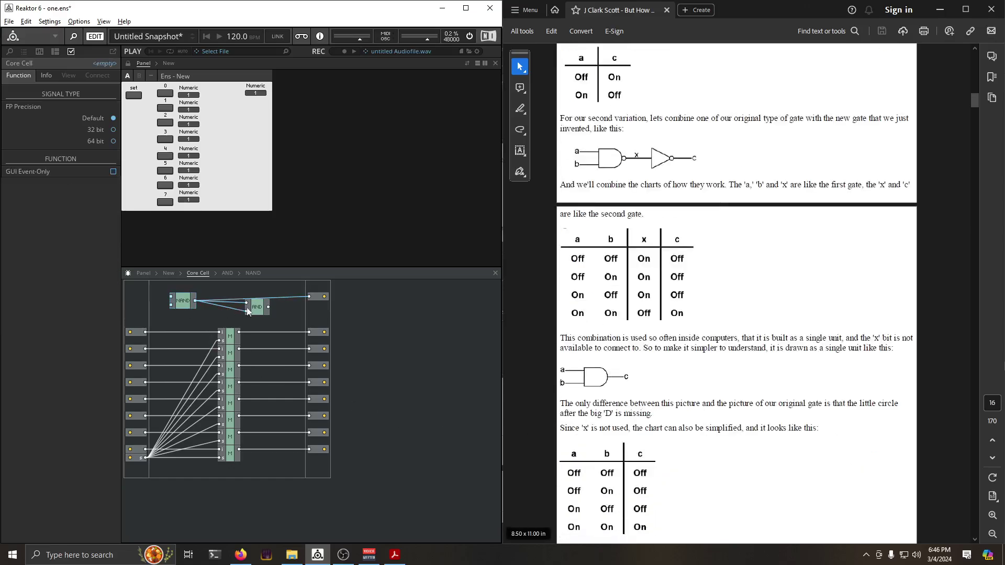
{"action": "left_click", "coordinate": [193, 301]}
{"action": "key", "text": "Delete"}
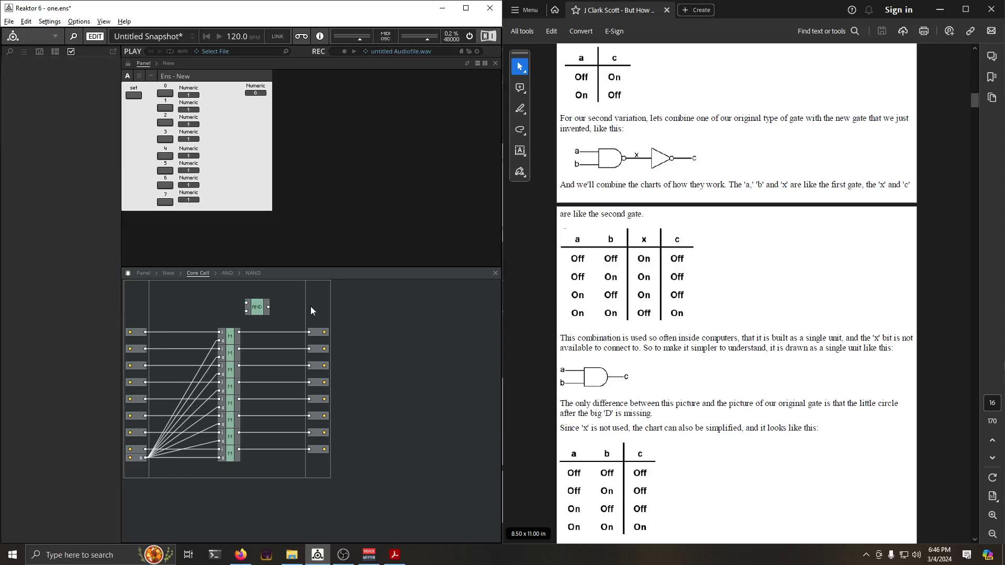
Read ahead in the book and place the AND macro between the first M macro and its output port
{"action": "left_click_drag", "start_coordinate": [255, 312], "coordinate": [266, 316]}
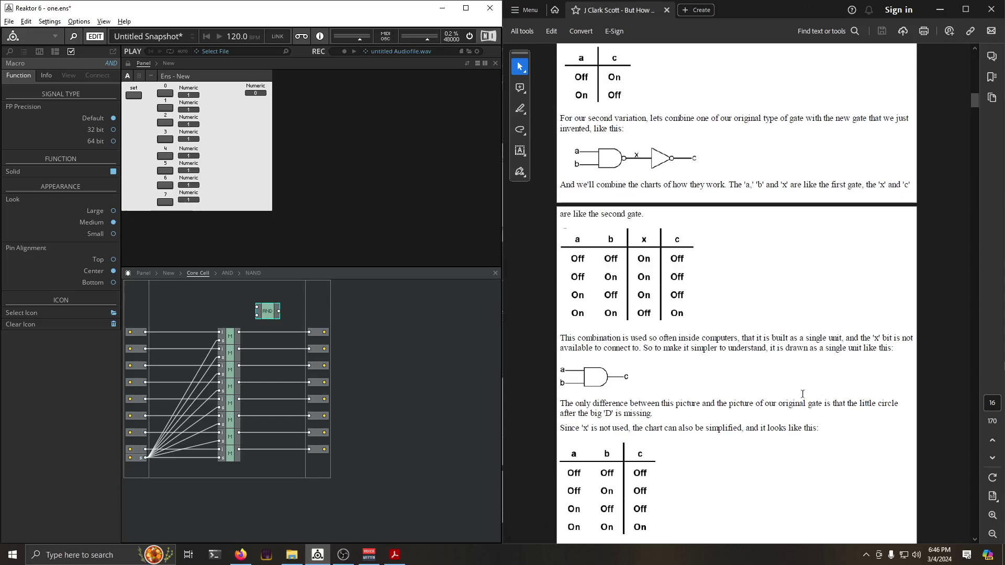
{"action": "scroll", "coordinate": [667, 388], "scroll_direction": "down", "scroll_amount": 12}
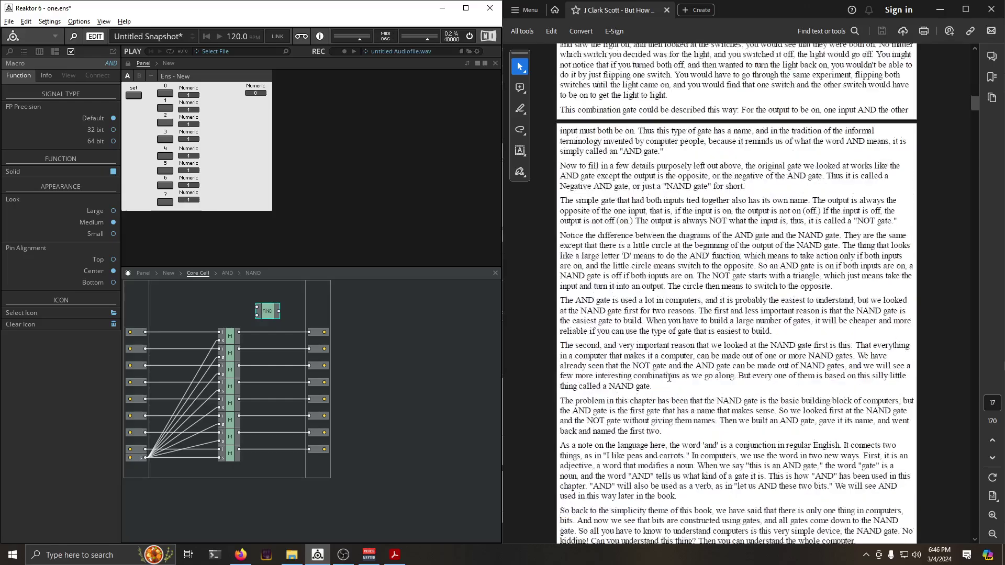
{"action": "scroll", "coordinate": [669, 378], "scroll_direction": "down", "scroll_amount": 10}
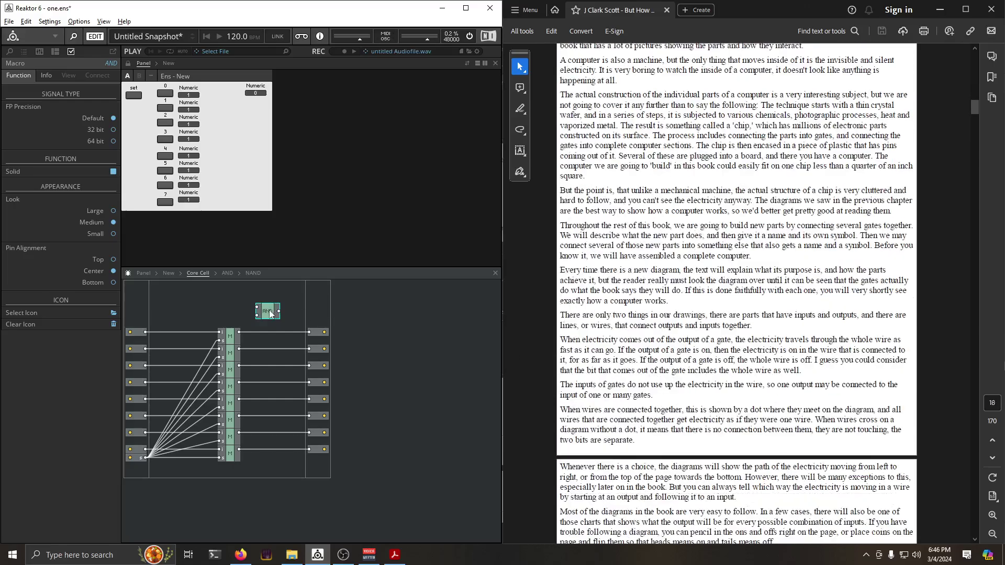
{"action": "left_click_drag", "start_coordinate": [271, 314], "coordinate": [264, 336]}
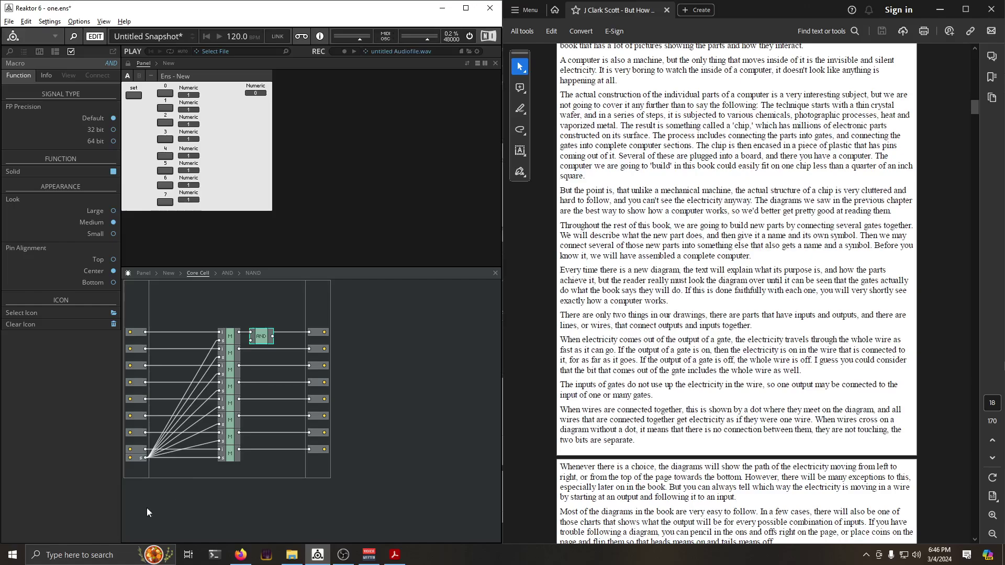
Add another input port below the existing core cell inputs and name it e
{"action": "right_click", "coordinate": [144, 462]}
{"action": "mouse_move", "coordinate": [162, 469]}
{"action": "left_click", "coordinate": [260, 471]}
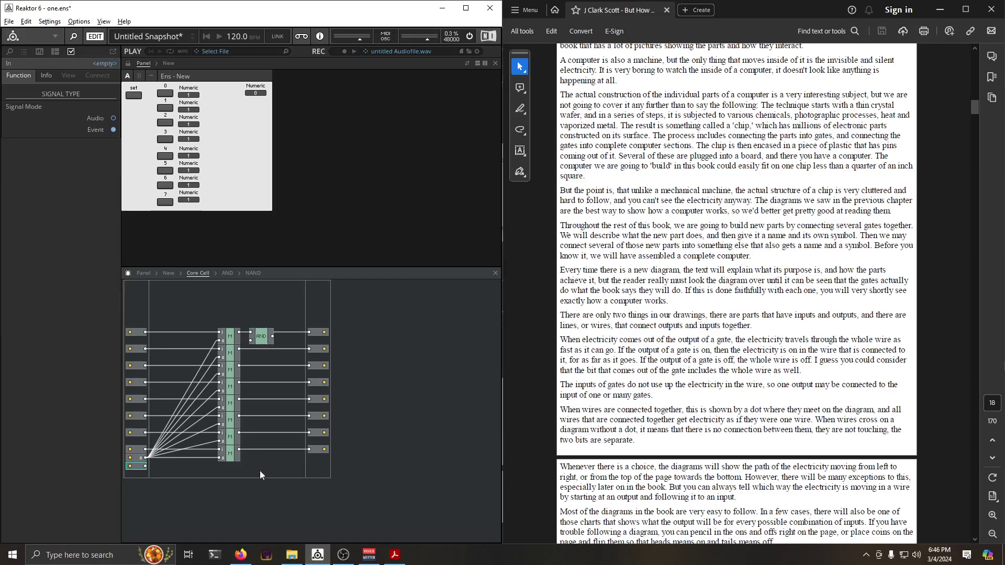
{"action": "double_click", "coordinate": [136, 466]}
{"action": "type", "text": "e"}
{"action": "left_click", "coordinate": [212, 491]}
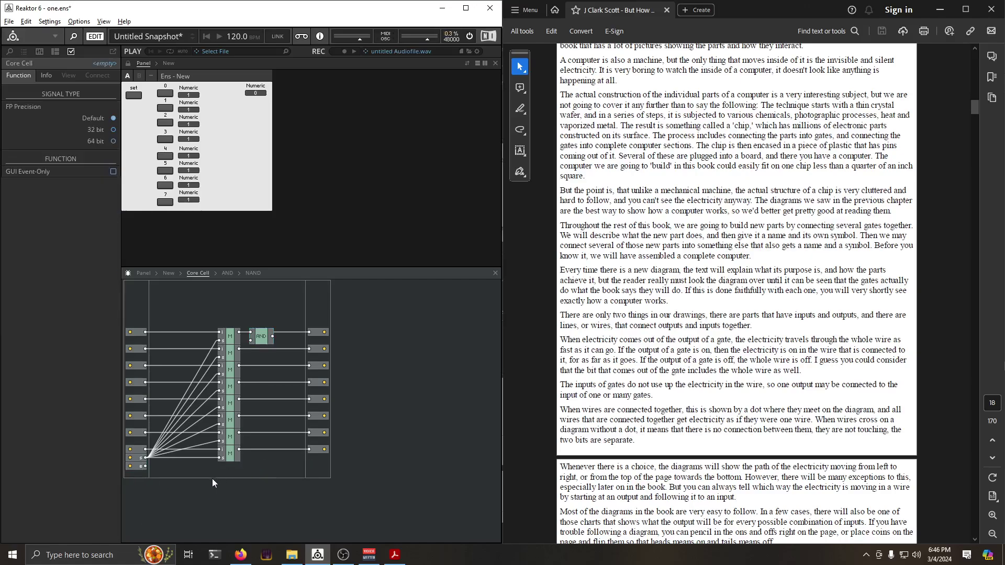
Wire the first M output and the e input through the AND macro to the first output, with pin alignment set to Top
{"action": "left_click_drag", "start_coordinate": [142, 466], "coordinate": [275, 339]}
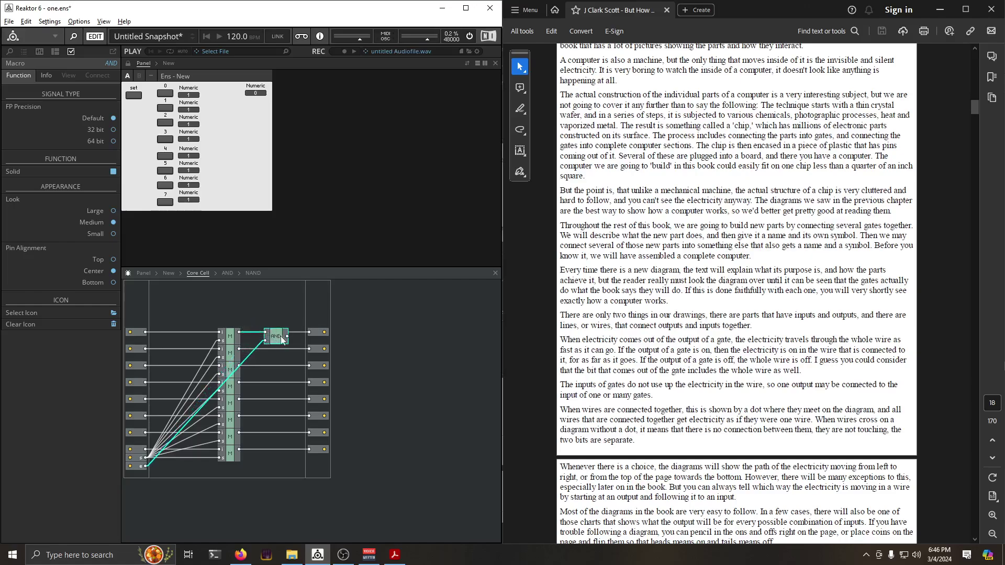
{"action": "double_click", "coordinate": [280, 338]}
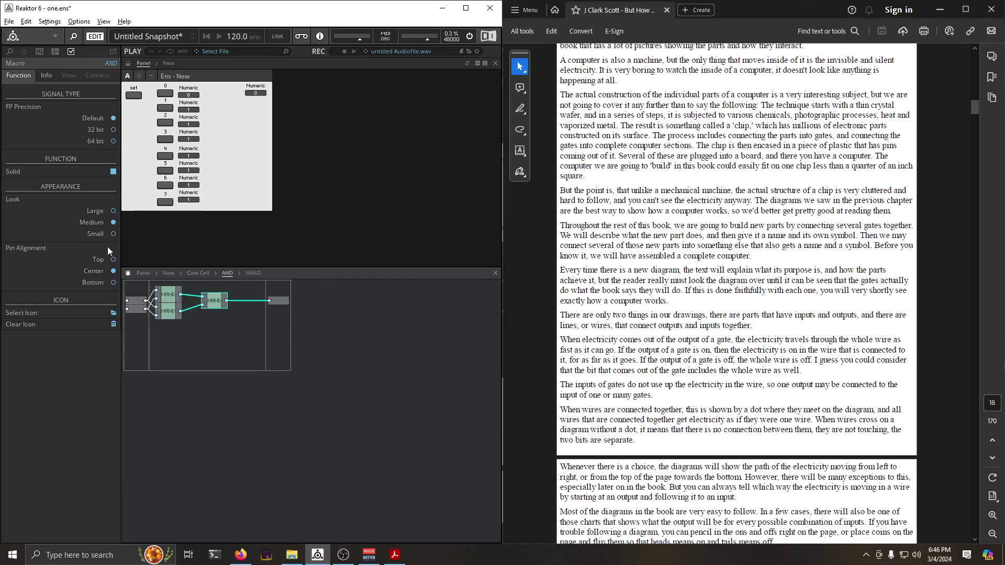
{"action": "left_click", "coordinate": [209, 273]}
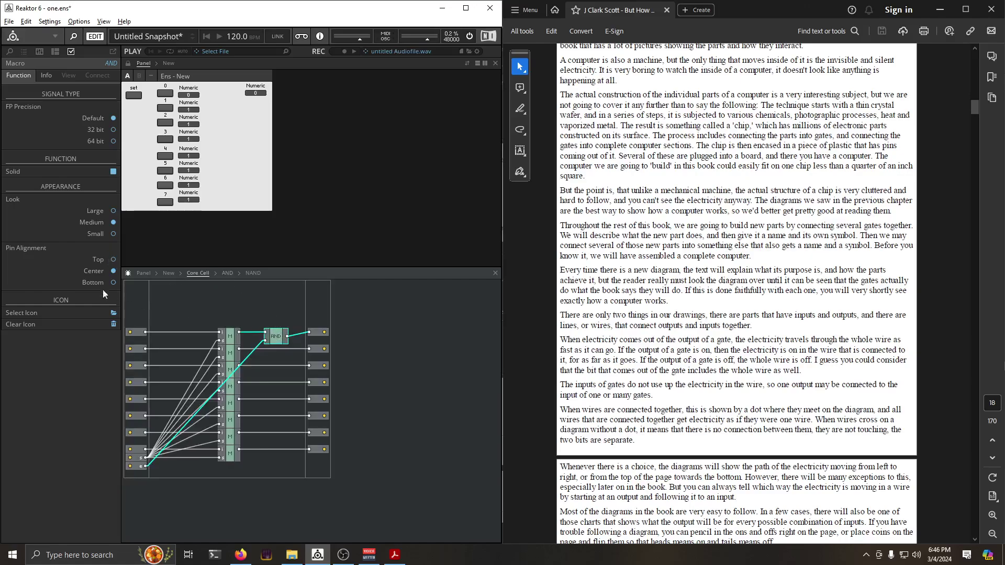
{"action": "left_click", "coordinate": [113, 259]}
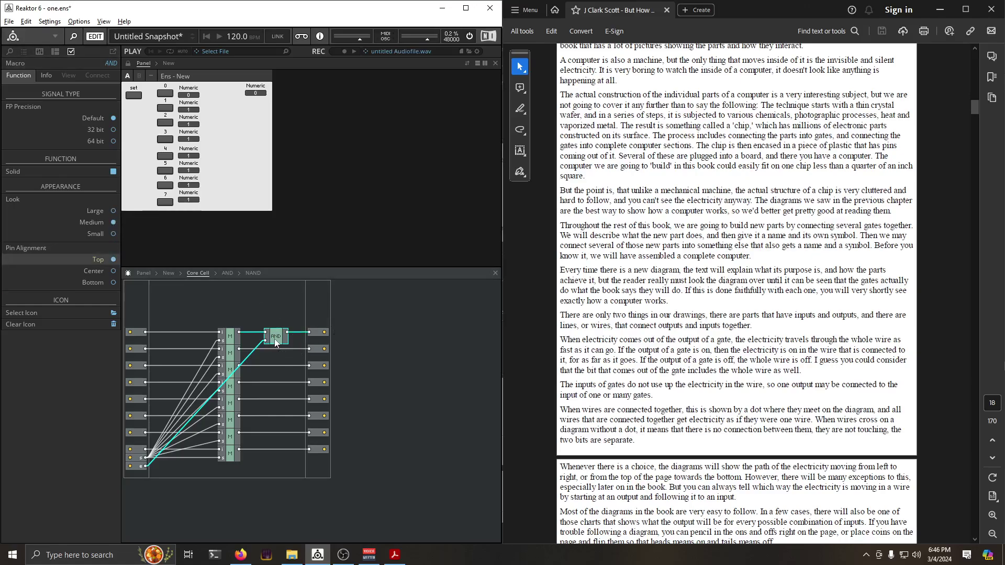
Duplicate the AND macro for the second bit, wire it between its M macro, e and output port, and save the ensemble
{"action": "left_click_drag", "start_coordinate": [273, 340], "coordinate": [310, 355]}
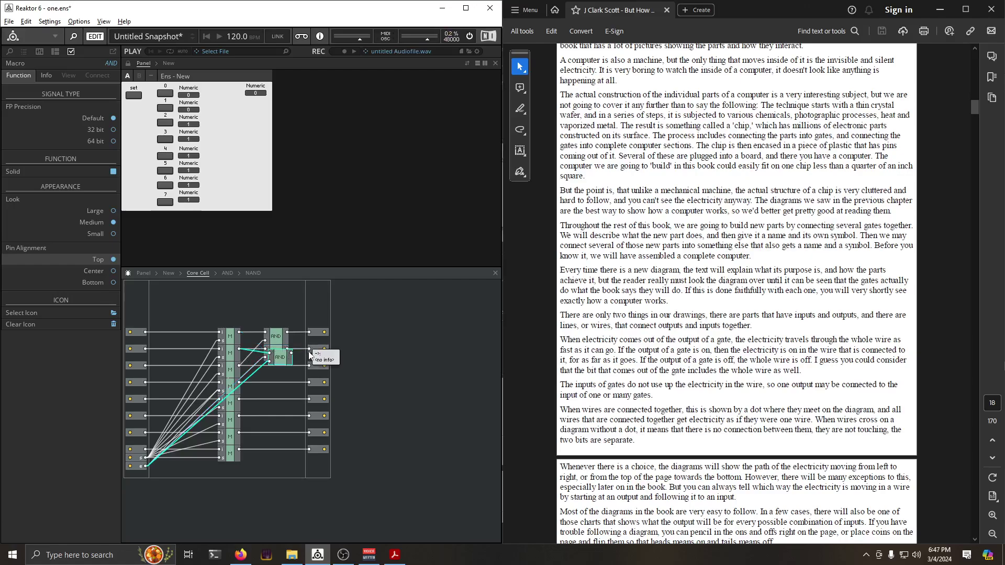
{"action": "key", "text": "ctrl+z"}
{"action": "left_click", "coordinate": [272, 358]}
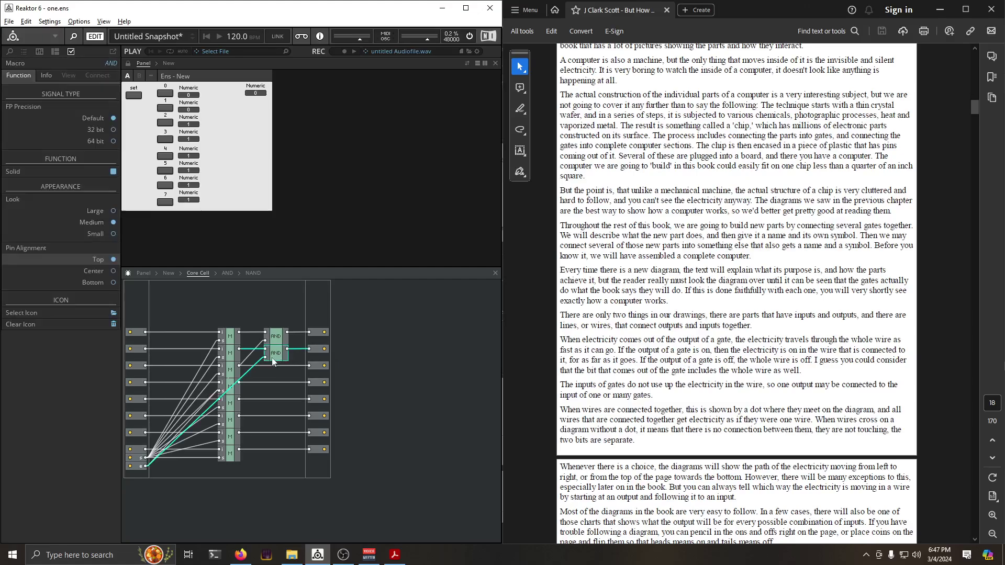
Duplicate the AND macro for the remaining six bits, wiring each from its M output and e to the matching output port
{"action": "left_click_drag", "start_coordinate": [275, 361], "coordinate": [309, 400]}
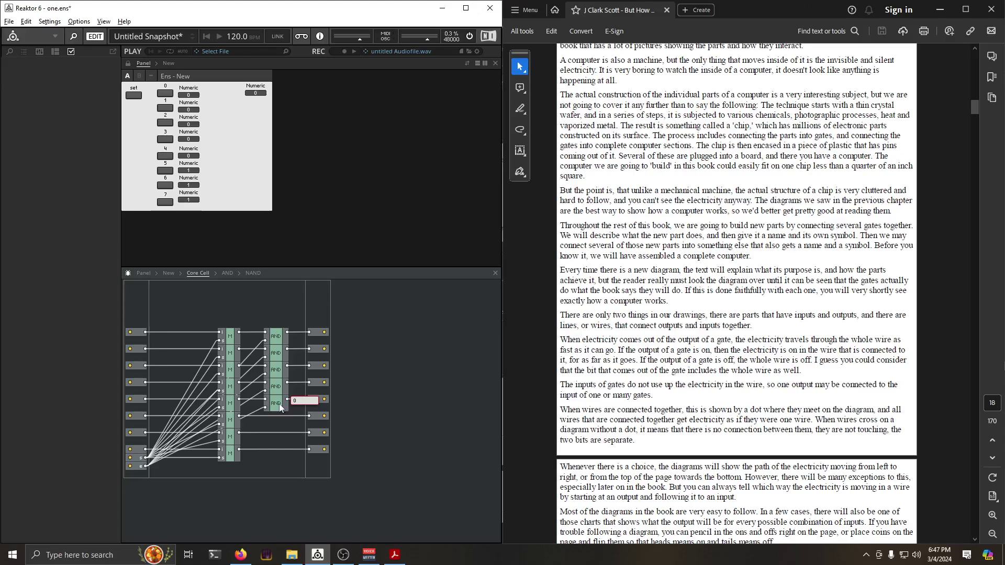
{"action": "double_click", "coordinate": [280, 404]}
{"action": "left_click", "coordinate": [202, 278]}
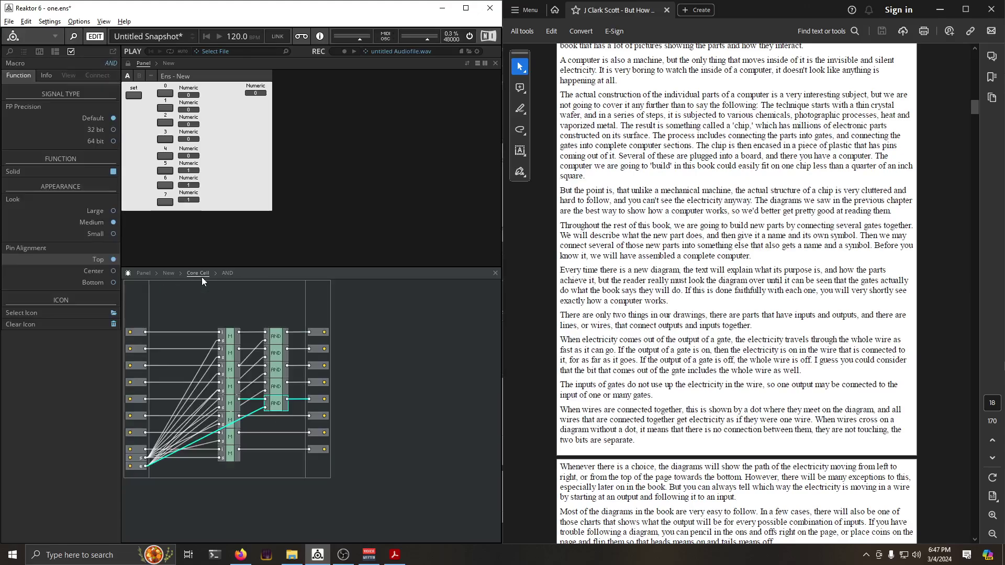
{"action": "left_click_drag", "start_coordinate": [278, 417], "coordinate": [239, 449]}
{"action": "mouse_move", "coordinate": [291, 452]}
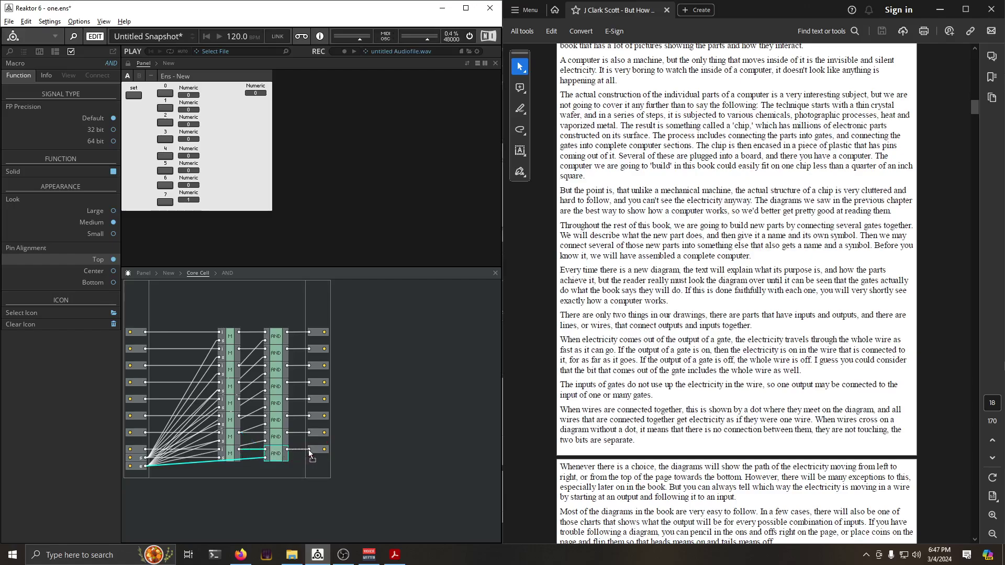
{"action": "left_click", "coordinate": [293, 463]}
In the ensemble structure, duplicate the set button beside the Core Cell's e input and rename the copy to enable
{"action": "left_click", "coordinate": [175, 274]}
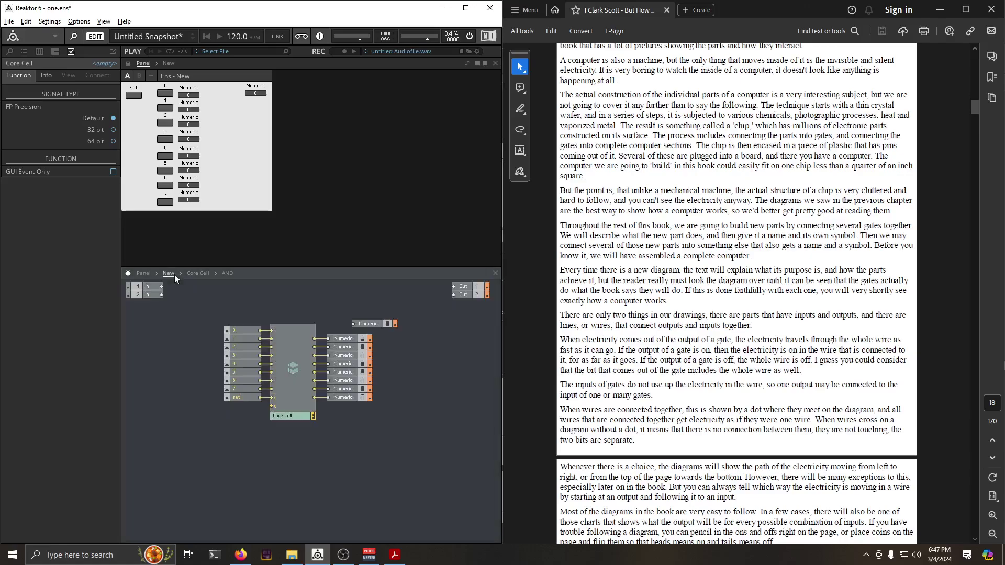
{"action": "right_click", "coordinate": [272, 406]}
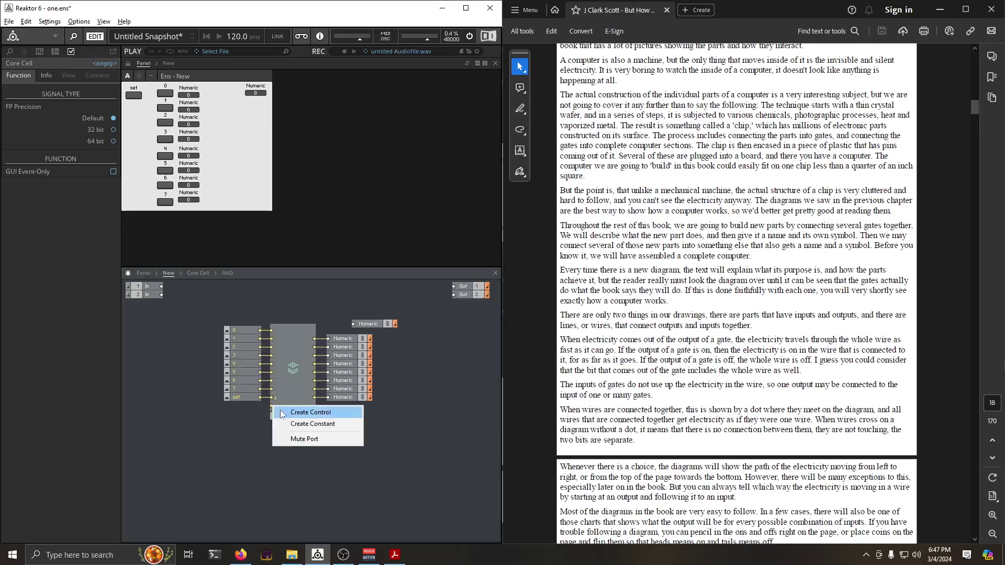
{"action": "left_click", "coordinate": [211, 421]}
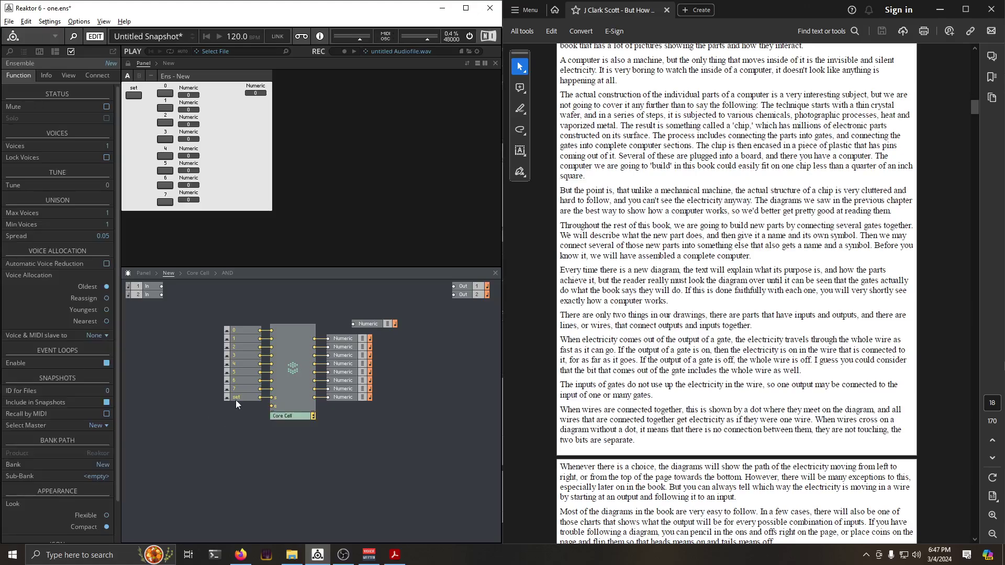
{"action": "left_click_drag", "start_coordinate": [235, 400], "coordinate": [243, 404]}
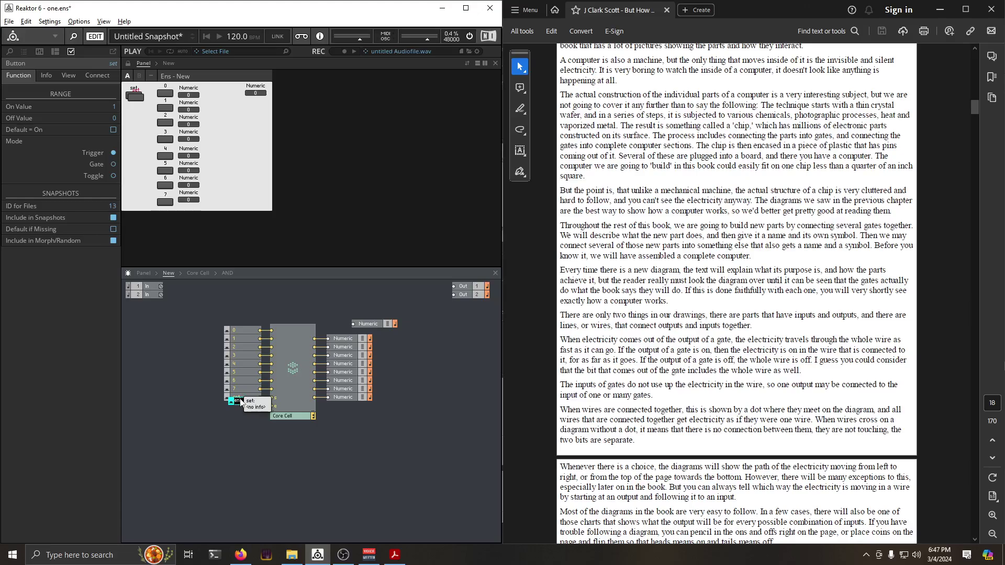
{"action": "double_click", "coordinate": [238, 401]}
{"action": "type", "text": "enable"}
{"action": "key", "text": "Return"}
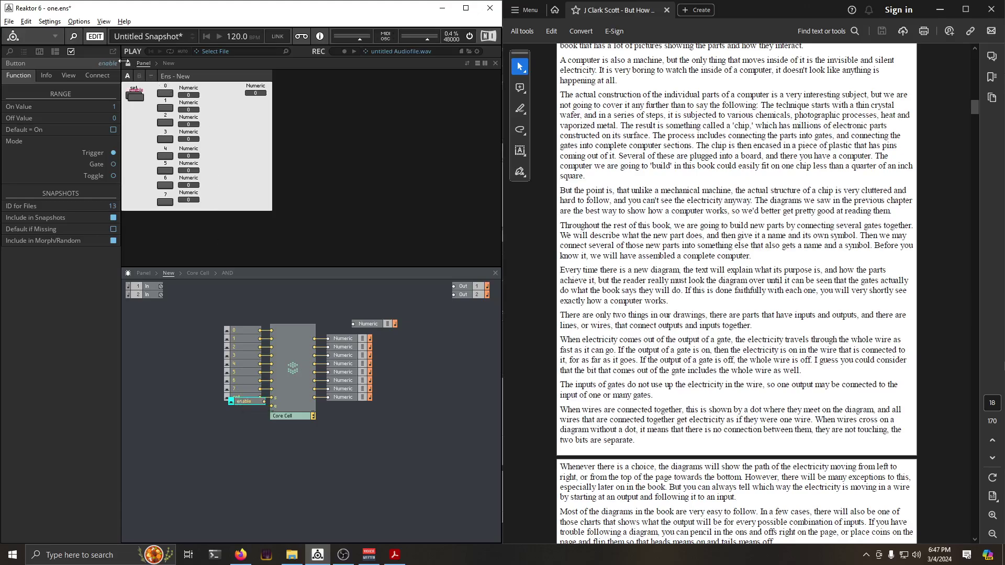
Place the enable button below set on the panel, align it with the Core Cell's e input, and delete the unconnected Numeric display
{"action": "left_click_drag", "start_coordinate": [135, 100], "coordinate": [133, 112]}
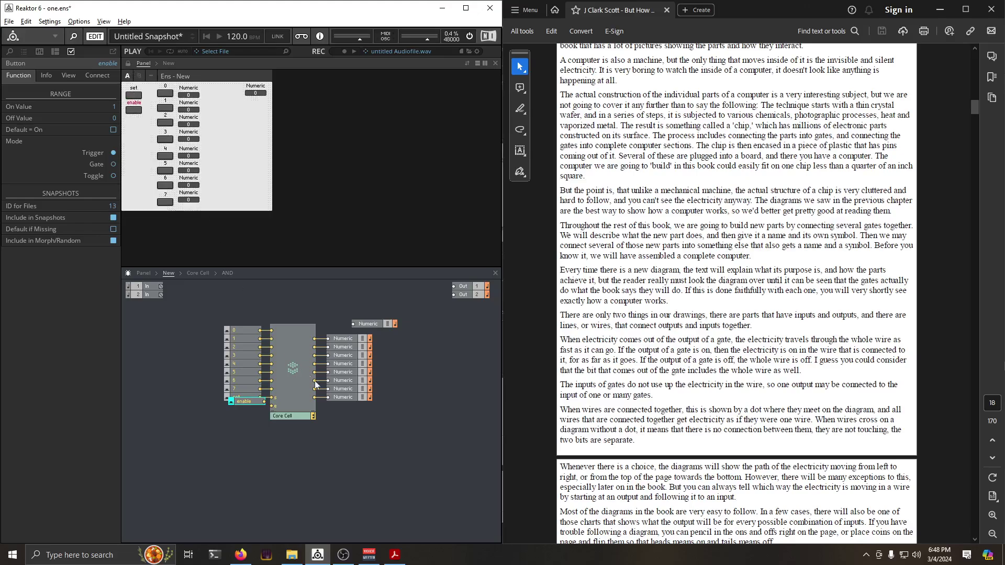
{"action": "left_click_drag", "start_coordinate": [249, 404], "coordinate": [260, 405]}
{"action": "left_click", "coordinate": [394, 328]}
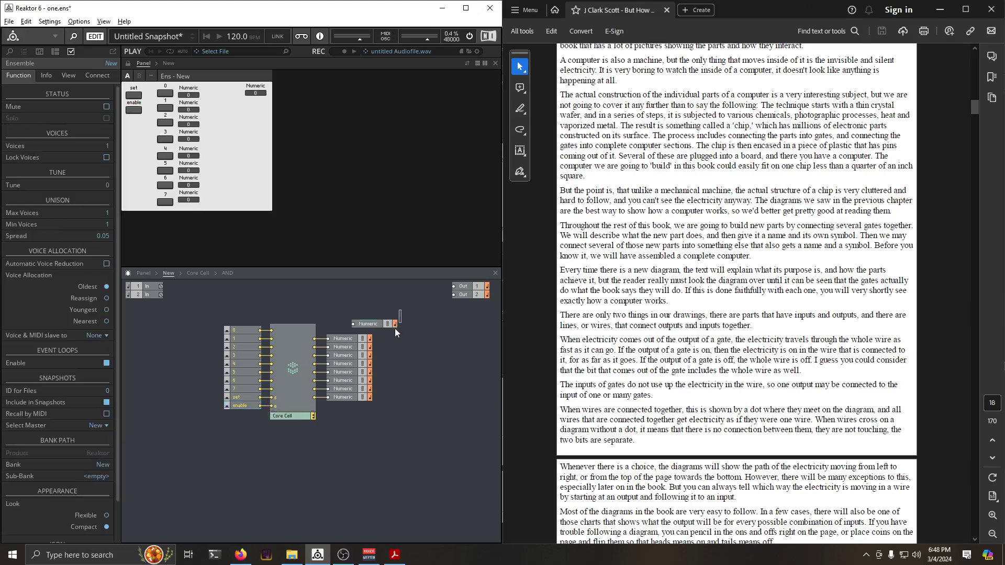
{"action": "key", "text": "Delete"}
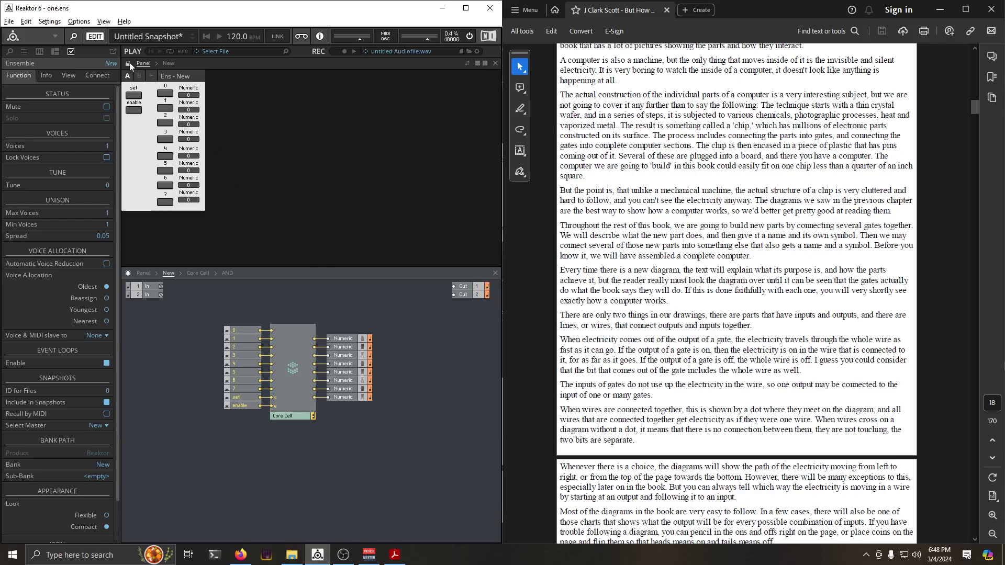
Switch on input bits 0, 1 and 4, trigger set, and open the Core Cell to inspect the AND macro inputs
{"action": "left_click", "coordinate": [165, 93]}
{"action": "left_click", "coordinate": [165, 108]}
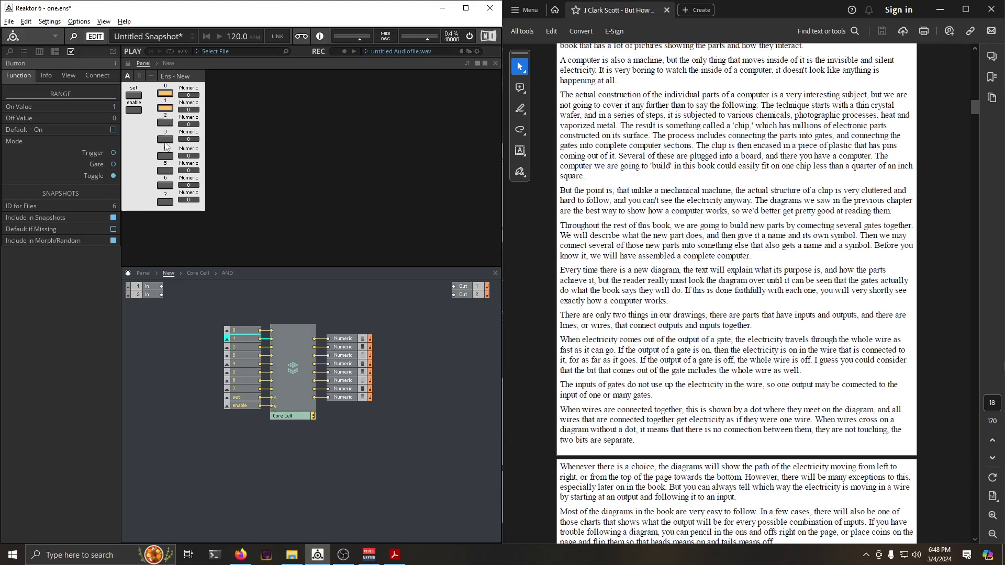
{"action": "left_click", "coordinate": [165, 156]}
{"action": "left_click", "coordinate": [136, 96]}
{"action": "left_click", "coordinate": [378, 448]}
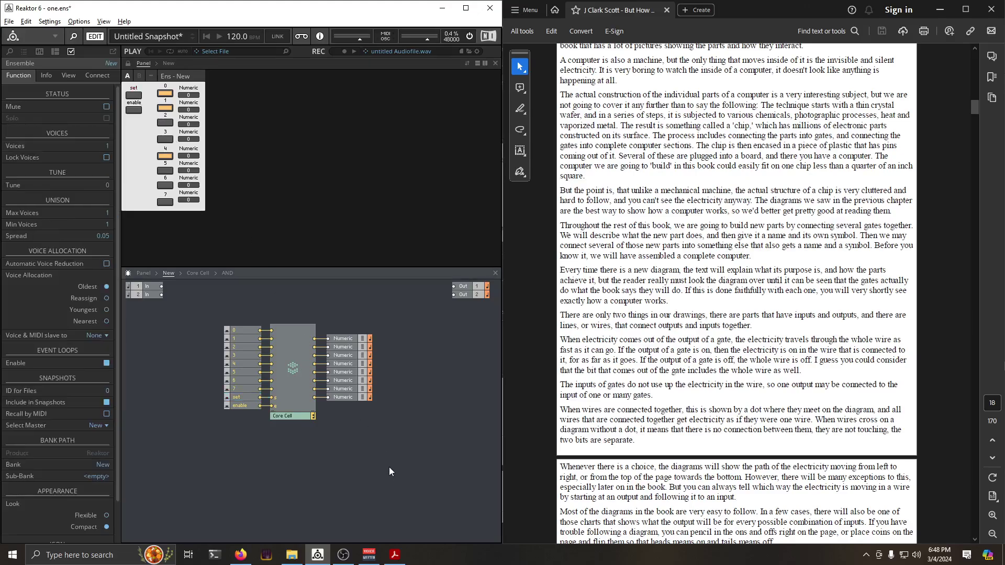
{"action": "double_click", "coordinate": [303, 383]}
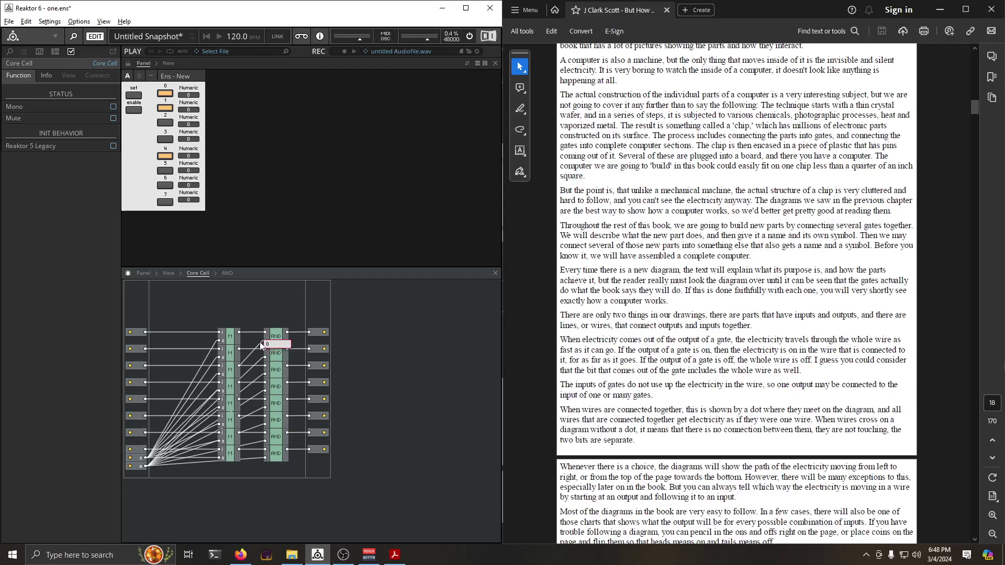
Try Gate mode for the enable button and test it on the panel
{"action": "left_click", "coordinate": [137, 109]}
{"action": "left_click", "coordinate": [113, 164]}
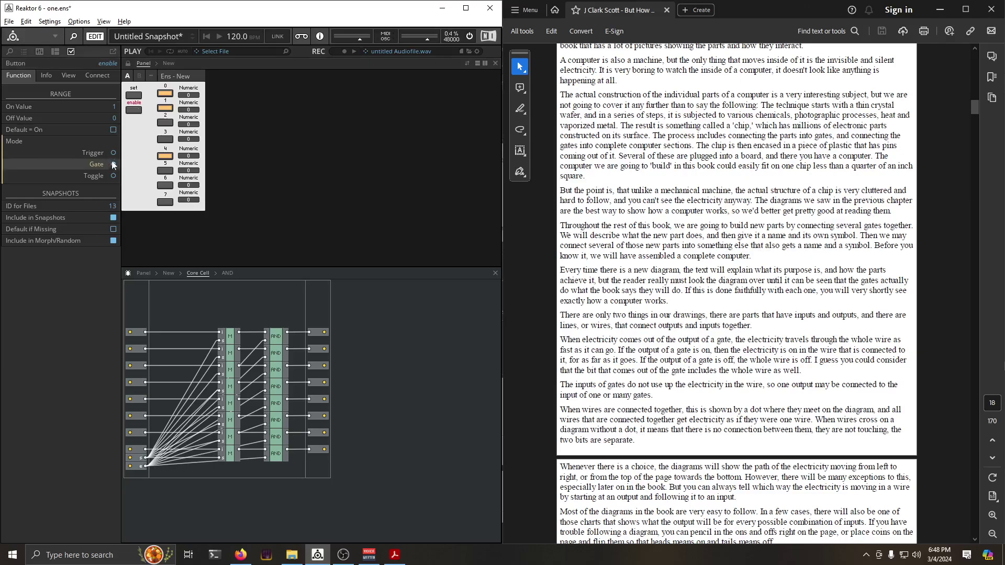
{"action": "left_click", "coordinate": [137, 109]}
{"action": "left_click", "coordinate": [138, 111]}
{"action": "left_click", "coordinate": [138, 112]}
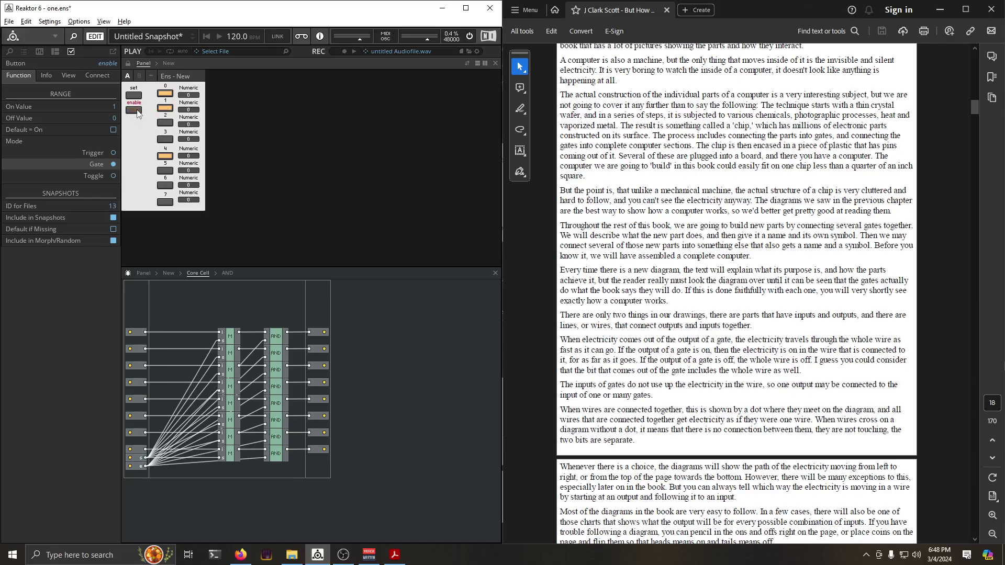
Set the enable button to Toggle mode, switch it on, and check the signals entering the AND macros
{"action": "left_click", "coordinate": [112, 176]}
{"action": "left_click", "coordinate": [132, 110]}
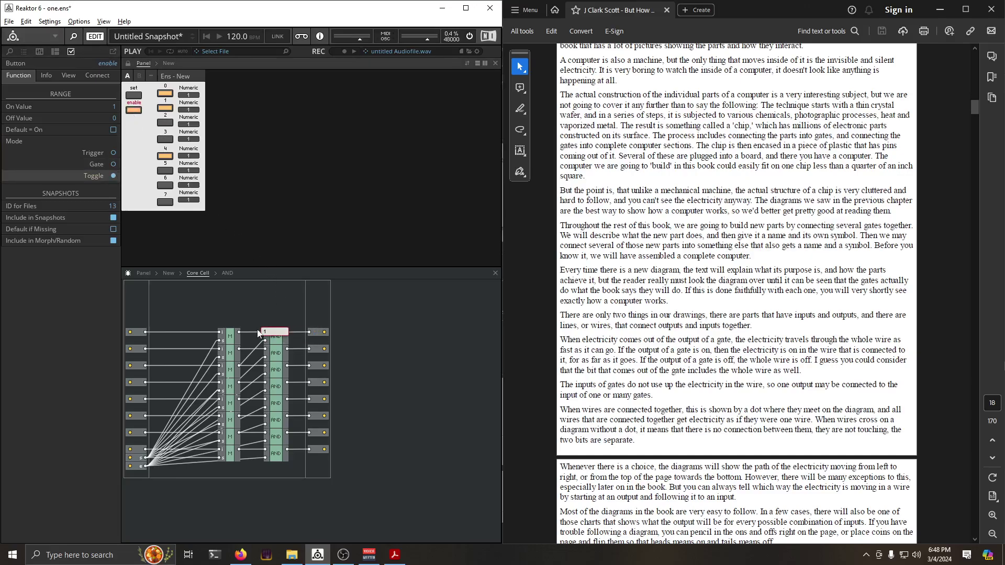
{"action": "mouse_move", "coordinate": [258, 348]}
{"action": "left_click", "coordinate": [281, 355]}
{"action": "mouse_move", "coordinate": [260, 368]}
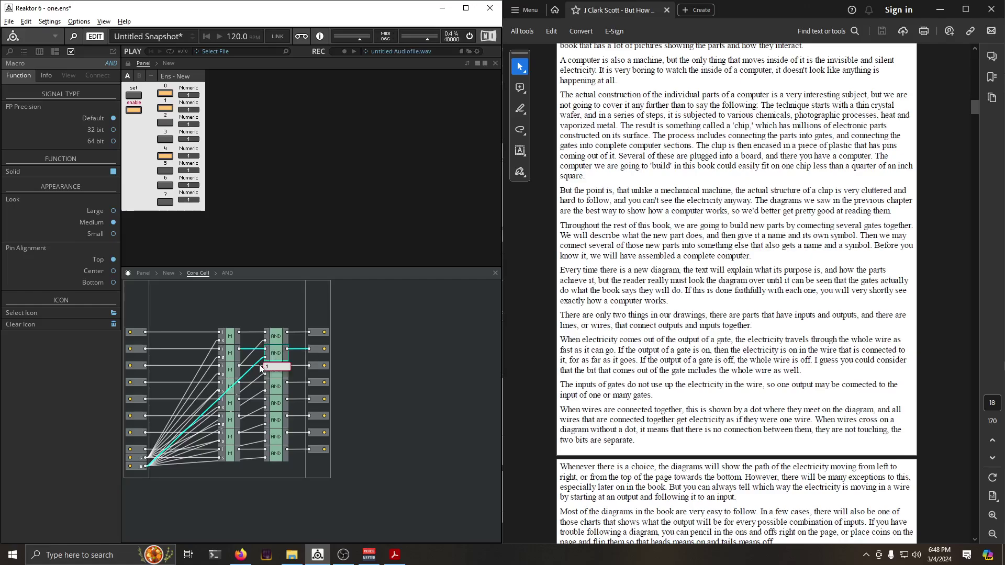
{"action": "mouse_move", "coordinate": [188, 368]}
Trigger set to store the bit pattern, and toggle enable repeatedly to test the register's outputs
{"action": "left_click", "coordinate": [130, 95]}
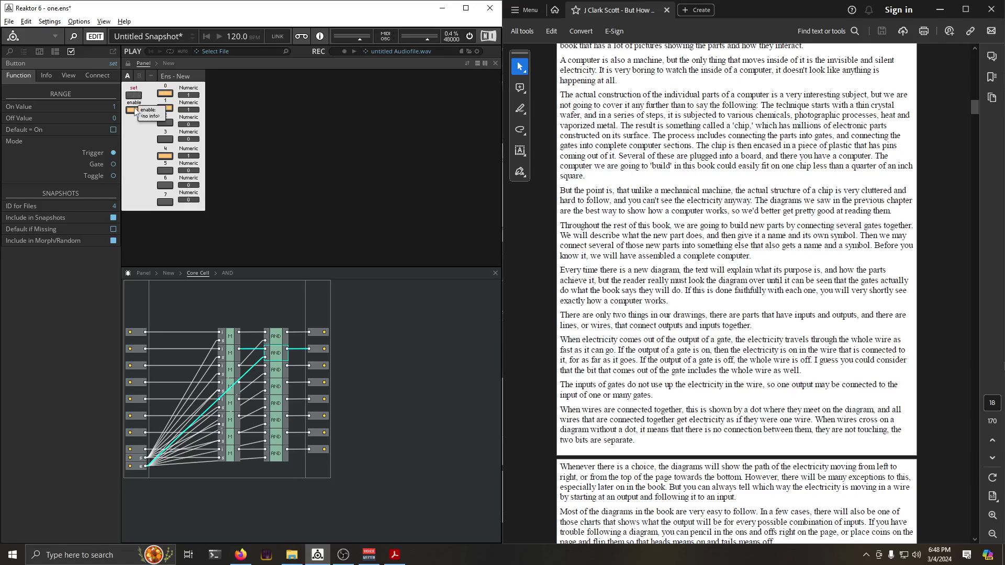
{"action": "left_click", "coordinate": [135, 110]}
{"action": "left_click", "coordinate": [135, 110]}
{"action": "left_click", "coordinate": [135, 110]}
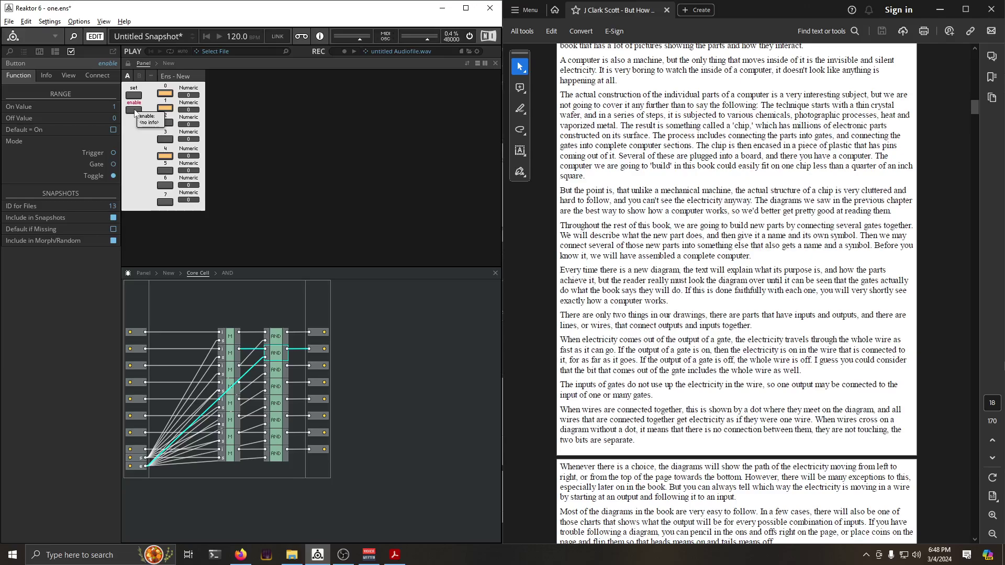
{"action": "left_click", "coordinate": [135, 110]}
{"action": "left_click", "coordinate": [135, 111]}
Switch off input bits 0, 1 and 4, and toggle enable to check the stored output
{"action": "left_click", "coordinate": [167, 94]}
{"action": "left_click", "coordinate": [167, 108]}
{"action": "left_click", "coordinate": [166, 156]}
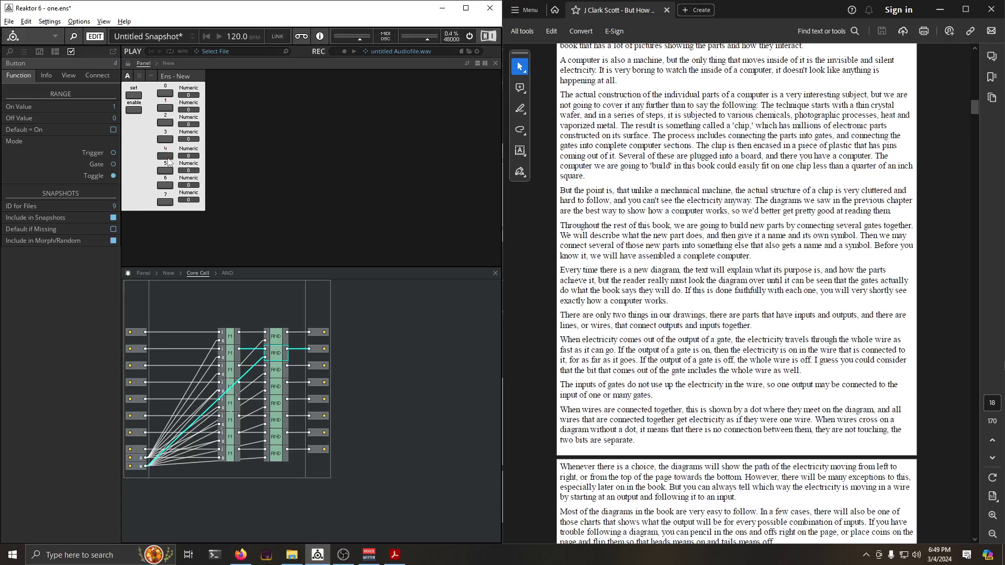
{"action": "left_click", "coordinate": [136, 111]}
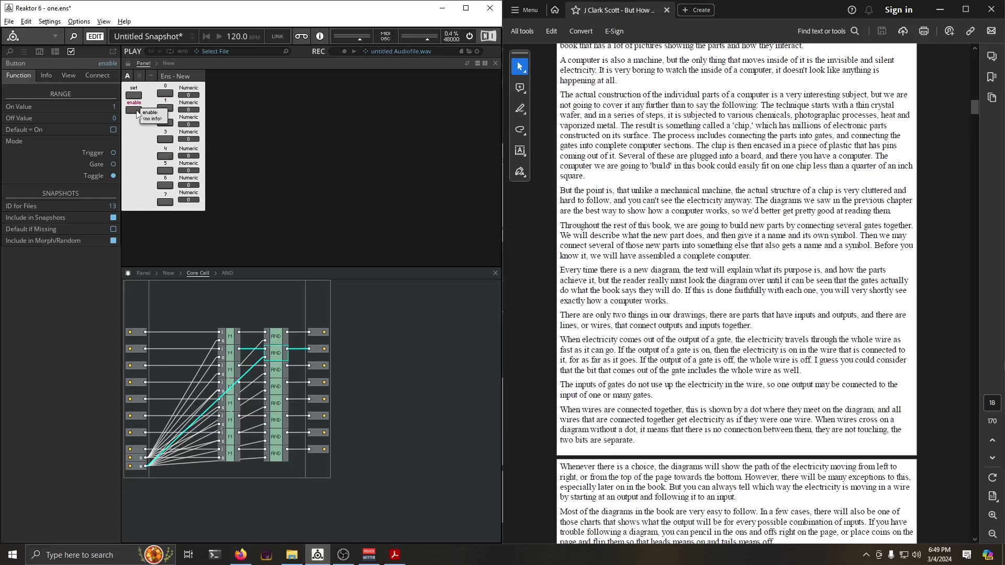
In the ensemble structure, switch enable on and trigger set to store the all-off inputs, and save the ensemble
{"action": "left_click", "coordinate": [173, 274]}
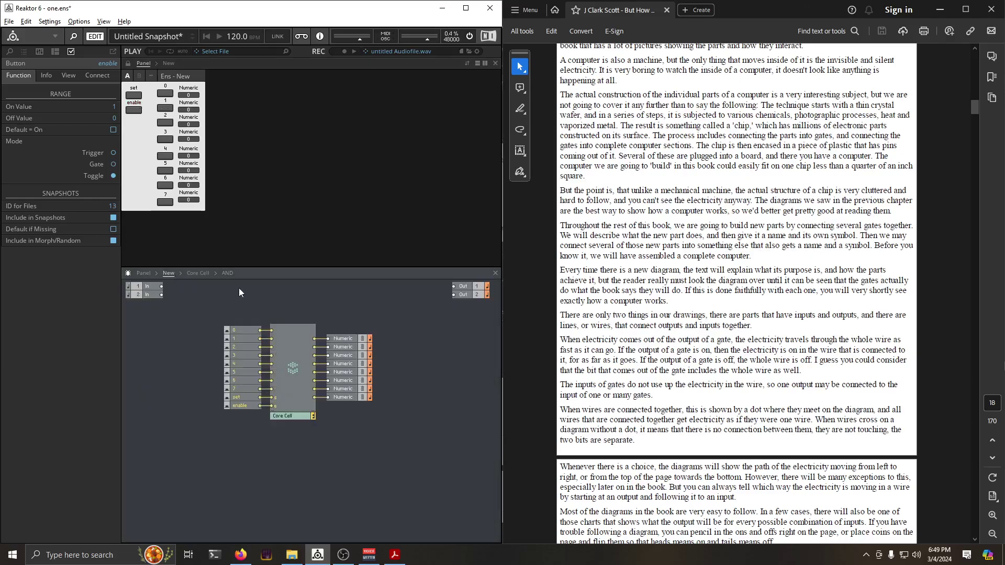
{"action": "left_click", "coordinate": [134, 110]}
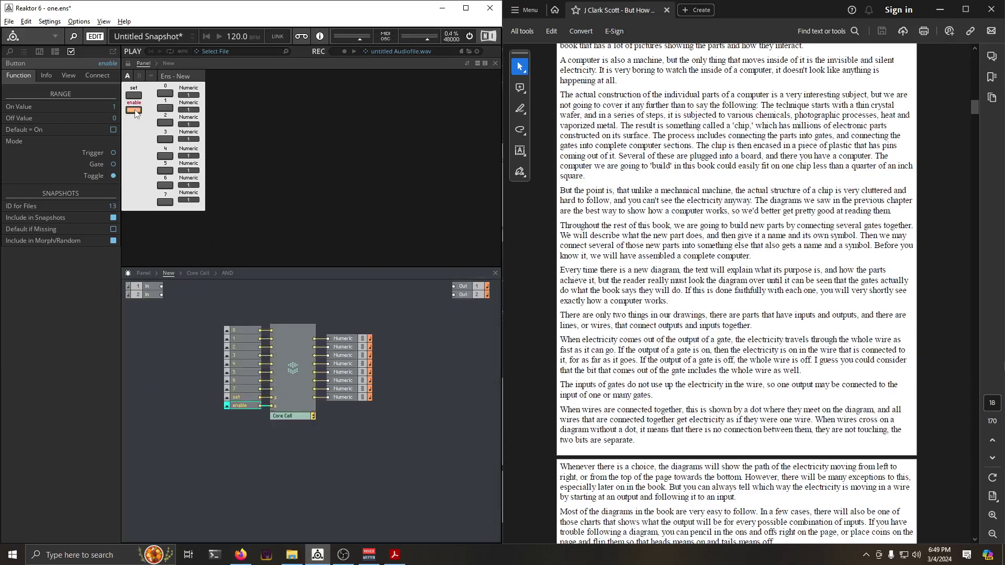
{"action": "left_click", "coordinate": [133, 97]}
{"action": "left_click", "coordinate": [9, 22]}
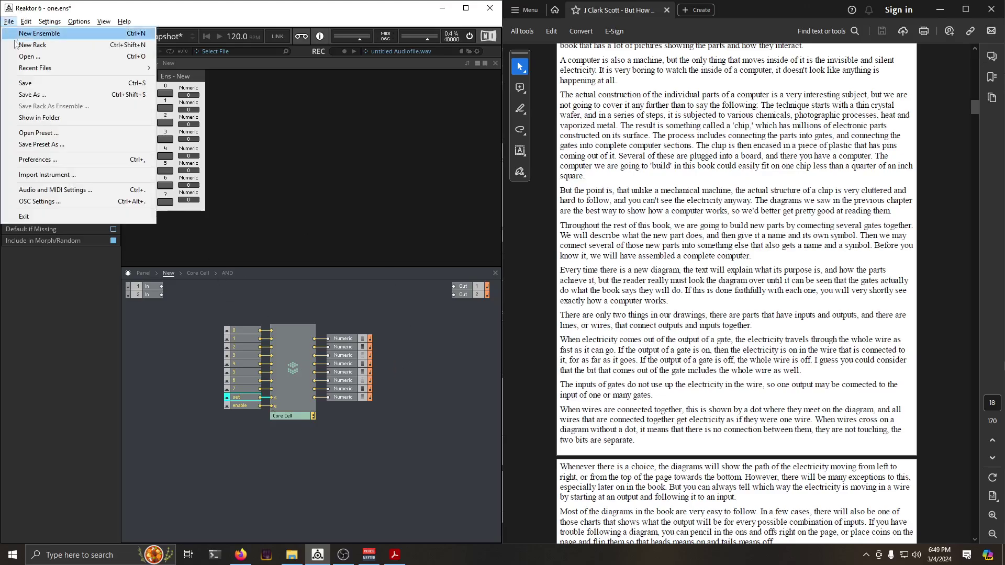
{"action": "left_click", "coordinate": [36, 82]}
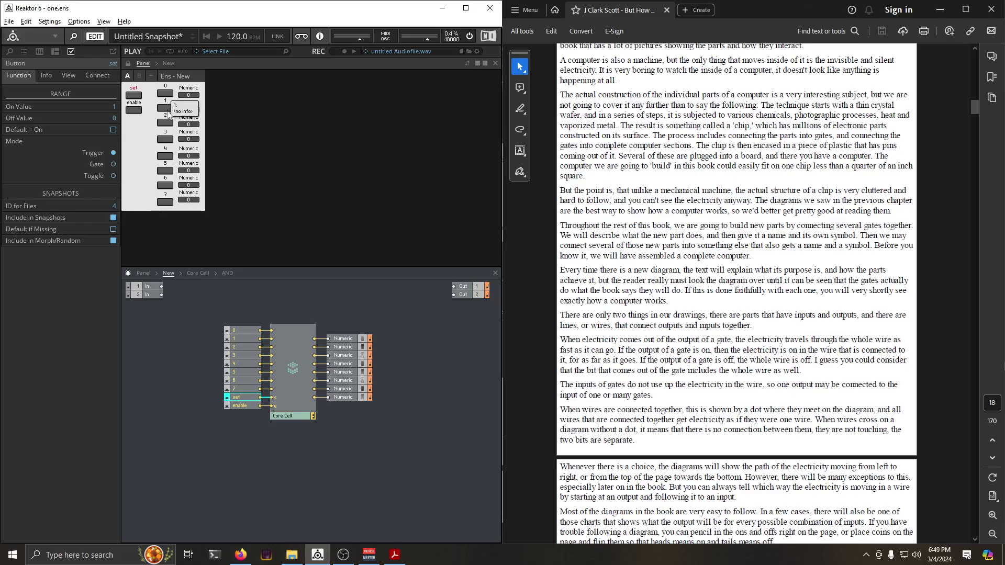
Switch on input bits 7, 4 and 2, trigger set, and toggle enable to test storing this pattern
{"action": "left_click", "coordinate": [166, 202]}
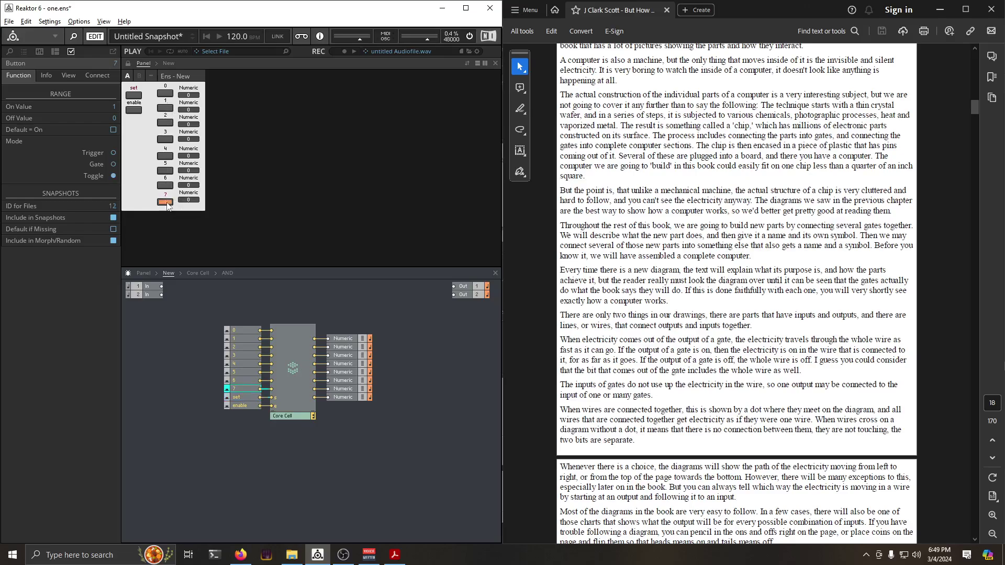
{"action": "left_click", "coordinate": [164, 155]}
{"action": "left_click", "coordinate": [166, 122]}
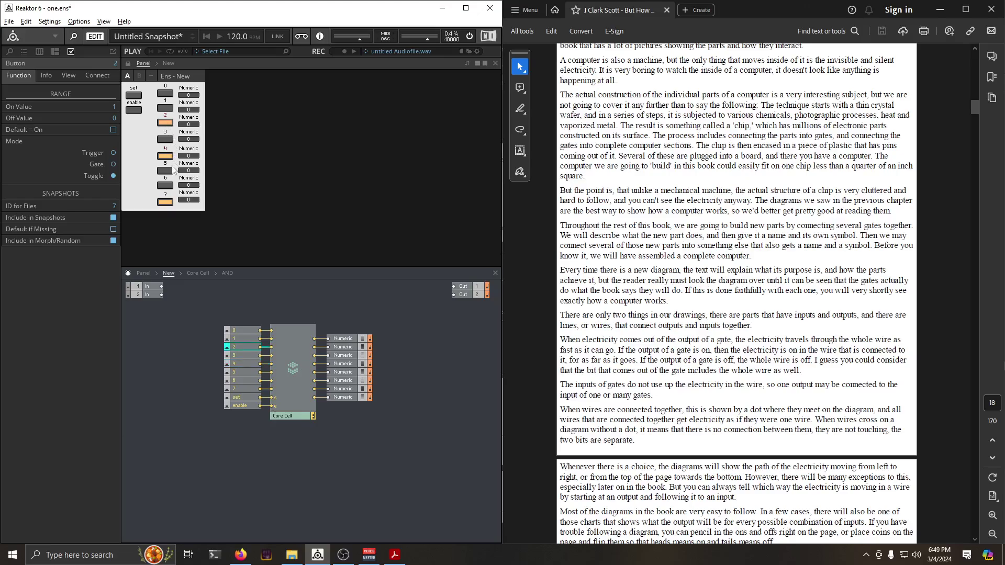
{"action": "left_click", "coordinate": [135, 97]}
{"action": "left_click", "coordinate": [136, 111]}
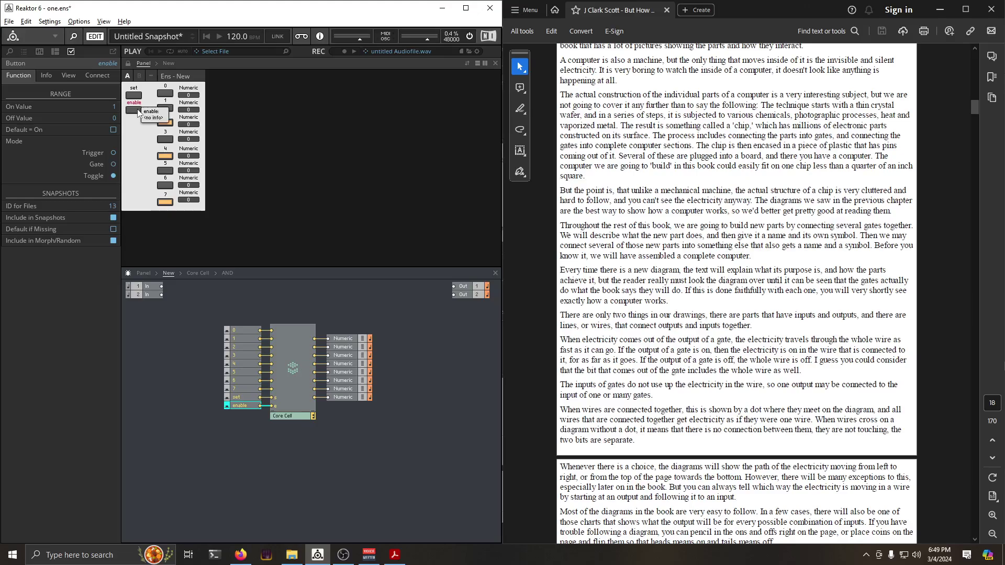
Switch off input bits 2, 4 and 7, and toggle enable on and off to check the stored pattern
{"action": "left_click", "coordinate": [165, 122]}
{"action": "left_click", "coordinate": [165, 156]}
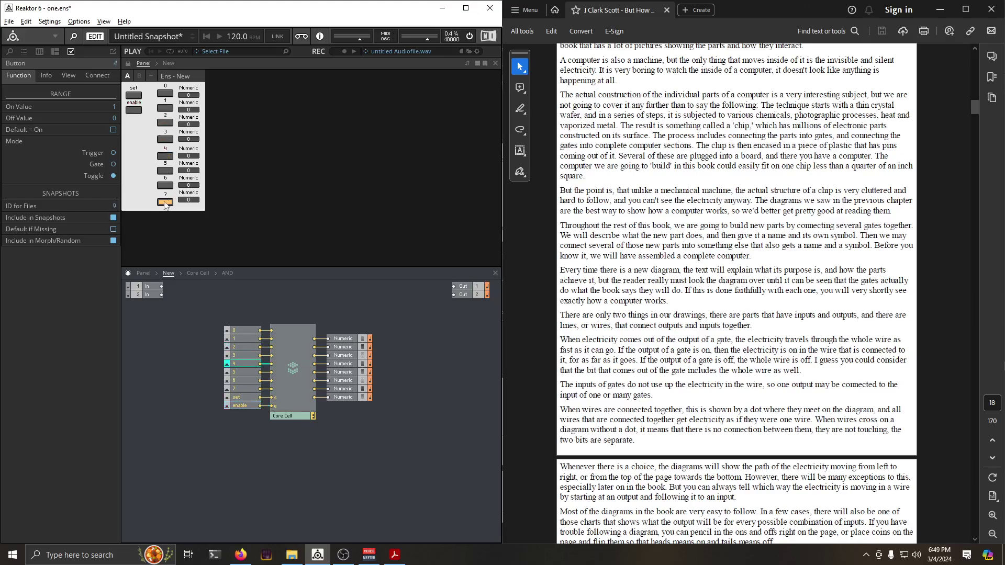
{"action": "left_click", "coordinate": [166, 203]}
{"action": "left_click", "coordinate": [133, 110]}
{"action": "left_click", "coordinate": [134, 110]}
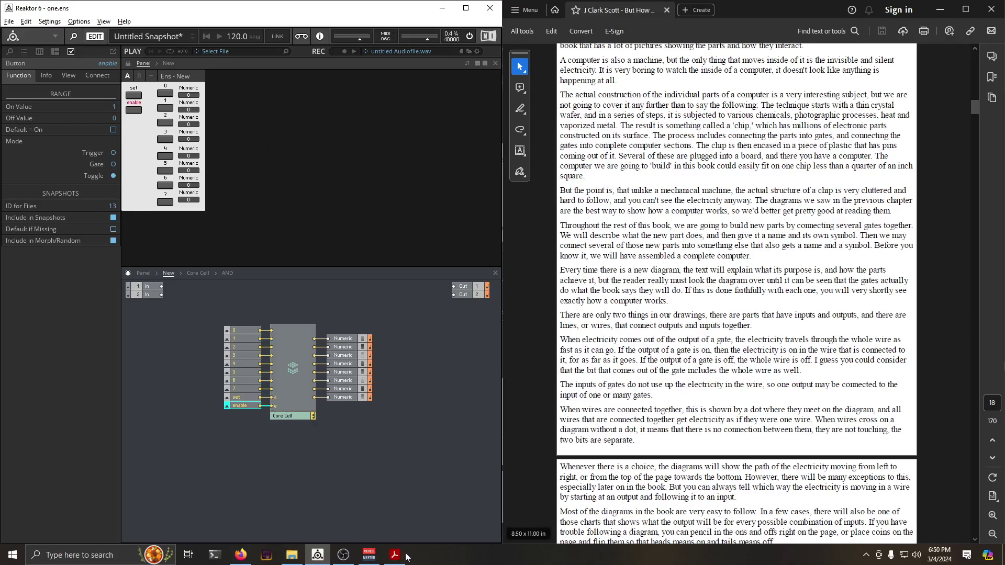
Switch to OBS and dismiss the streaming error dialog
{"action": "left_click", "coordinate": [343, 555]}
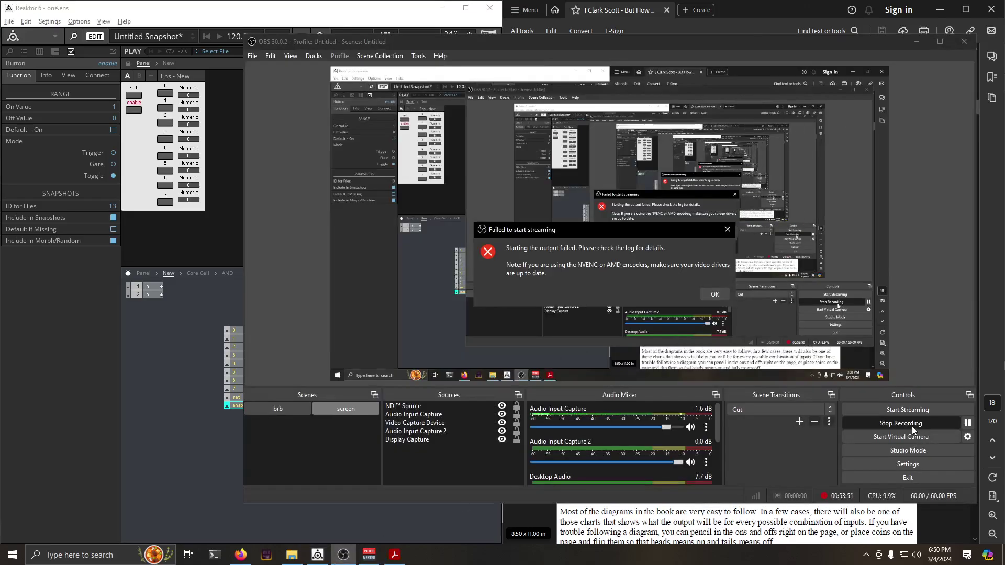
{"action": "left_click", "coordinate": [714, 296]}
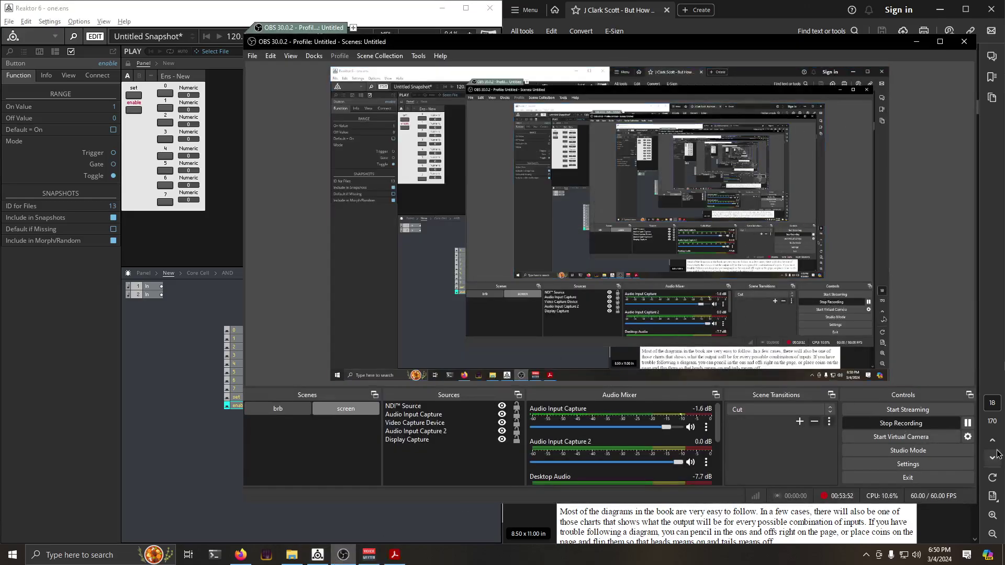